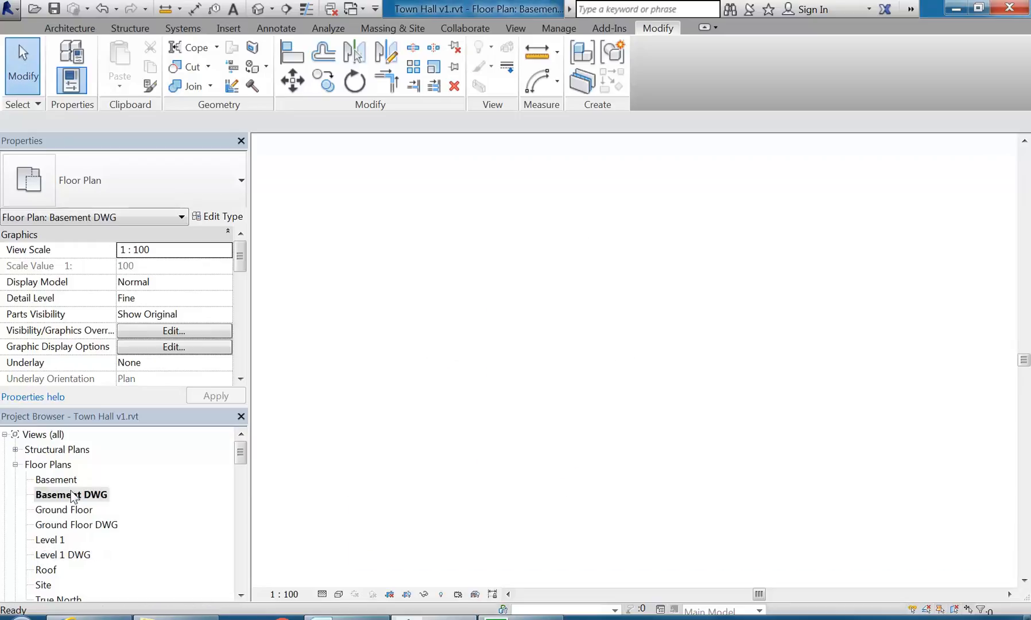
Open the Basement floor plan and look through the Top Constraint options of the northern wall, leaving them as they are
double_click(58, 480)
middle_click_drag(809, 359, 610, 359)
scroll(525, 299, "up", 2)
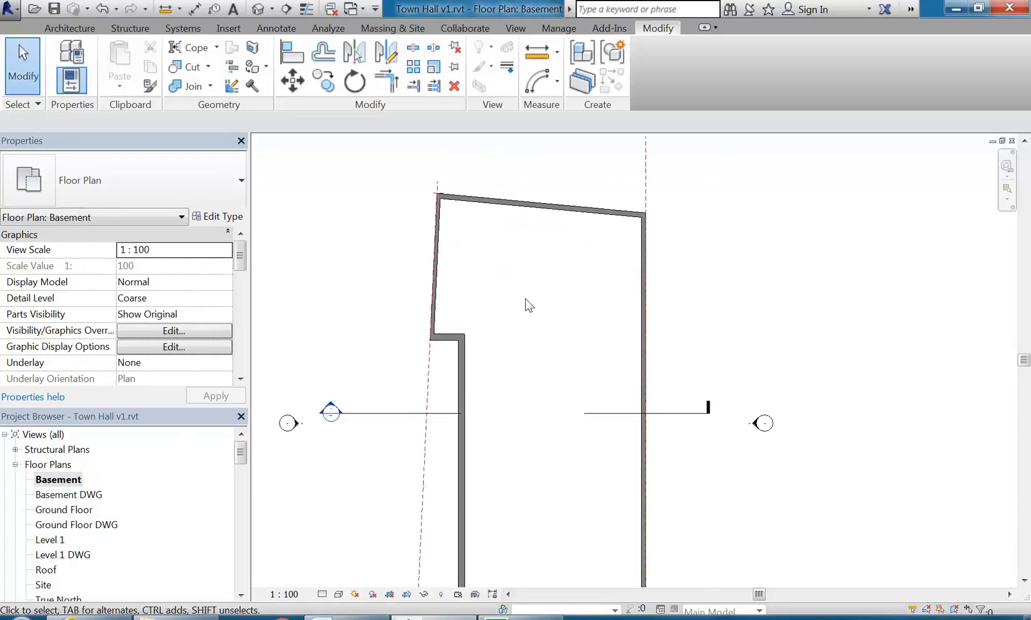
left_click(505, 210)
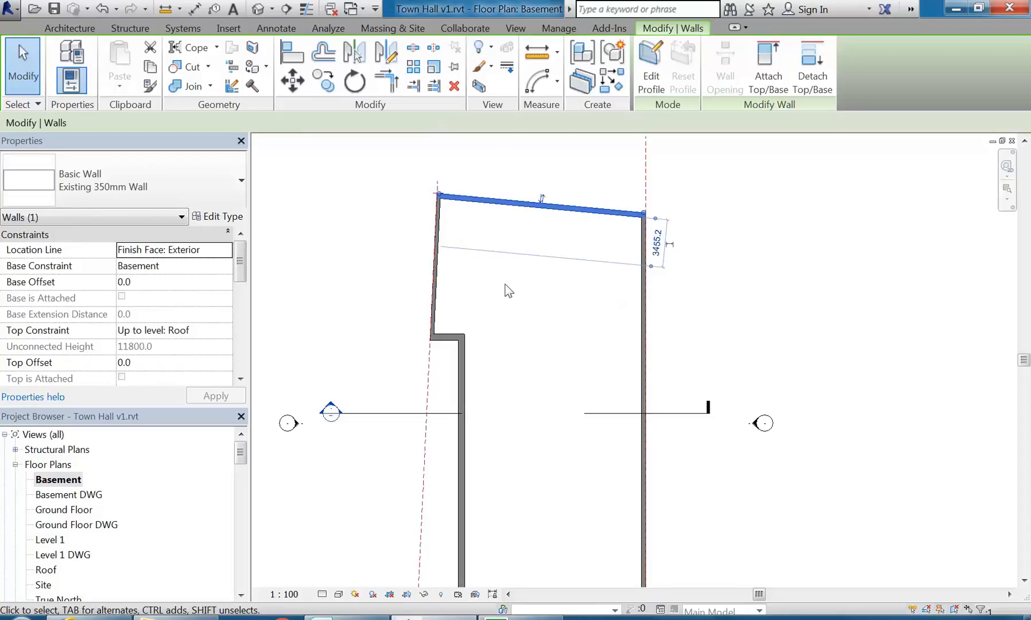
left_click(228, 334)
left_click(233, 346)
left_click(233, 346)
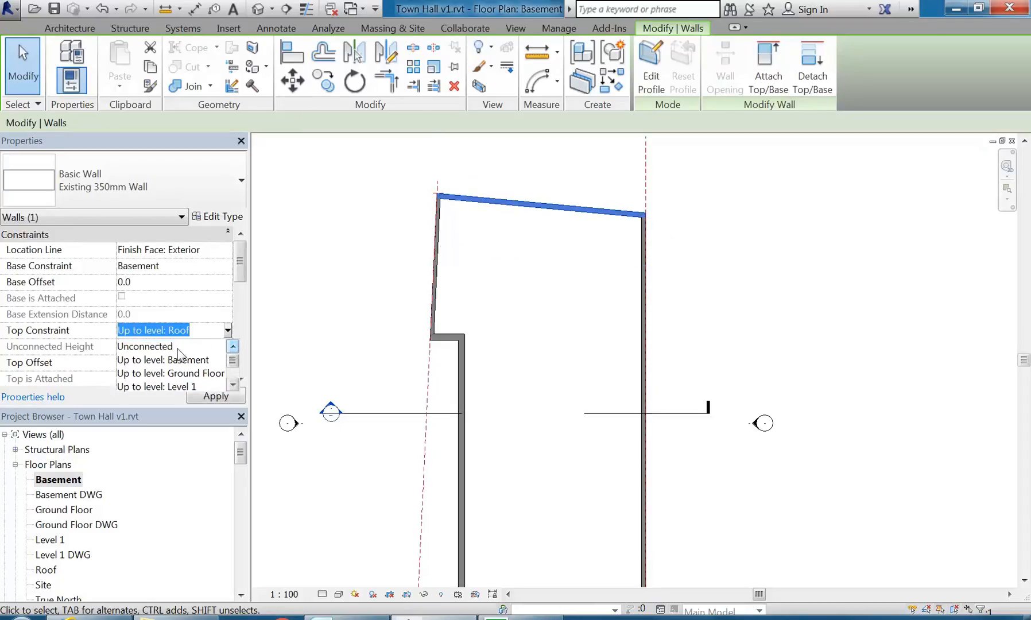
left_click(372, 256)
left_click(368, 258)
scroll(373, 266, "down", 2)
middle_click_drag(382, 277, 415, 240)
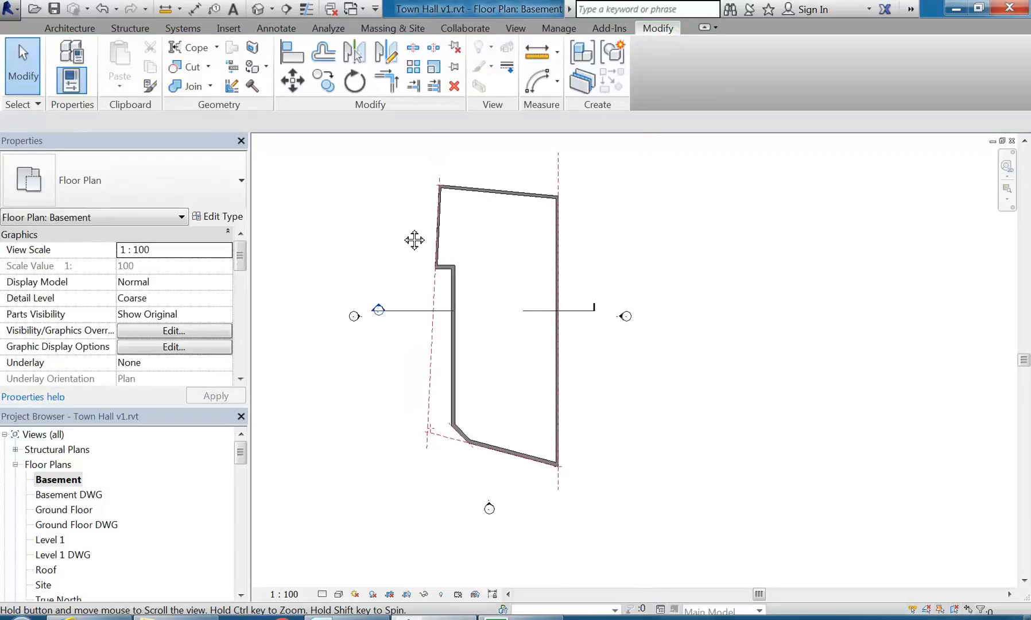
middle_click_drag(509, 294, 517, 323)
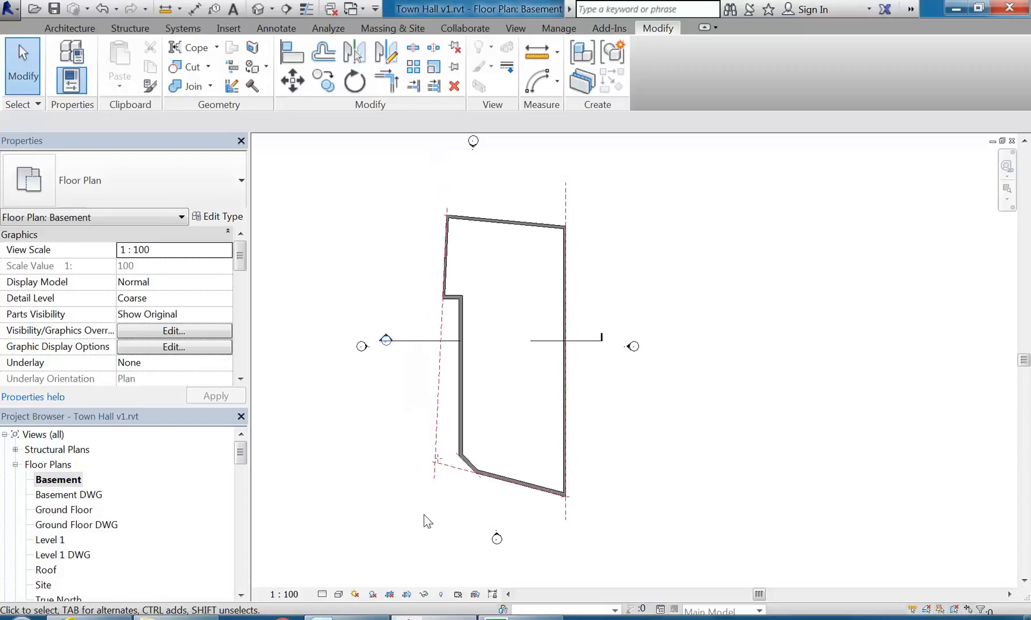
scroll(508, 391, "up", 1)
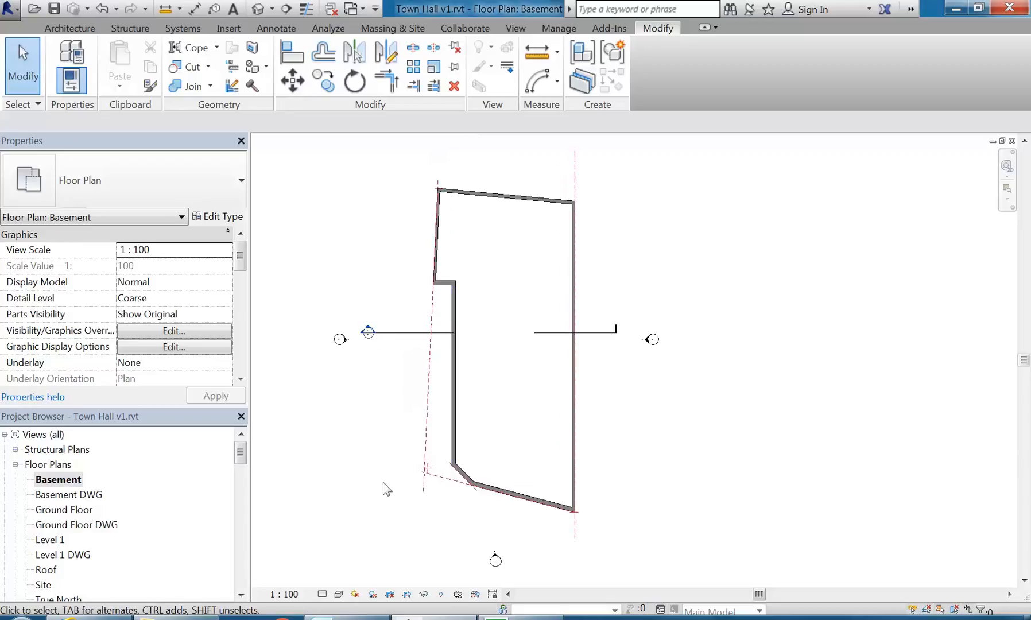
scroll(374, 294, "down", 2)
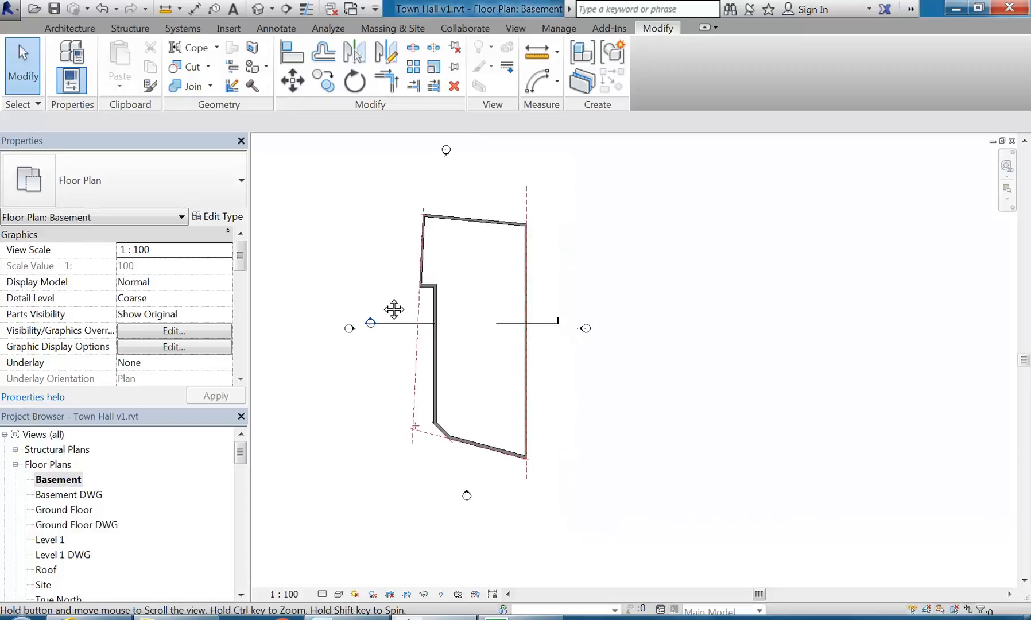
Open the South elevation and examine the building's levels from Basement up to Roof
left_click_drag(240, 456, 240, 492)
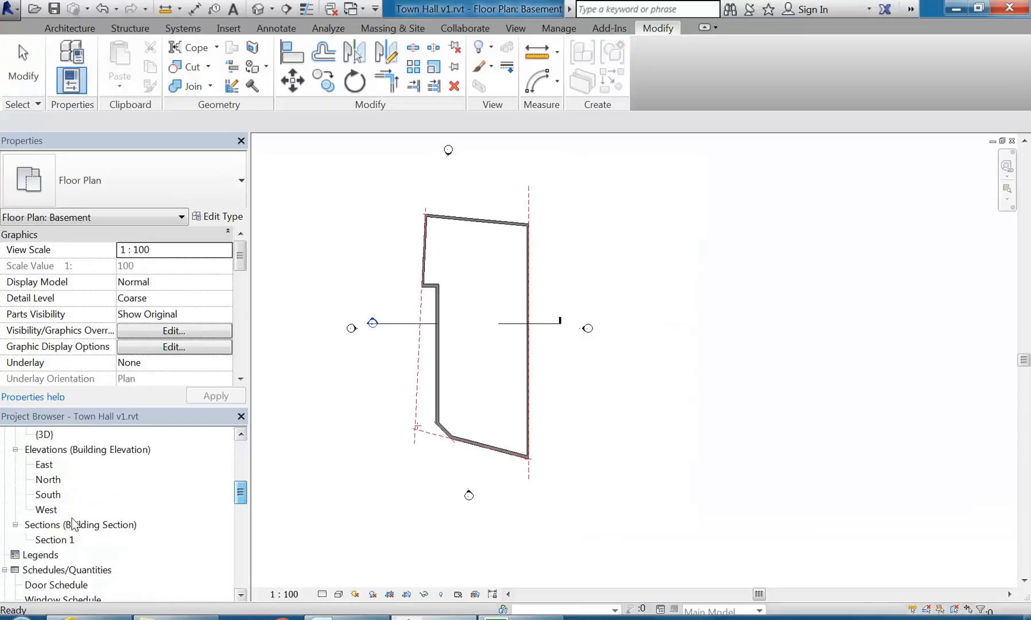
double_click(48, 494)
scroll(583, 361, "down", 3)
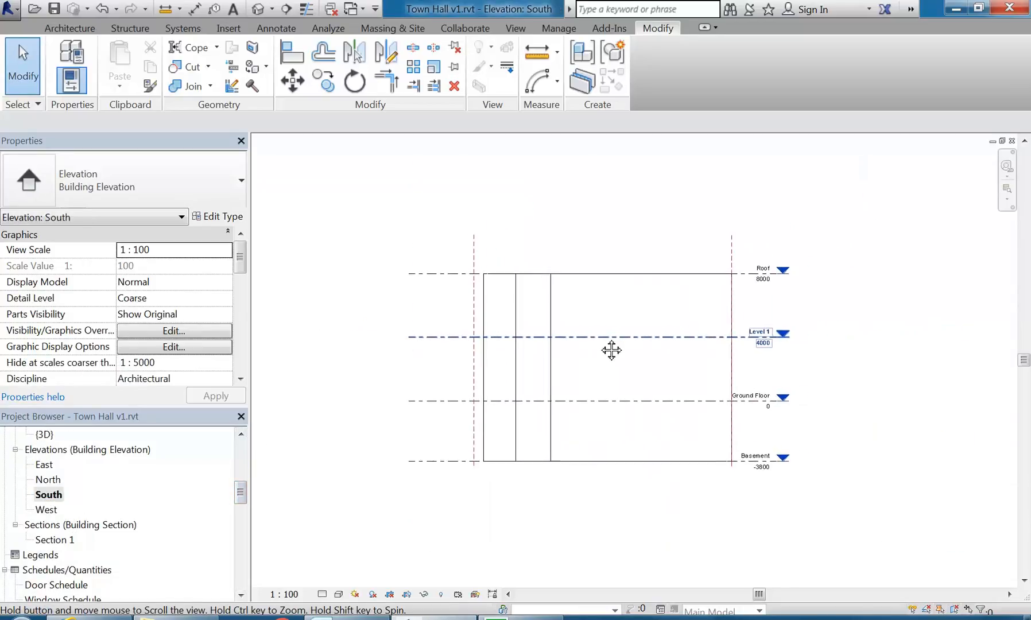
scroll(640, 418, "up", 2)
middle_click_drag(640, 418, 642, 448)
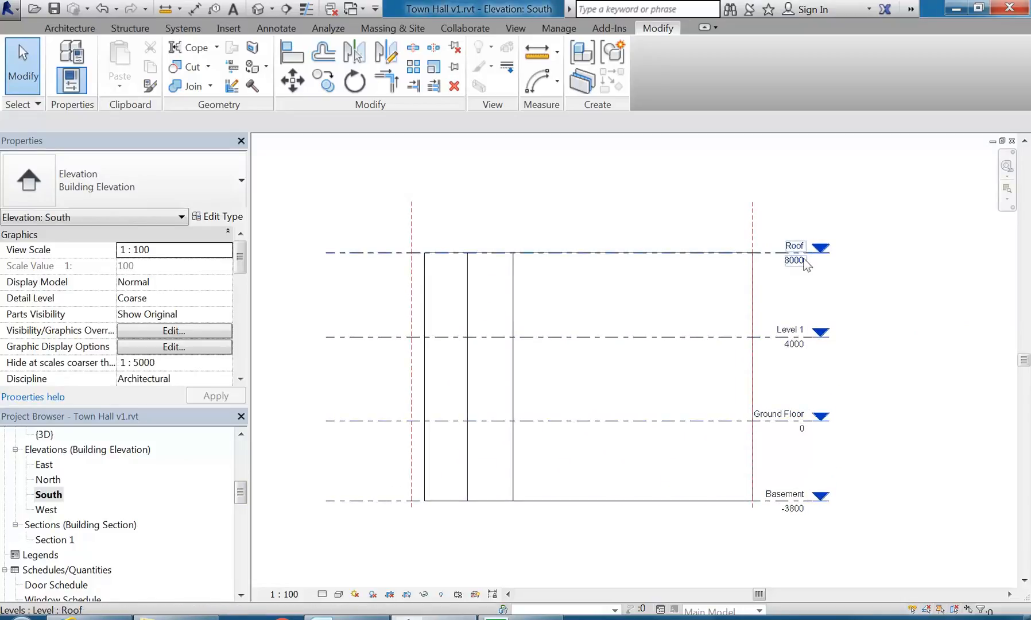
middle_click_drag(803, 283, 807, 299)
middle_click_drag(504, 161, 500, 230)
scroll(509, 184, "down", 2)
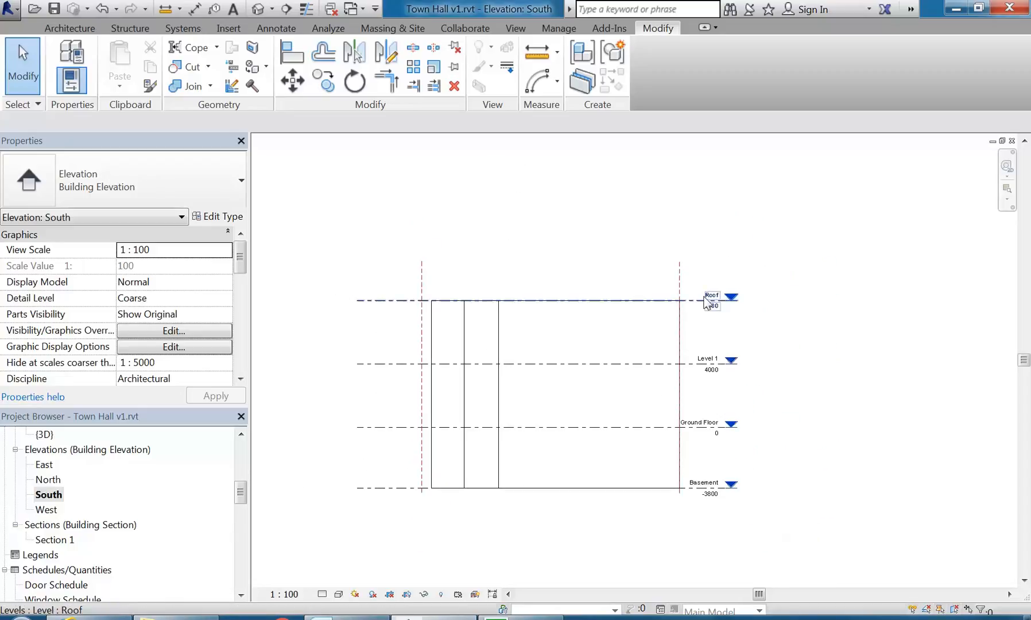
Switch to the Google Maps Street View in the browser, inspect the Town Hall Hotel's storeys from King St, and return to Revit
mouse_move(175, 618)
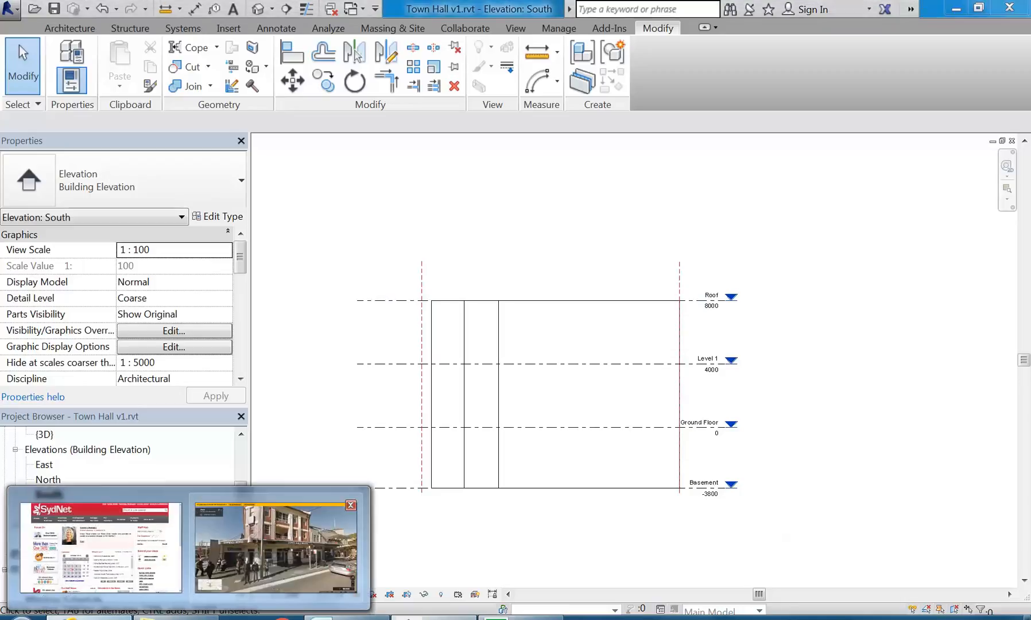
left_click(265, 560)
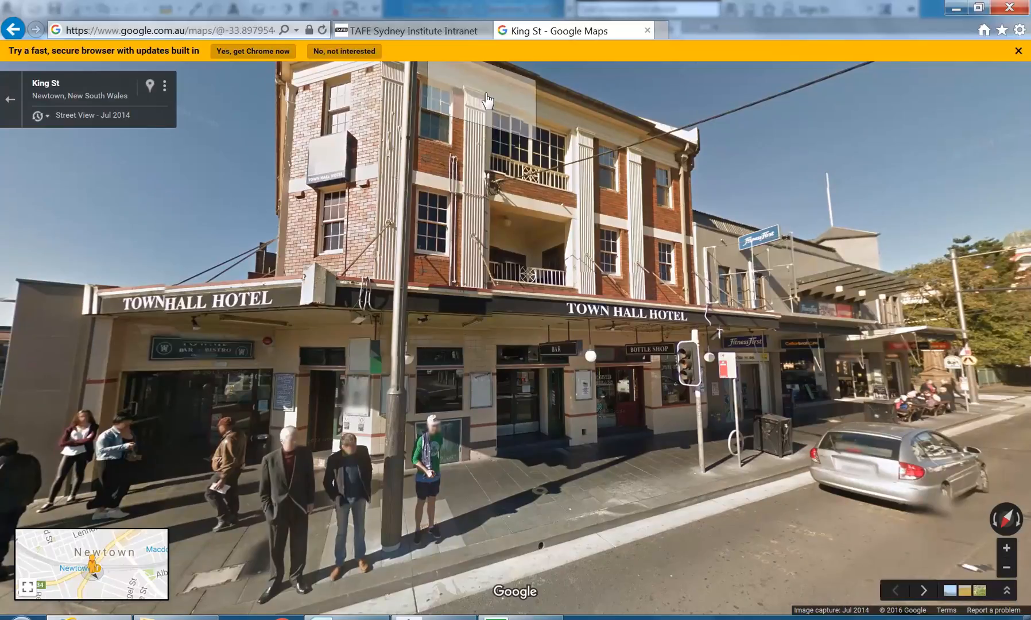
left_click(446, 257)
left_click(517, 271)
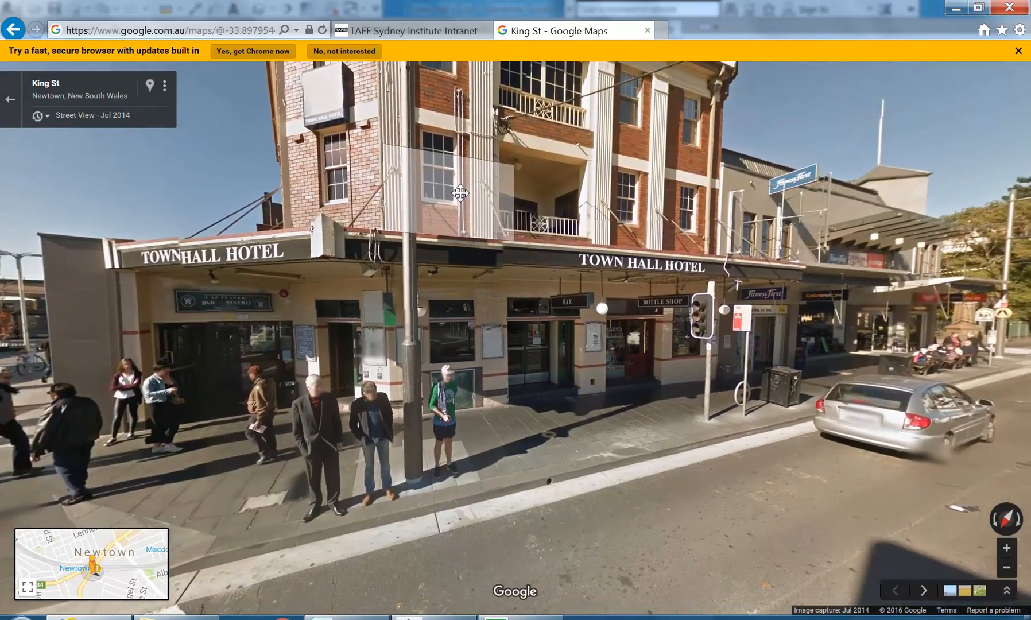
left_click(459, 194)
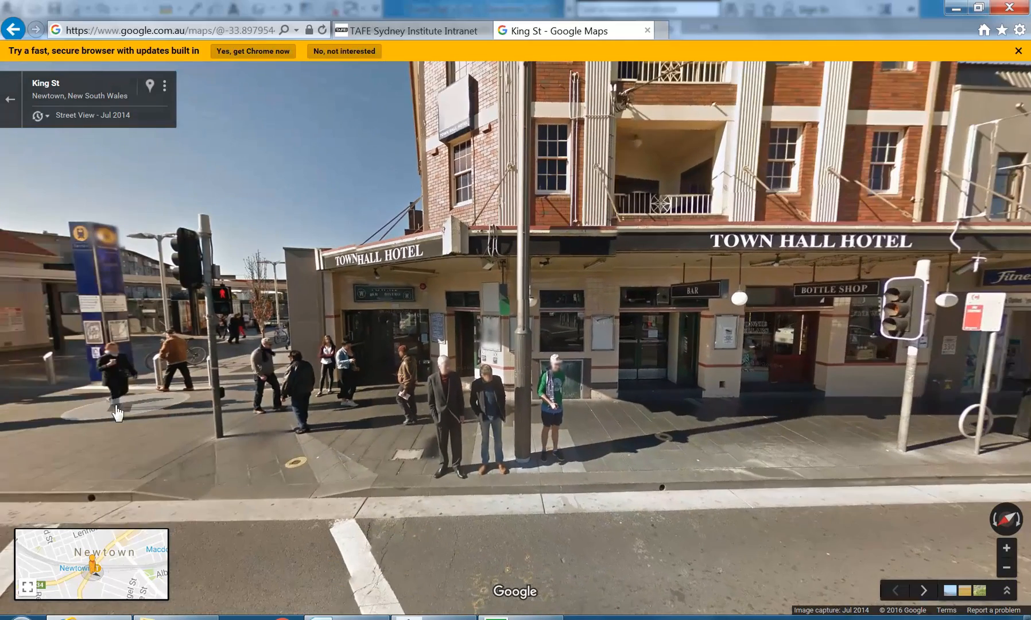
left_click(105, 420)
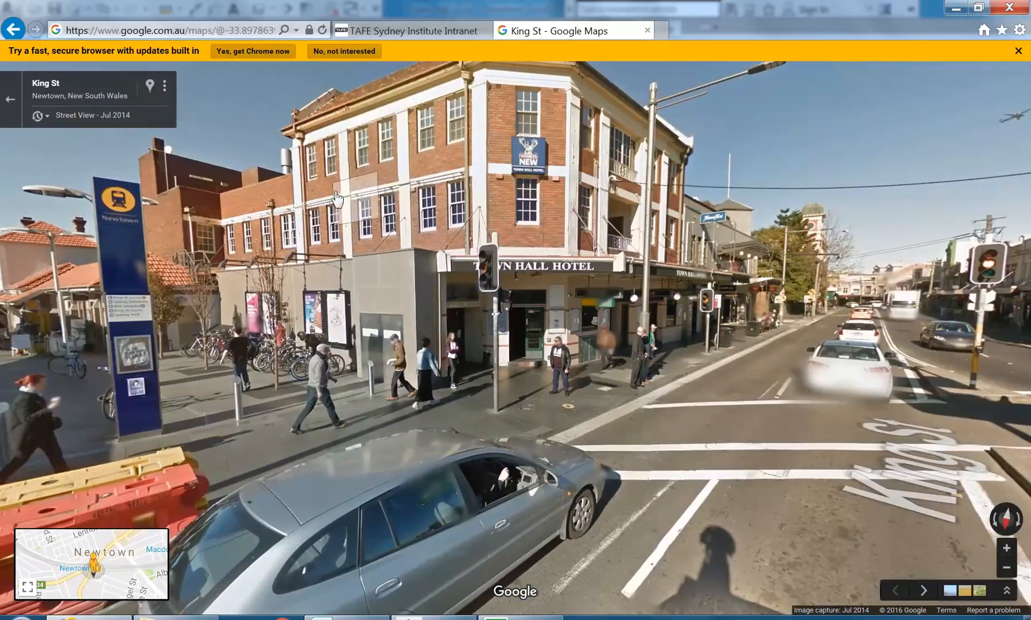
left_click_drag(531, 154, 511, 160)
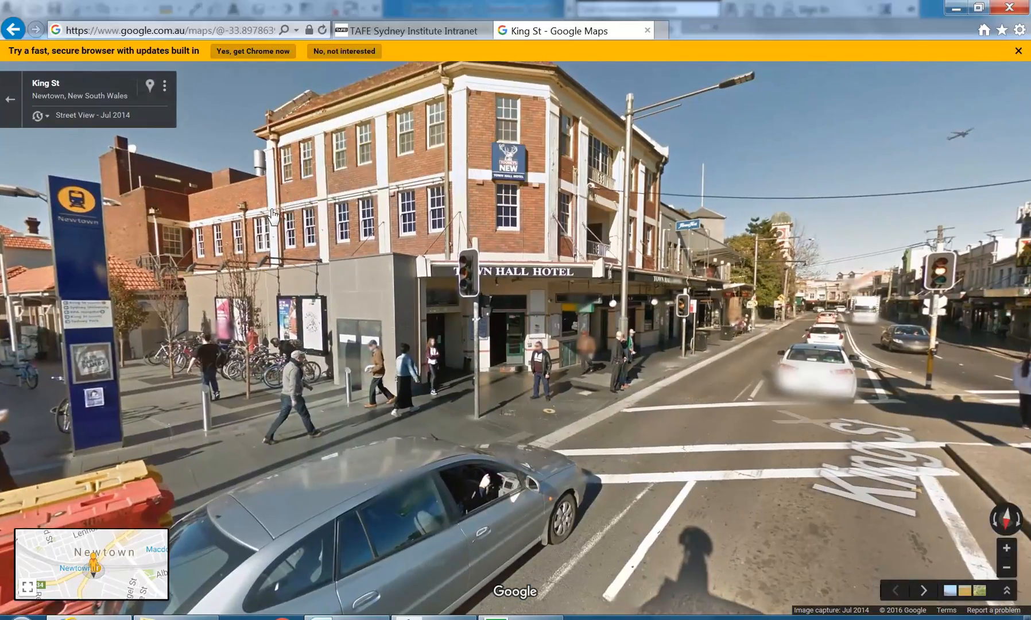
left_click_drag(328, 247, 323, 240)
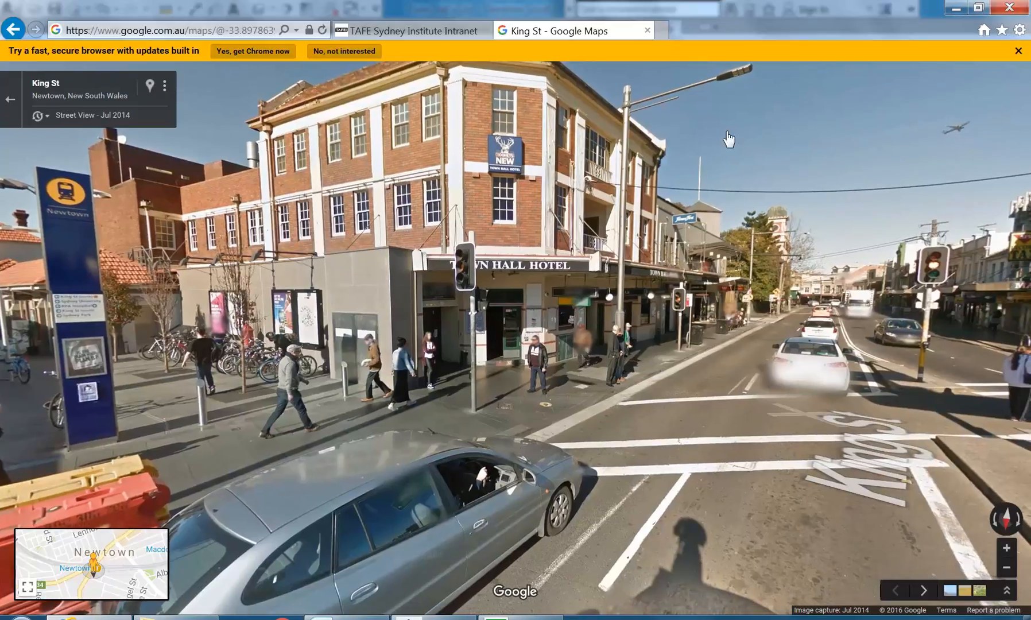
left_click(960, 10)
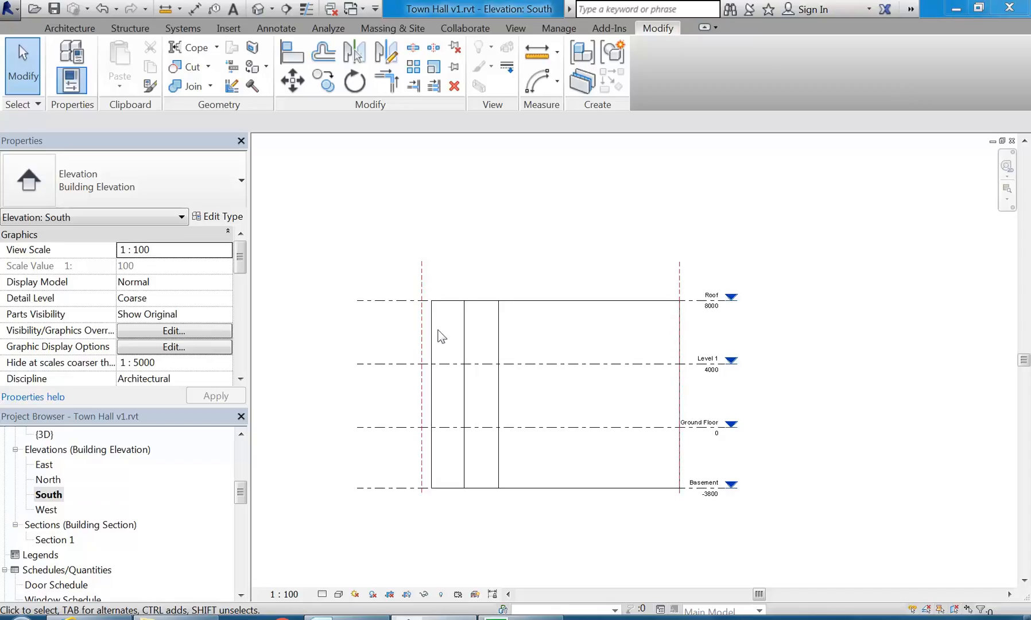
Draw a new level 4000 mm above the Roof level, with both ends aligned to the existing levels
middle_click_drag(462, 334, 419, 328)
scroll(432, 324, "up", 1)
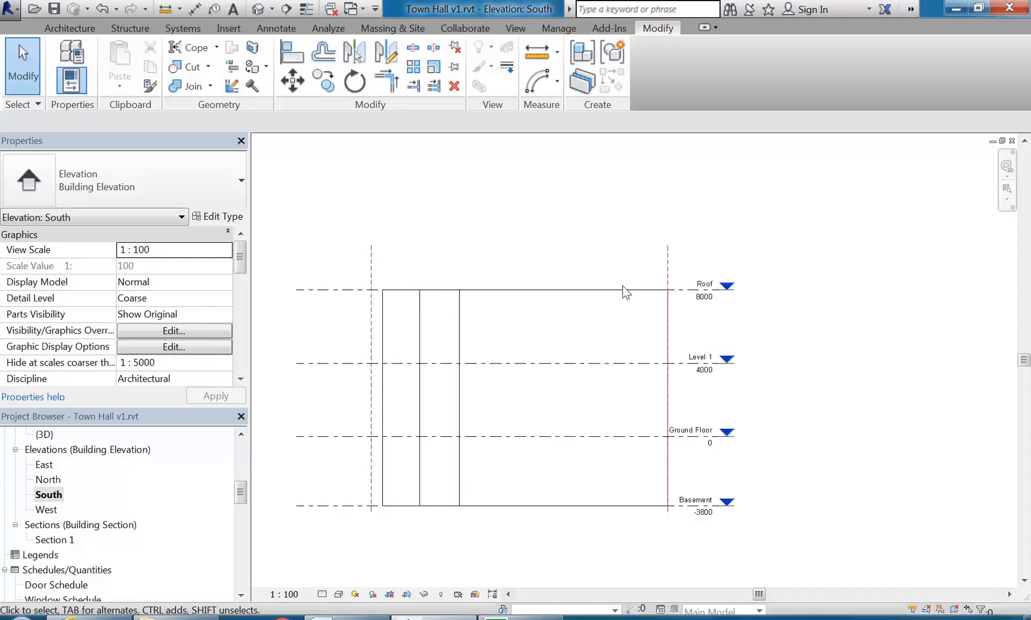
left_click(69, 29)
middle_click_drag(470, 251, 498, 279)
left_click(339, 391)
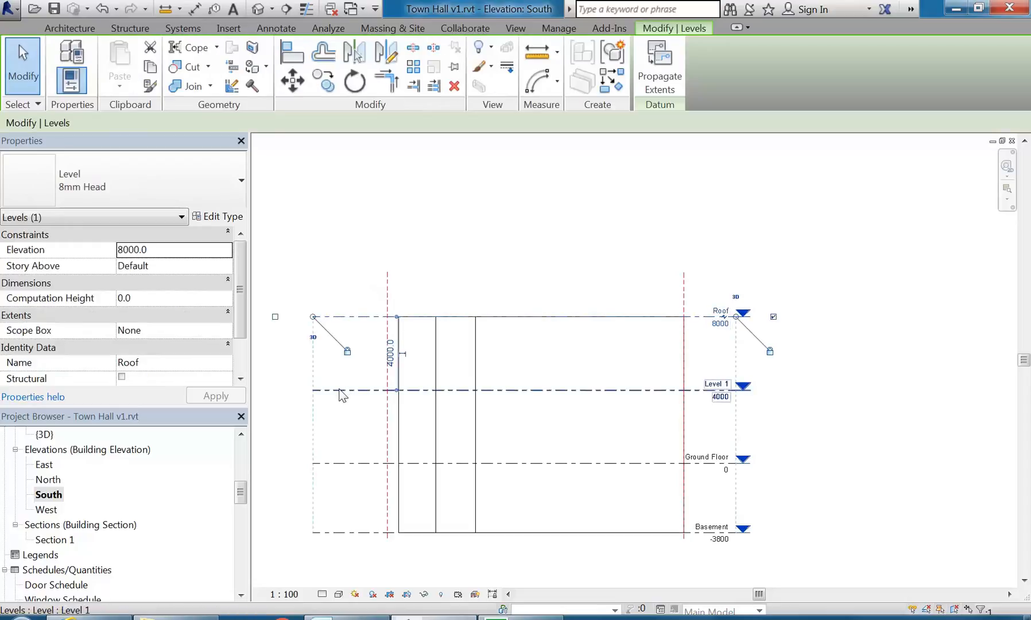
left_click(348, 362)
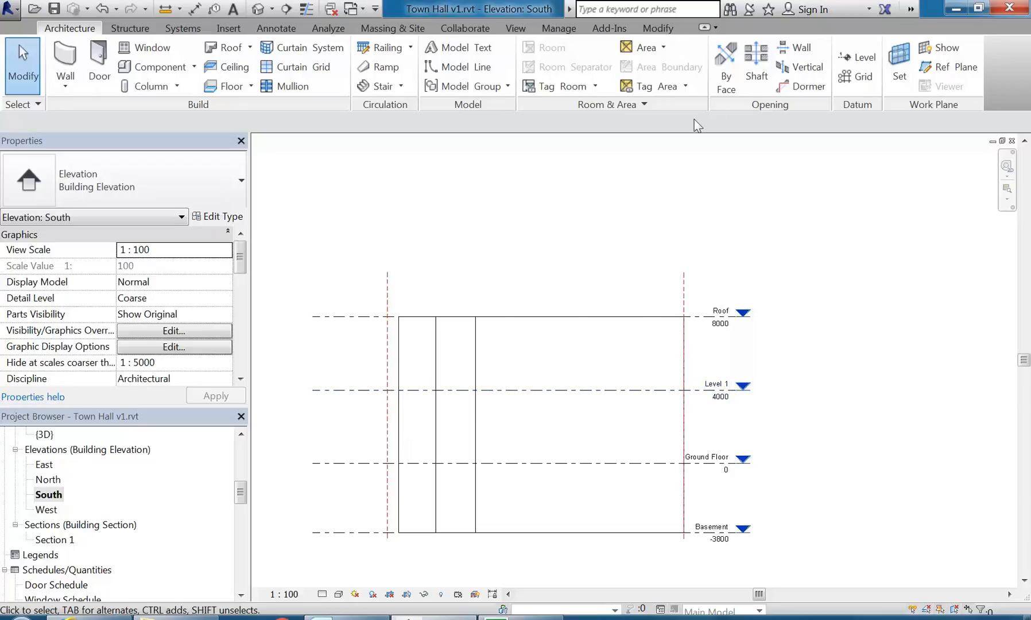
left_click(857, 57)
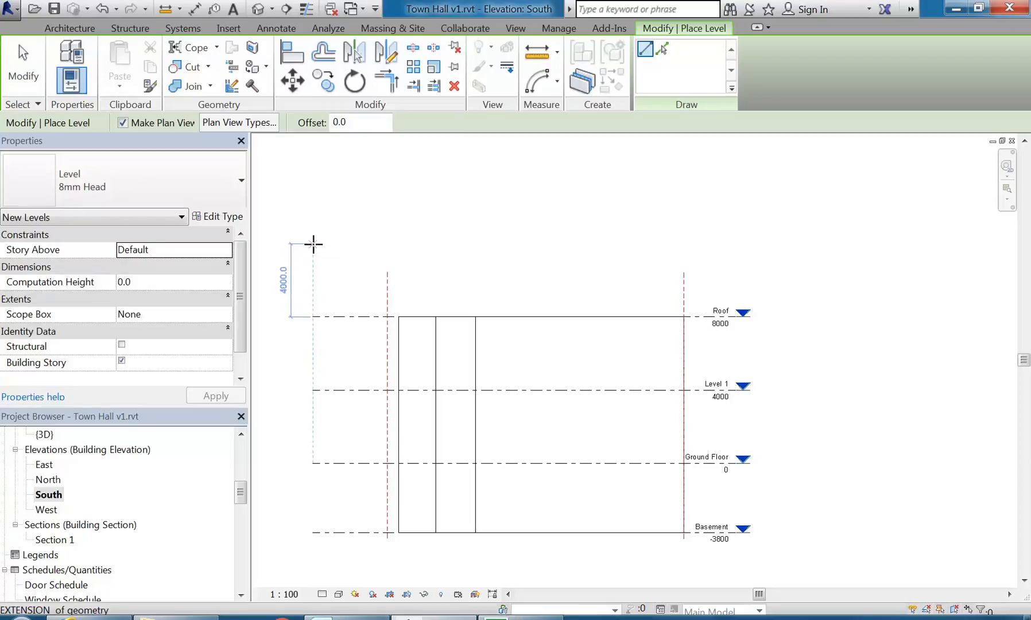
left_click(314, 244)
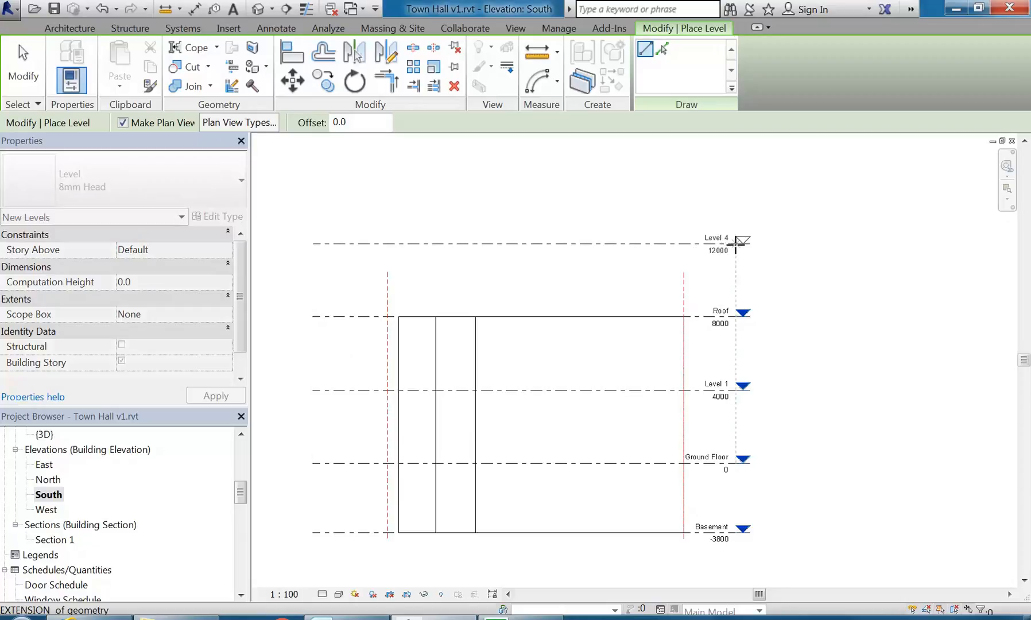
left_click(736, 242)
middle_click_drag(647, 281, 545, 267)
right_click(538, 269)
left_click(561, 285)
Select the new topmost level and examine its name and elevation against the Roof level below
scroll(569, 374, "up", 3)
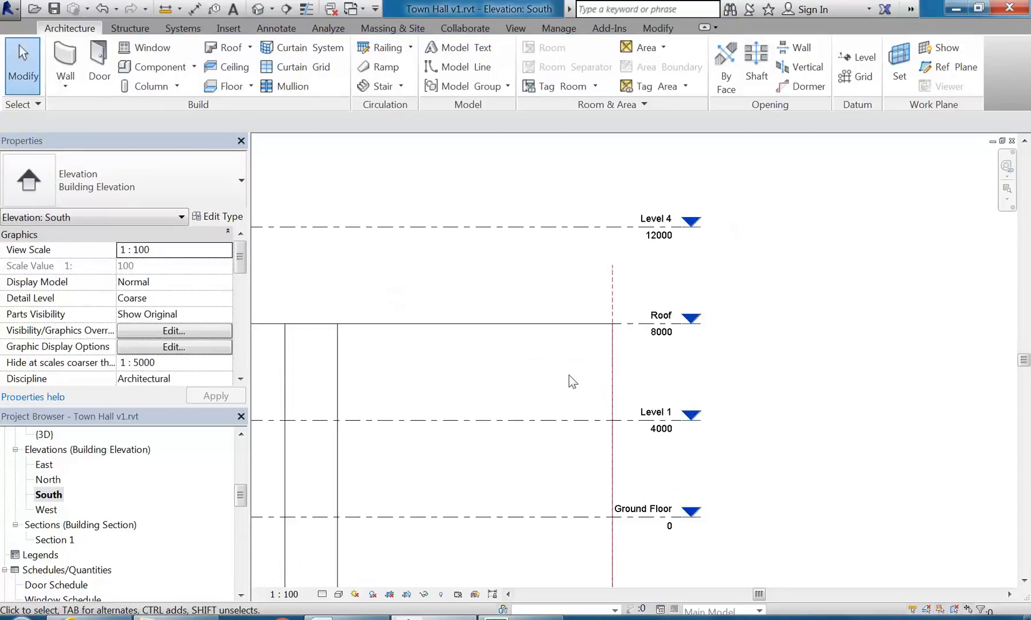
scroll(569, 375, "down", 4)
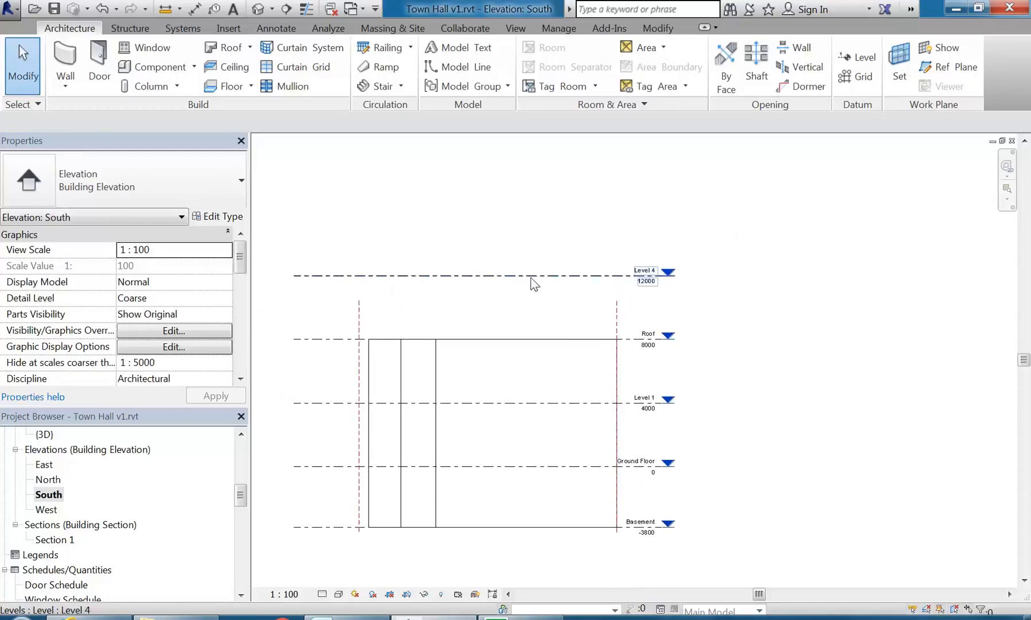
left_click(533, 277)
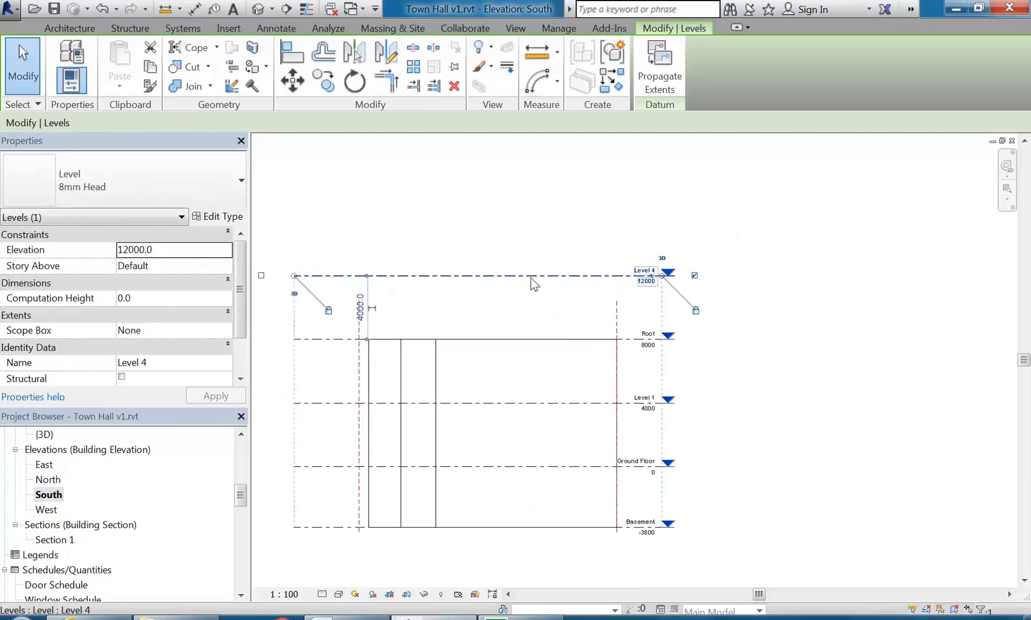
left_click(67, 30)
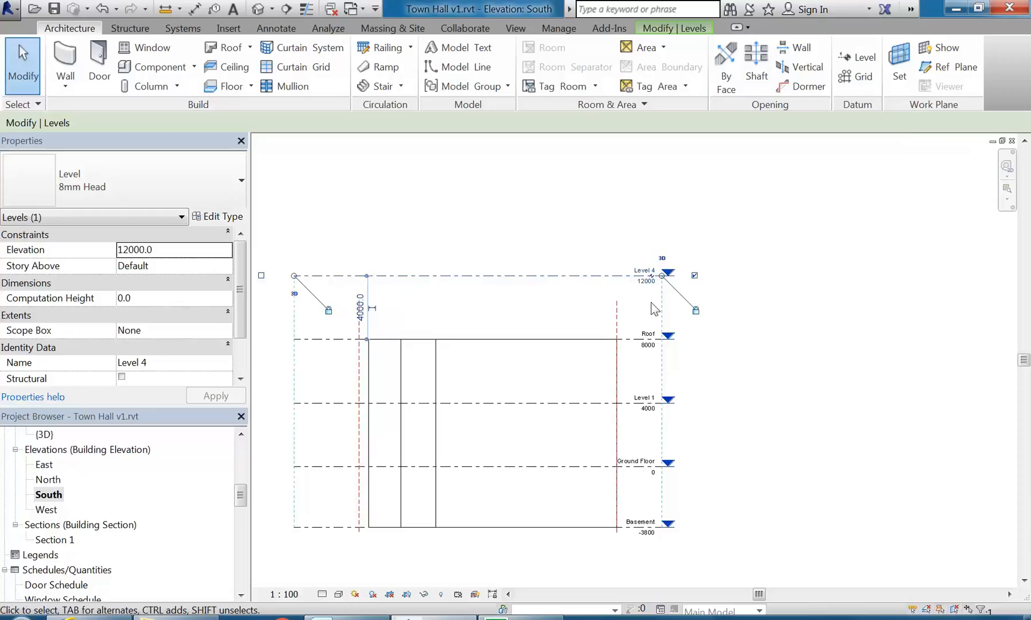
scroll(651, 304, "up", 5)
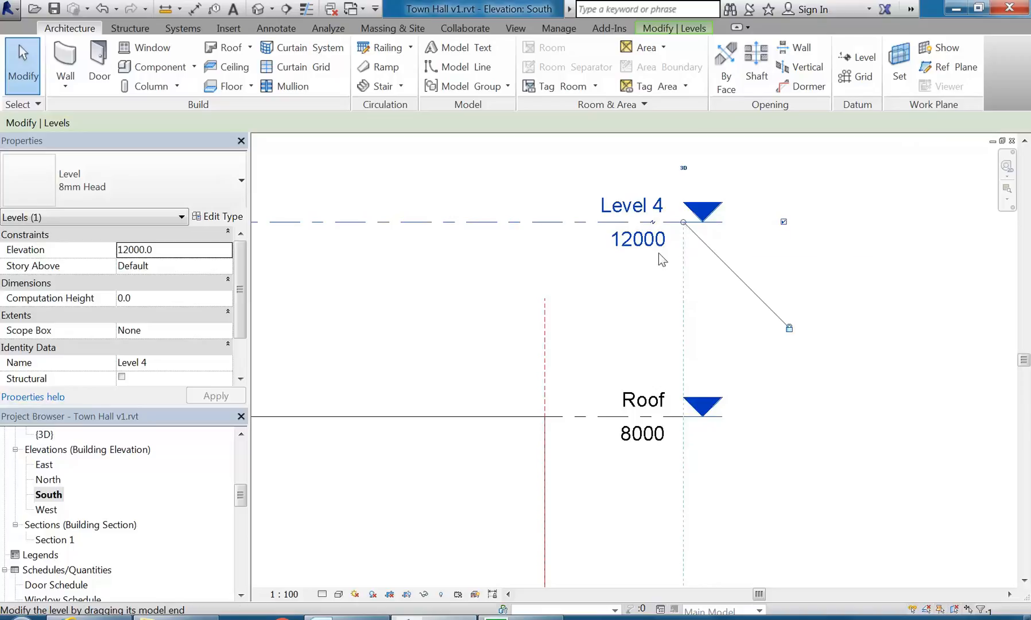
left_click(668, 317)
mouse_move(631, 320)
middle_mouse_down()
mouse_move(614, 329)
mouse_move(619, 308)
middle_mouse_up()
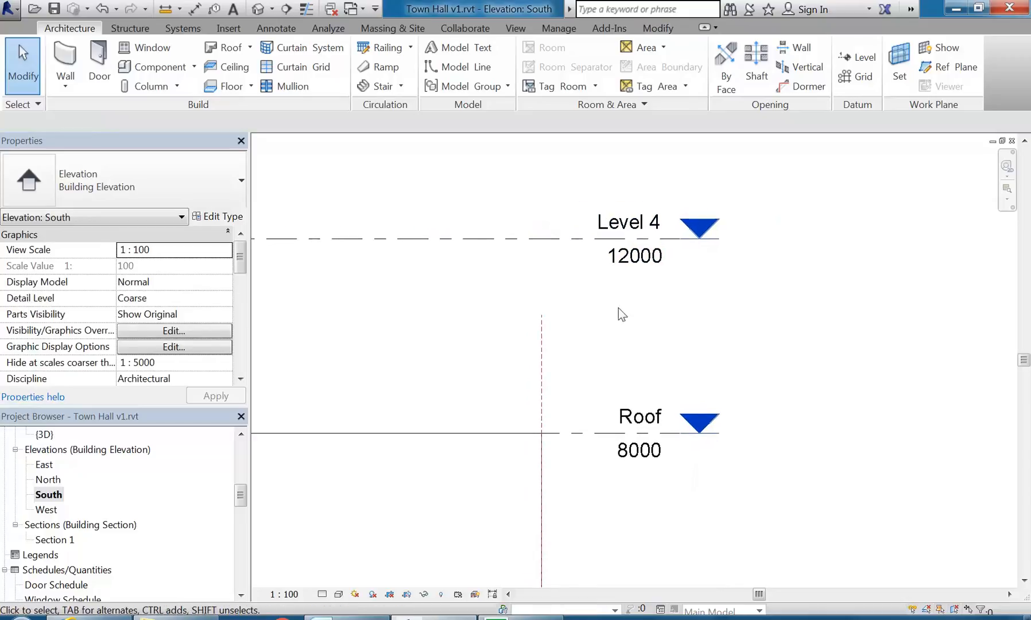
left_click(588, 239)
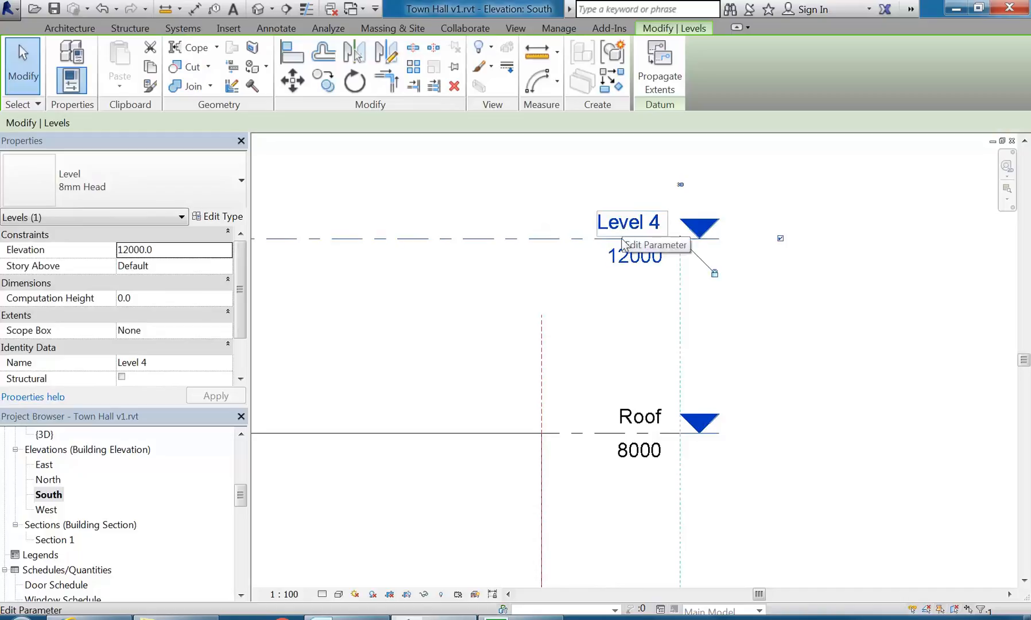
left_click(622, 353)
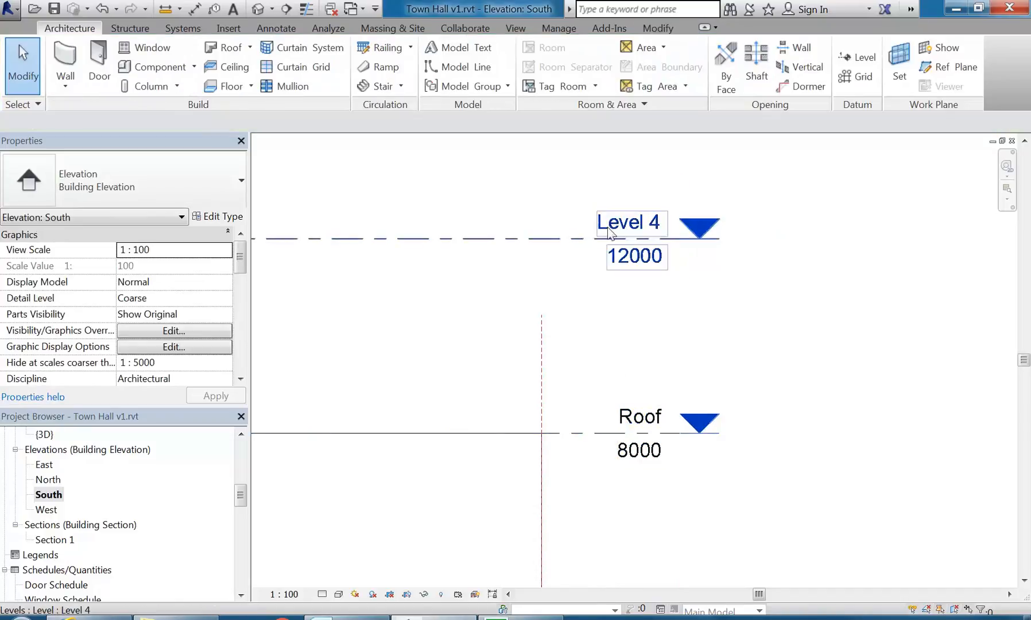
Rename the existing Roof level as Level 2, renaming its corresponding views as well
left_click(640, 415)
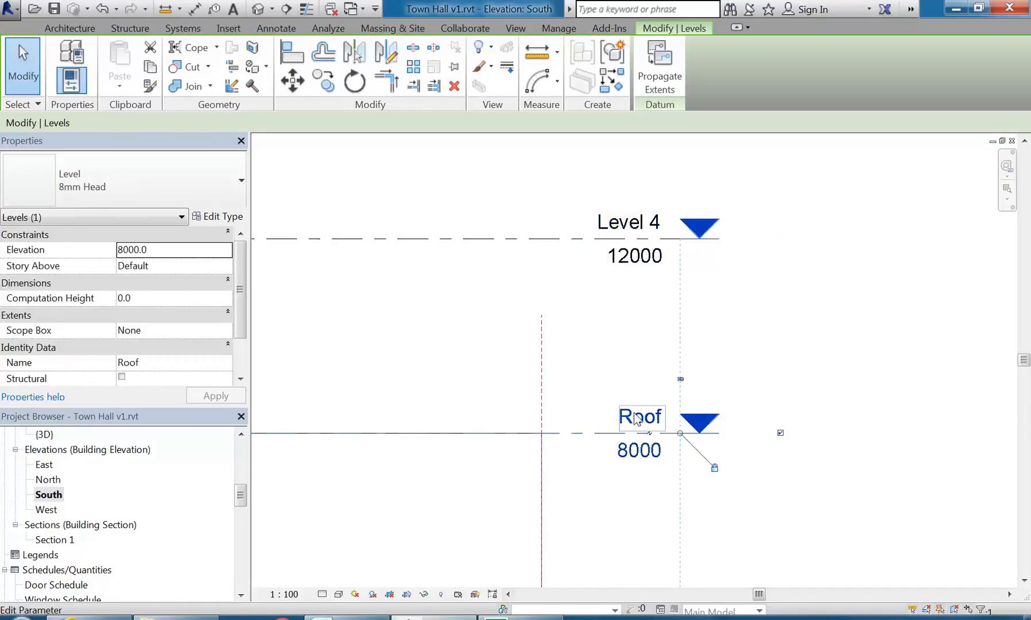
left_click(639, 409)
type("Level ")
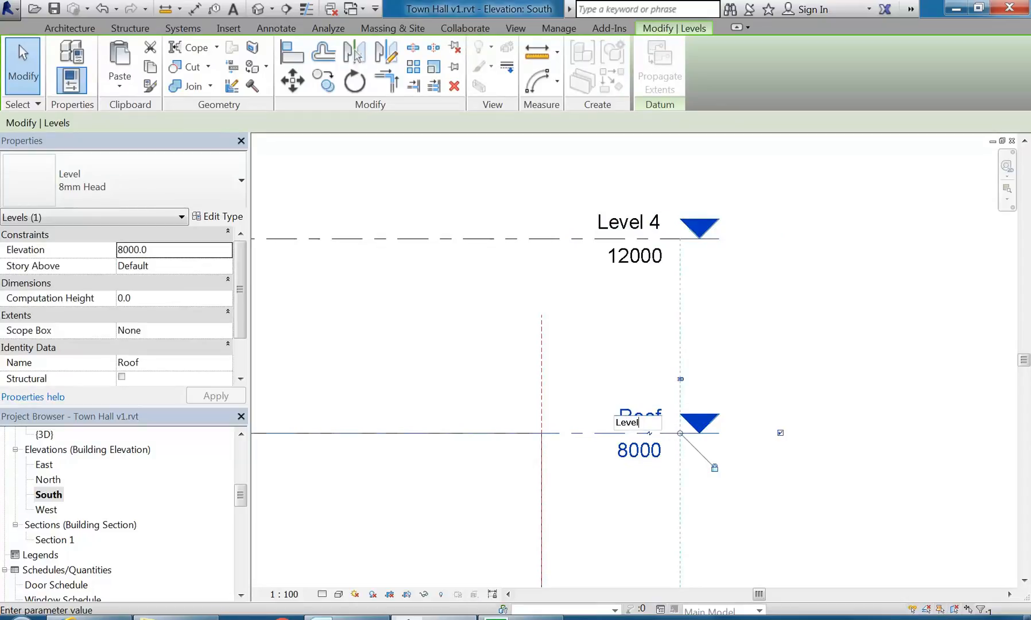
type("2")
key("Return")
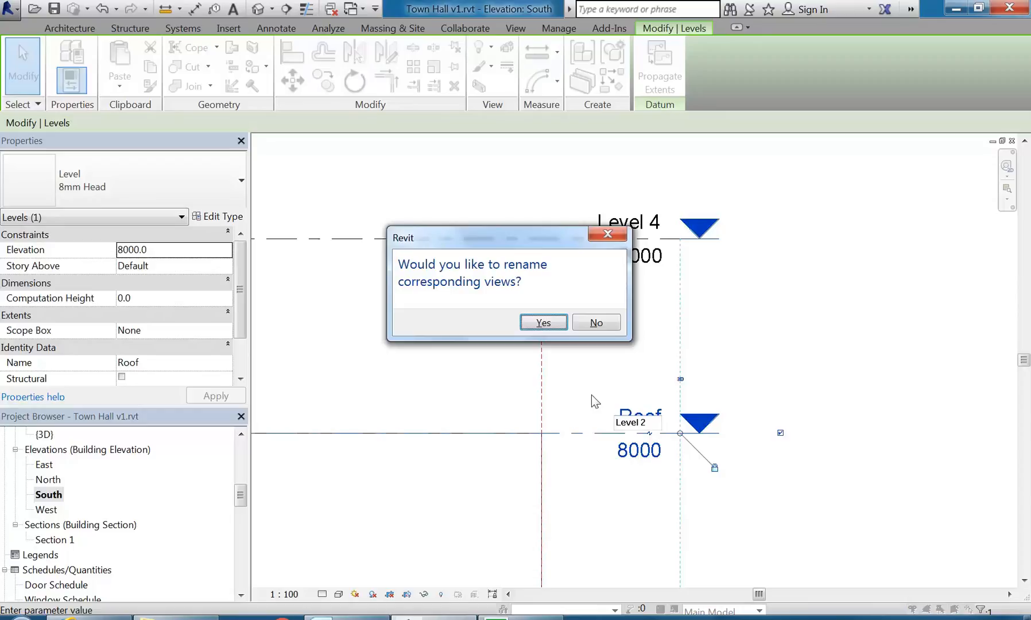
left_click_drag(508, 248, 444, 229)
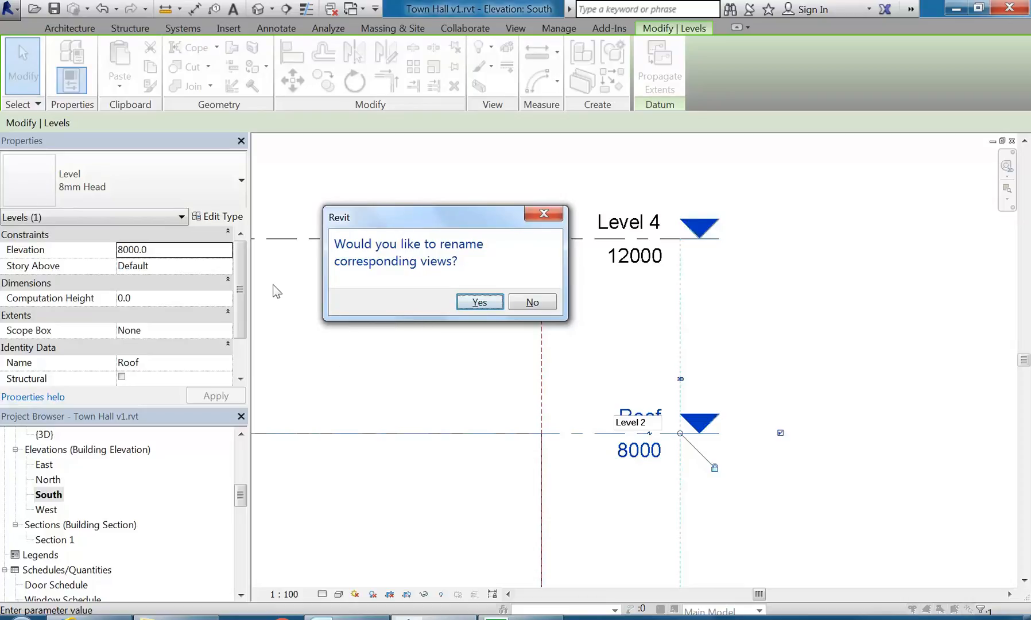
left_click(480, 302)
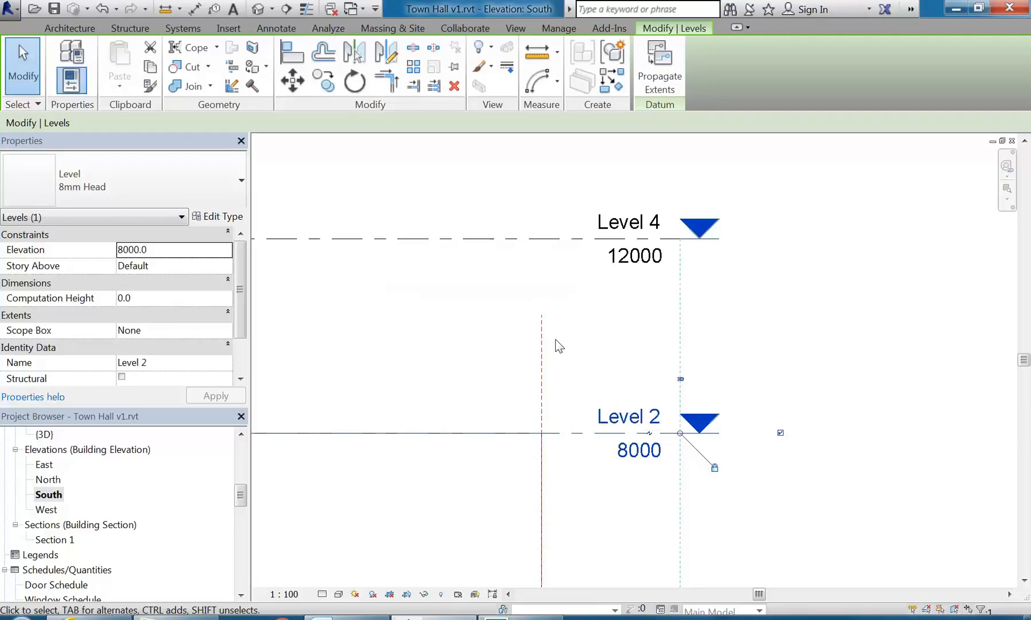
key("Escape")
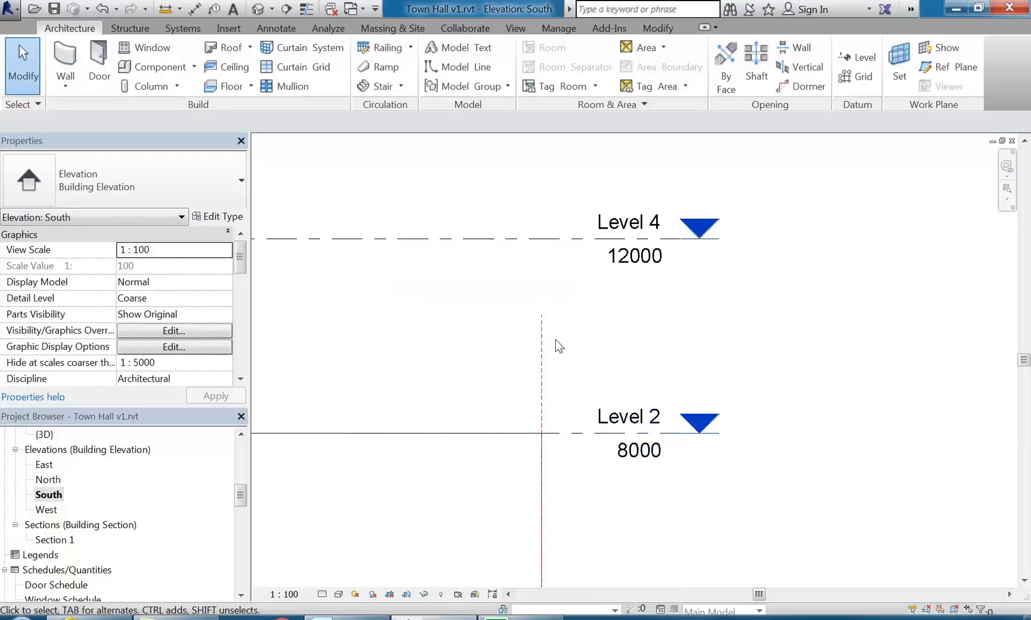
Rename the topmost level at 12000 as Roof, renaming its corresponding views as well
scroll(545, 348, "up", 1)
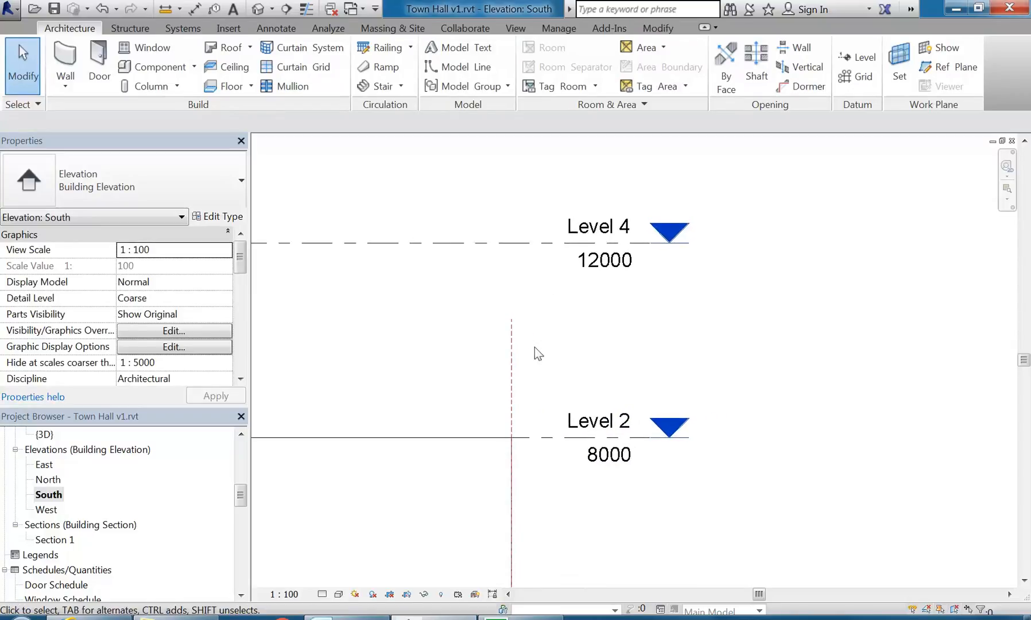
left_click(582, 232)
middle_click_drag(580, 304, 578, 327)
left_click(593, 239)
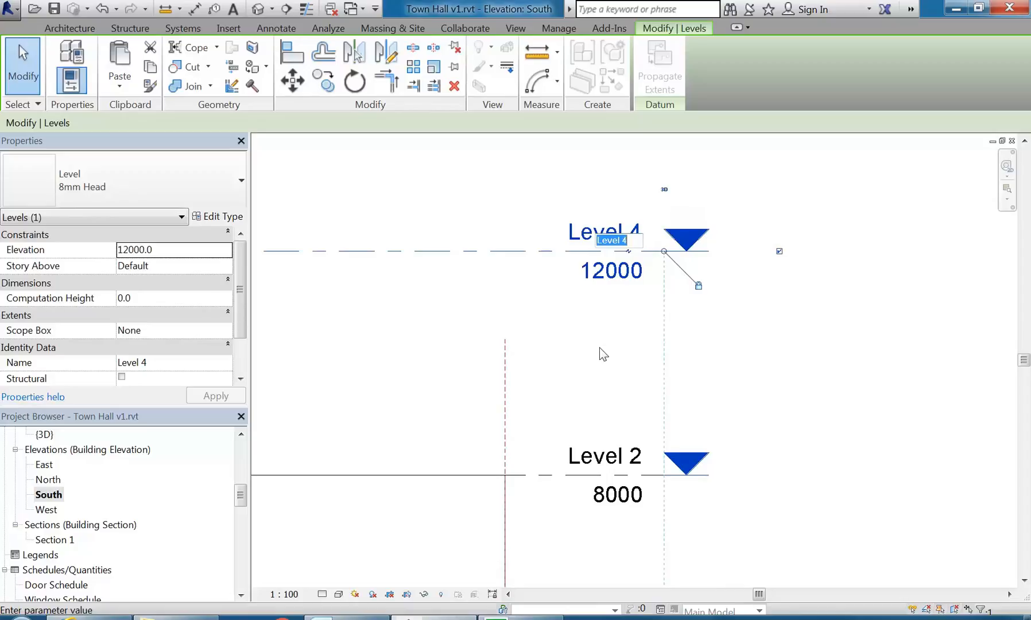
type("Roofg")
key("Return")
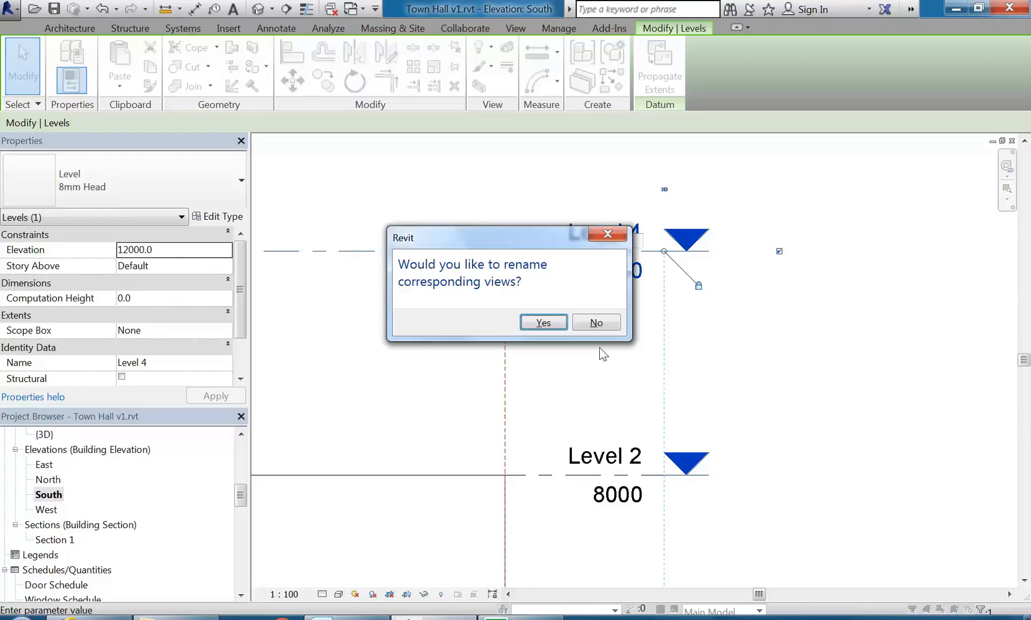
left_click(537, 324)
left_click(457, 196)
Check the renamed levels over the full height of the South elevation and save the project
scroll(474, 213, "down", 1)
middle_click_drag(477, 214, 519, 229)
left_click_drag(245, 507, 239, 450)
scroll(464, 206, "down", 1)
middle_click_drag(464, 207, 559, 216)
scroll(492, 367, "down", 4)
middle_click_drag(491, 368, 557, 296)
scroll(522, 354, "down", 3)
middle_click_drag(522, 354, 645, 304)
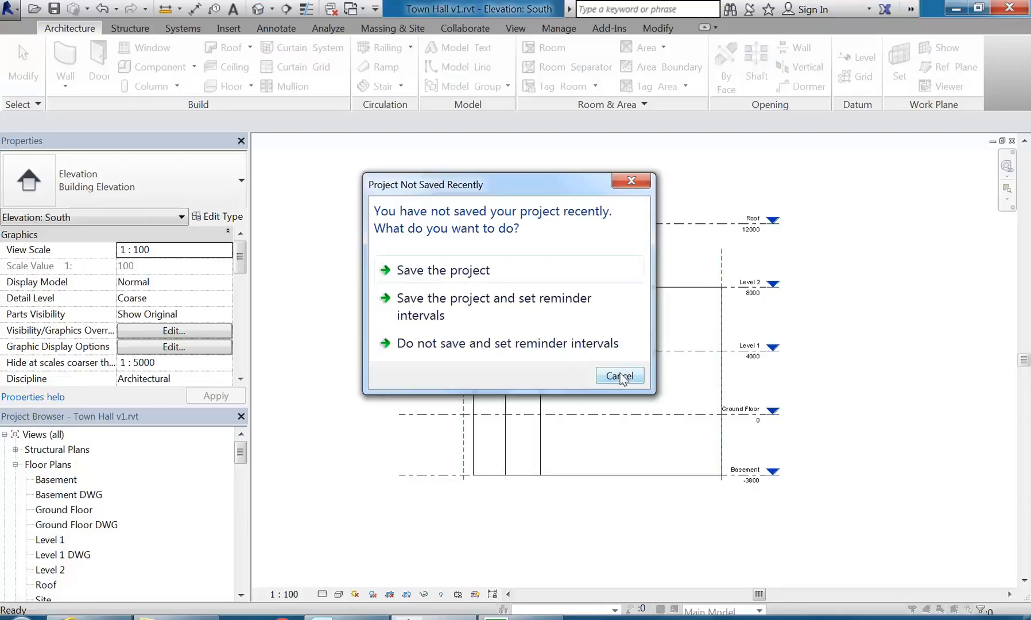
left_click(489, 269)
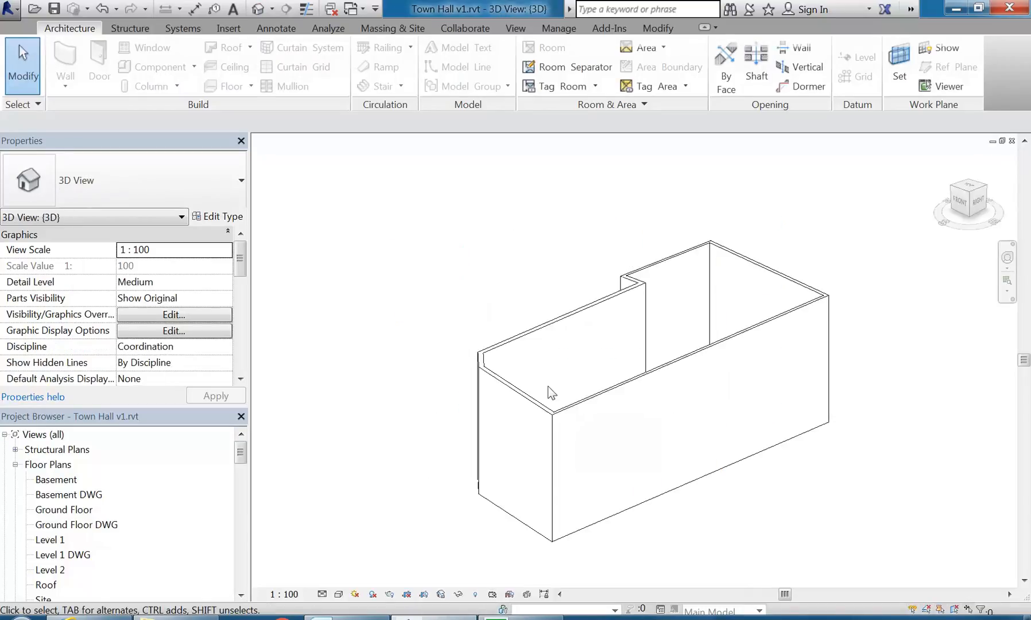
Open the 3D view, turn the model to its street corner, and compare it with the hotel in Google Maps Street View
middle_click_drag(445, 359, 380, 481, "shift")
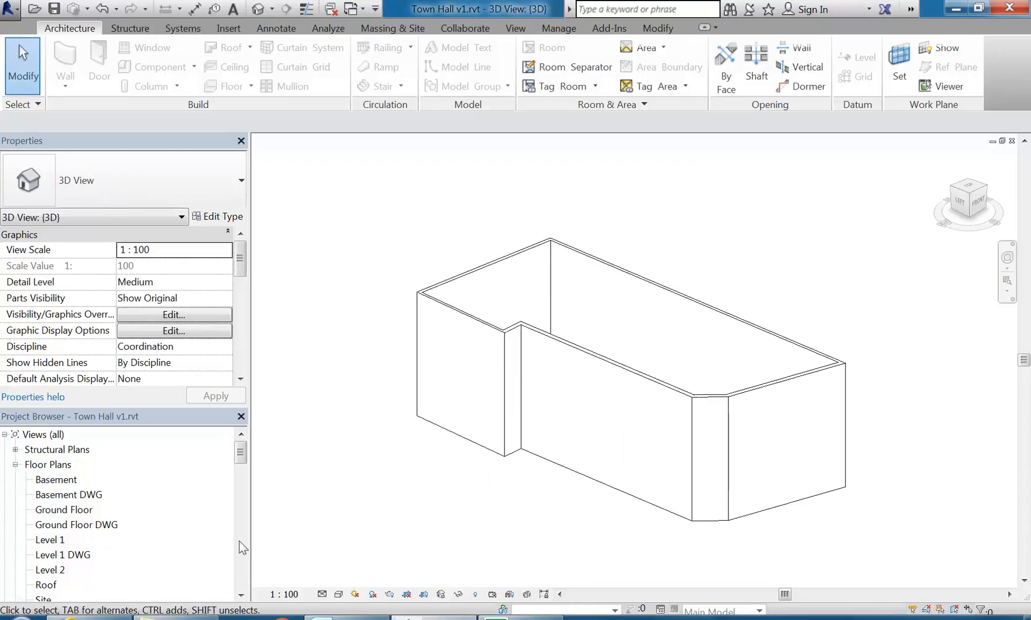
left_click(109, 618)
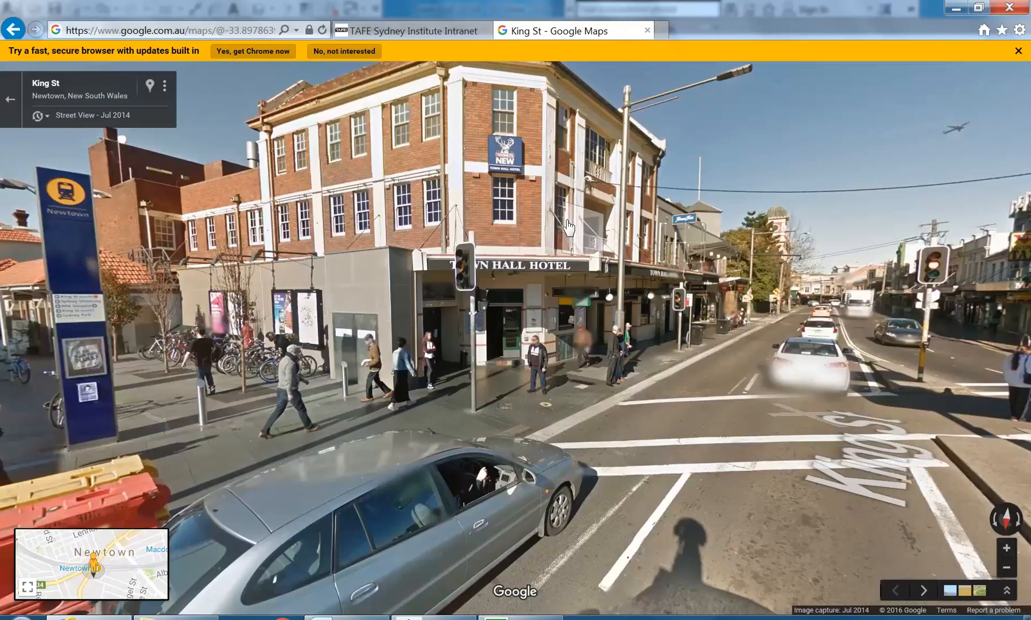
key("alt+Tab")
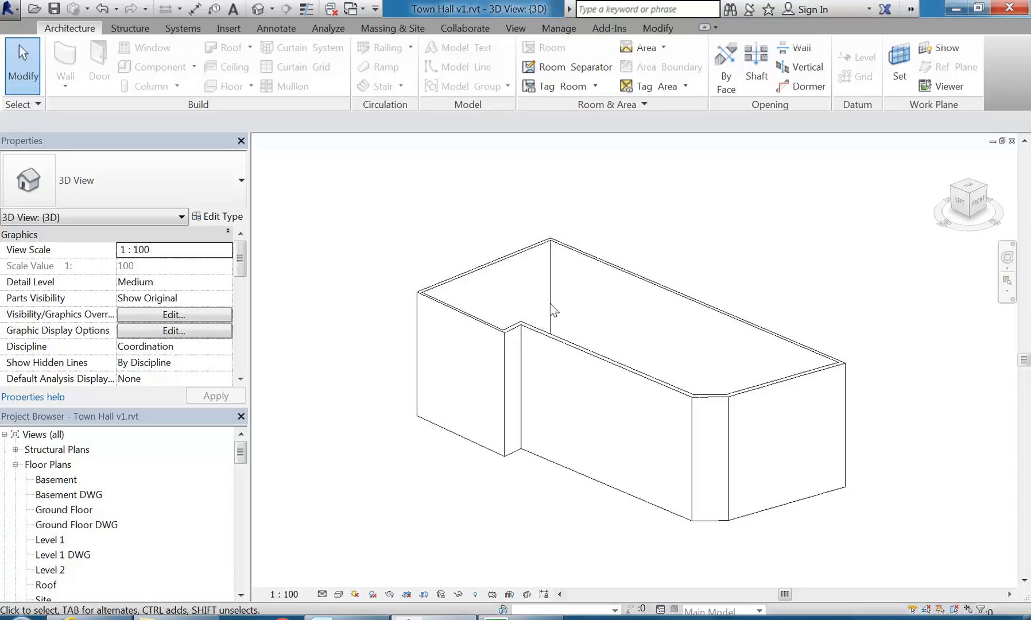
Set the top constraint of the front, chamfered corner and two long side walls to Up to level: Roof
left_click(791, 381)
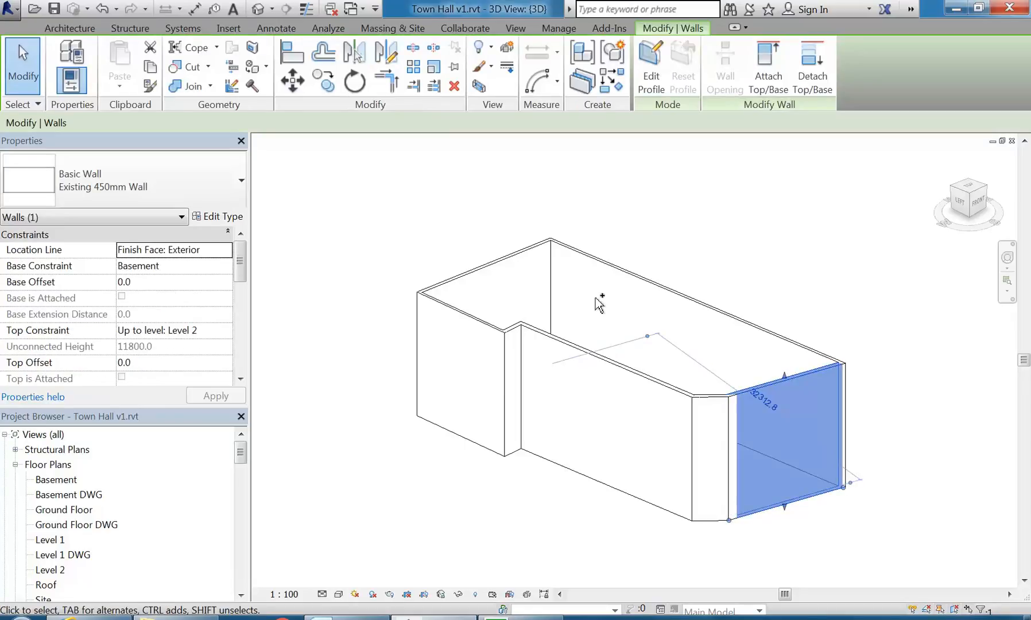
left_click(706, 409, "ctrl")
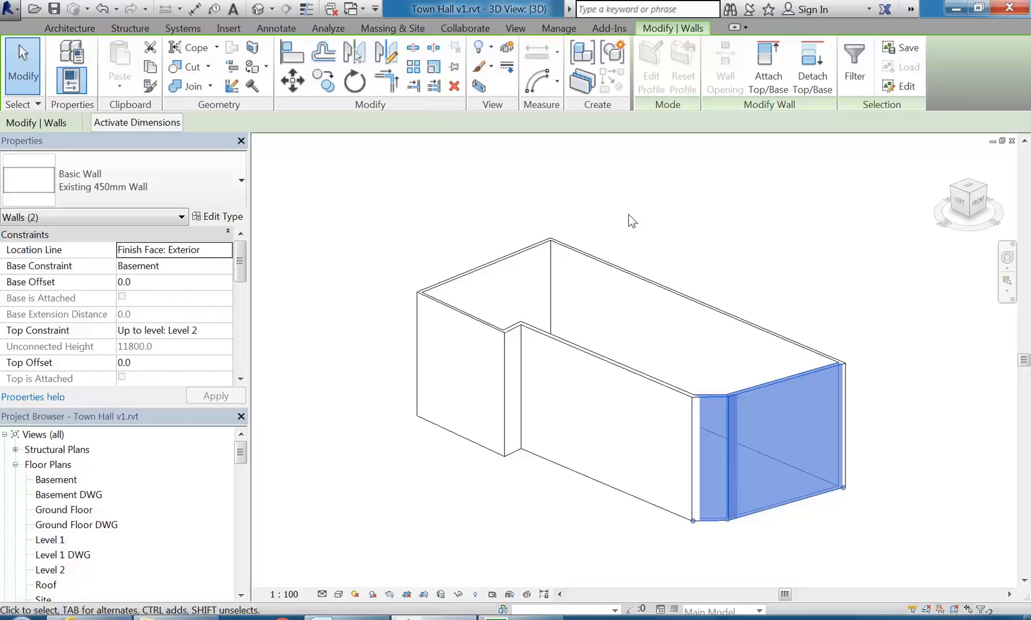
key("alt")
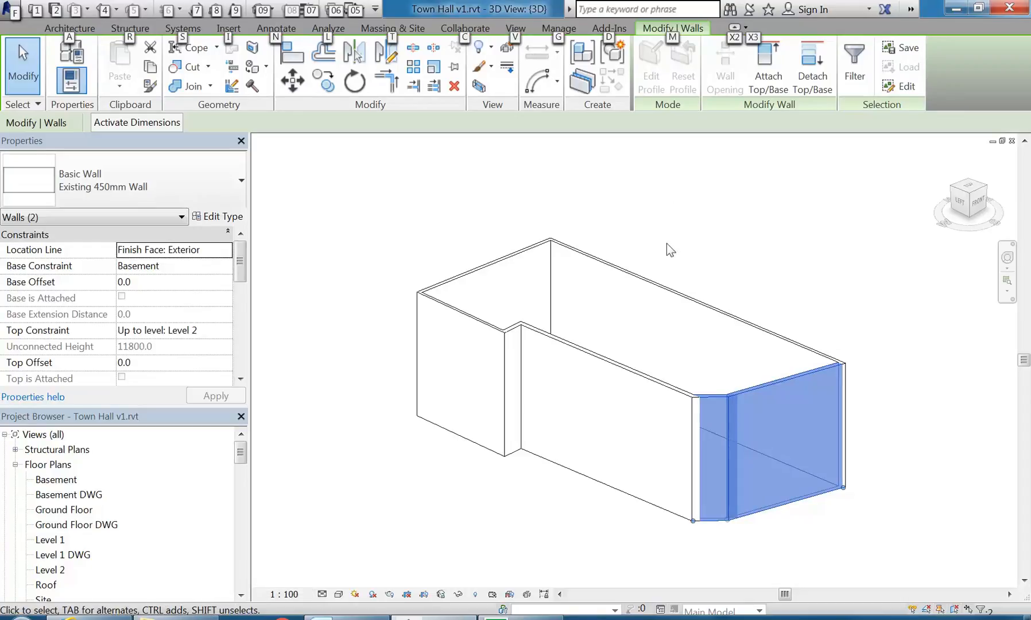
left_click(644, 376, "ctrl")
left_click(643, 377, "ctrl")
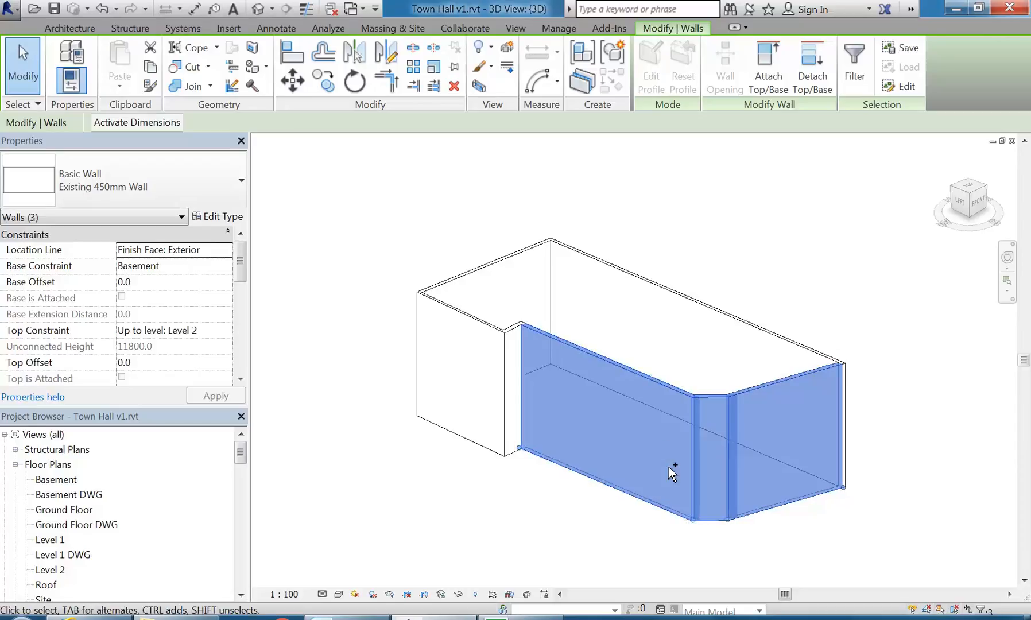
scroll(665, 338, "up", 2)
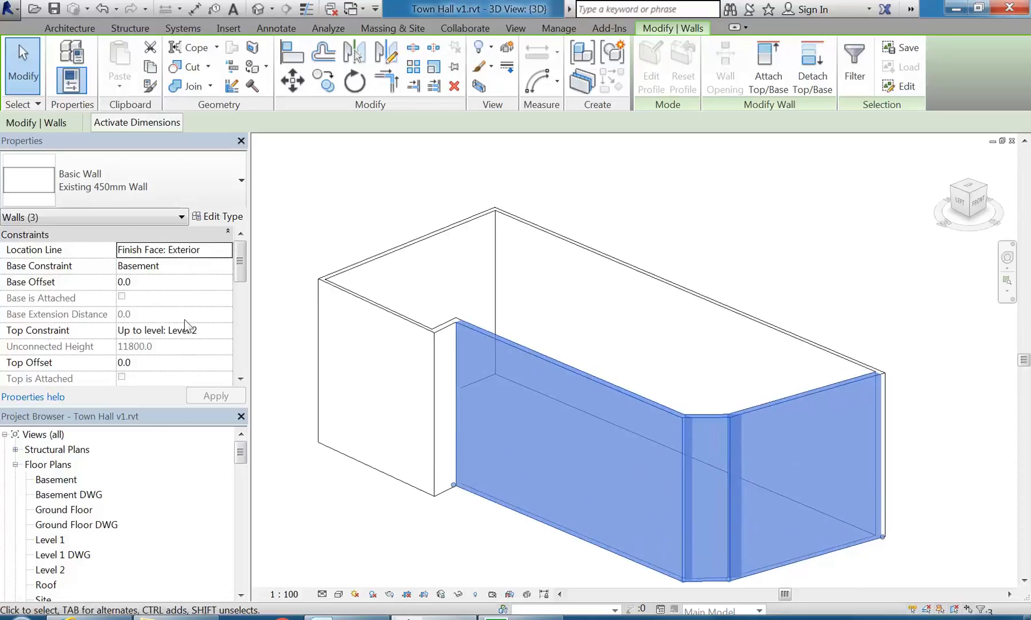
left_click(746, 314, "ctrl")
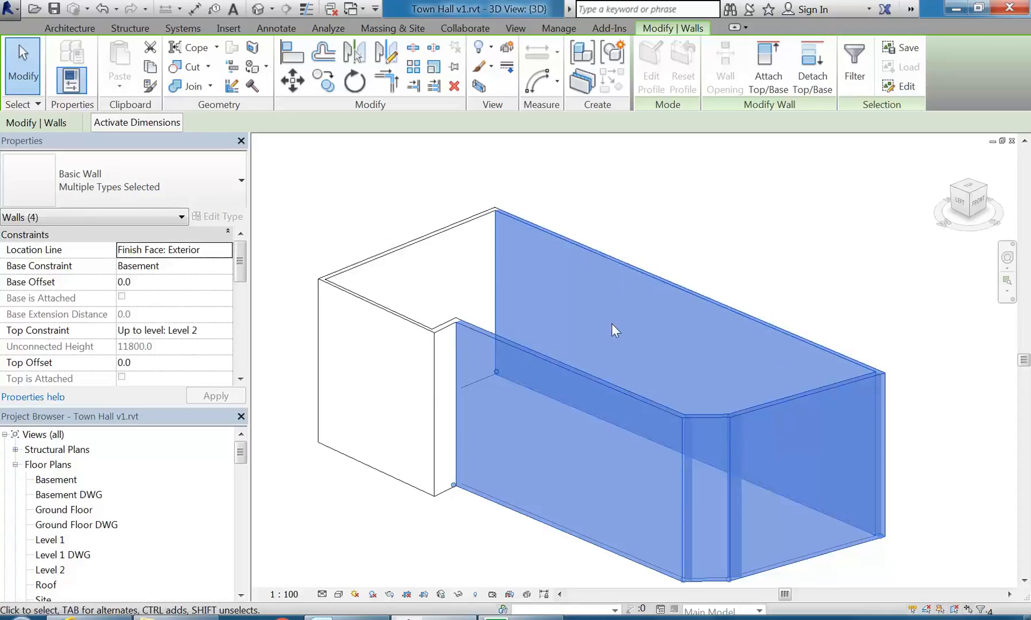
left_click(224, 332)
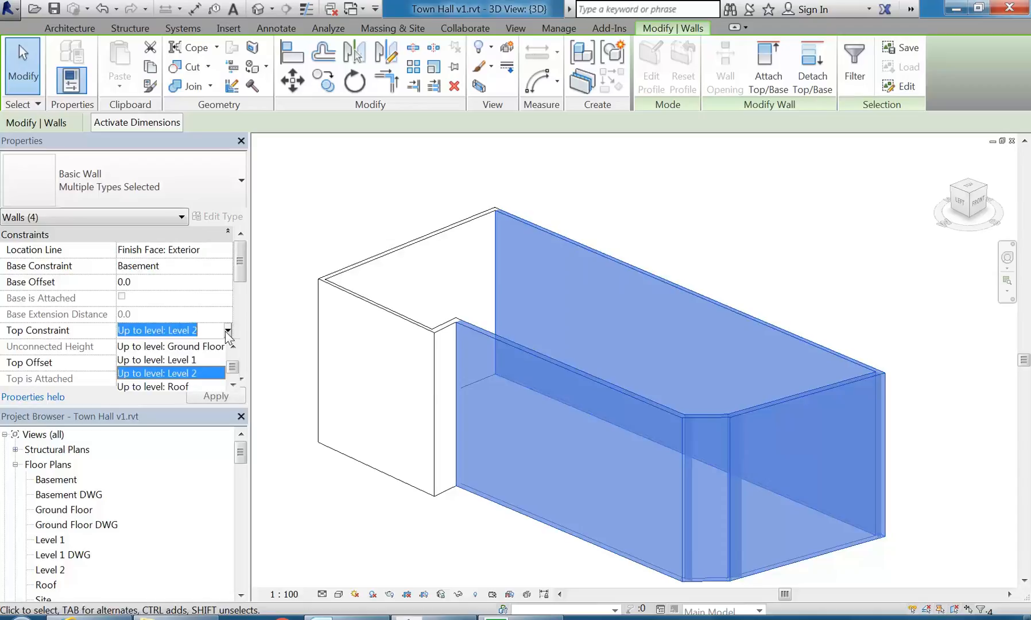
left_click(168, 387)
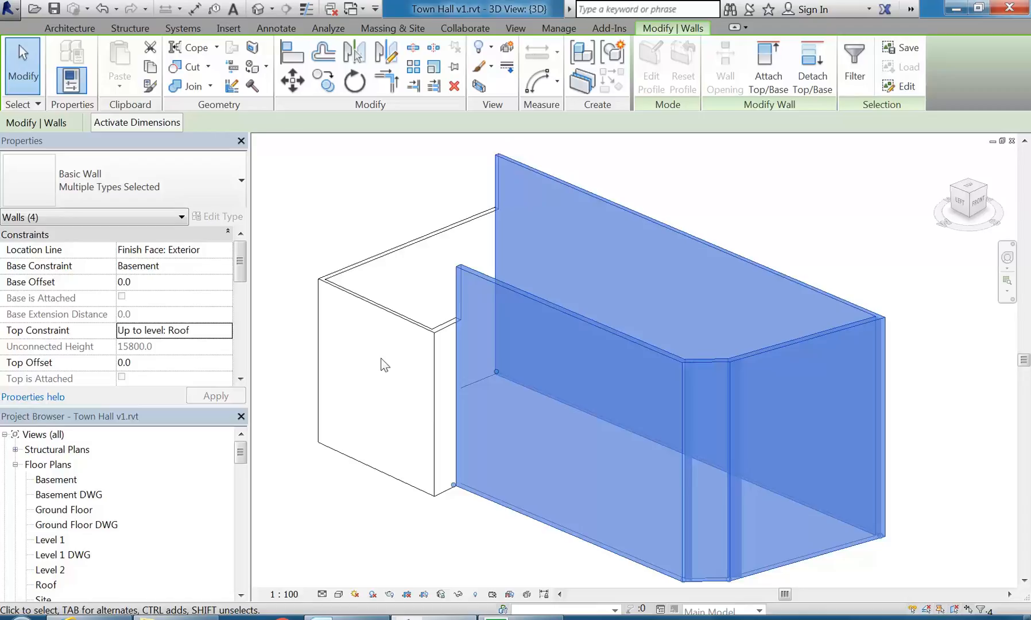
key("Escape")
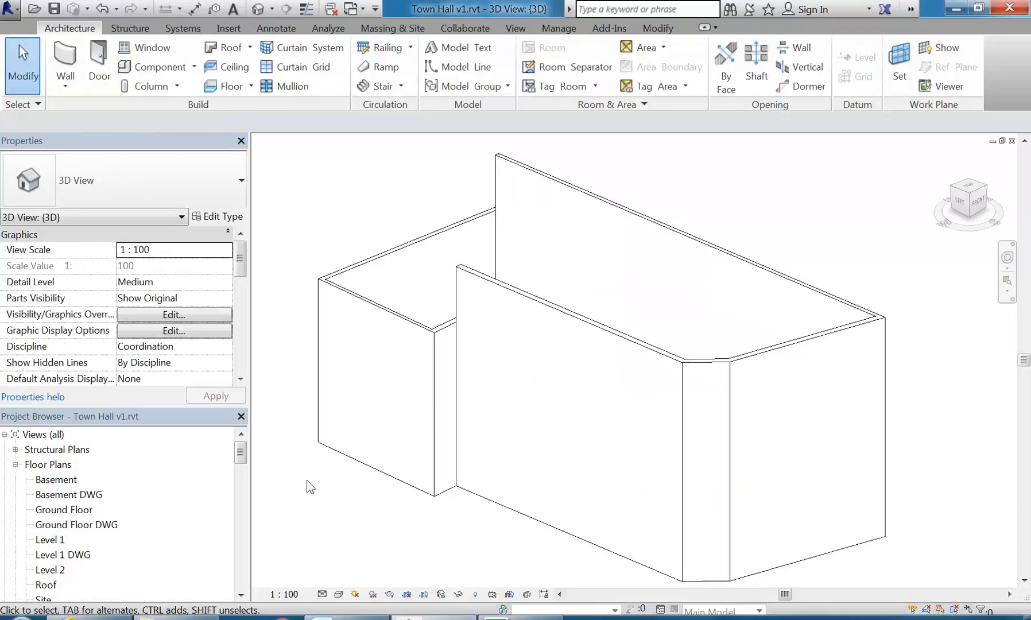
Check the hotel's rear wing in Google Maps Street View and examine the Level 1 and Level 1 DWG floor plans in Revit
left_click(347, 618)
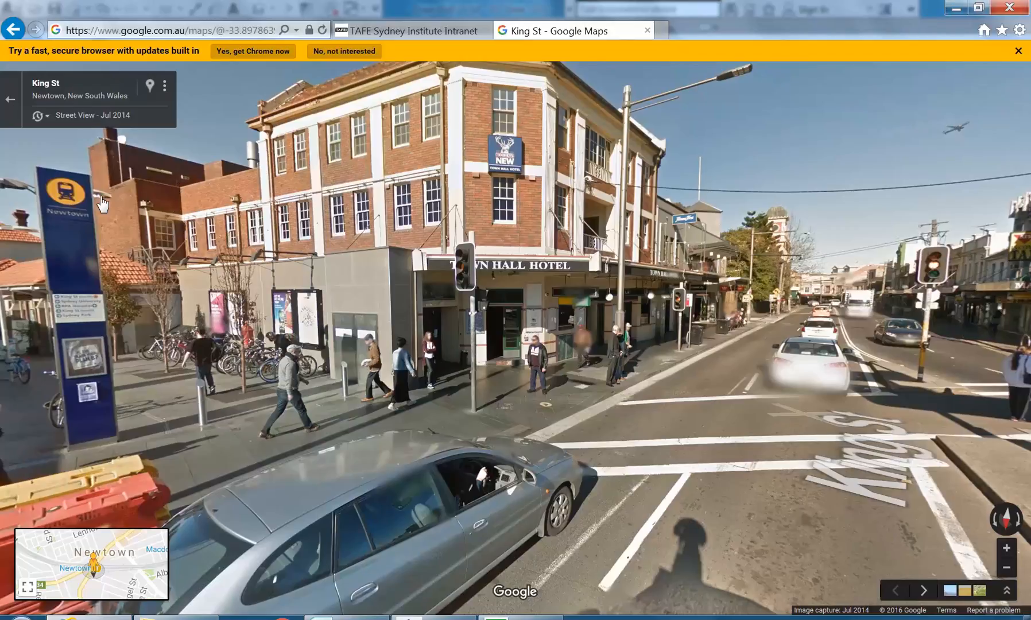
left_click(954, 10)
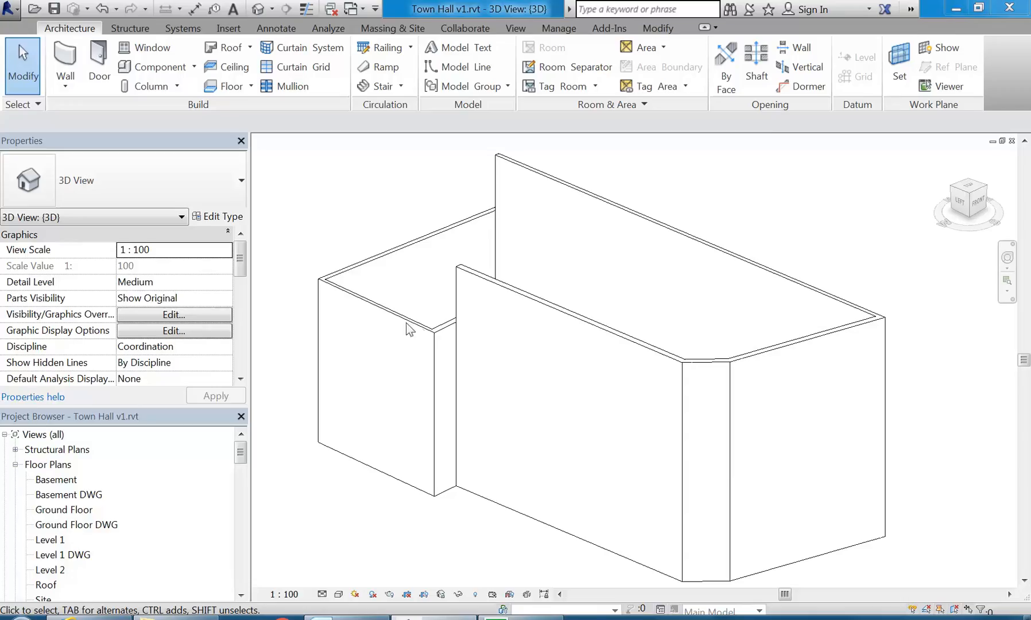
double_click(50, 541)
scroll(489, 337, "up", 2)
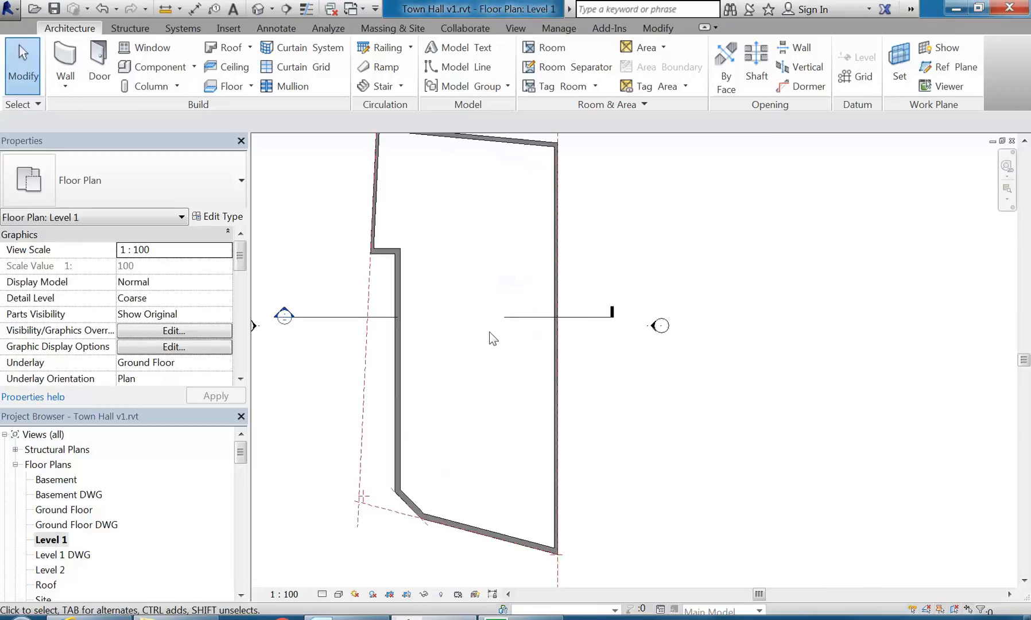
double_click(64, 555)
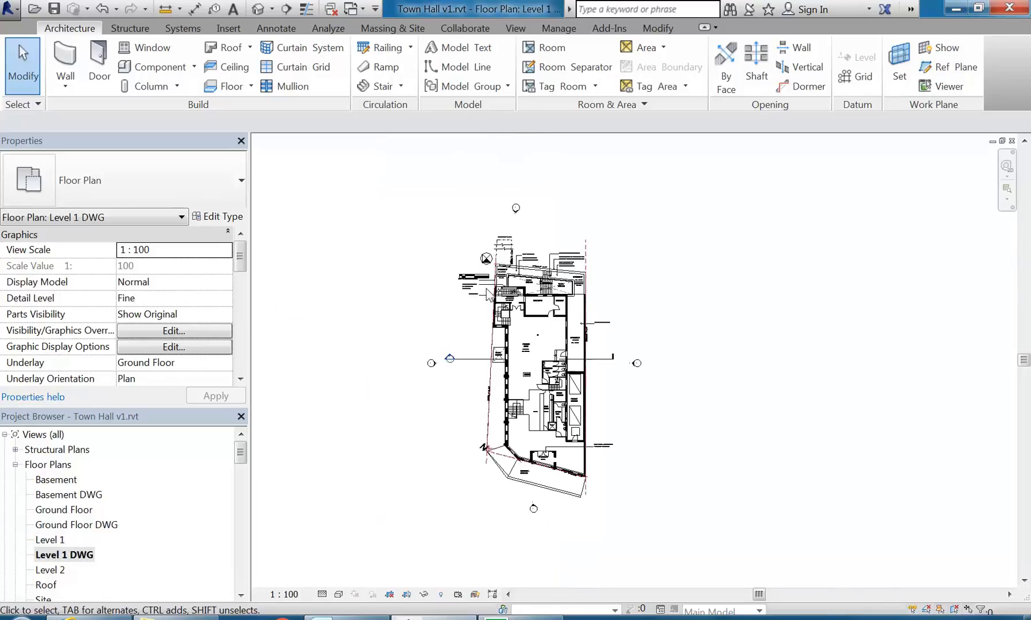
scroll(520, 315, "up", 5)
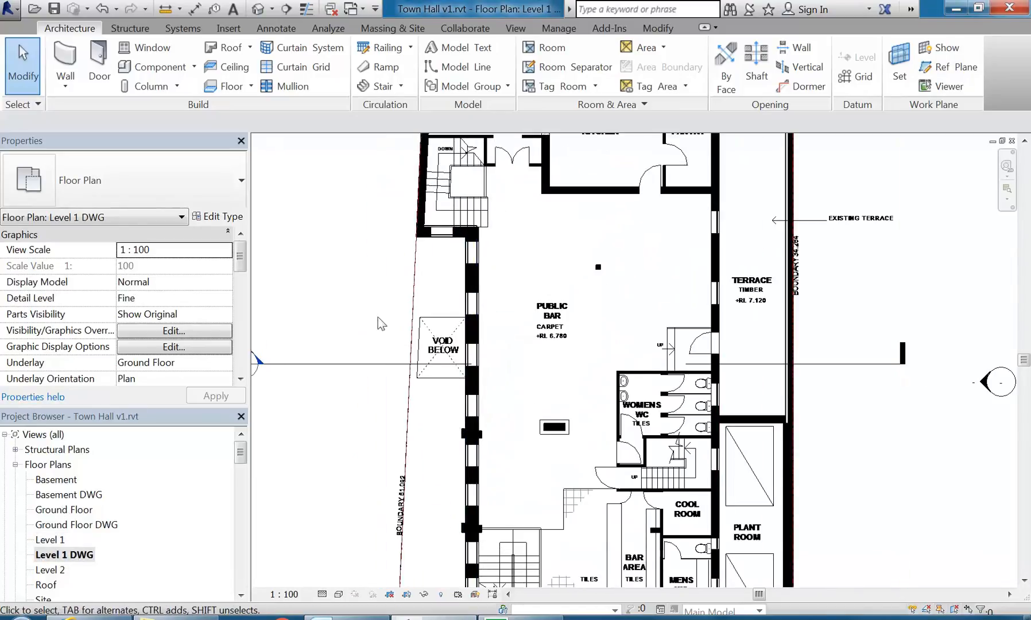
scroll(485, 367, "down", 4)
scroll(484, 367, "up", 3)
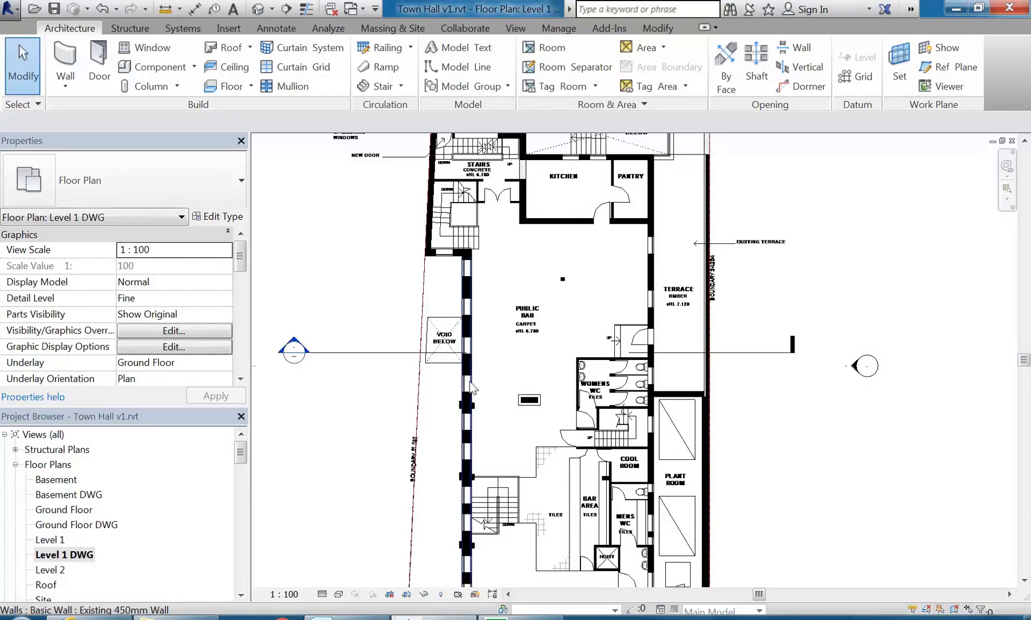
scroll(414, 344, "up", 2)
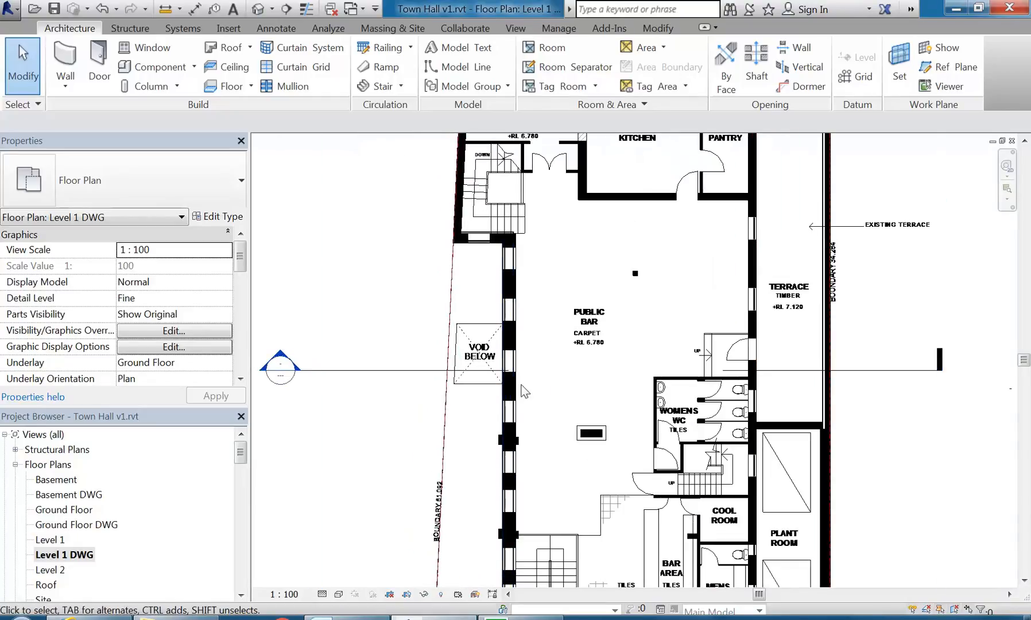
Revisit the hotel in Street View, switch to File Explorer and open the Town Hall DWGs folder in Brief 2 Resources
left_click(92, 618)
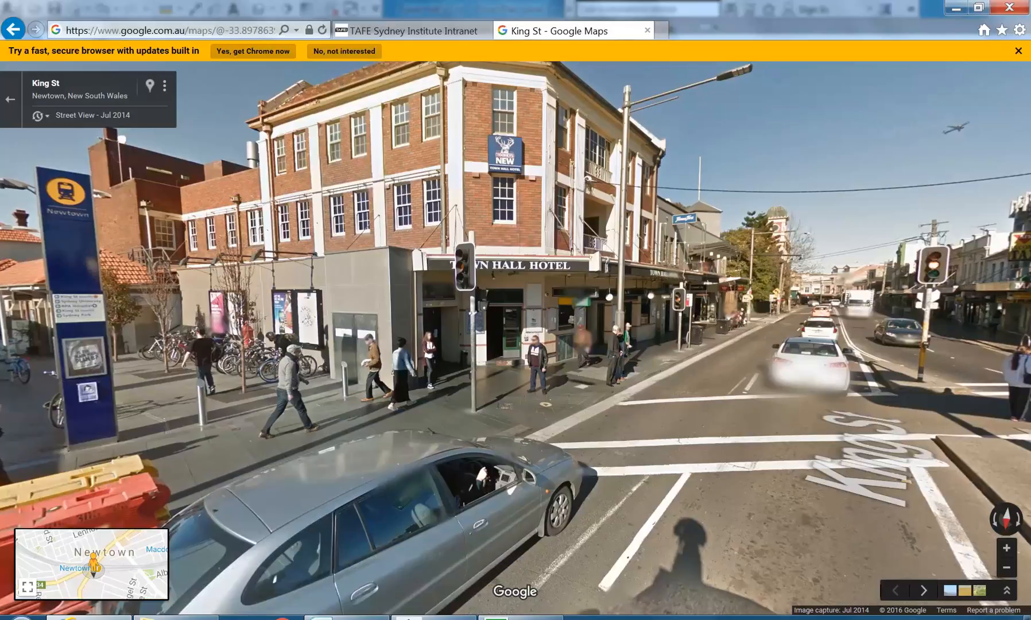
left_click(264, 616)
left_click(589, 28)
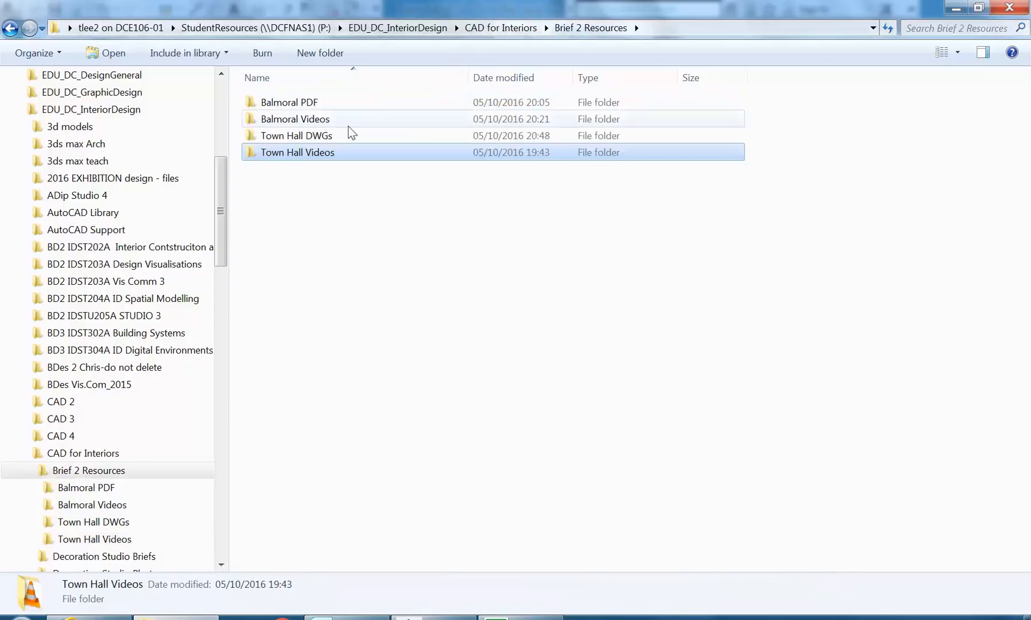
double_click(299, 137)
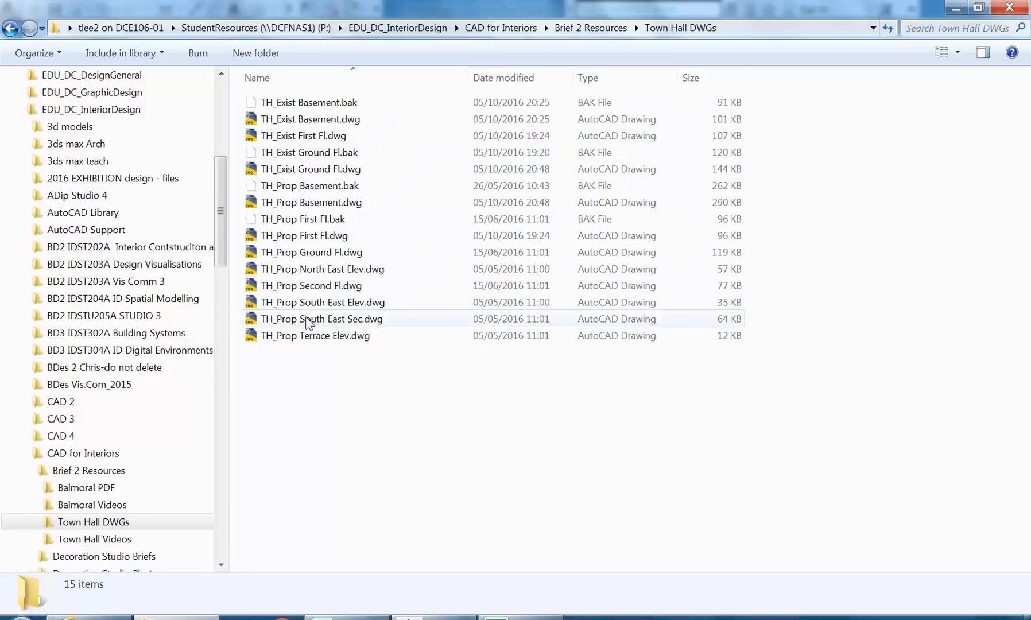
Look through the proposed drawing files from TH_Prop Terrace Elev.dwg up to TH_Prop Second Fl.dwg
left_click(309, 337)
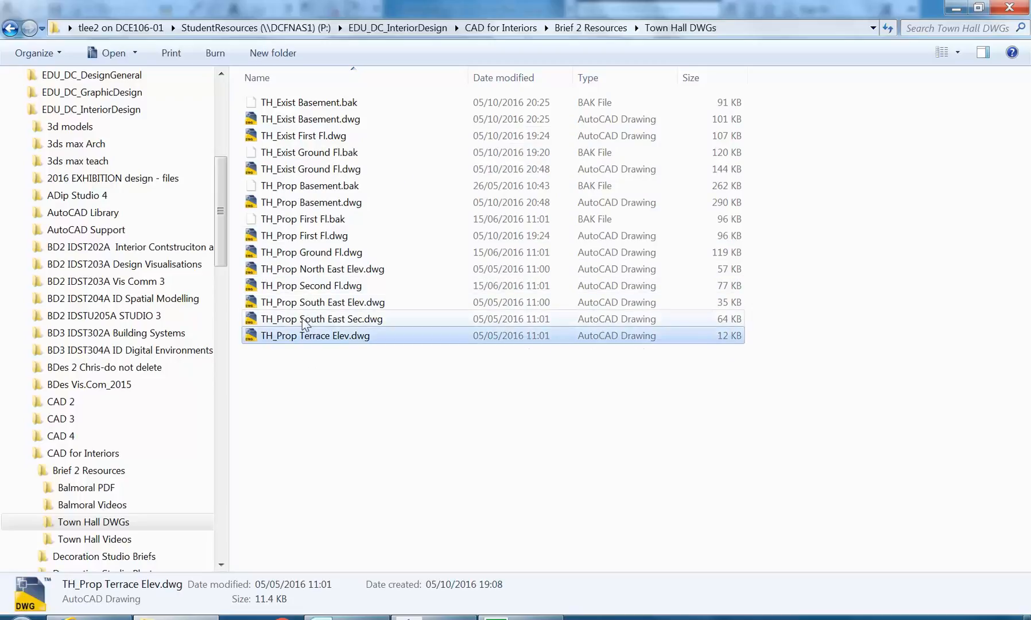
left_click(303, 319)
left_click(299, 303)
left_click(297, 286)
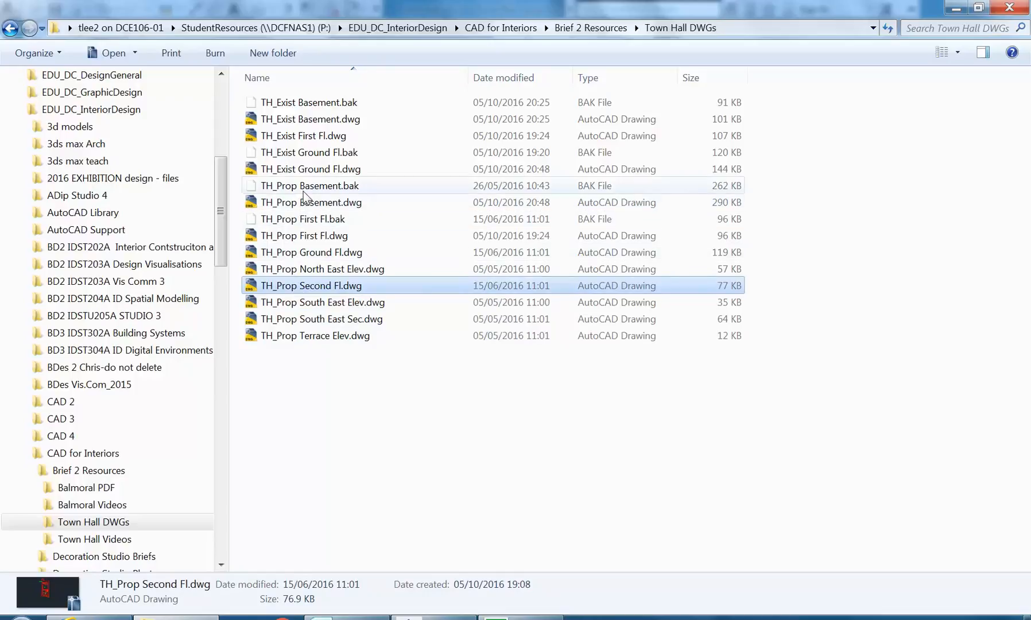
Open TH_Prop Second Fl.dwg in AutoCAD despite its foreign origin, view the plan and switch back to Revit
double_click(308, 291)
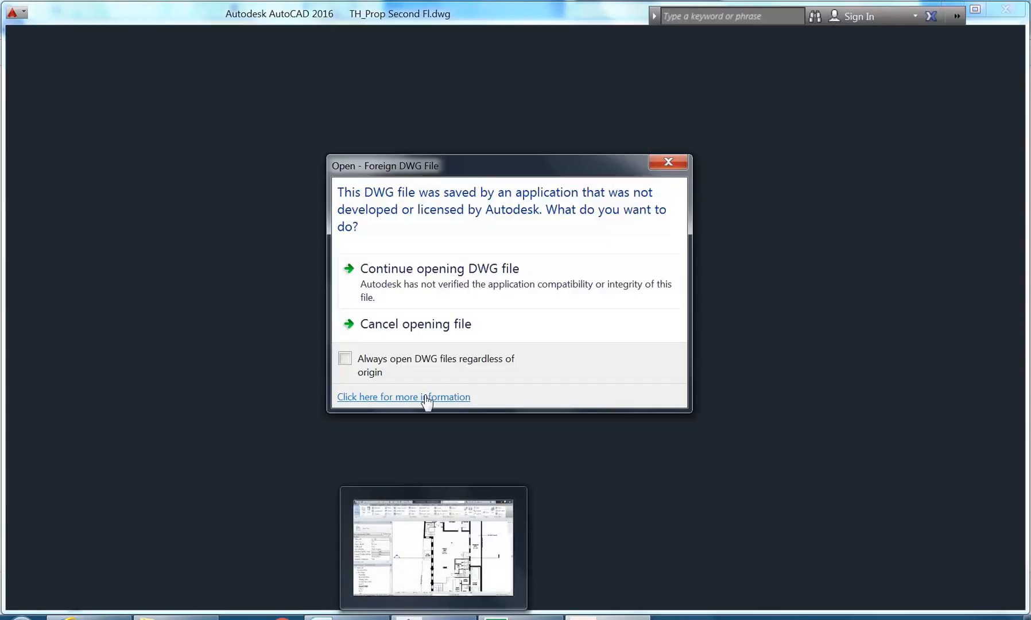
left_click(439, 269)
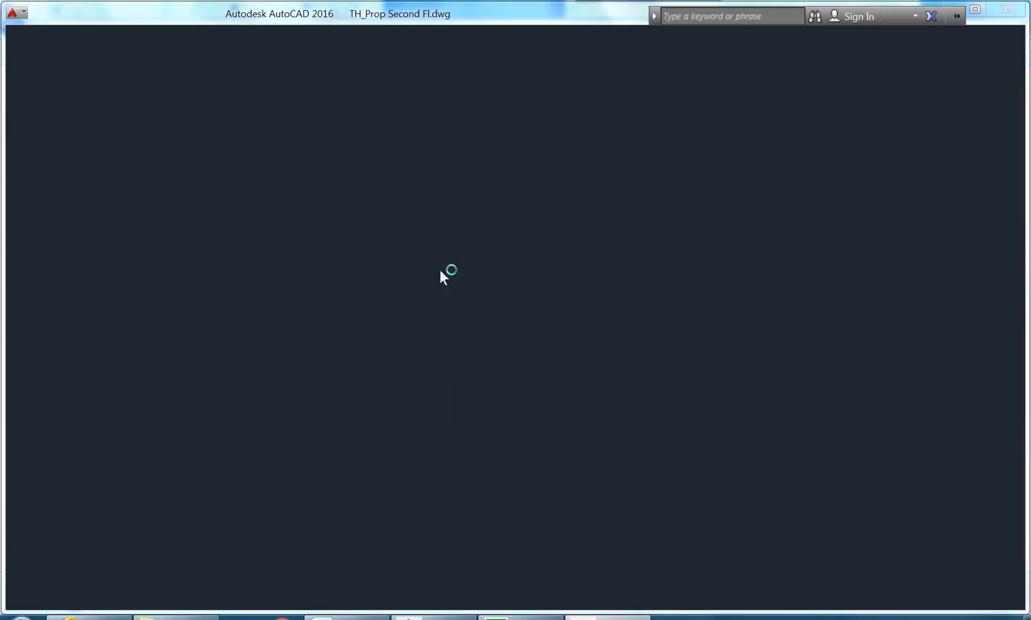
left_click(507, 441)
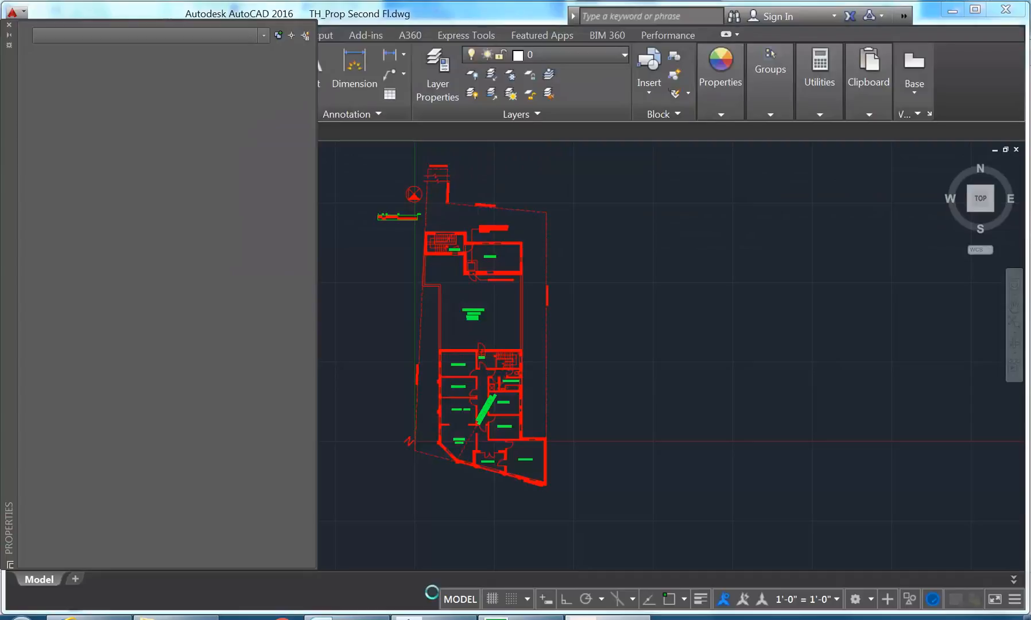
left_click(428, 618)
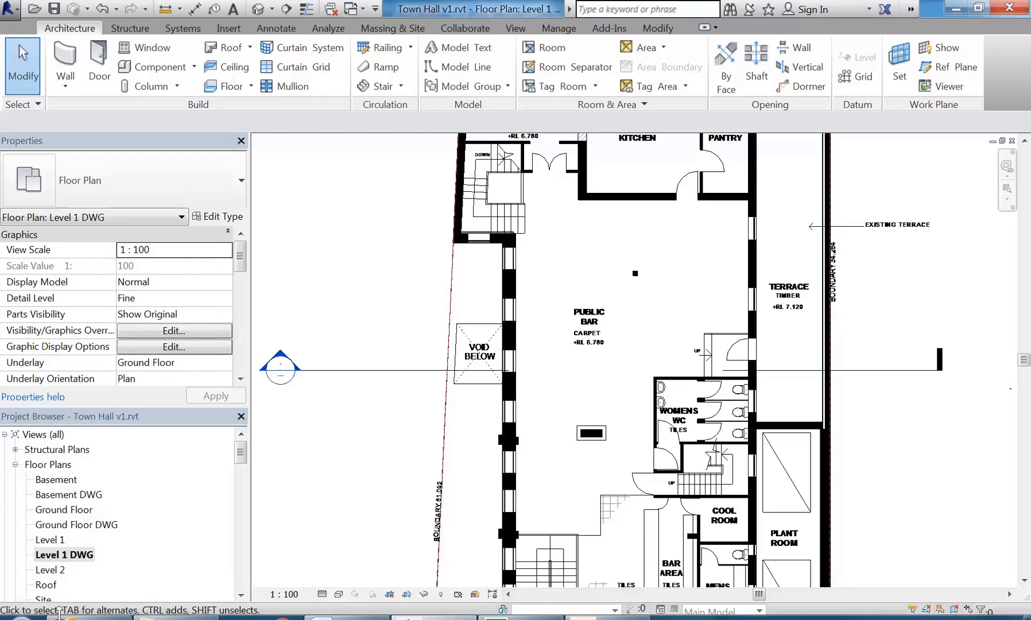
Examine the hotel's station-side wall in Street View and its pier on the Level 1 DWG plan in Revit
left_click(76, 614)
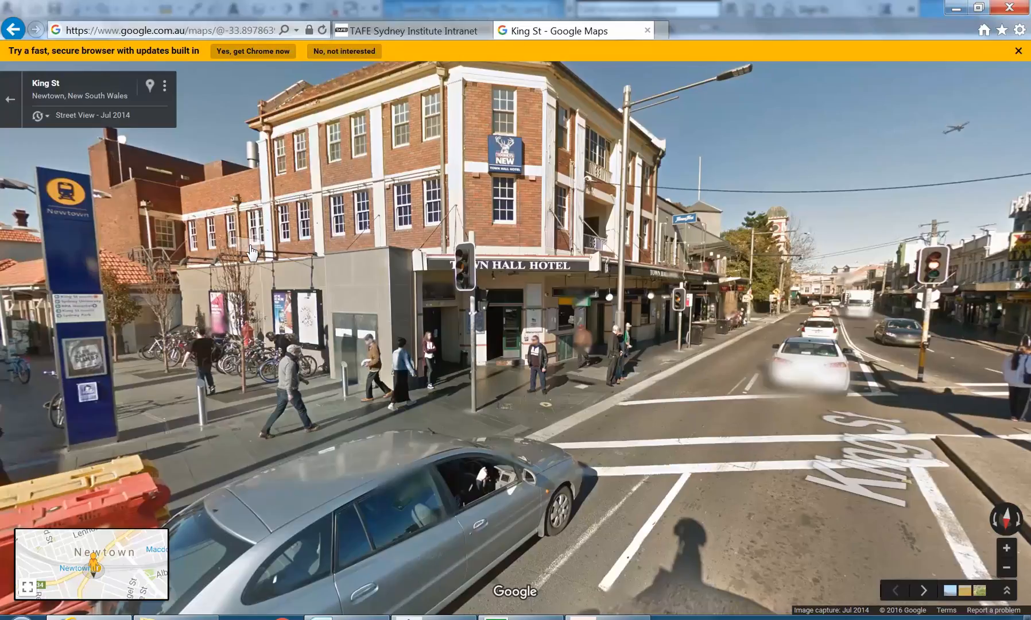
scroll(241, 239, "up", 2)
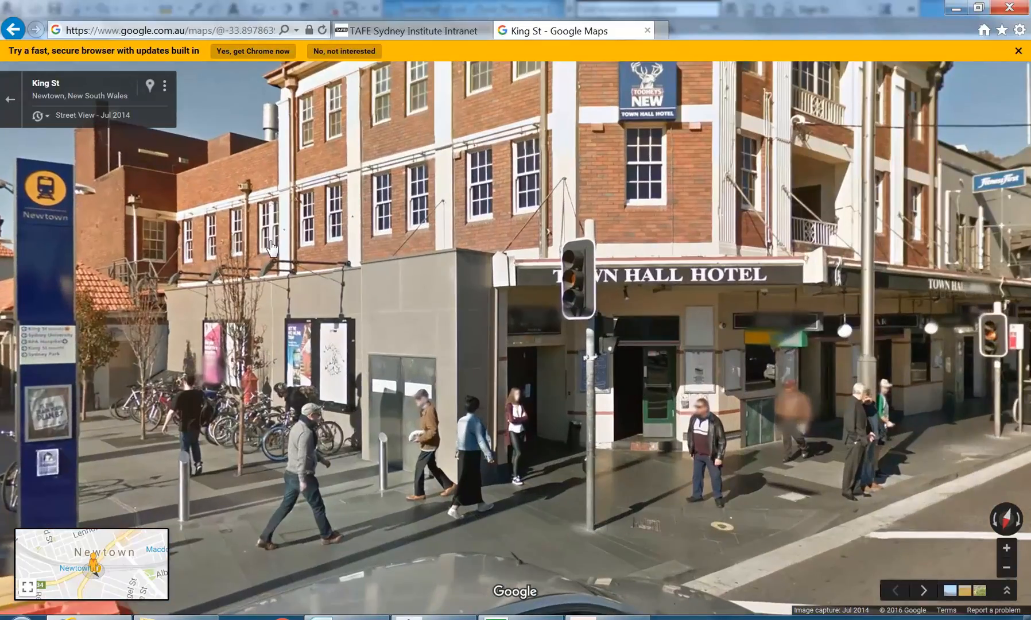
left_click(956, 8)
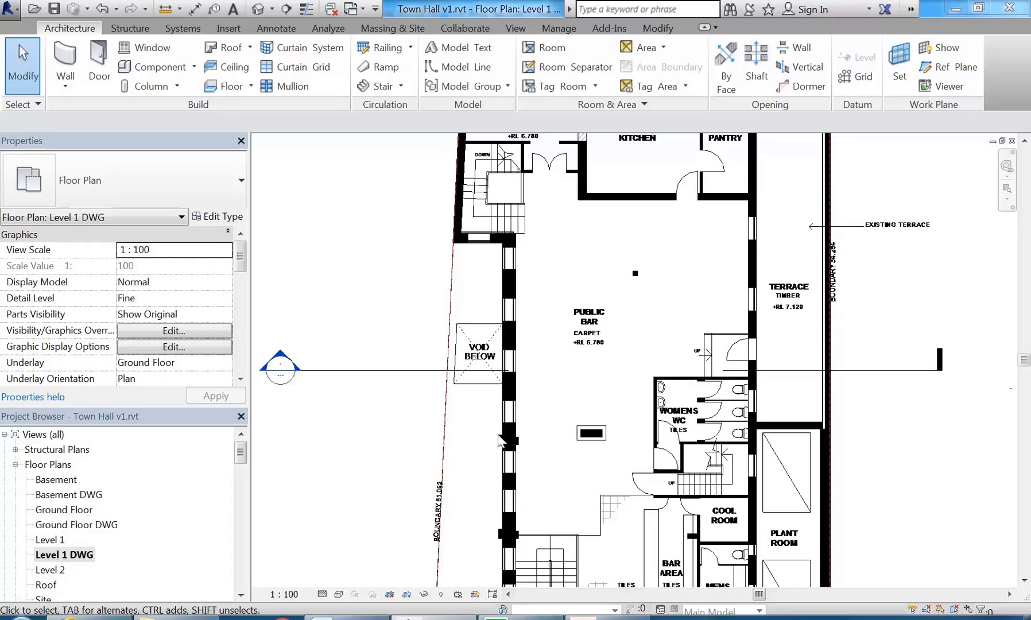
scroll(501, 439, "up", 5)
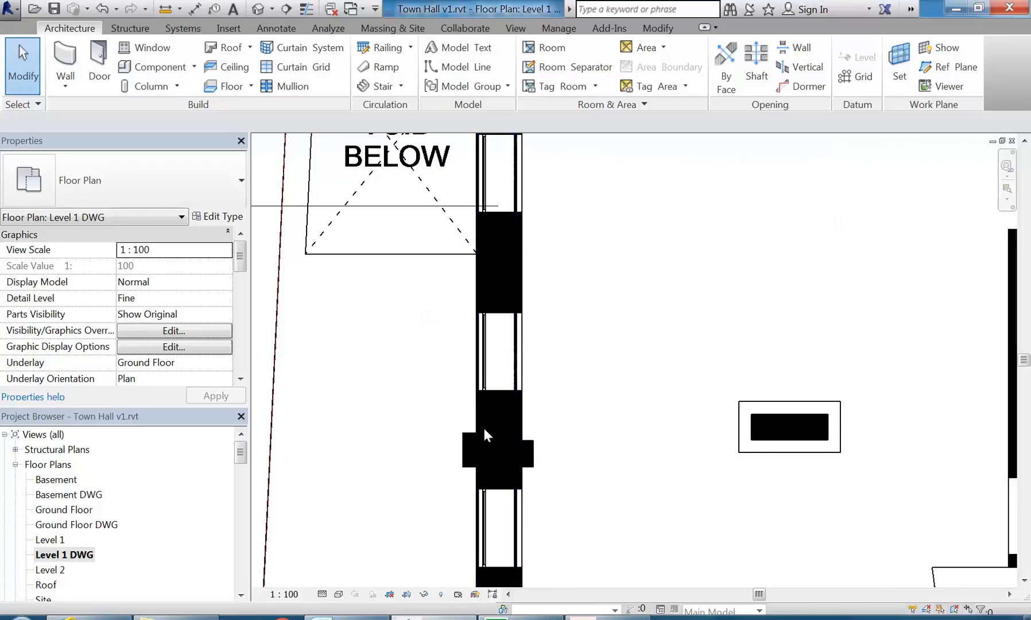
mouse_move(506, 434)
middle_mouse_down()
mouse_move(484, 429)
mouse_move(498, 434)
middle_mouse_up()
scroll(503, 438, "up", 2)
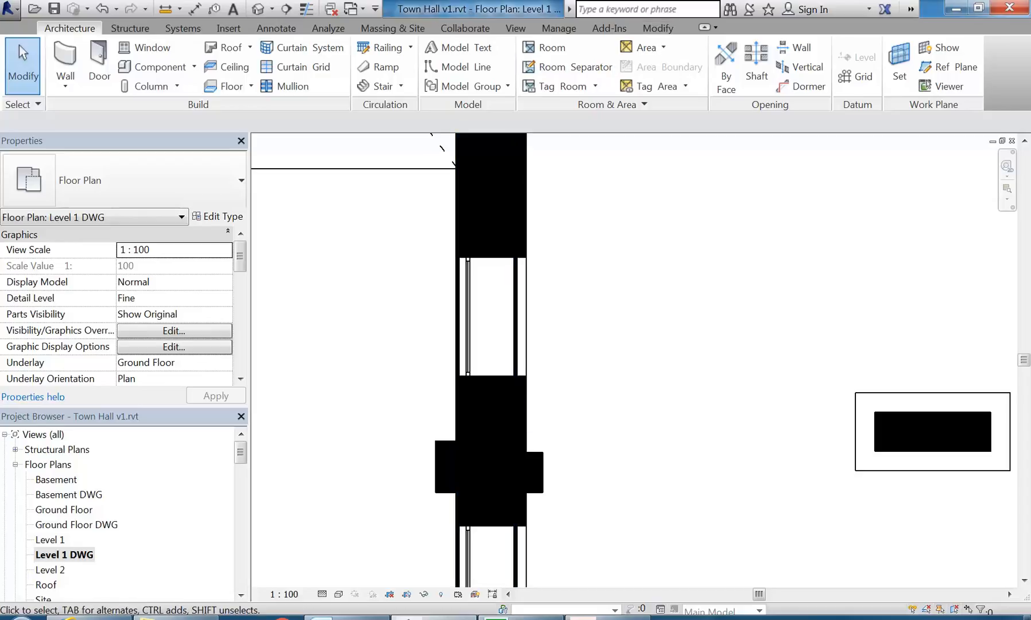
left_click(517, 404)
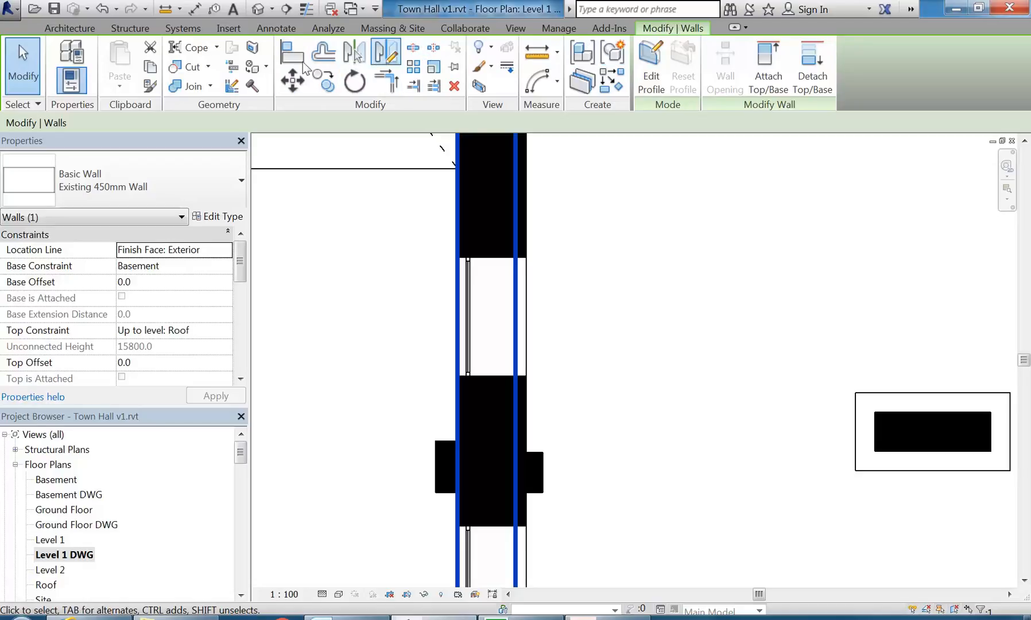
left_click(605, 277)
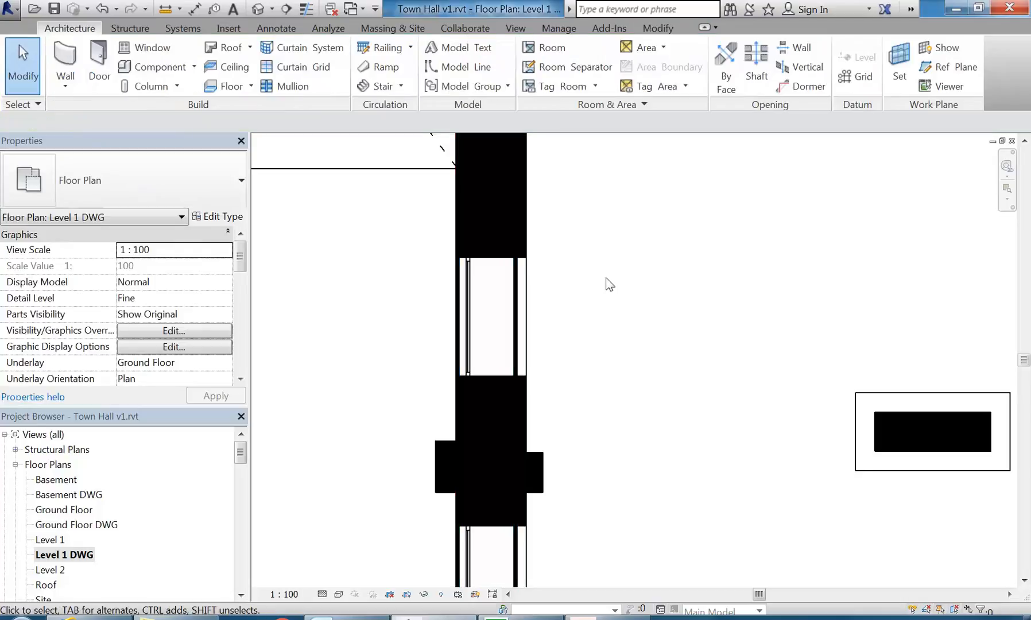
left_click(672, 30)
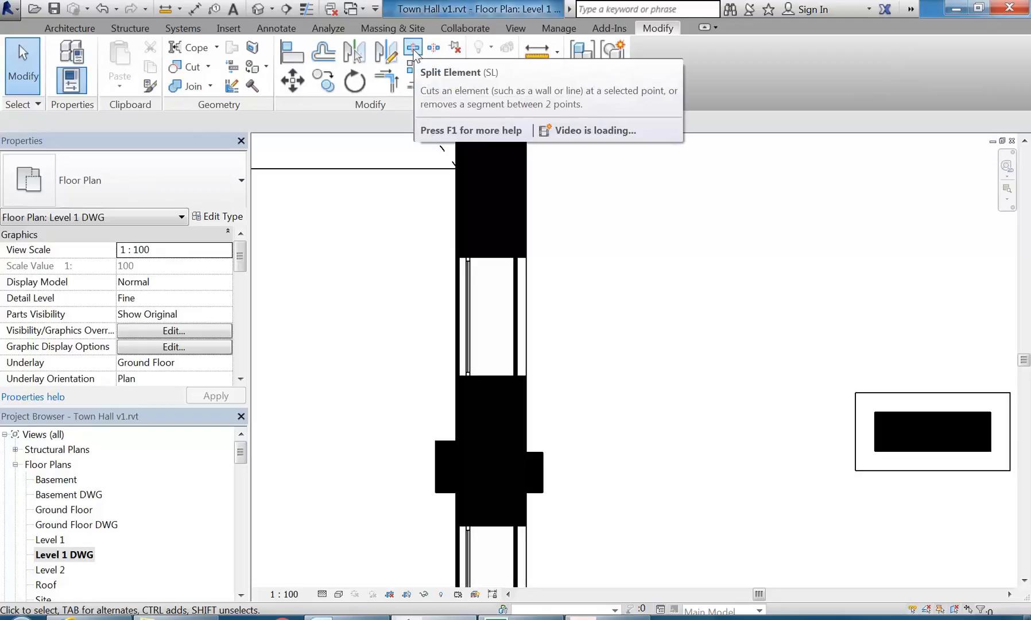
right_click(617, 247)
left_click(646, 255)
right_click(646, 255)
left_click(677, 265)
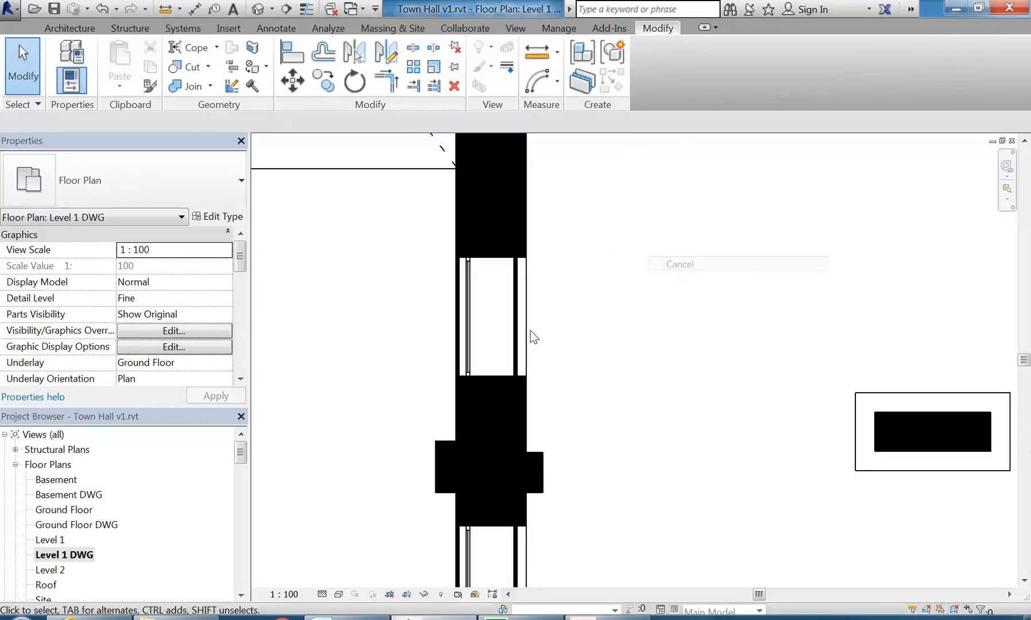
Split the Existing 450mm Wall beside the void at the upper edge of the pier on the Level 1 DWG plan
left_click(515, 339)
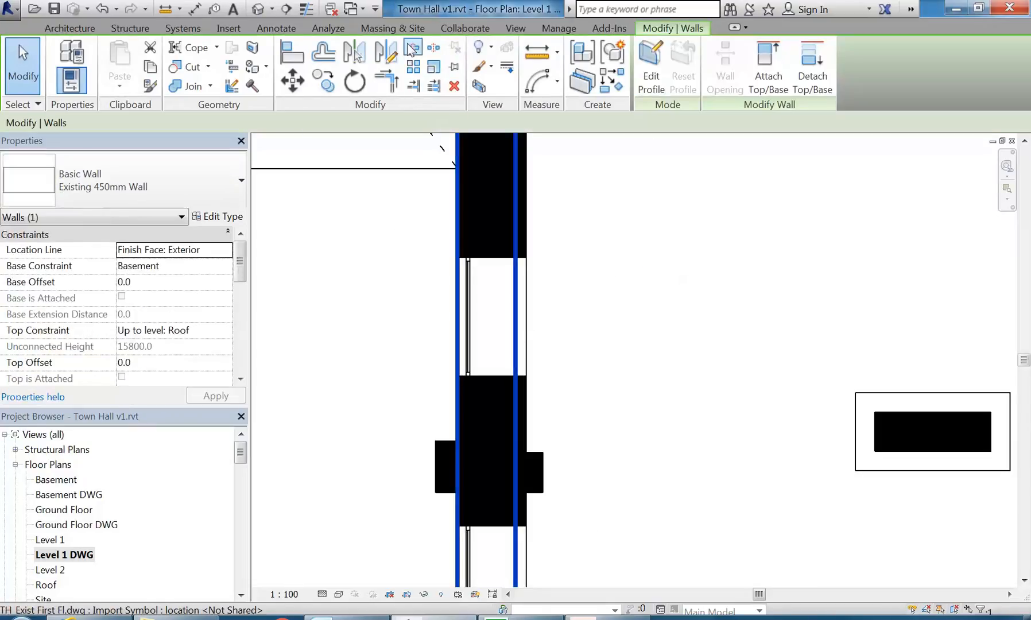
scroll(482, 470, "up", 2)
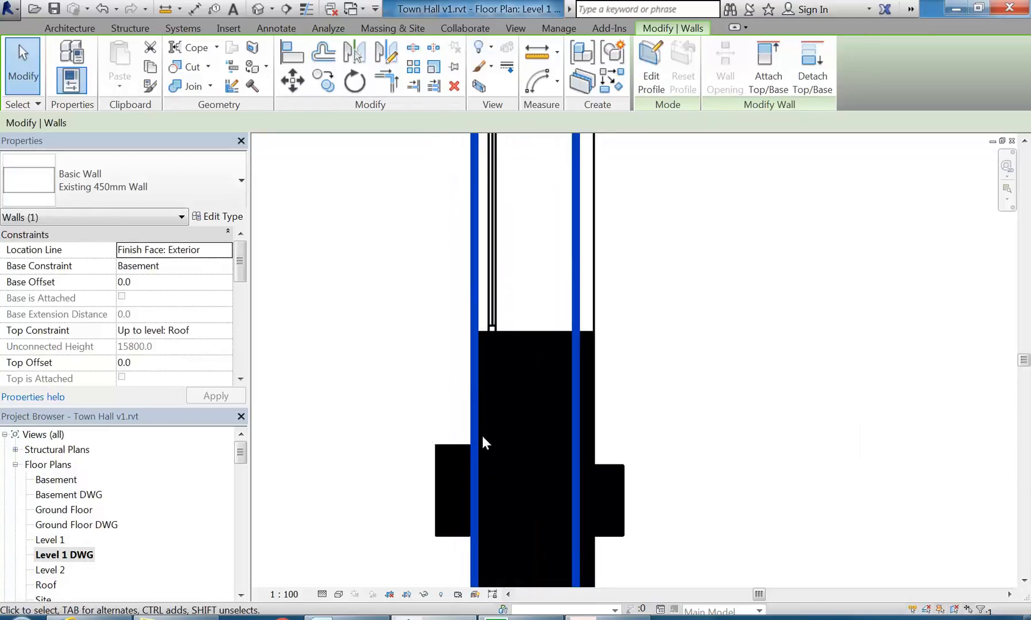
left_click(412, 48)
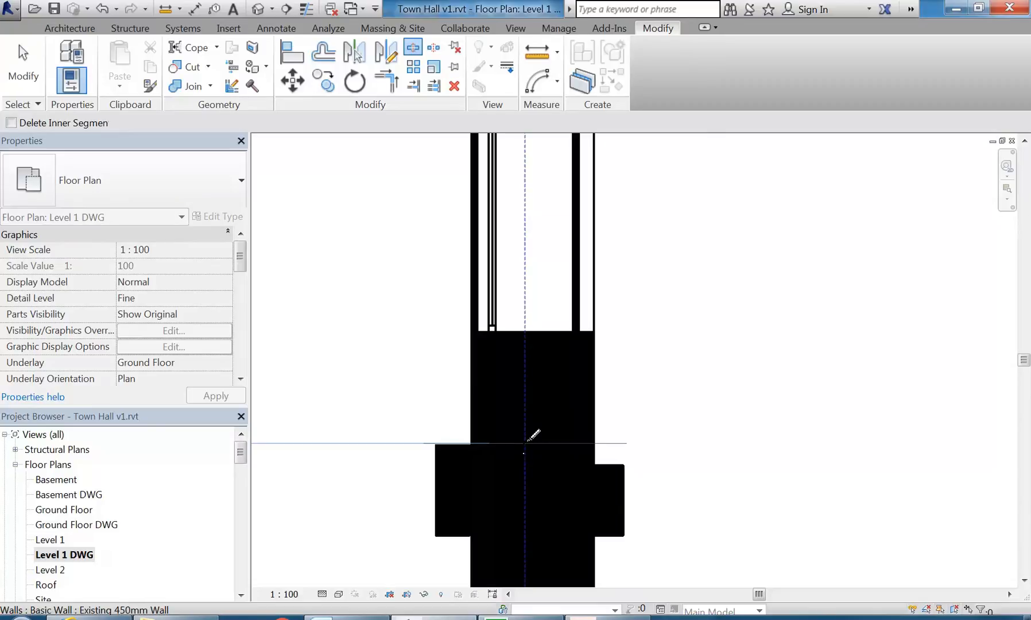
left_click(531, 440)
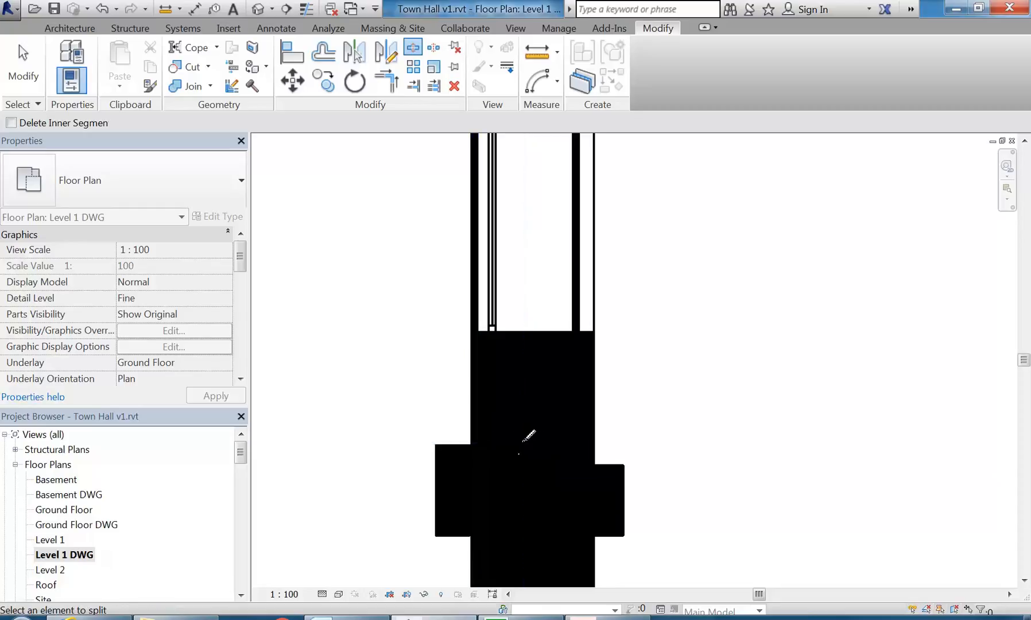
scroll(526, 441, "up", 2)
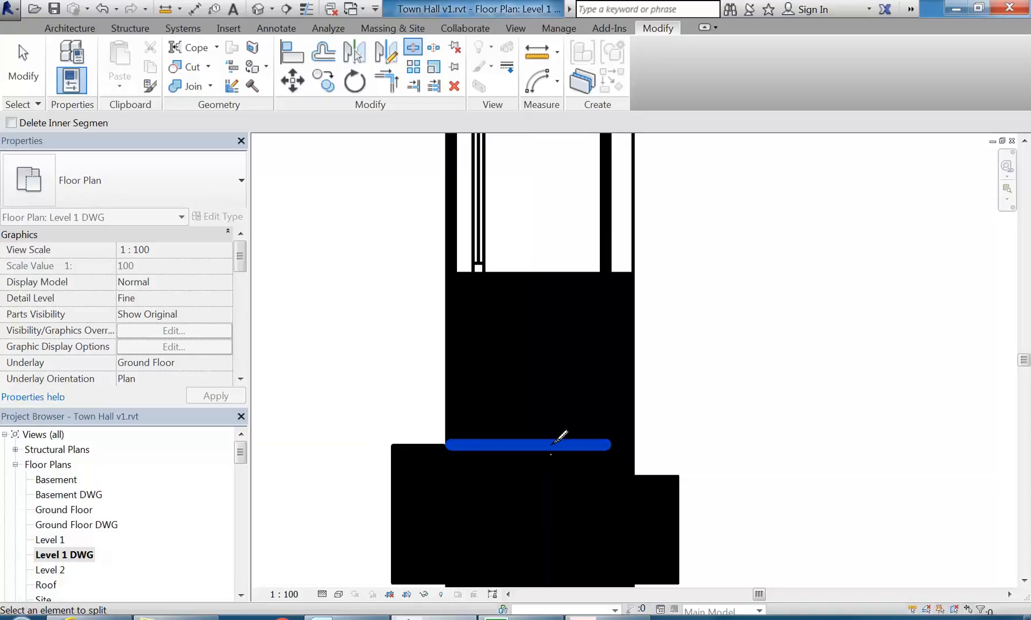
right_click(362, 338)
left_click(382, 349)
right_click(387, 348)
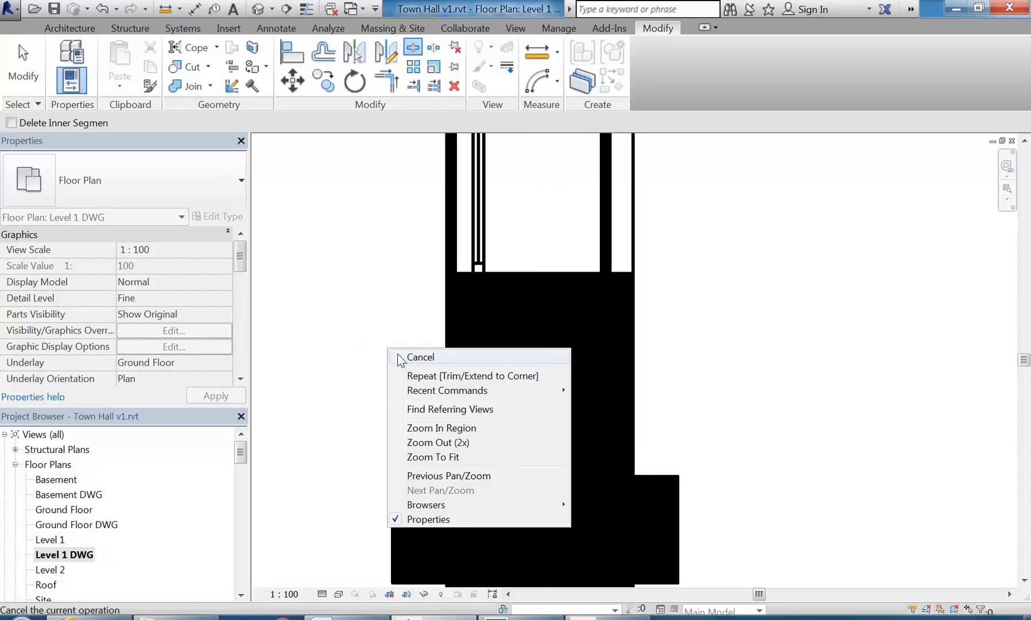
left_click(419, 357)
Compare the split-off rear wall section in 3D with Street View and set its top to Up to level: Level 2 with a 1000 offset
left_click(270, 10)
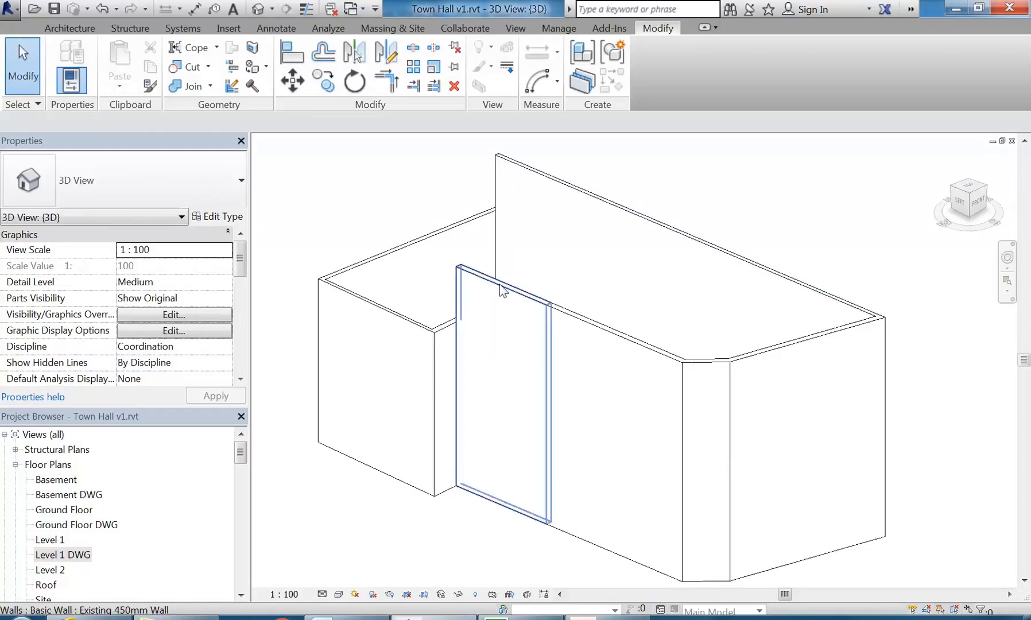
left_click(502, 304)
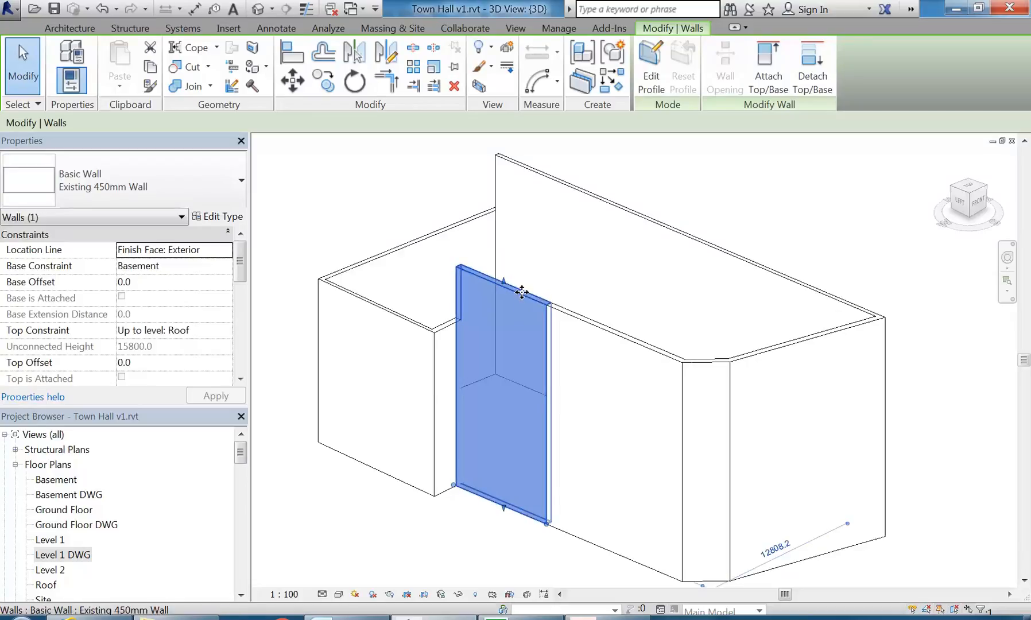
left_click(611, 337)
left_click(112, 617)
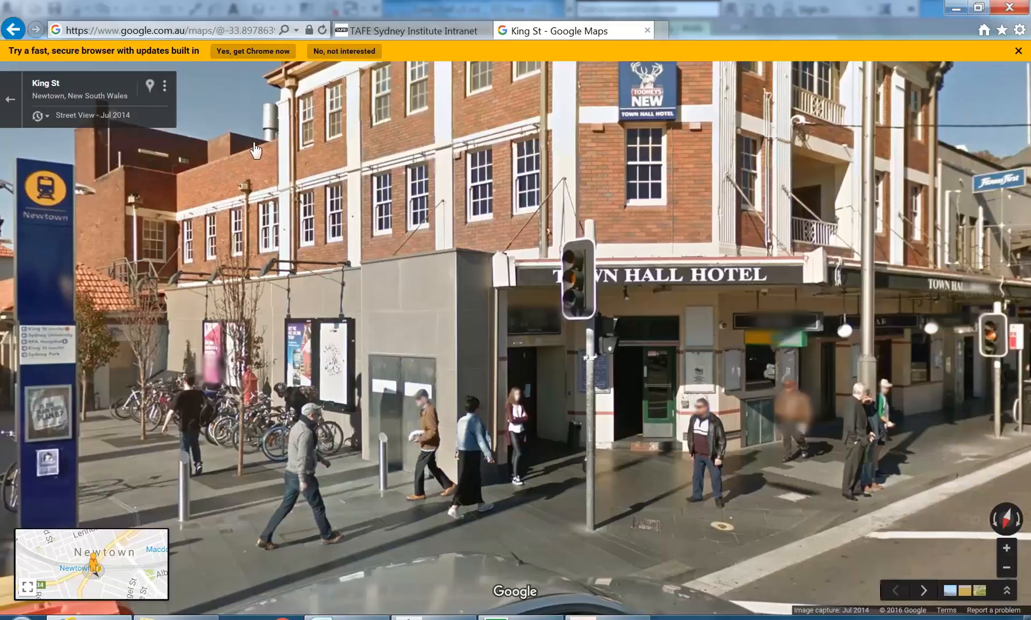
left_click(956, 7)
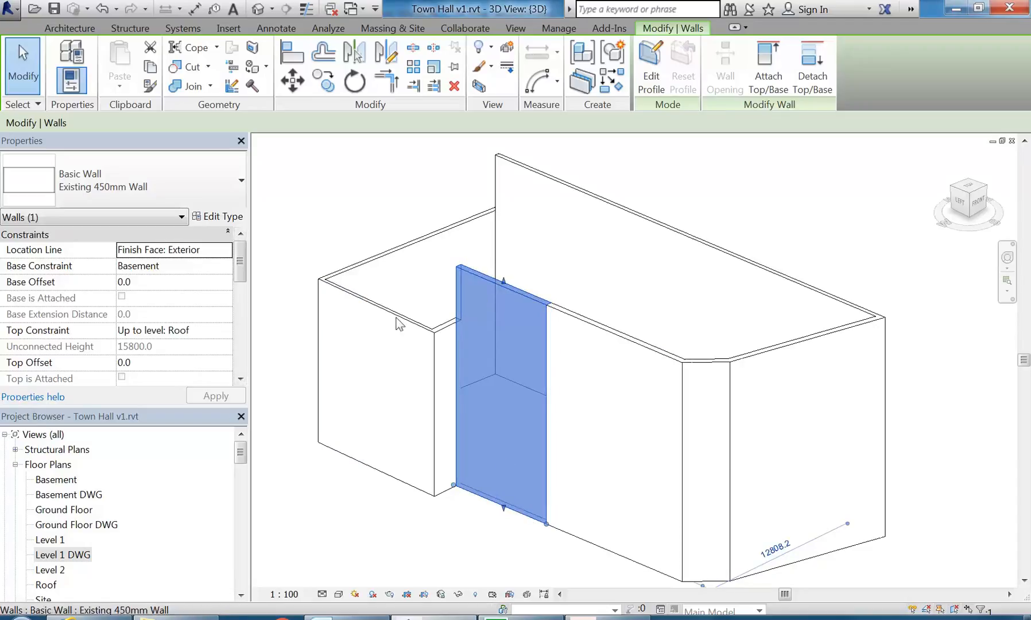
left_click(227, 330)
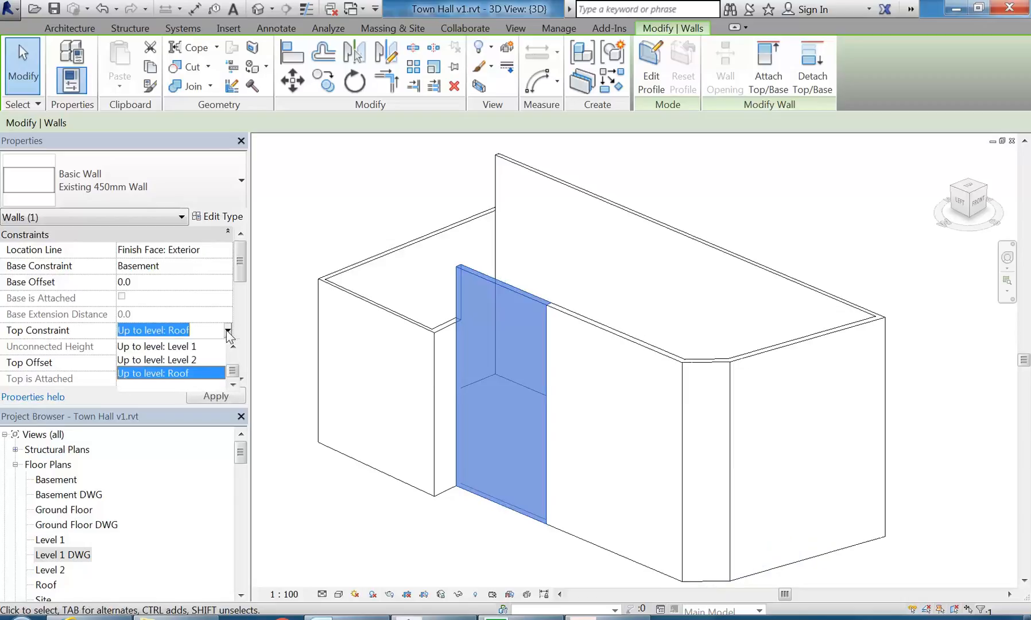
left_click(154, 360)
key("Tab")
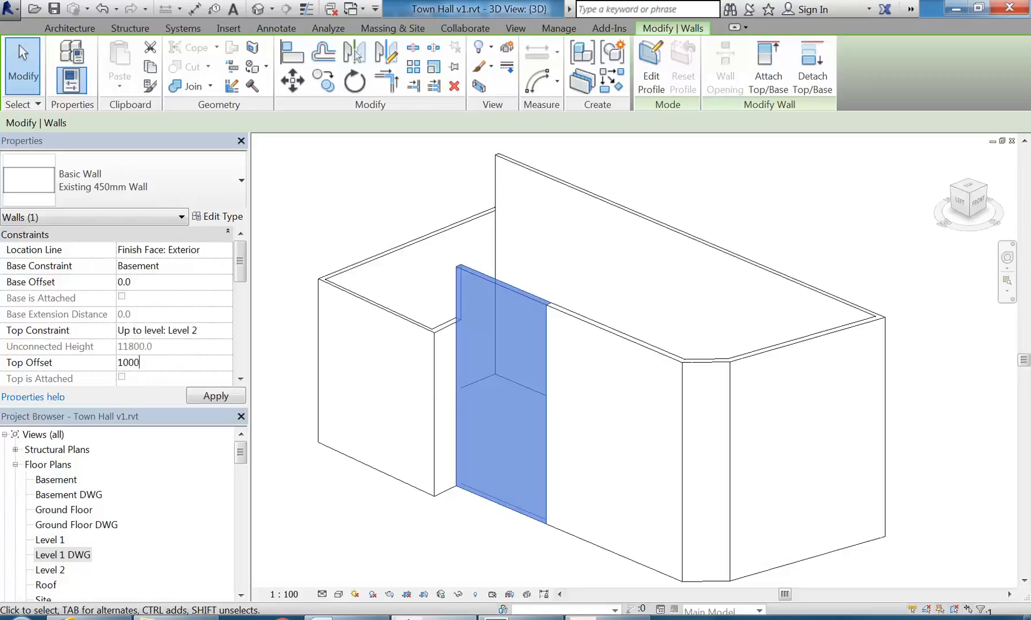
key("Return")
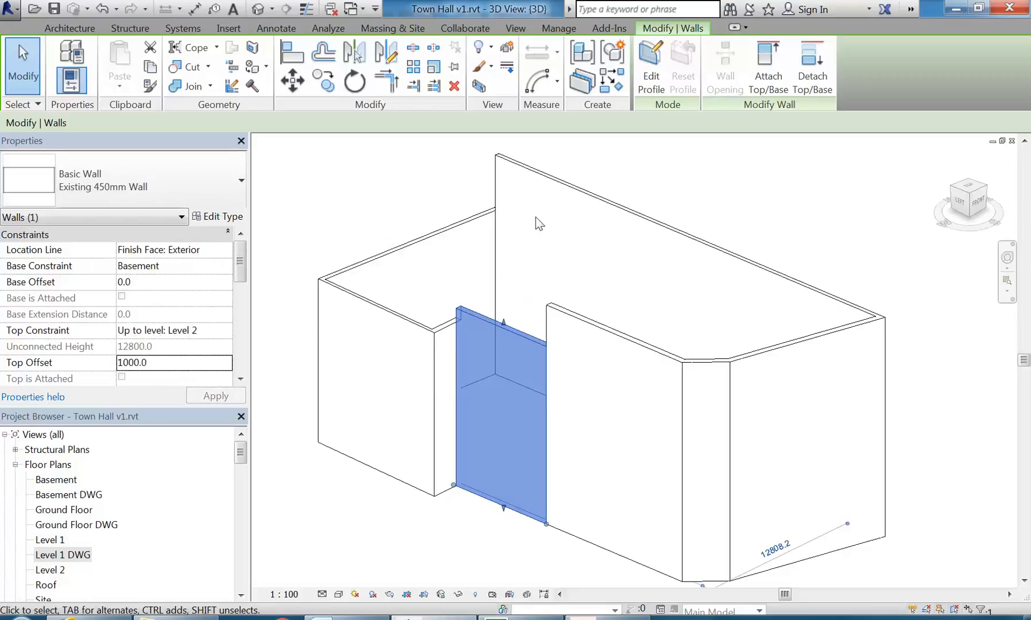
key("Escape")
Set the top offset of the short return wall beside the lowered section to 1000
scroll(488, 345, "up", 3)
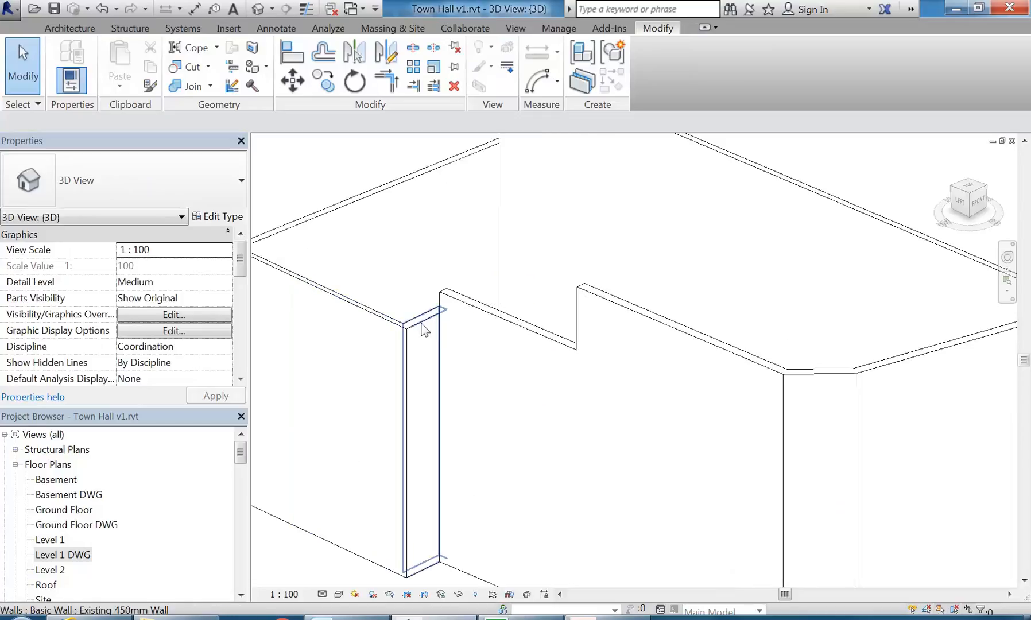
left_click(421, 325)
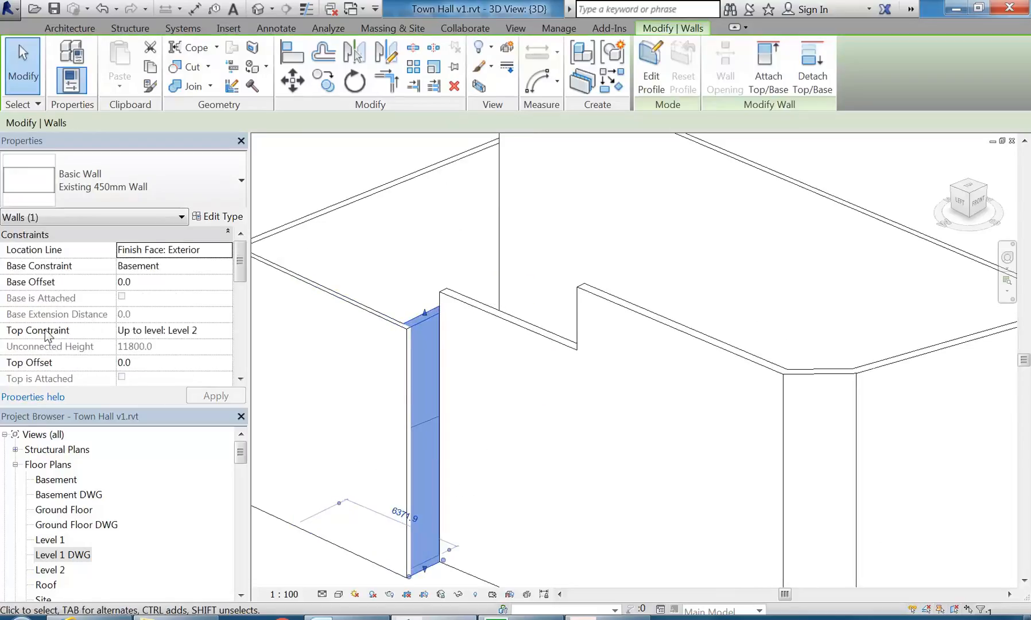
left_click(157, 362)
type("100")
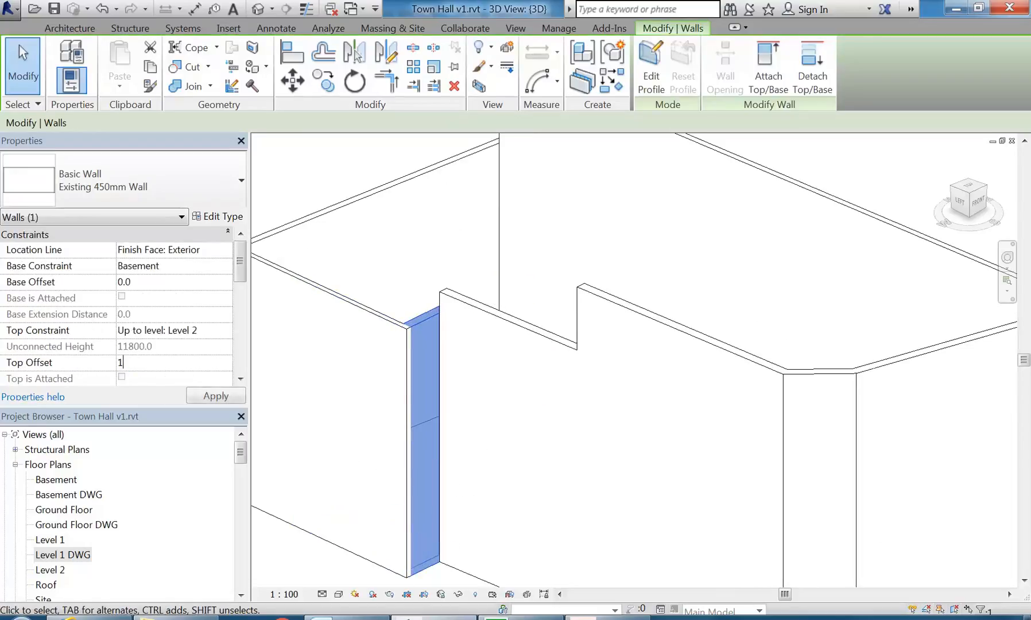
key("Return")
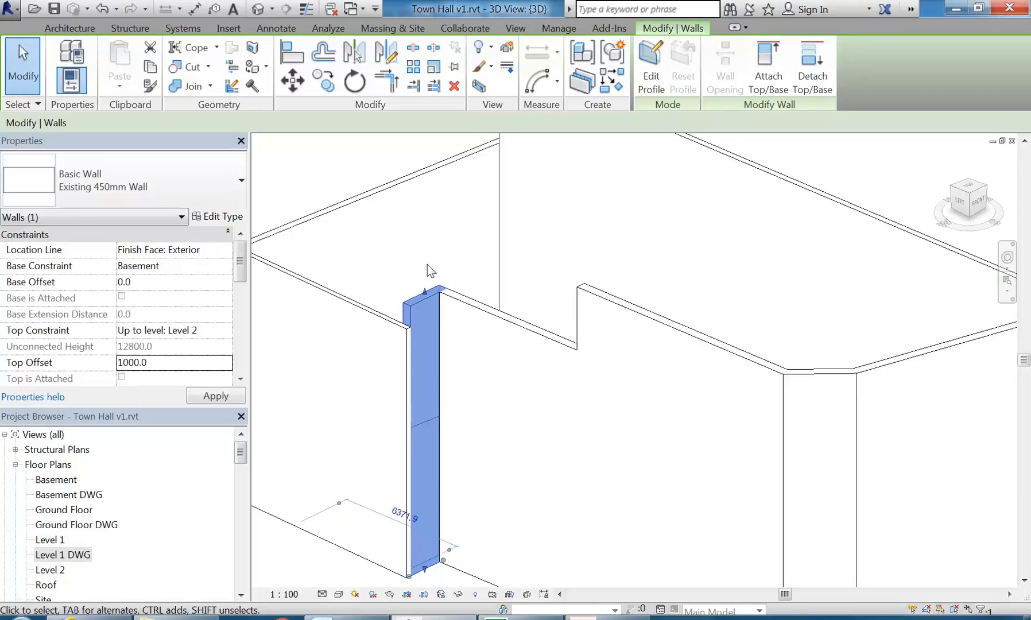
left_click(427, 264)
Switch to Google Maps and examine the hotel's station-side wall from several Street View positions along King St
scroll(418, 258, "down", 2)
middle_click_drag(427, 268, 483, 287)
scroll(452, 268, "up", 2)
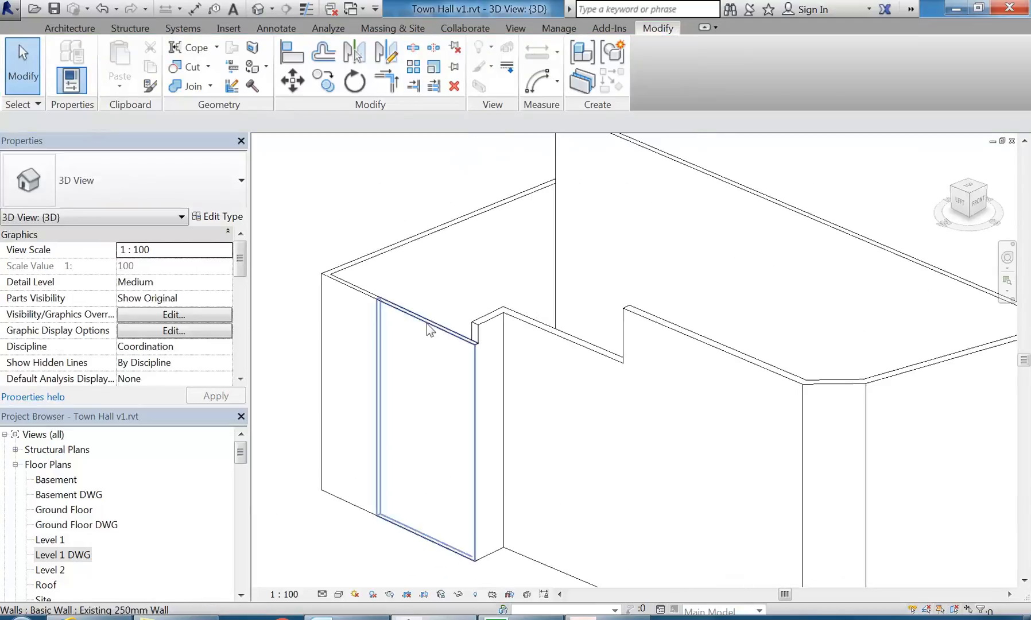
left_click(111, 618)
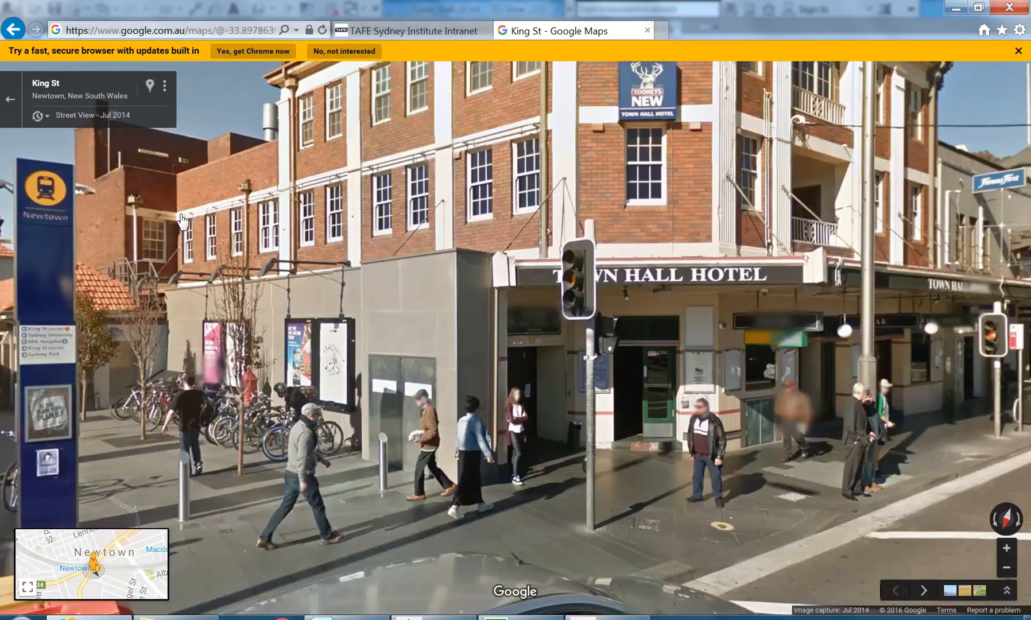
left_click(124, 432)
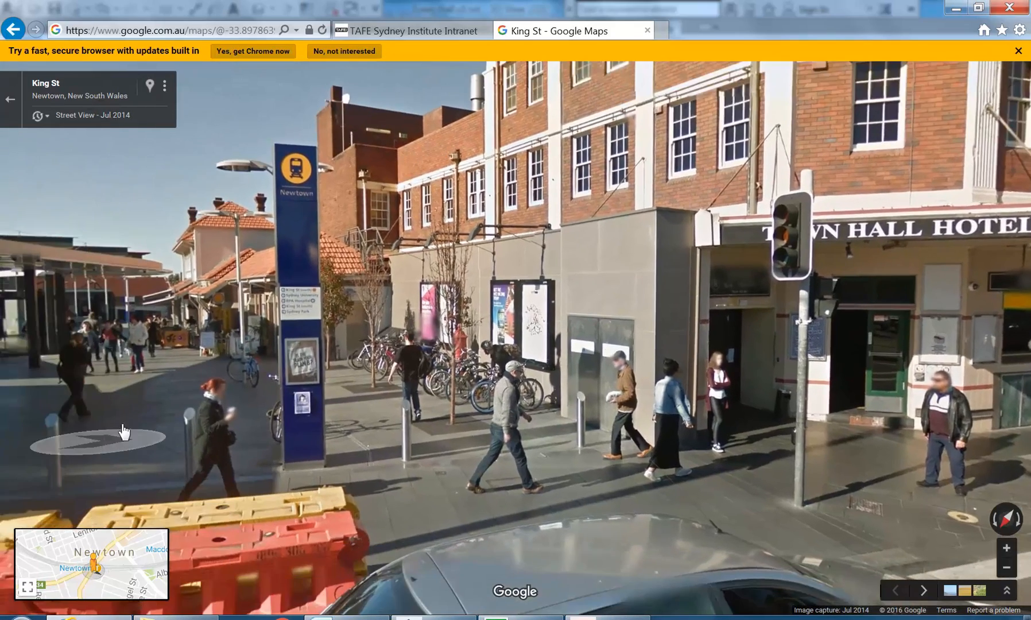
left_click(124, 432)
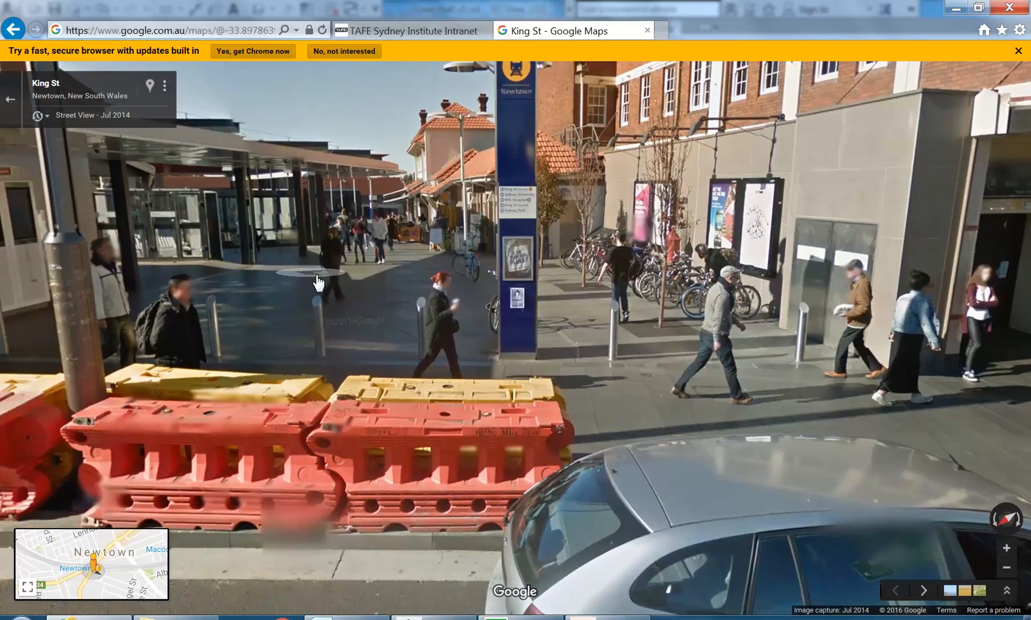
left_click(333, 296)
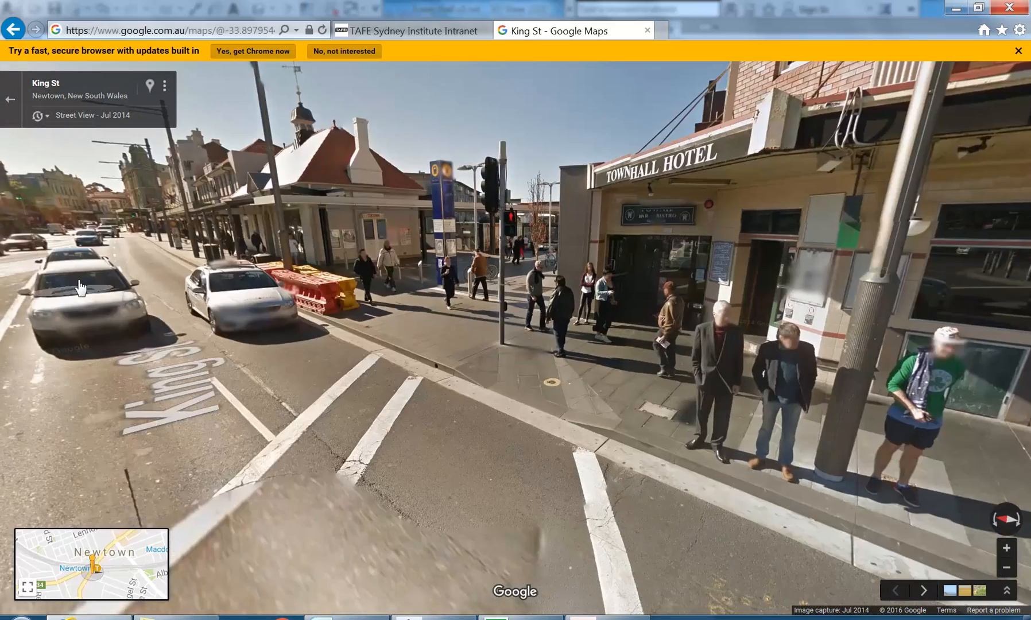
left_click(167, 287)
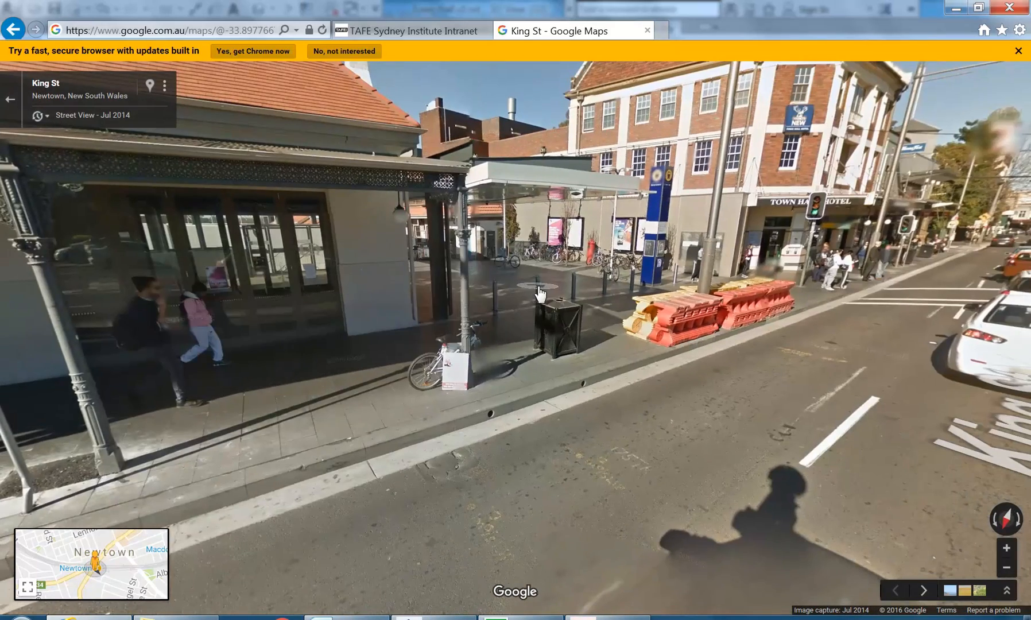
left_click(539, 289)
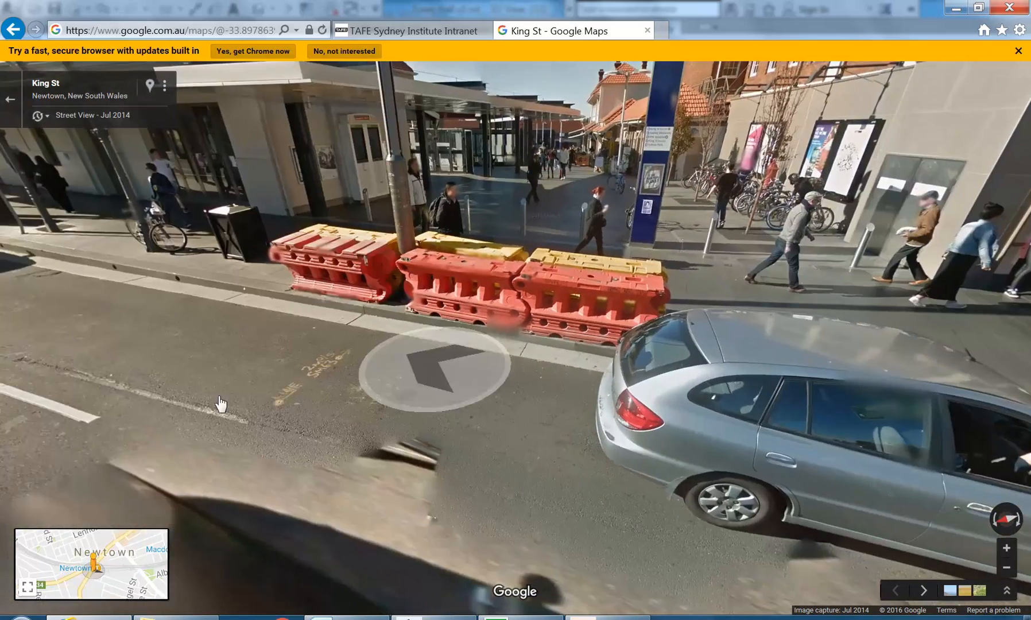
left_click_drag(221, 405, 444, 410)
left_click(394, 415)
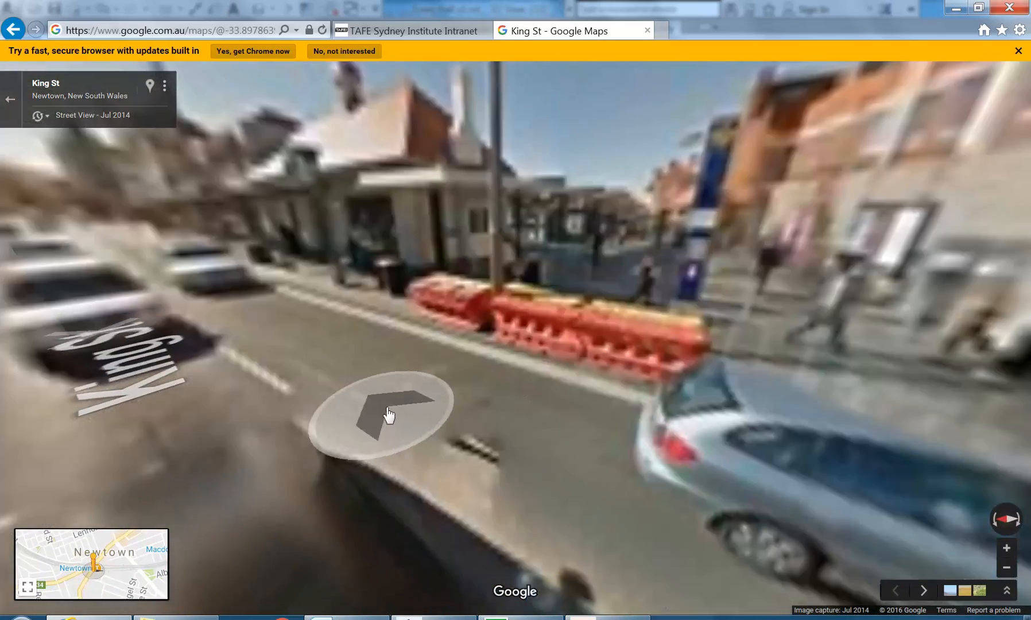
Return to the aerial map and re-enter Street View on King St near Newtown station to inspect the hotel's rear upper walls
scroll(469, 384, "down", 3)
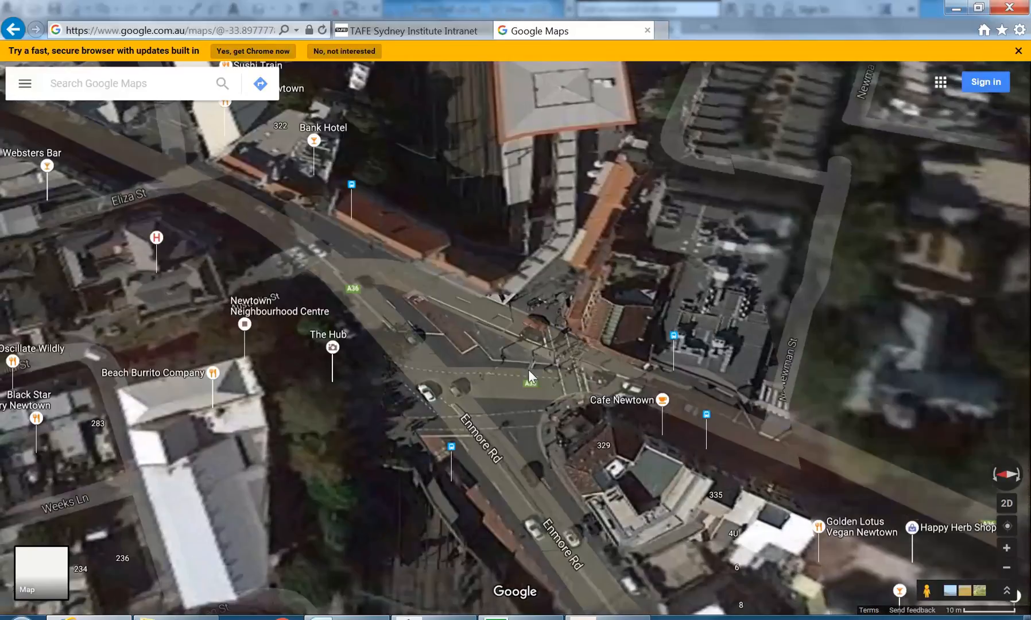
left_click_drag(516, 360, 448, 492)
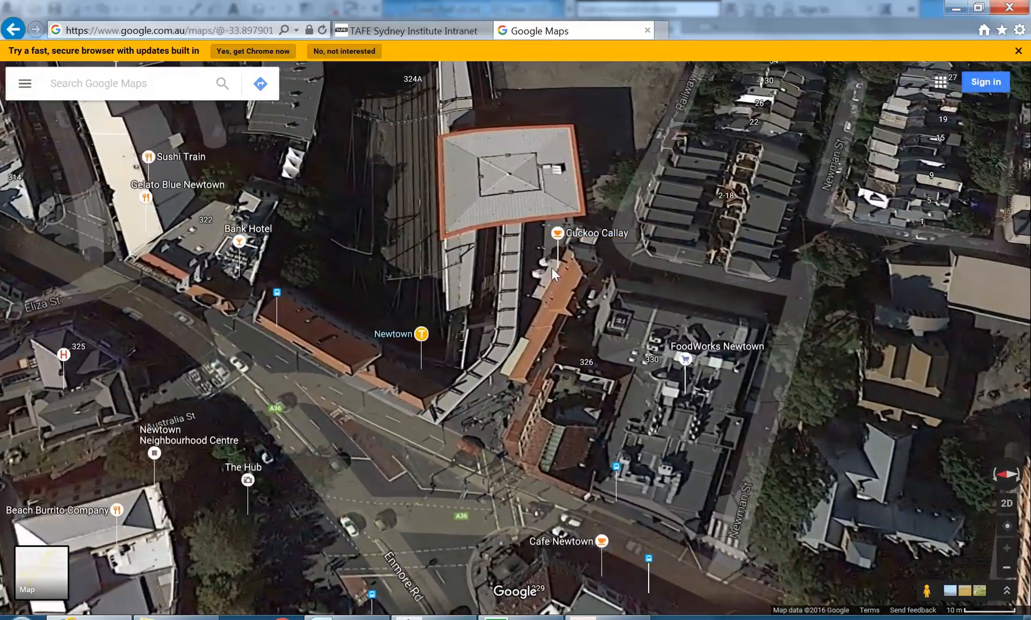
left_click_drag(930, 591, 329, 326)
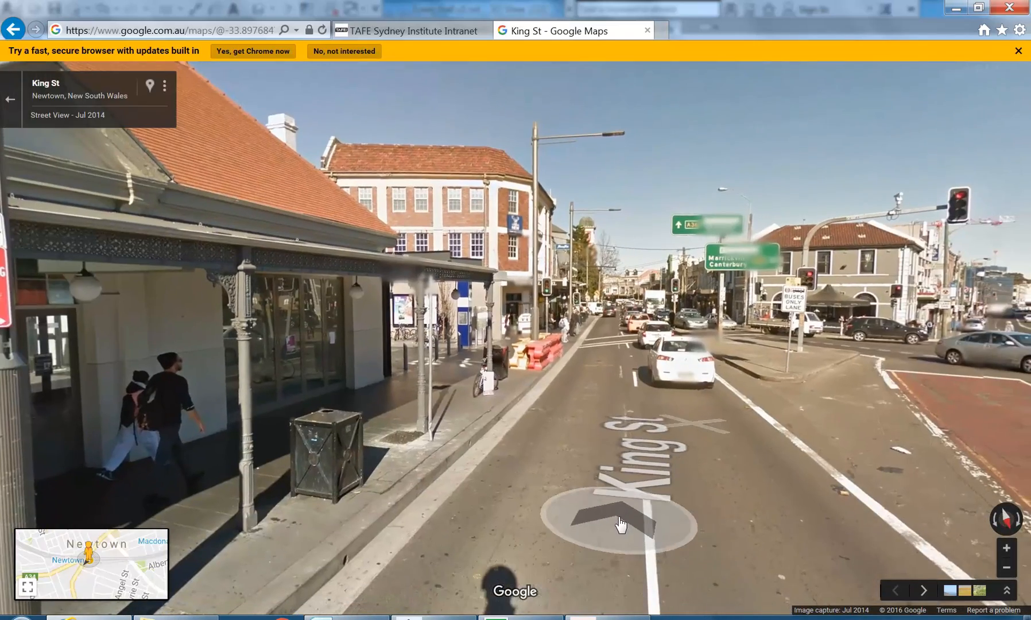
left_click(675, 531)
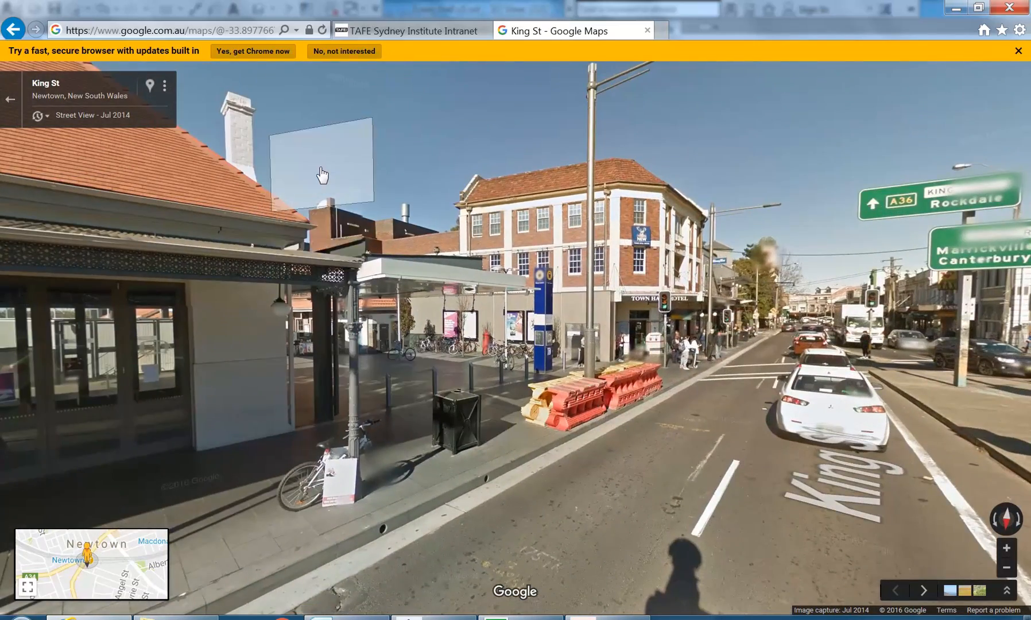
left_click(318, 224)
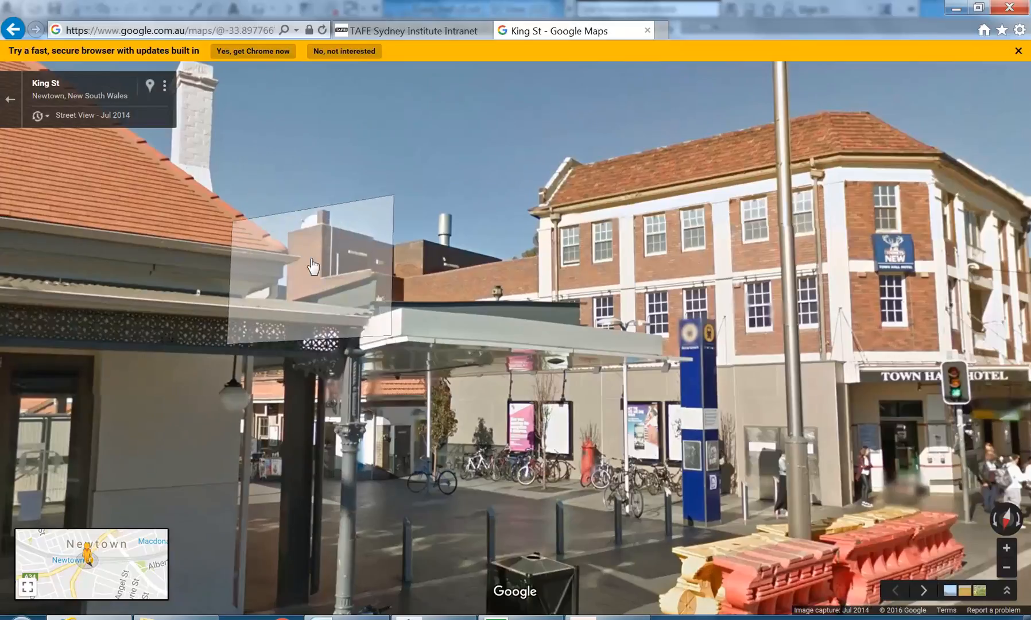
Switch to AutoCAD, close the properties palette and examine the residence layout in TH_Prop Second Fl.dwg
left_click(609, 618)
middle_click_drag(343, 246, 375, 258)
scroll(420, 406, "down", 1)
middle_click_drag(410, 406, 442, 391)
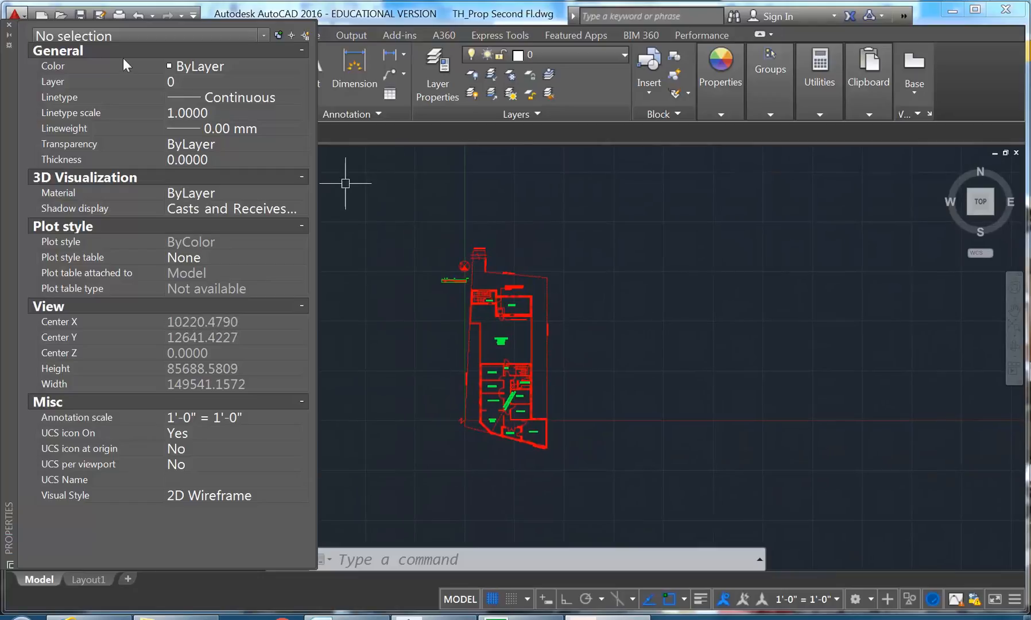
left_click(10, 27)
scroll(501, 424, "up", 3)
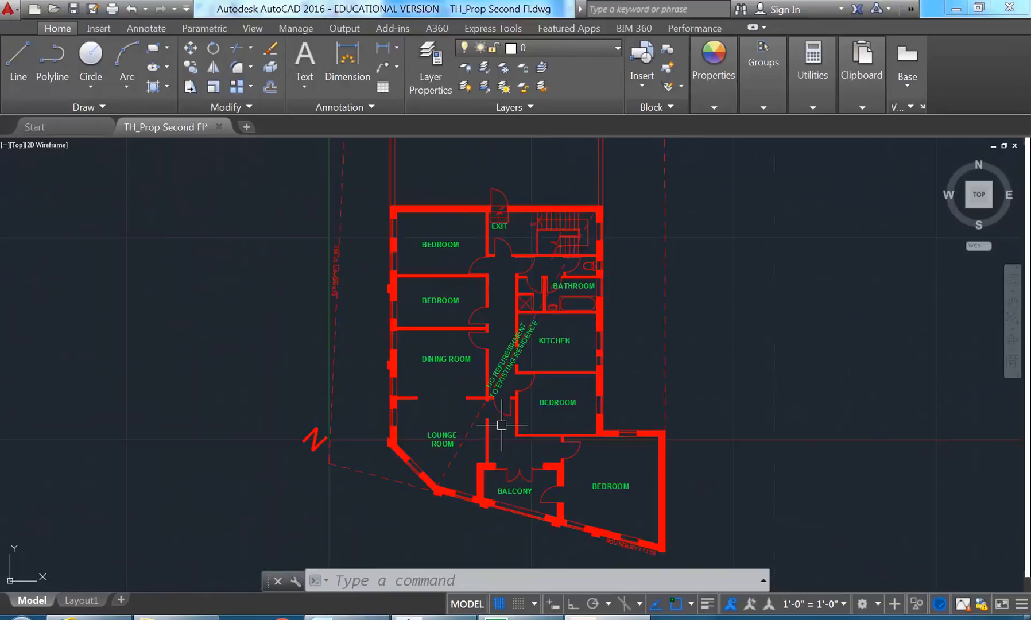
scroll(501, 424, "down", 5)
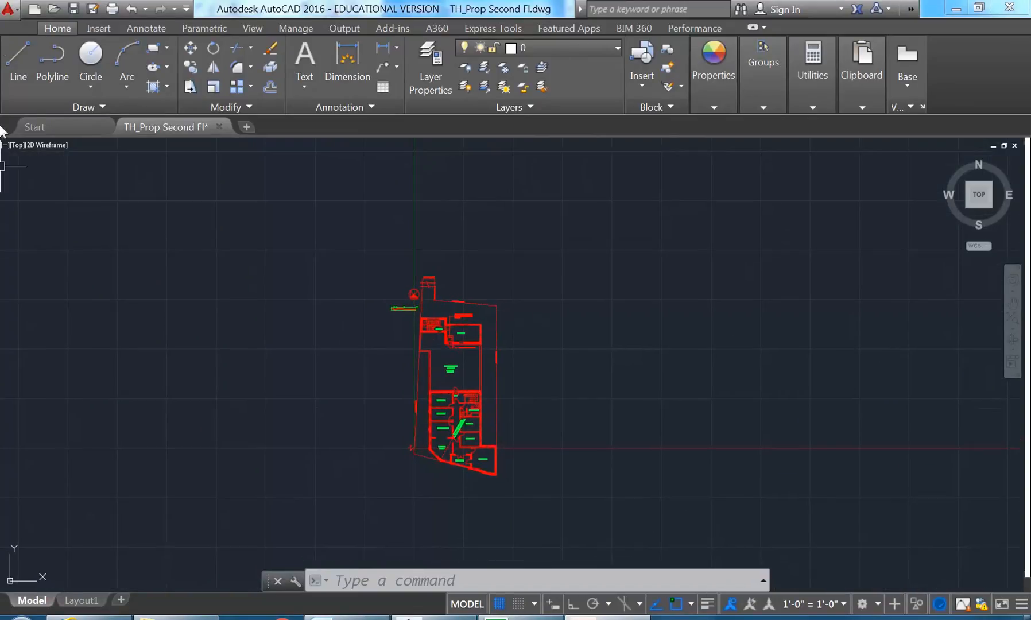
Save the second floor drawing as TH_Exist Second Fl.dwg in the Town Hall DWGs folder
left_click(10, 9)
left_click(46, 205)
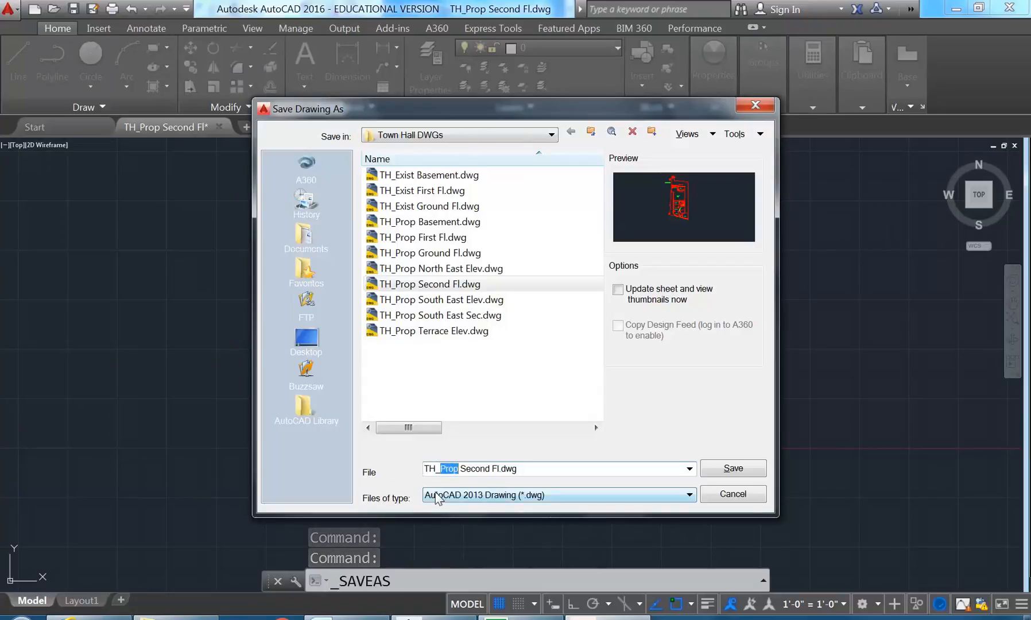
type("eXISTI")
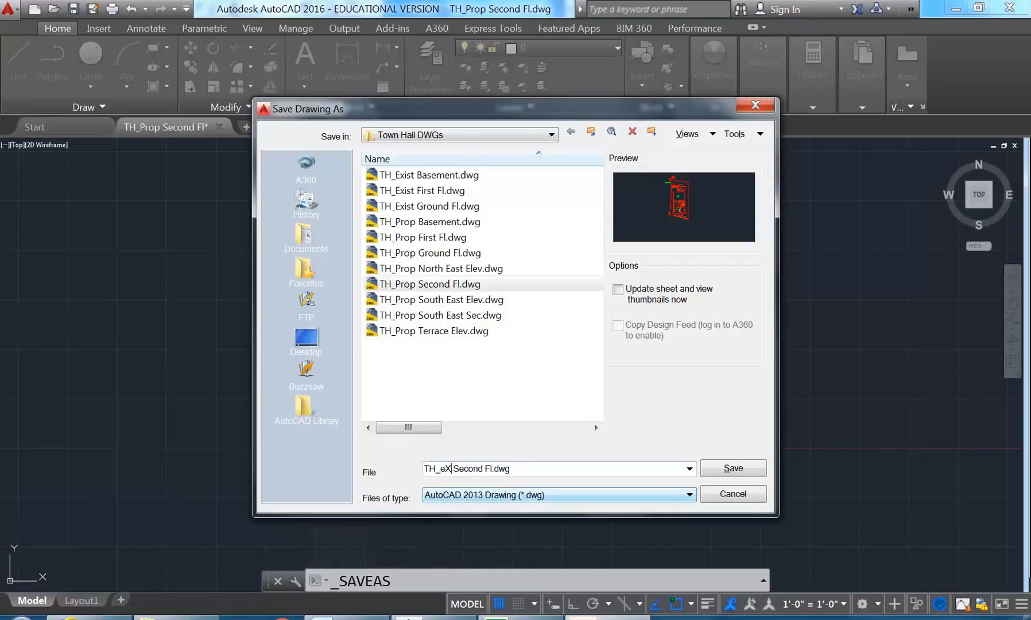
key("BackSpace")
key("BackSpace")
key("BackSpace")
key("BackSpace")
key("BackSpace")
key("BackSpace")
type("Exist")
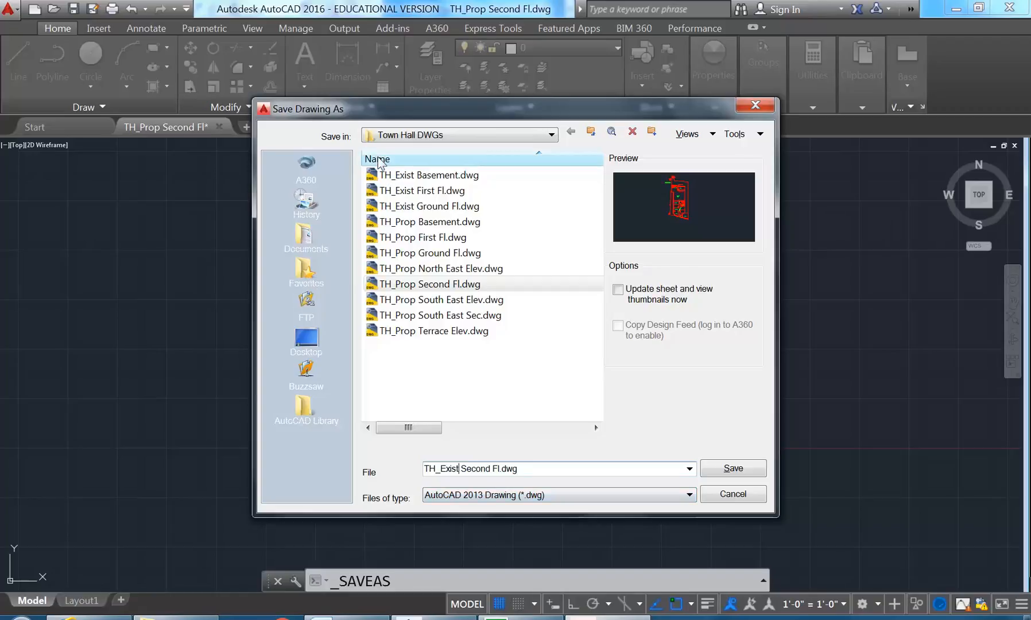
left_click(732, 470)
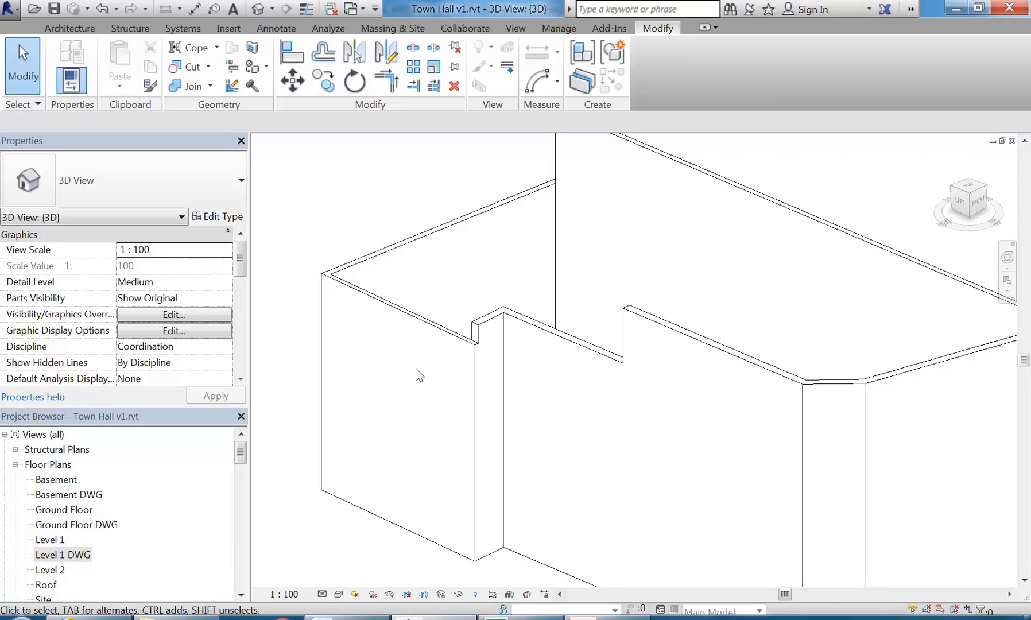
Switch to Revit and inspect the bottle shop's outer wall corner against the boundary lines on the Ground Floor DWG plan
left_click_drag(241, 454, 241, 461)
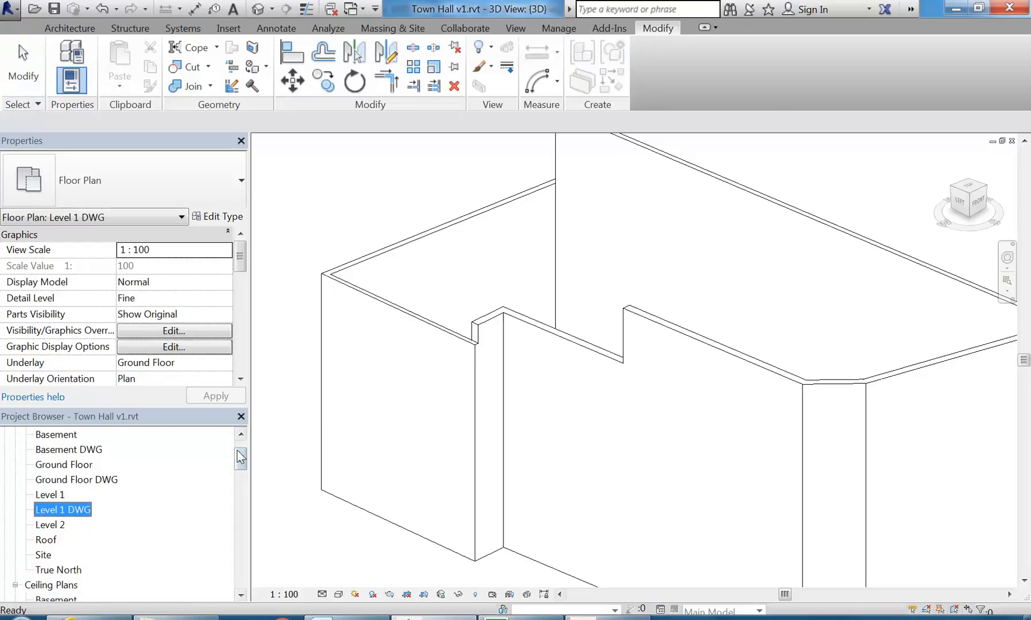
left_click(354, 226)
scroll(364, 260, "down", 3)
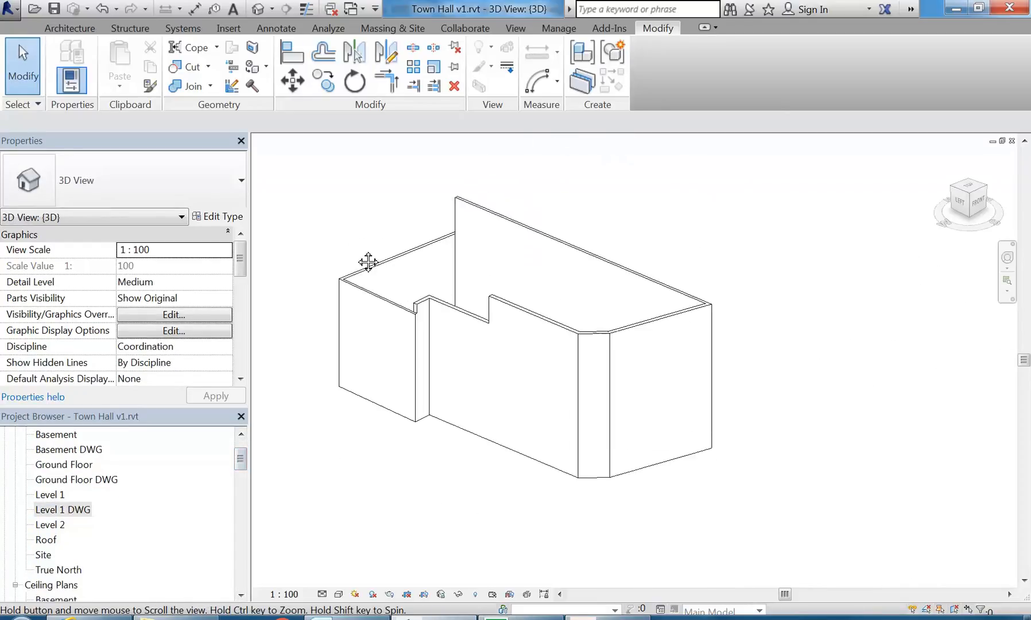
double_click(69, 479)
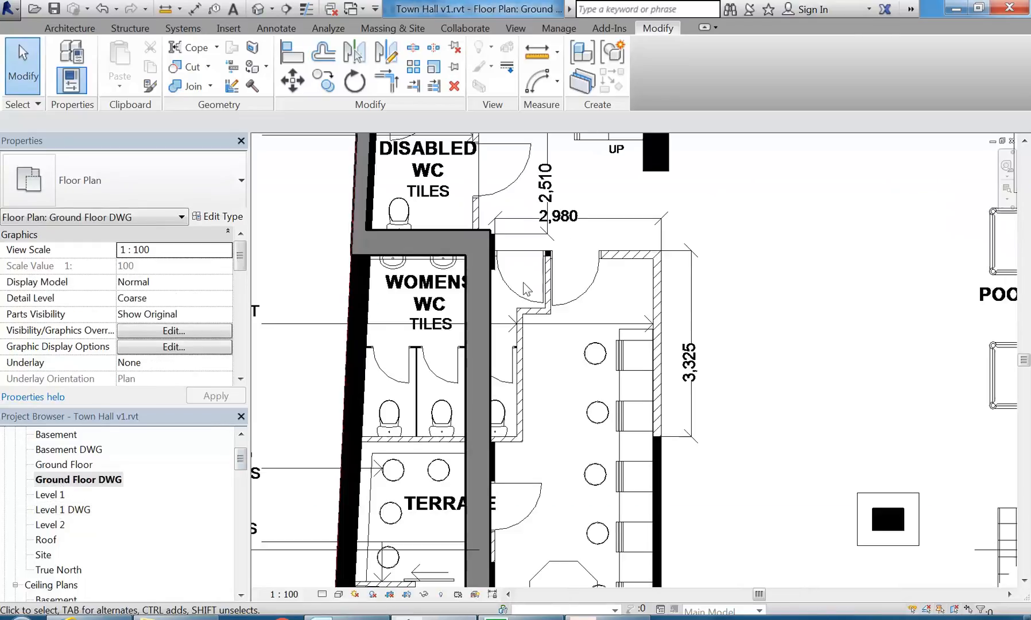
scroll(505, 431, "down", 2)
scroll(529, 444, "down", 2)
scroll(607, 522, "up", 6)
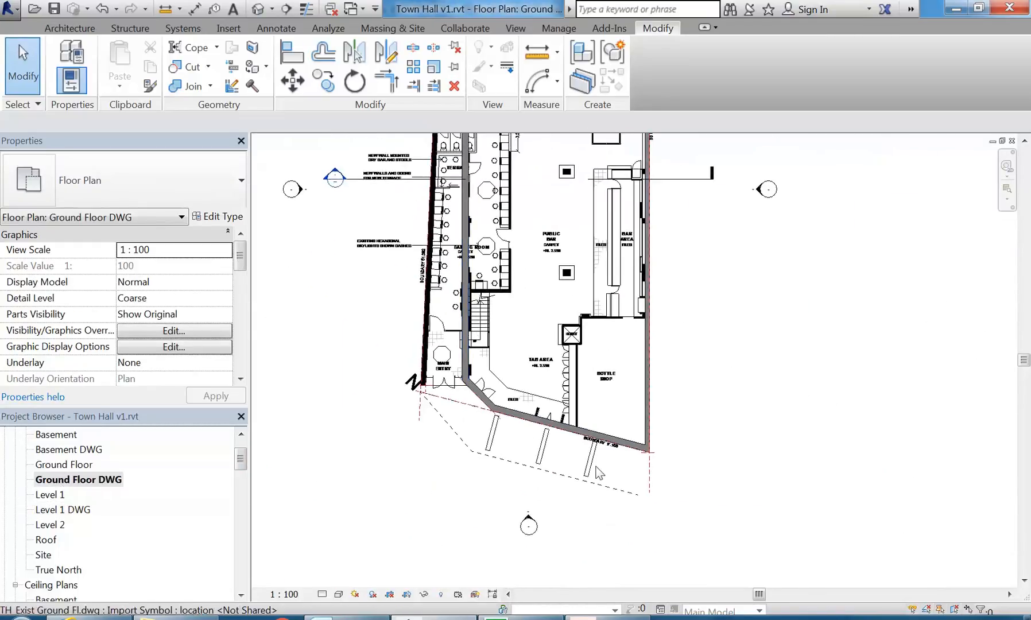
scroll(616, 503, "up", 3)
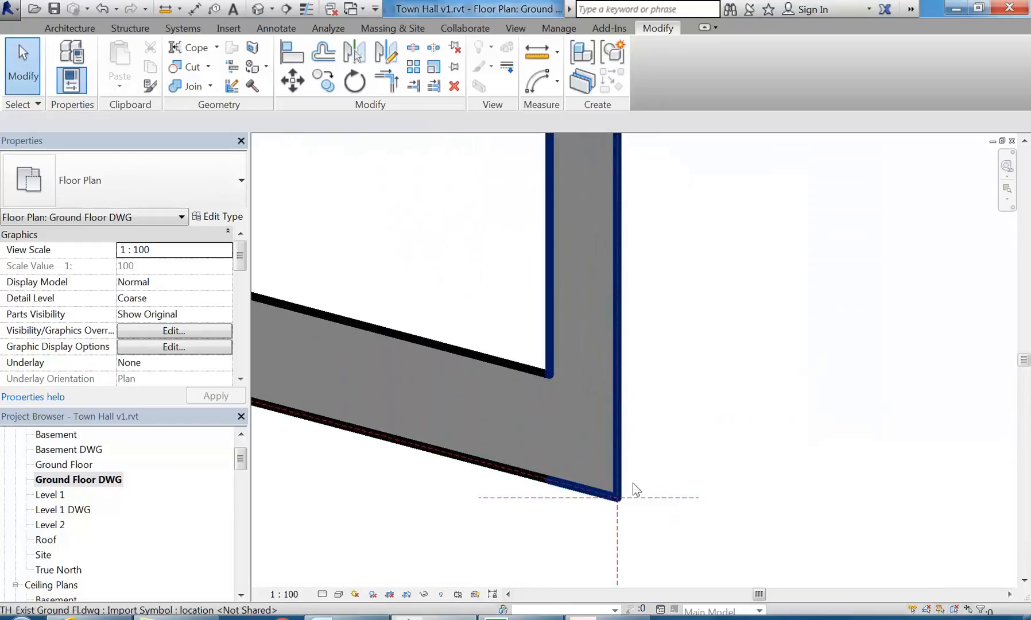
scroll(582, 496, "down", 4)
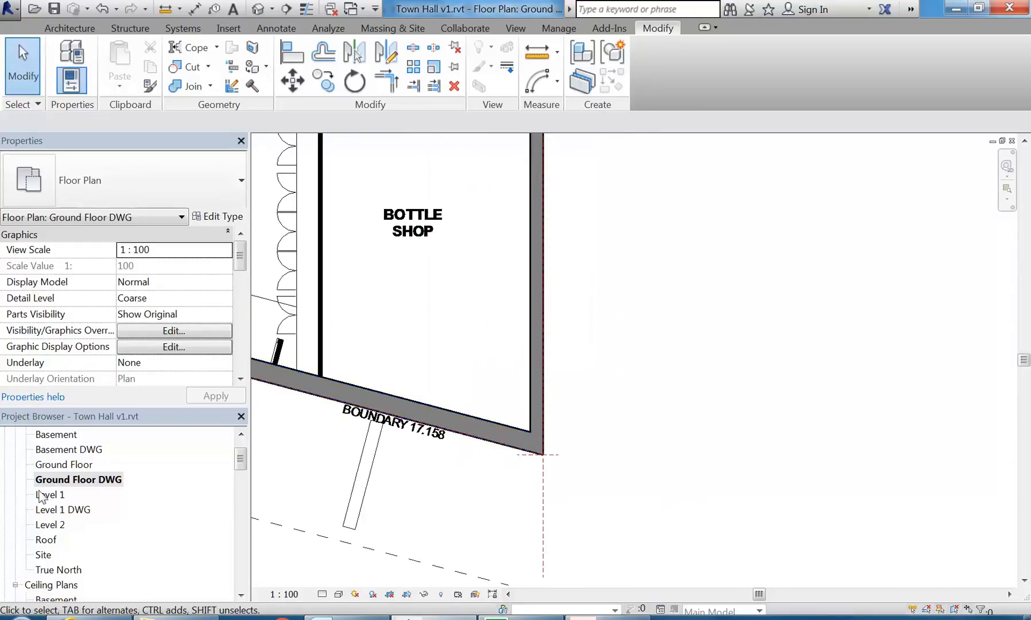
Open the Level 2 floor plan and duplicate the view without detailing
double_click(50, 525)
middle_click_drag(509, 396, 575, 425)
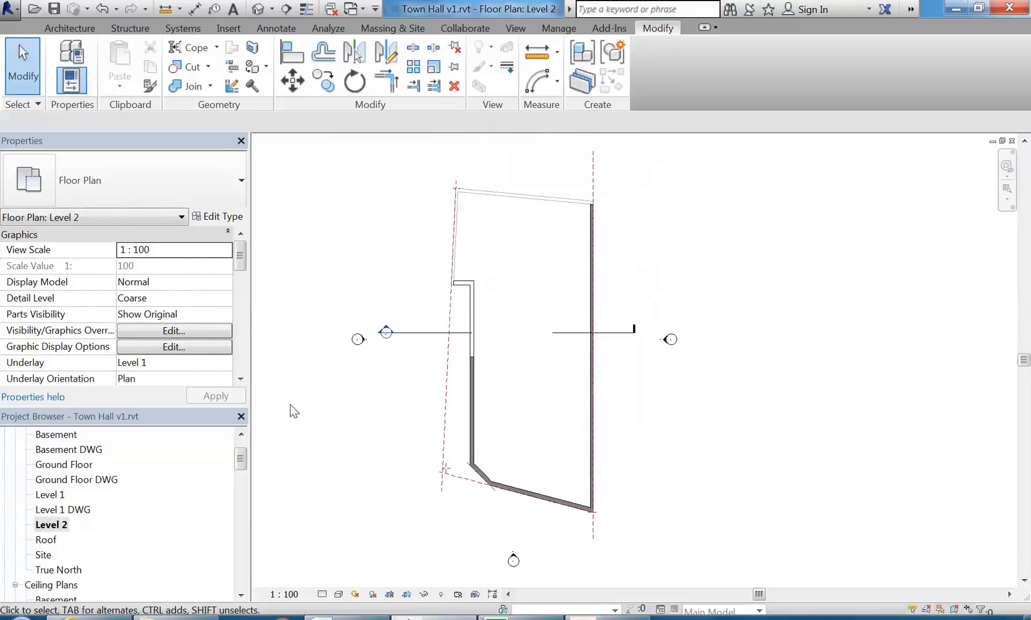
left_click(51, 525)
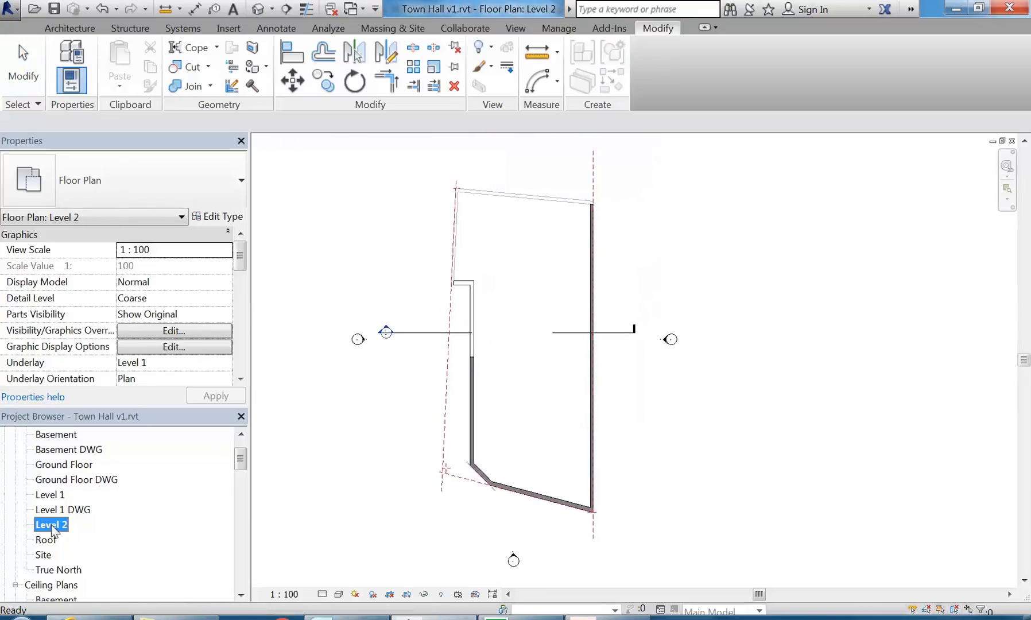
right_click(53, 530)
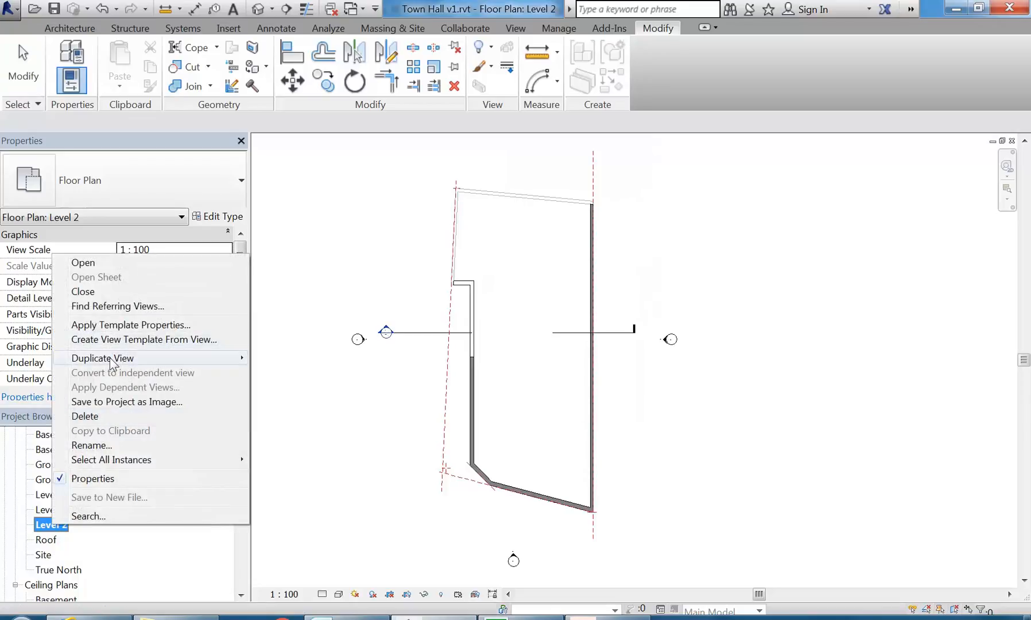
mouse_move(110, 363)
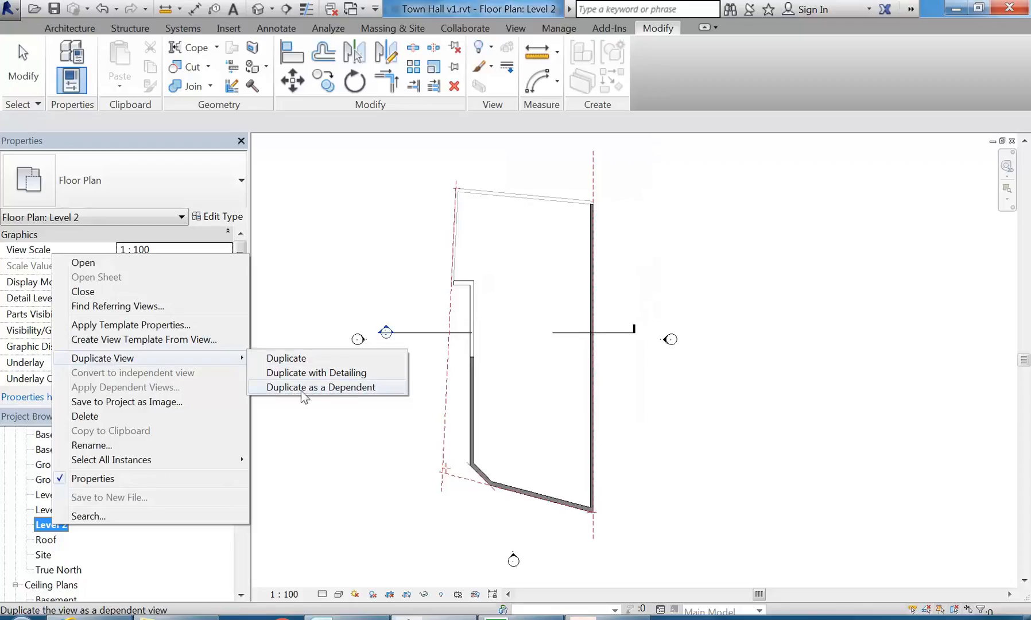
left_click(289, 358)
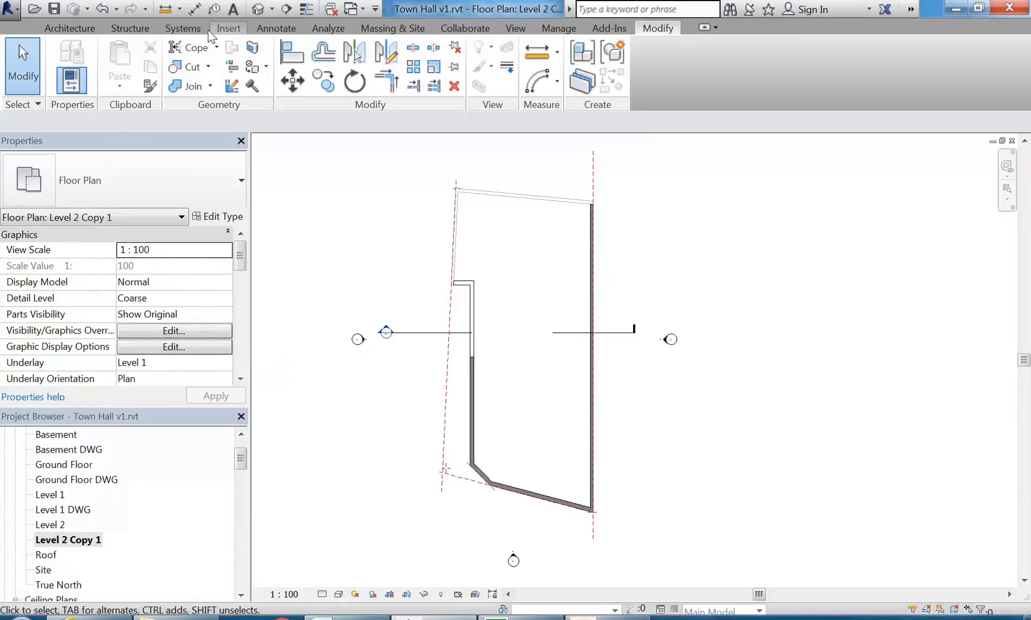
Start a CAD import and browse StudentResources to EDU_DC_InteriorDesign, CAD for Interiors, Brief 2 Resources, Town Hall DWGs
left_click(229, 28)
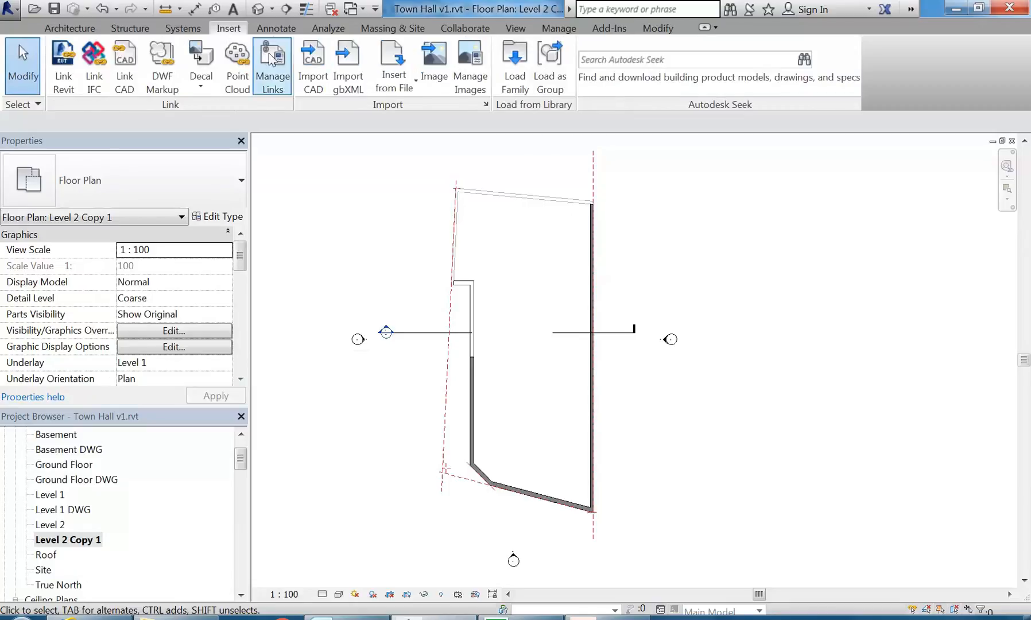
left_click(310, 84)
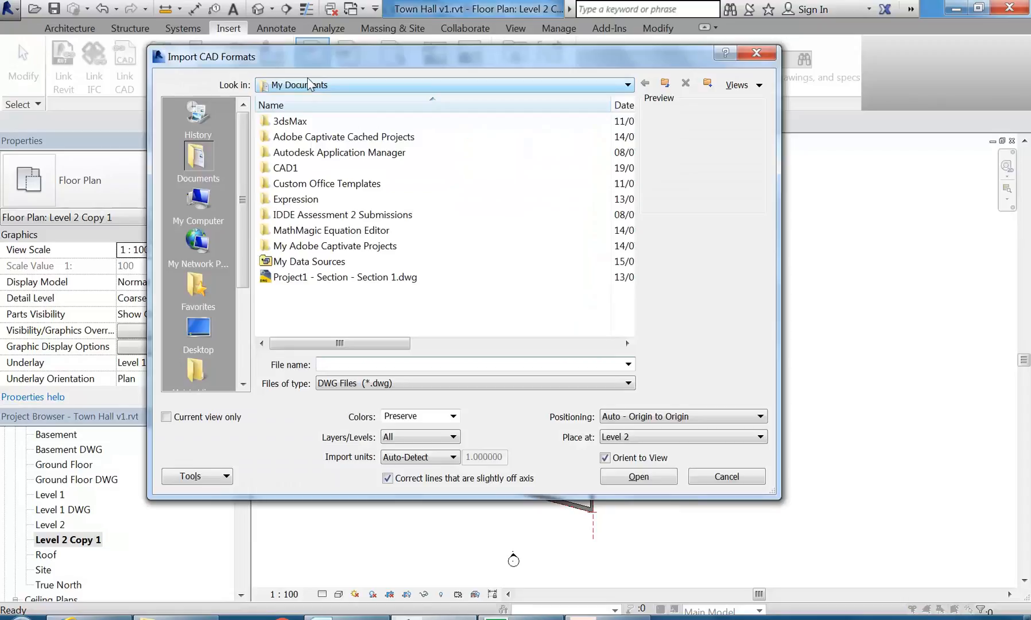
left_click(337, 86)
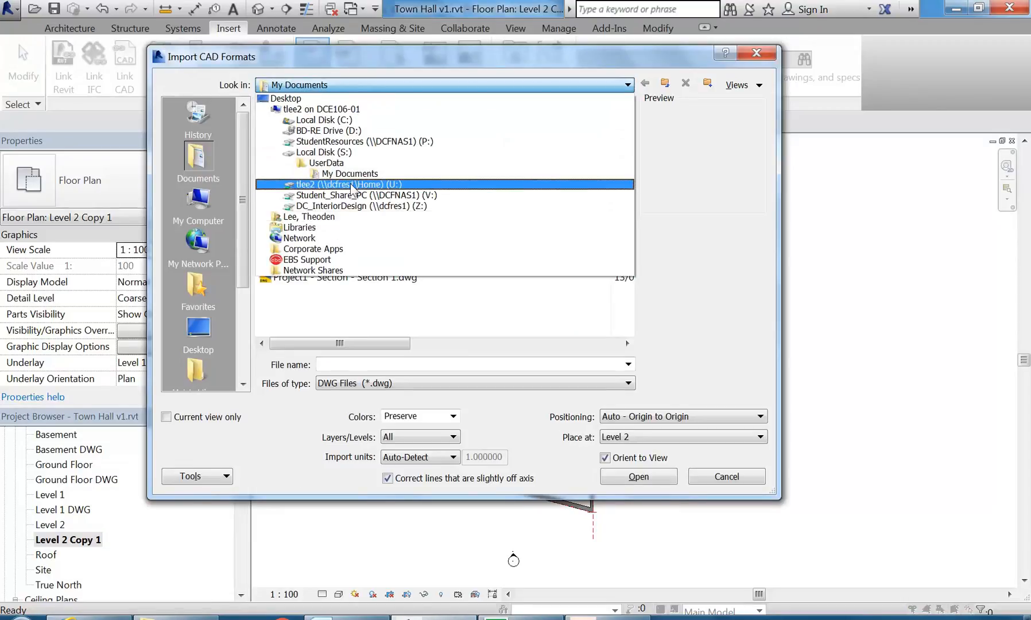
left_click(345, 141)
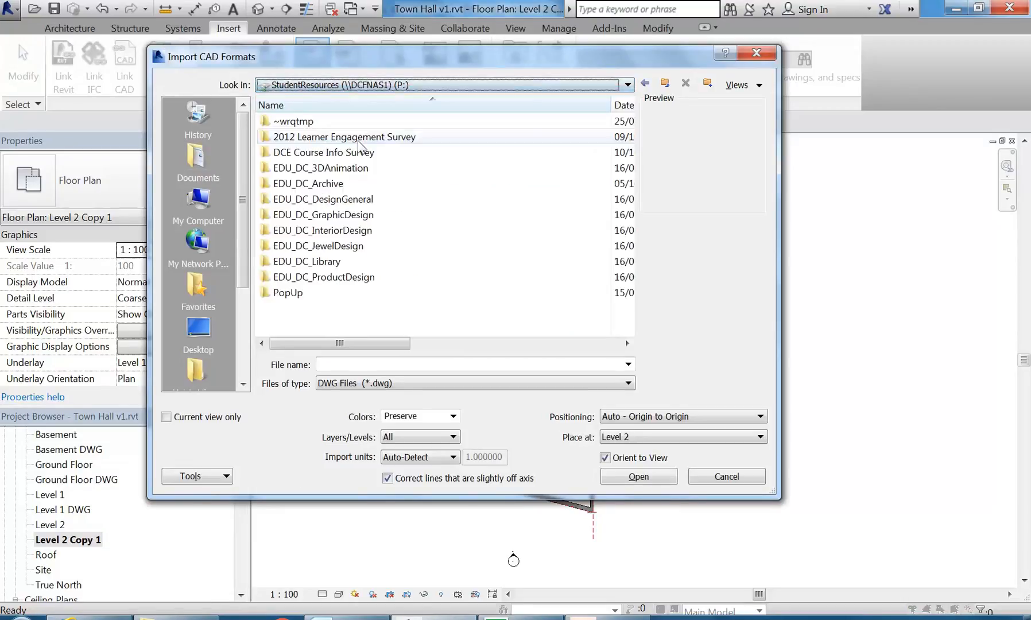
double_click(313, 231)
scroll(293, 293, "down", 5)
scroll(293, 294, "up", 1)
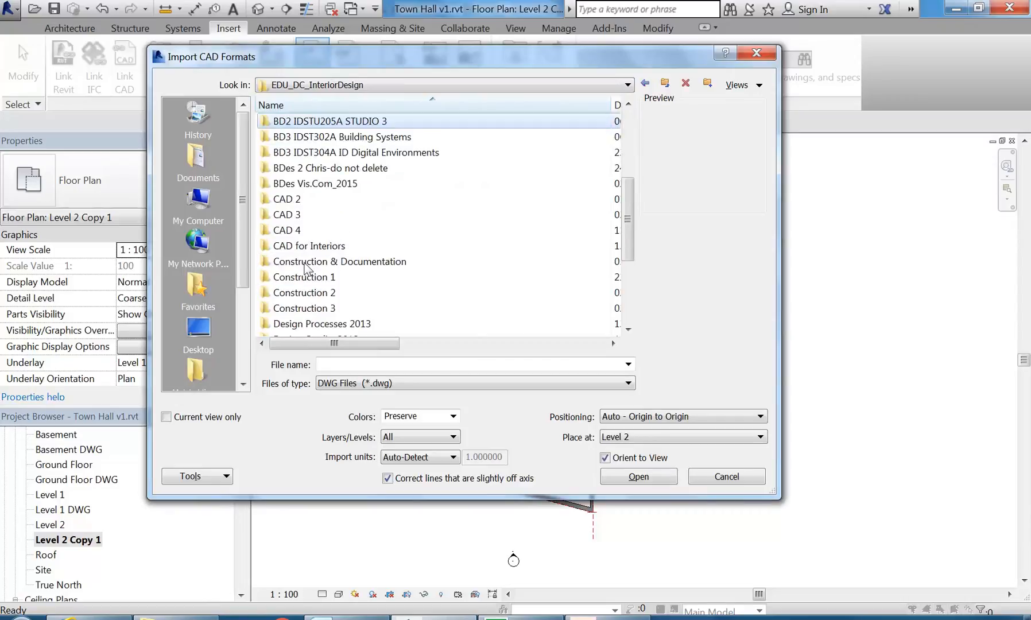
double_click(287, 248)
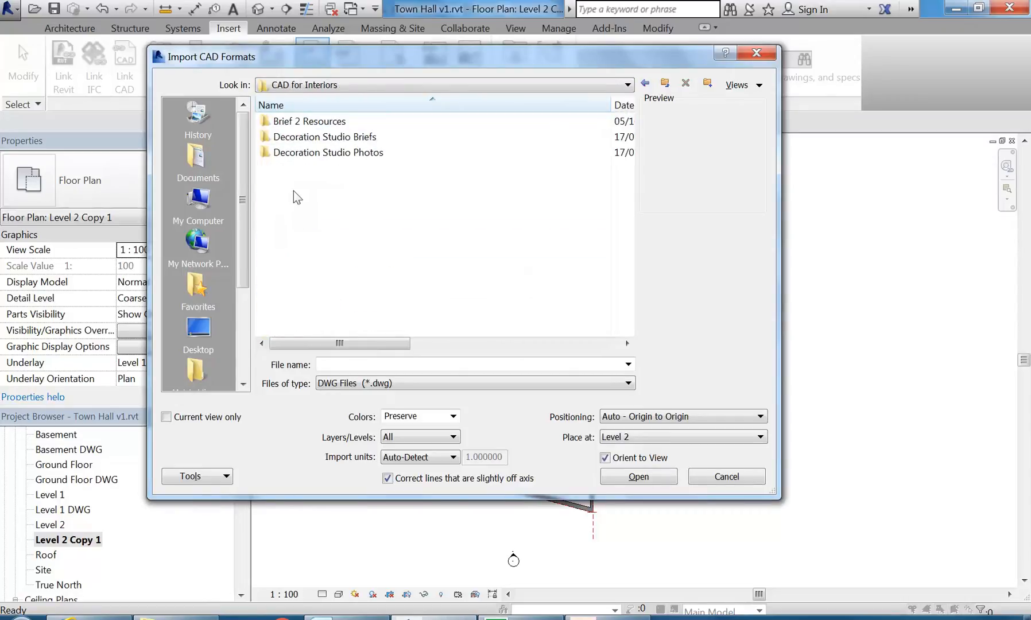
double_click(304, 122)
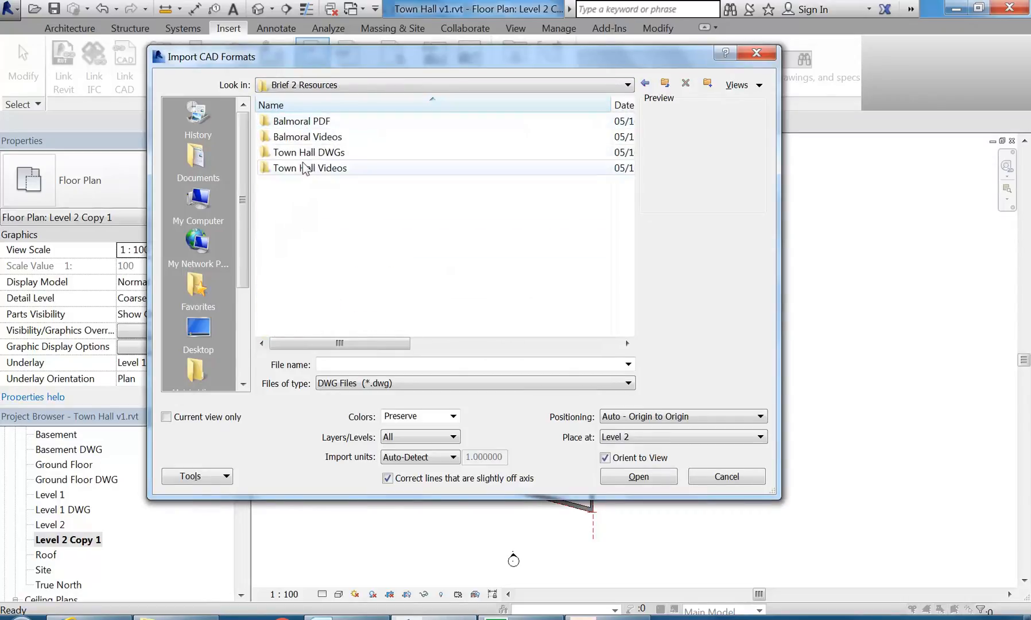
double_click(285, 155)
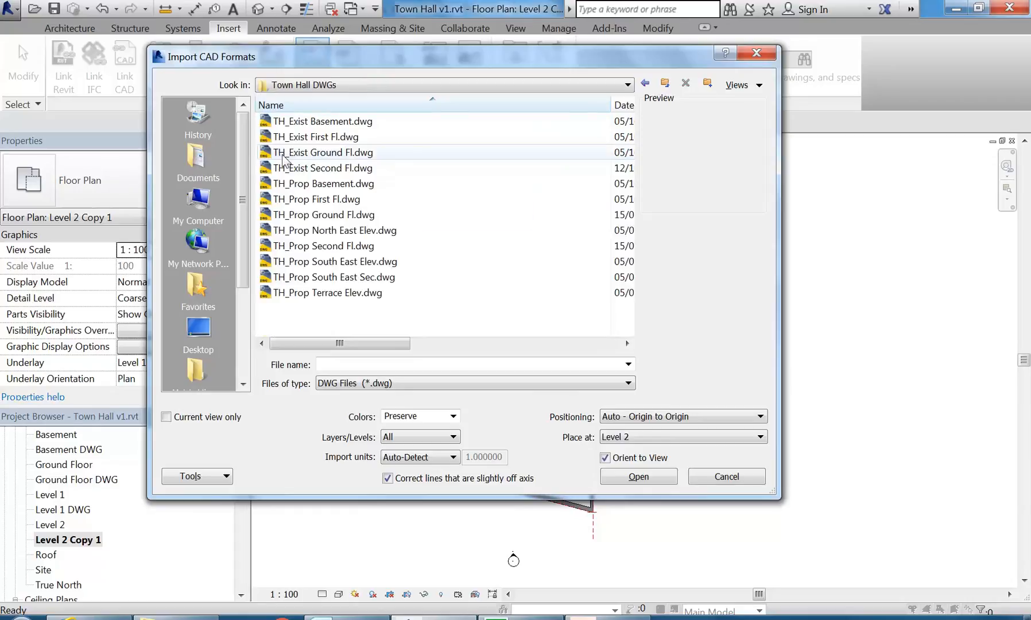
Choose TH_Exist Second Fl.dwg for import, limited to the current view only, with positioning set to Manual - Center
left_click(296, 122)
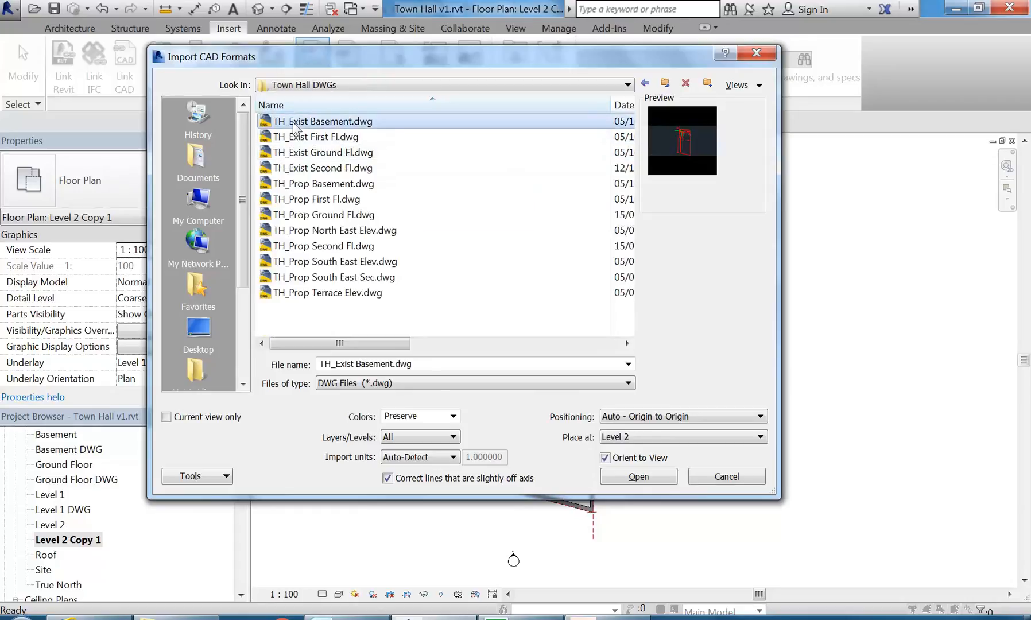
left_click(293, 169)
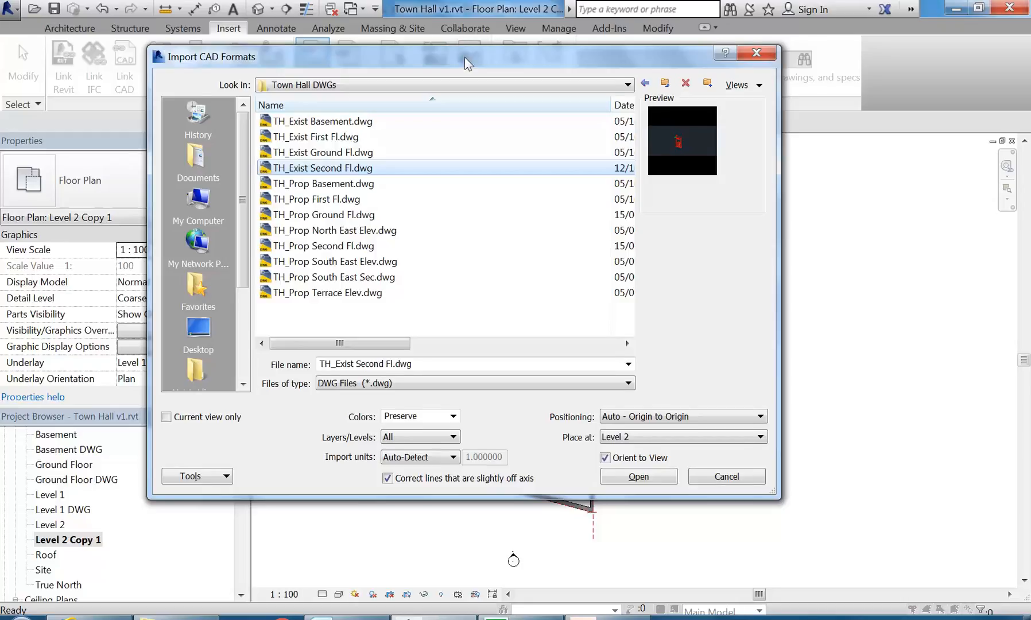
left_click_drag(465, 57, 468, 47)
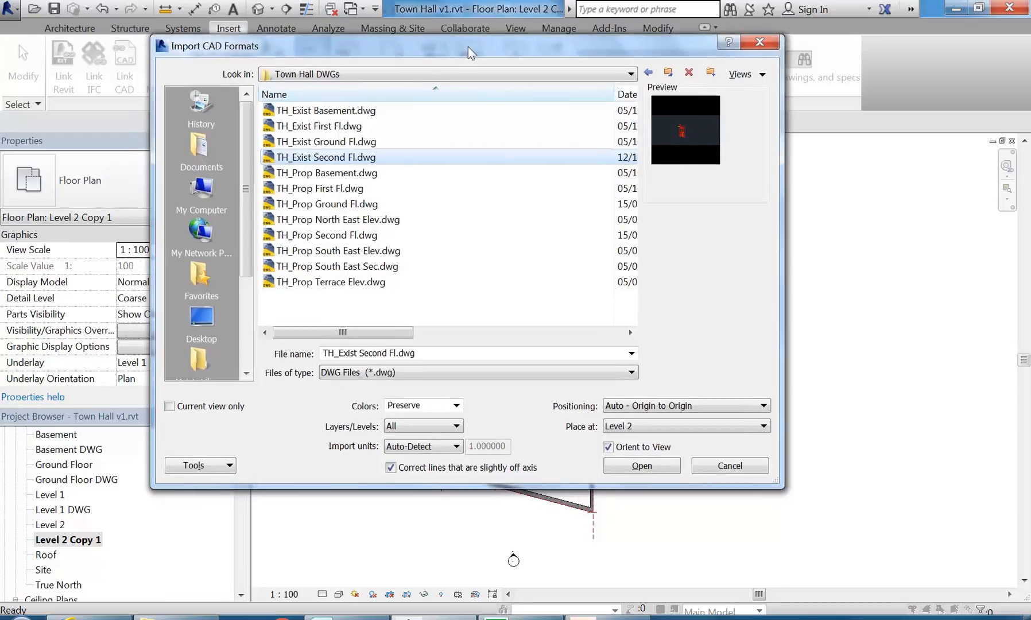
left_click(169, 407)
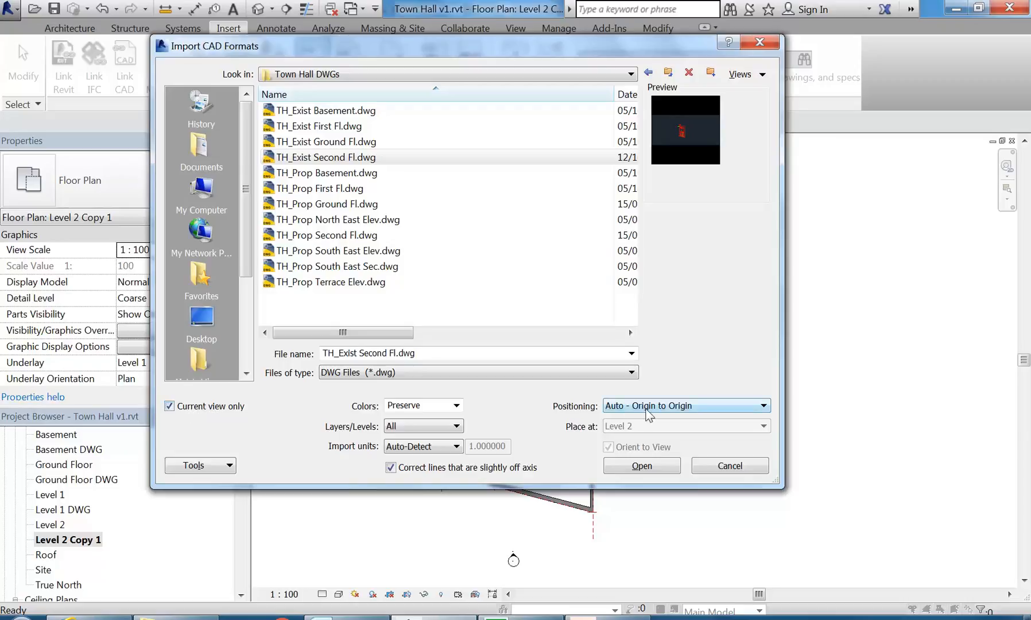
left_click(671, 407)
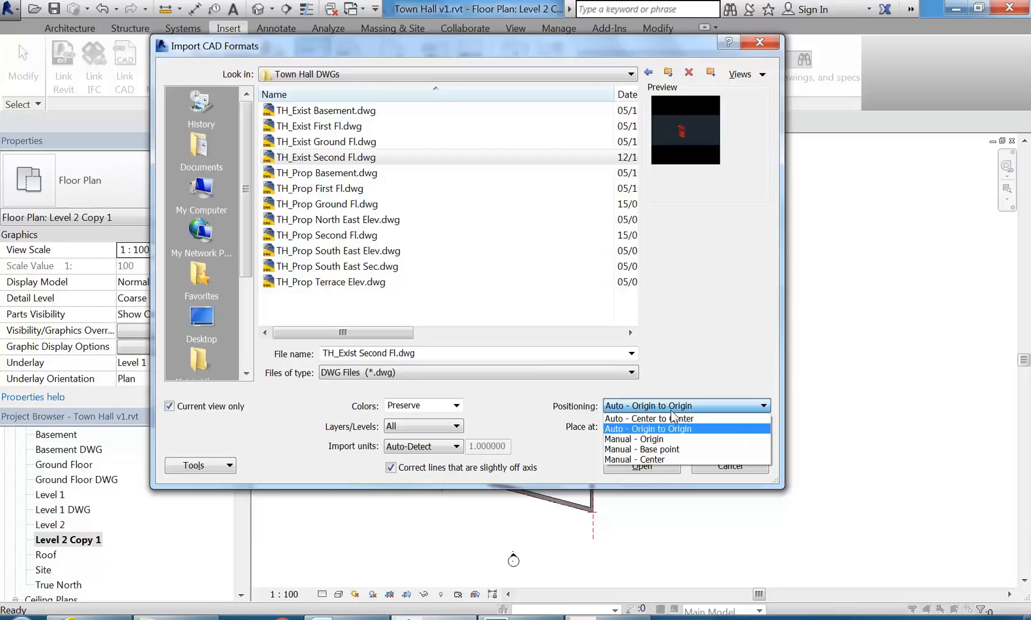
left_click(659, 460)
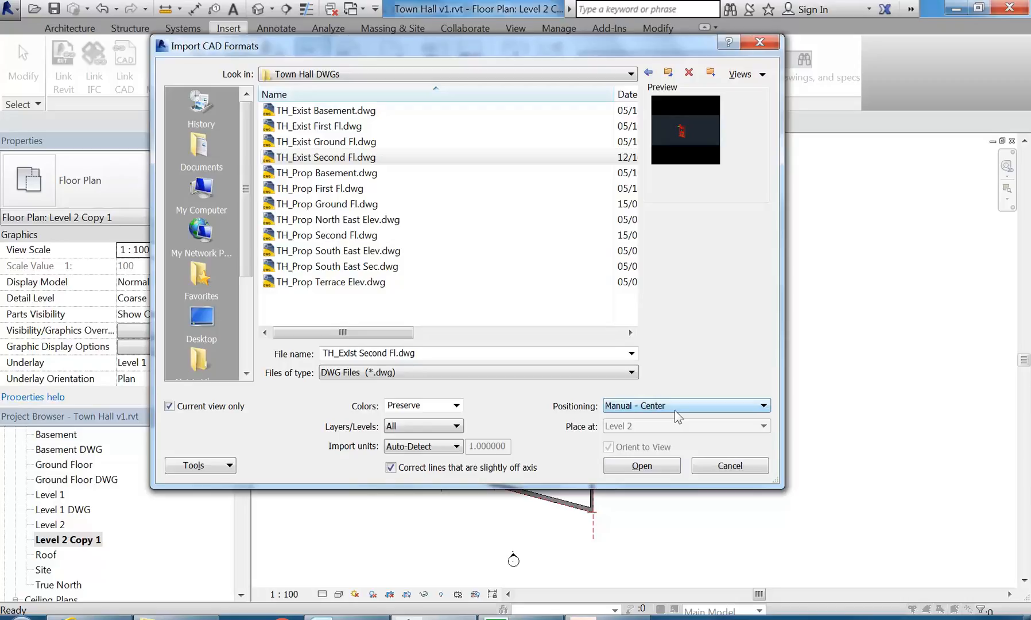
Set the import colors to Black and White and units to millimeter, and place the drawing over the Level 2 Copy 1 plan
left_click(457, 405)
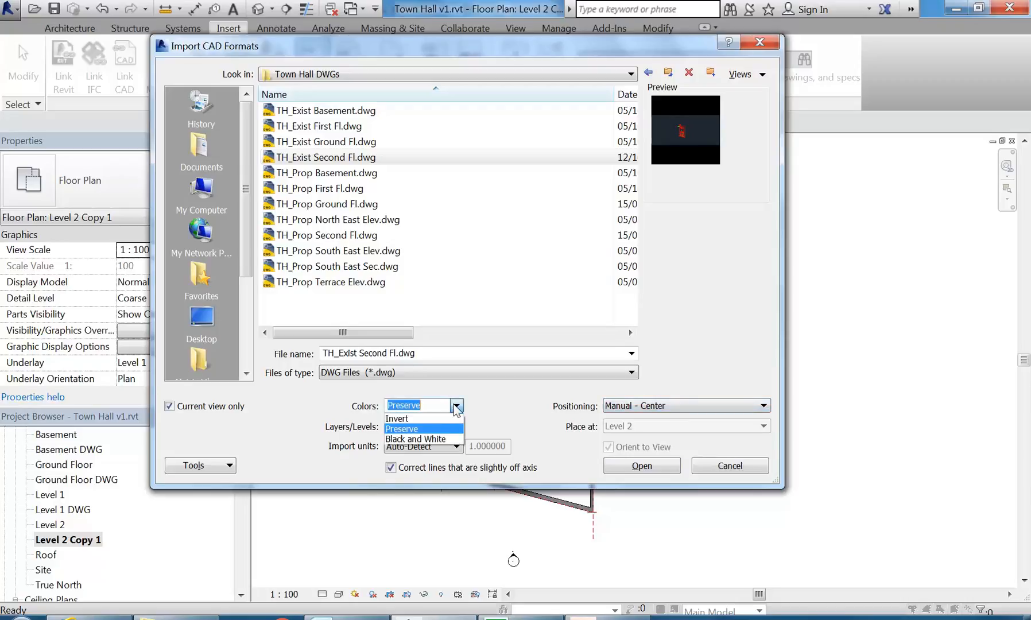
left_click(427, 438)
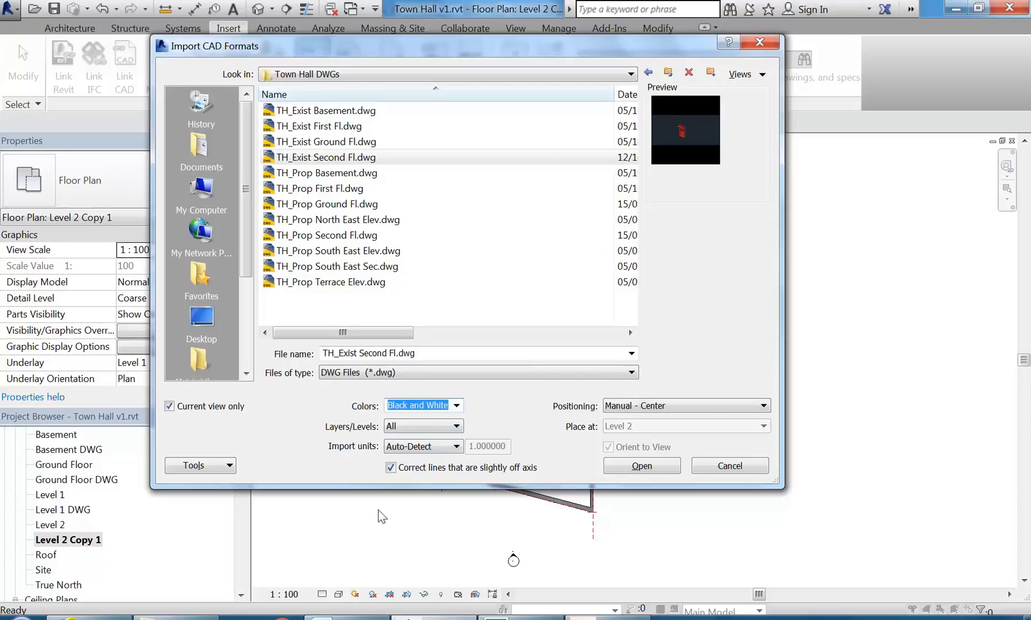
left_click(457, 408)
left_click(457, 407)
left_click(424, 405)
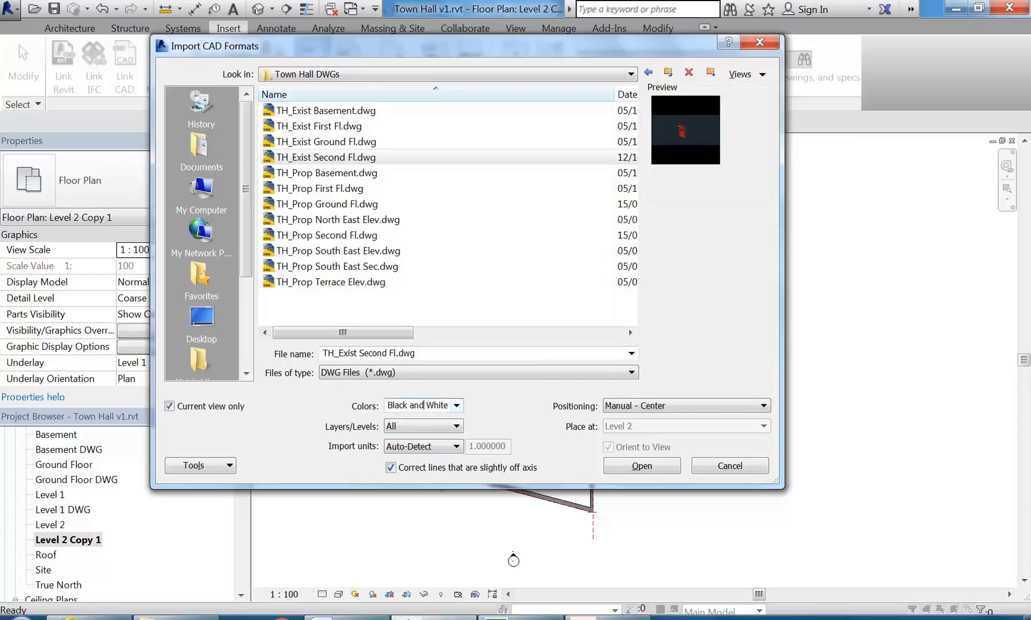
left_click(414, 448)
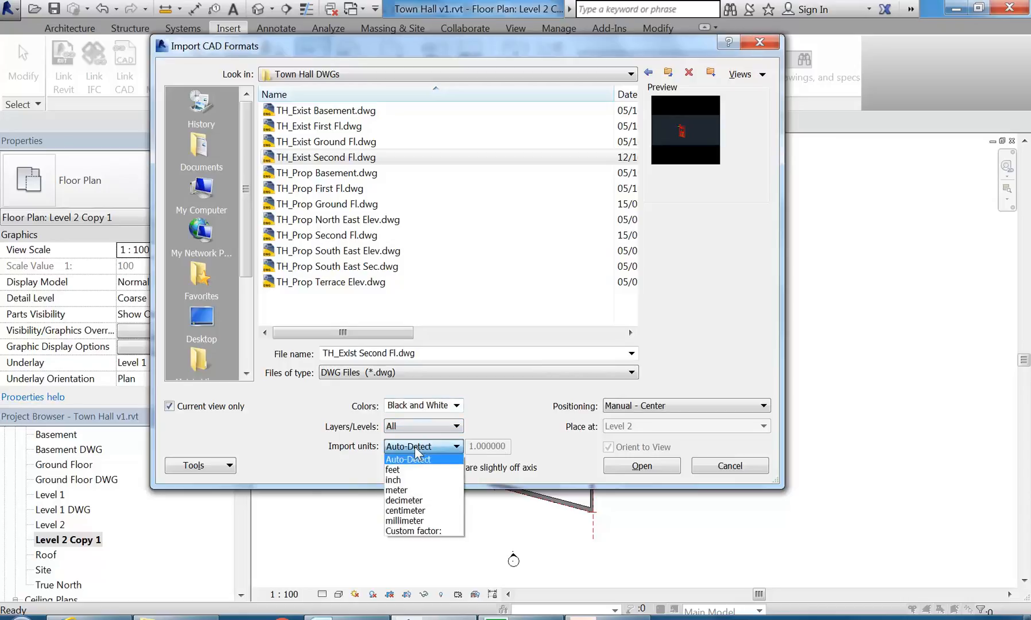
left_click(407, 522)
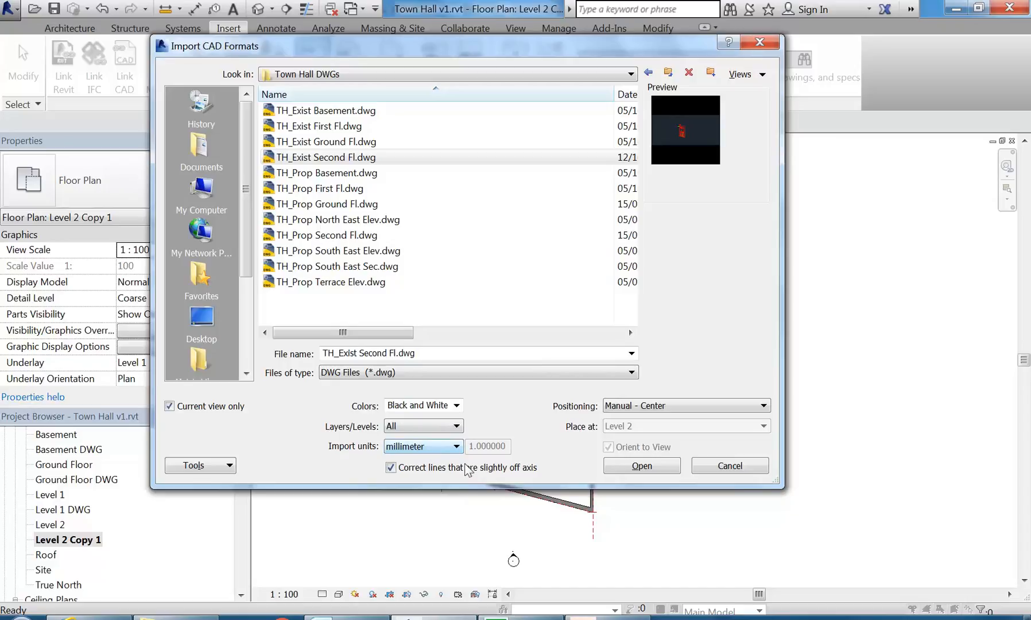
left_click(640, 466)
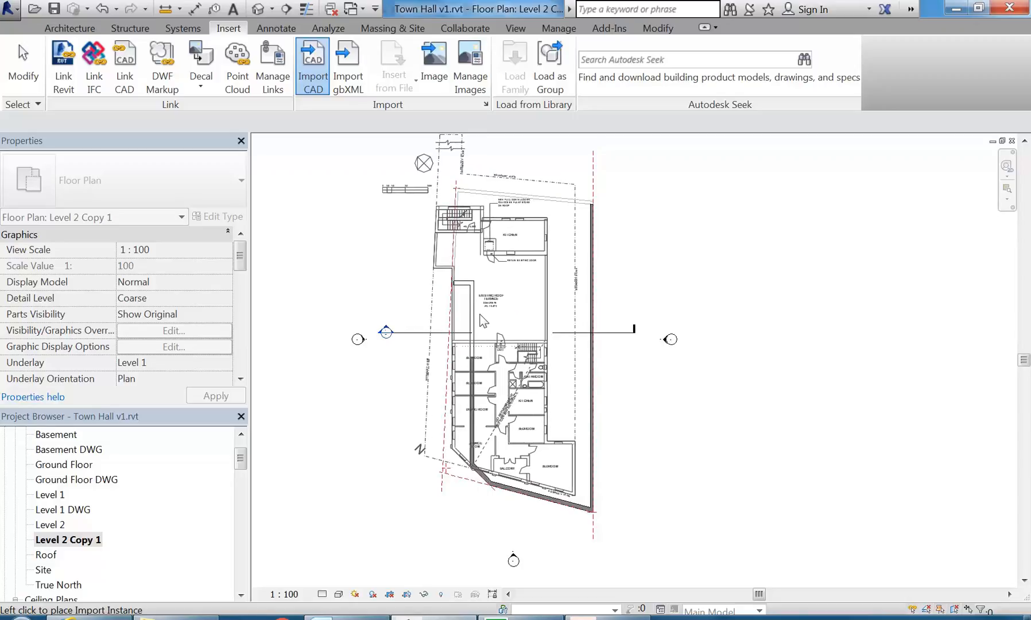
left_click(481, 315)
Move the imported second floor drawing so the outer wall corner beside the 17.158 boundary meets the model's corresponding outer wall corner
scroll(585, 531, "up", 4)
scroll(544, 419, "up", 3)
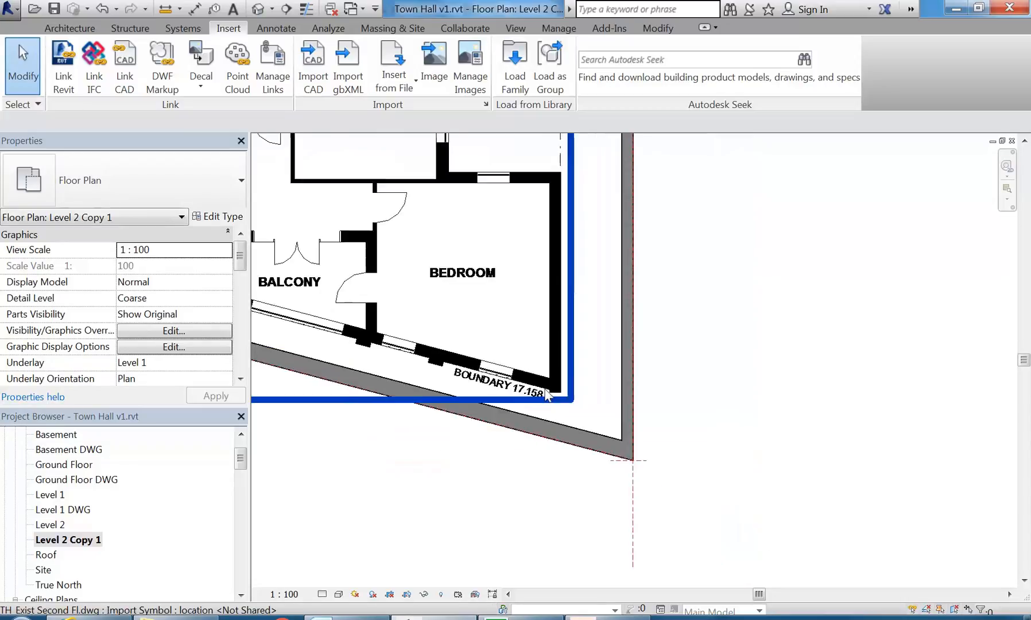
scroll(545, 395, "down", 5)
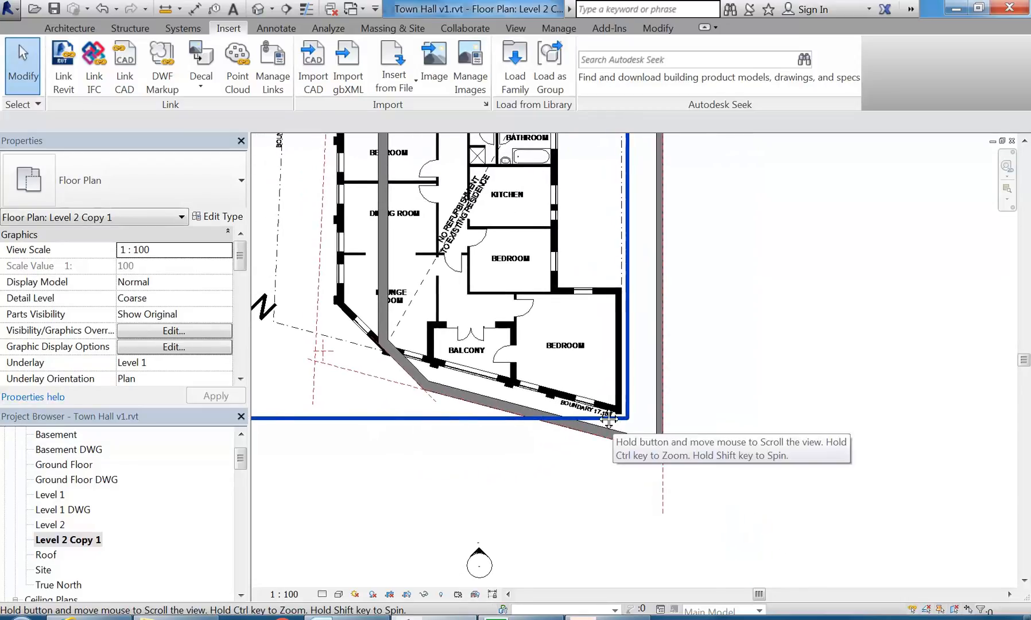
scroll(625, 424, "up", 6)
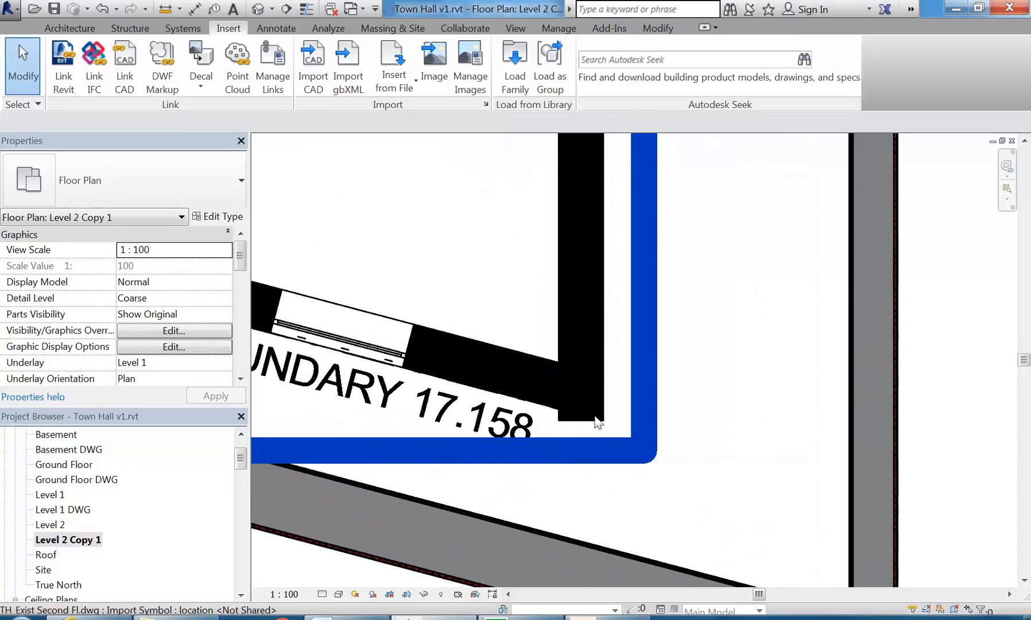
scroll(604, 426, "down", 2)
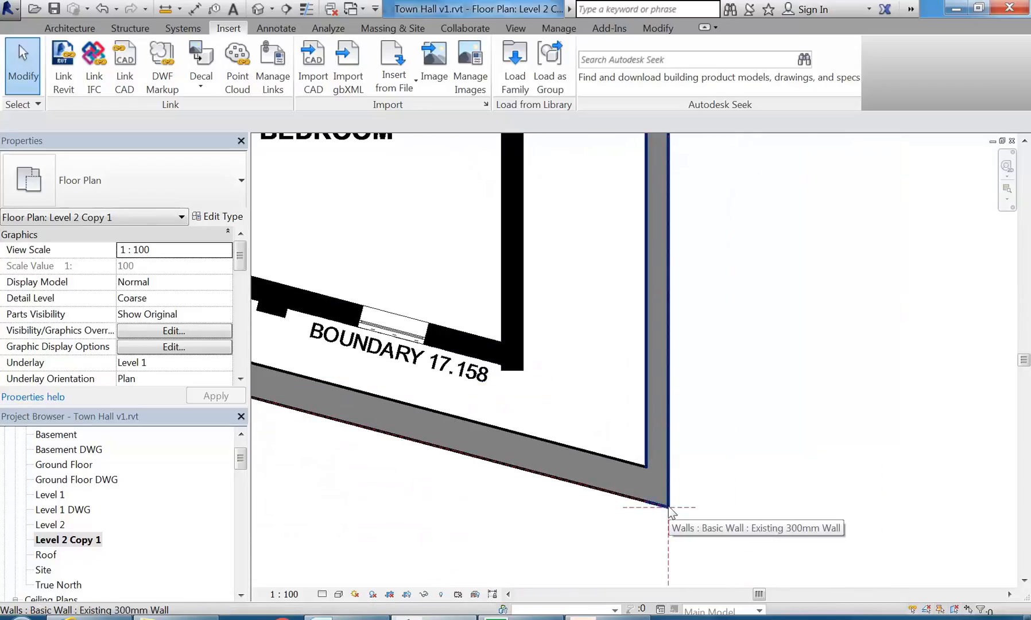
scroll(487, 283, "up", 2)
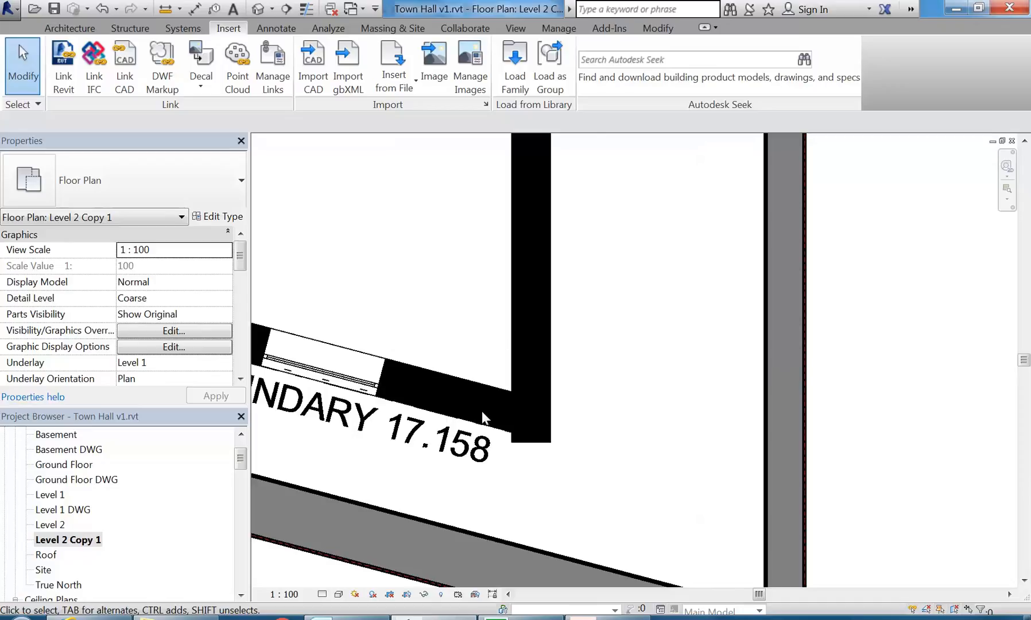
left_click(488, 382)
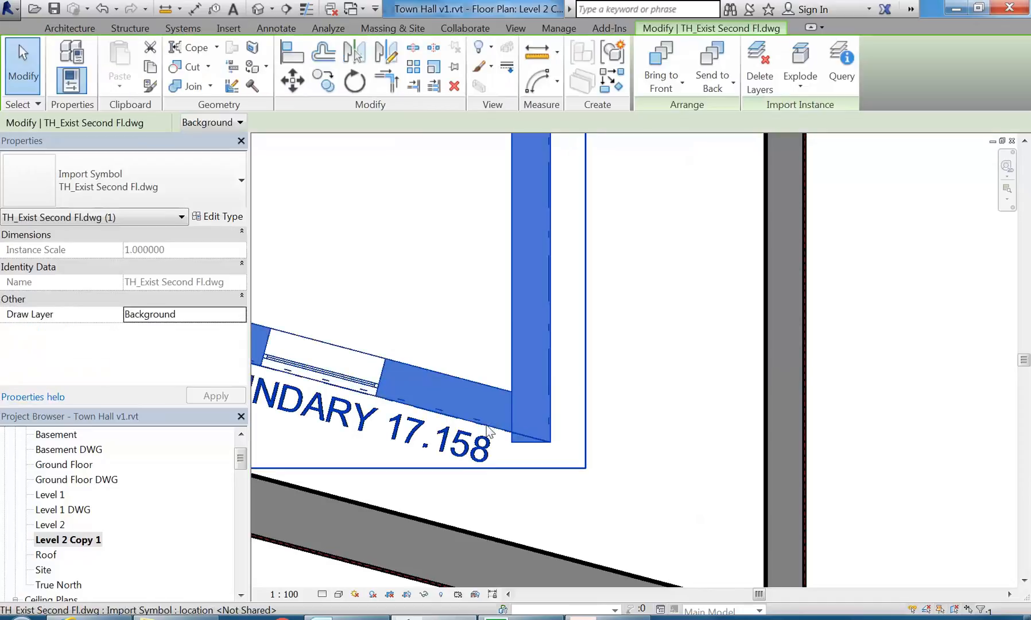
left_click(293, 83)
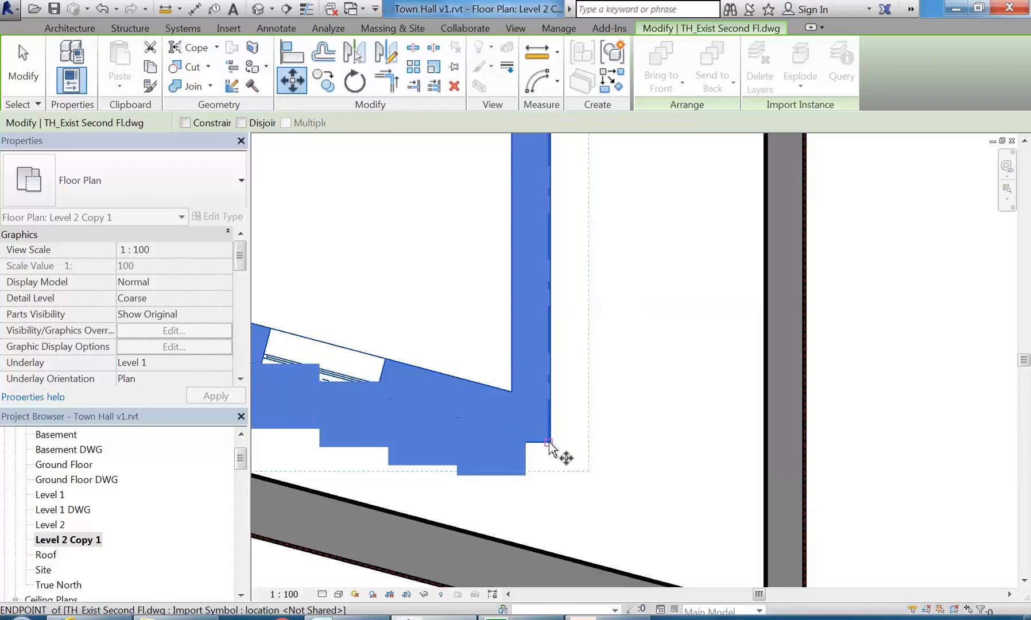
scroll(550, 443, "up", 2)
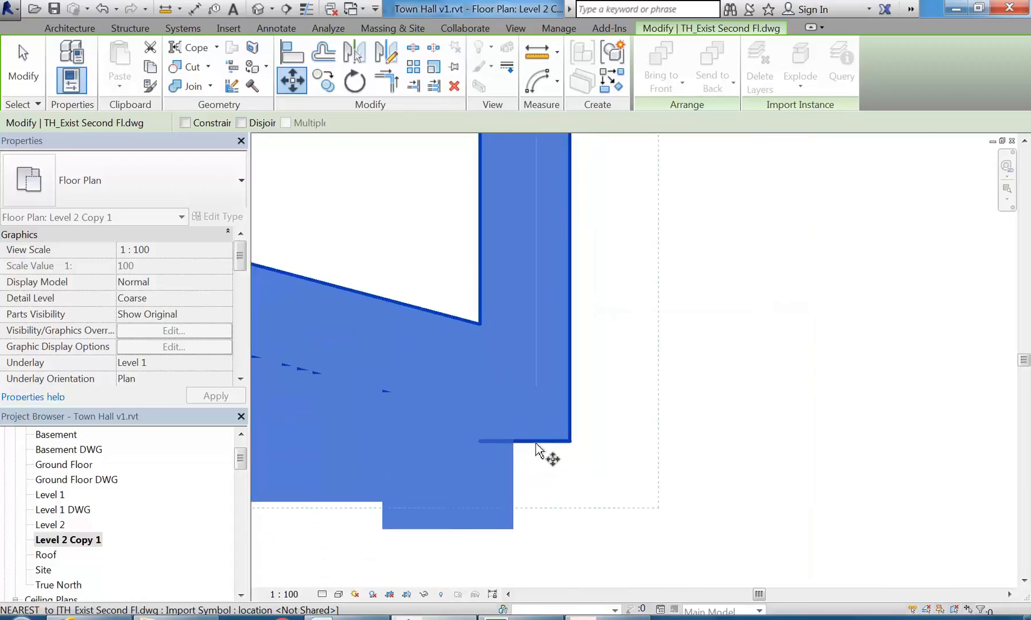
left_click(570, 441)
middle_click_drag(488, 357, 414, 267)
scroll(558, 468, "up", 2)
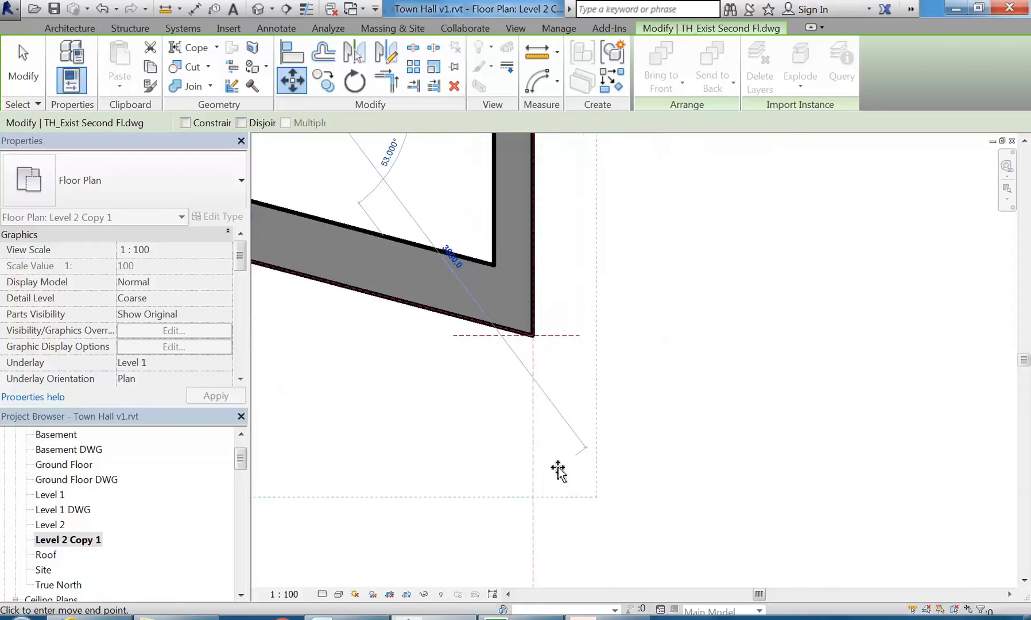
left_click(533, 335)
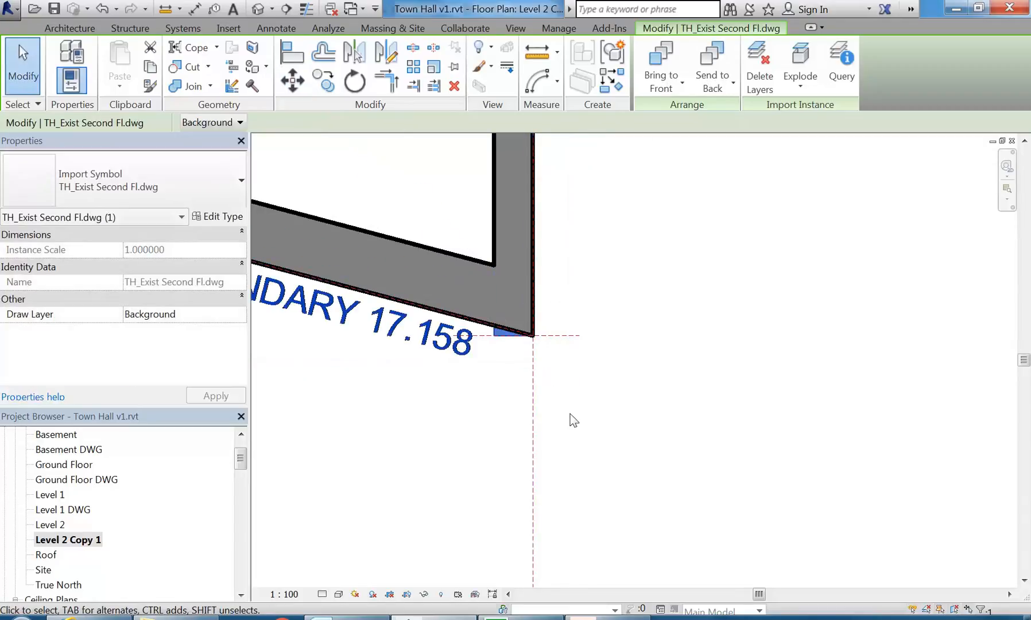
Check the moved drawing's alignment with the model walls and boundary lines around the rear stair and kitchen
scroll(568, 419, "down", 5)
middle_click_drag(564, 413, 573, 563)
middle_click_drag(431, 279, 463, 403)
middle_click_drag(512, 259, 527, 338)
scroll(432, 266, "up", 2)
scroll(432, 265, "up", 2)
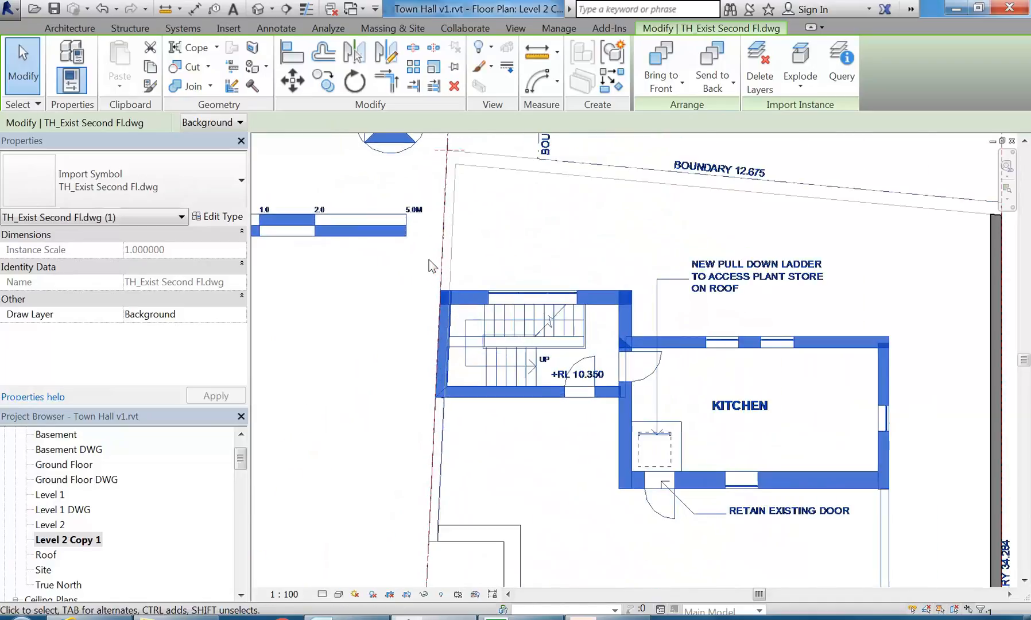
left_click(353, 401)
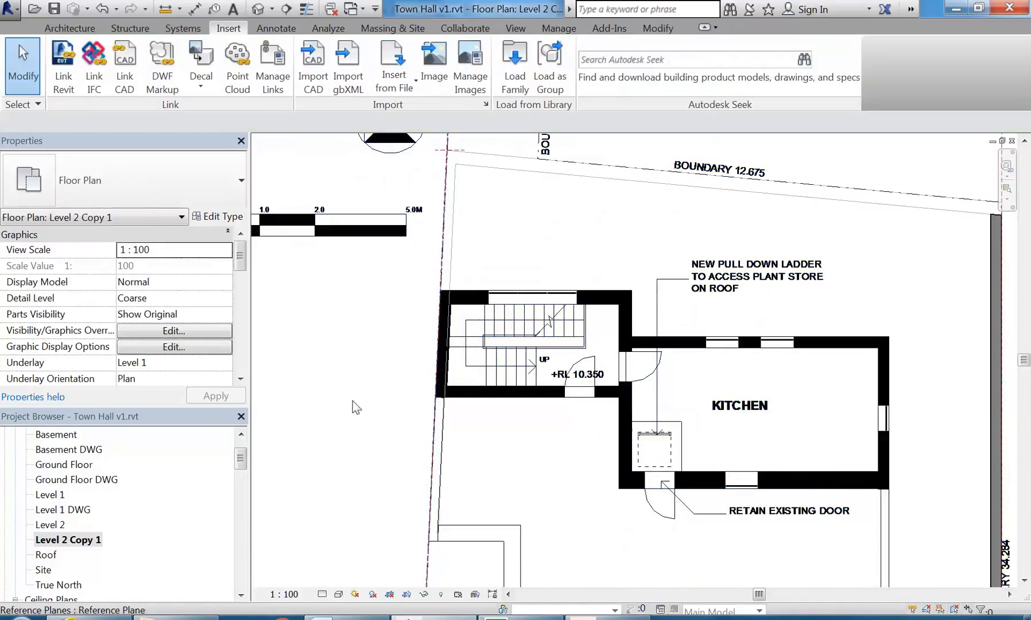
Pin the imported TH_Exist Second Fl.dwg drawing in place
left_click(447, 442)
middle_click_drag(391, 449, 387, 300)
scroll(368, 377, "down", 3)
scroll(393, 286, "down", 3)
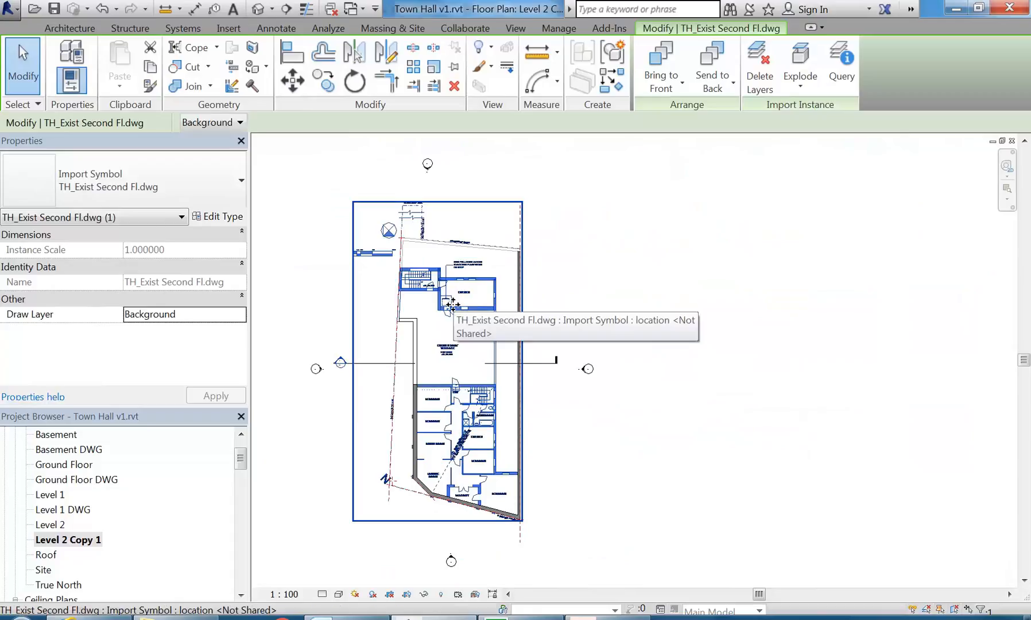
middle_click_drag(453, 305, 486, 295)
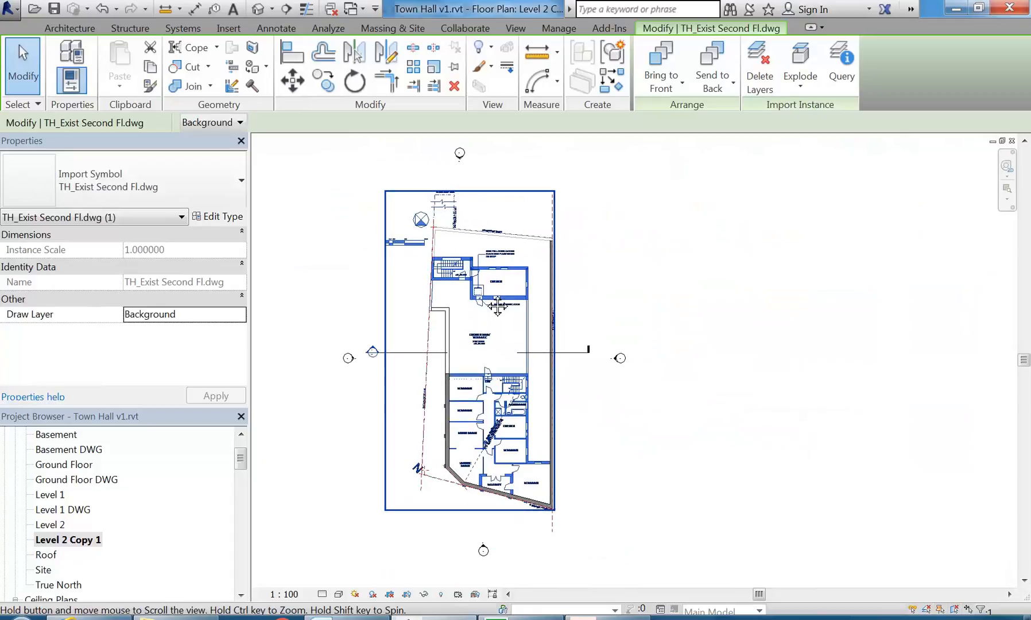
left_click(454, 68)
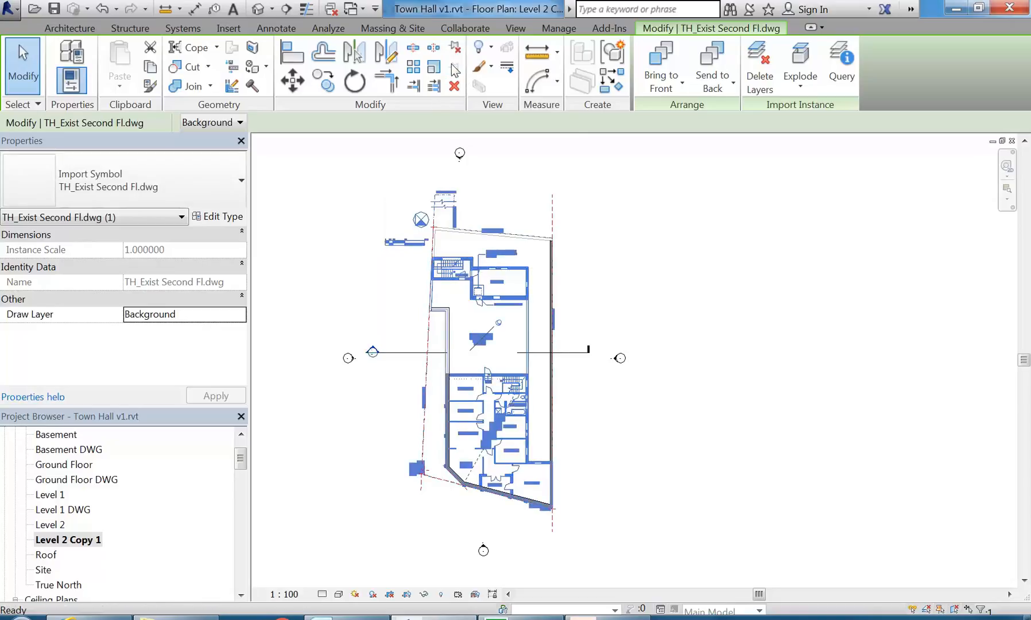
Deselect the pinned drawing and rename the Level 2 Copy 1 floor plan as Level 2 DWG
mouse_move(435, 304)
left_mouse_down()
mouse_move(635, 215)
mouse_move(728, 232)
left_mouse_up()
left_click_drag(479, 296, 692, 237)
left_click(365, 275)
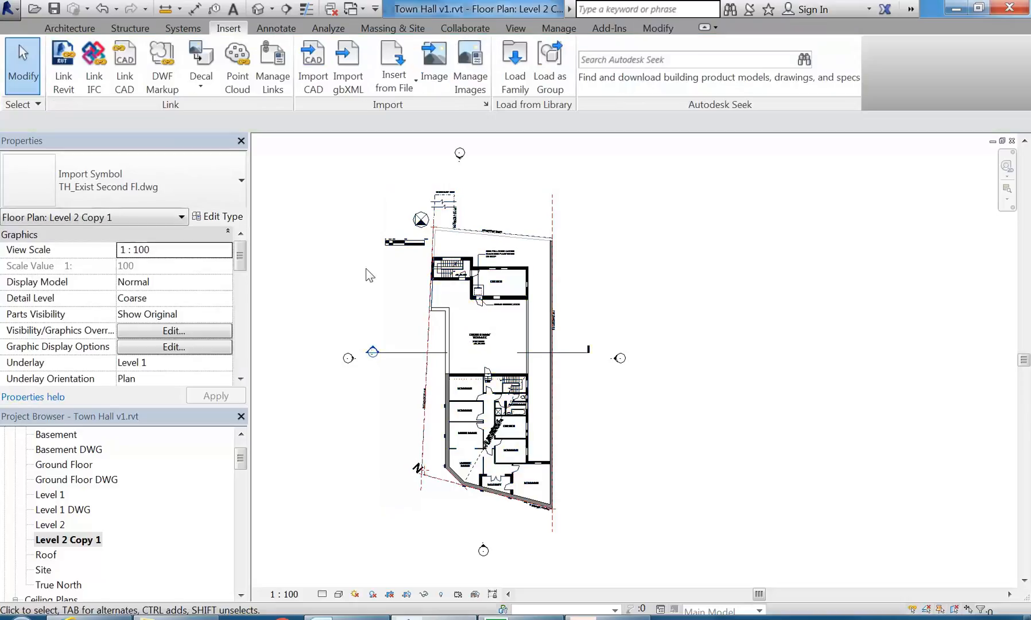
left_click(68, 540)
right_click(68, 540)
left_click(92, 453)
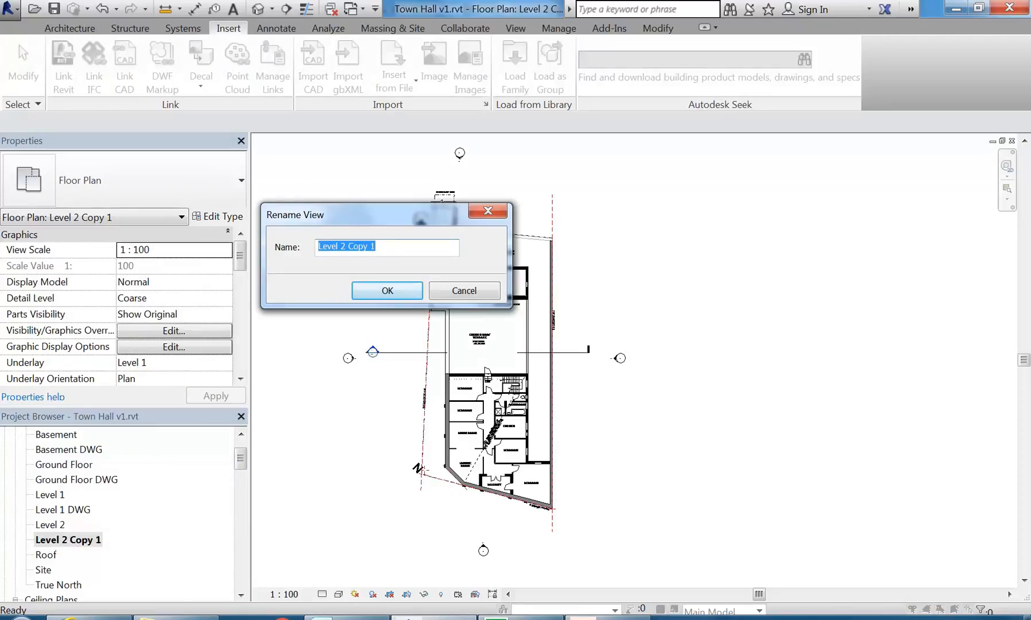
left_click_drag(377, 247, 349, 247)
type("DWG")
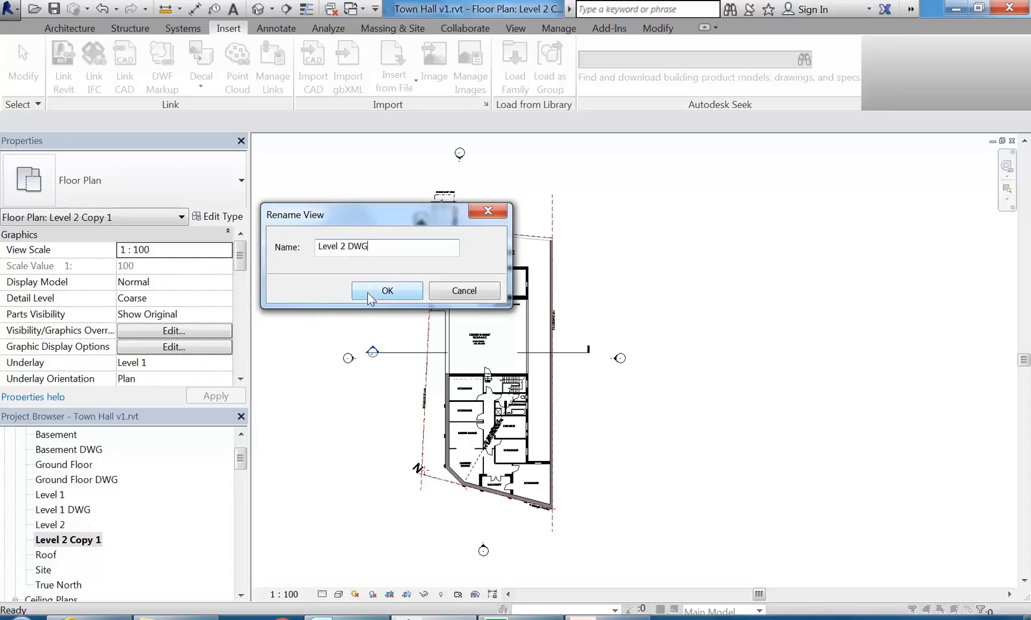
left_click(368, 292)
Examine the model walls along the boundary below the rear stair and select the short Existing 450mm return wall
scroll(366, 292, "up", 2)
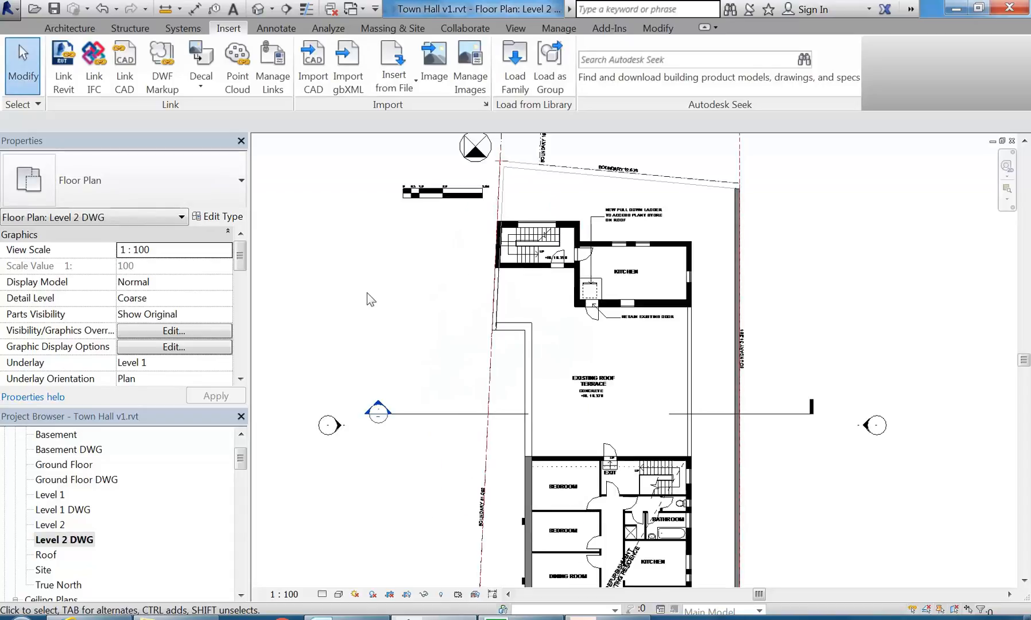
scroll(536, 271, "up", 2)
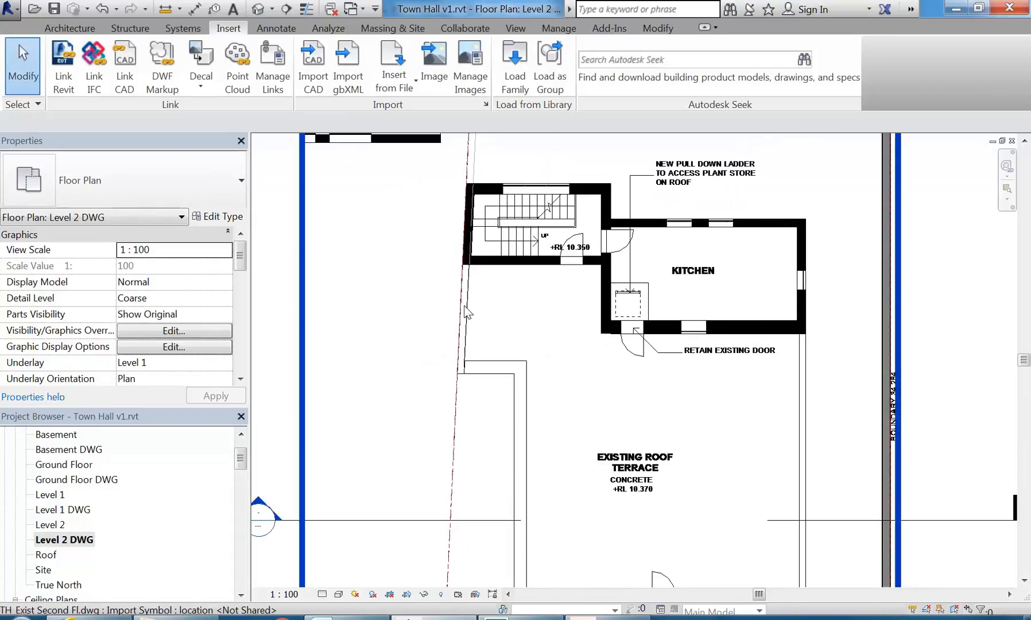
scroll(466, 311, "down", 2)
scroll(467, 312, "up", 2)
scroll(466, 322, "up", 3)
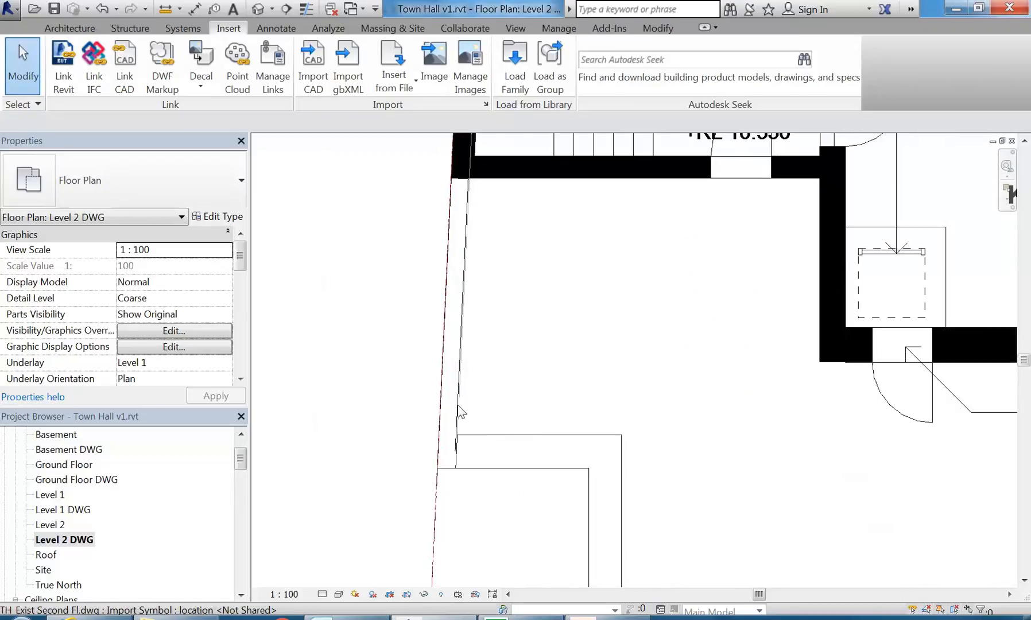
scroll(460, 410, "up", 4)
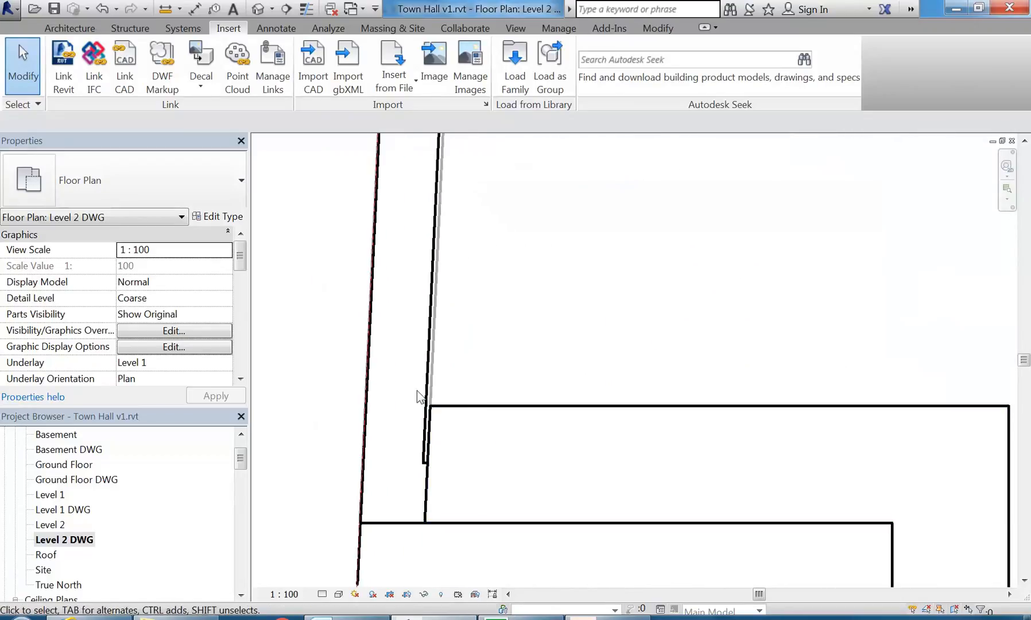
left_click(483, 409)
Compare the selected return wall with the second floor drawing around the existing roof terrace
scroll(414, 336, "down", 3)
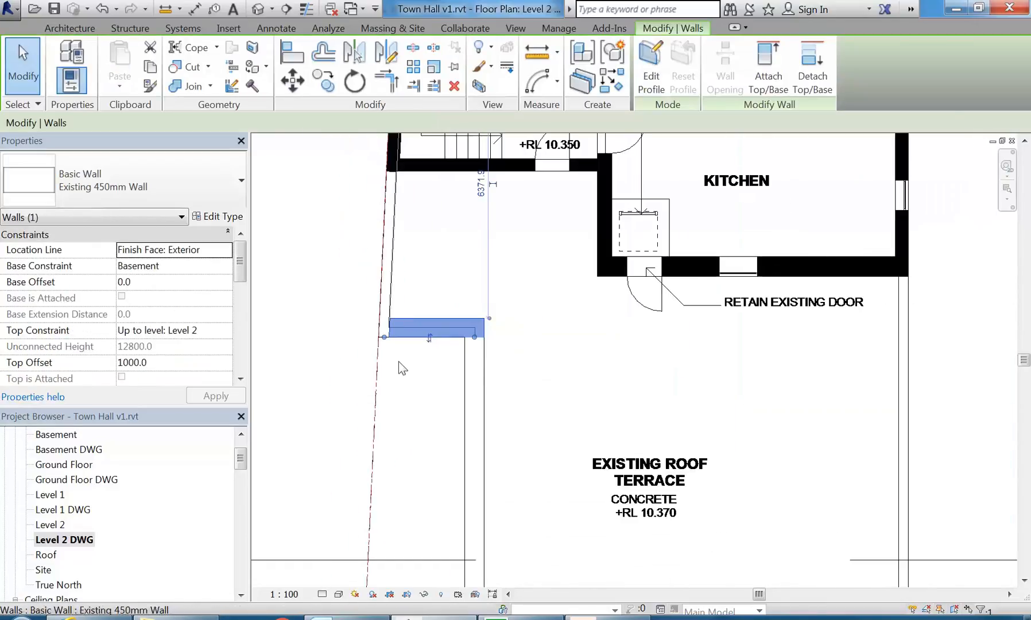
scroll(405, 316, "up", 2)
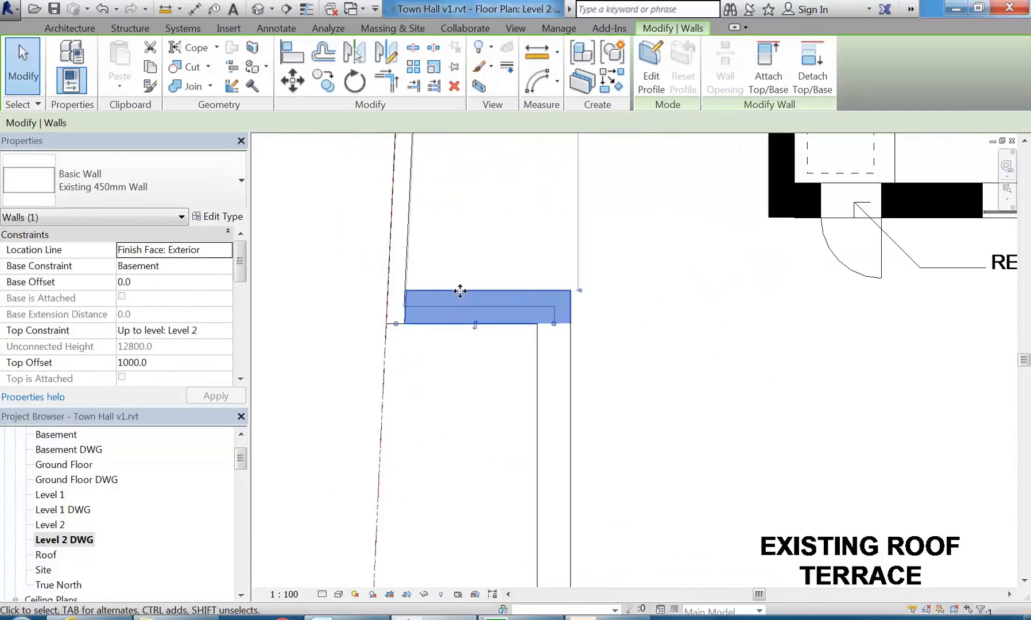
scroll(411, 374, "down", 3)
scroll(402, 356, "down", 2)
scroll(383, 346, "up", 2)
scroll(384, 346, "down", 1)
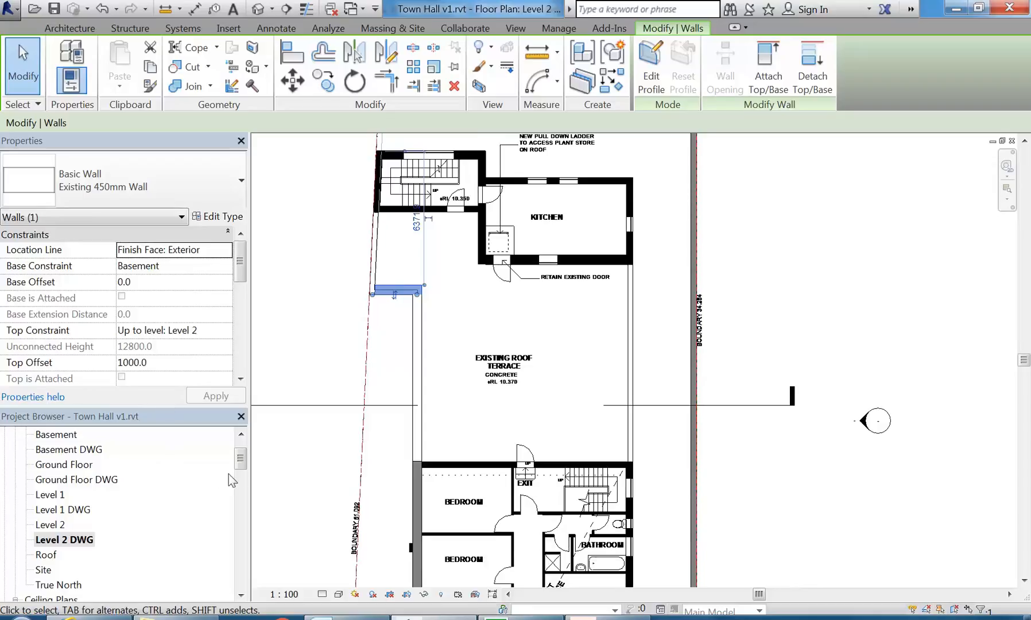
scroll(393, 306, "down", 1)
middle_click_drag(392, 304, 404, 329)
scroll(407, 329, "down", 2)
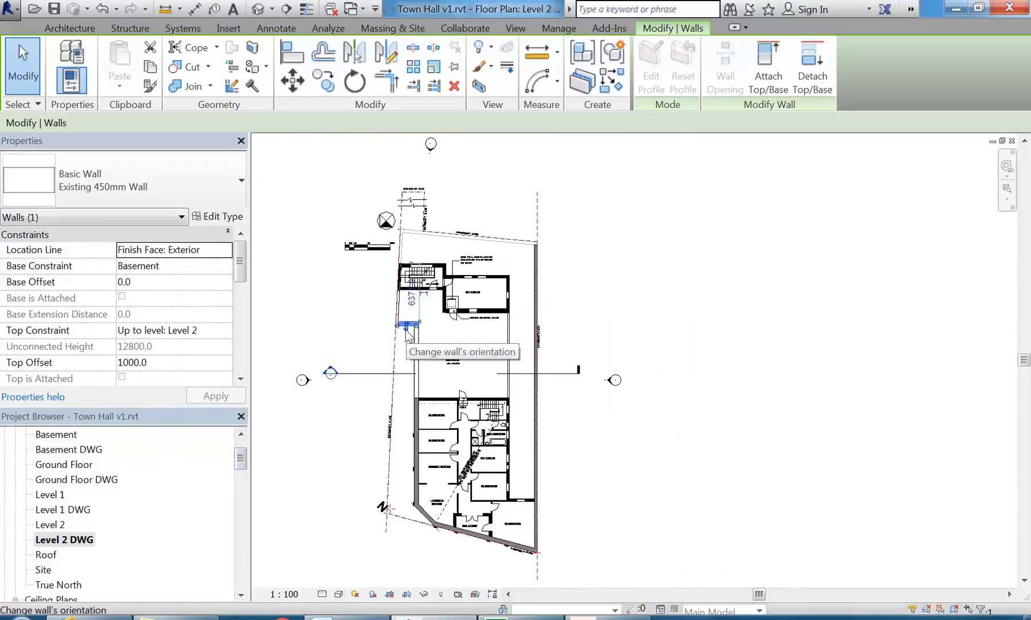
scroll(409, 333, "up", 4)
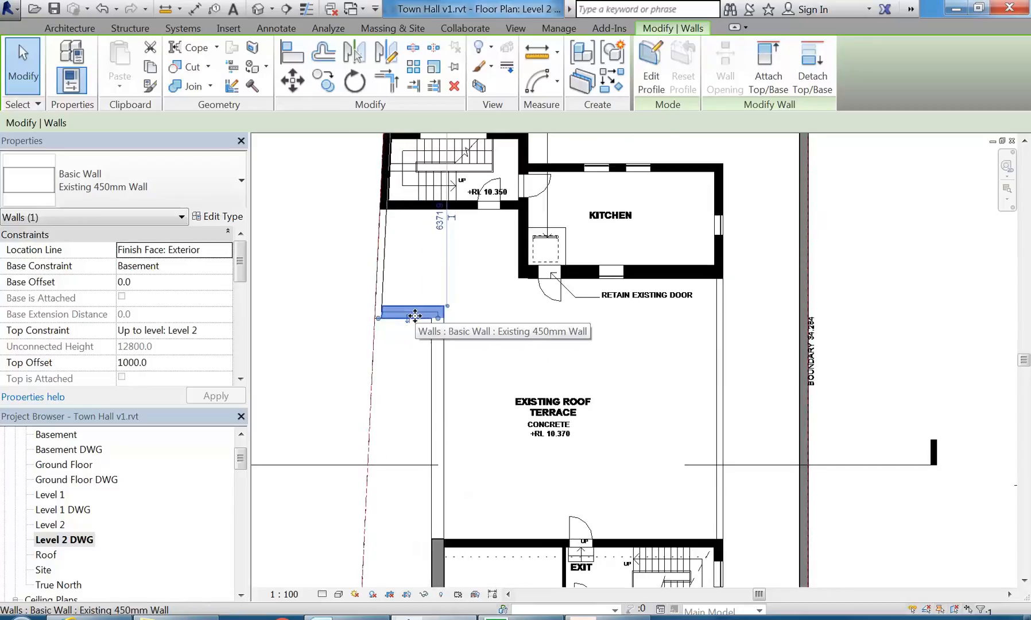
scroll(402, 365, "down", 2)
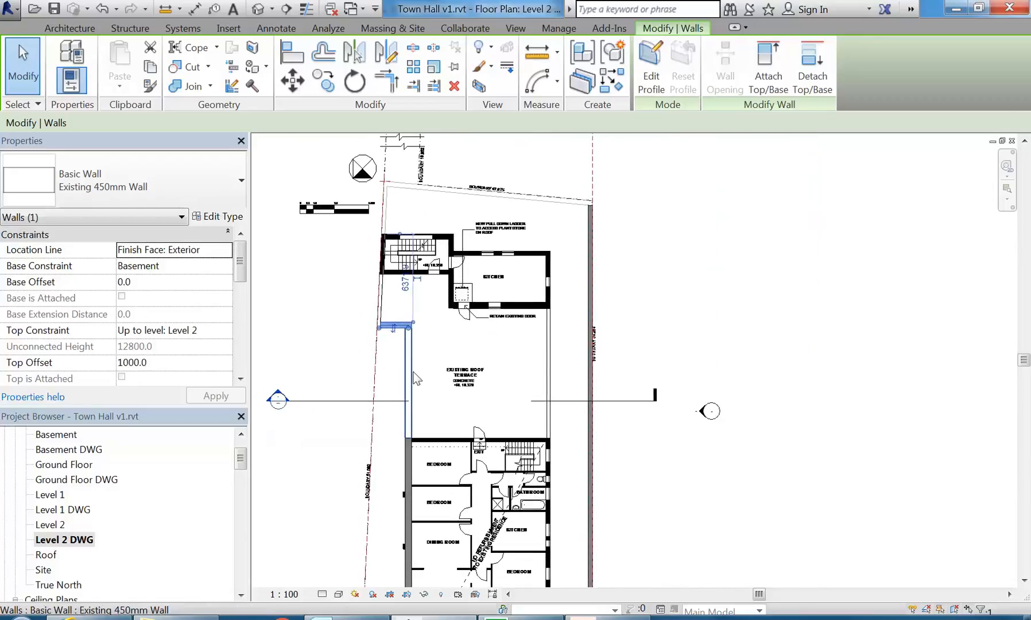
scroll(391, 338, "up", 3)
scroll(372, 309, "up", 1)
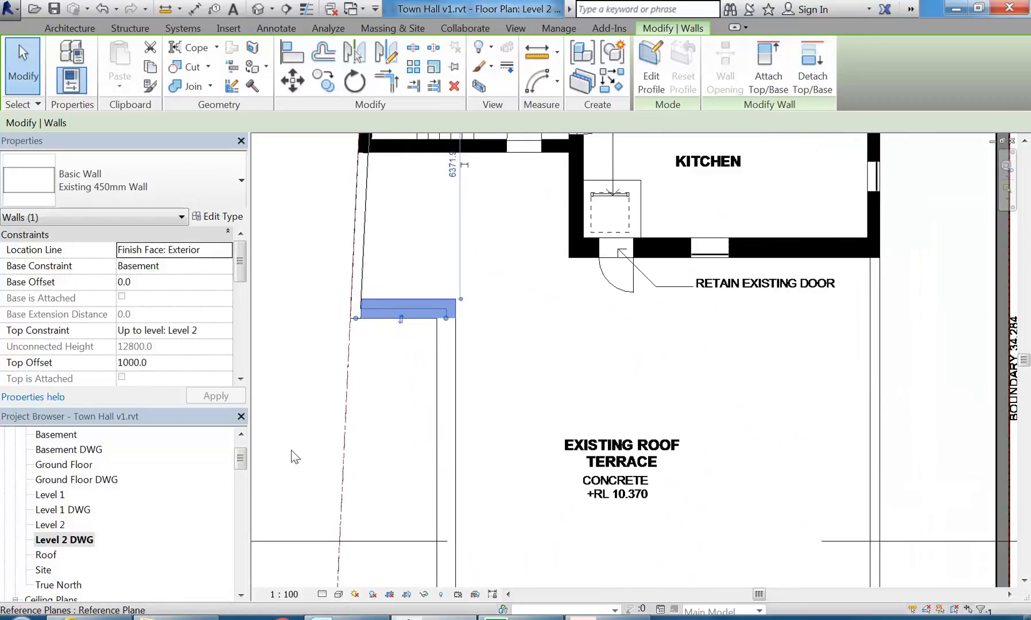
Open the Level 1 DWG plan and check the short return wall against the first floor drawing's window wall
double_click(53, 510)
scroll(457, 288, "down", 6)
middle_click_drag(471, 283, 492, 384)
middle_click_drag(489, 303, 443, 338)
scroll(442, 338, "up", 5)
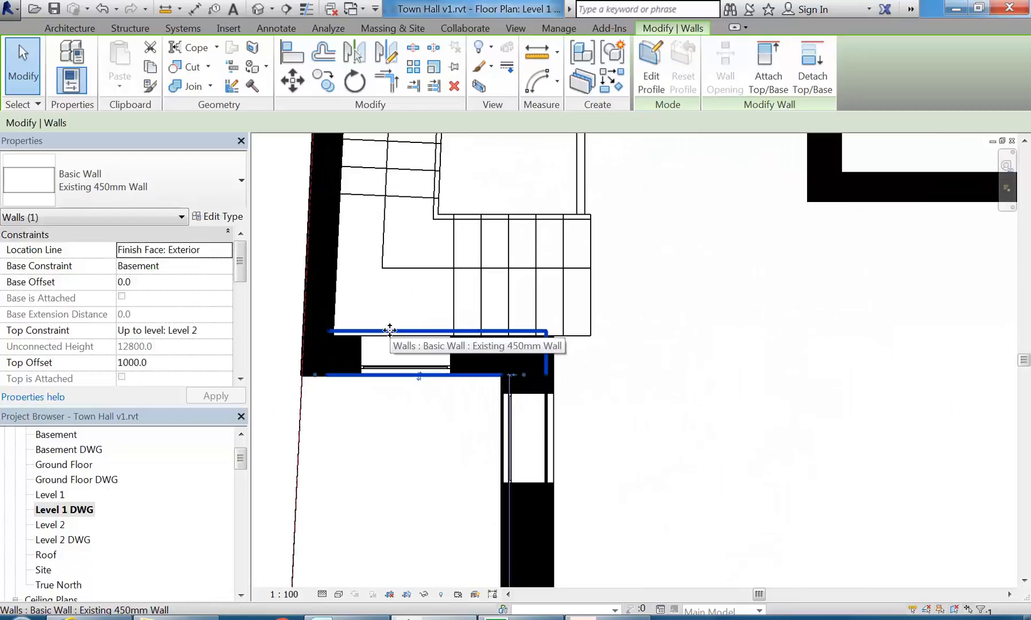
scroll(390, 330, "up", 2)
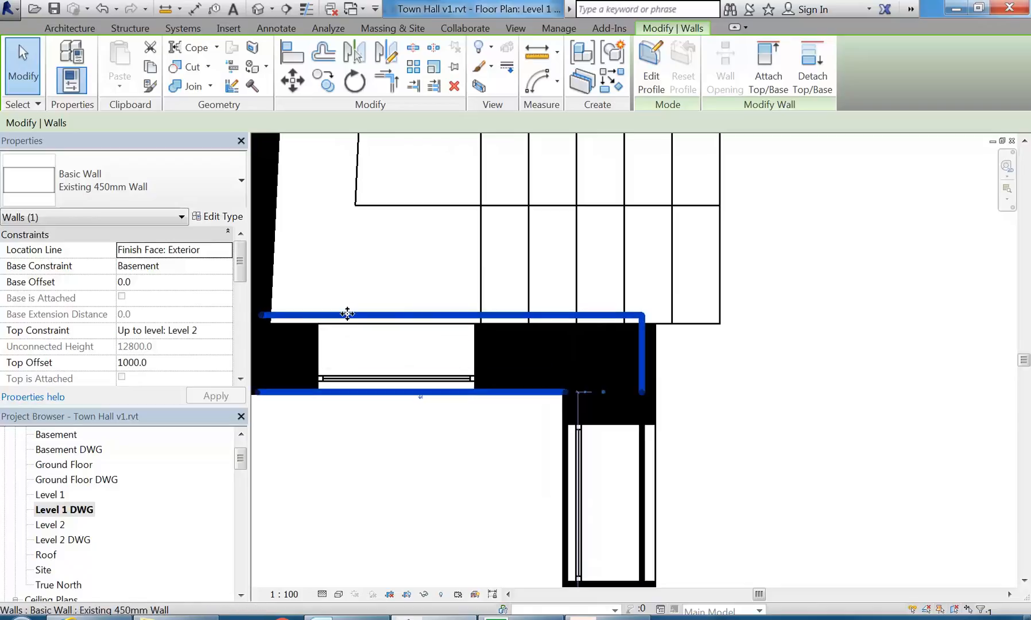
Open the Ground Floor DWG plan and compare the short return wall with the drawing between the disabled and women's WCs
double_click(72, 479)
middle_click_drag(427, 310, 565, 372)
scroll(517, 322, "down", 1)
scroll(464, 272, "down", 3)
middle_click_drag(436, 201, 621, 583)
scroll(462, 264, "up", 5)
scroll(458, 326, "up", 2)
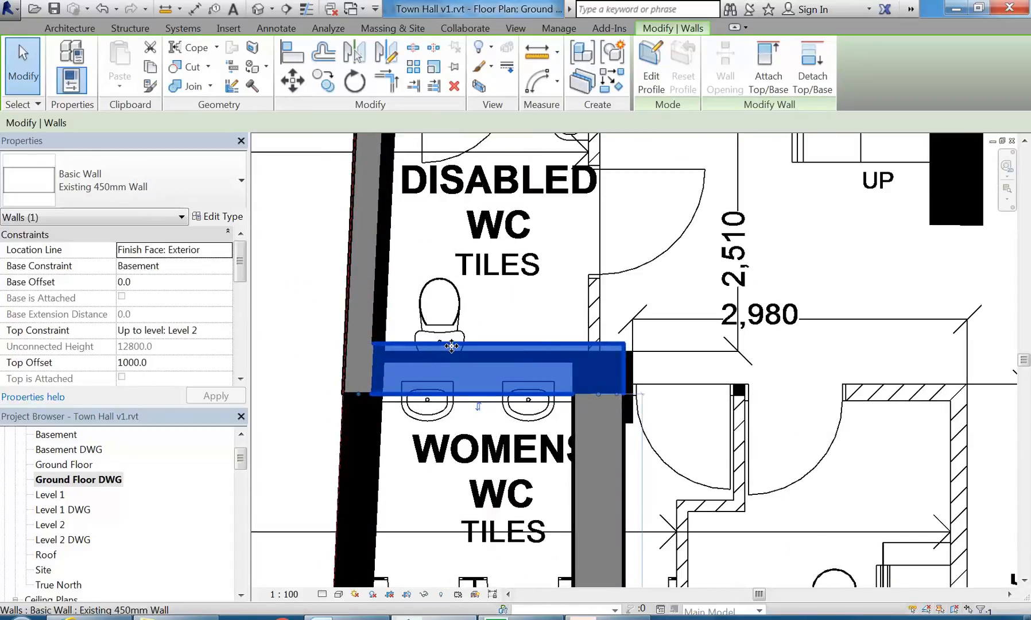
scroll(476, 367, "up", 1)
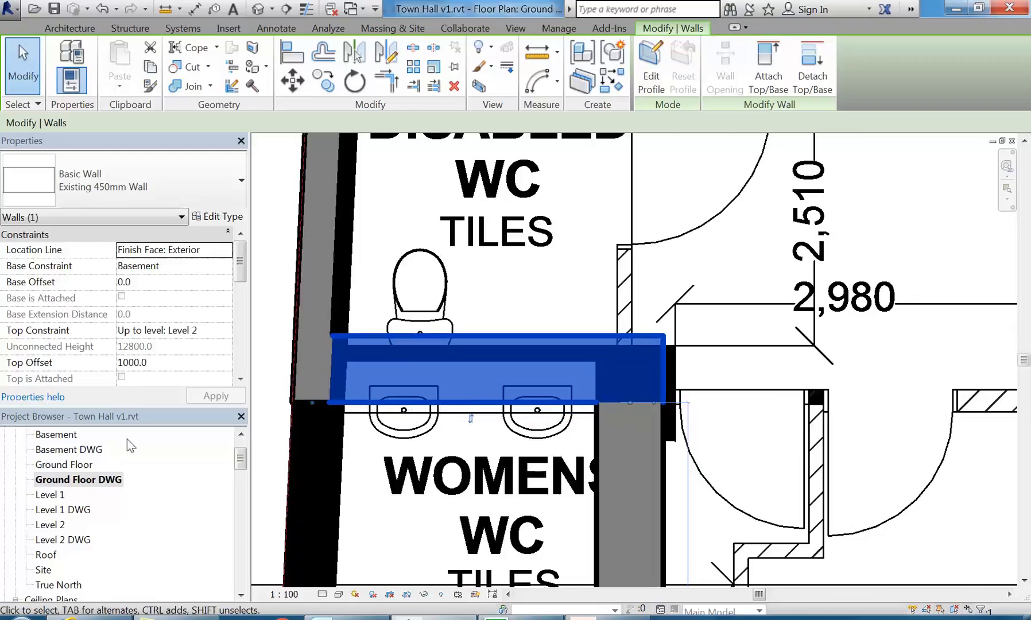
In the Basement DWG plan, set the short Existing 450mm return wall's Top Constraint to Up to level: Ground Floor
left_click(242, 436)
double_click(72, 479)
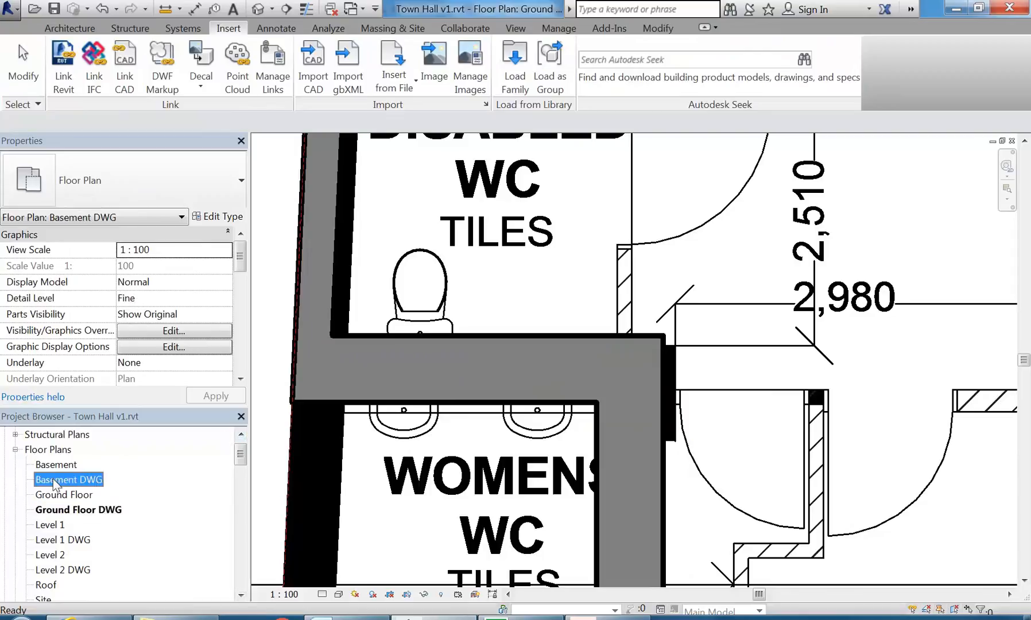
scroll(508, 303, "up", 8)
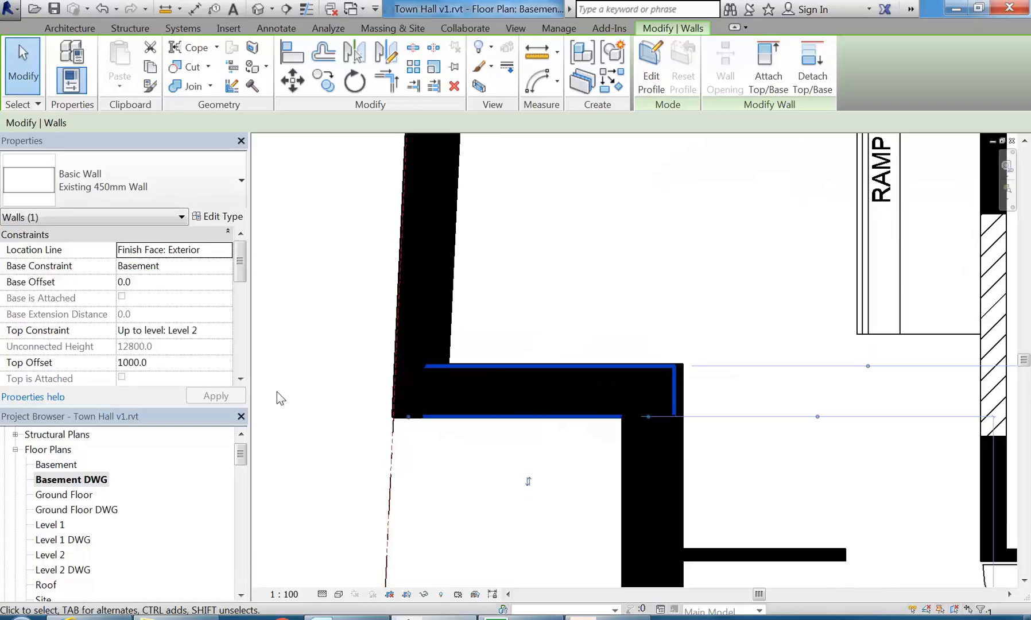
left_click(178, 330)
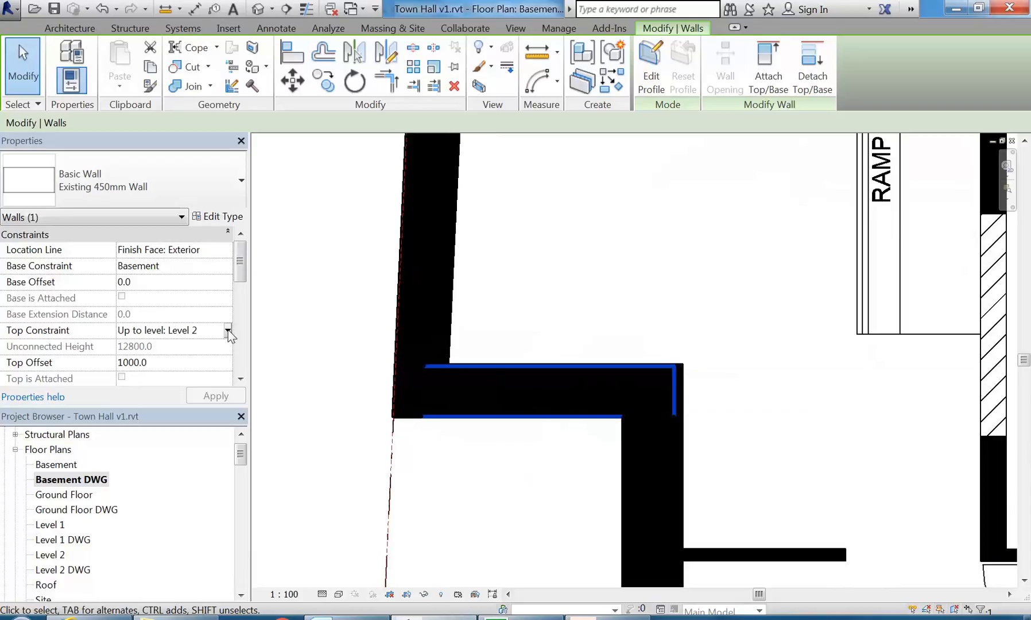
left_click(227, 331)
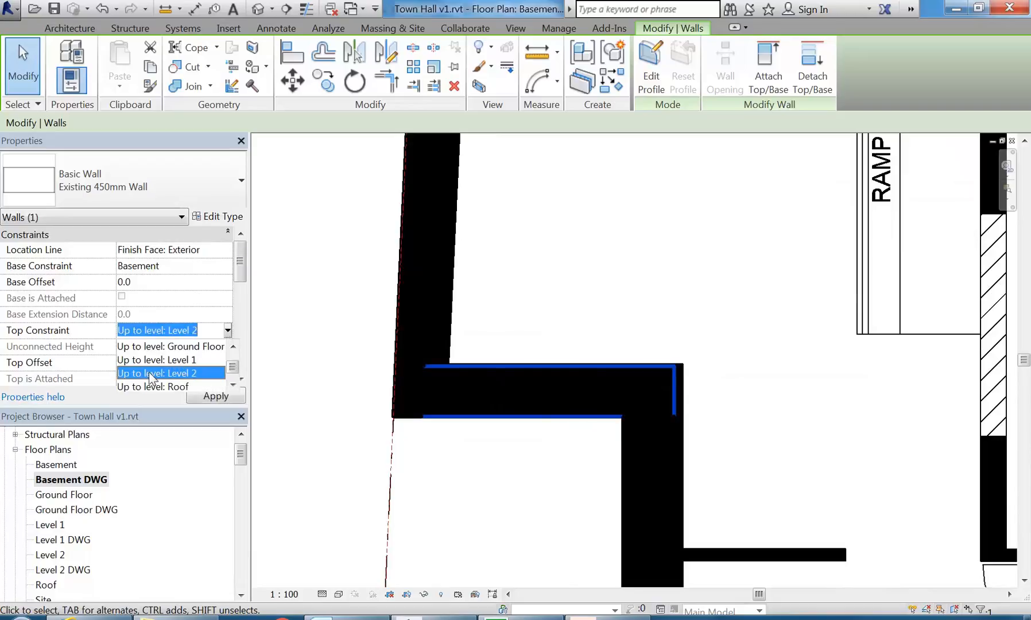
left_click(232, 348)
left_click(233, 347)
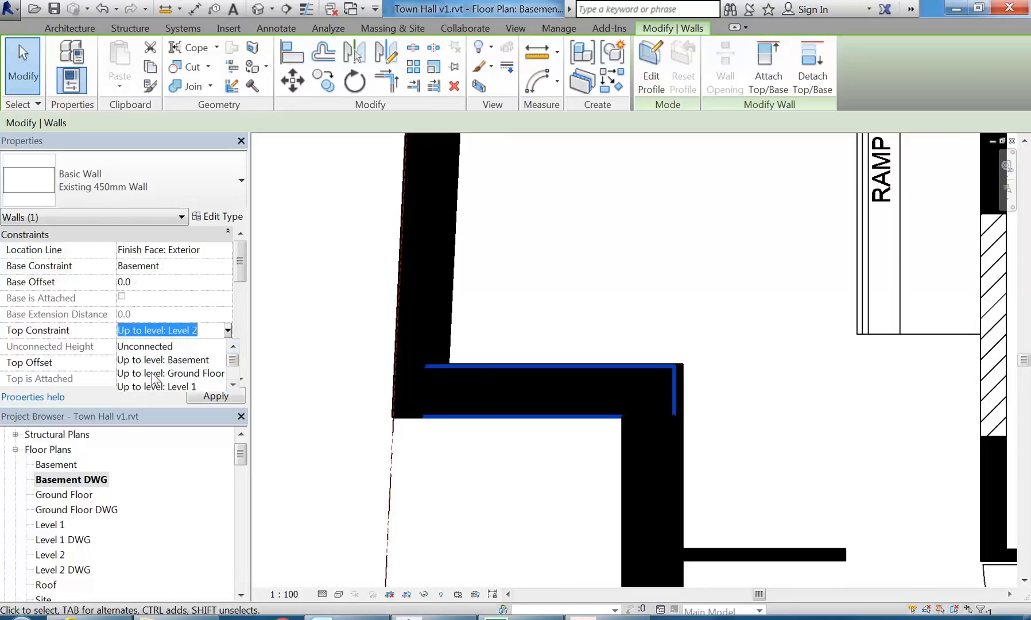
left_click(151, 374)
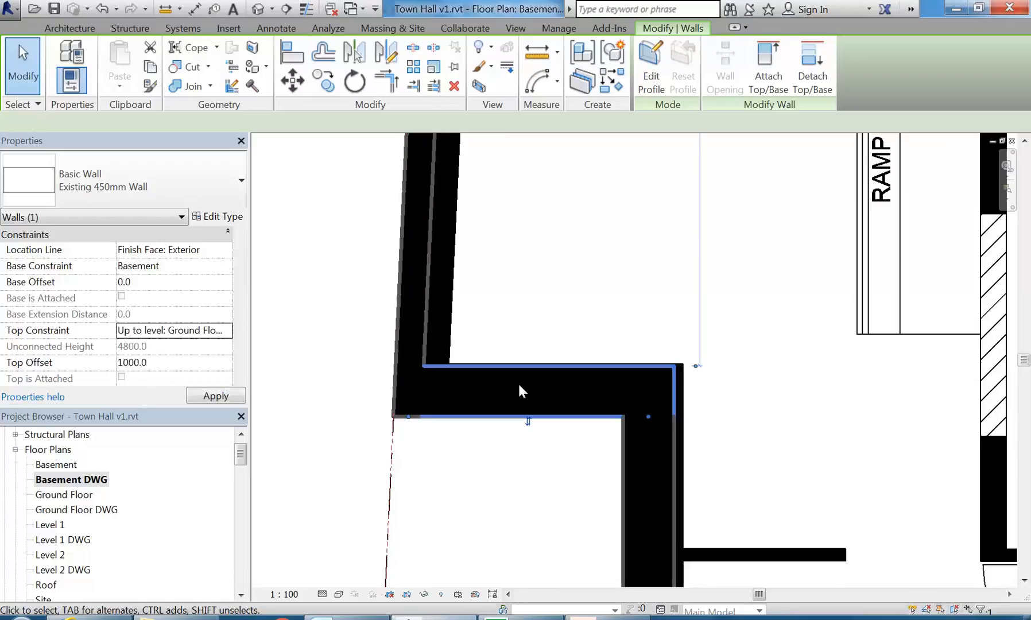
left_click(383, 301)
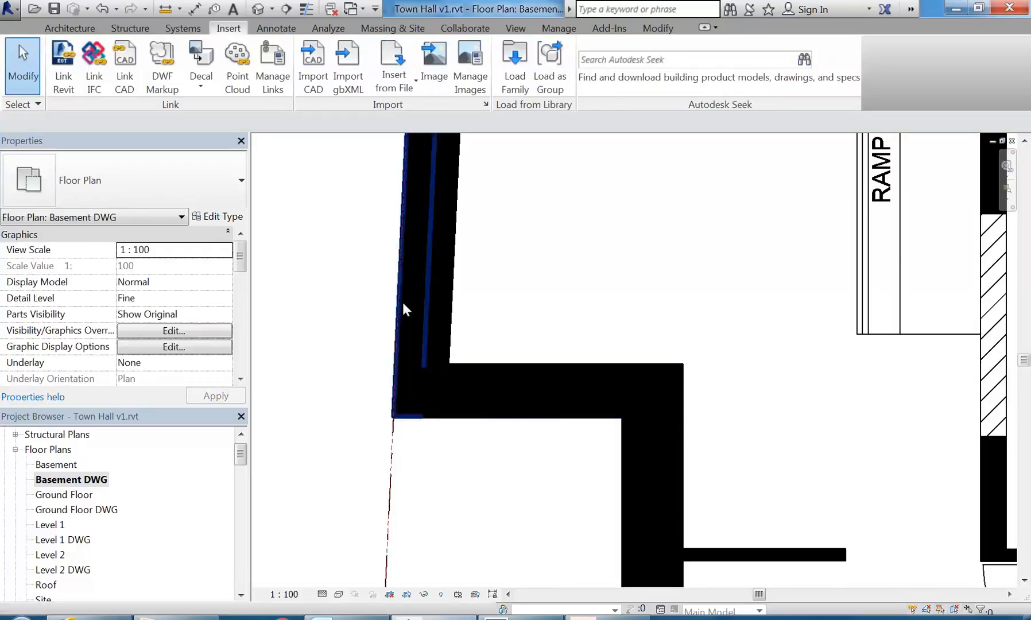
Open the 3D view, select the short return wall and inspect its height against the adjoining walls
left_click(258, 9)
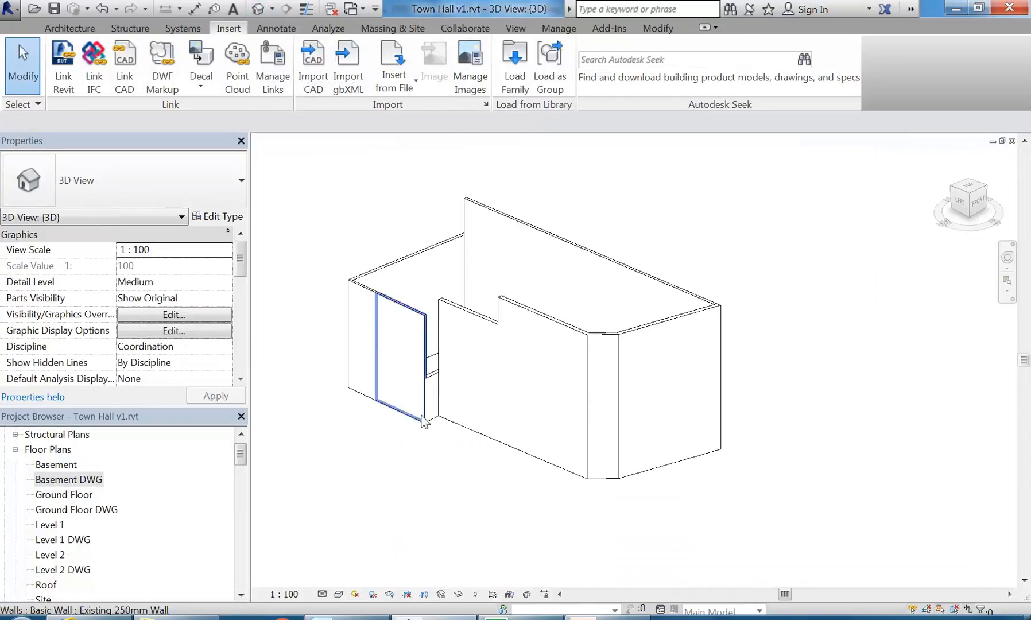
scroll(424, 422, "up", 4)
left_click(405, 349)
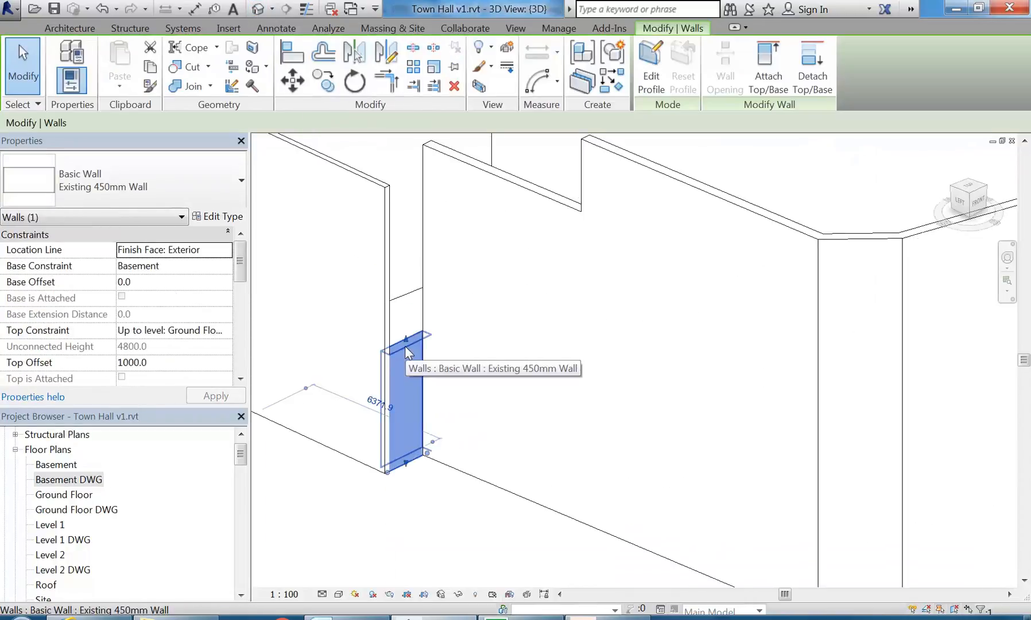
scroll(443, 337, "up", 3)
middle_click_drag(405, 347, 460, 409)
scroll(445, 338, "down", 6)
scroll(460, 409, "up", 2)
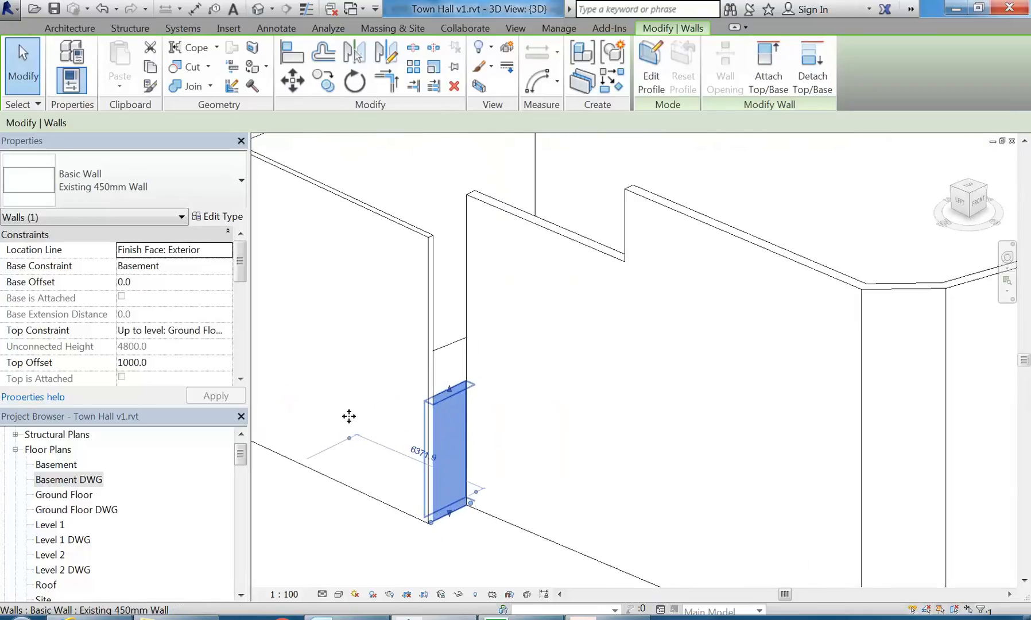
Return to the Basement DWG plan and copy the selected short 450mm return wall to the clipboard
double_click(68, 480)
mouse_move(469, 345)
middle_mouse_down()
mouse_move(433, 318)
mouse_move(467, 348)
middle_mouse_up()
scroll(447, 358, "up", 1)
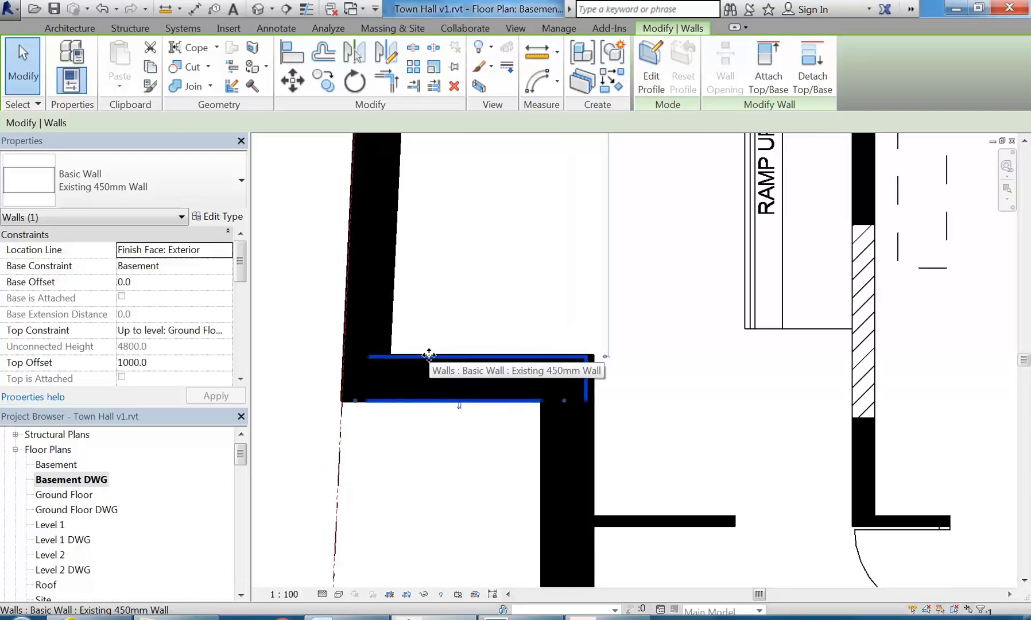
scroll(429, 355, "down", 5)
scroll(433, 359, "up", 4)
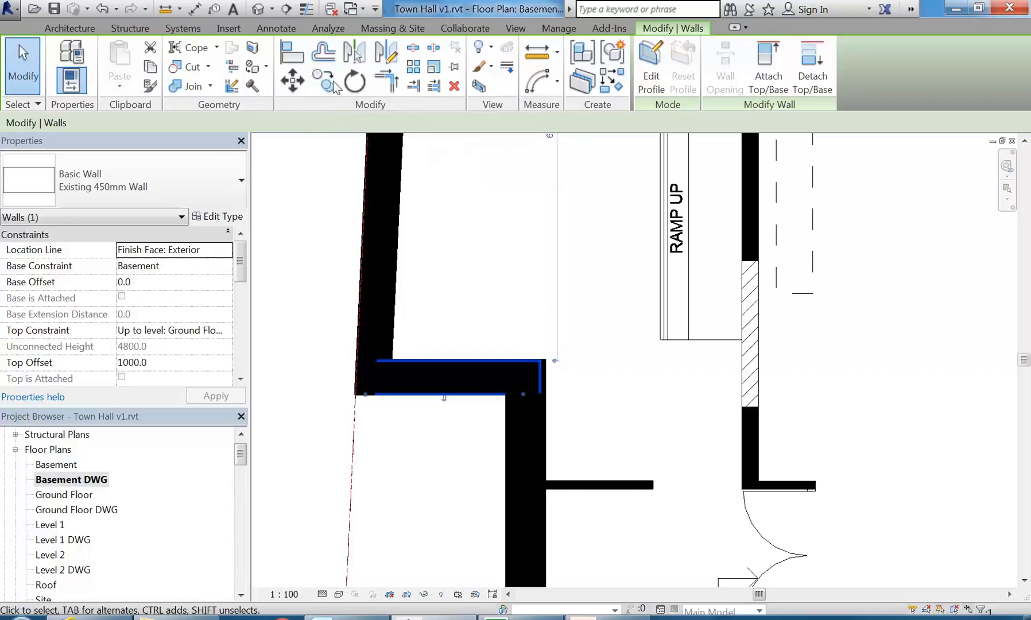
left_click(150, 68)
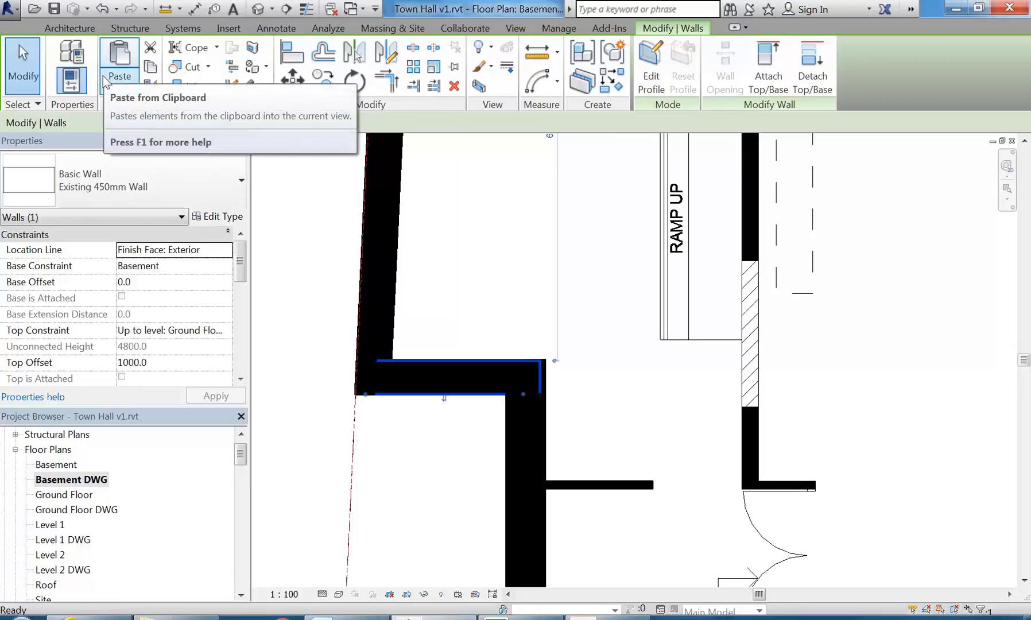
Inspect the short return wall in the Ground Floor plan and in the Ground Floor DWG plan beside the WCs
double_click(62, 495)
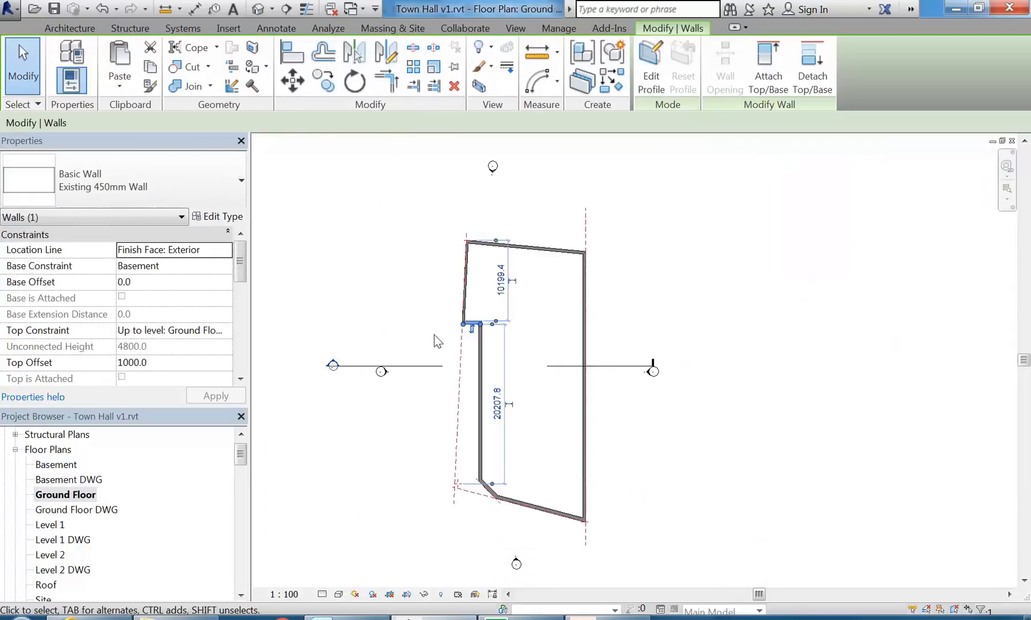
scroll(408, 345, "up", 5)
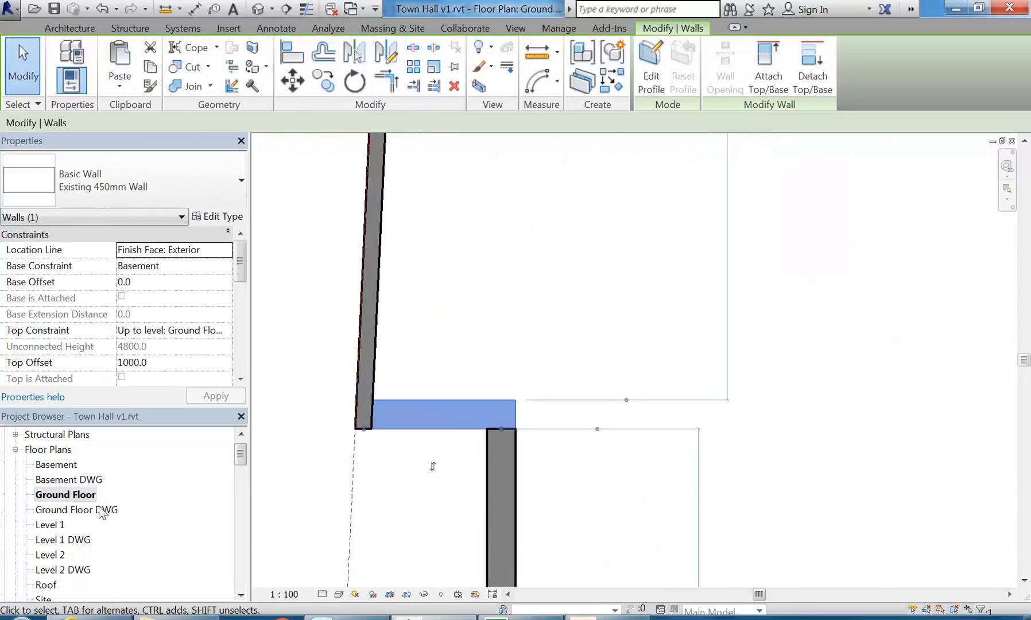
double_click(102, 510)
middle_click_drag(466, 344, 519, 330)
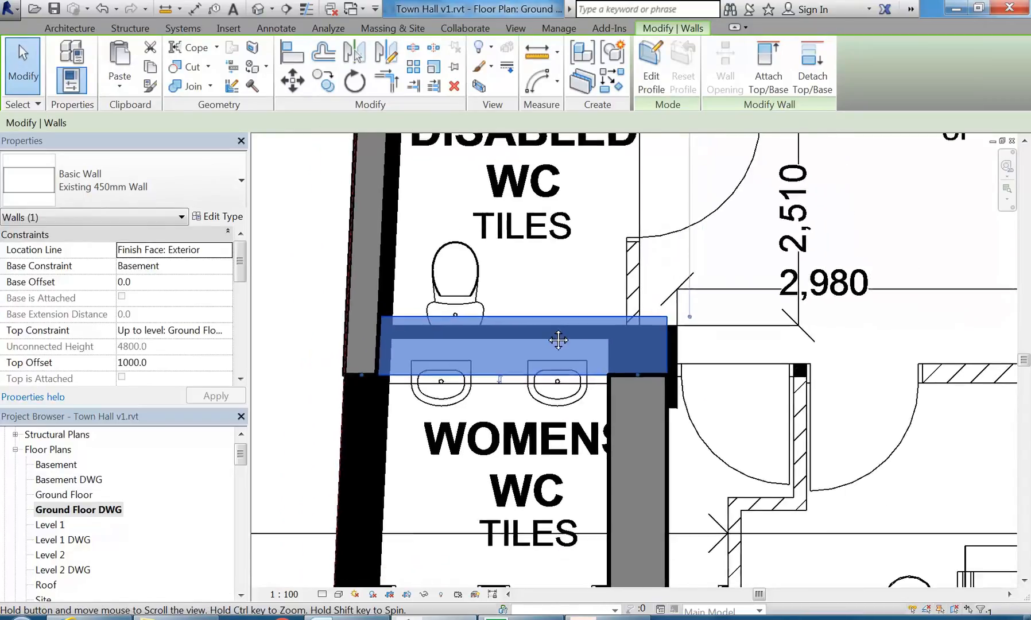
left_click(343, 278)
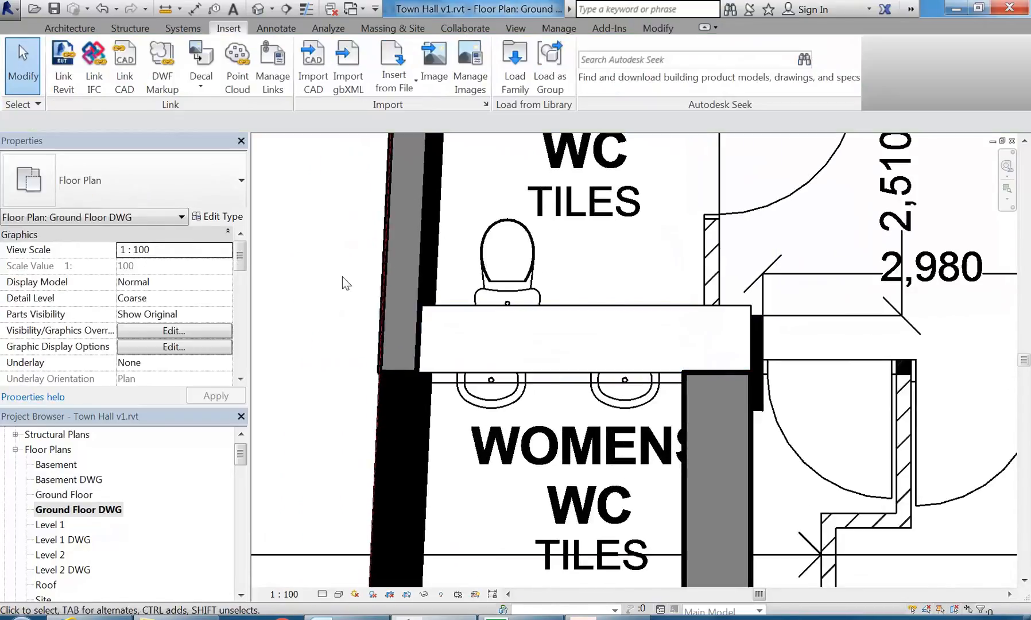
Inspect the short 450mm return wall and the adjoining 250mm outer wall against the Ground Floor DWG beside the WCs
left_click(575, 309)
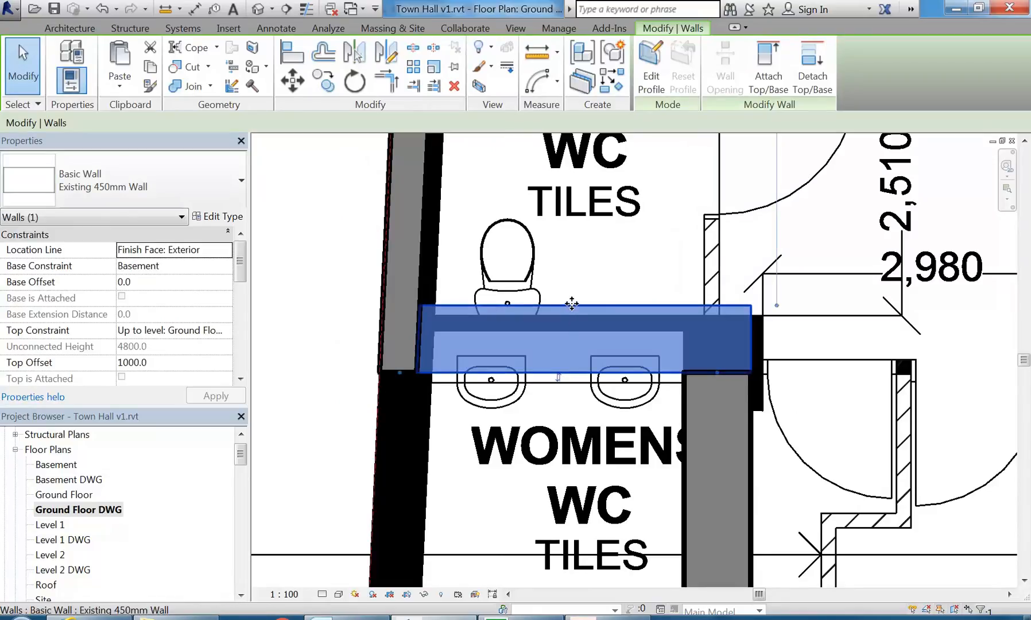
left_click(353, 292)
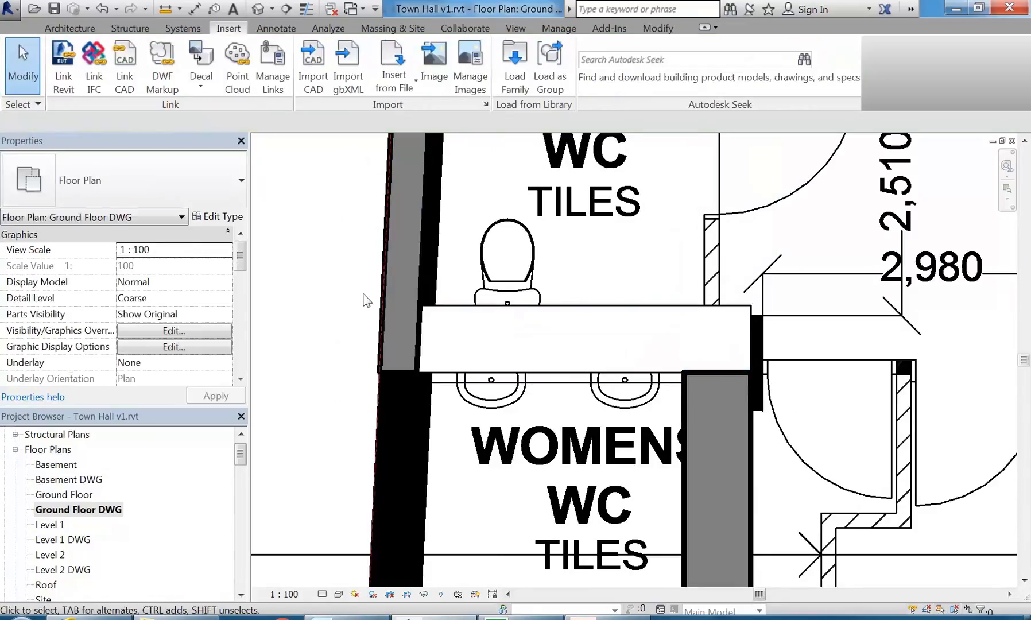
left_click(484, 306)
left_click(338, 266)
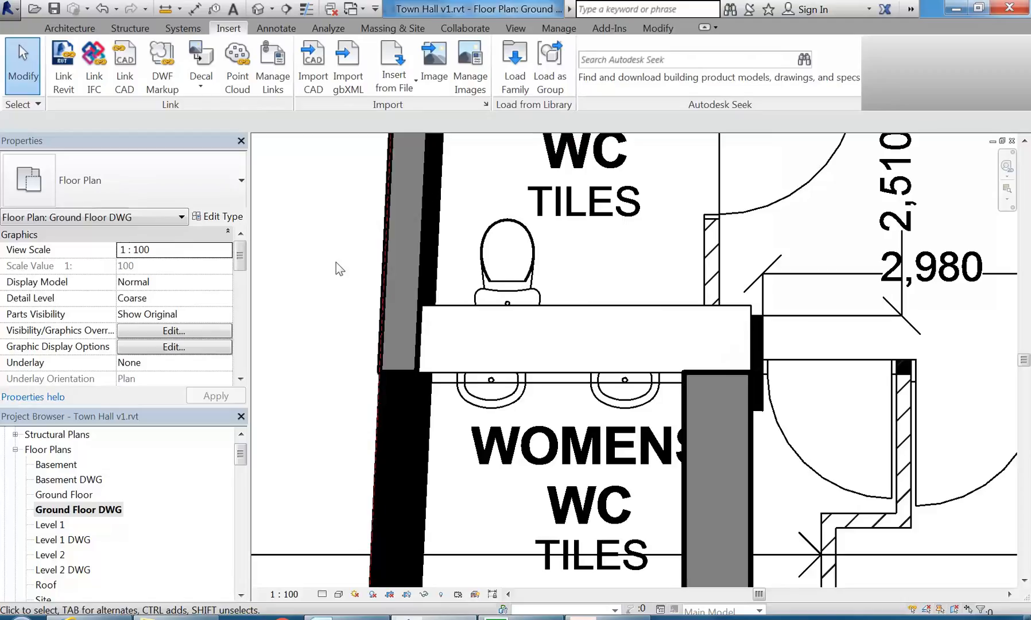
scroll(487, 220, "down", 3)
scroll(474, 250, "up", 1)
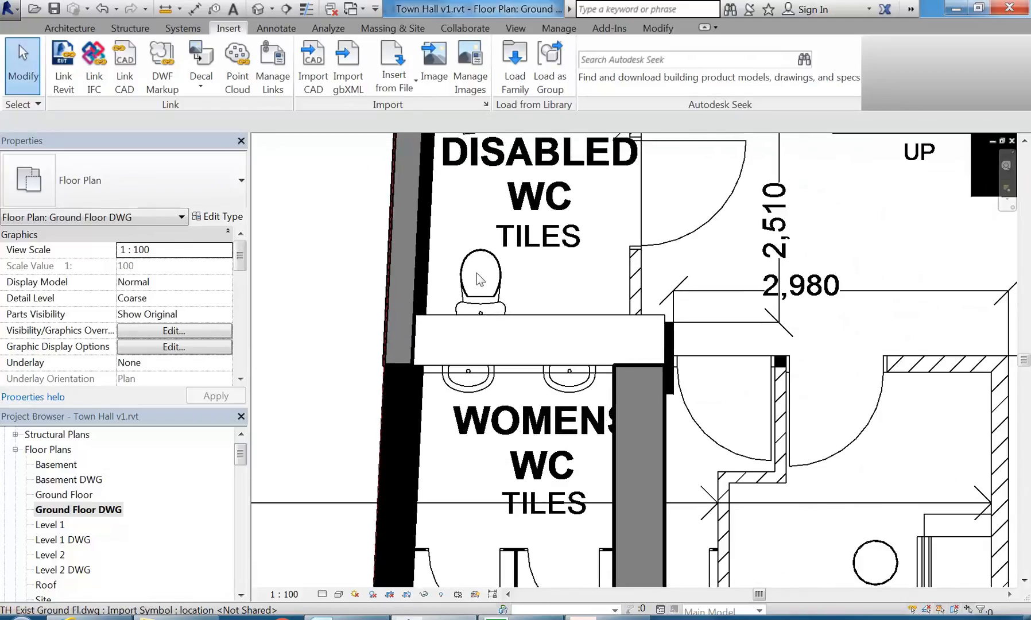
middle_click_drag(502, 287, 505, 340)
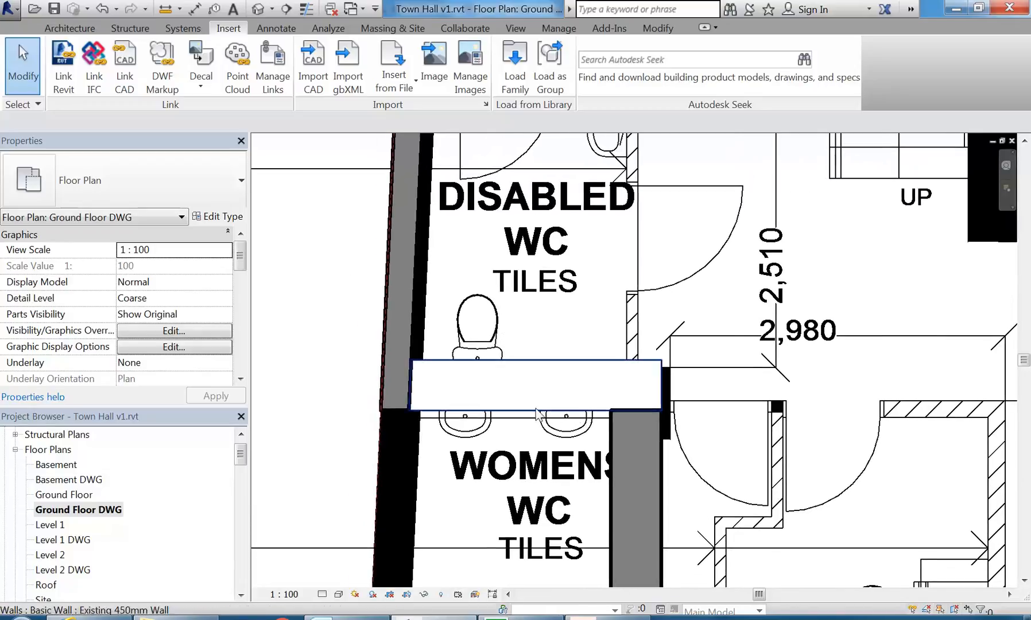
left_click(416, 291)
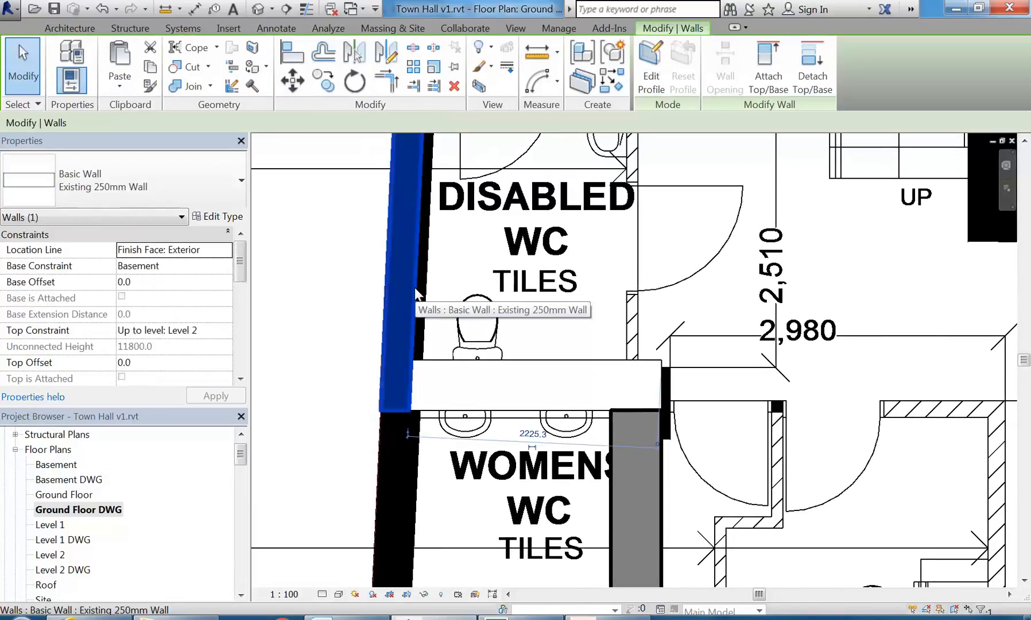
left_click(302, 317)
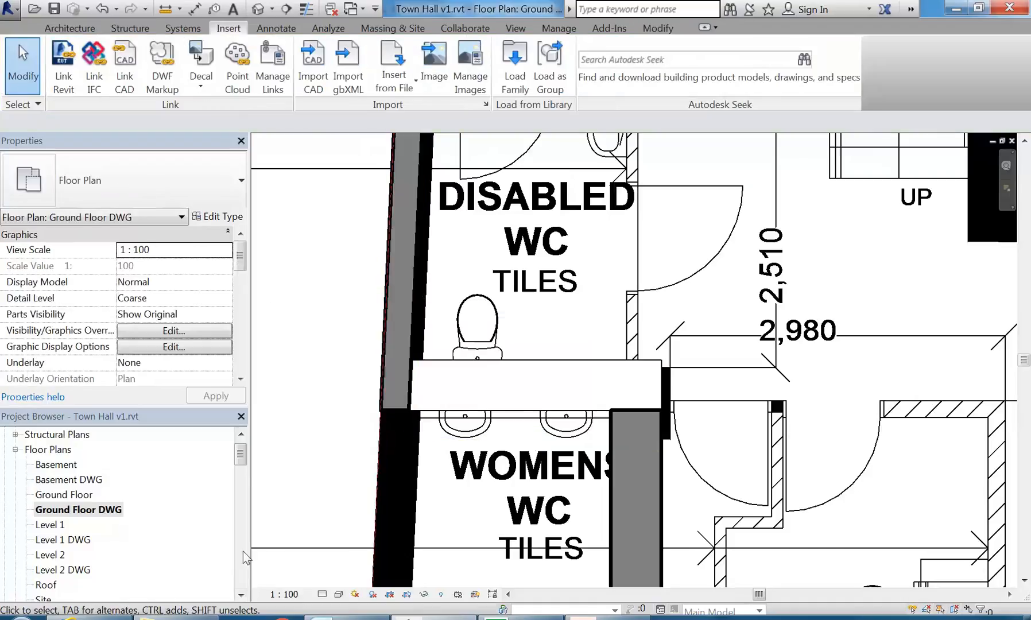
Set the Ground Floor DWG plan's visual style to Wireframe and its detail level to Fine
left_click(322, 594)
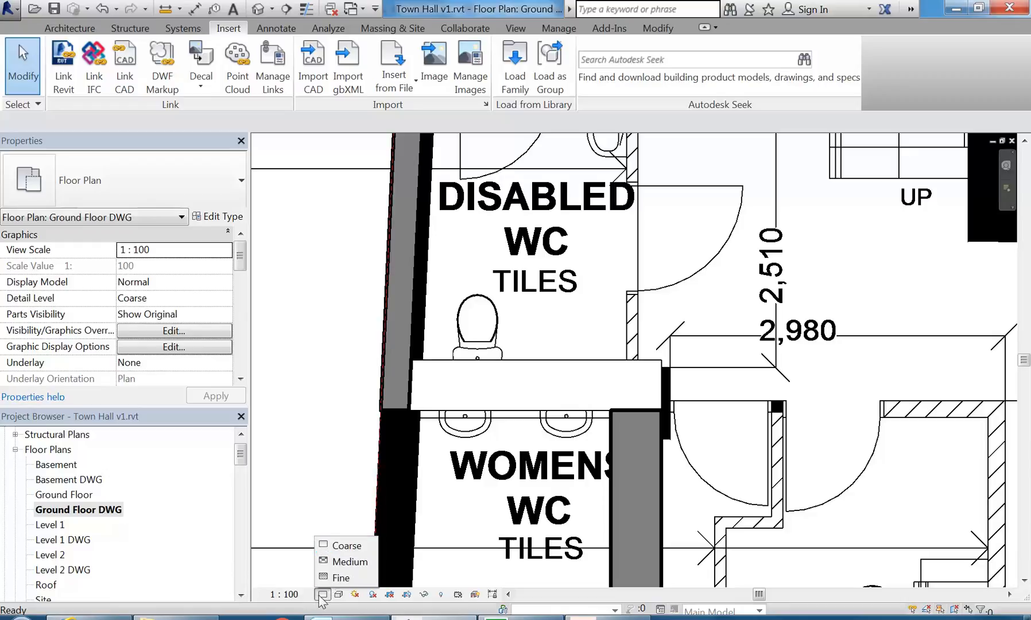
left_click(339, 595)
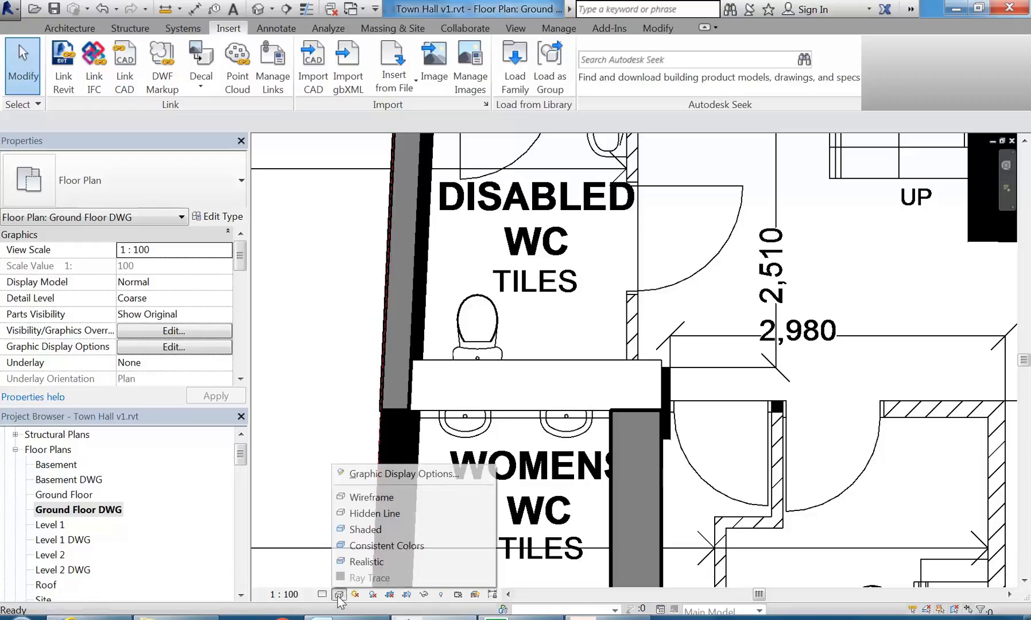
left_click(356, 497)
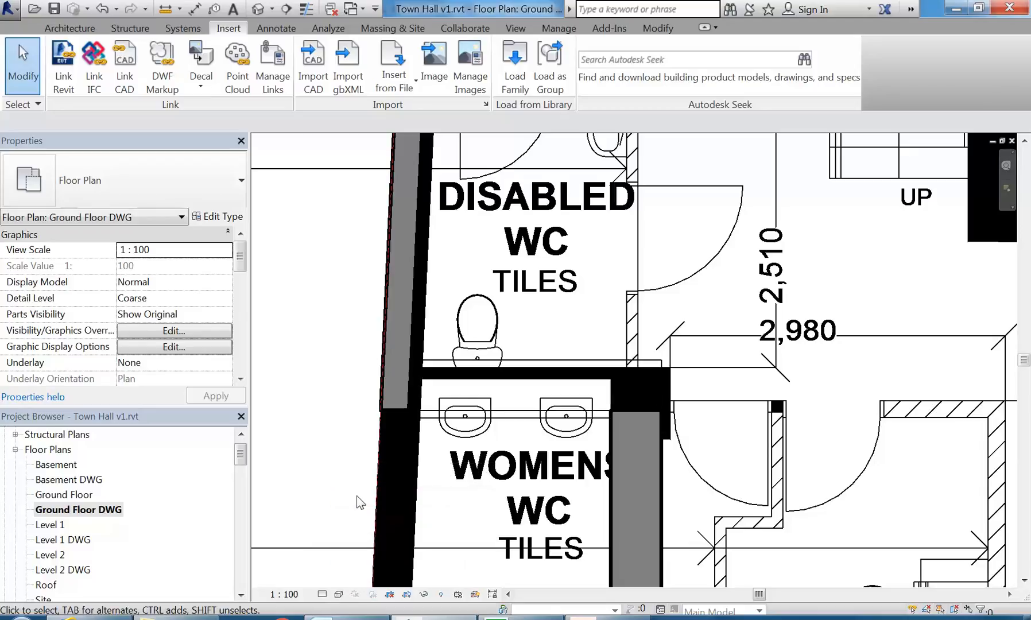
scroll(442, 421, "up", 1)
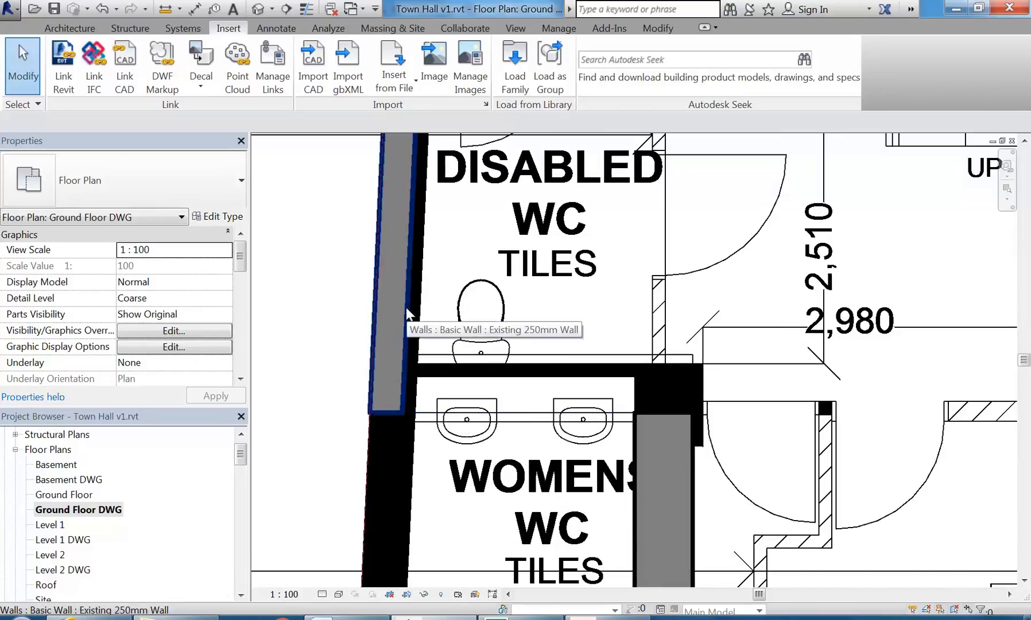
left_click(322, 594)
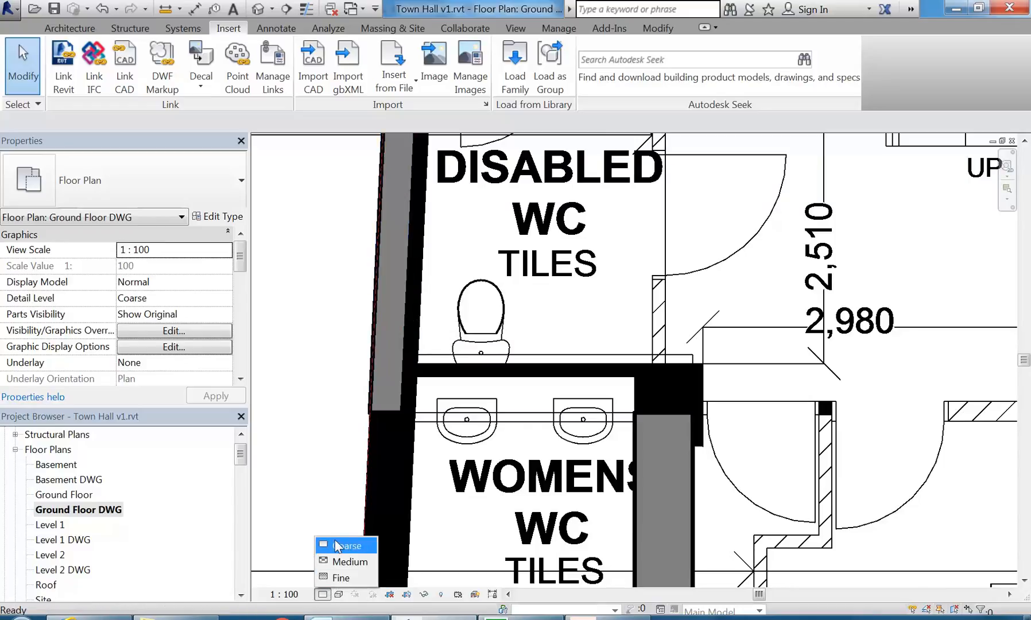
left_click(330, 578)
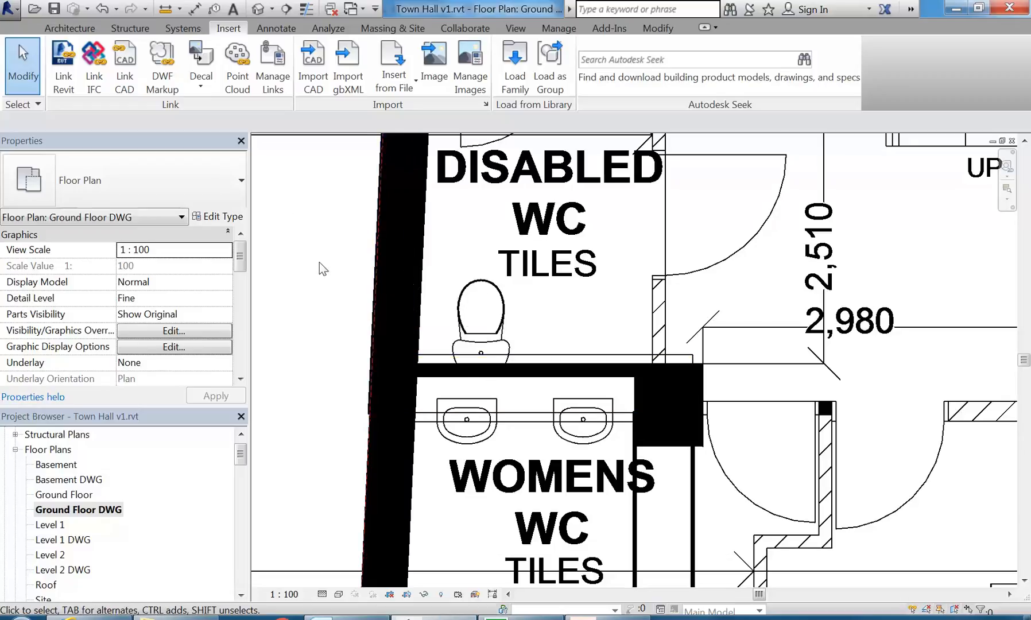
Switch to AutoCAD, check which layer the solid wall fill in TH_Exist Second Fl.dwg is on, and return to Revit
left_click(600, 618)
scroll(379, 330, "up", 10)
mouse_move(584, 405)
middle_mouse_down()
mouse_move(430, 359)
mouse_move(473, 352)
middle_mouse_up()
scroll(472, 352, "up", 4)
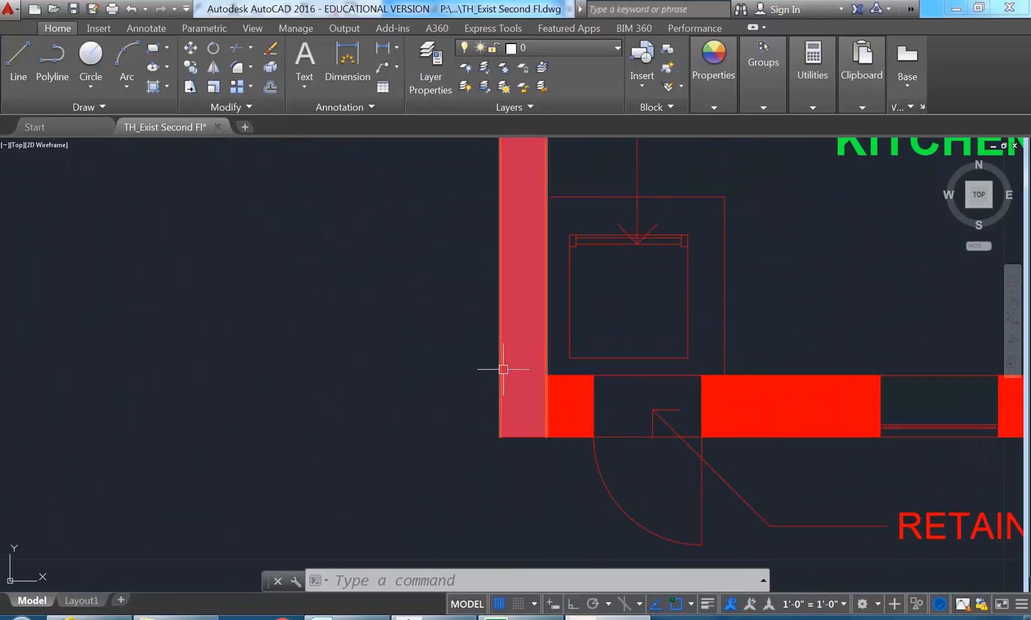
left_click(504, 370)
left_click(565, 49)
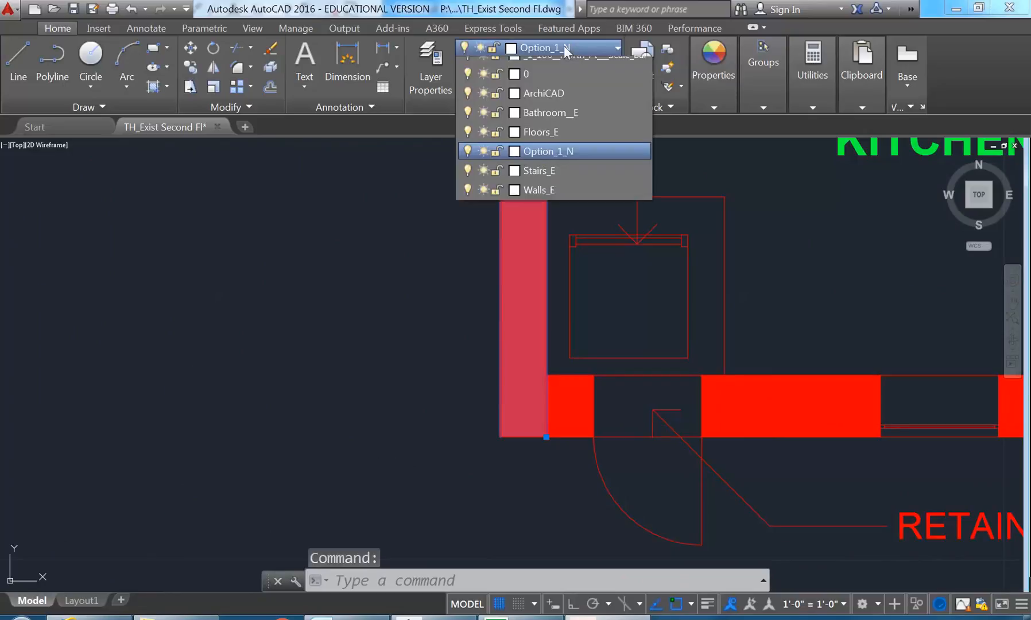
key("Escape")
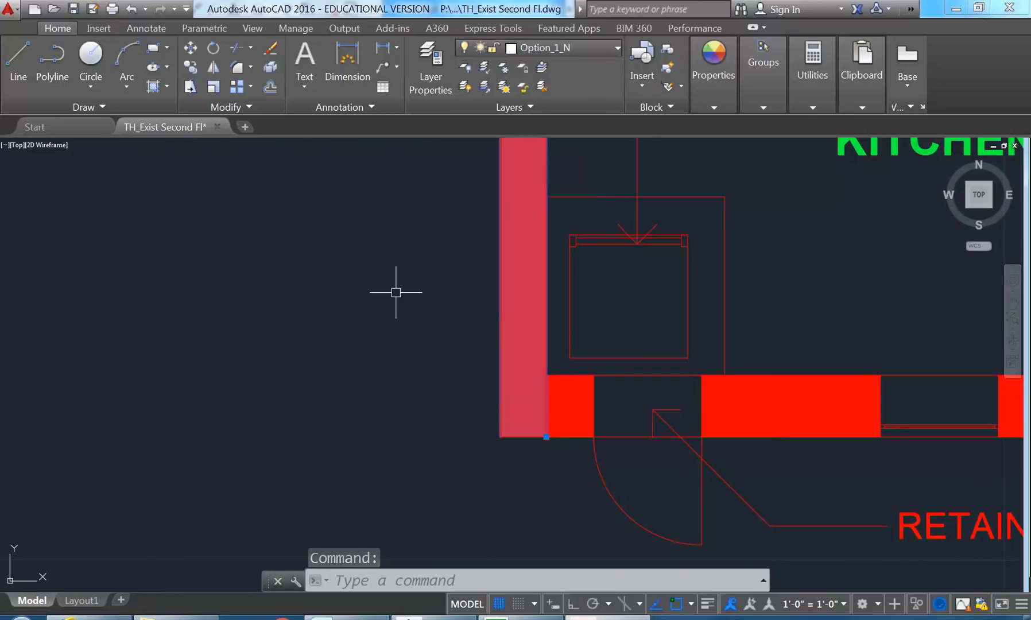
key("Escape")
key("Escape")
left_click(964, 6)
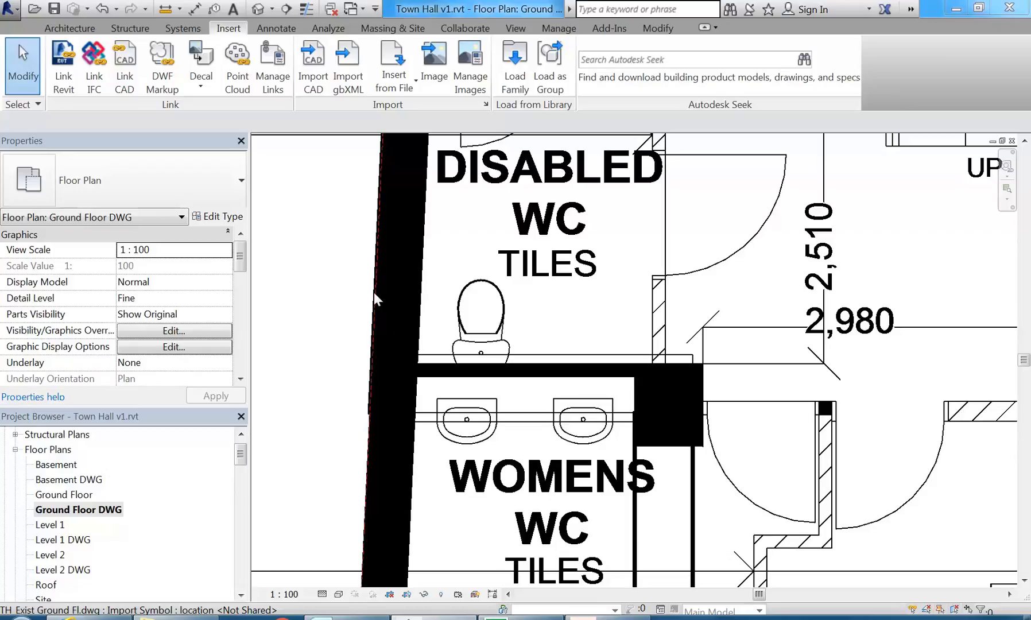
Check the 250mm outer wall beside the Disabled WC and set the Ground Floor DWG plan's detail level to Coarse
scroll(402, 488, "down", 1)
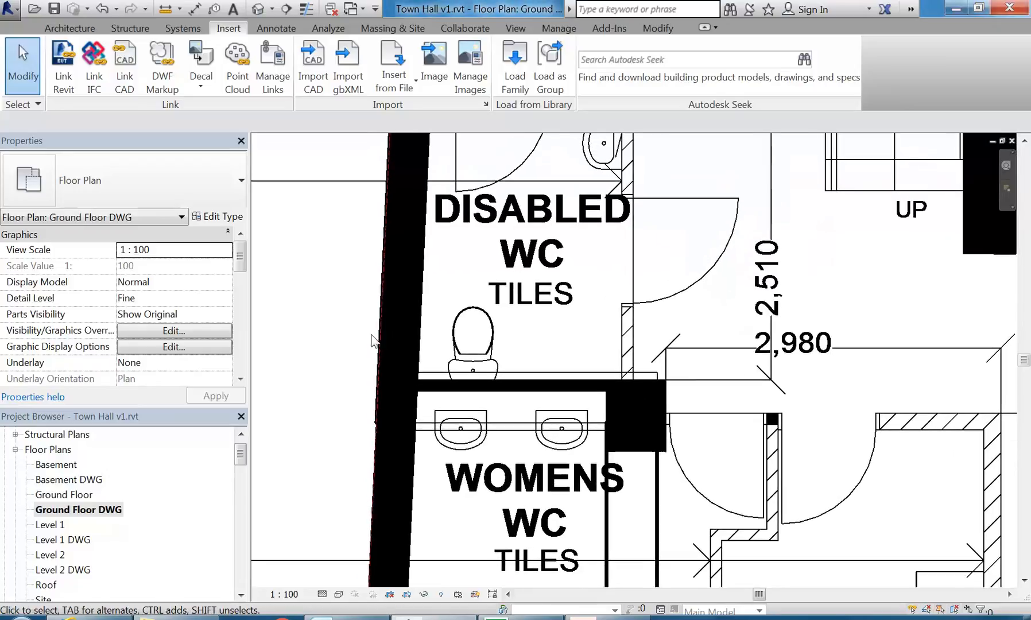
left_click(411, 320)
scroll(524, 339, "up", 2)
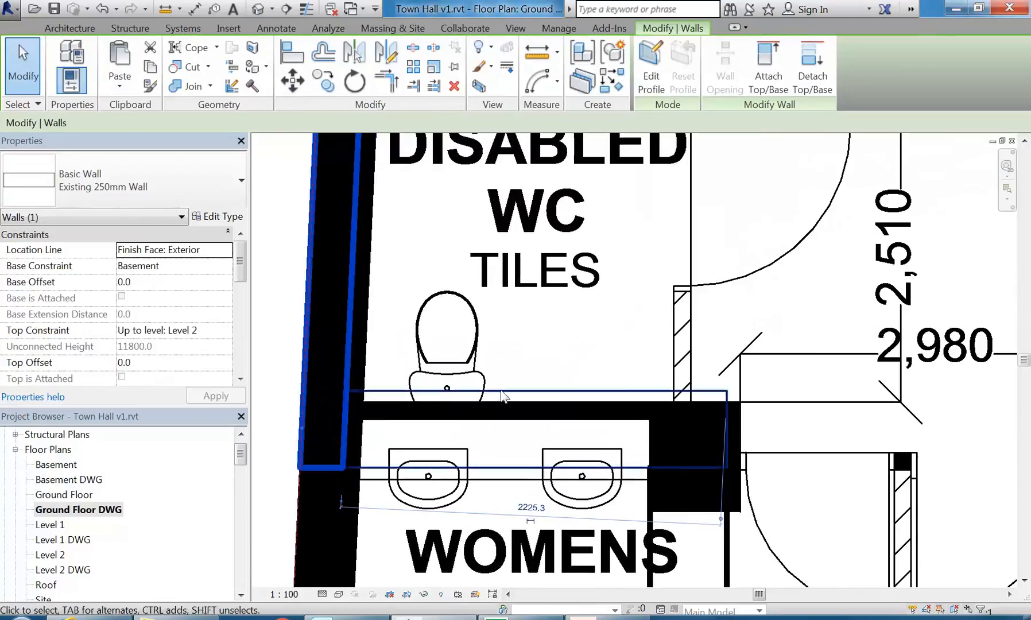
left_click(322, 594)
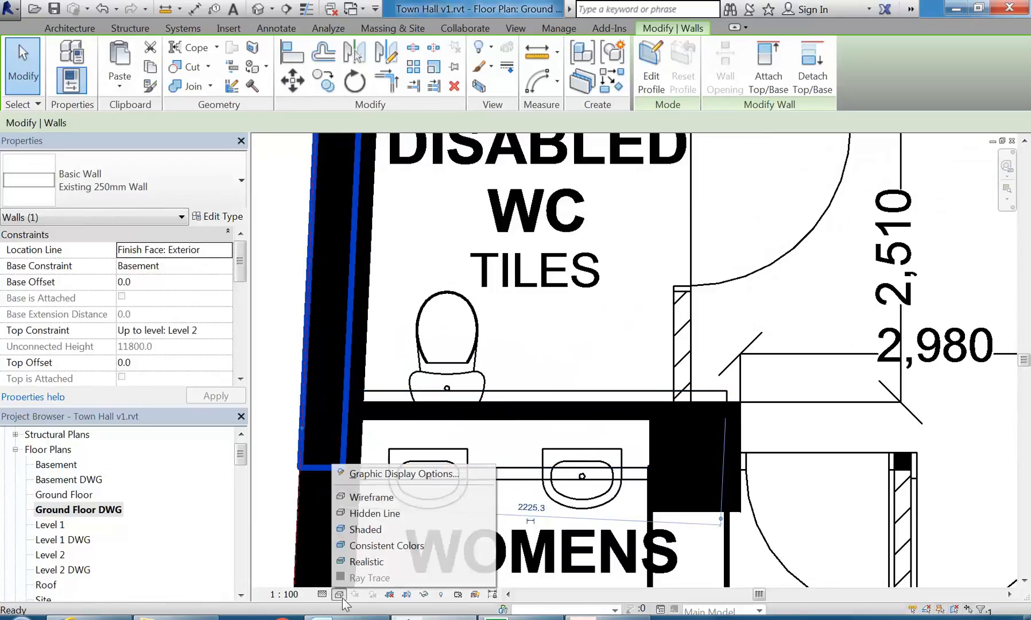
left_click(323, 597)
left_click(322, 595)
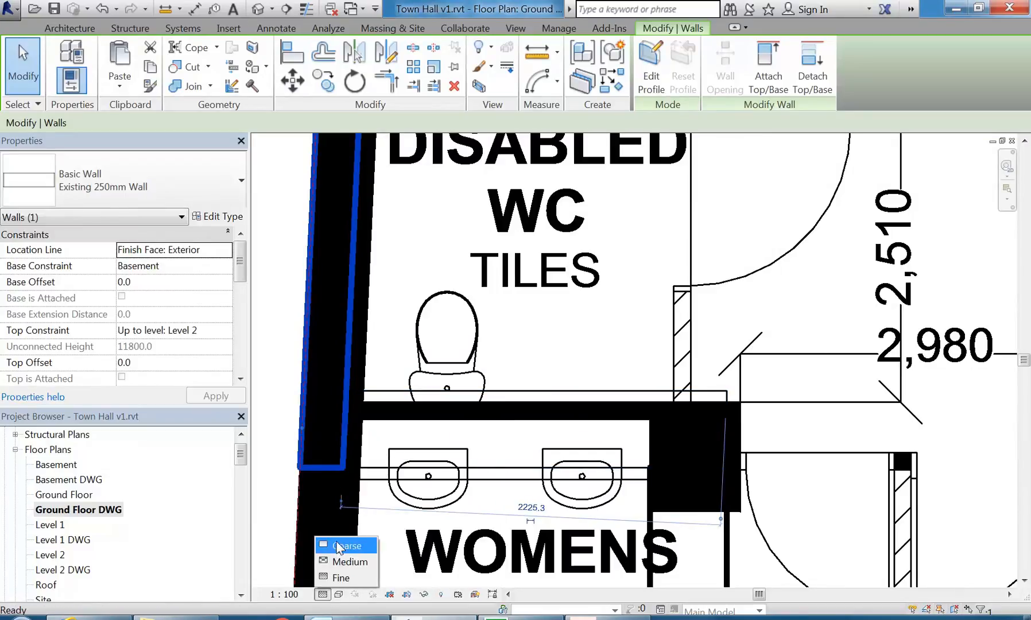
left_click(345, 544)
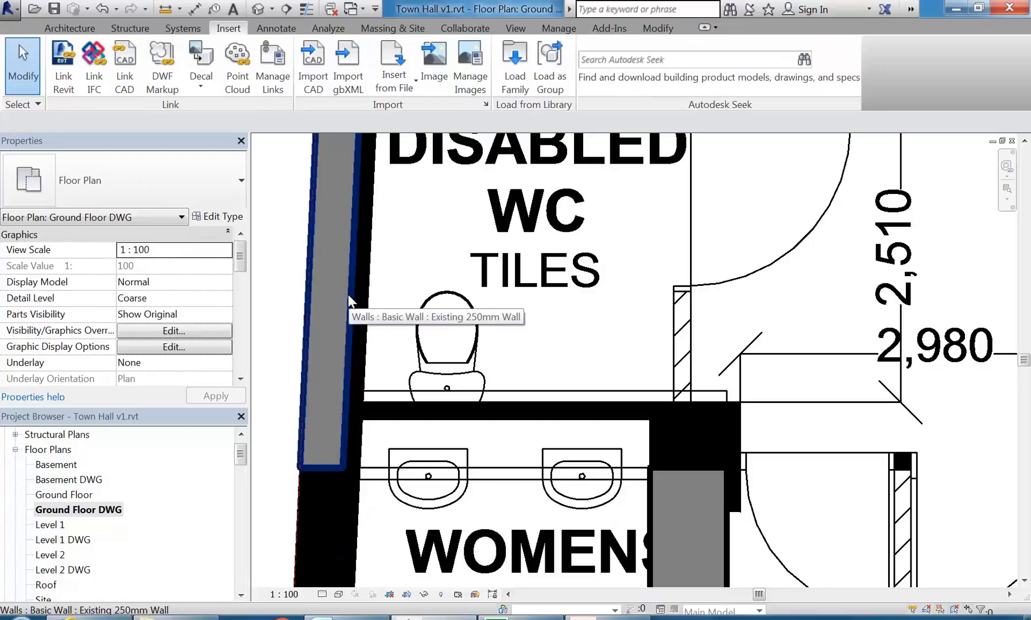
Examine how the 250mm outer wall and short return wall line up with the DWG around the Disabled WC
left_click(348, 295)
scroll(588, 276, "down", 3)
middle_click_drag(589, 276, 617, 333)
left_click(387, 350)
middle_click_drag(422, 371, 339, 453)
scroll(455, 520, "up", 2)
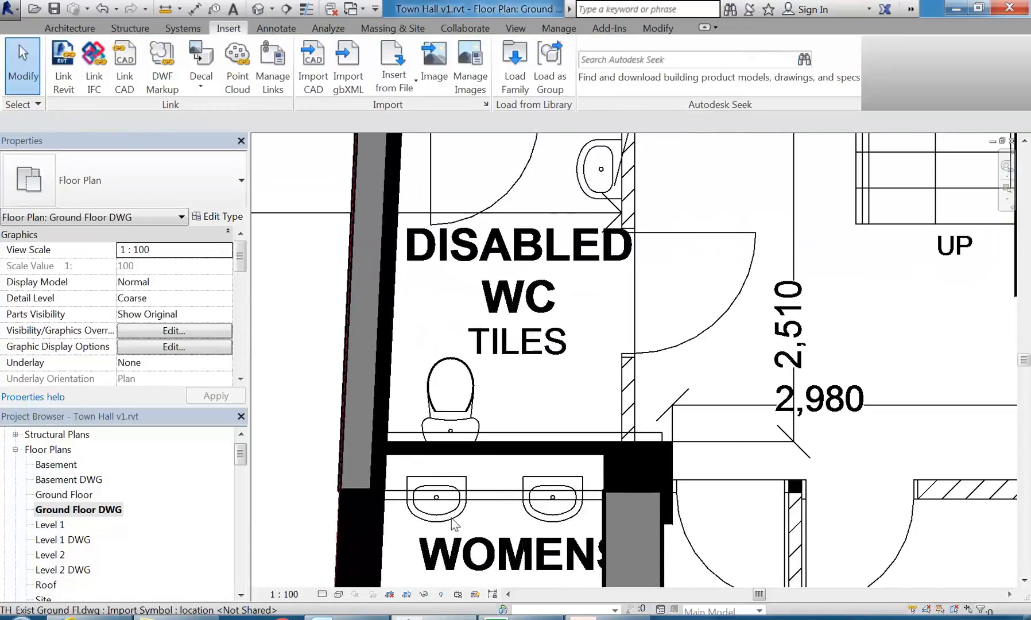
Set the Top Offset of the short Existing 450mm return wall between the WCs to 0
left_click(498, 493)
middle_click_drag(468, 509, 506, 439)
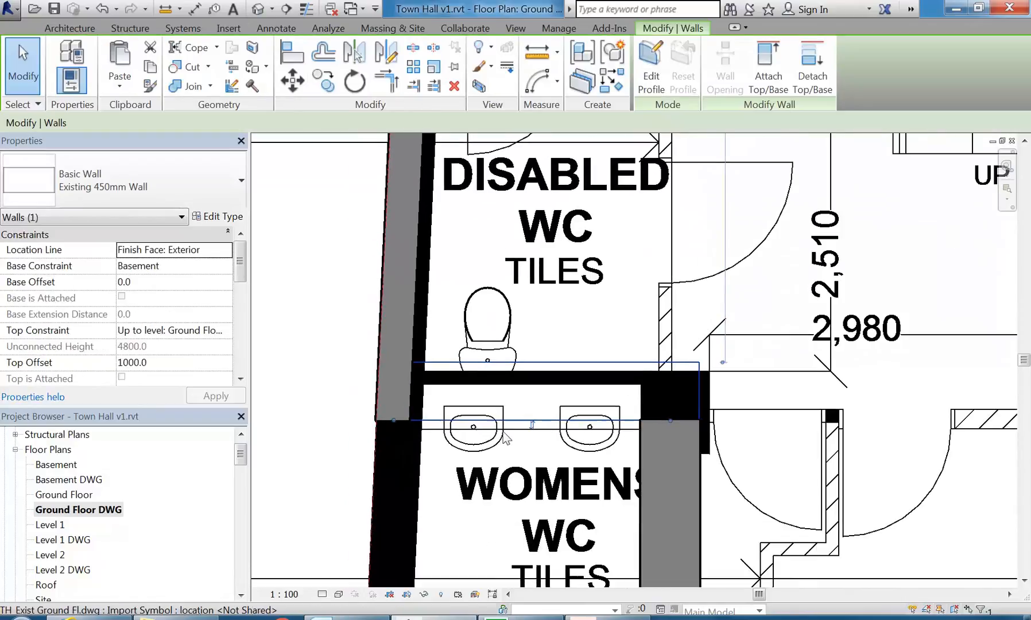
scroll(511, 430, "up", 1)
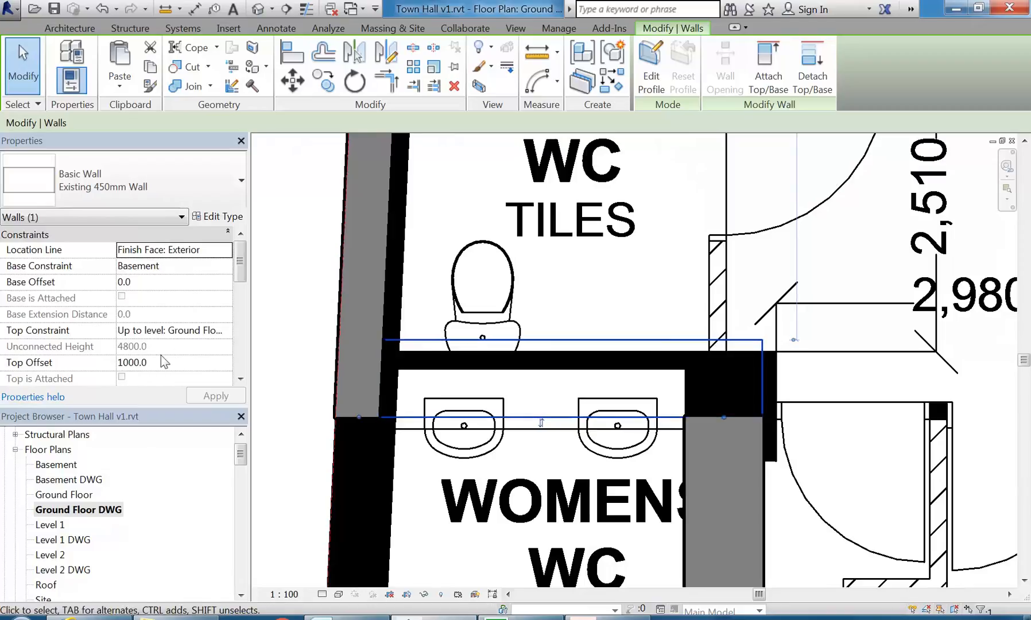
left_click(166, 330)
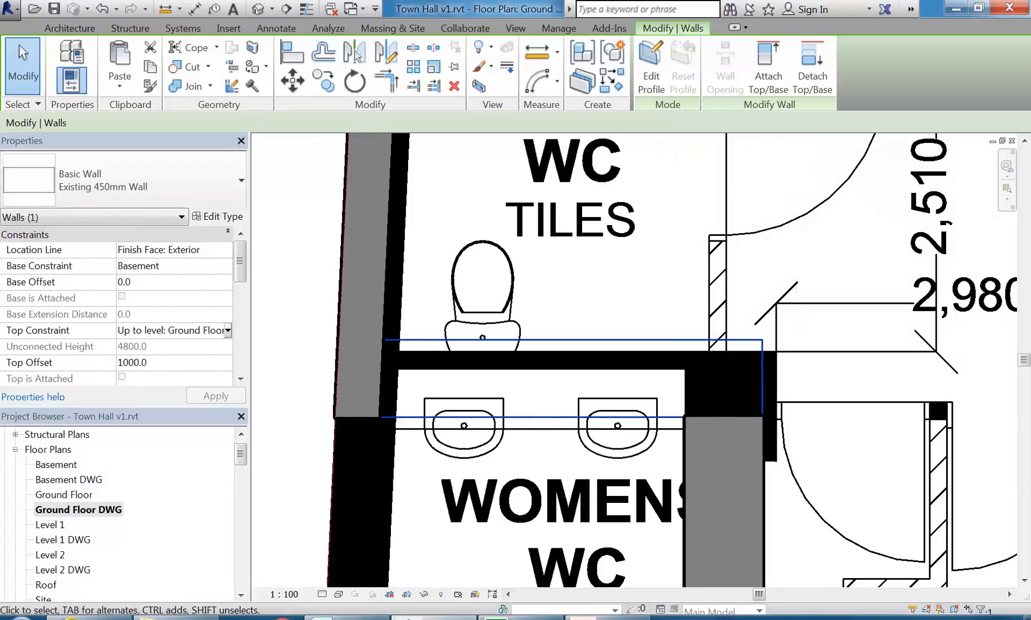
left_click(153, 364)
type("0")
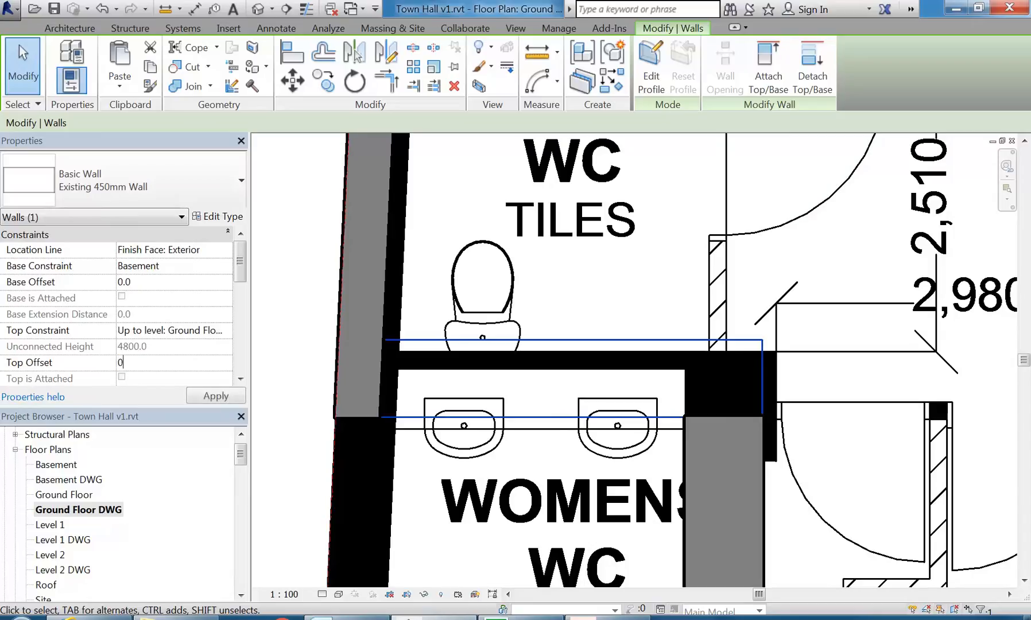
key("Return")
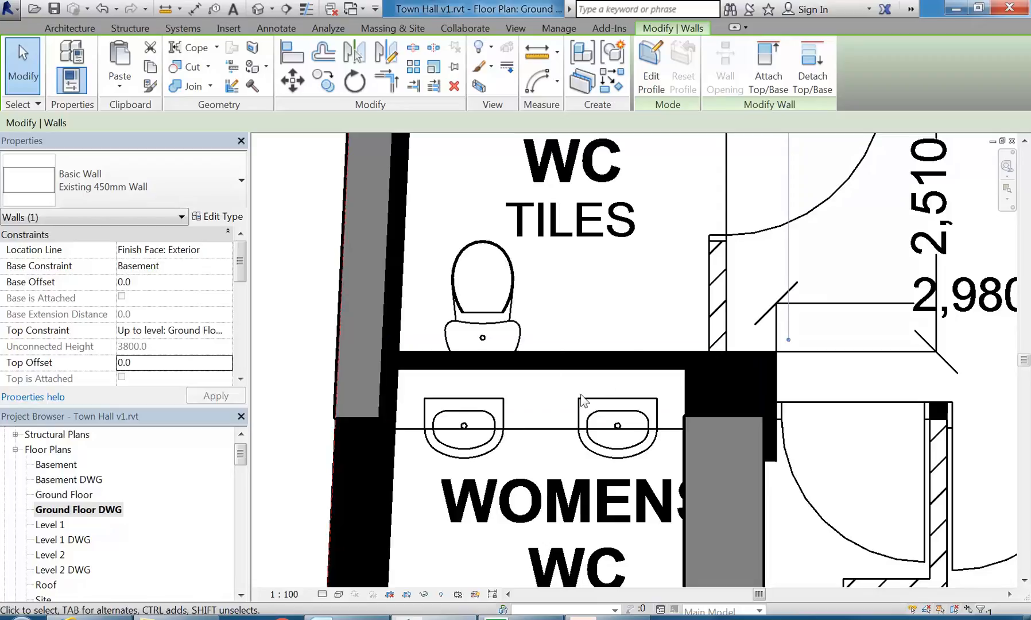
left_click(298, 387)
Open the 3D view and select the short return wall to check its height
left_click_drag(240, 458, 241, 491)
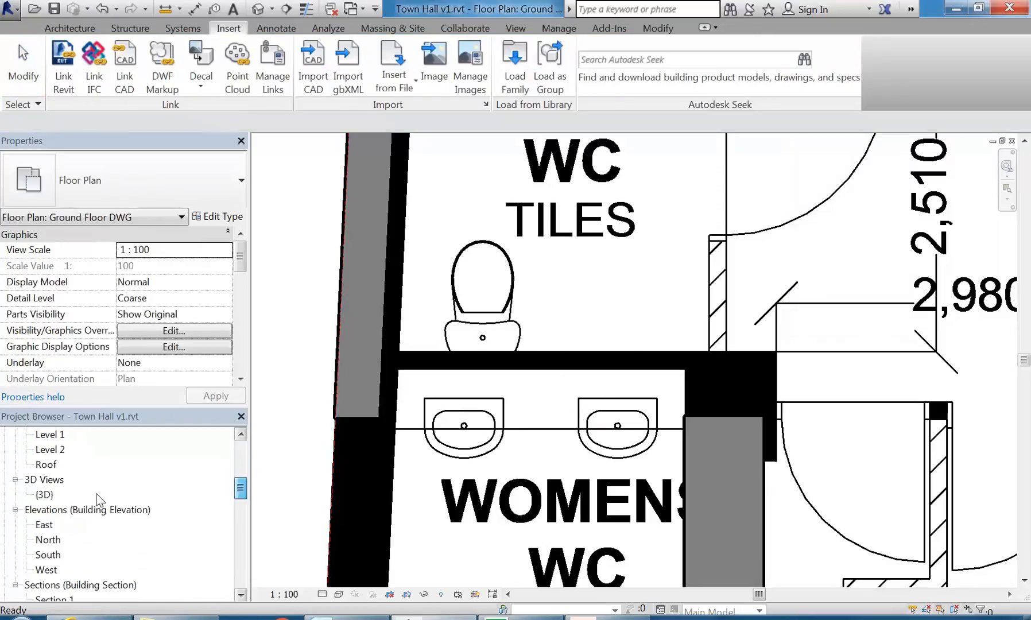
double_click(45, 494)
middle_click_drag(451, 431, 513, 400)
scroll(510, 395, "up", 2)
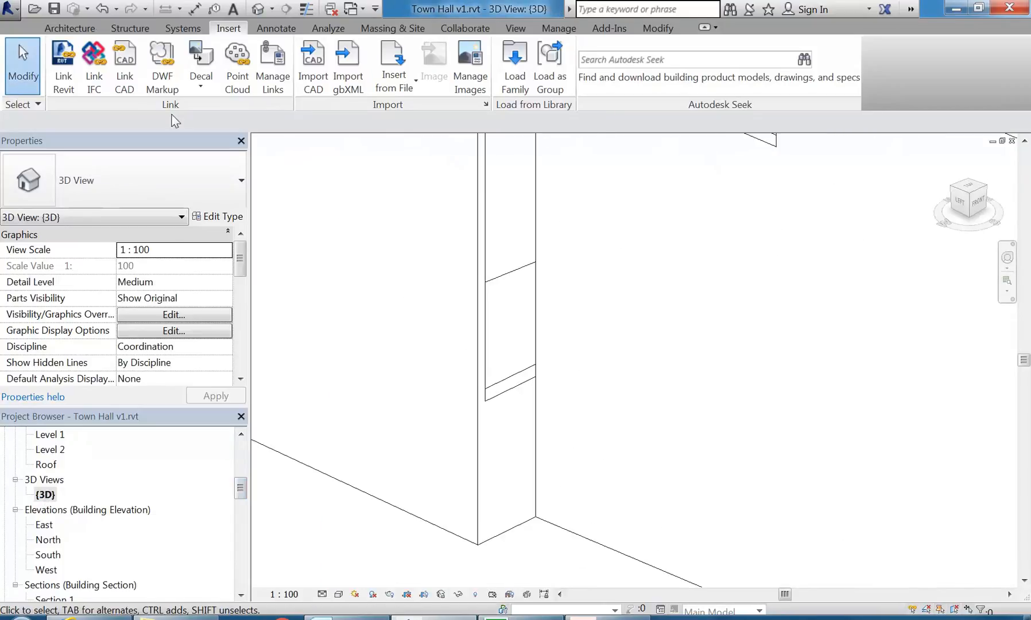
left_click(102, 10)
left_click(520, 393)
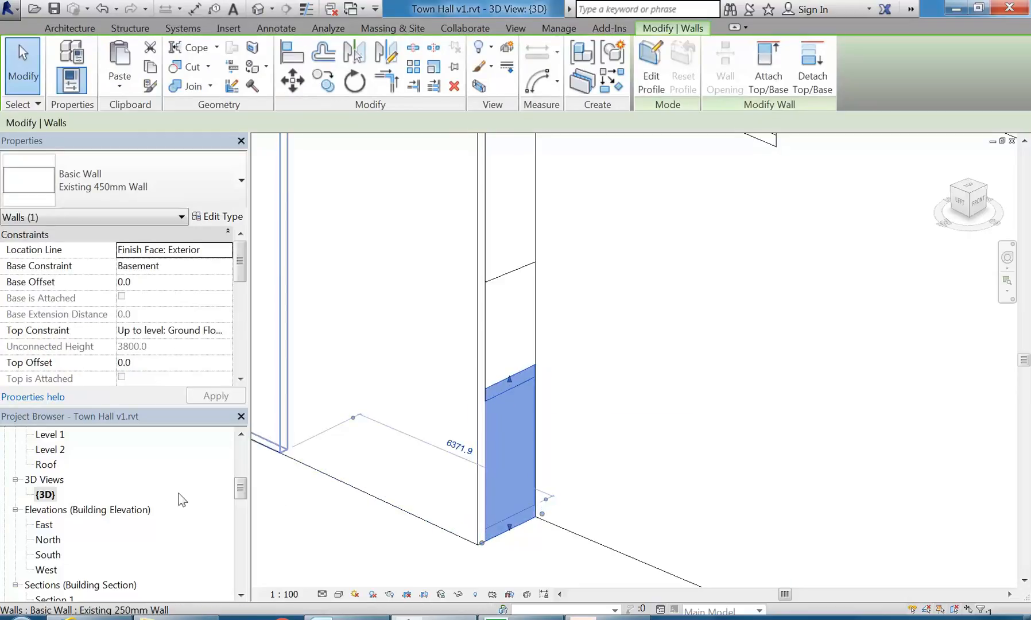
Open the Ground Floor DWG plan and set its Underlay to Basement
left_click_drag(244, 497, 241, 454)
double_click(54, 494)
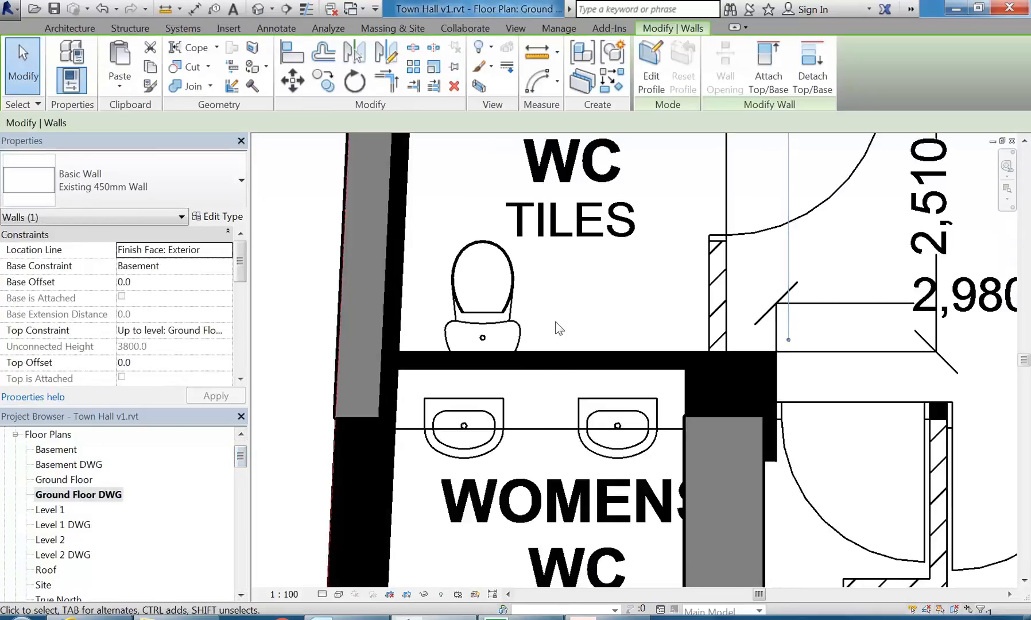
key("Escape")
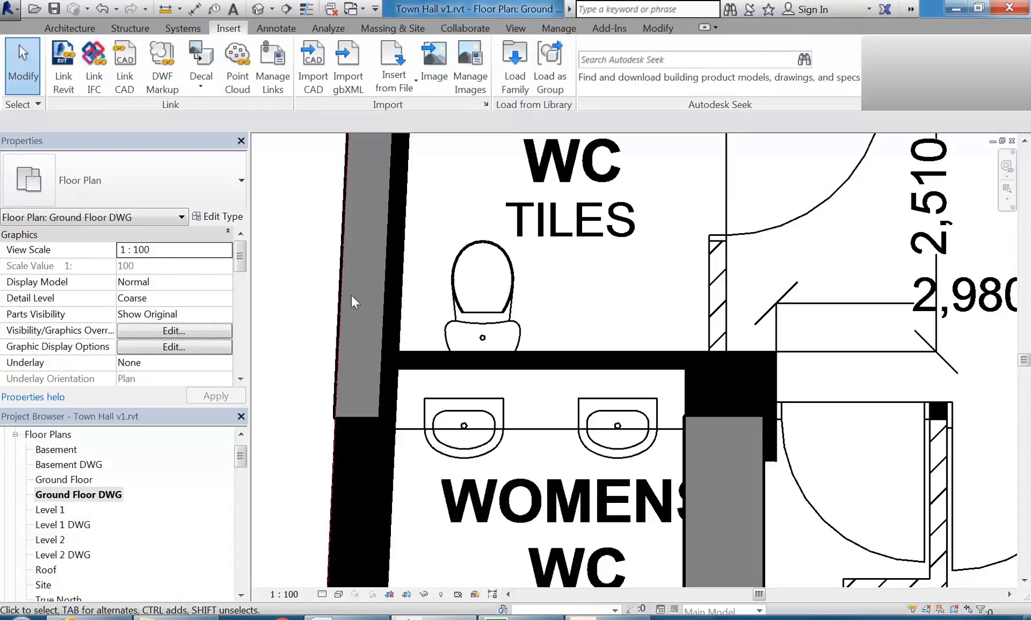
left_click_drag(239, 257, 241, 278)
left_click(208, 315)
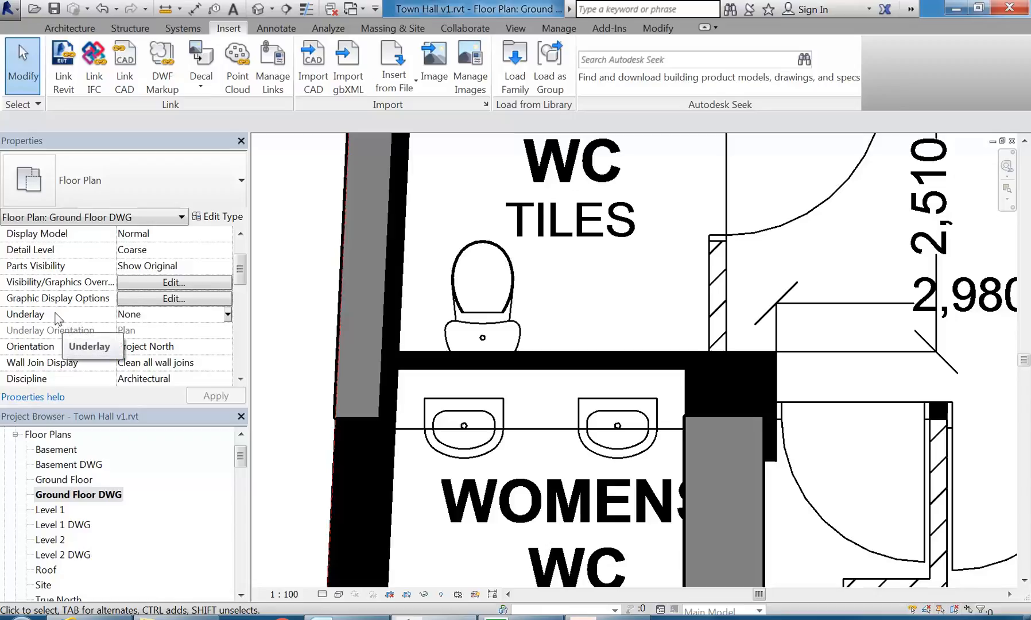
left_click(228, 314)
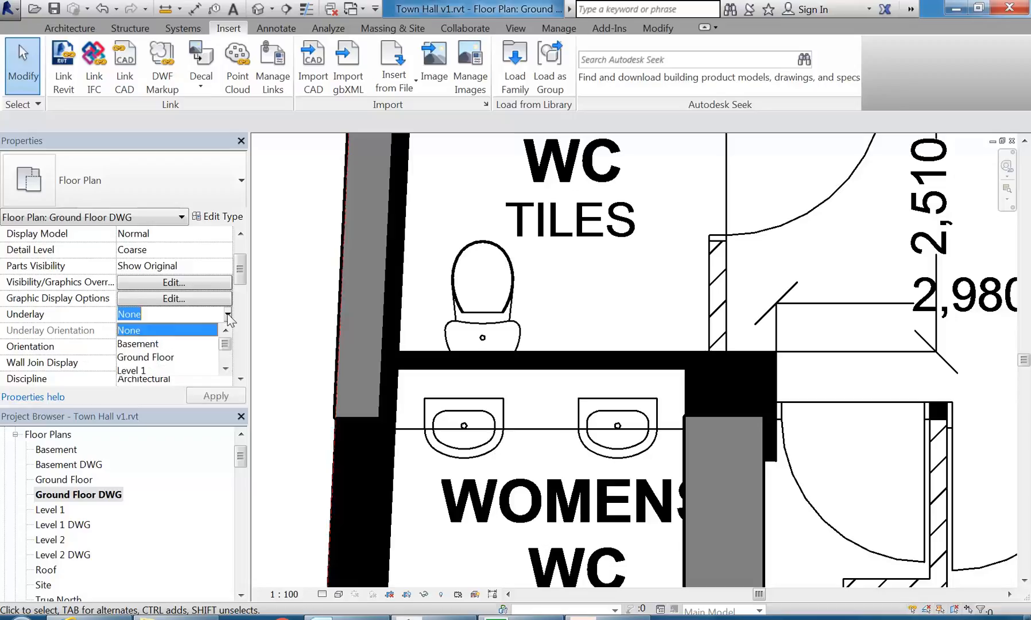
left_click(141, 347)
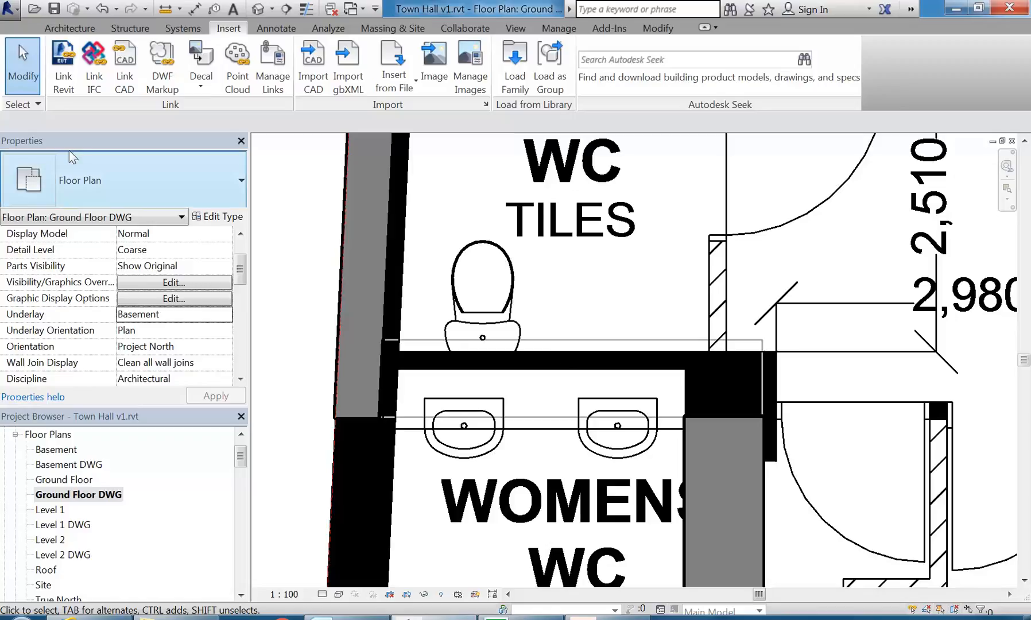
Paste the copied Existing 450mm return wall into the Ground Floor DWG plan, aligned to the current view
left_click(655, 30)
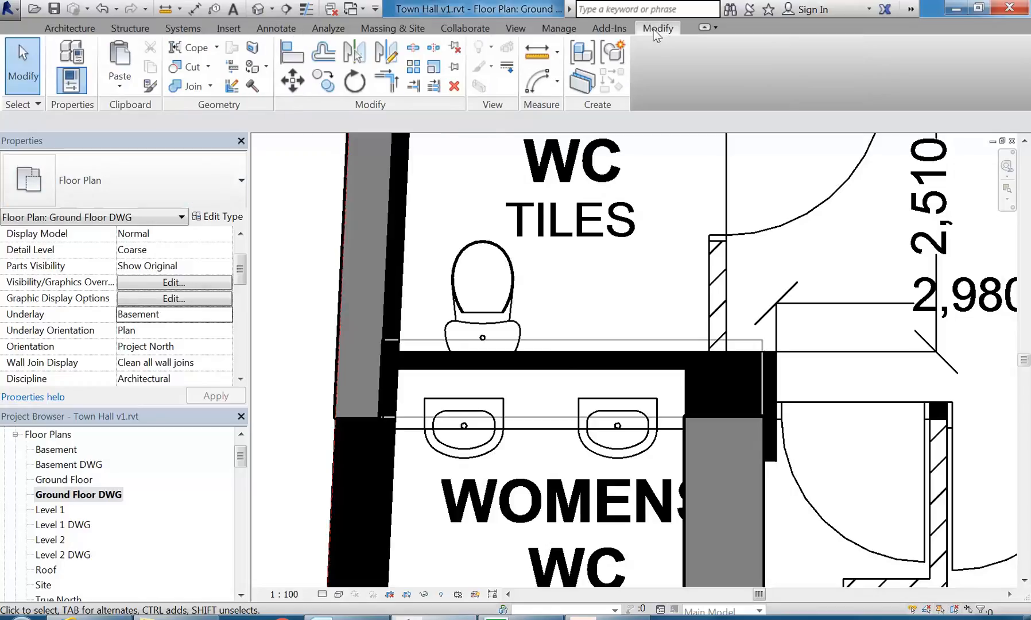
left_click(115, 80)
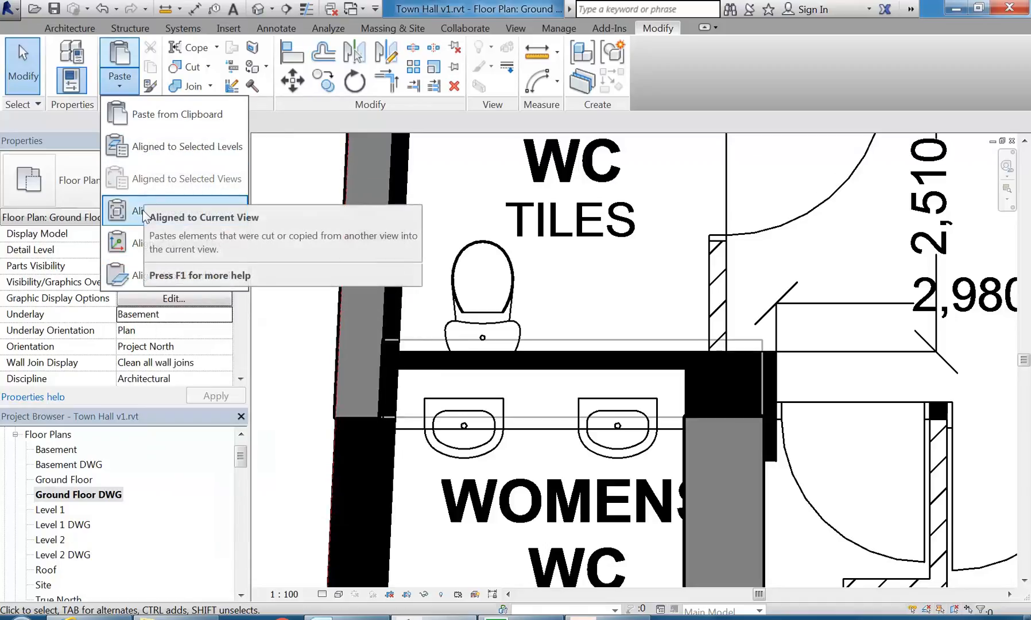
left_click(128, 212)
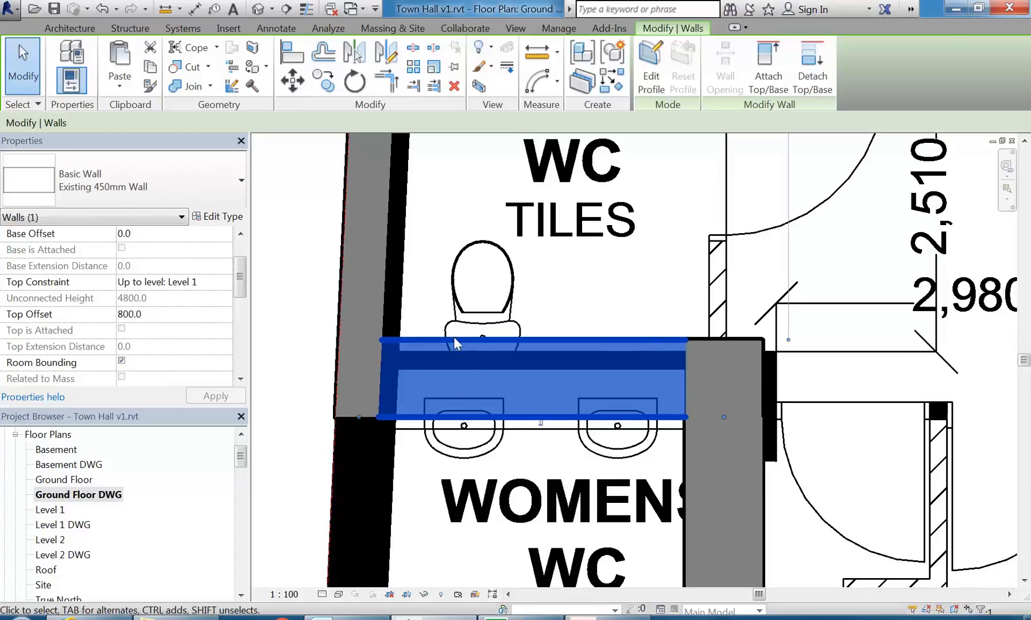
scroll(443, 351, "up", 4)
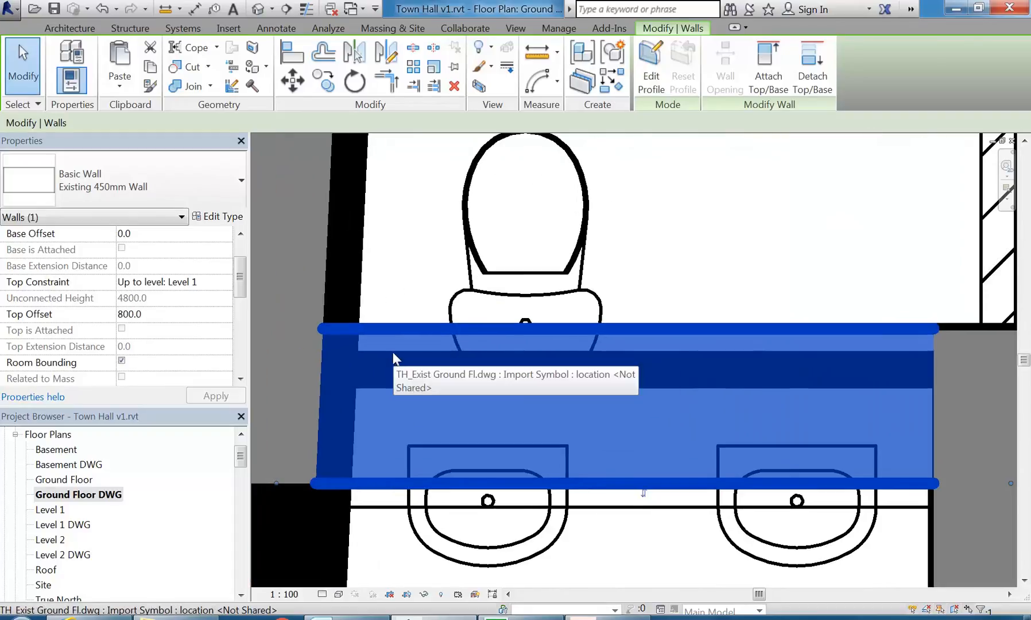
scroll(394, 359, "down", 2)
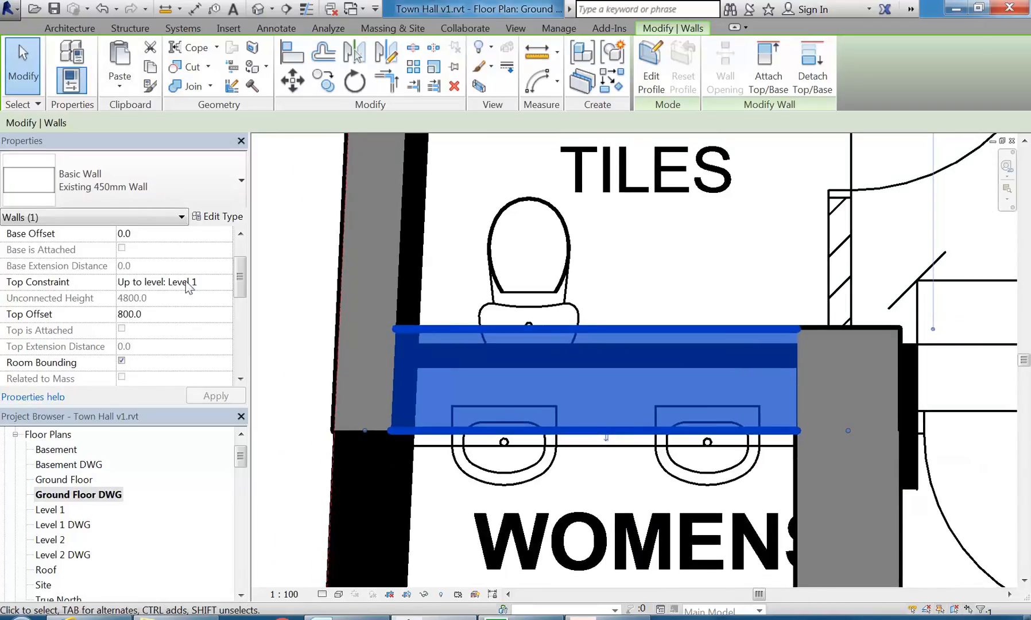
Set the Top Offset of the pasted return wall to 0
left_click(240, 236)
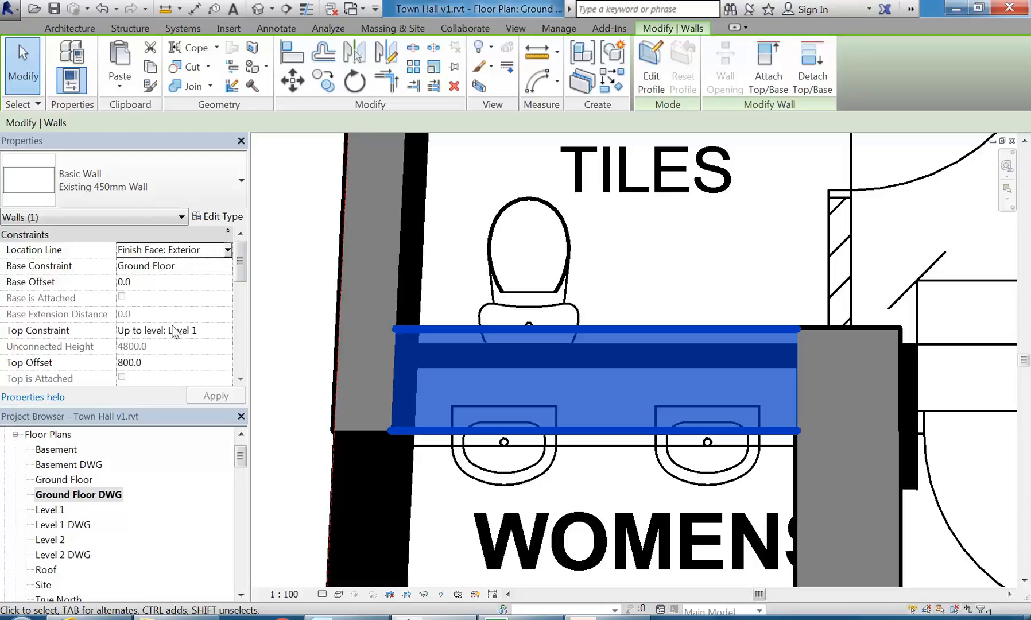
left_click(153, 362)
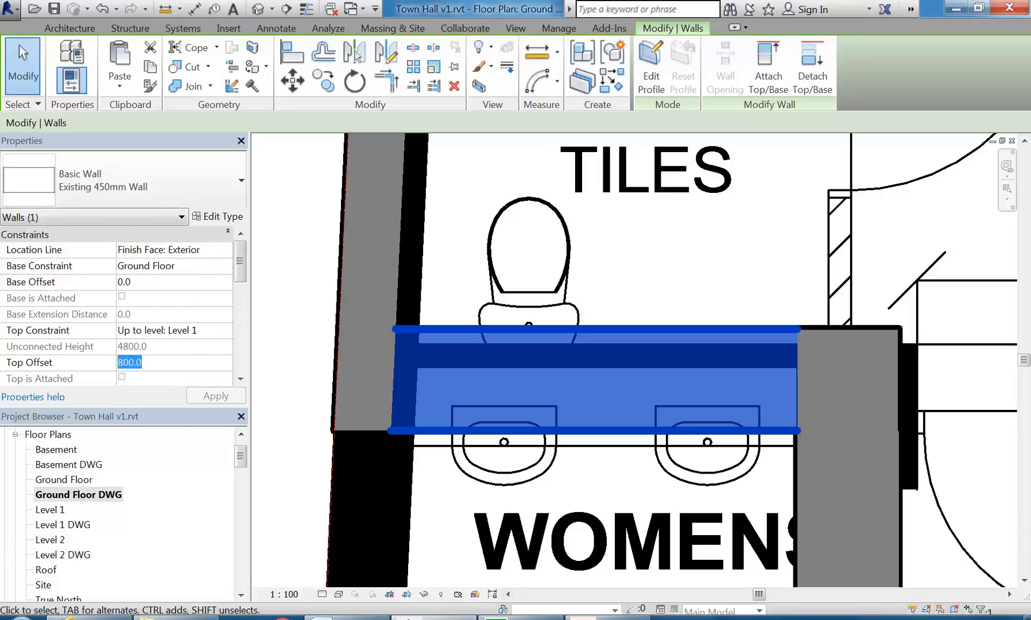
type("0")
key("Return")
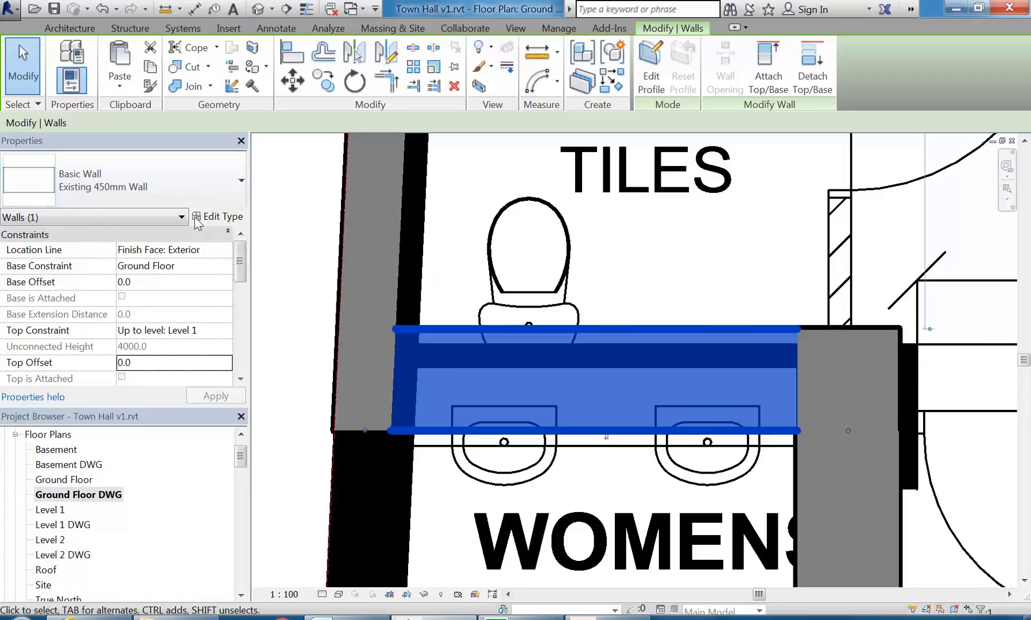
left_click(195, 198)
scroll(101, 301, "up", 2)
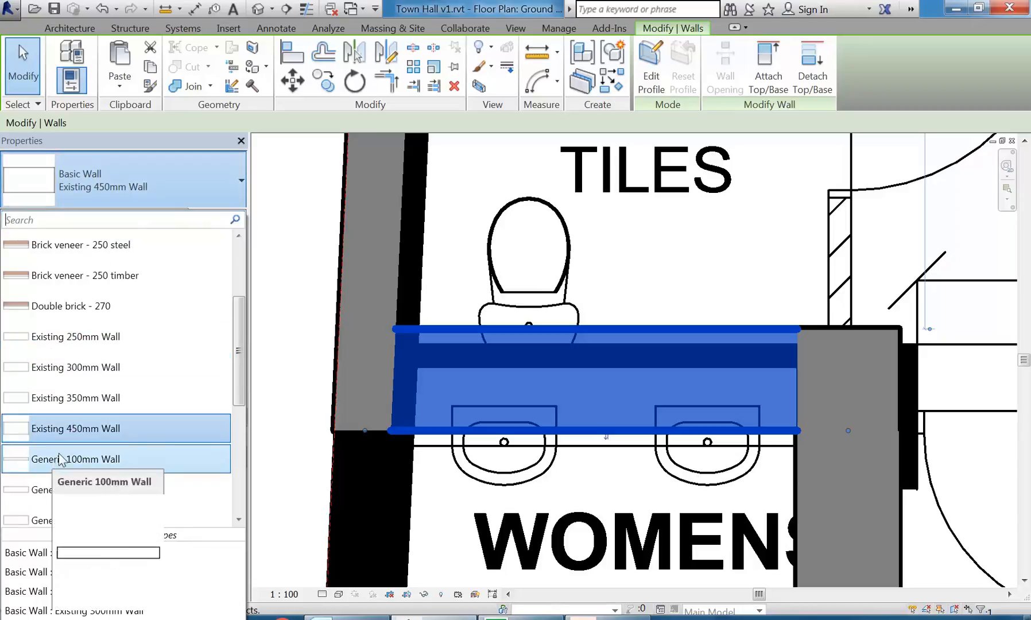
left_click(130, 181)
left_click(227, 214)
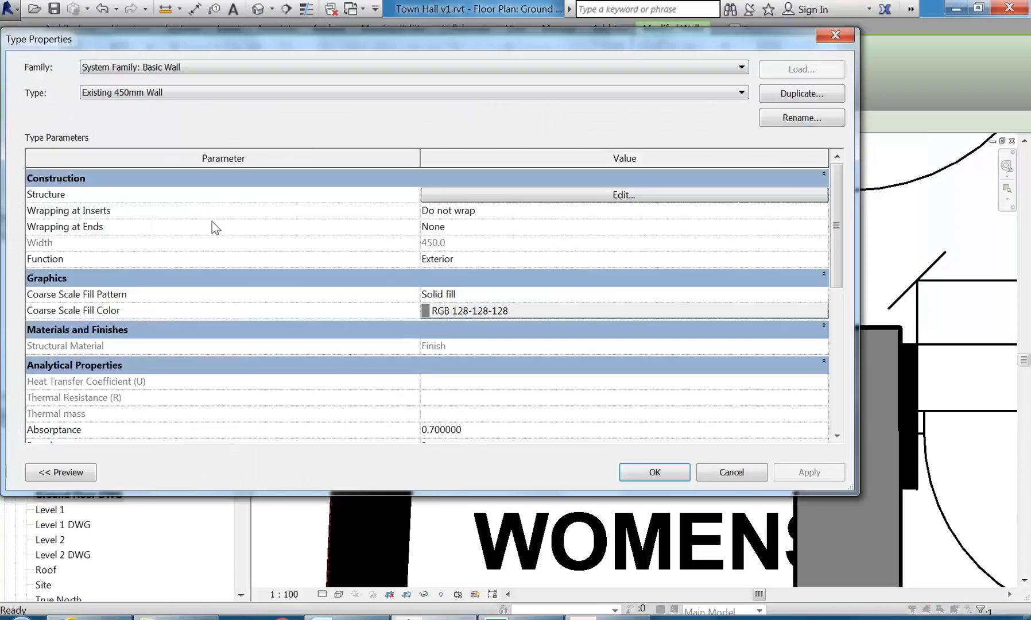
left_click(731, 471)
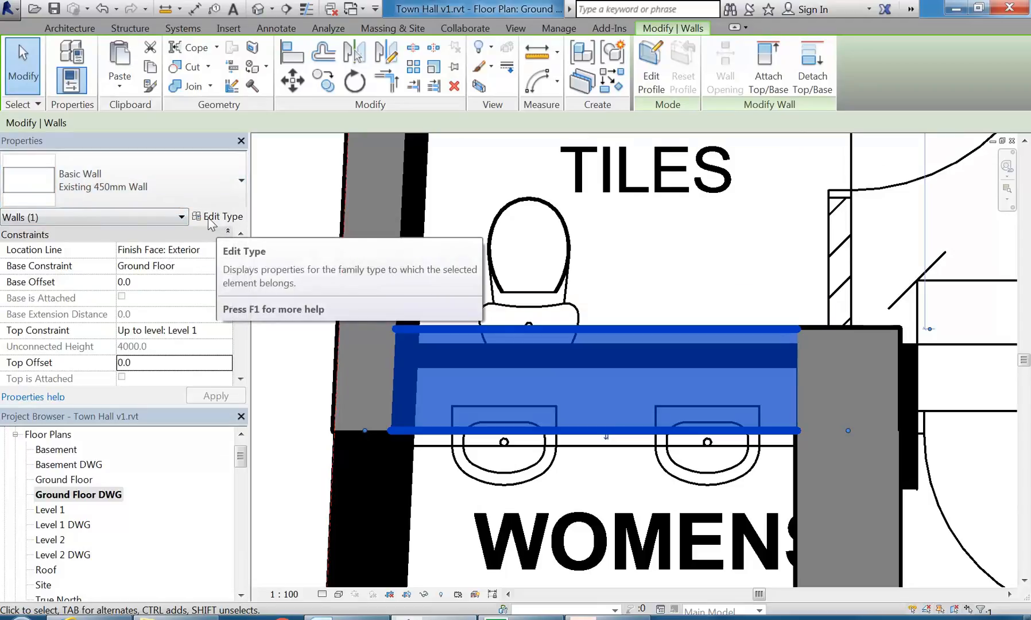
Duplicate the return wall's Existing 450mm Wall type as Existing 100mm Wall
left_click(218, 217)
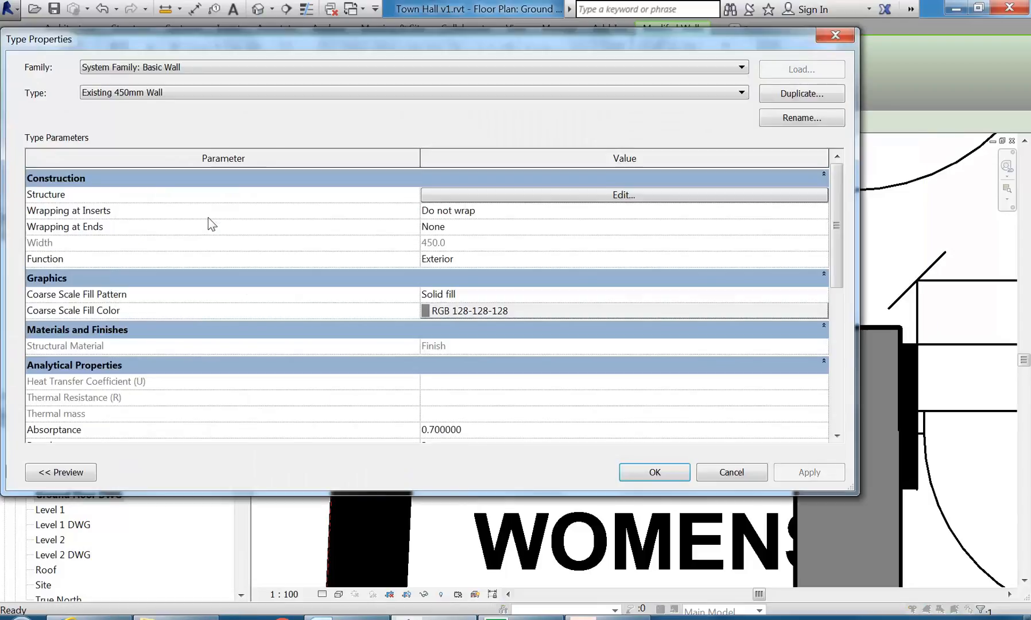
left_click(797, 95)
left_click_drag(409, 247, 360, 246)
type("60")
key("BackSpace")
key("BackSpace")
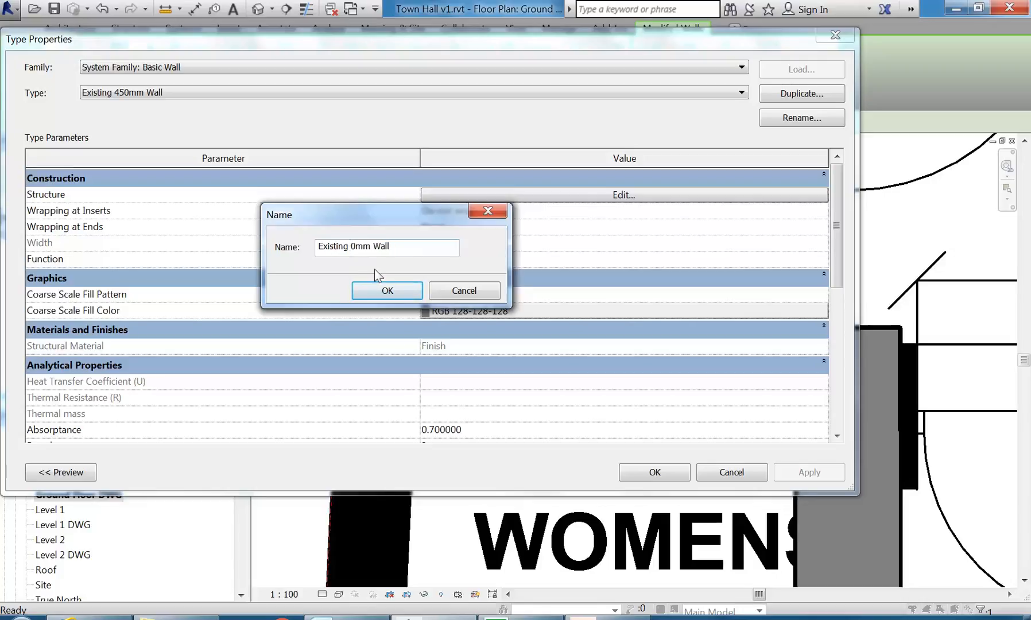
type("10")
left_click(385, 284)
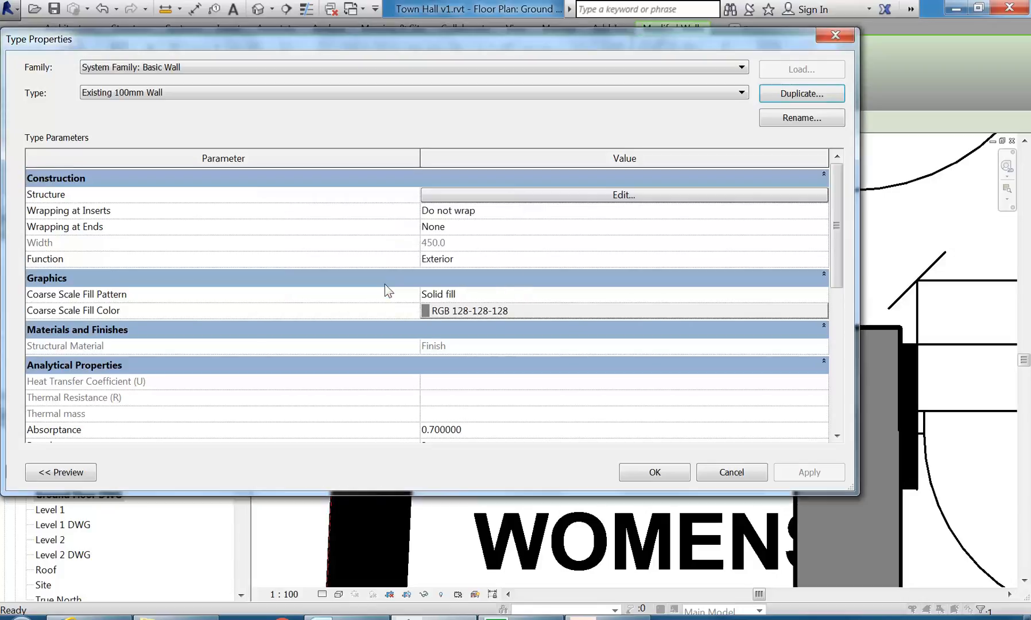
Set the structure layer thickness of the Existing 100mm Wall type to 100 and apply the type to the return wall
left_click(573, 196)
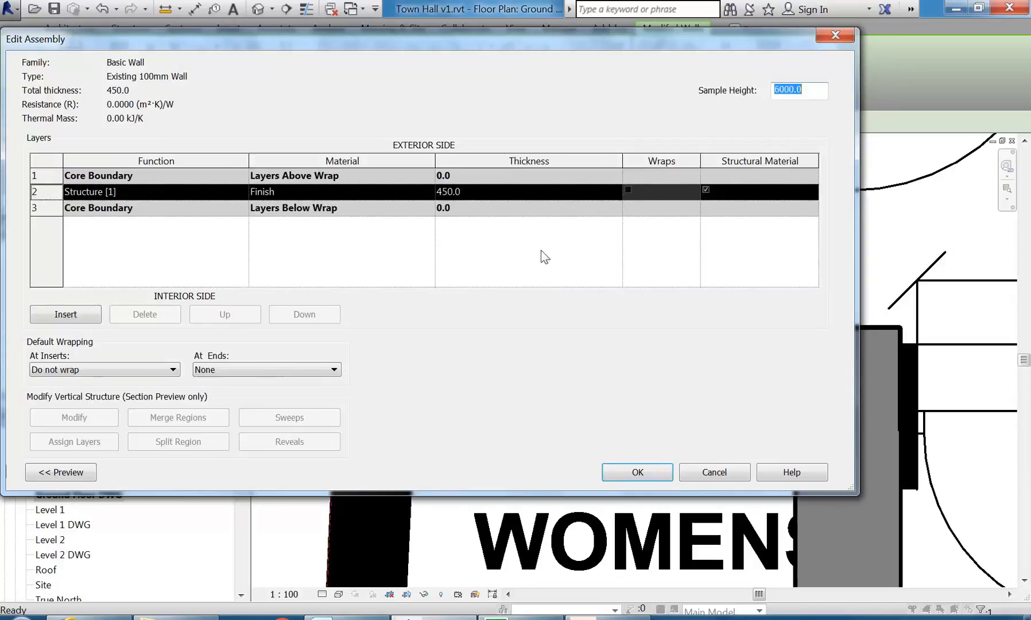
left_click(446, 194)
left_click_drag(446, 195, 431, 195)
type("10")
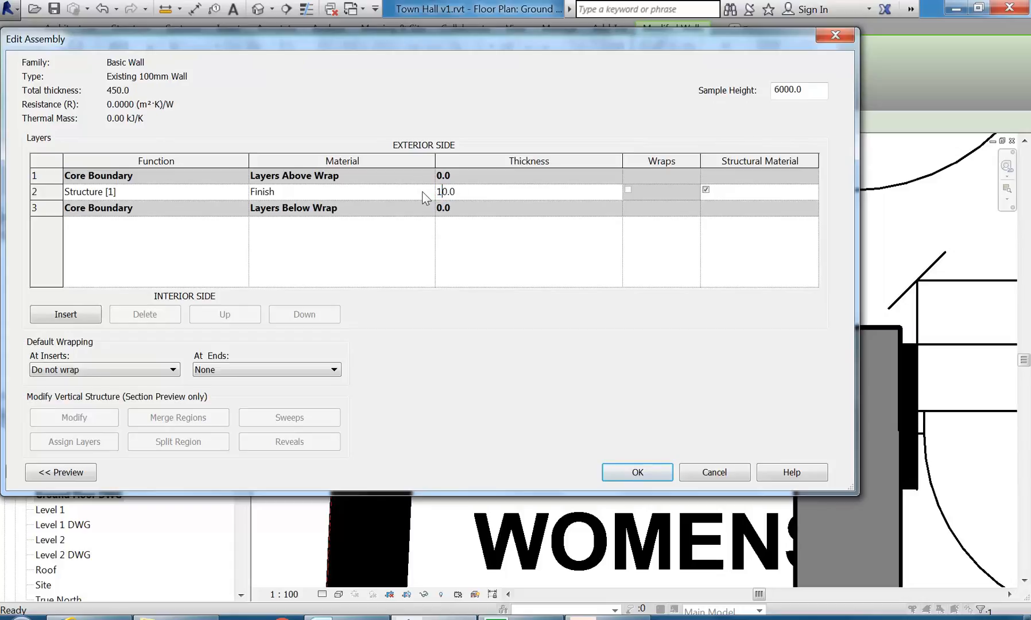
left_click(619, 469)
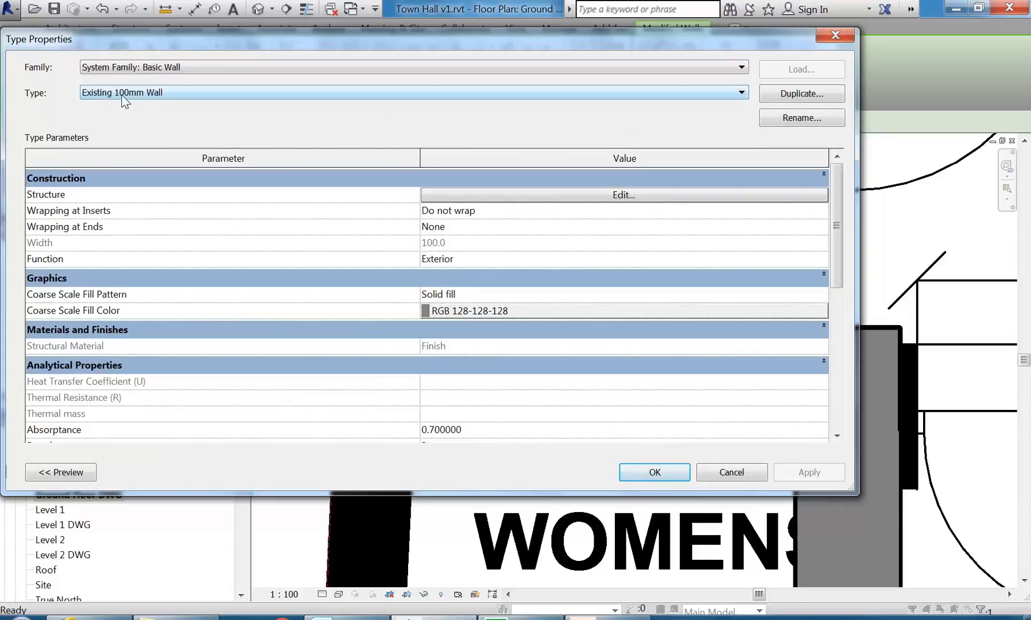
left_click(150, 94)
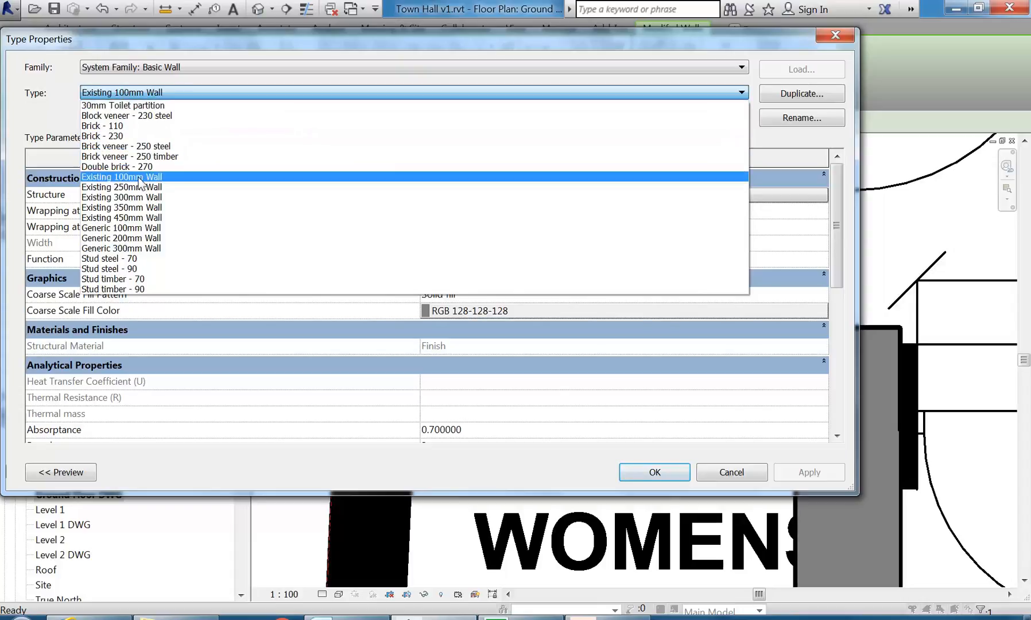
left_click(151, 94)
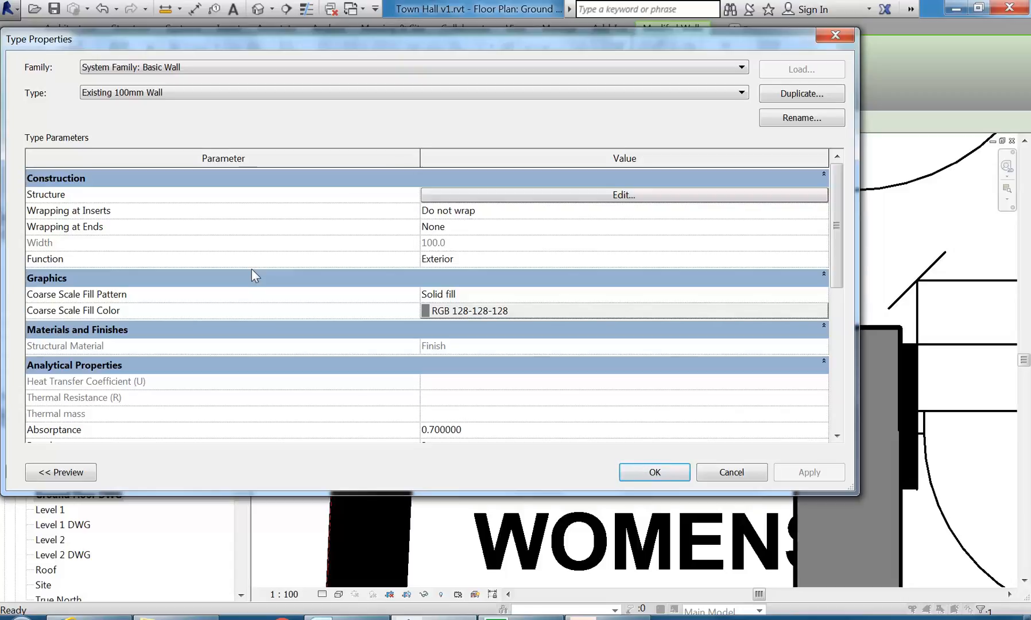
left_click(632, 468)
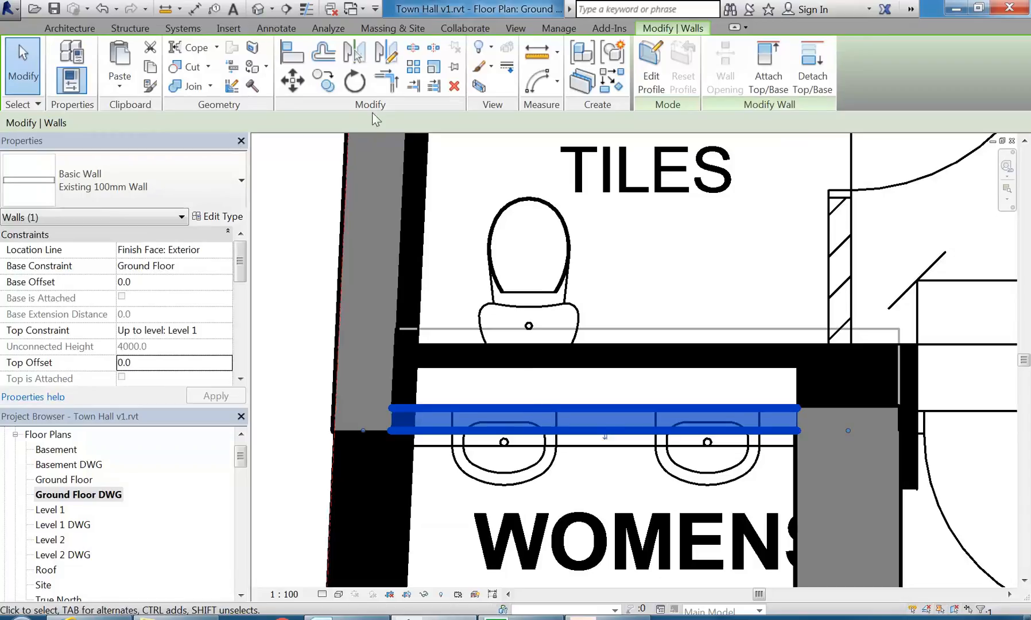
Align the 100mm return wall's Disabled WC side face with the matching DWG wall line between the Disabled WC and Womens WC
left_click(291, 48)
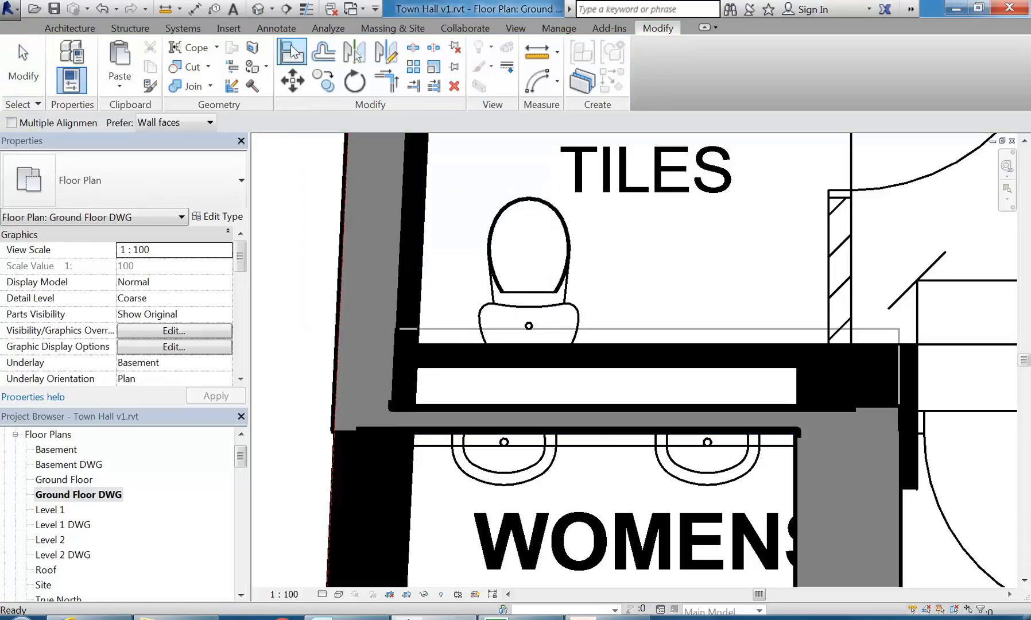
left_click(624, 344)
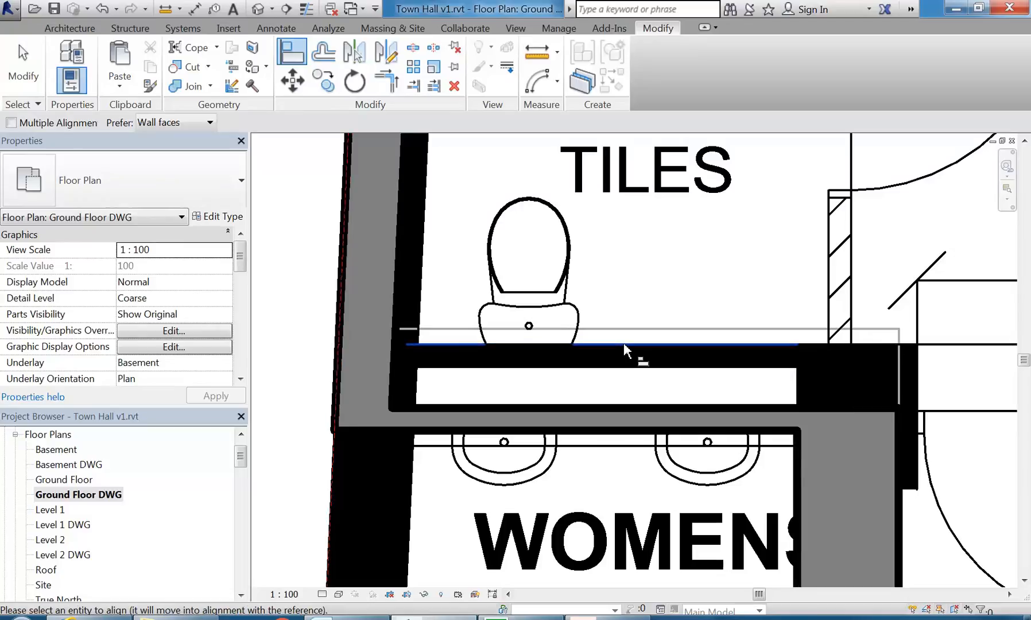
left_click(621, 408)
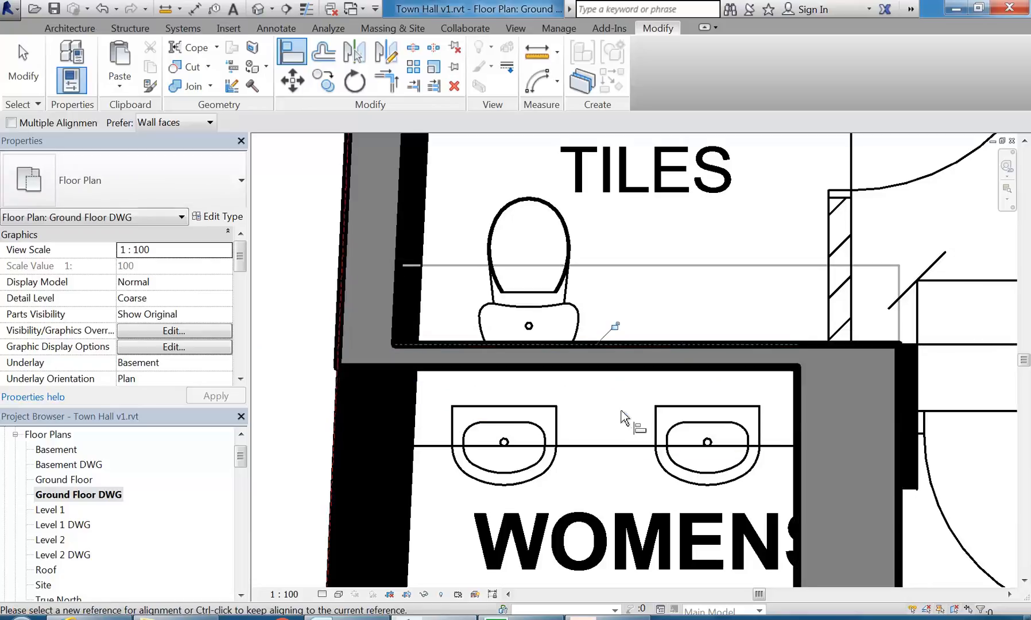
scroll(623, 413, "down", 5)
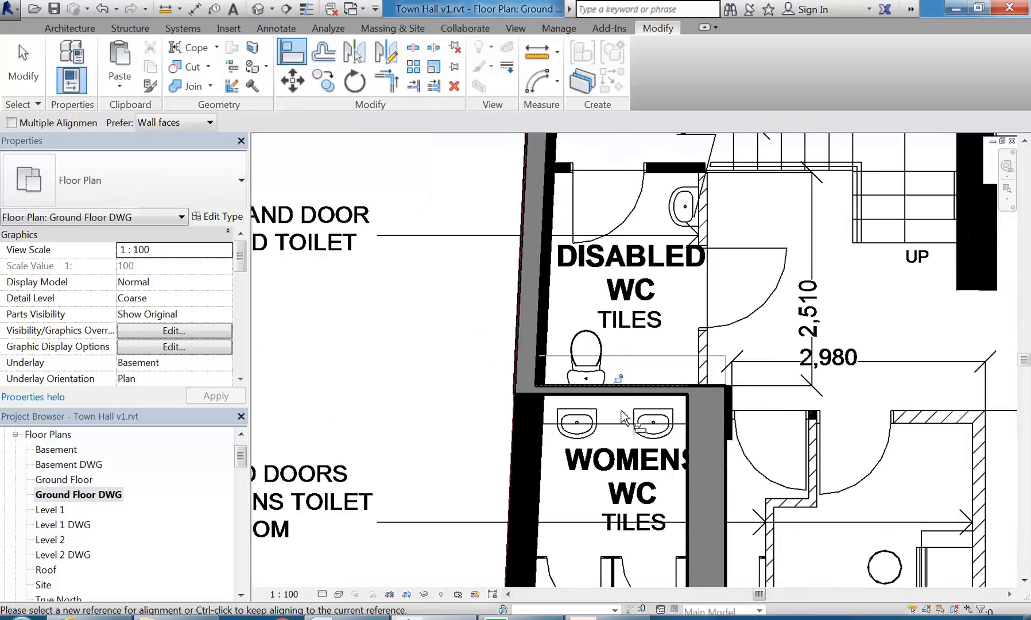
scroll(563, 348, "down", 5)
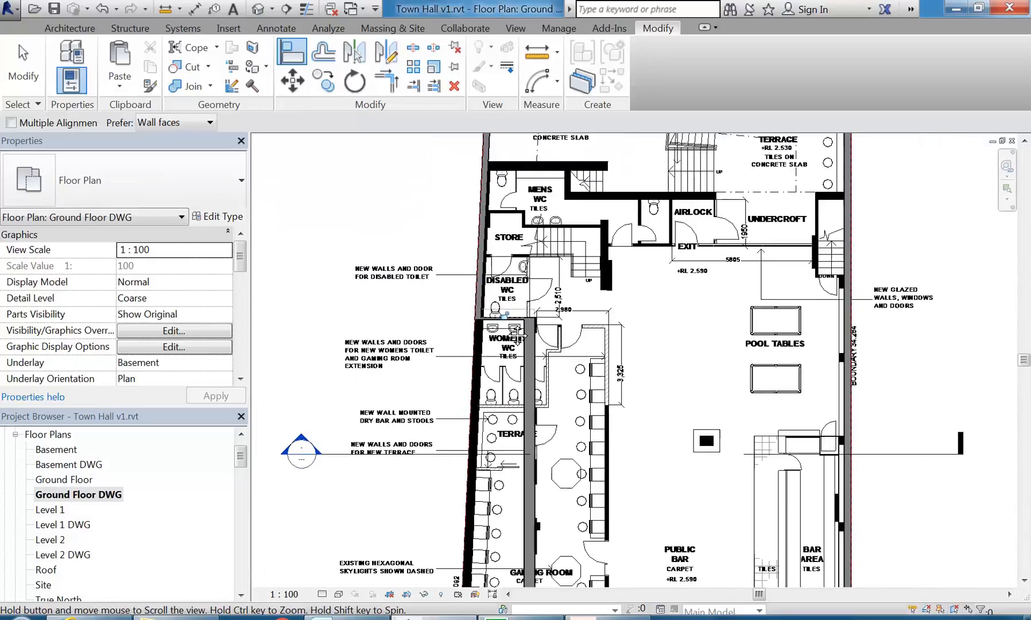
right_click(449, 200)
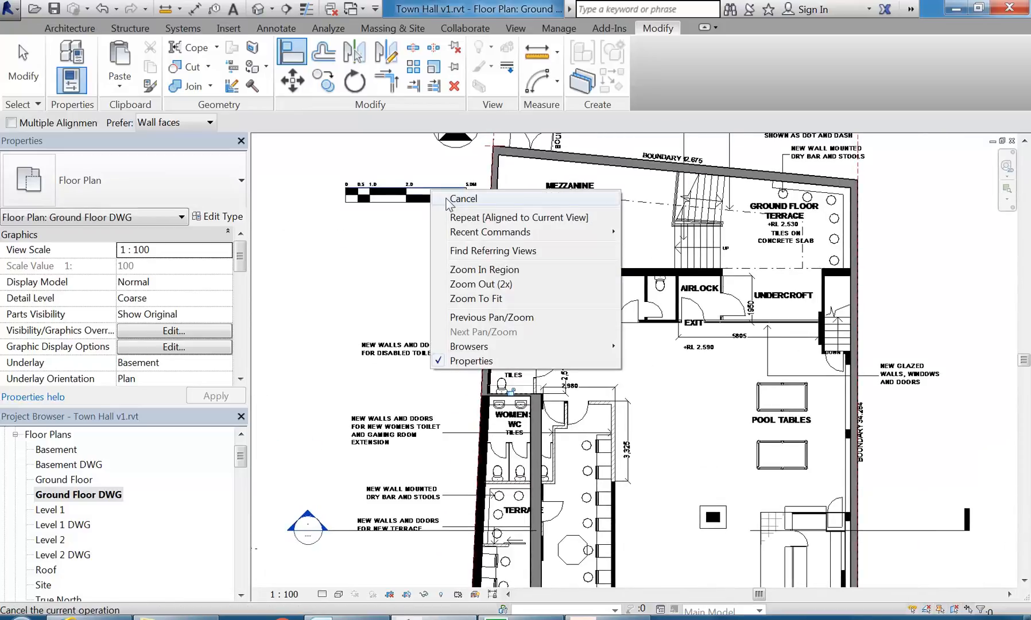
left_click(461, 210)
Examine how the existing 250mm outer wall lines up with the DWG beside the Mezzanine, Mens WC and Store
scroll(475, 217, "up", 6)
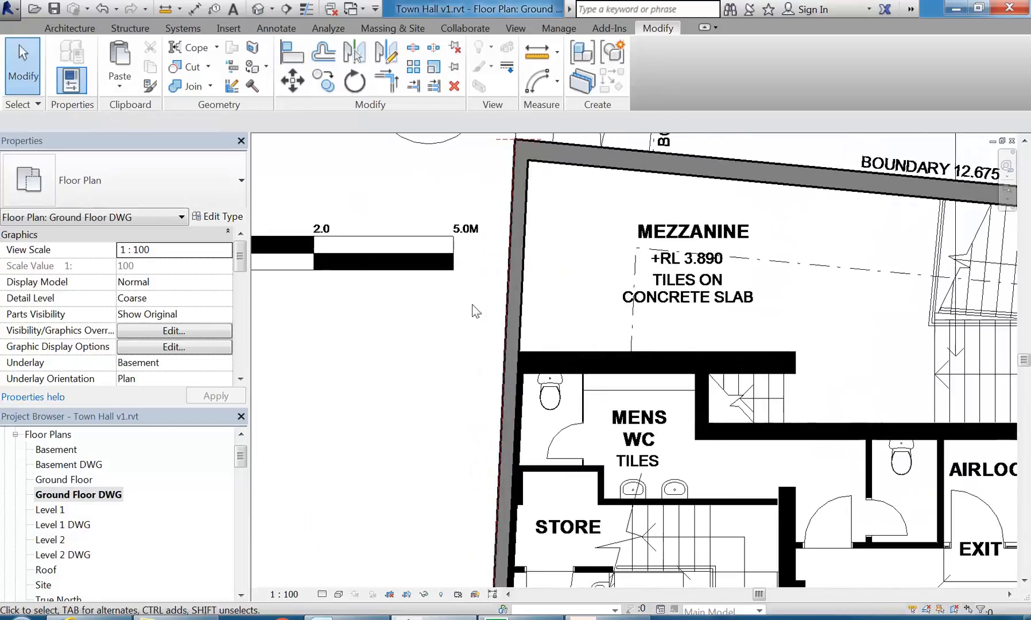
middle_click_drag(459, 342, 405, 332)
scroll(437, 369, "up", 3)
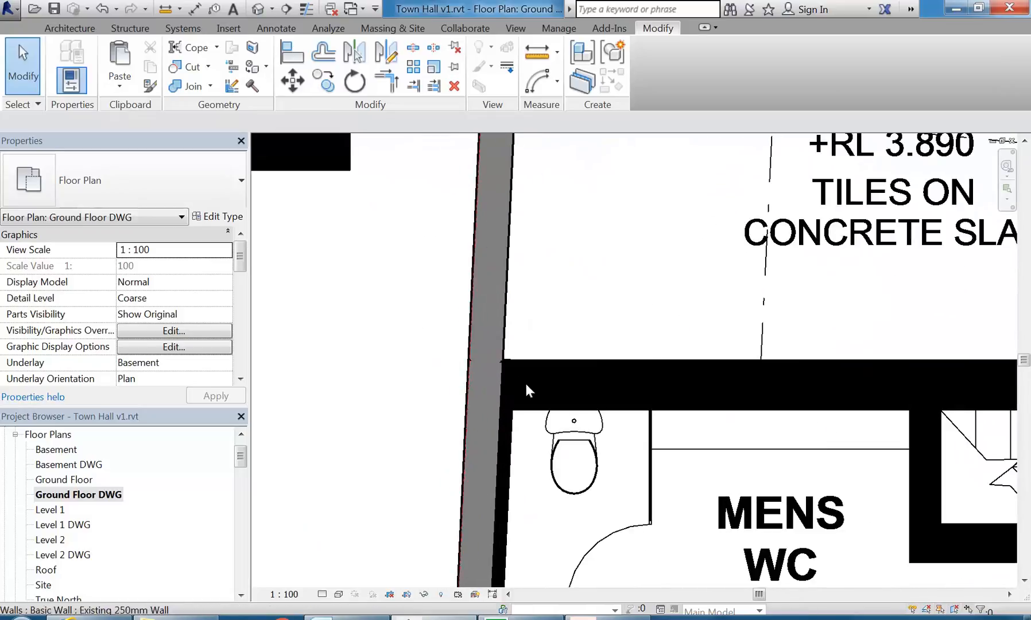
scroll(499, 366, "down", 4)
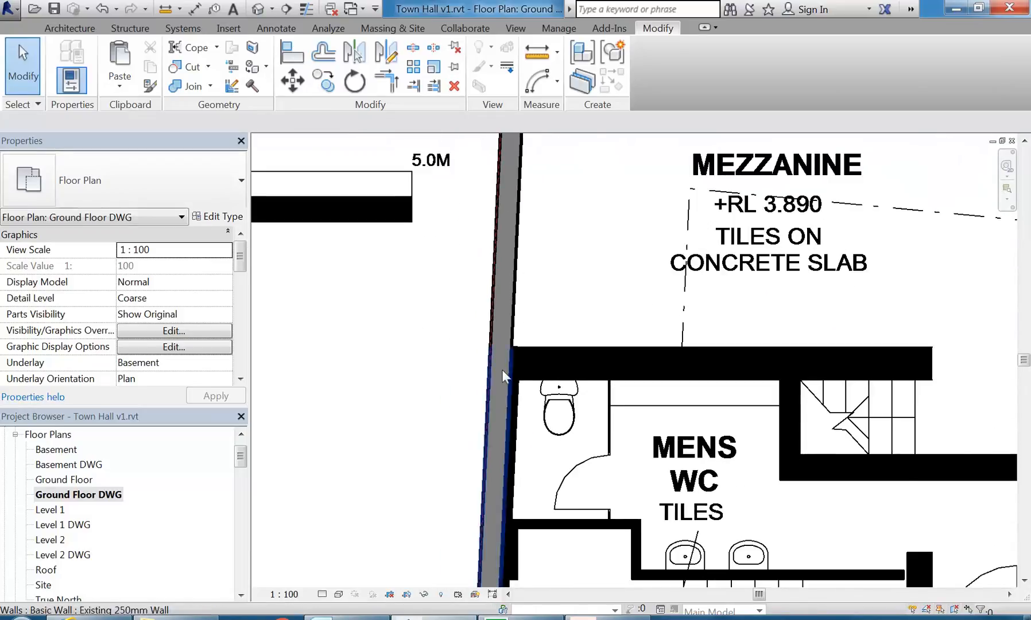
scroll(432, 292, "down", 2)
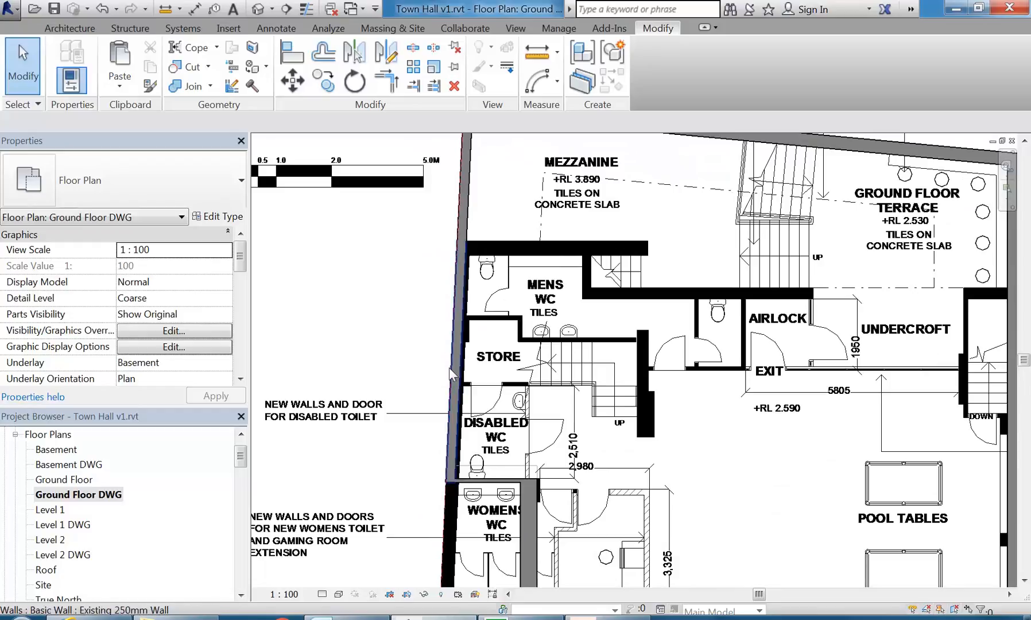
Split the existing 250mm outer wall where the DWG wall between the Mezzanine and Mens WC meets it
scroll(456, 313, "down", 1)
middle_click_drag(456, 313, 441, 344)
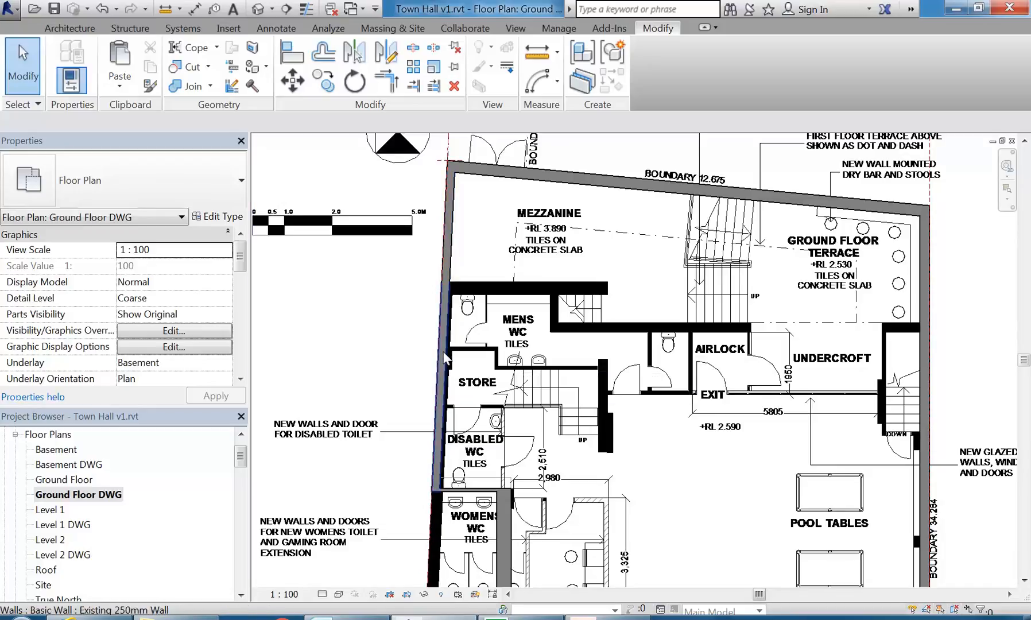
scroll(531, 322, "up", 4)
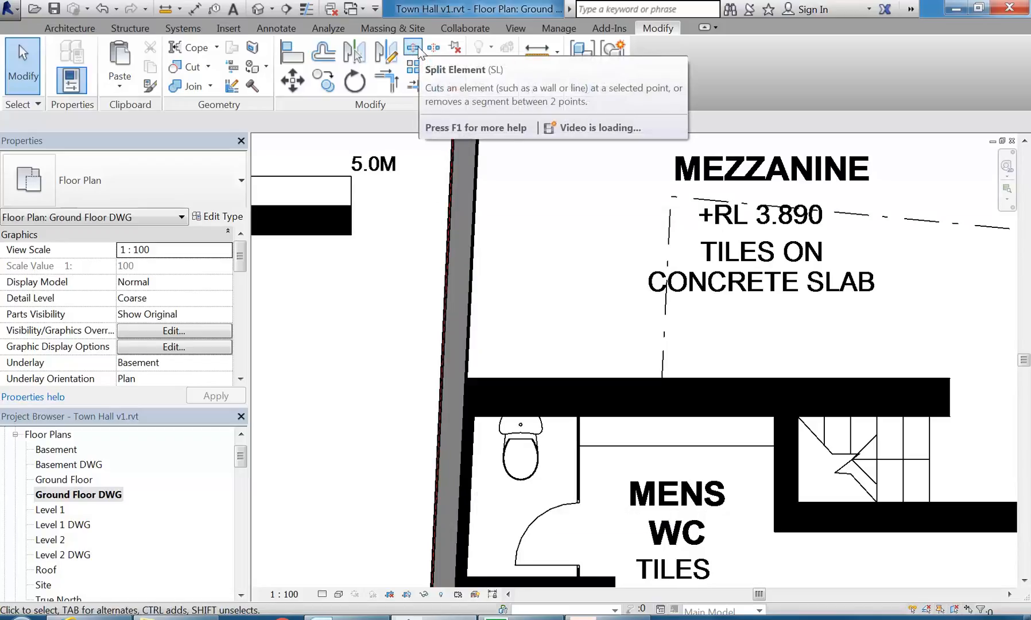
left_click(462, 464)
scroll(411, 282, "down", 3)
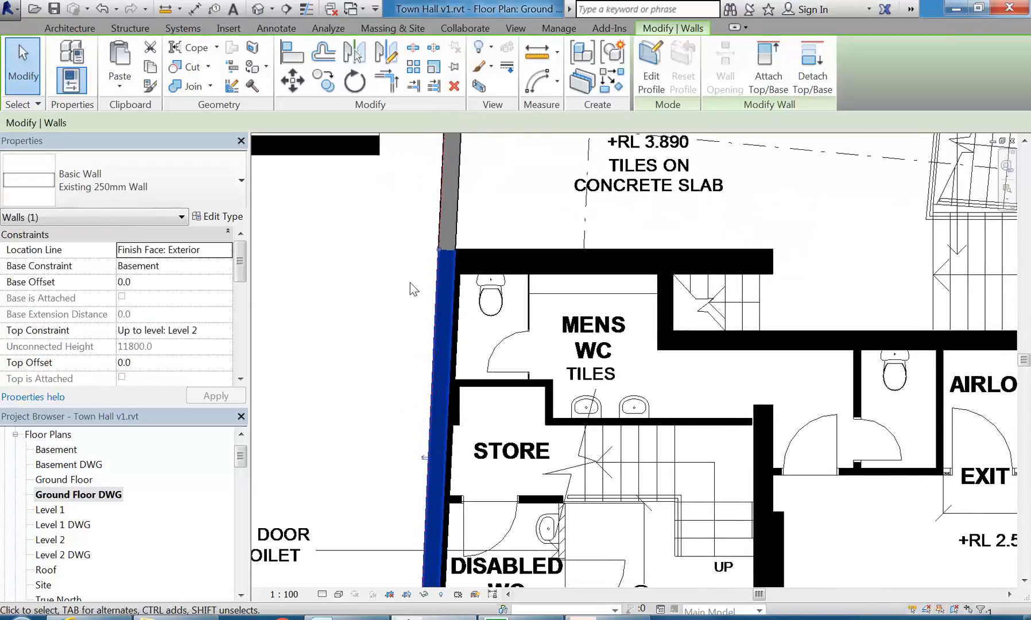
key("Escape")
Measure the thickness of the DWG outer wall beside the Mens WC, from outer to inner face
left_click(537, 51)
scroll(489, 205, "up", 3)
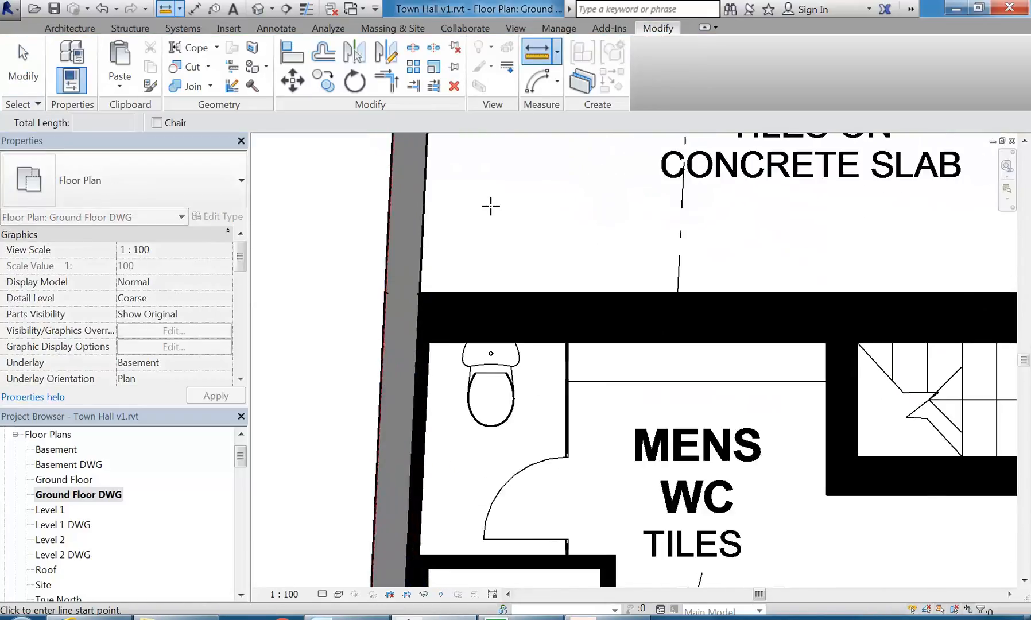
left_click(380, 416)
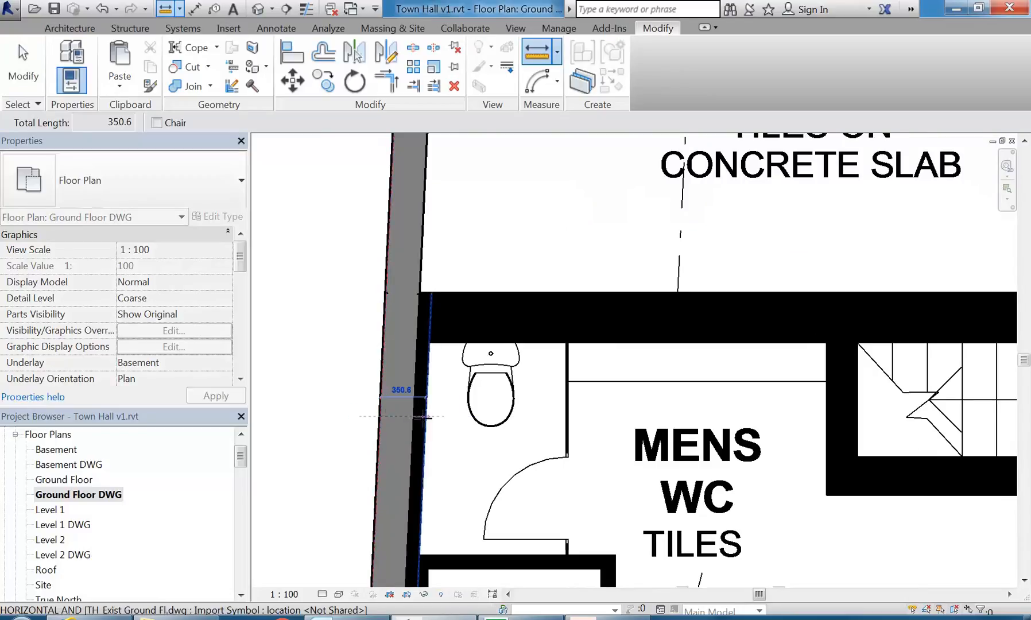
left_click(421, 416)
right_click(485, 266)
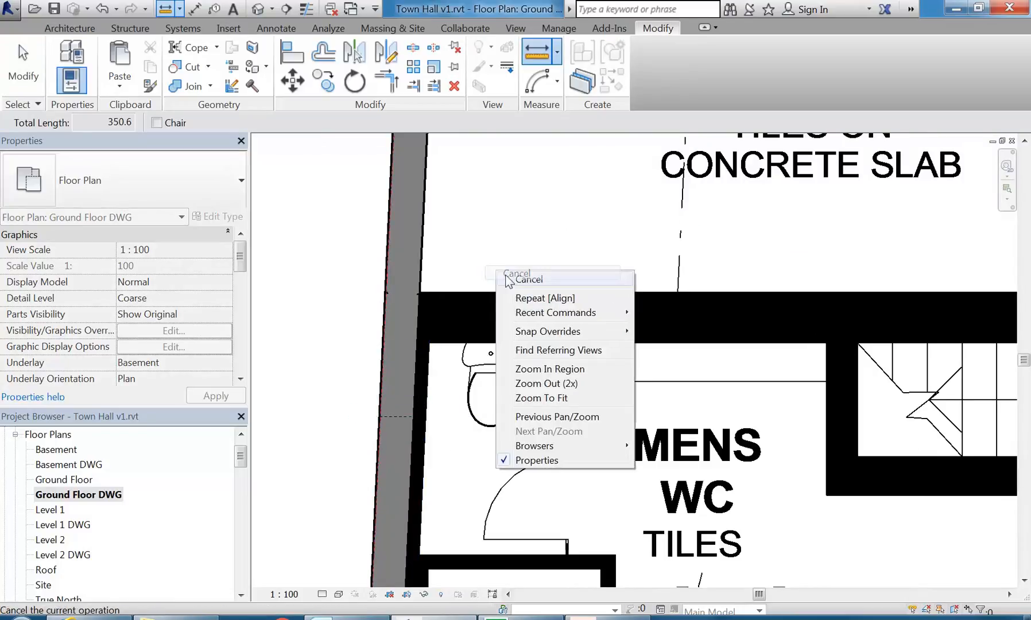
left_click(513, 273)
Change the outer wall segment beside the Mens WC to the Existing 350mm Wall type
left_click(414, 353)
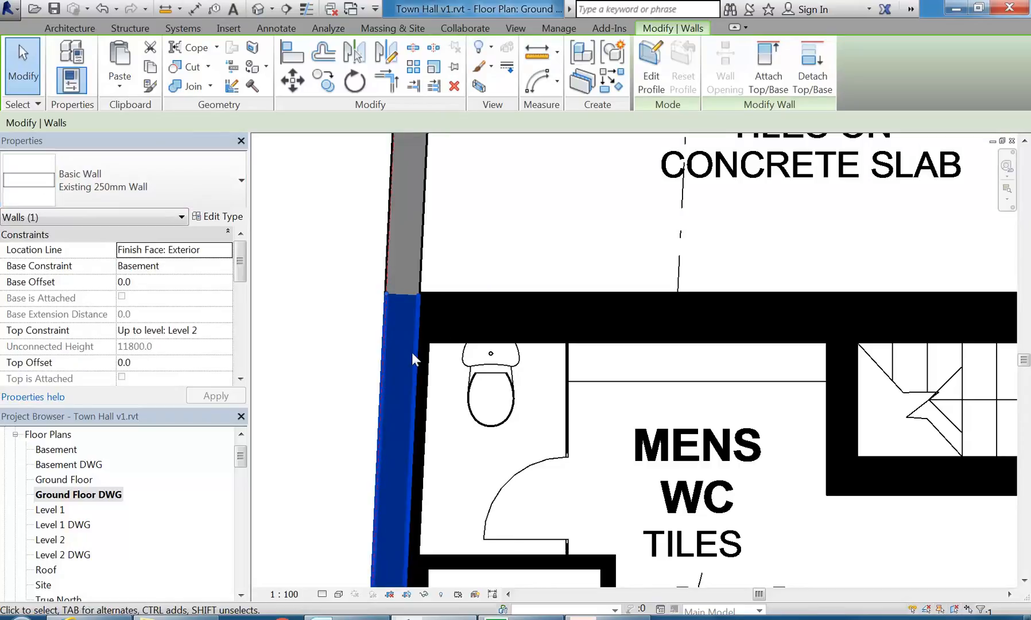
left_click(156, 175)
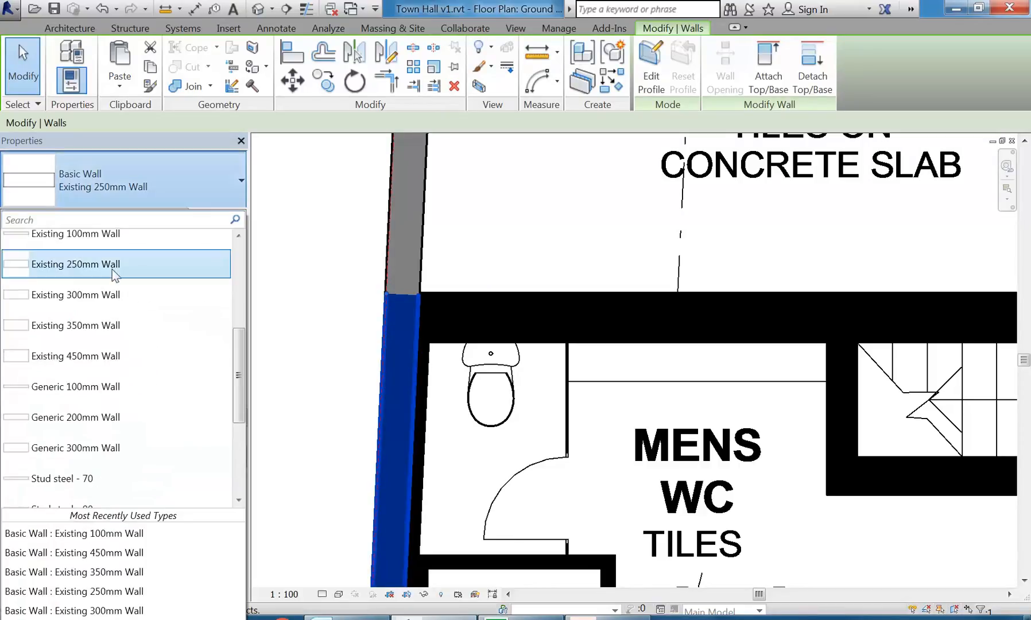
left_click(81, 326)
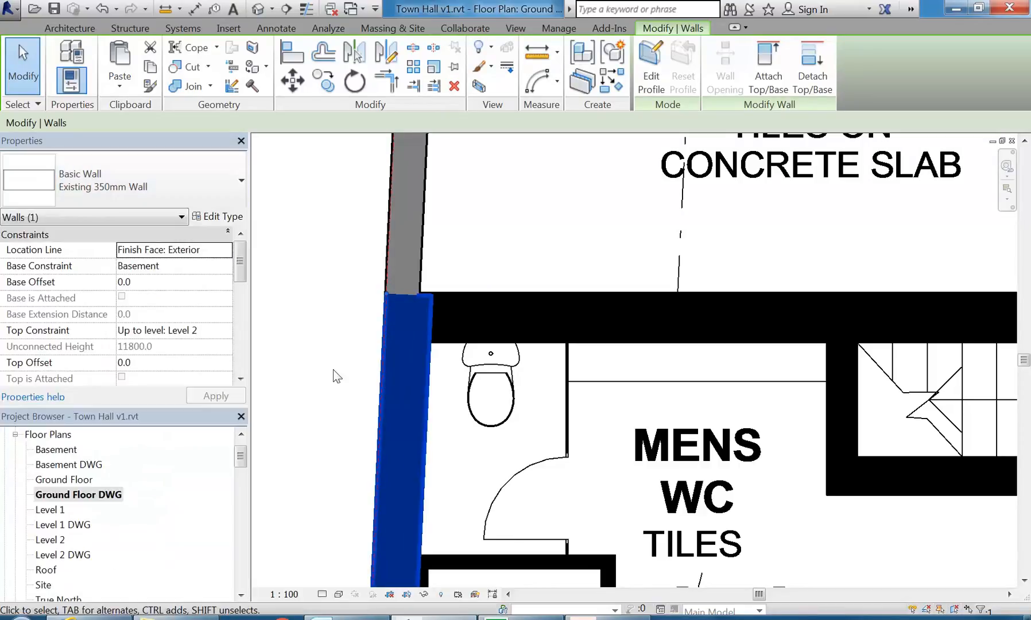
left_click(561, 246)
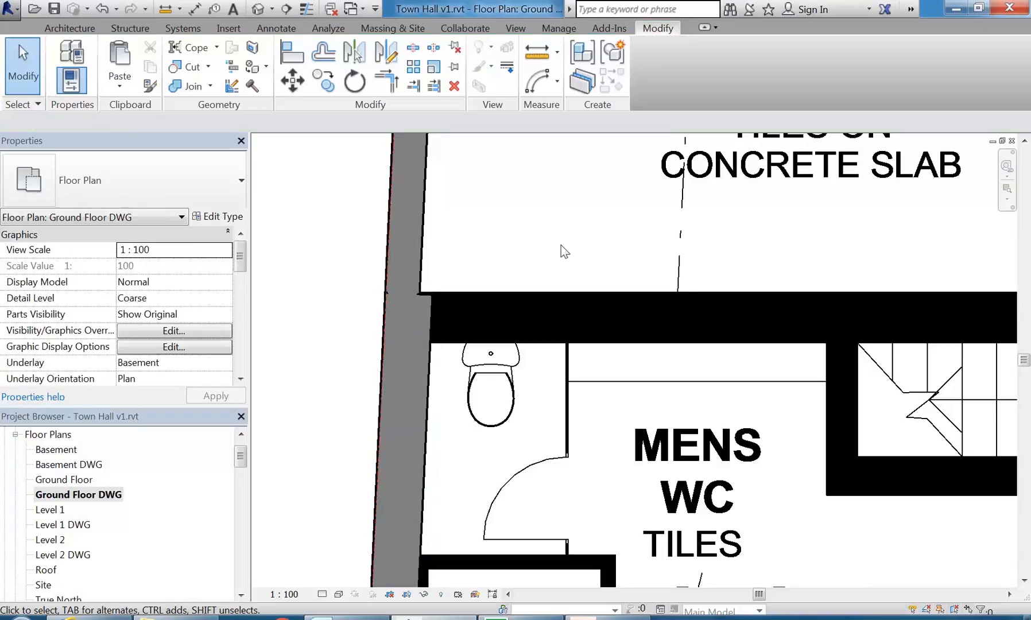
Open the Basement DWG floor plan to inspect the outer wall beside the service yard ramp
scroll(561, 245, "down", 2)
scroll(469, 248, "down", 2)
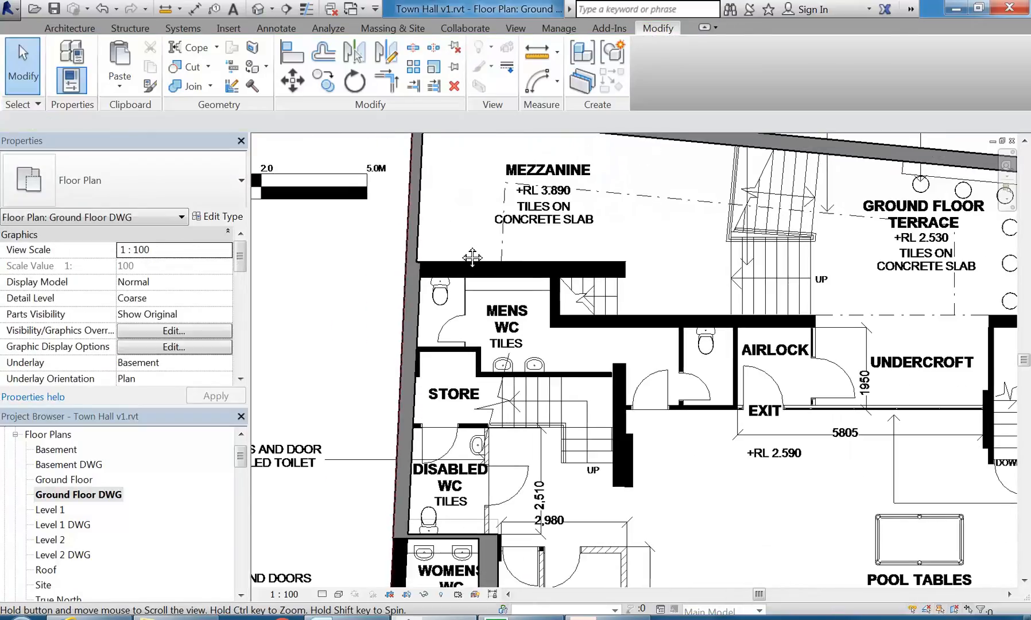
scroll(431, 294, "up", 2)
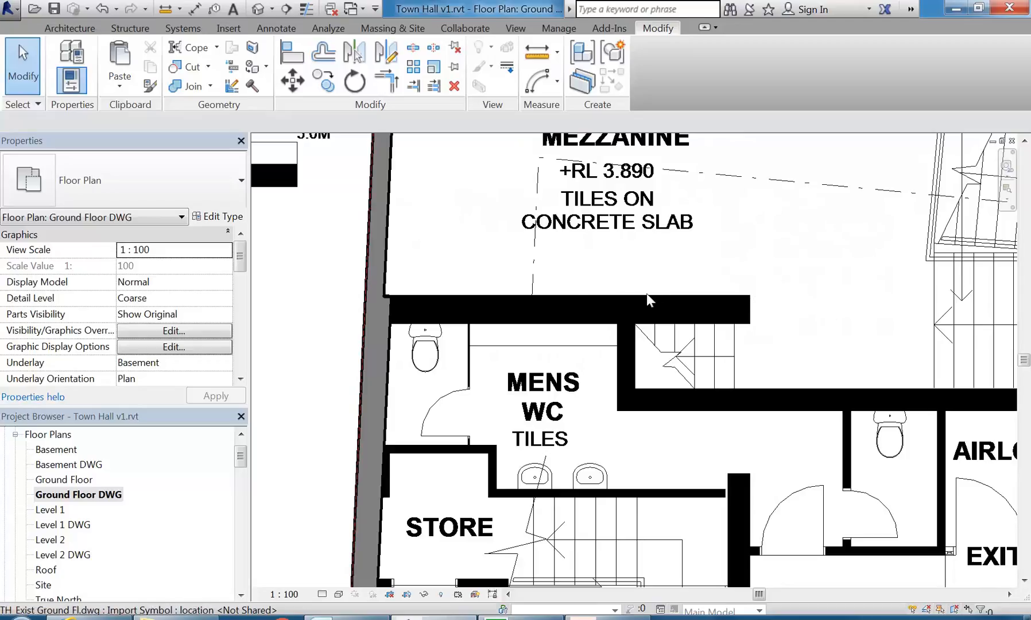
left_click(70, 28)
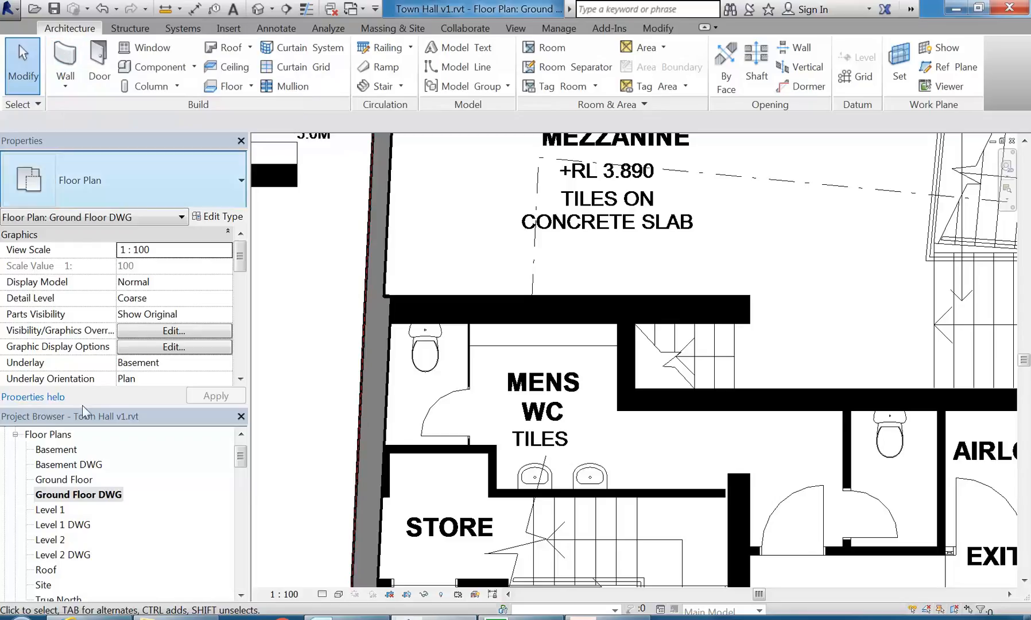
double_click(66, 466)
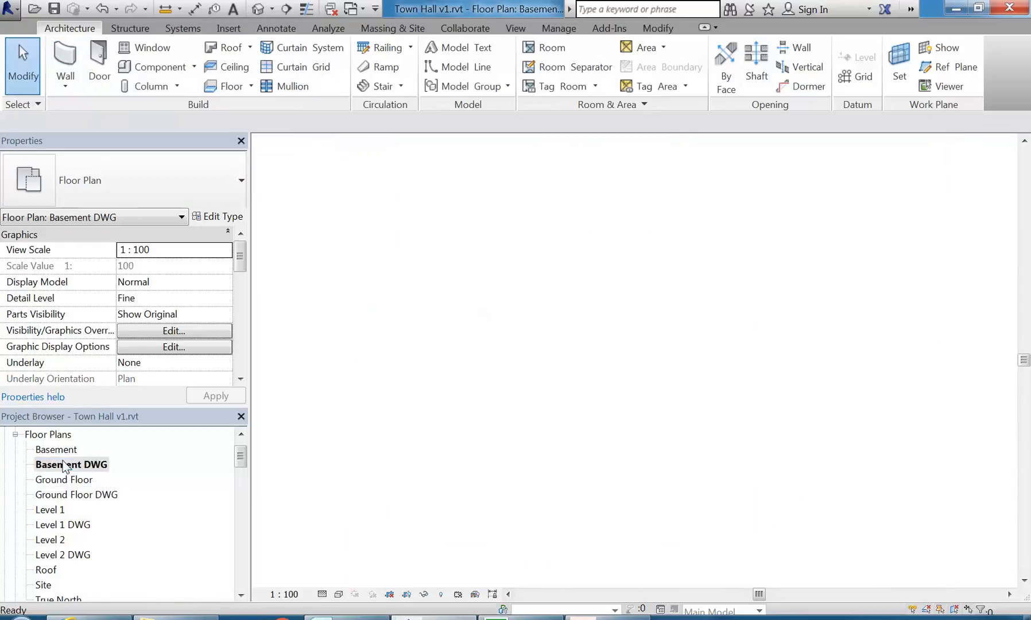
middle_click_drag(454, 341, 468, 609)
scroll(495, 509, "down", 3)
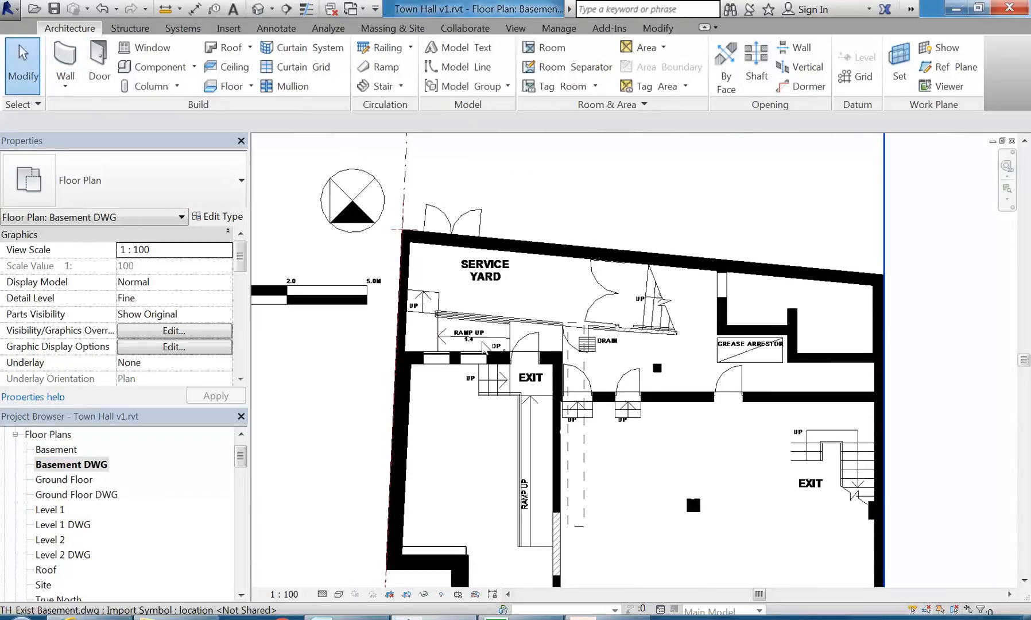
scroll(447, 352, "up", 5)
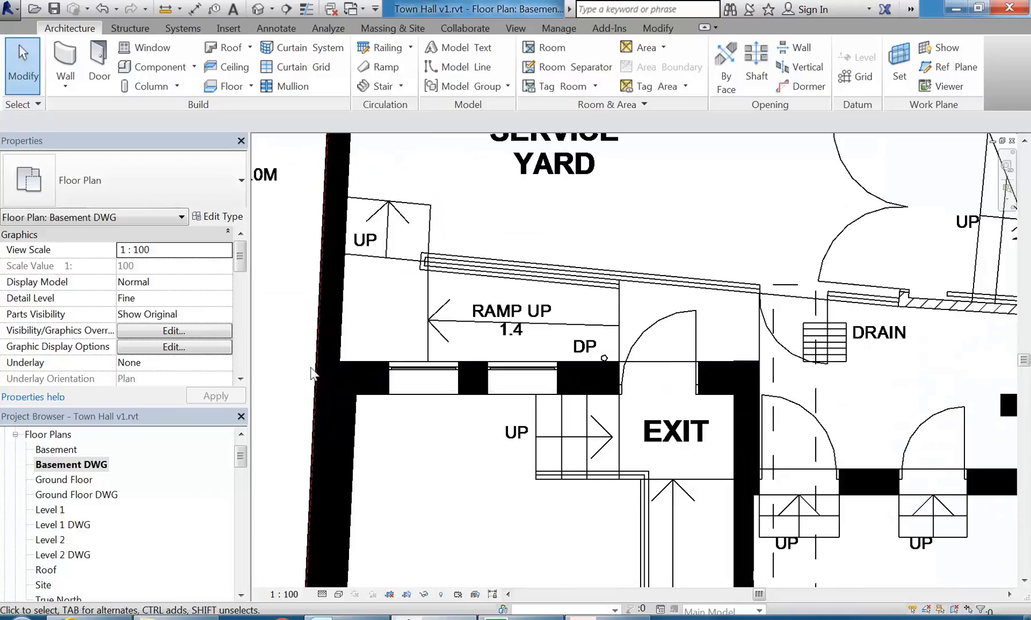
Set the Basement DWG plan's detail level to Coarse
left_click(67, 55)
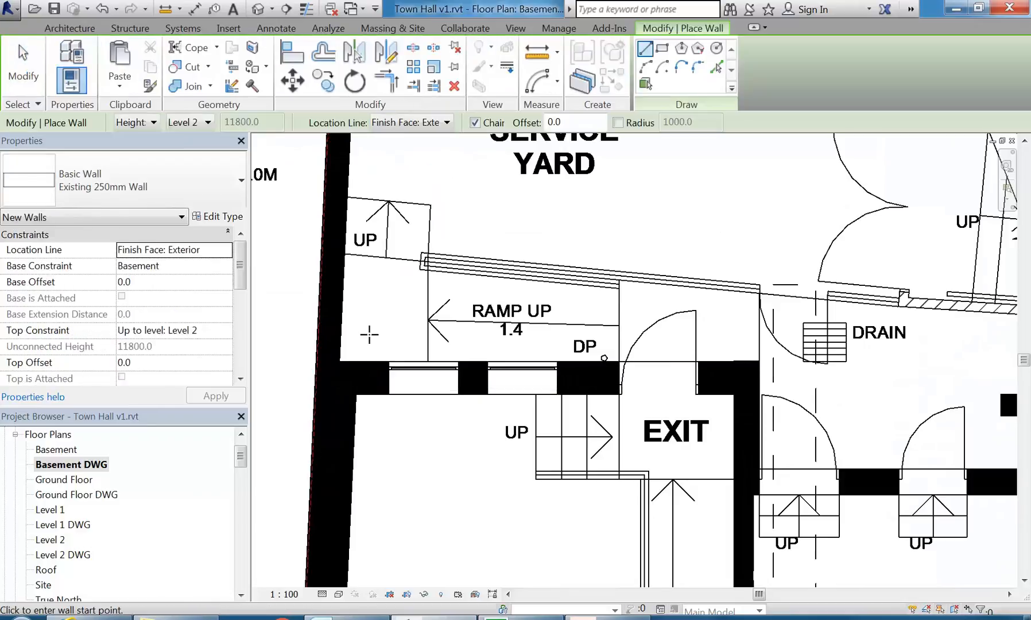
scroll(341, 363, "up", 3)
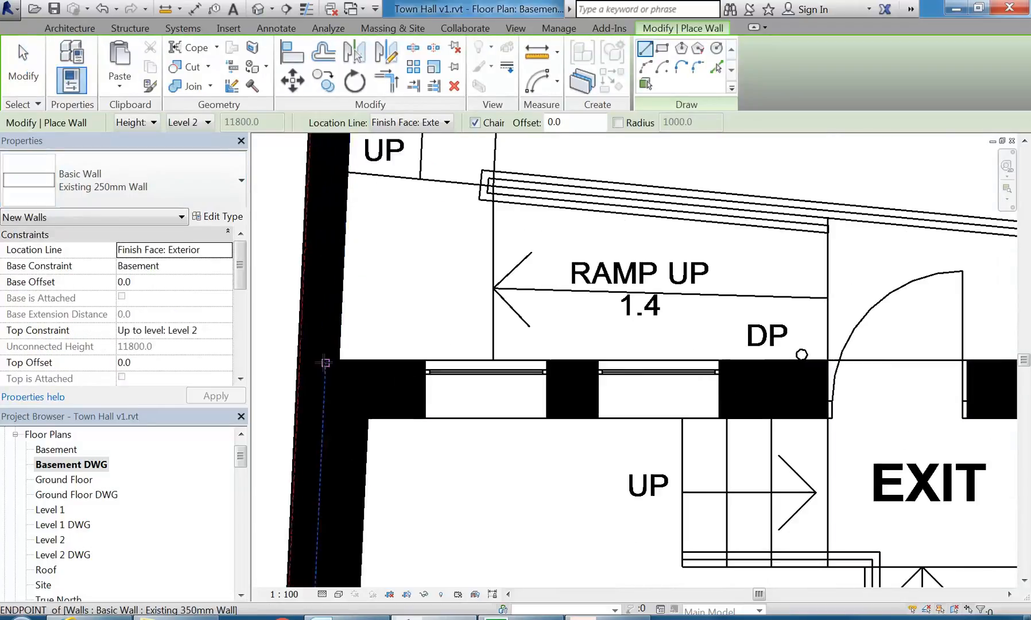
scroll(420, 353, "down", 2)
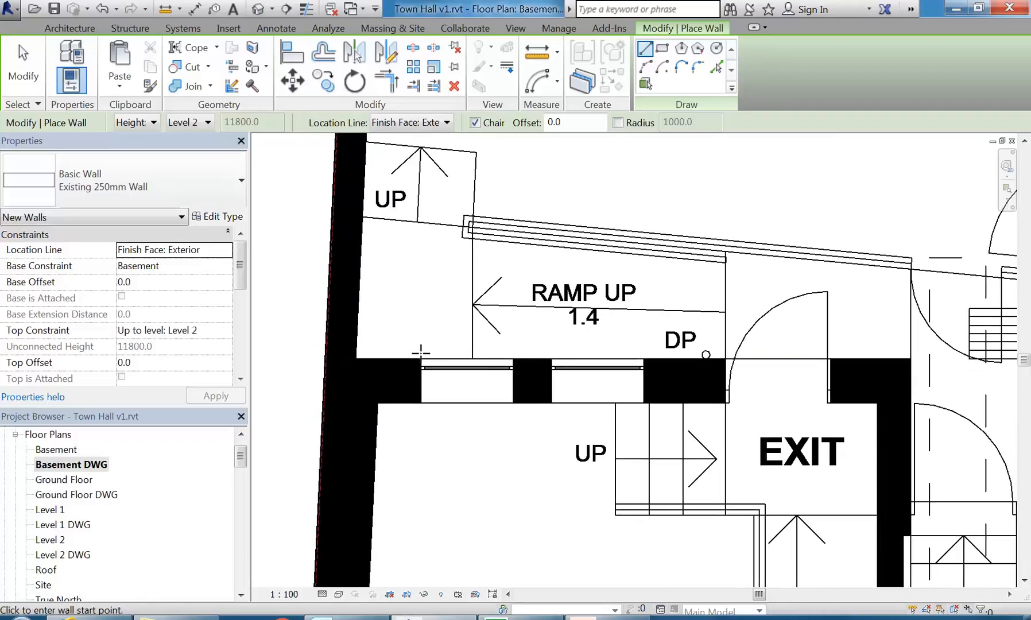
left_click(323, 594)
left_click(343, 561)
middle_click_drag(390, 390, 433, 445)
scroll(426, 366, "down", 2)
middle_click_drag(425, 367, 445, 320)
right_click(444, 315)
left_click(474, 326)
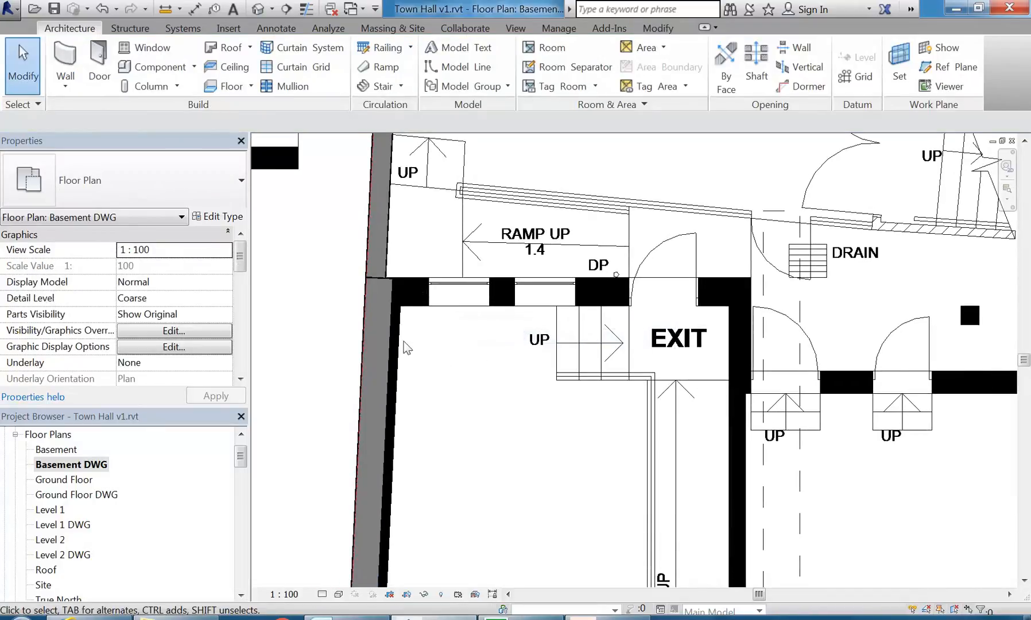
Examine how the existing 350mm outer wall and its return wall line up with the basement DWG
left_click(392, 376)
scroll(444, 399, "down", 2)
middle_click_drag(430, 353, 418, 327)
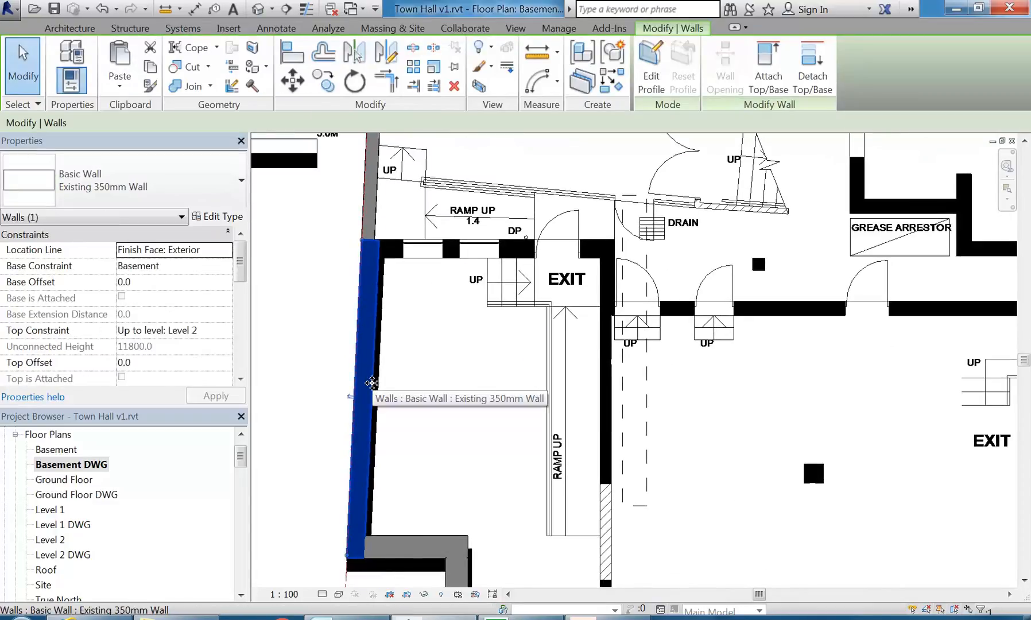
left_click(417, 371)
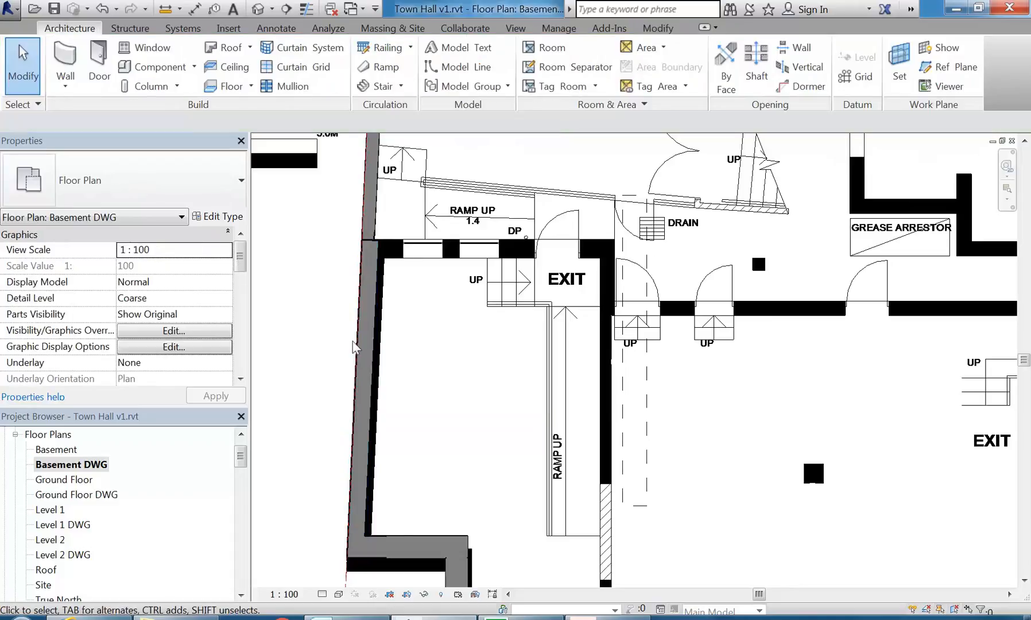
left_click(378, 353)
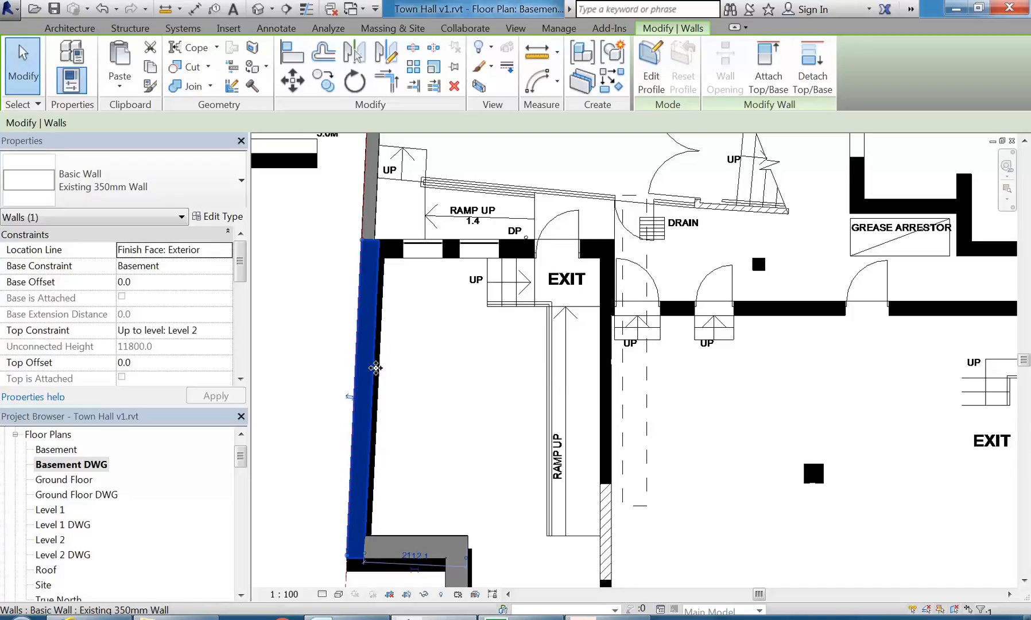
left_click(316, 412)
middle_click_drag(337, 379, 396, 179)
scroll(418, 368, "up", 5)
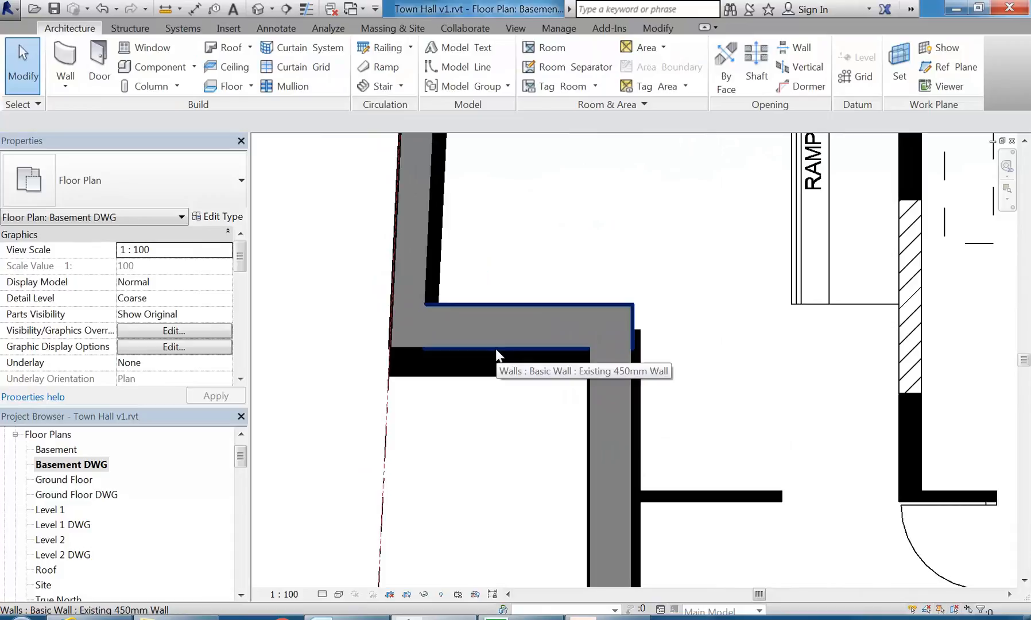
Set the top offset of the basement's 450mm return wall to -1000
left_click(495, 353)
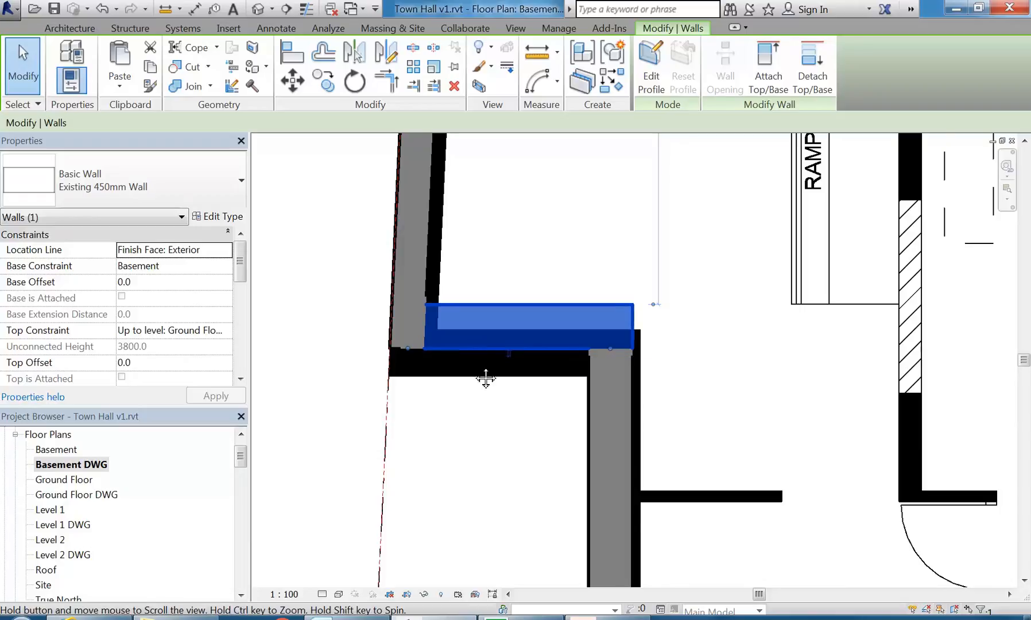
scroll(480, 349, "up", 3)
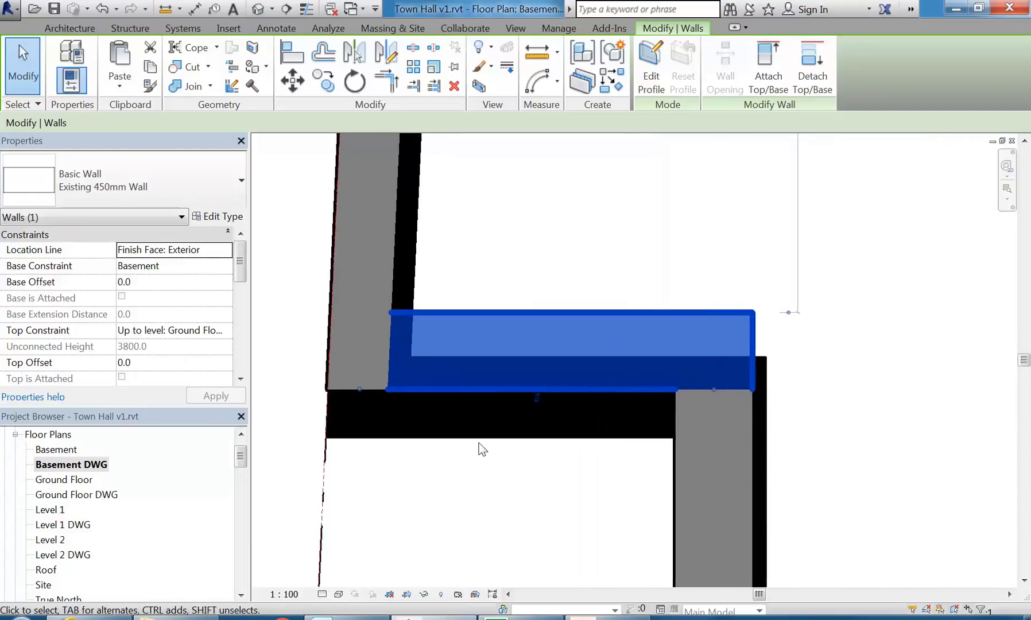
scroll(482, 441, "down", 1)
scroll(483, 441, "down", 1)
middle_click_drag(483, 441, 479, 402)
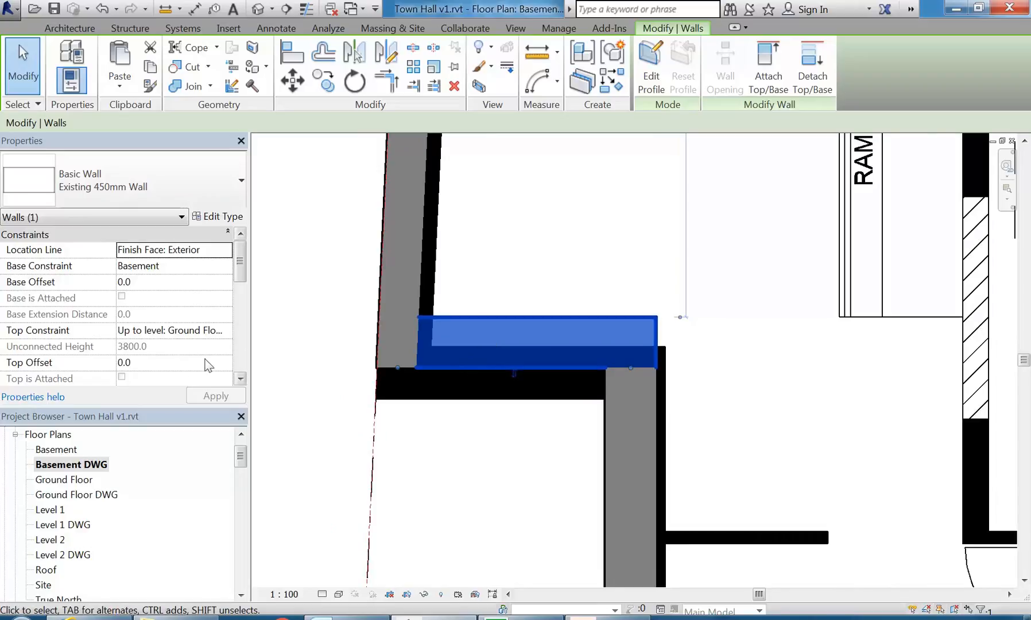
left_click(179, 364)
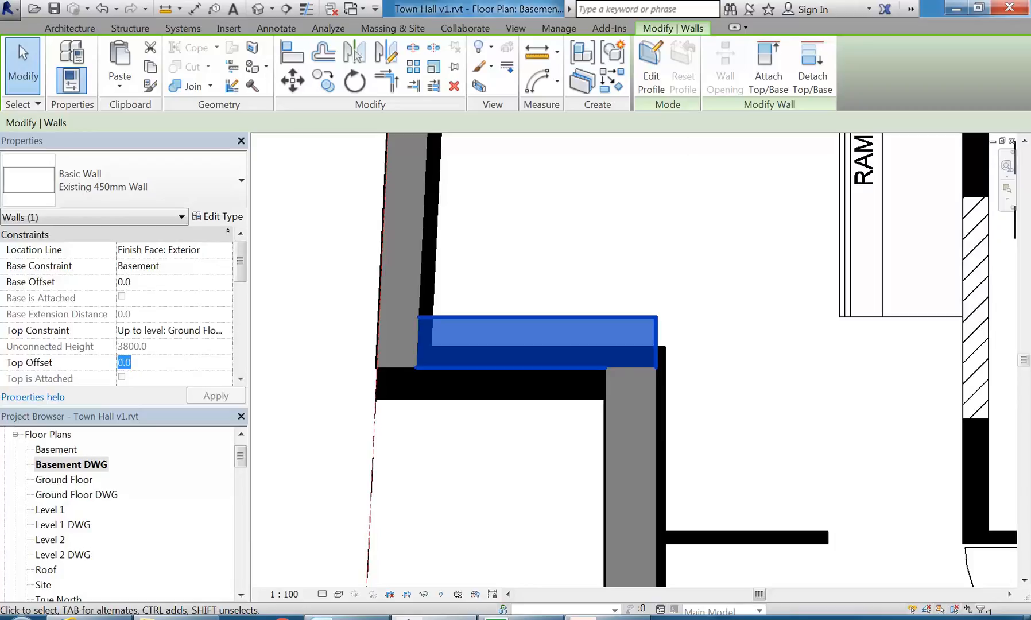
type("-")
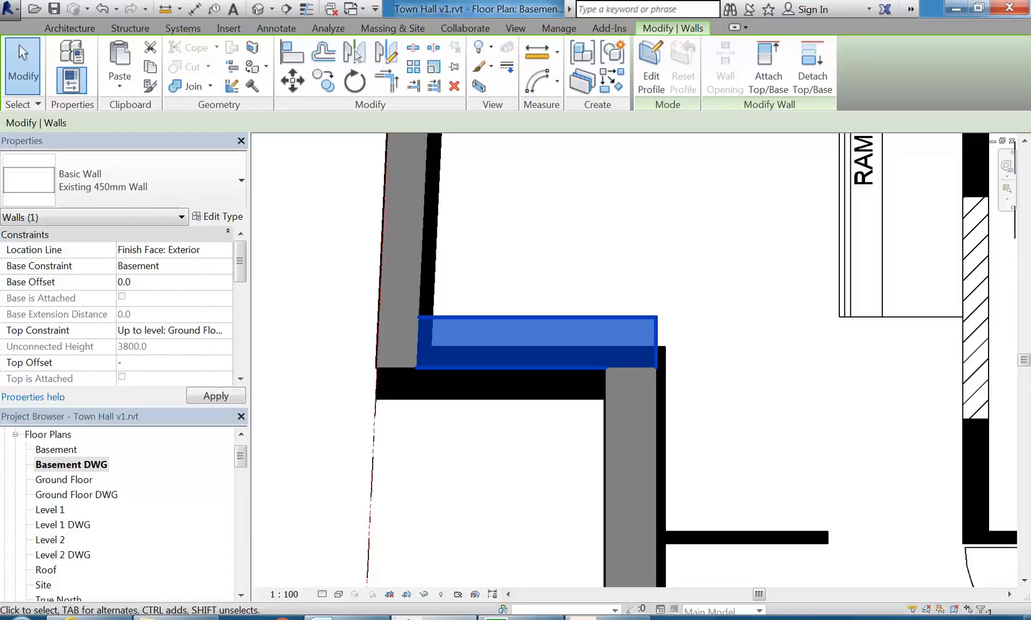
type("1000")
key("Return")
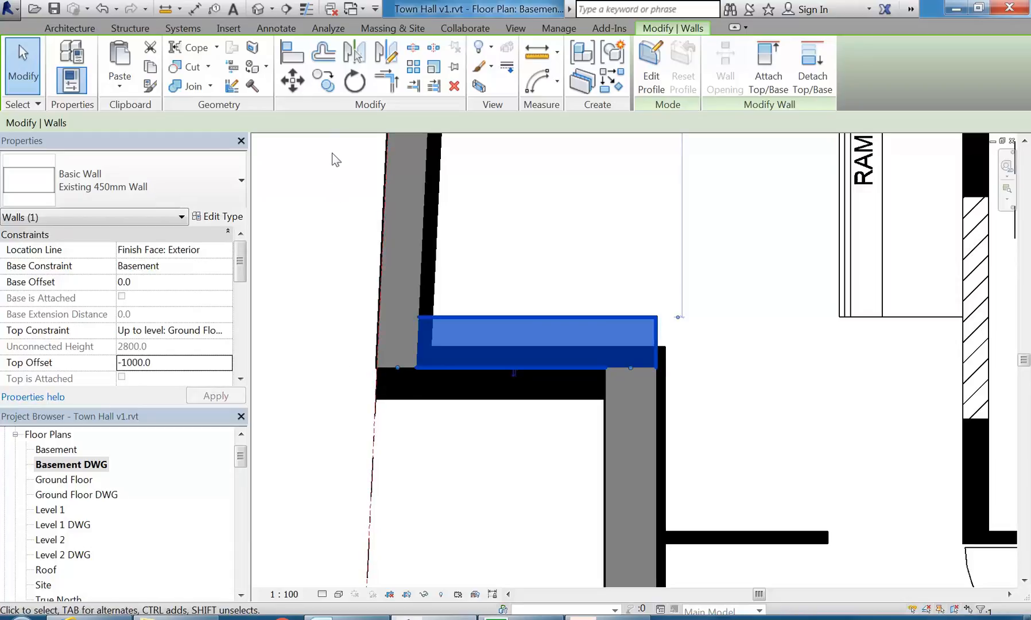
Align the exterior face of the basement's 450mm return wall with the DWG wall's outer line
left_click(292, 53)
left_click(473, 400)
left_click(473, 368)
right_click(473, 276)
left_click(501, 285)
right_click(545, 296)
left_click(558, 304)
Open the Ground Floor DWG floor plan at the wall between the Disabled WC and Womens WC
left_click(84, 494)
double_click(85, 495)
middle_click_drag(418, 326, 448, 278)
scroll(402, 382, "up", 2)
Pull both ends of the 100mm return wall away from the adjoining walls, leaving it about 1040 mm long
left_click(422, 384)
middle_click_drag(425, 414, 484, 433)
scroll(498, 406, "up", 2)
scroll(445, 409, "down", 1)
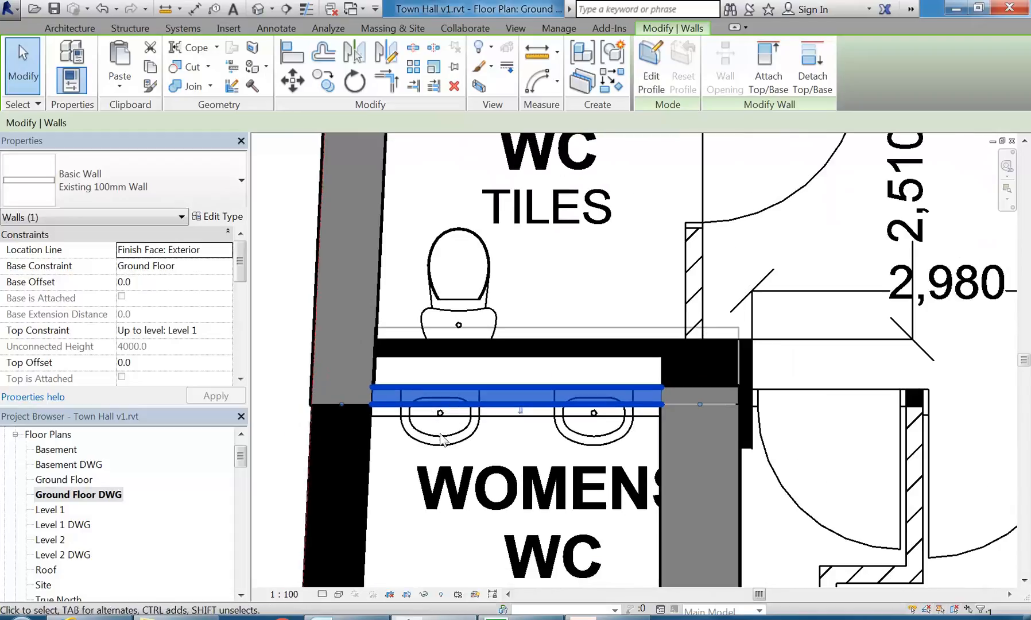
left_click_drag(343, 404, 425, 403)
left_click_drag(705, 406, 603, 404)
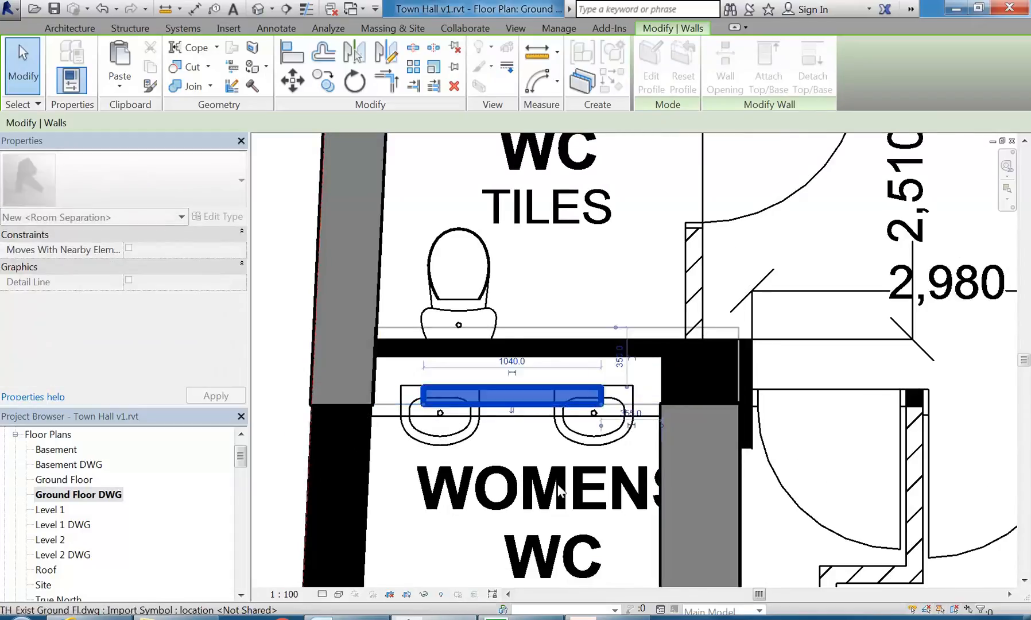
Align the shortened 100mm wall's upper face with the DWG wall line on the Disabled WC side
left_click(293, 54)
left_click(531, 338)
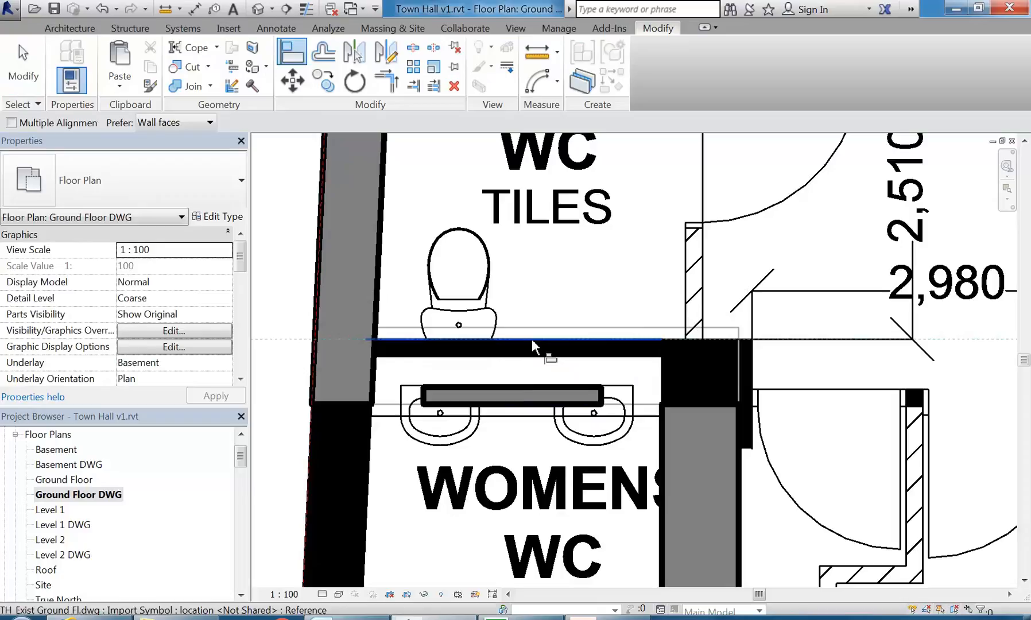
left_click(524, 388)
right_click(538, 280)
left_click(552, 279)
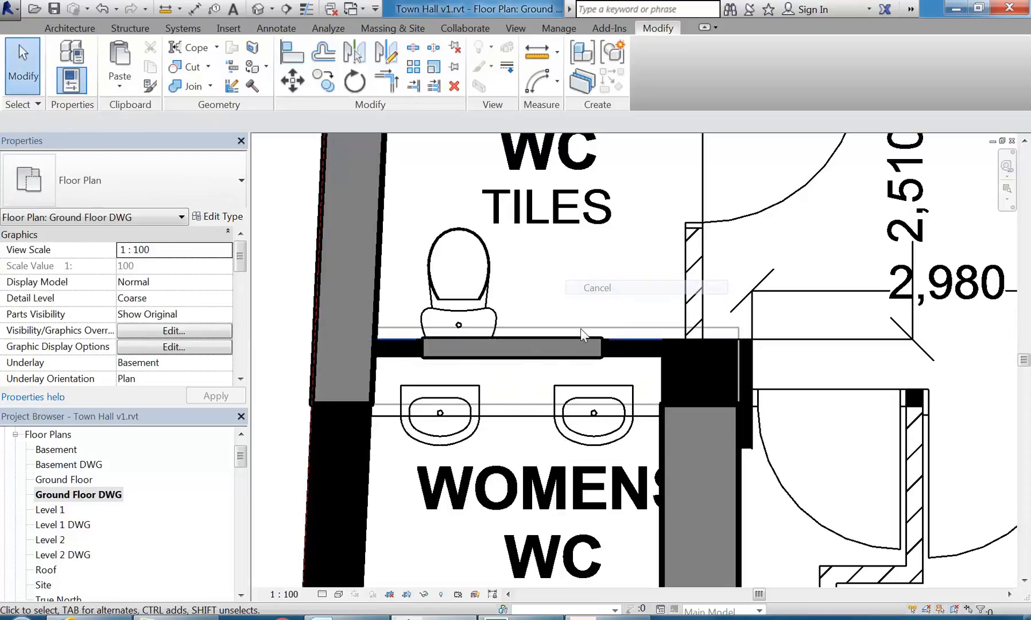
left_click(540, 355)
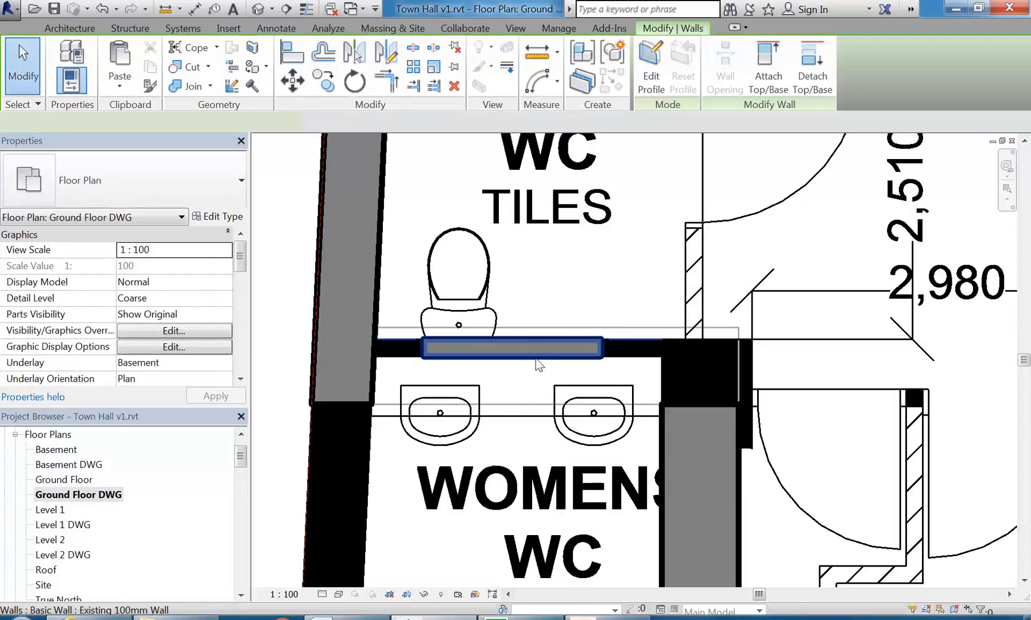
Compare the wall at the Disabled WC and Womens WC between the Basement DWG and Ground Floor DWG plans
left_click(683, 404)
left_click(611, 253)
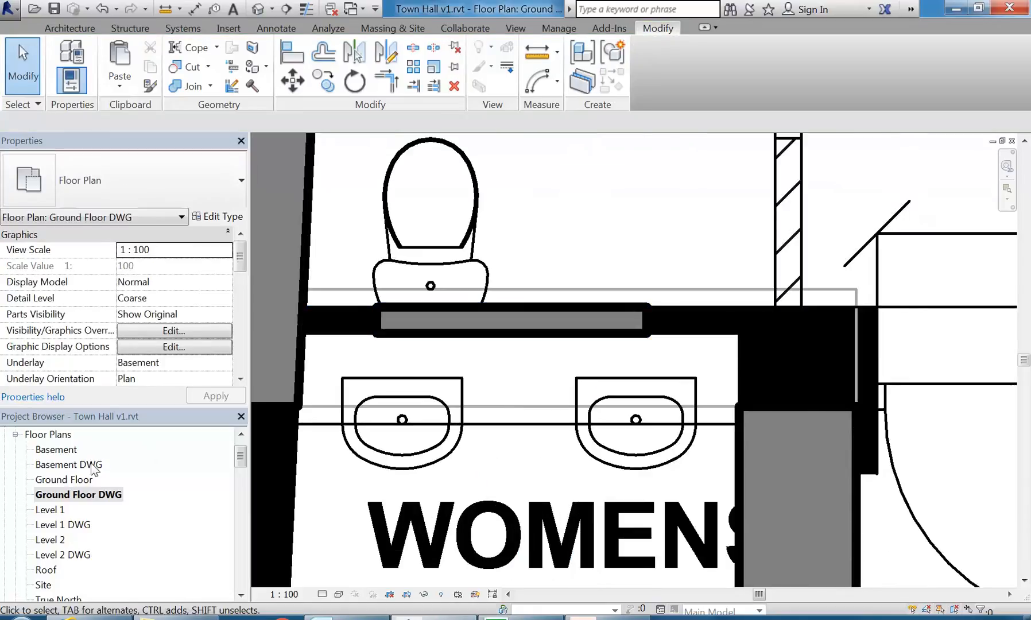
double_click(64, 464)
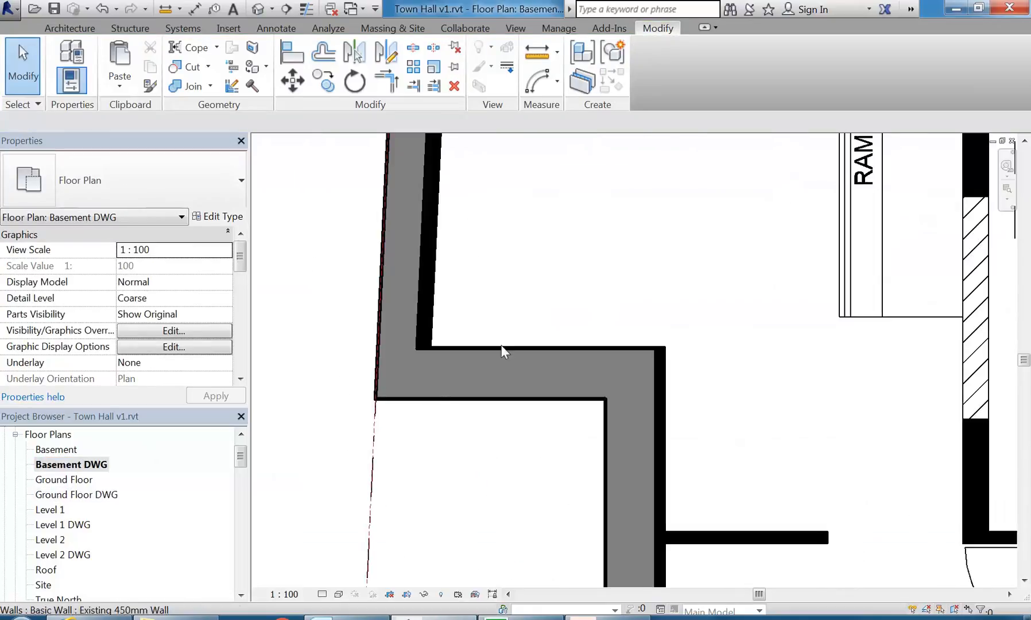
double_click(69, 494)
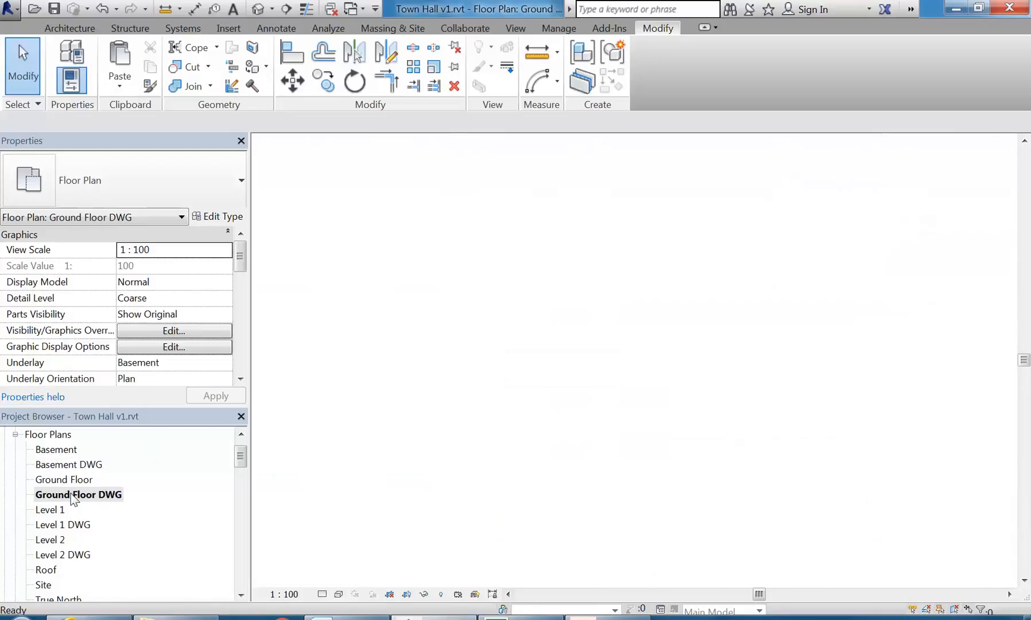
scroll(523, 364, "down", 2)
mouse_move(522, 364)
middle_mouse_down()
mouse_move(567, 369)
mouse_move(537, 359)
middle_mouse_up()
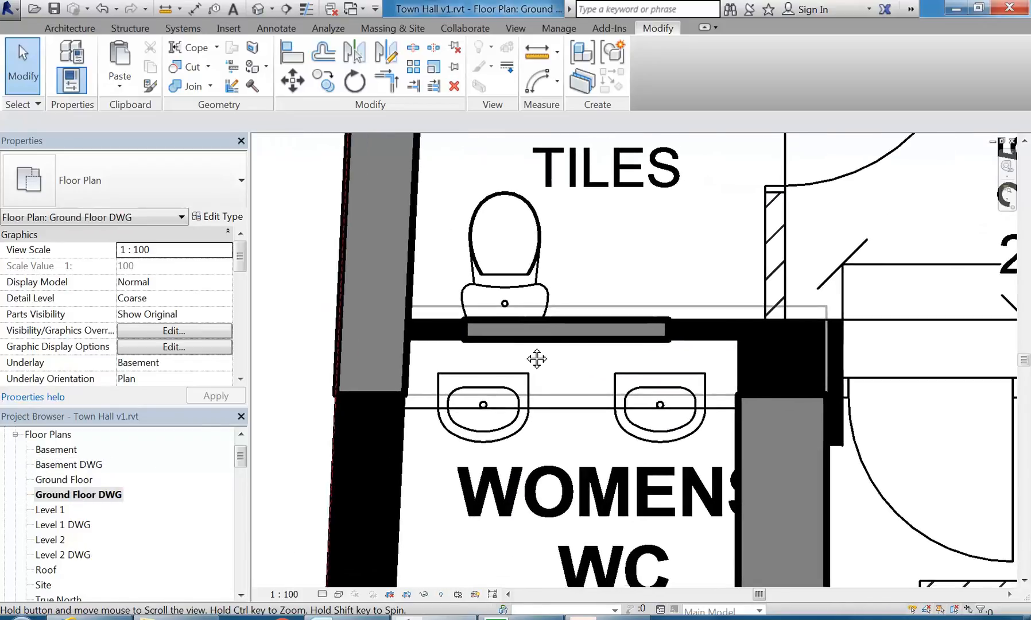
double_click(62, 465)
double_click(69, 494)
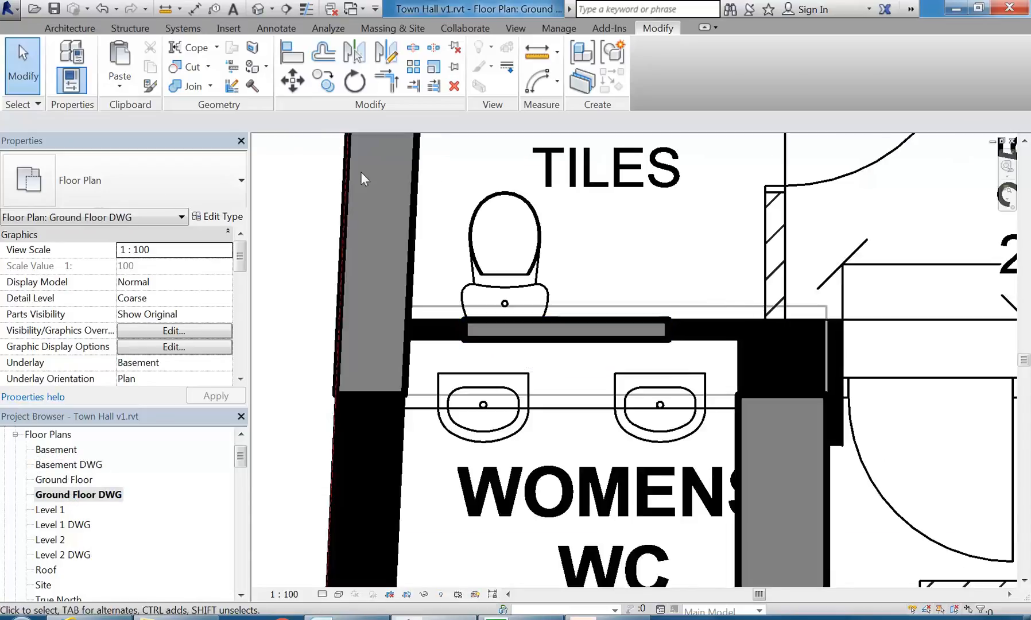
Trim the shortened 100mm wall and the thick inner wall beside the Womens WC into a corner
left_click(380, 75)
left_click(597, 338)
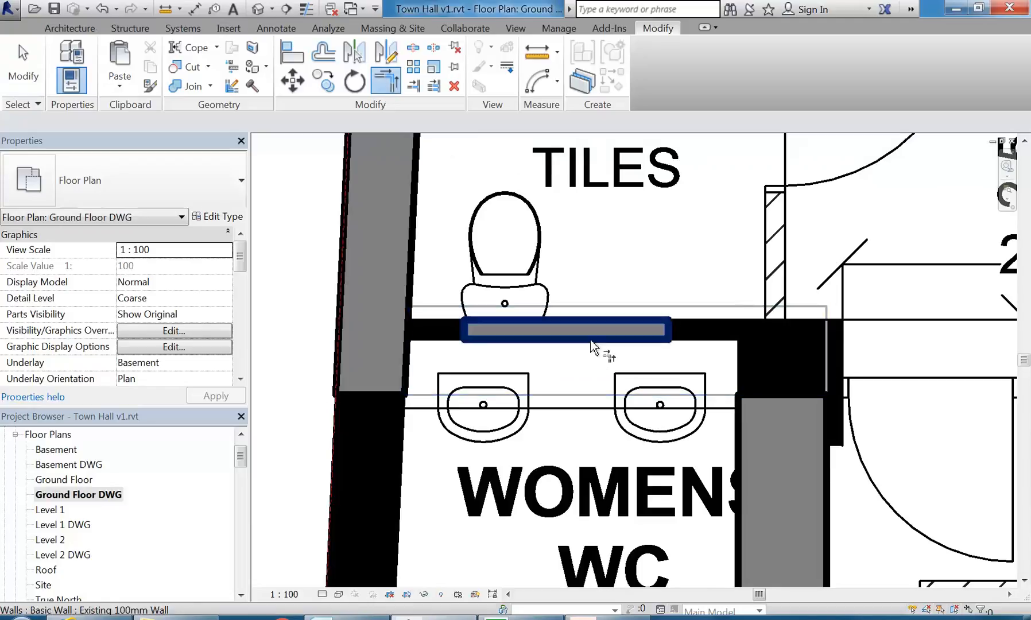
left_click(740, 473)
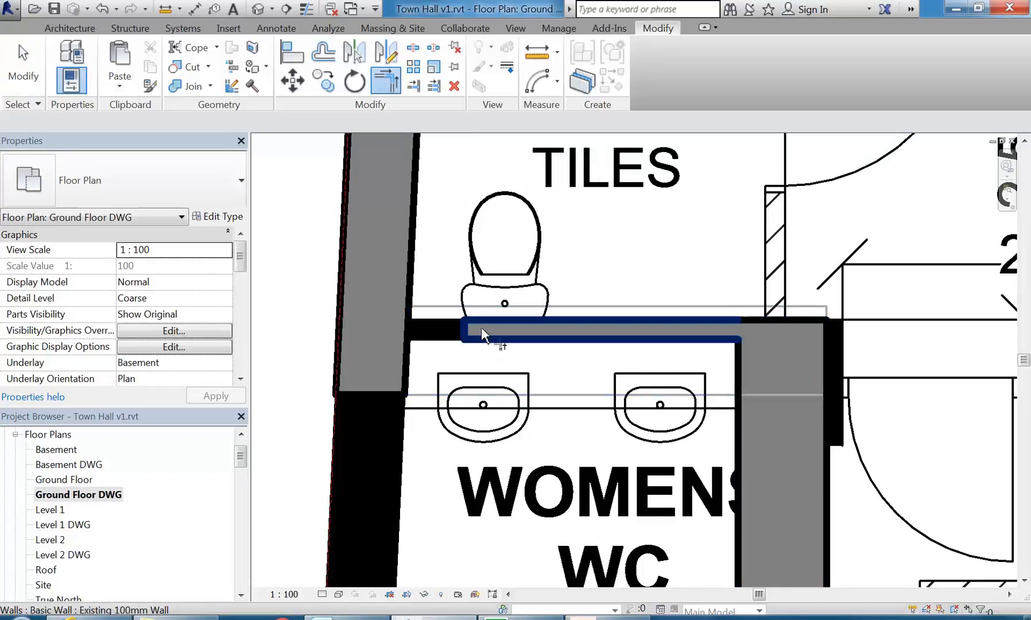
right_click(464, 224)
left_click(489, 231)
right_click(488, 230)
left_click(519, 239)
Extend the 100mm wall's free end to the existing 350mm external wall, closing the gap above the Womens WC
left_click(488, 333)
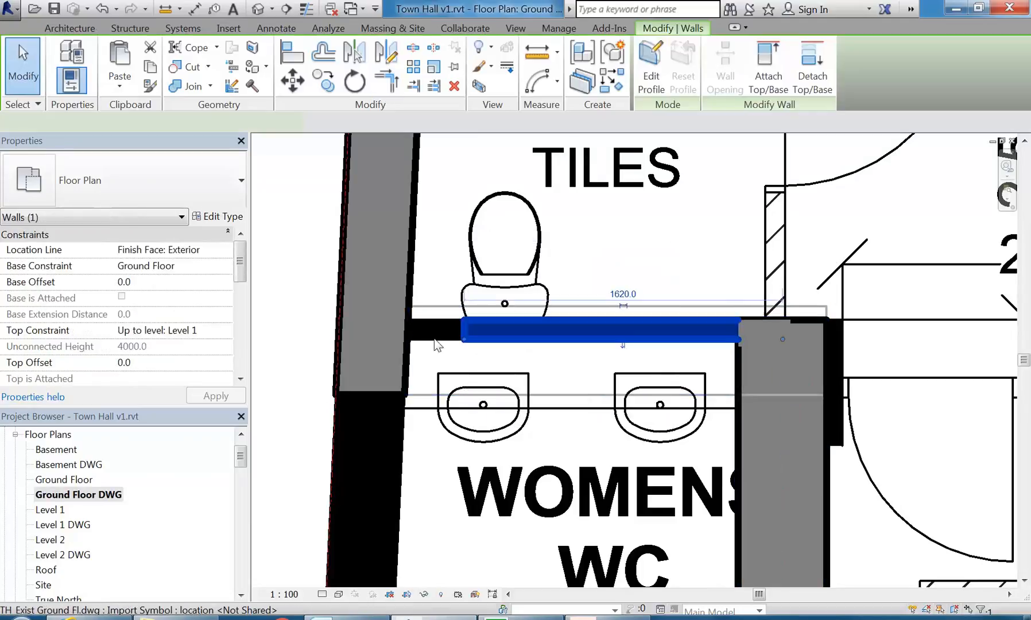
scroll(451, 318, "down", 4)
scroll(446, 348, "up", 3)
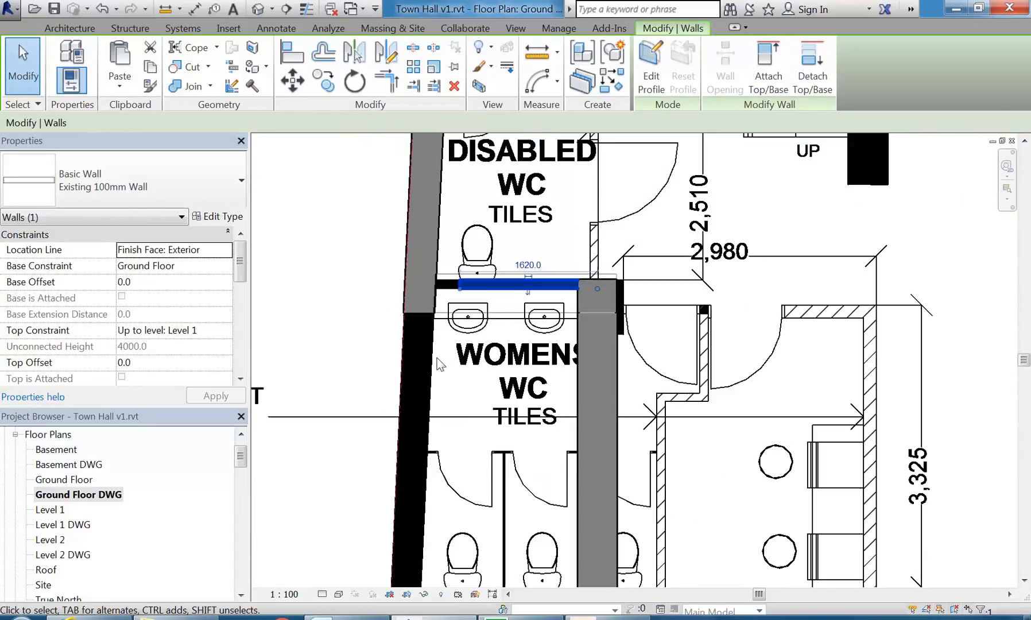
scroll(433, 302, "up", 3)
scroll(512, 354, "up", 3)
left_click_drag(546, 360, 479, 359)
scroll(448, 341, "down", 4)
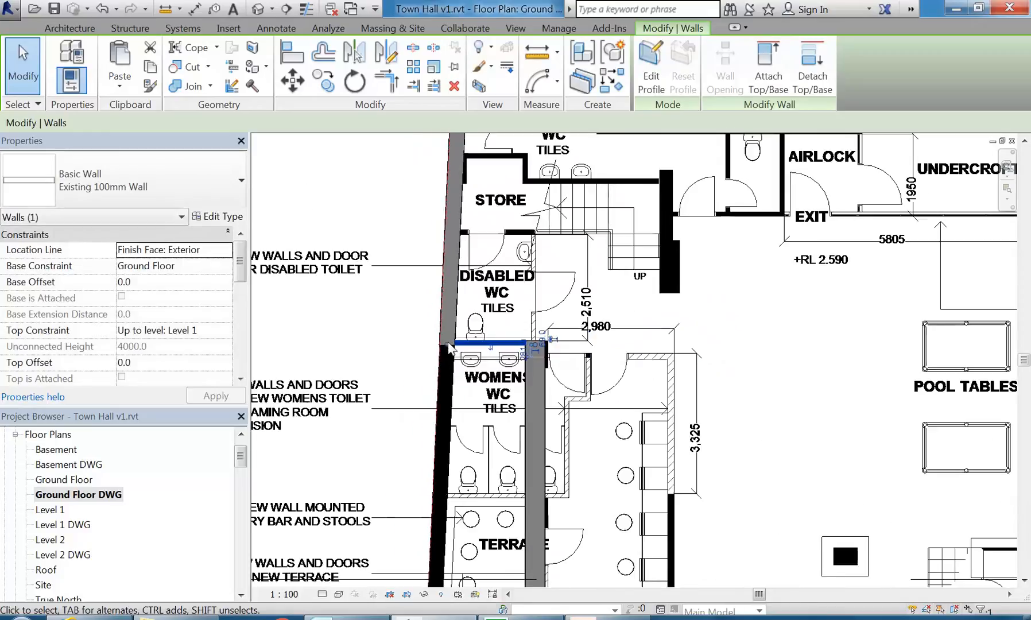
left_click(403, 362)
Review the Ground Floor DWG layout and open the Basement DWG plan at the cross wall below the ramp
scroll(440, 435, "down", 3)
middle_click_drag(439, 435, 424, 280)
scroll(415, 245, "up", 3)
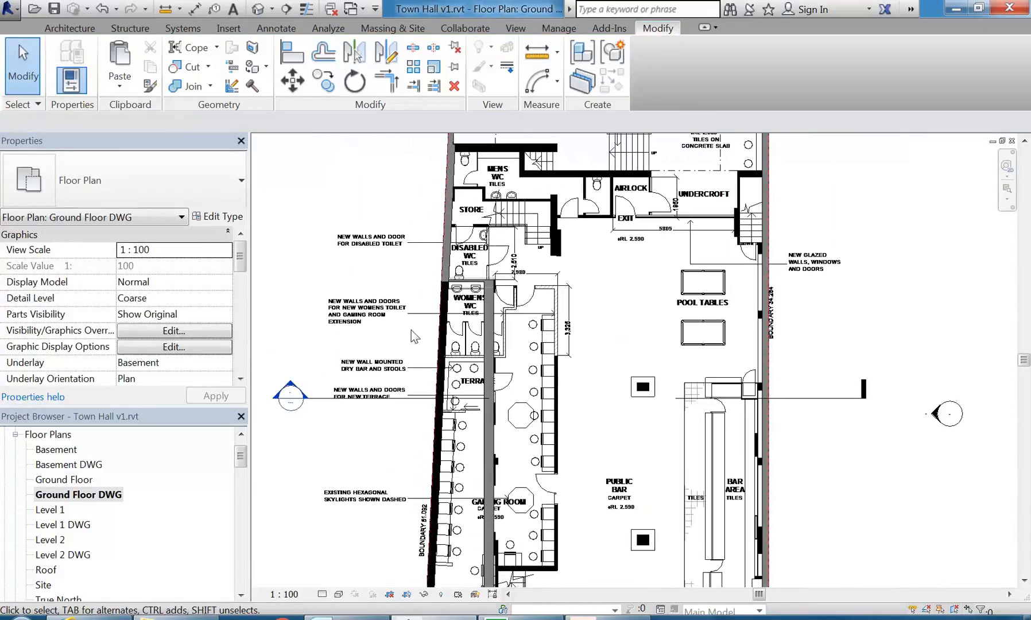
left_click(447, 267)
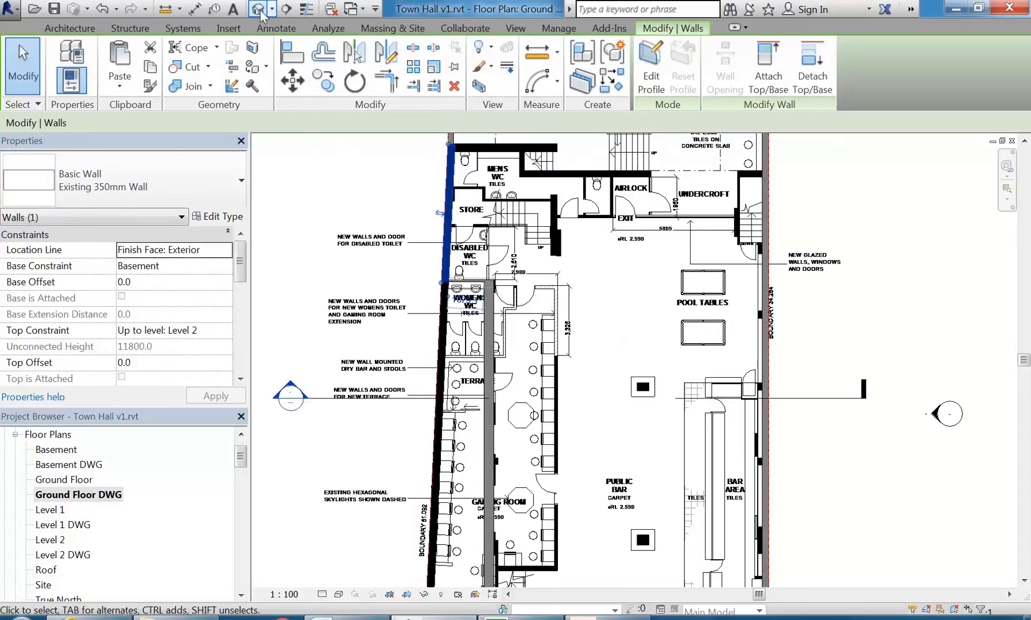
middle_click_drag(361, 230, 322, 394)
left_click(292, 231)
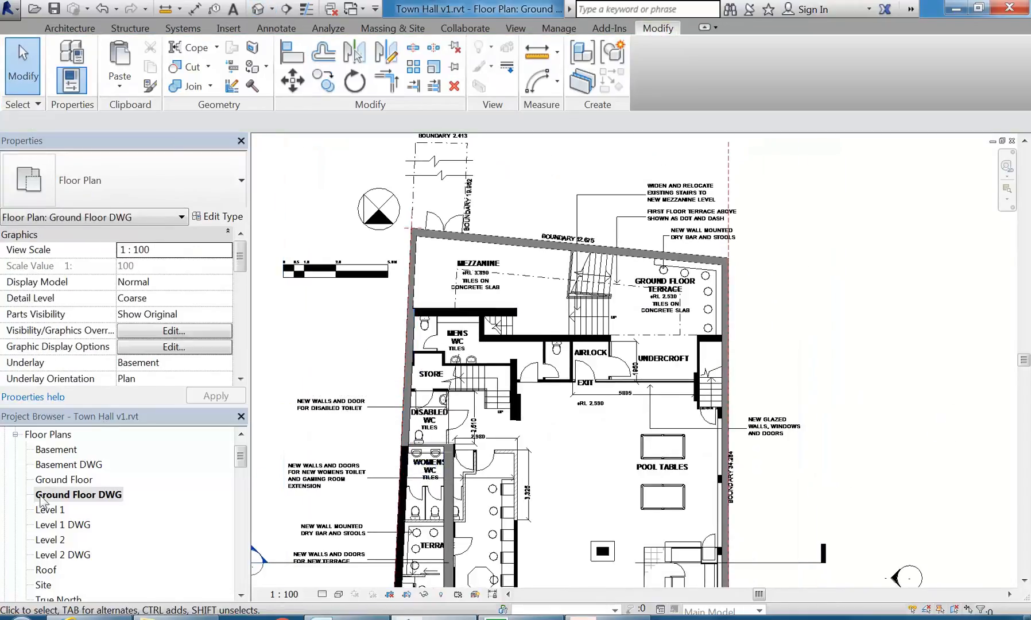
double_click(69, 464)
scroll(593, 245, "down", 5)
scroll(436, 361, "up", 7)
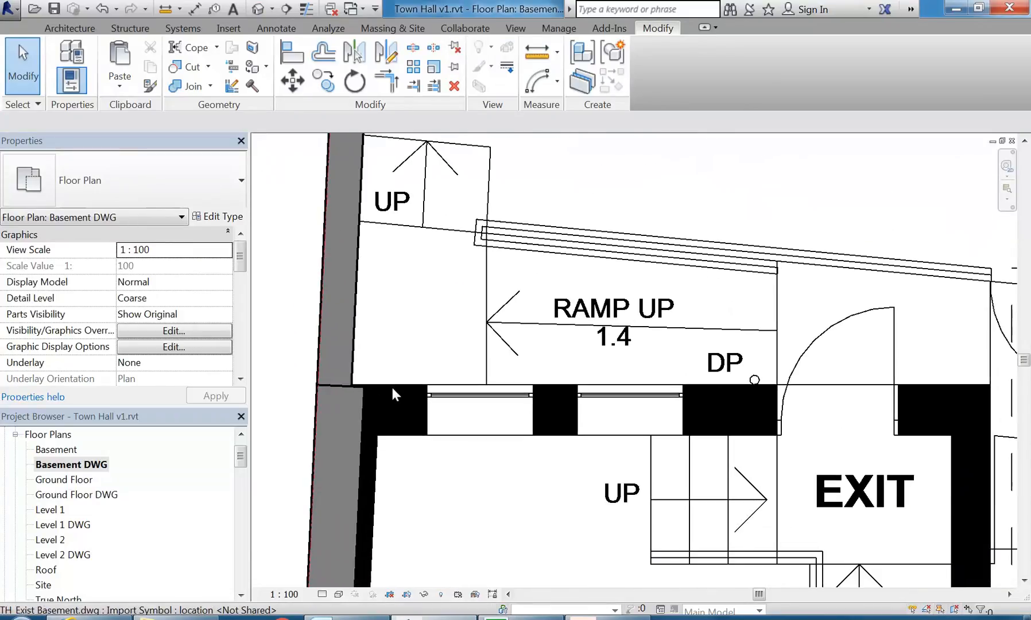
scroll(316, 389, "down", 1)
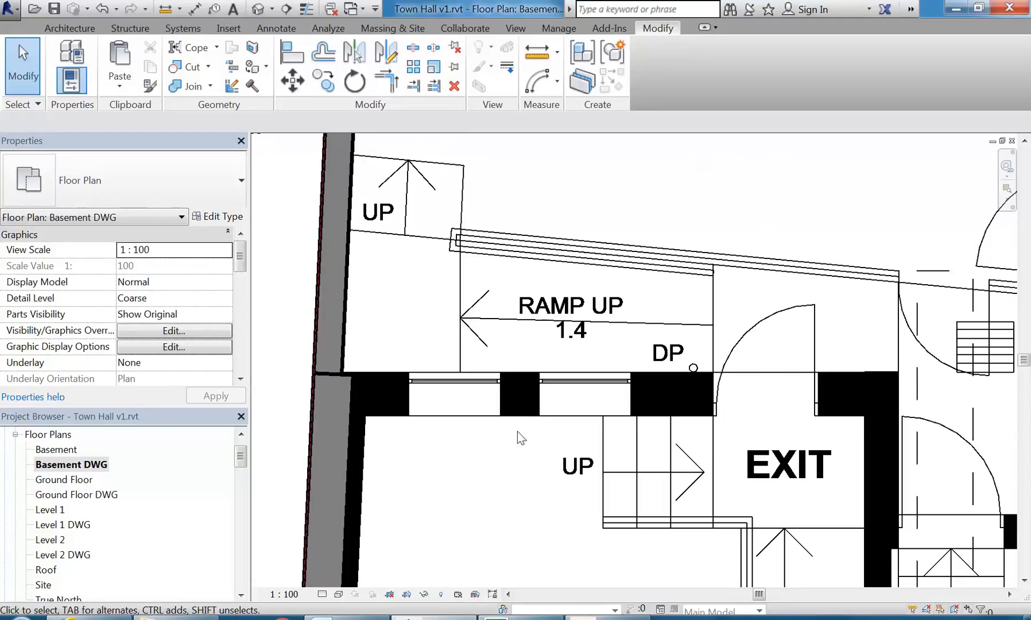
scroll(517, 423, "up", 2)
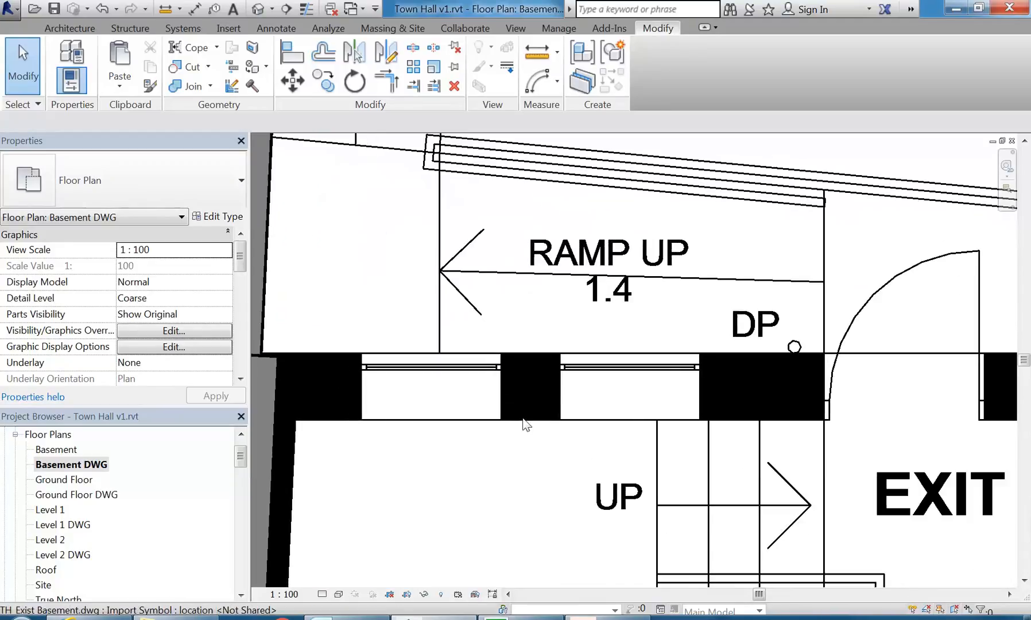
Measure the thickness of the DWG cross wall below the ramp, at the pier between the two windows
left_click(55, 30)
left_click(69, 57)
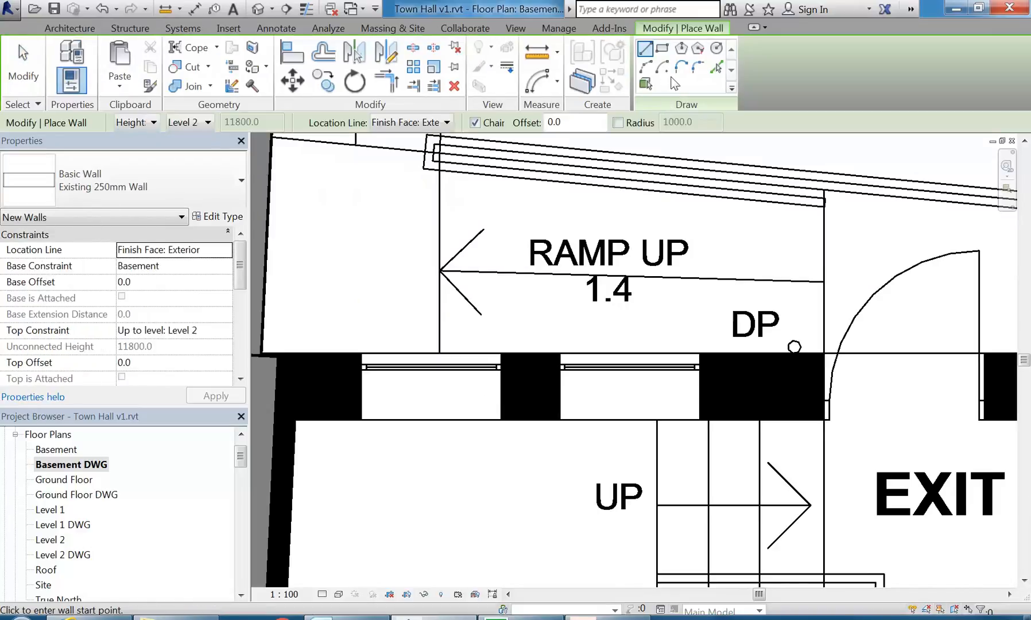
left_click(534, 55)
left_click(530, 353)
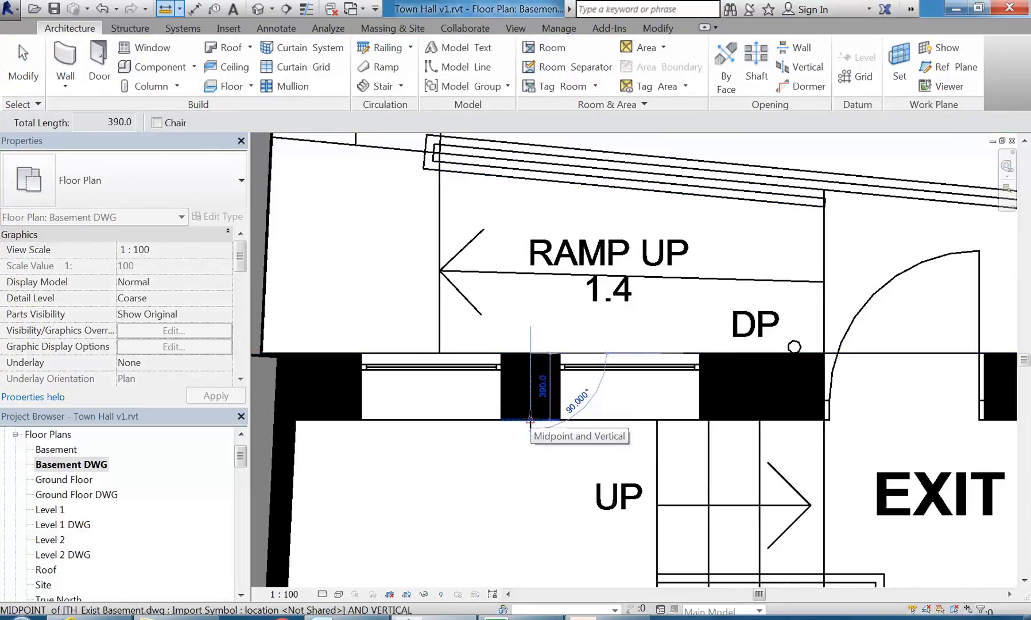
left_click(533, 422)
right_click(532, 331)
left_click(545, 338)
right_click(546, 338)
left_click(555, 345)
scroll(518, 307, "down", 1)
middle_click_drag(518, 307, 588, 302)
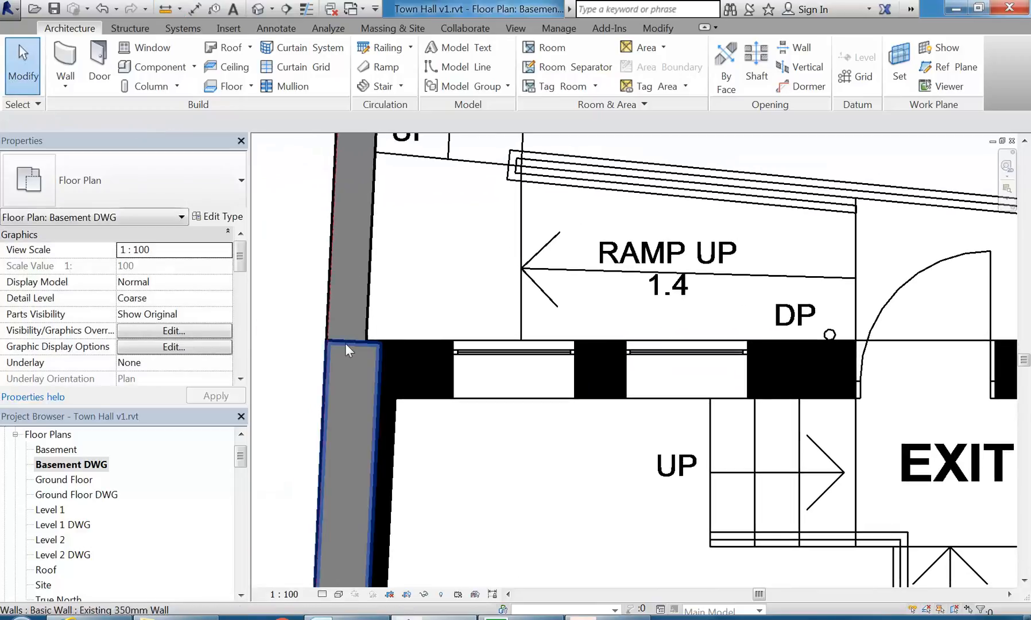
Start a new wall with the Existing 350mm Wall type
left_click(65, 63)
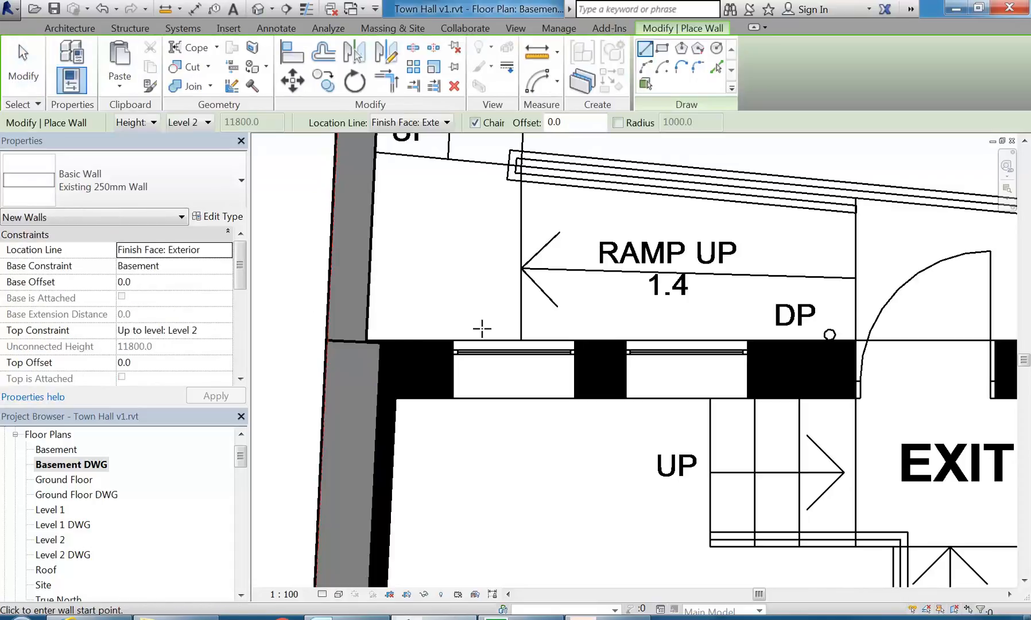
left_click(130, 189)
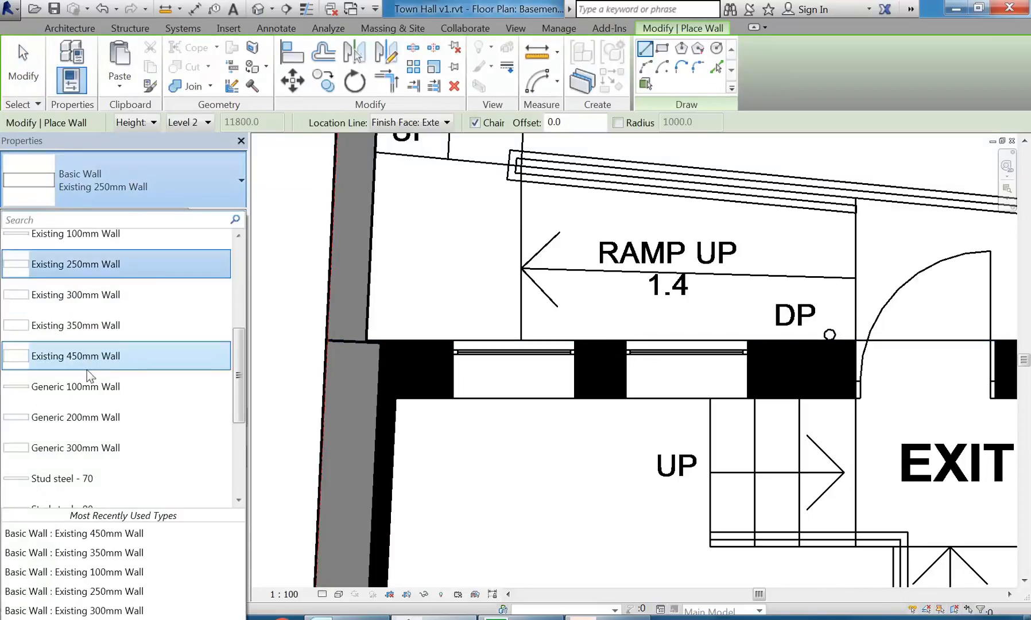
left_click(76, 326)
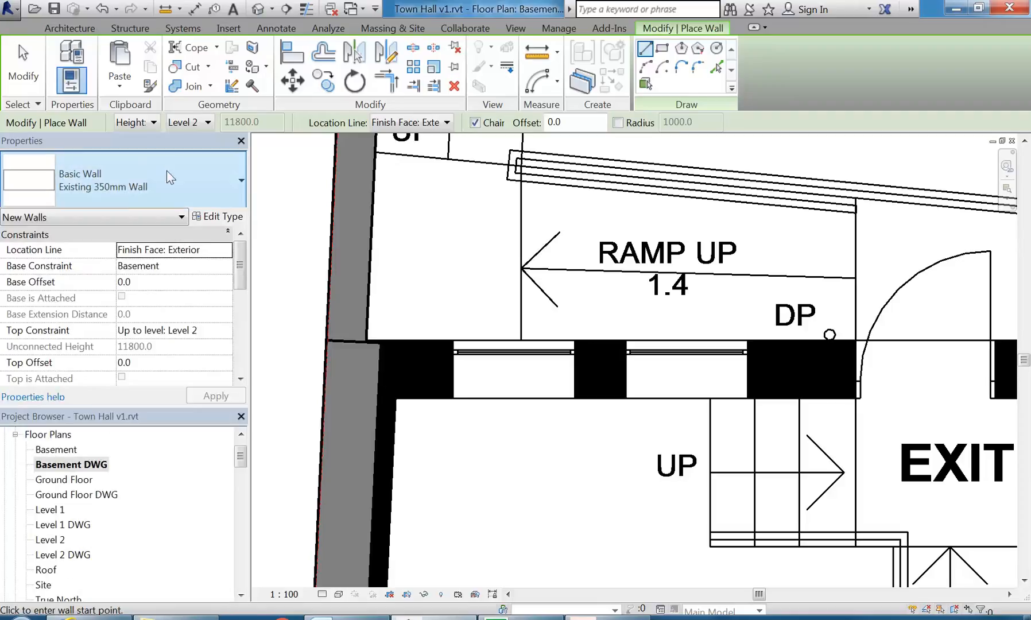
left_click(114, 198)
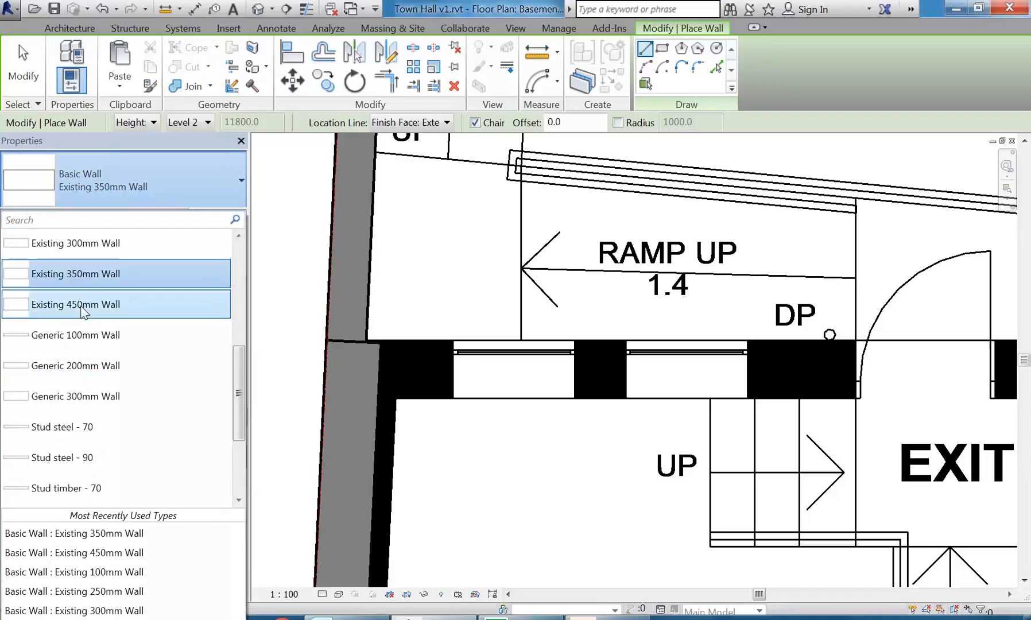
left_click(208, 157)
left_click(208, 157)
left_click(800, 86)
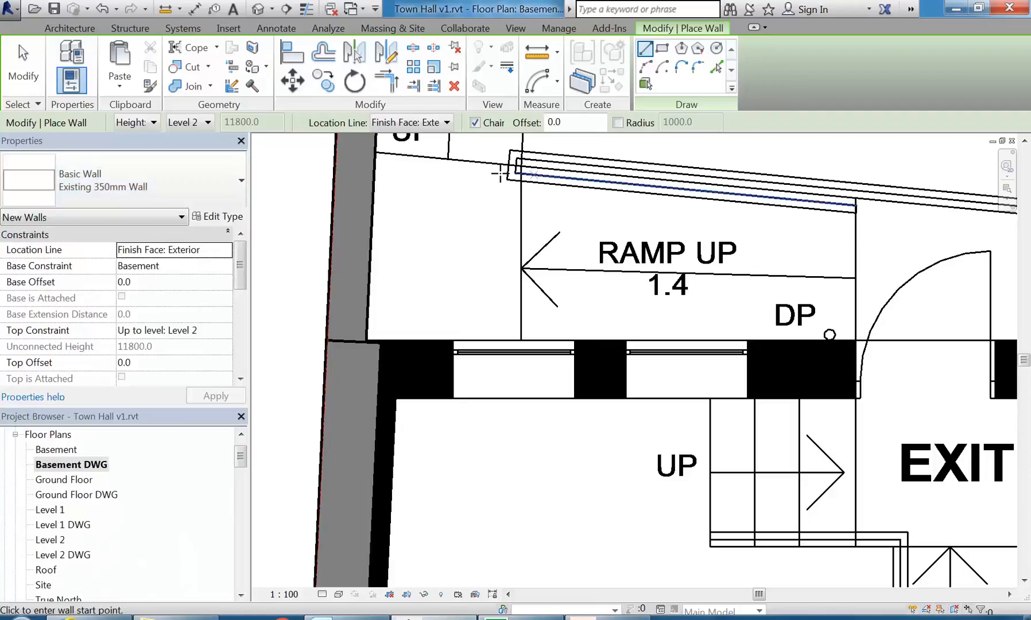
Duplicate the wall type as "Existing400mm Wall" and set its structure layer thickness to 400 mm
left_click(230, 217)
left_click(804, 92)
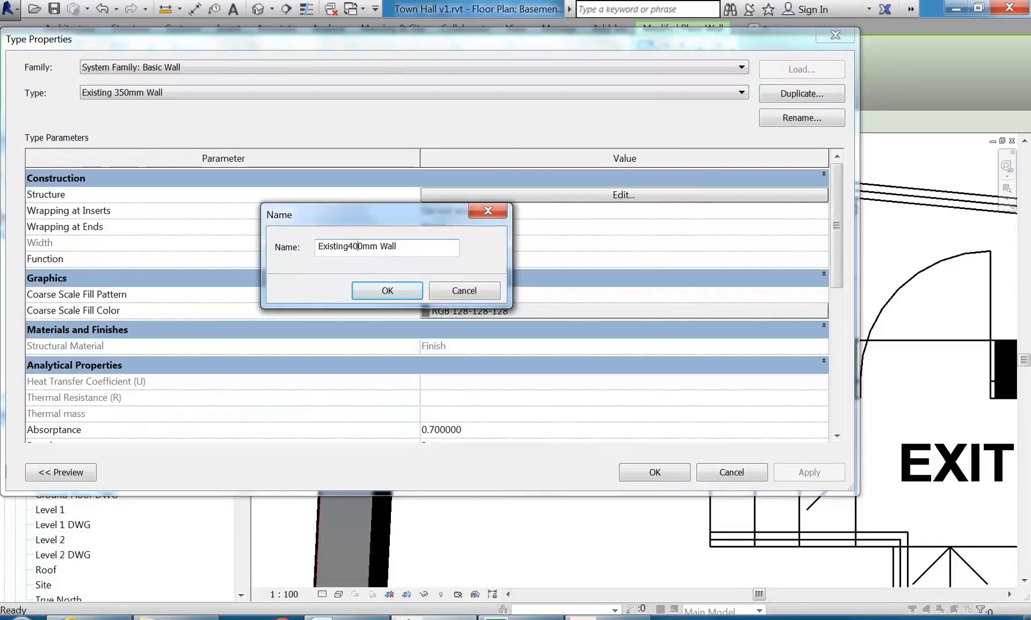
left_click(387, 290)
left_click(507, 196)
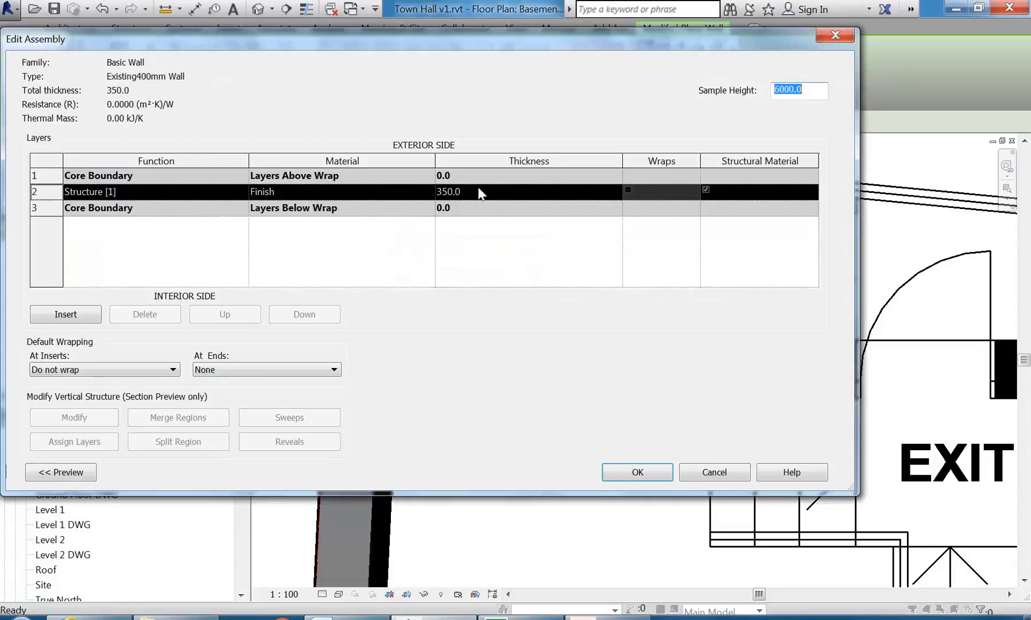
left_click(620, 469)
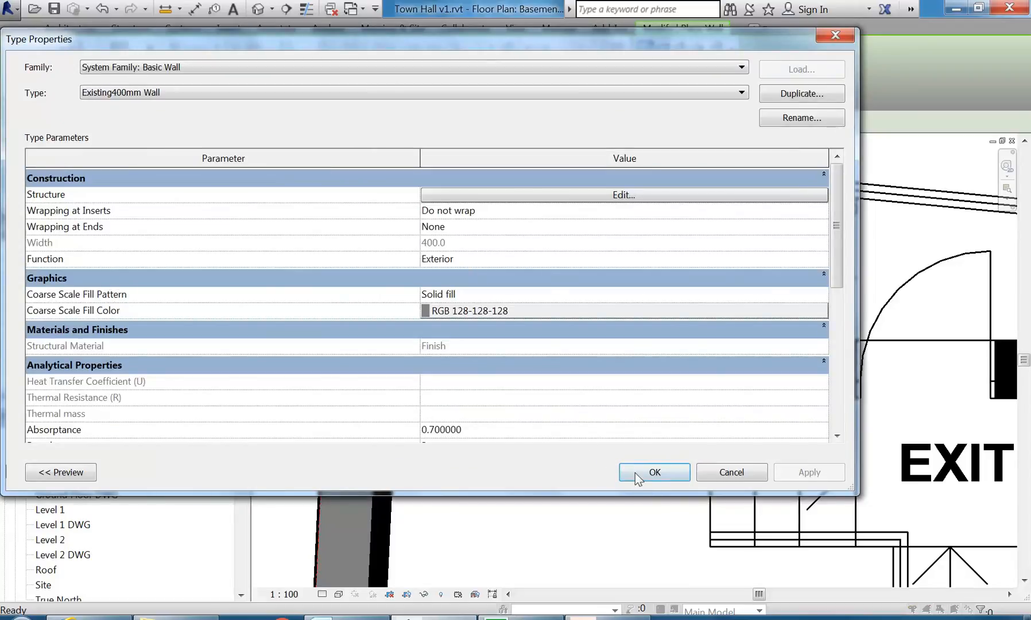
left_click(635, 473)
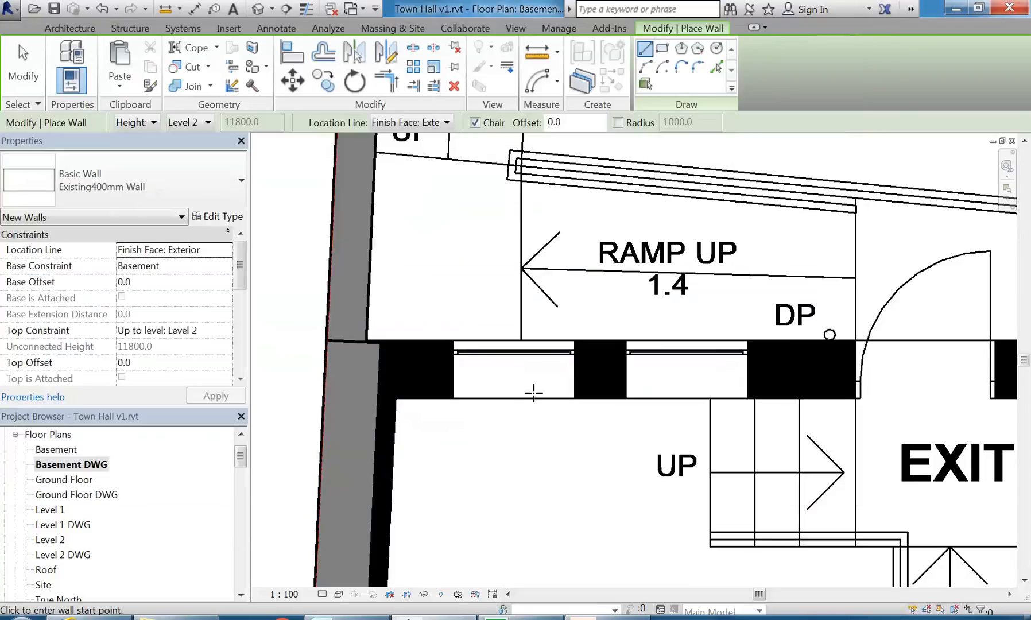
Draw an Existing400mm Wall up to Level 2 along the DWG wall line below the ramp, ending at the outer corner beside EXIT
left_click(227, 332)
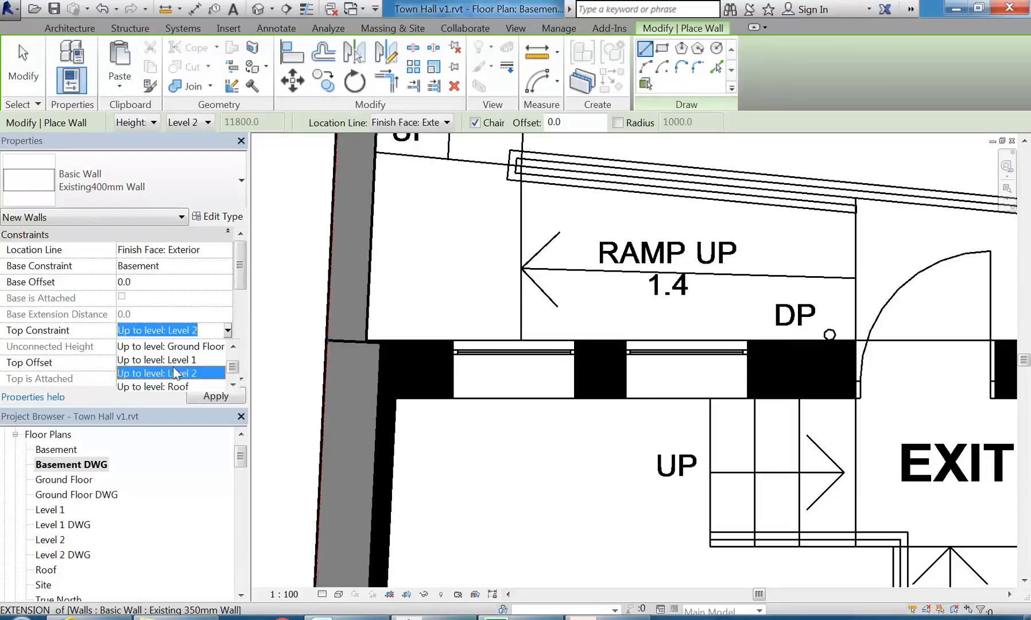
left_click(159, 370)
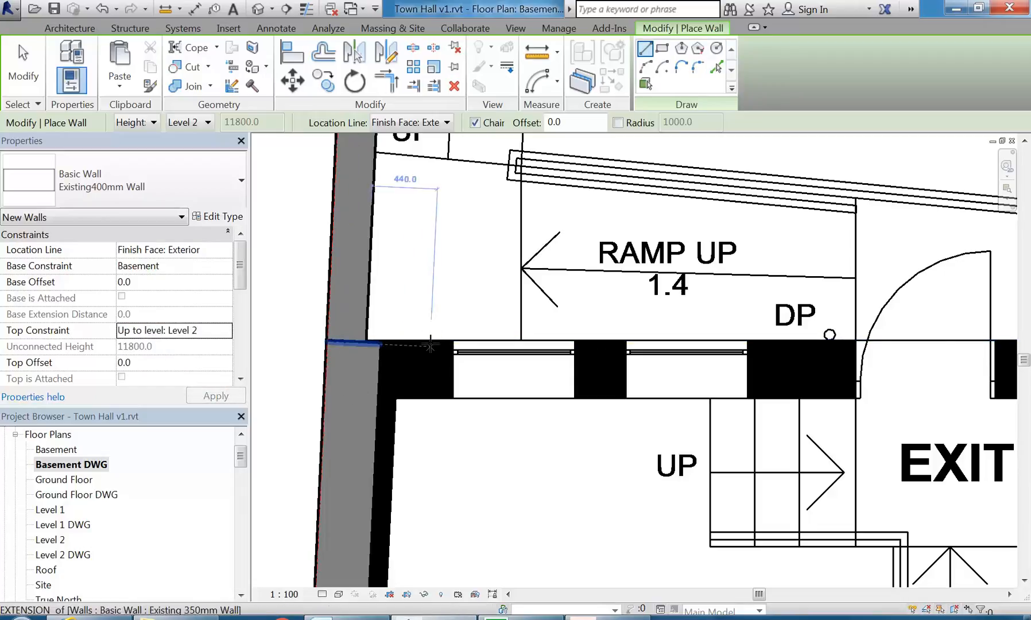
left_click(480, 340)
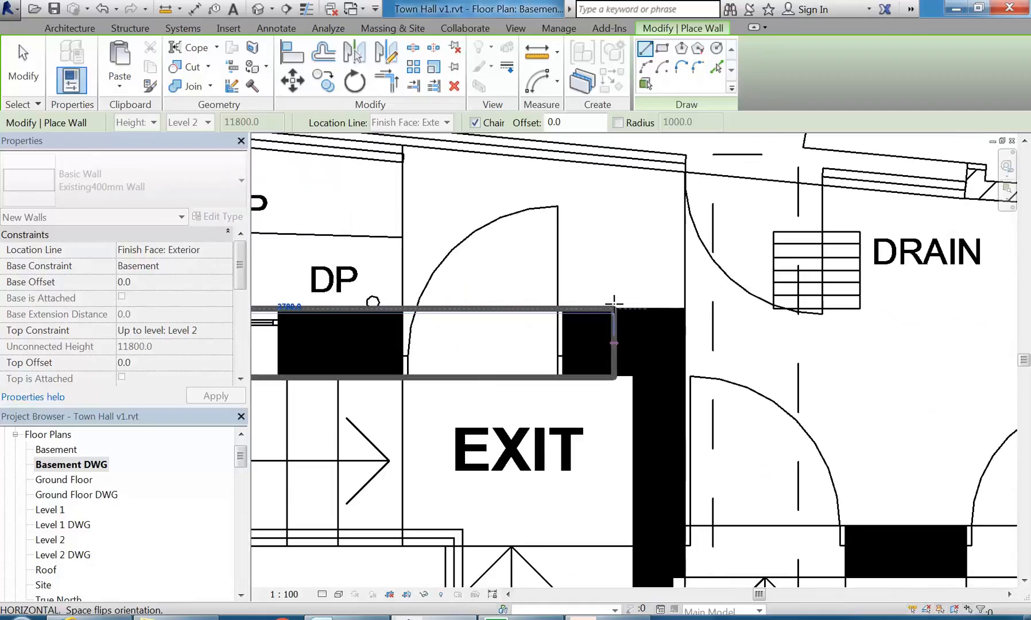
left_click(685, 309)
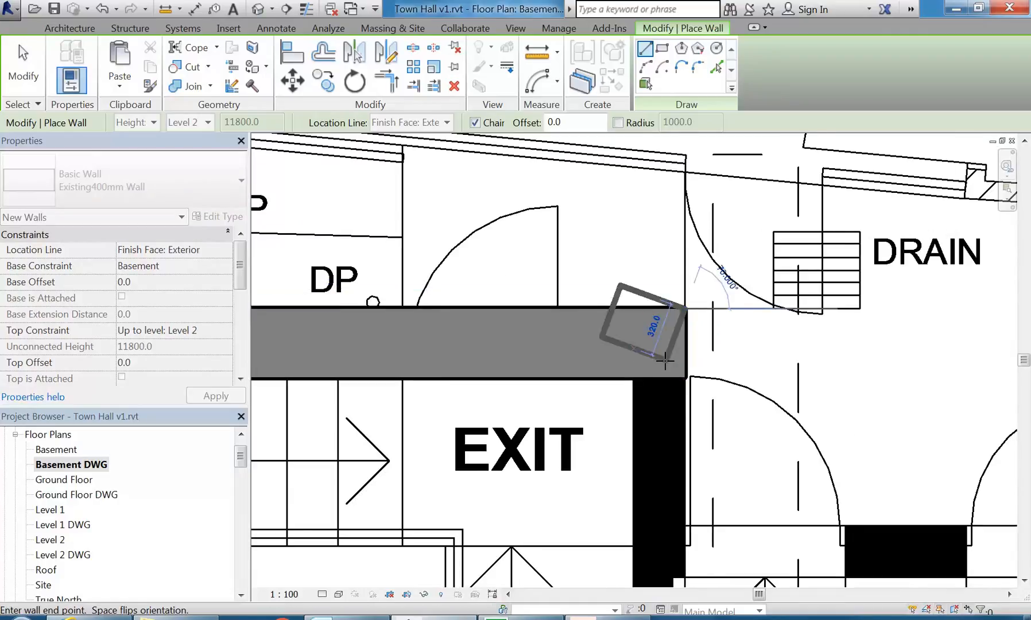
scroll(665, 360, "down", 2)
middle_click_drag(668, 305, 542, 332)
scroll(538, 281, "down", 1)
scroll(564, 358, "up", 2)
right_click(463, 327)
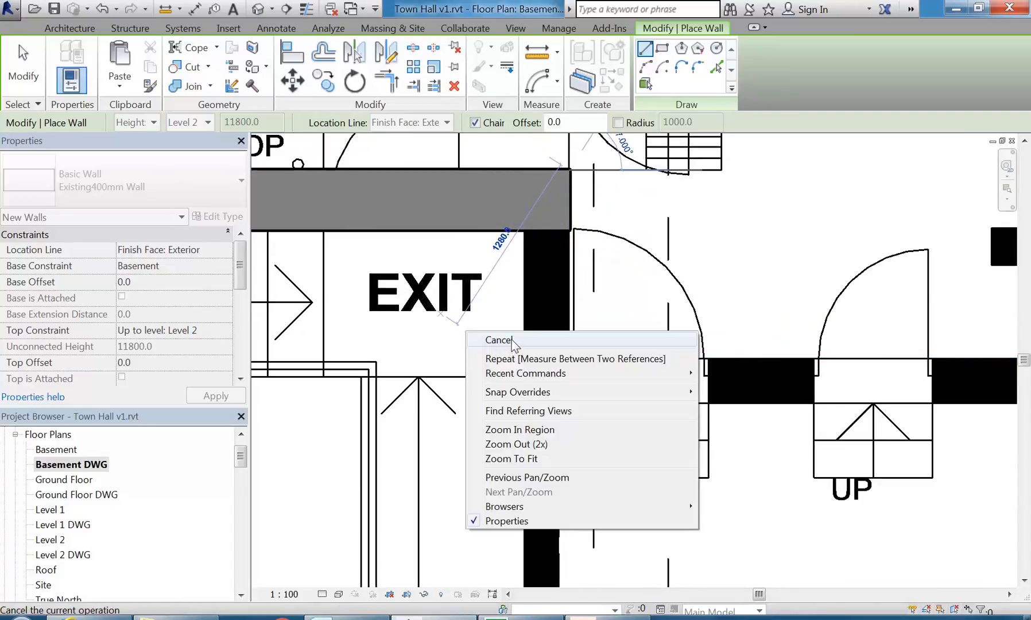
left_click(513, 343)
Measure the thickness of the DWG wall between EXIT and the adjacent door, just below the new 400 mm wall
middle_click_drag(495, 299, 489, 341)
left_click(178, 190)
scroll(154, 269, "up", 1)
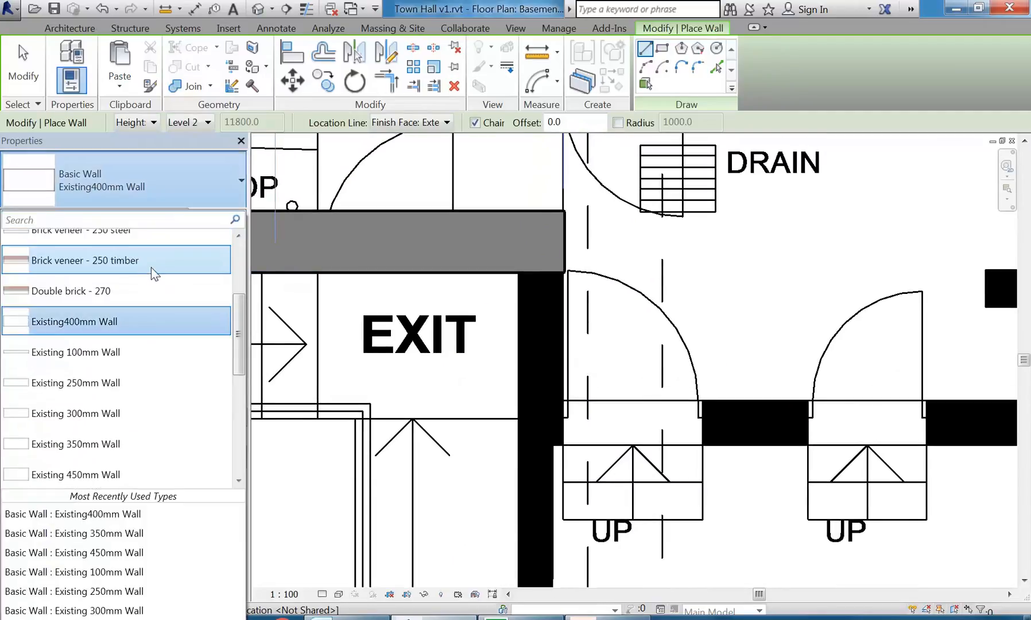
left_click(537, 52)
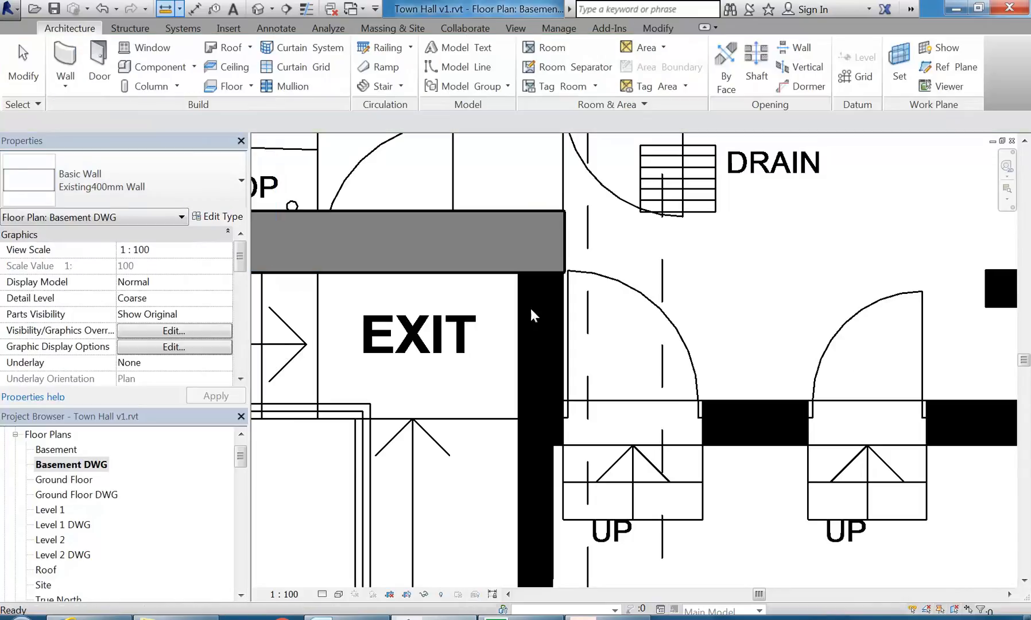
left_click(562, 336)
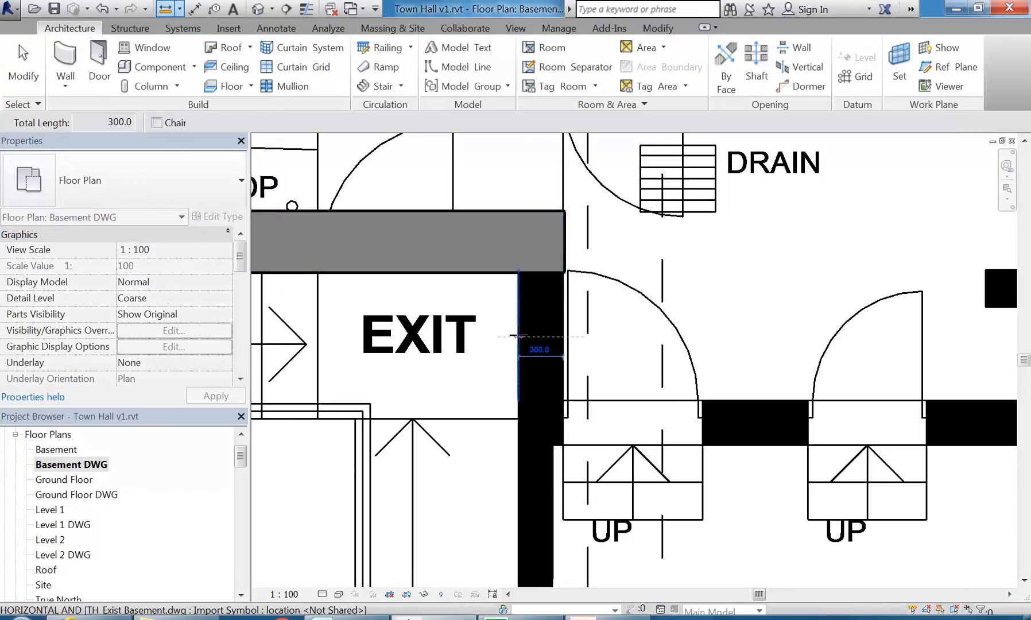
right_click(463, 306)
left_click(494, 325)
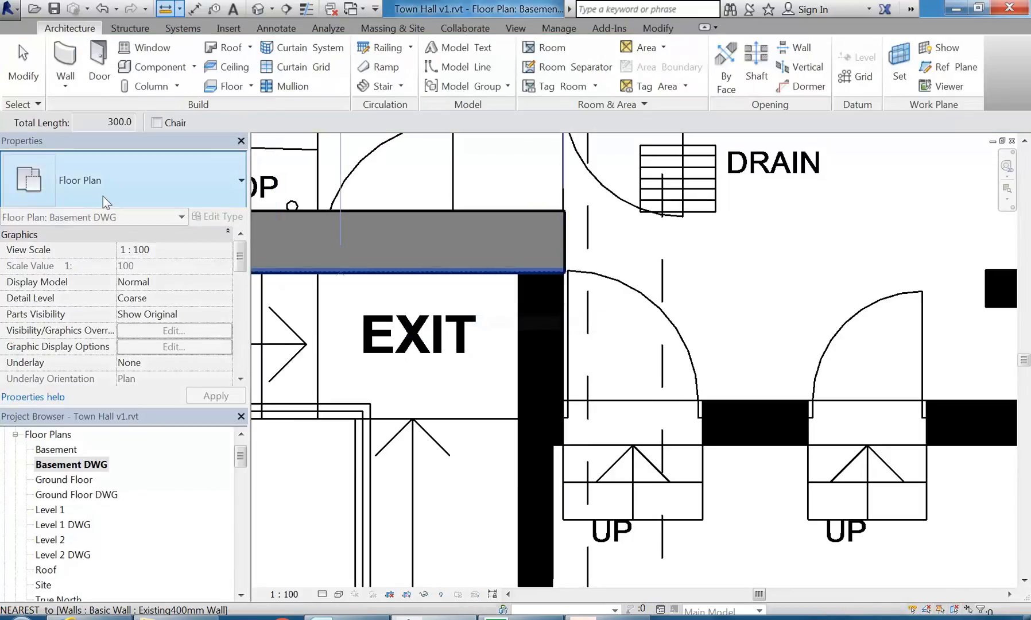
Draw an Existing 300mm Wall up to Level 2 from the 400 mm wall's outer corner down the DWG wall beside EXIT to the cross wall
left_click(68, 66)
left_click(126, 178)
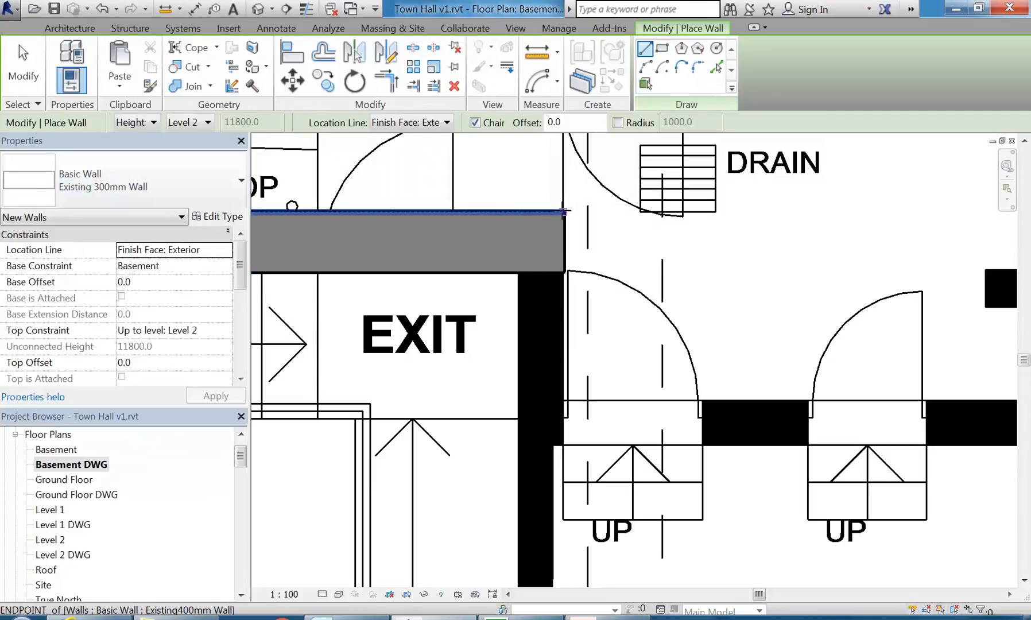
left_click(563, 211)
left_click(563, 399)
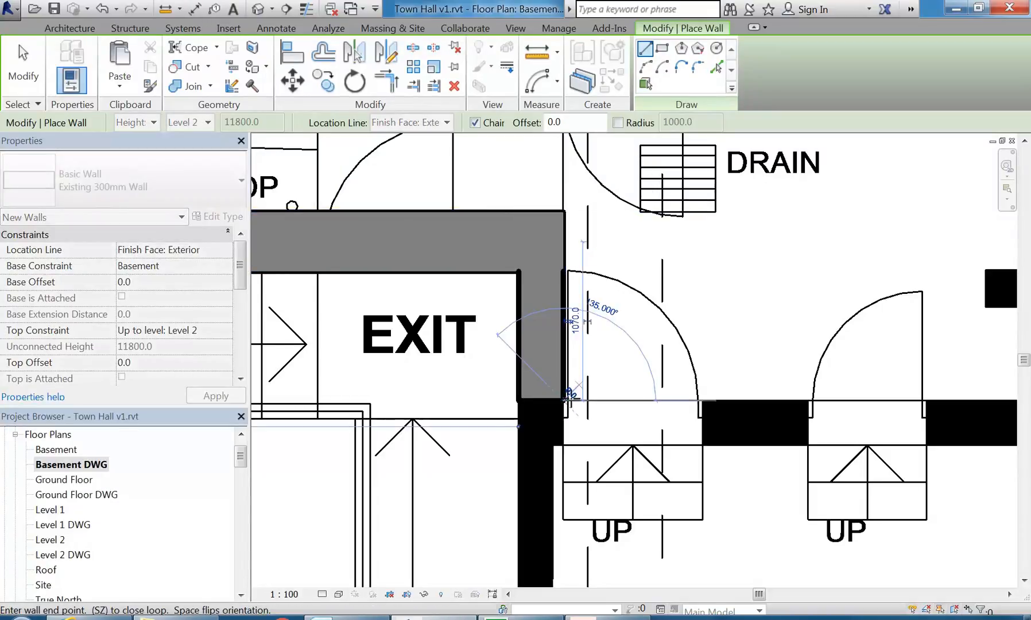
Continue the Existing 300mm Wall along the DWG cross wall below the grease arrestor to the outer wall's inner face, and end wall placement
scroll(717, 392, "down", 4)
middle_click_drag(723, 403, 341, 407)
scroll(756, 393, "down", 4)
middle_click_drag(758, 395, 315, 384)
middle_click_drag(423, 389, 466, 389)
scroll(465, 389, "up", 2)
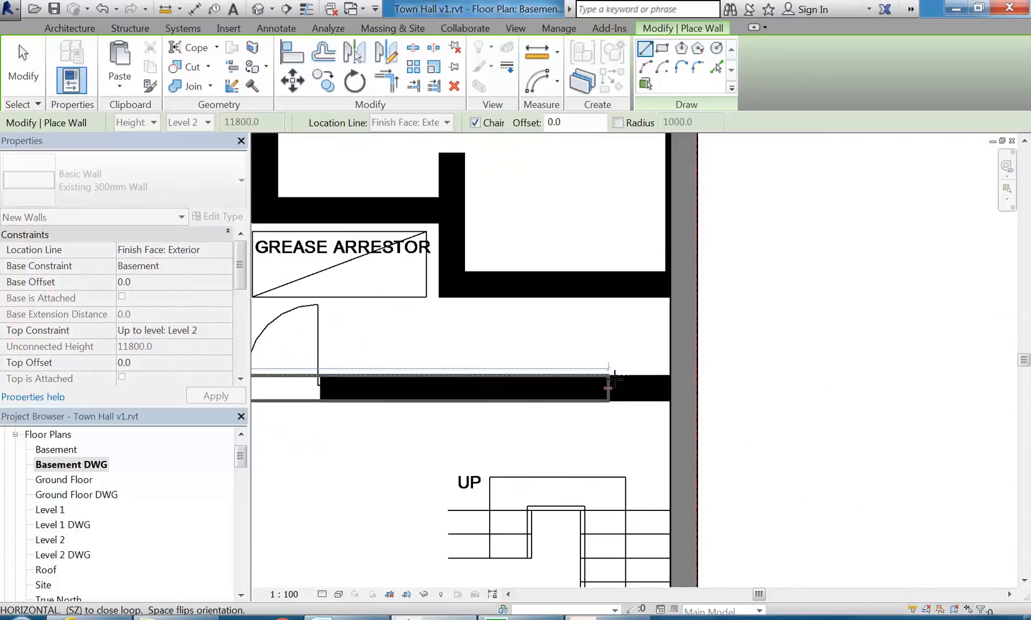
left_click(671, 376)
right_click(585, 334)
left_click(609, 344)
right_click(598, 337)
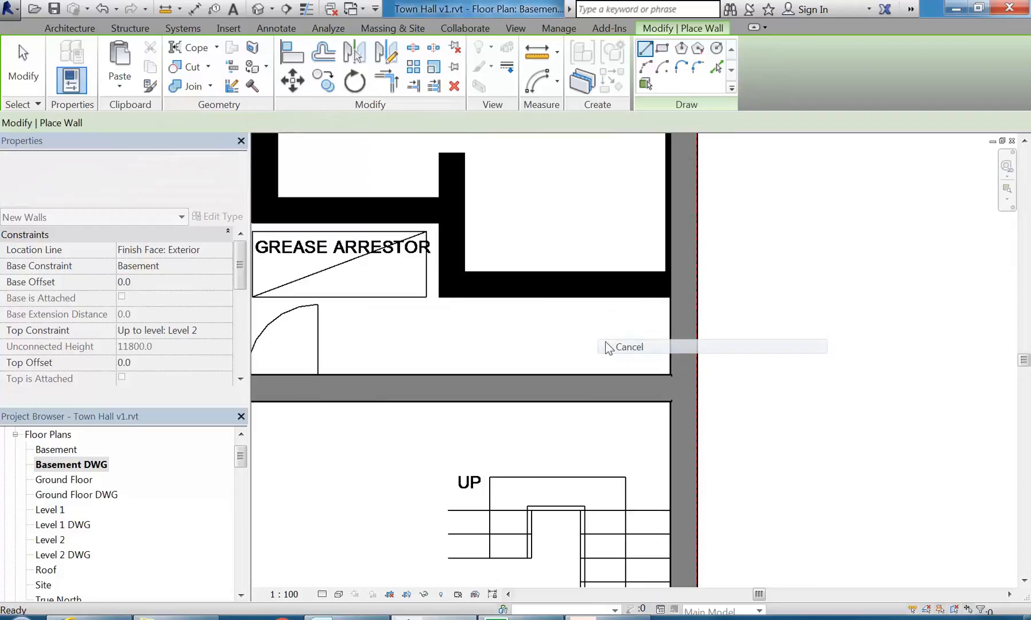
left_click(612, 347)
Trim/extend the 400 mm wall below the ramp to a corner with the Existing 350mm outer wall, closing the gap between them
scroll(605, 379, "down", 2)
middle_click_drag(604, 379, 659, 370)
scroll(659, 369, "down", 4)
scroll(445, 319, "up", 4)
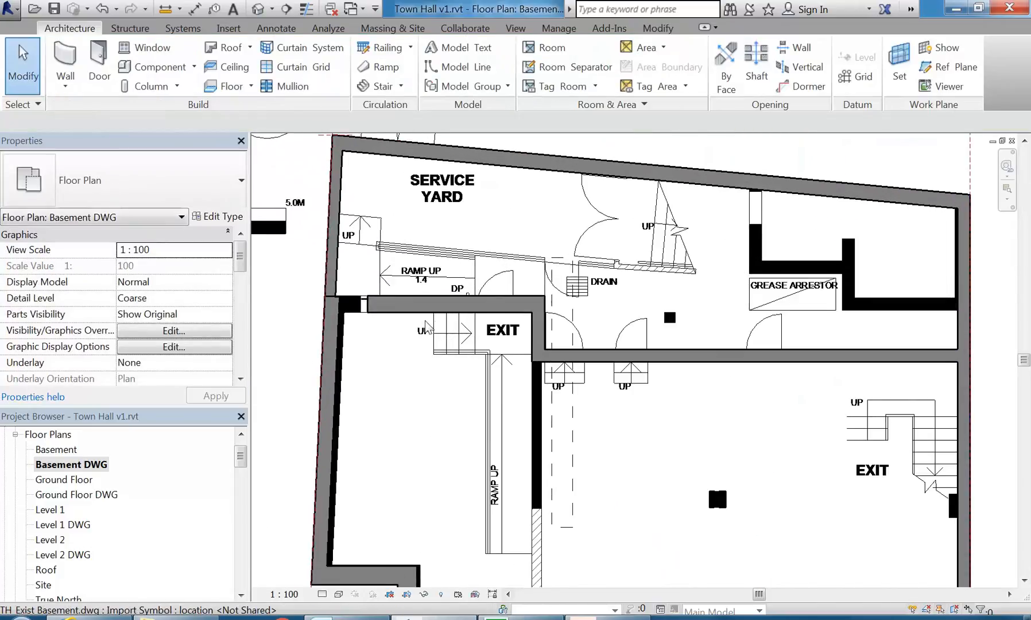
scroll(445, 319, "up", 2)
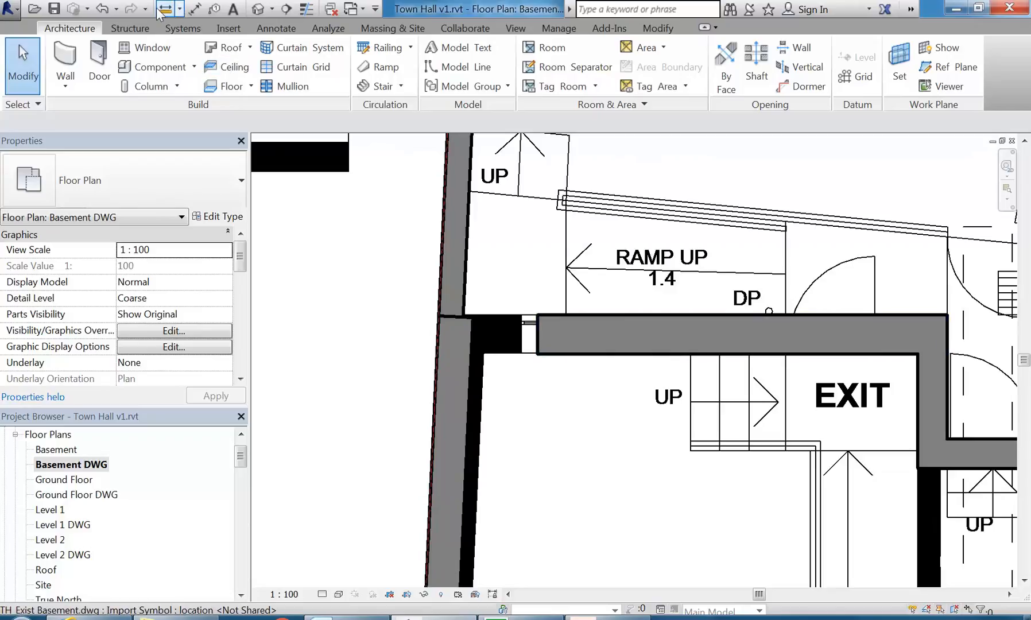
left_click(648, 31)
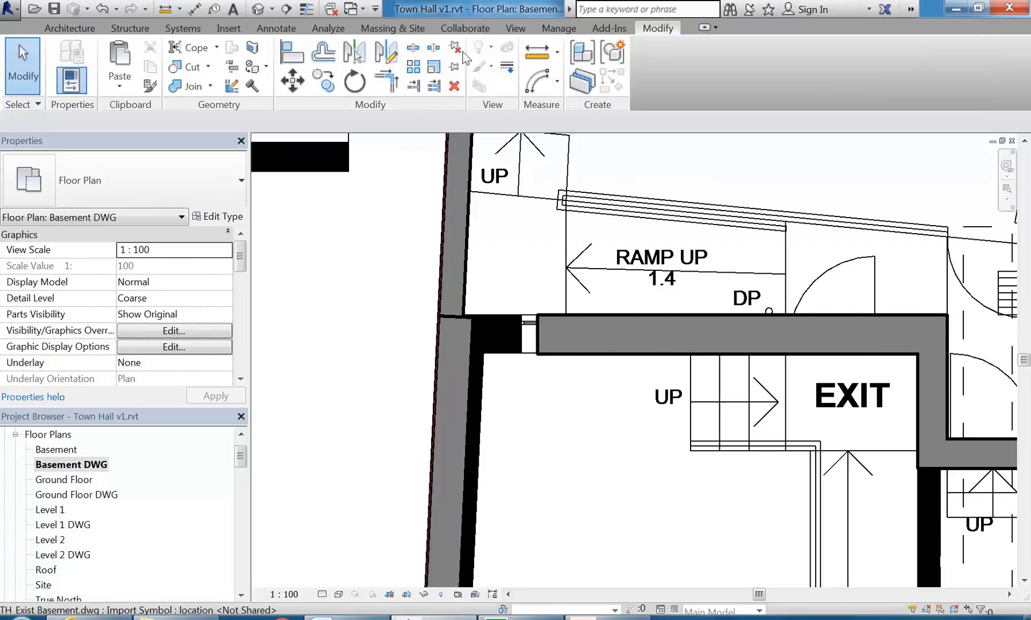
left_click(392, 82)
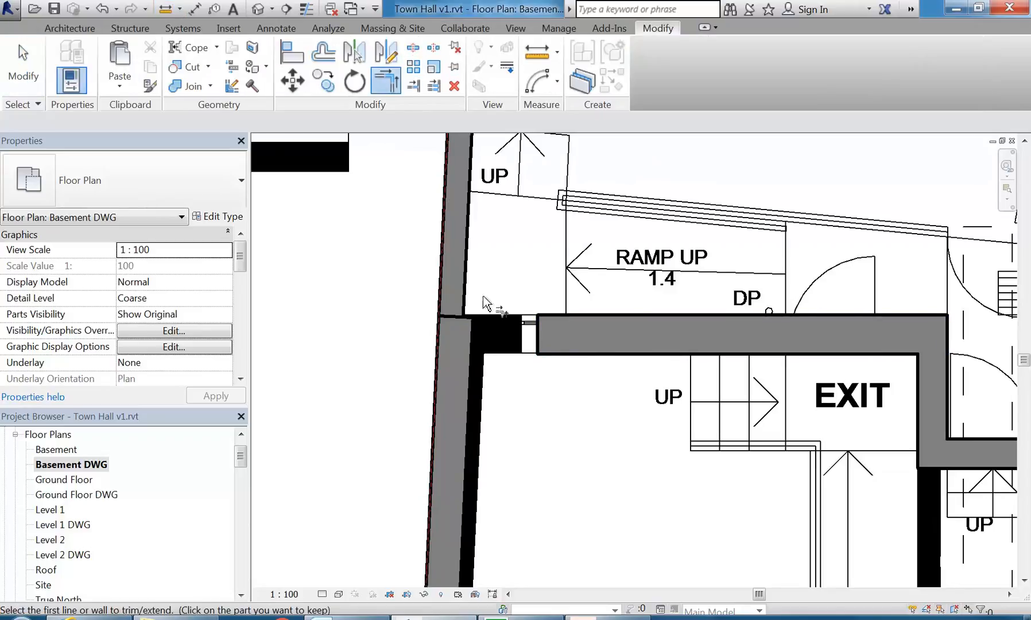
left_click(585, 351)
scroll(501, 338, "up", 3)
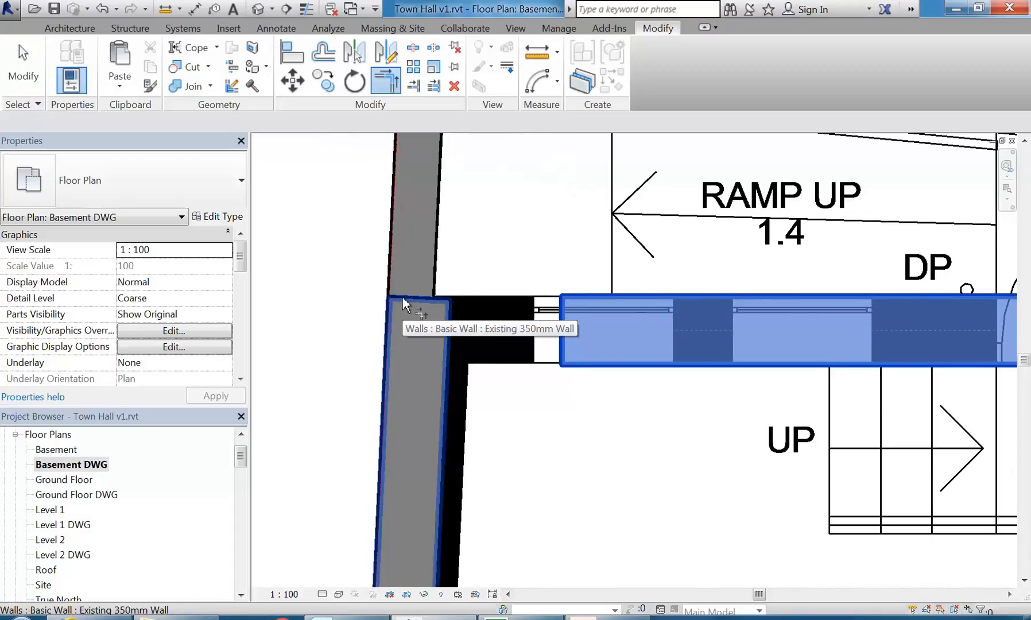
left_click(412, 455)
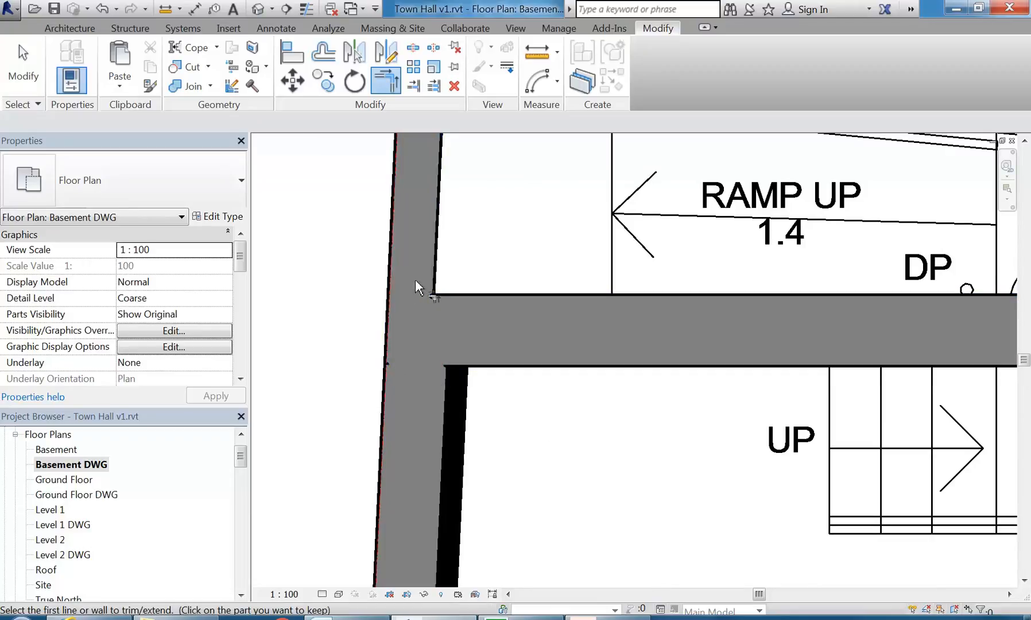
Open the 3D view and examine the outer wall junctions, checking the constraints of the Existing 450mm basement wall at the stepped corner
left_click(258, 9)
middle_click_drag(454, 422, 567, 402)
mouse_move(473, 368)
middle_mouse_down("shift")
mouse_move(474, 433)
mouse_move(682, 442)
mouse_move(755, 382)
mouse_move(545, 454)
mouse_move(621, 523)
mouse_move(623, 437)
mouse_move(607, 438)
mouse_move(666, 461)
mouse_move(490, 293)
mouse_move(596, 359)
mouse_move(663, 424)
mouse_move(745, 394)
mouse_move(548, 389)
mouse_move(470, 346)
middle_mouse_up("shift")
scroll(689, 333, "up", 2)
scroll(505, 423, "down", 1)
middle_click_drag(462, 415, 351, 344)
scroll(343, 359, "down", 2)
right_click(327, 287)
left_click(379, 308)
middle_click_drag(383, 442, 432, 379)
middle_click_drag(452, 482, 449, 460, "shift")
scroll(442, 473, "up", 3)
left_click(457, 411)
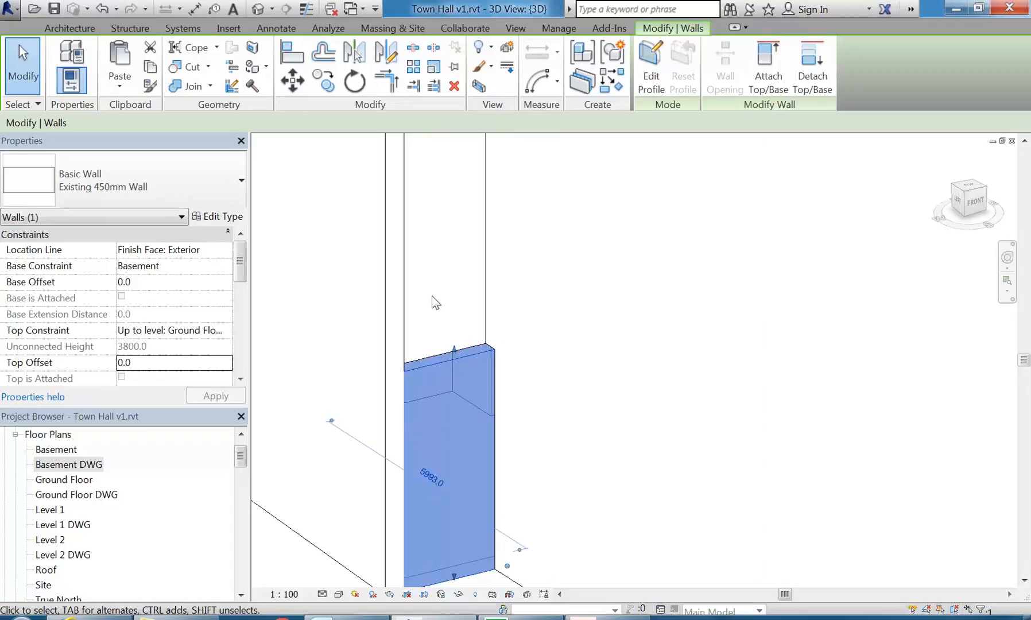
key("Escape")
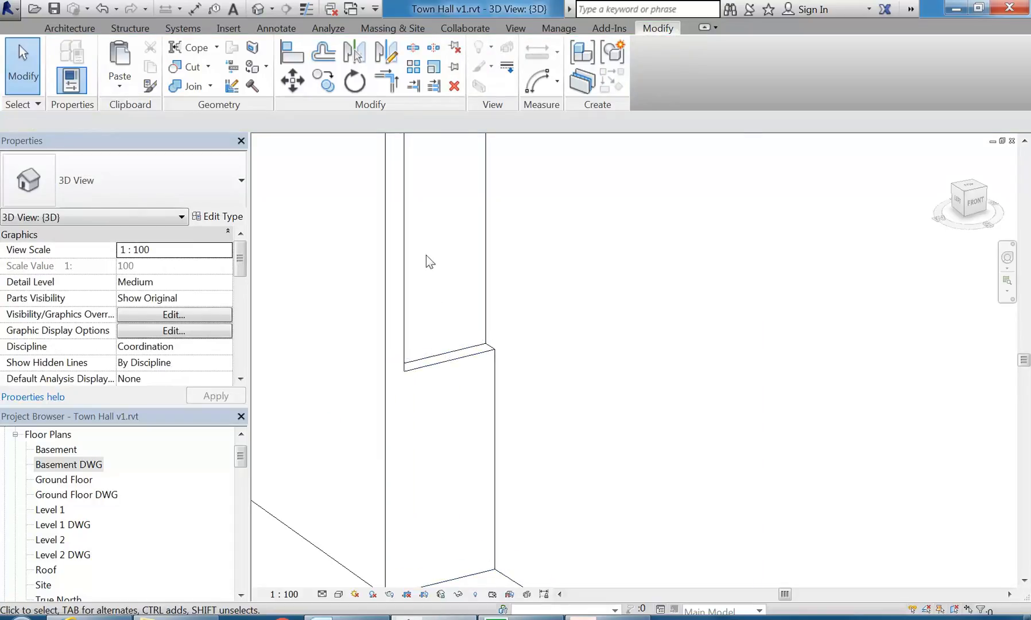
Inspect the existing 100 mm wall in the narrow return at the building's corner in the 3D view
scroll(426, 258, "down", 3)
left_click(437, 323)
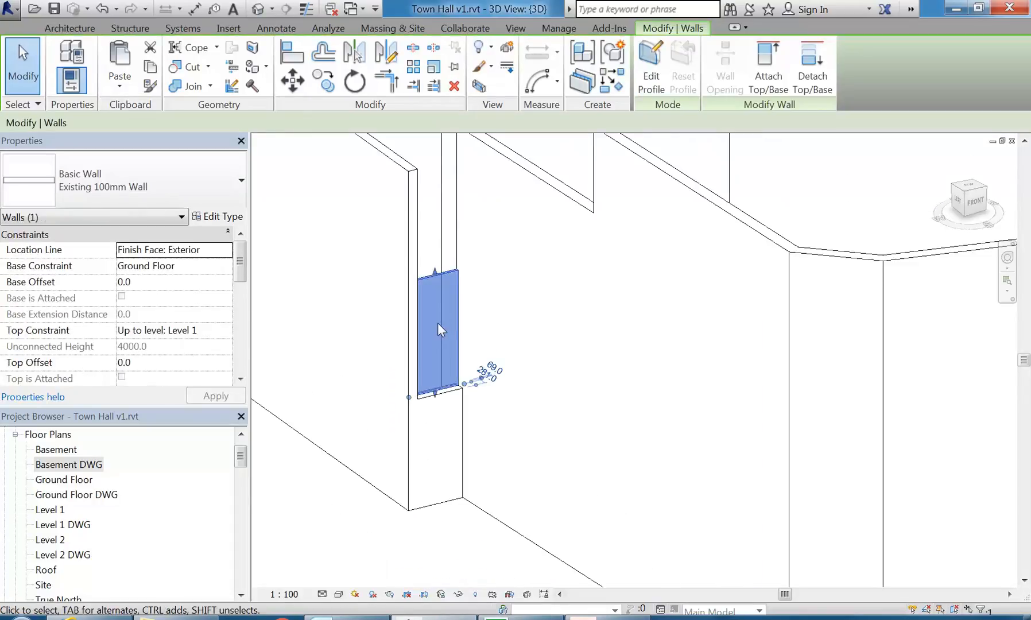
left_click_drag(437, 331, 438, 353)
key("Escape")
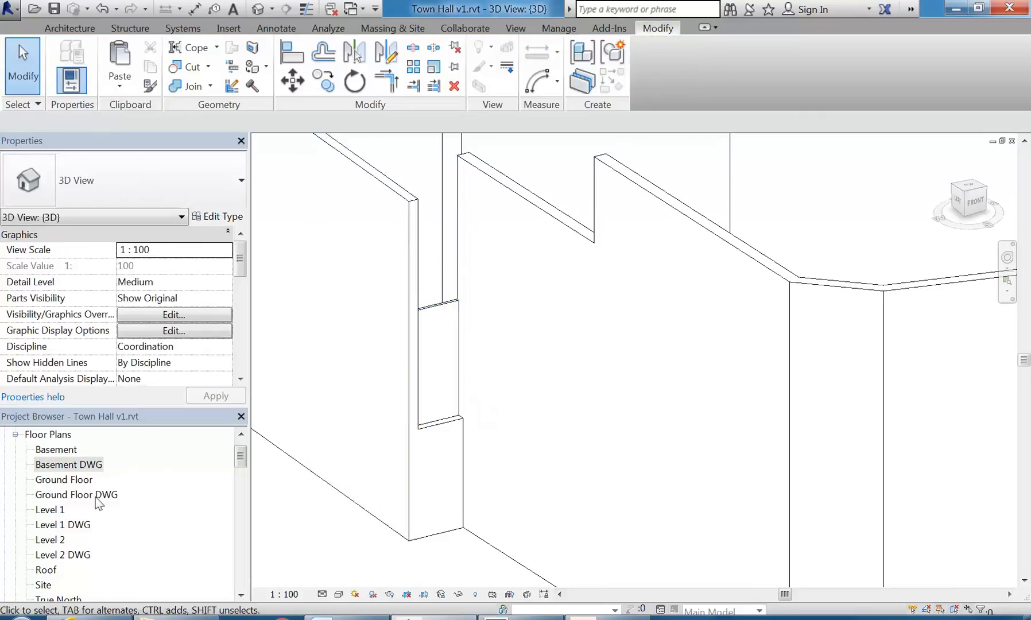
Open the Level 1 DWG floor plan at the short window wall beside the stairs
double_click(46, 510)
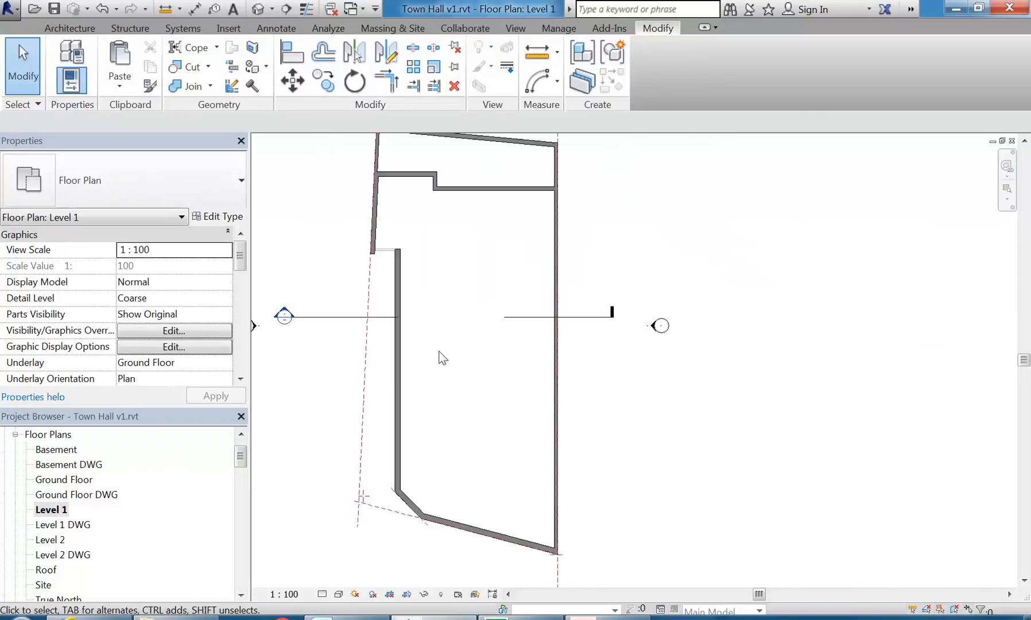
middle_click_drag(459, 366, 490, 411)
double_click(62, 528)
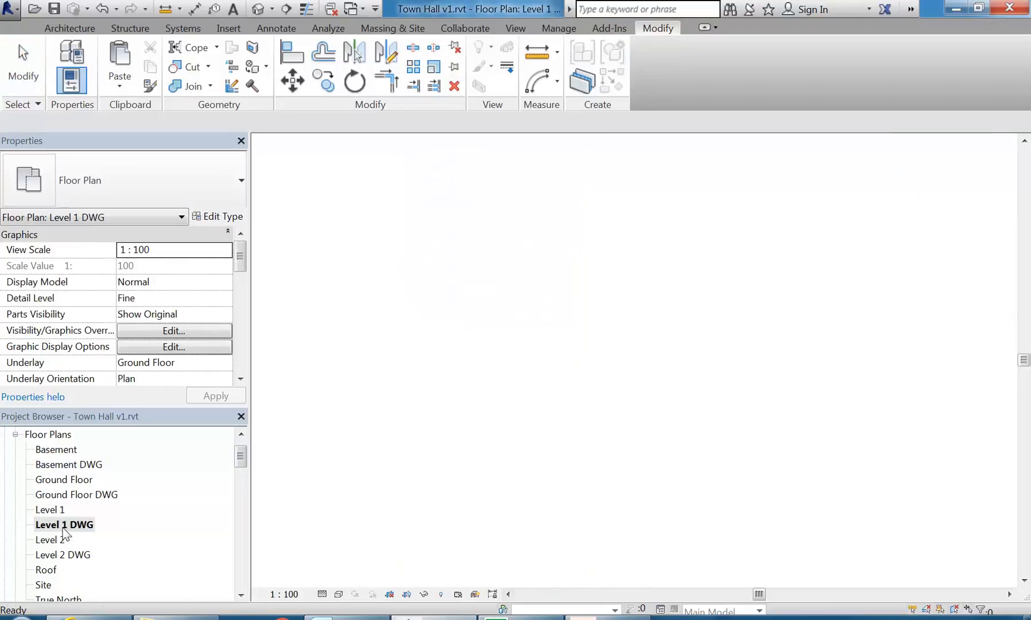
scroll(425, 358, "down", 1)
middle_click_drag(425, 359, 541, 362)
scroll(543, 293, "down", 6)
middle_click_drag(543, 244, 500, 517)
scroll(500, 517, "down", 1)
middle_click_drag(524, 384, 484, 241)
scroll(494, 430, "up", 6)
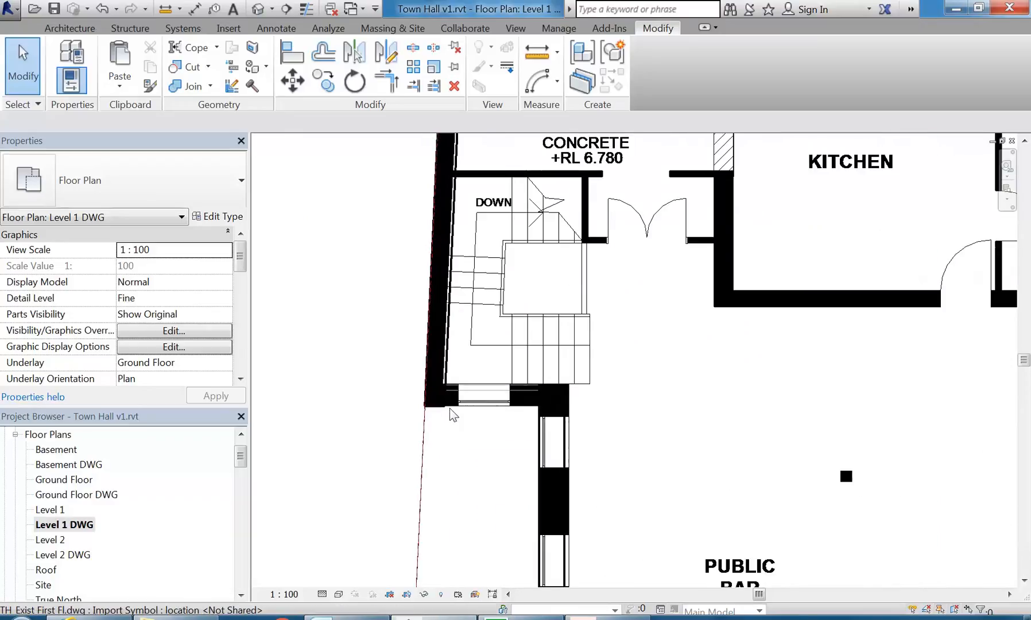
scroll(462, 442, "up", 2)
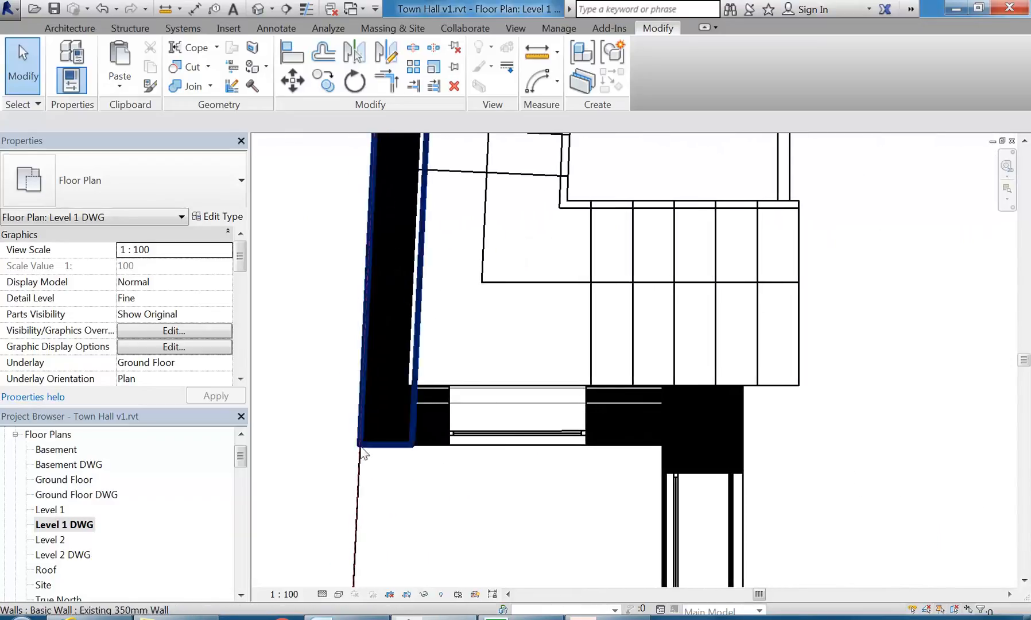
Measure the thickness of the short window wall below the stairs on the imported drawing
left_click(75, 29)
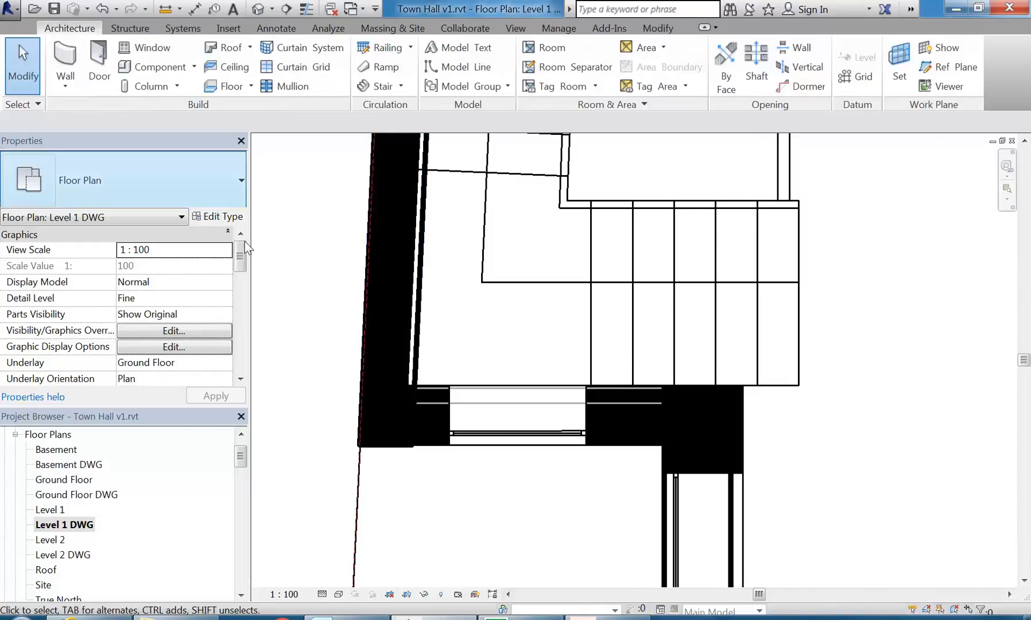
left_click(65, 58)
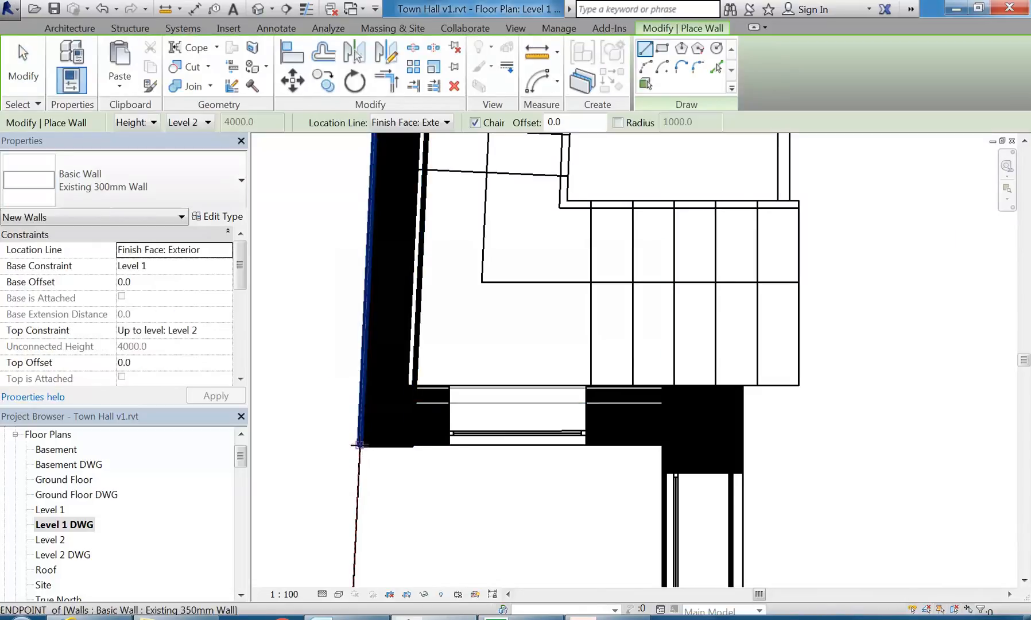
left_click(537, 53)
left_click(607, 445)
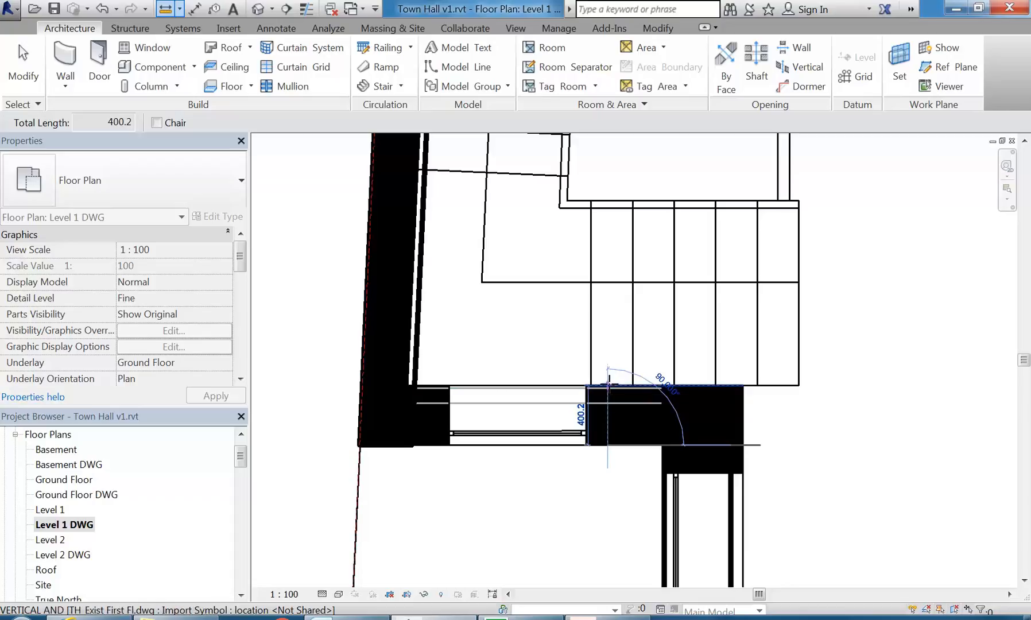
right_click(615, 368)
left_click(627, 366)
Start a new wall on Level 1 using the Existing400mm Wall type
left_click(65, 66)
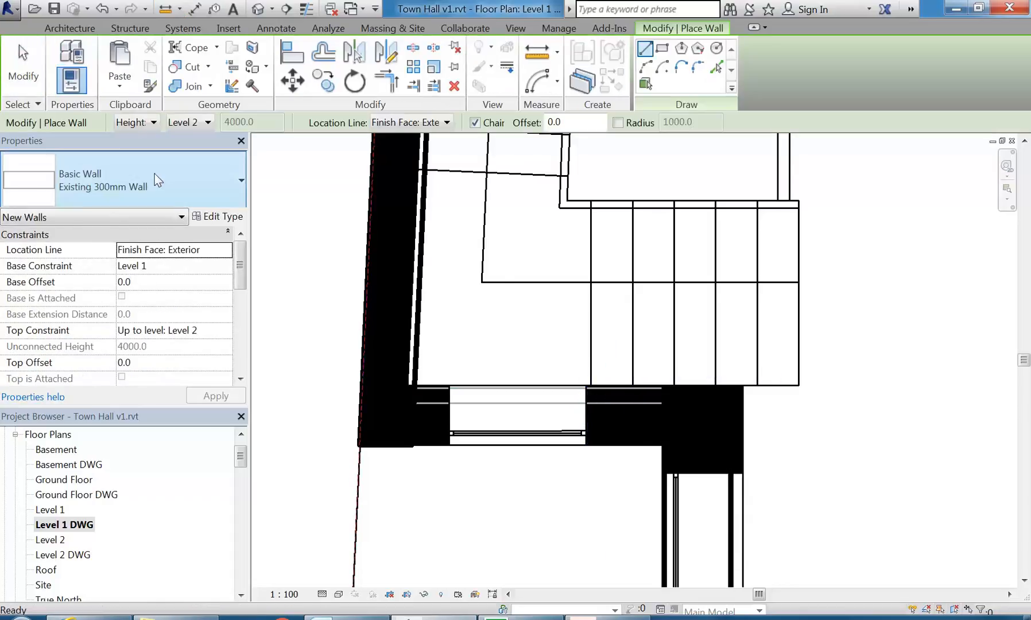
left_click(157, 180)
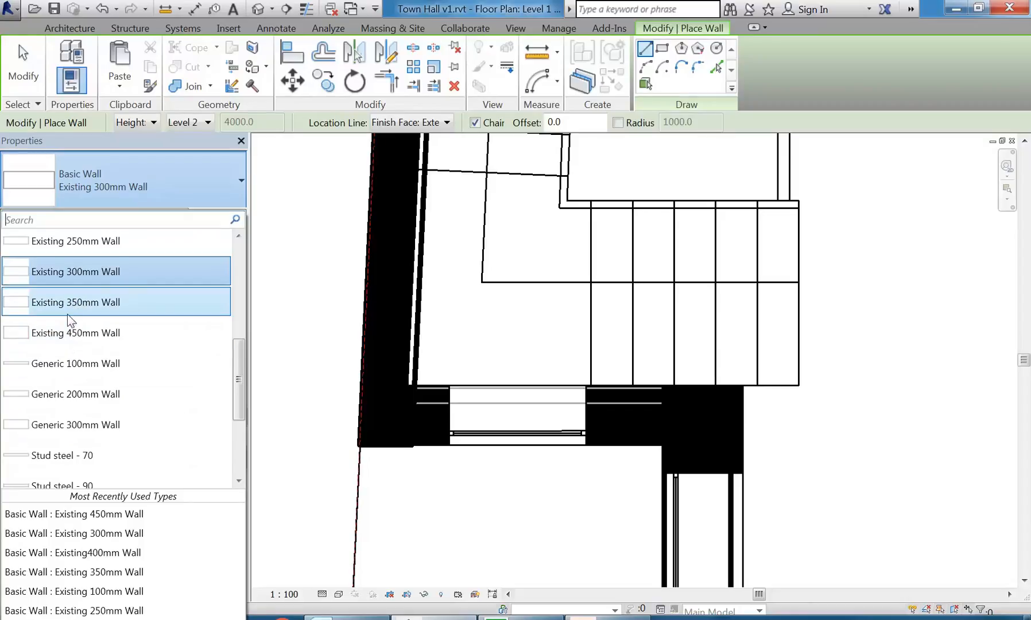
scroll(69, 341, "down", 1)
scroll(72, 341, "up", 2)
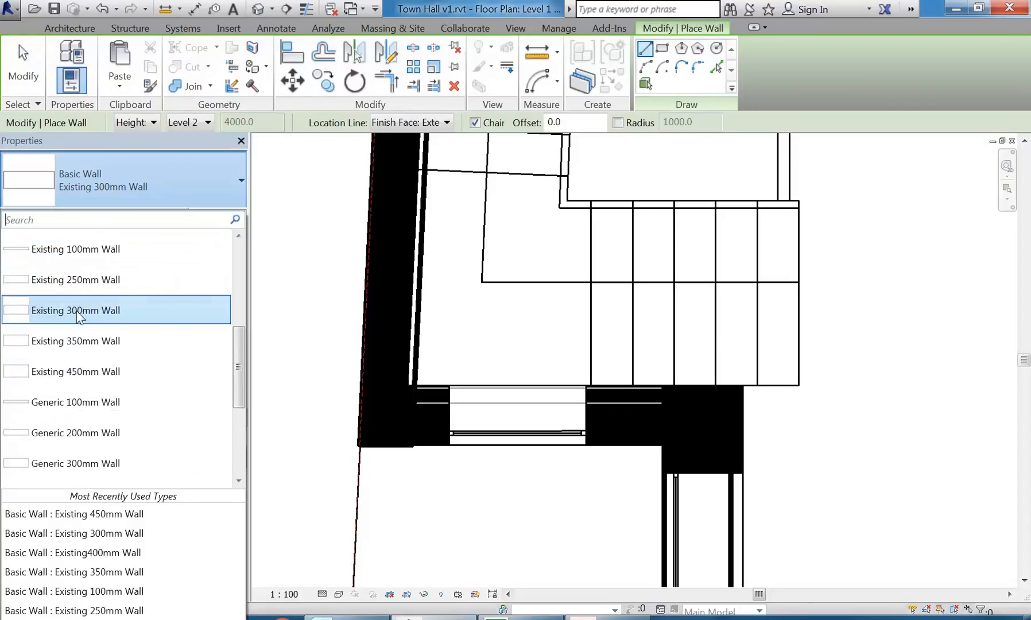
scroll(143, 356, "down", 5)
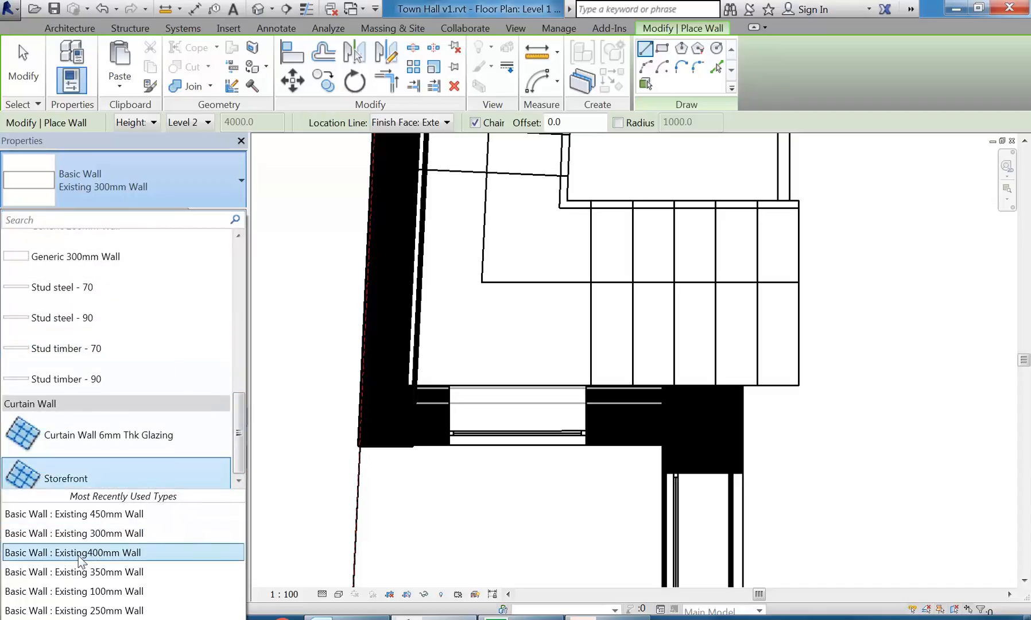
left_click(98, 553)
Rename the wall type as Existing 400mm Wall
left_click(214, 216)
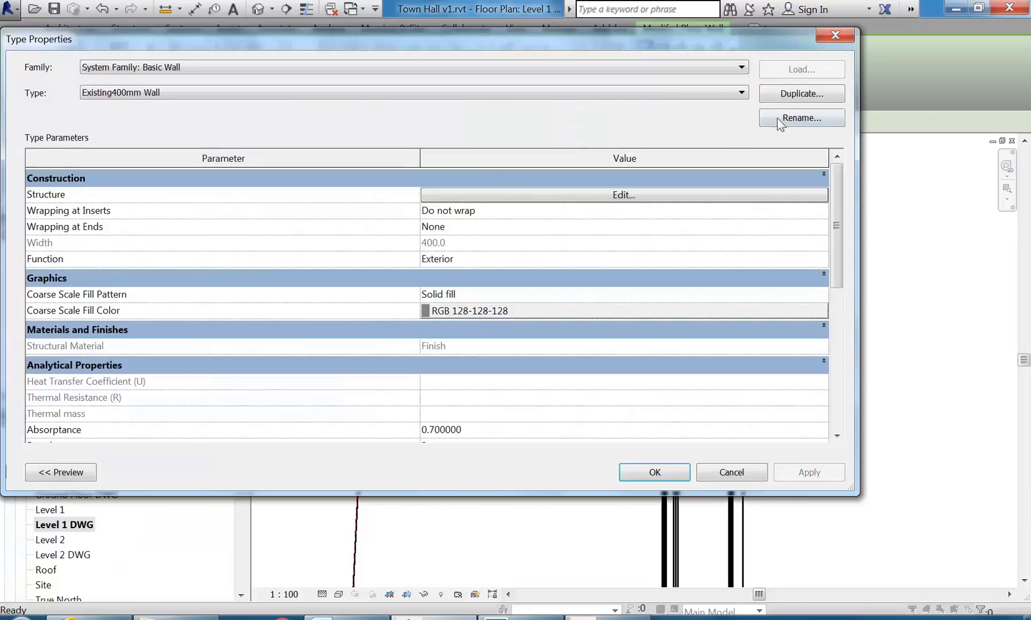
left_click(770, 121)
left_click(414, 267)
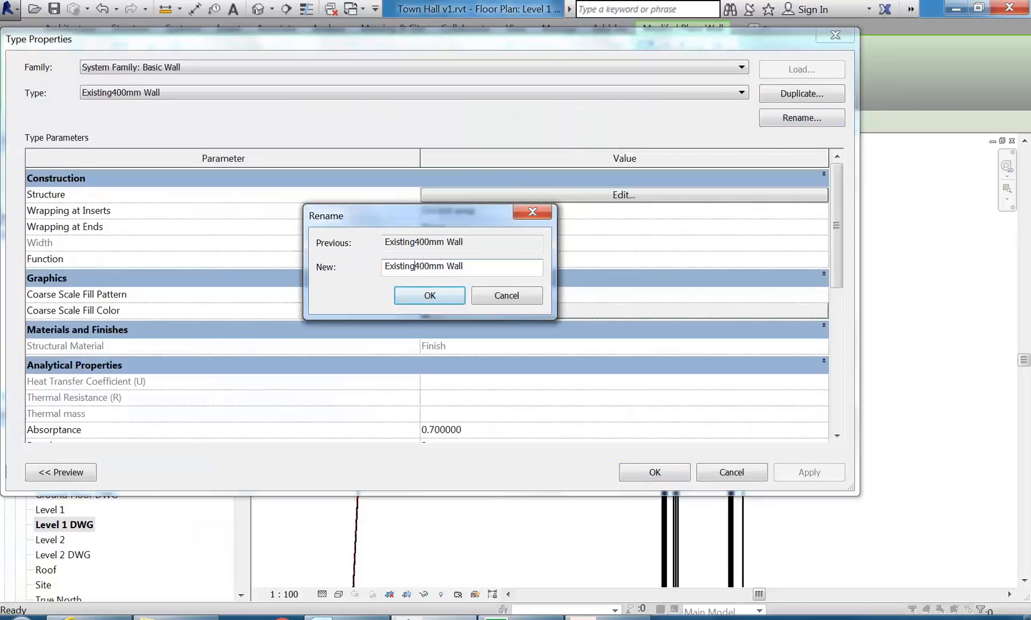
left_click(445, 293)
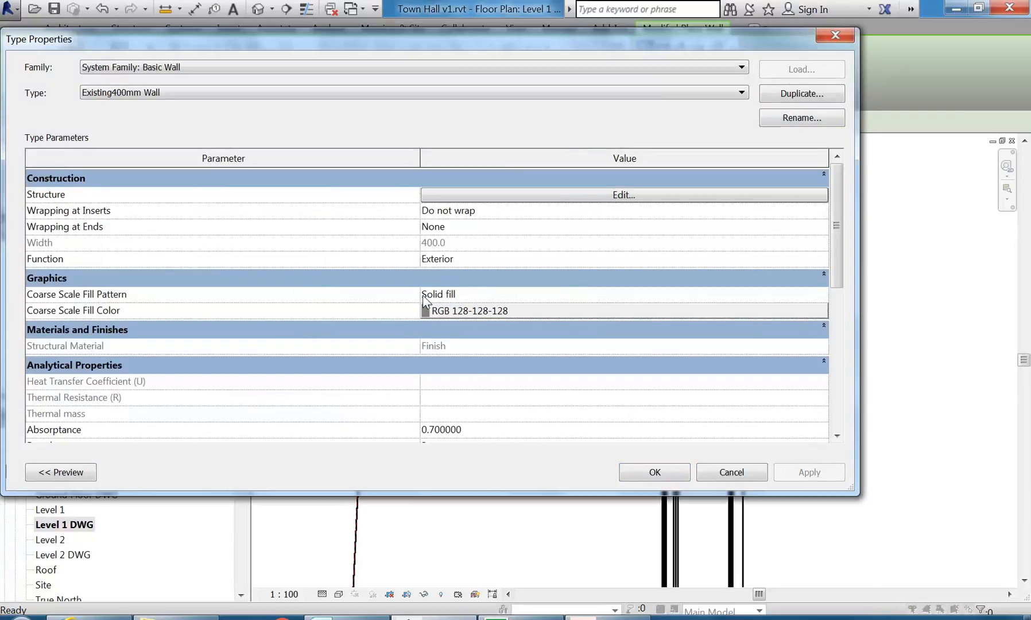
left_click(654, 473)
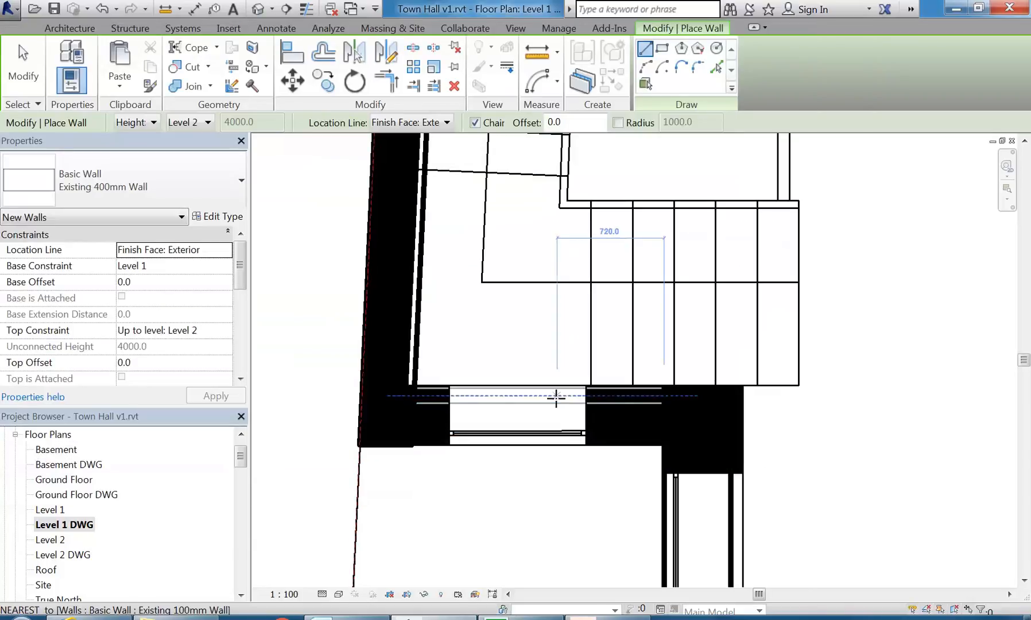
left_click(359, 444)
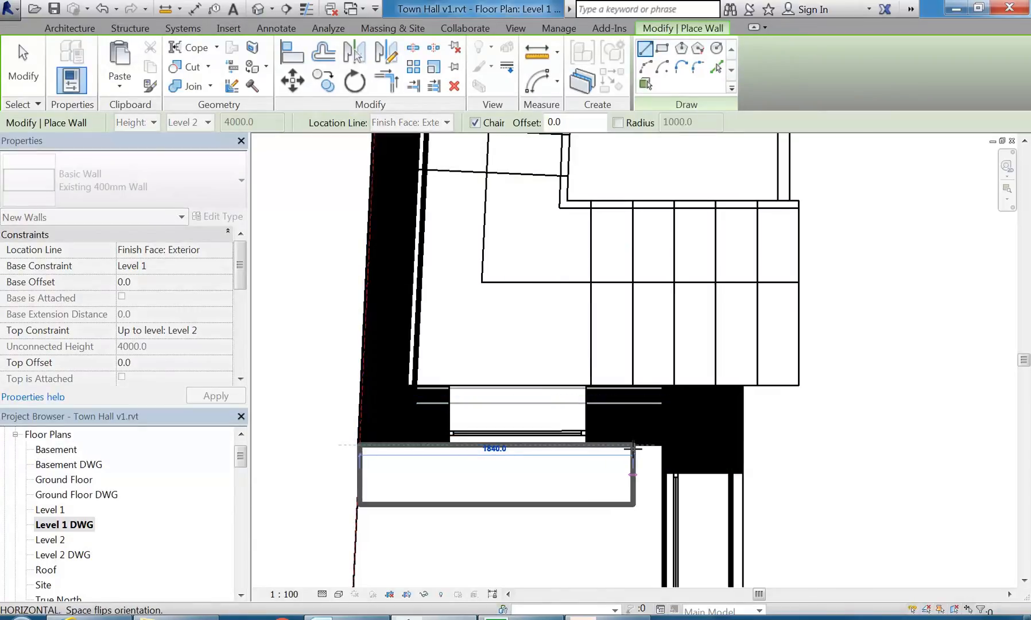
middle_click_drag(650, 460, 660, 457)
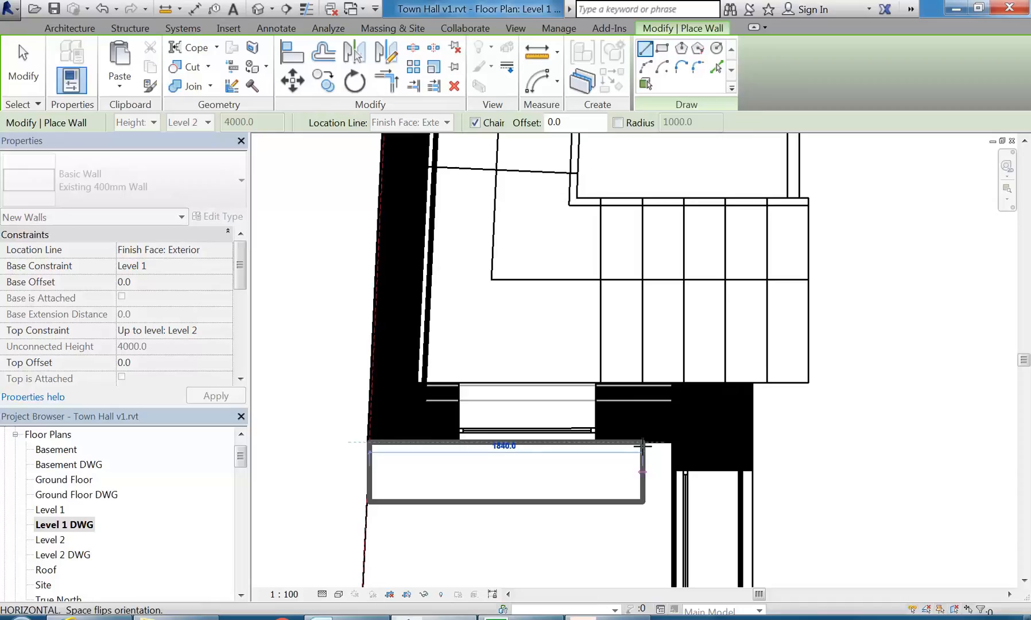
key("space")
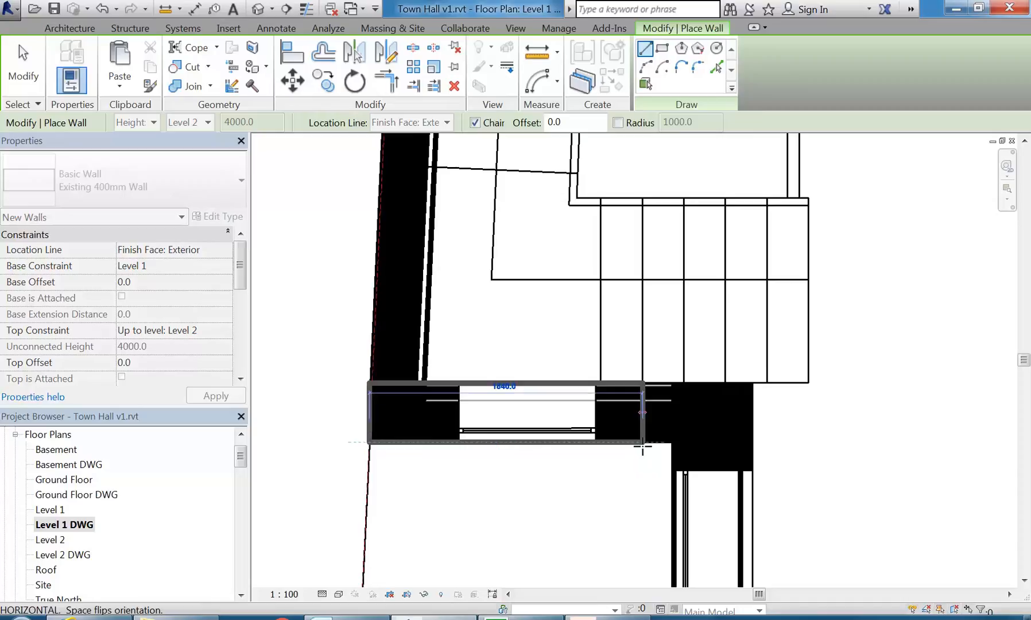
key("space")
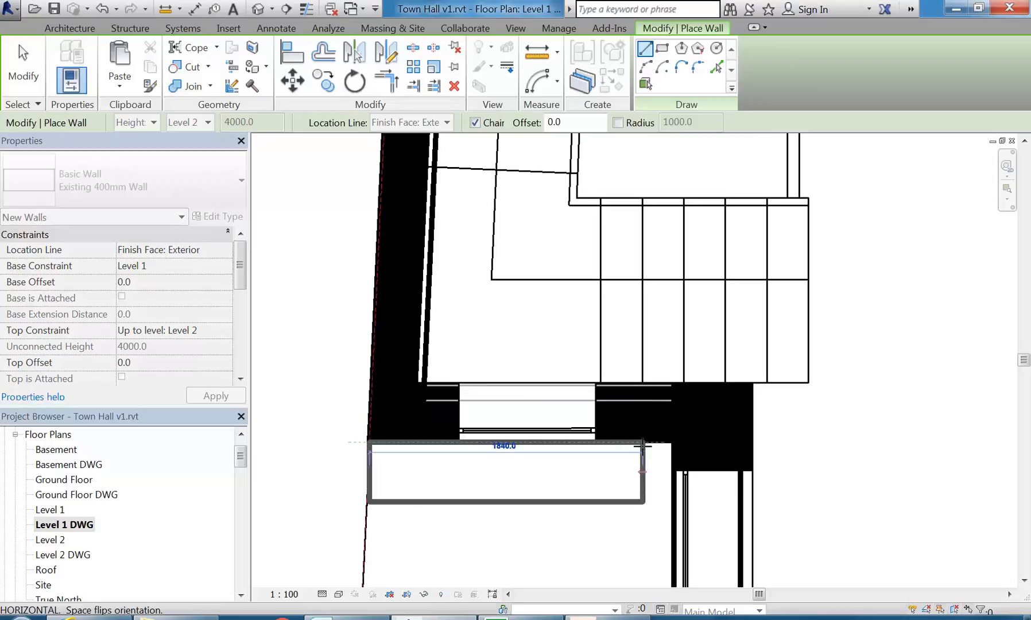
key("space")
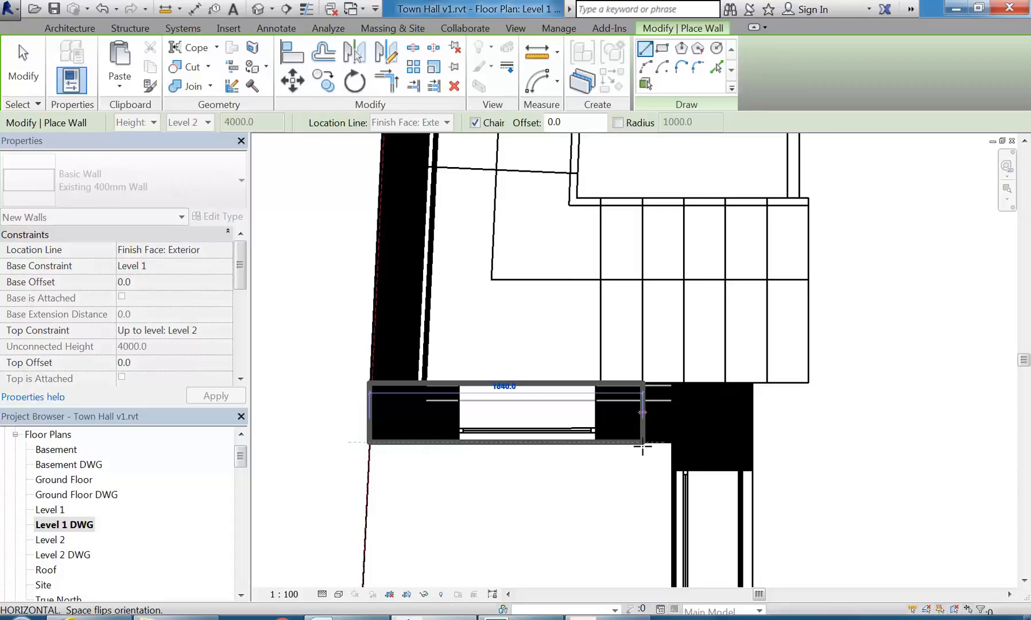
key("space")
key("space")
left_click(642, 448)
key("Escape")
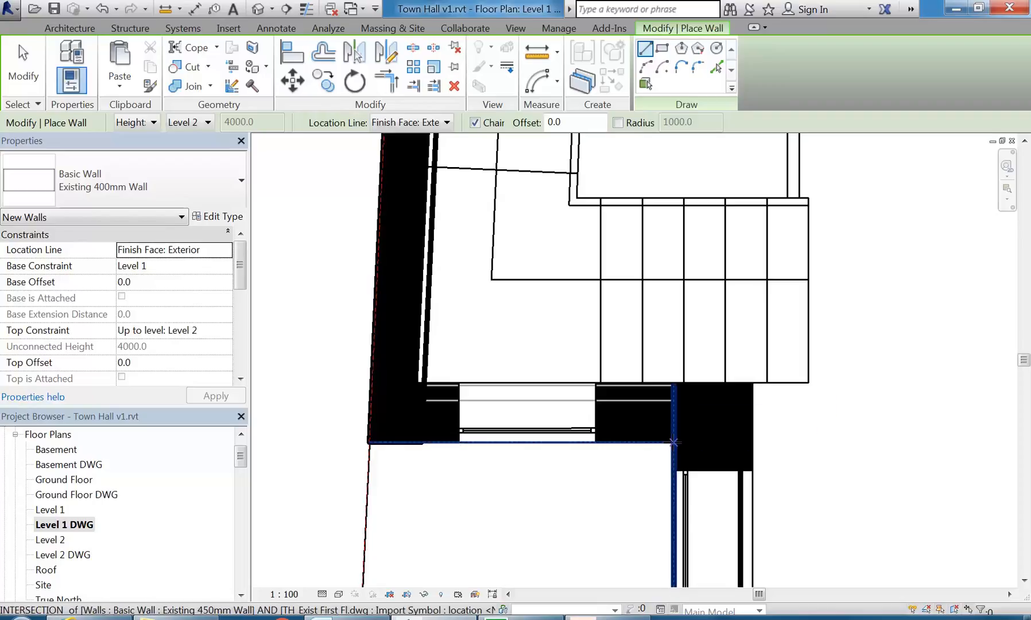
left_click(674, 442)
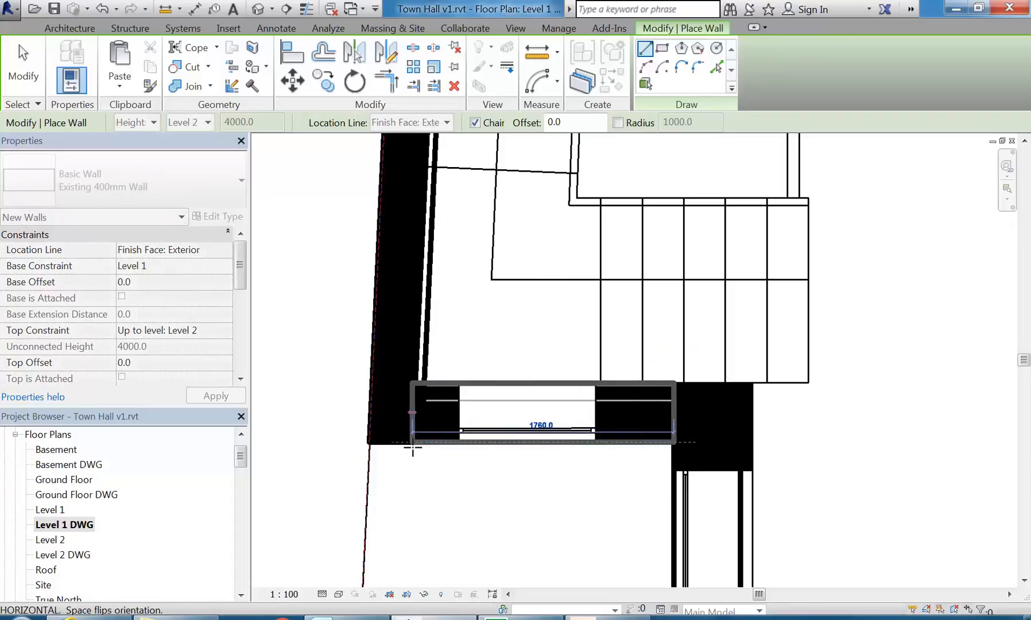
left_click(367, 442)
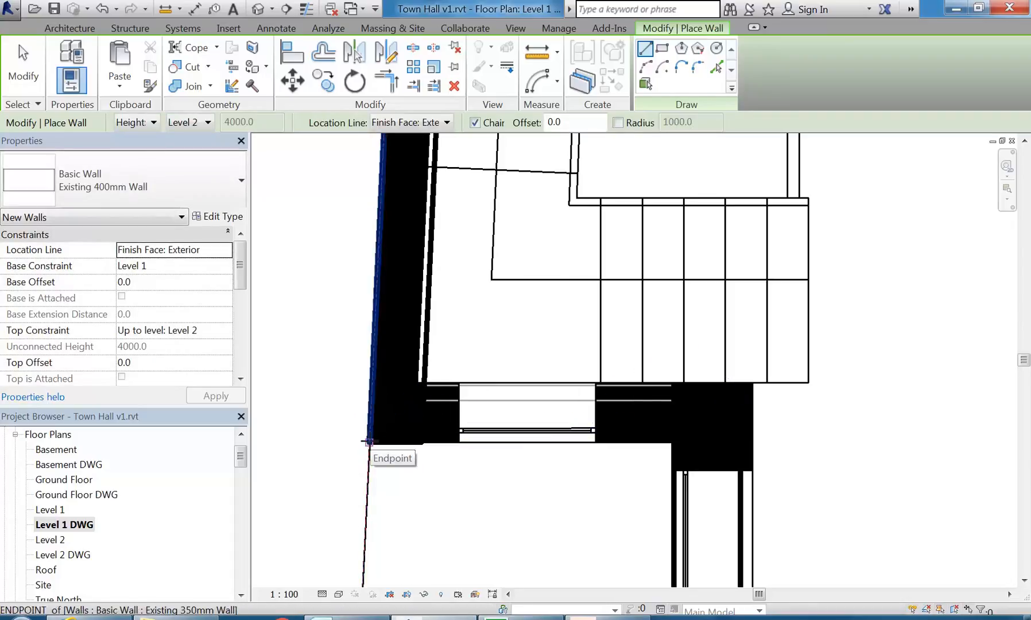
Draw the 400 mm wall from the 350 mm wall's outer corner to the 450 mm wall, flipped to lie over the drawn window wall
left_click(369, 442)
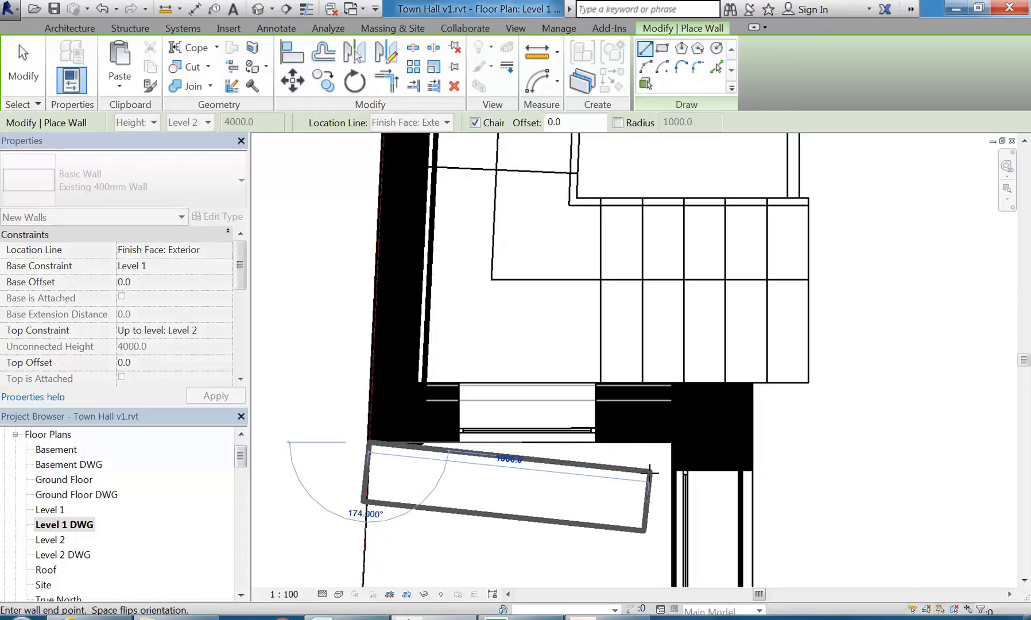
key("space")
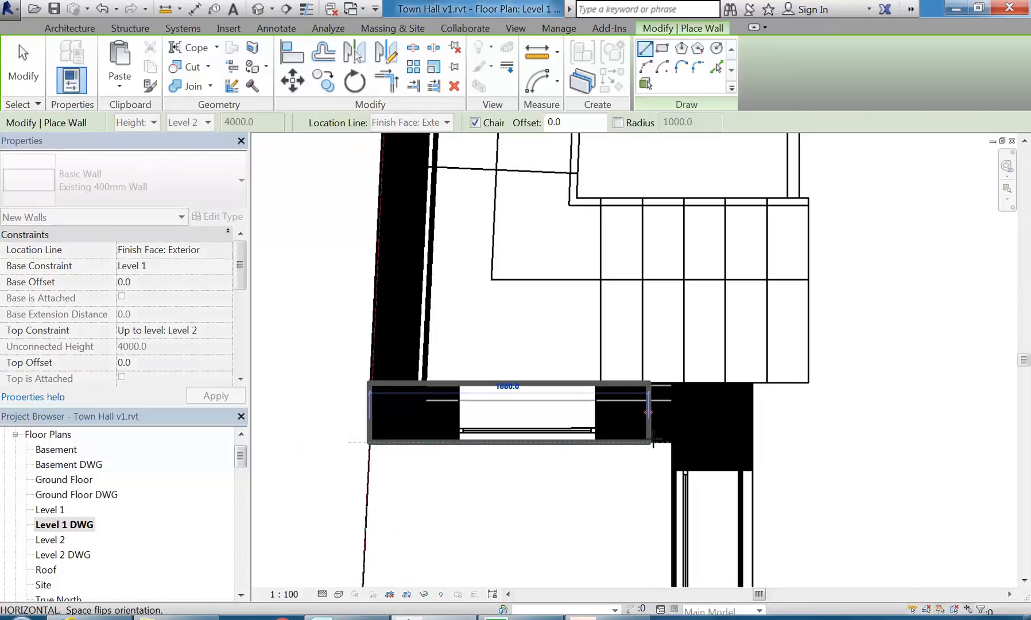
left_click(674, 441)
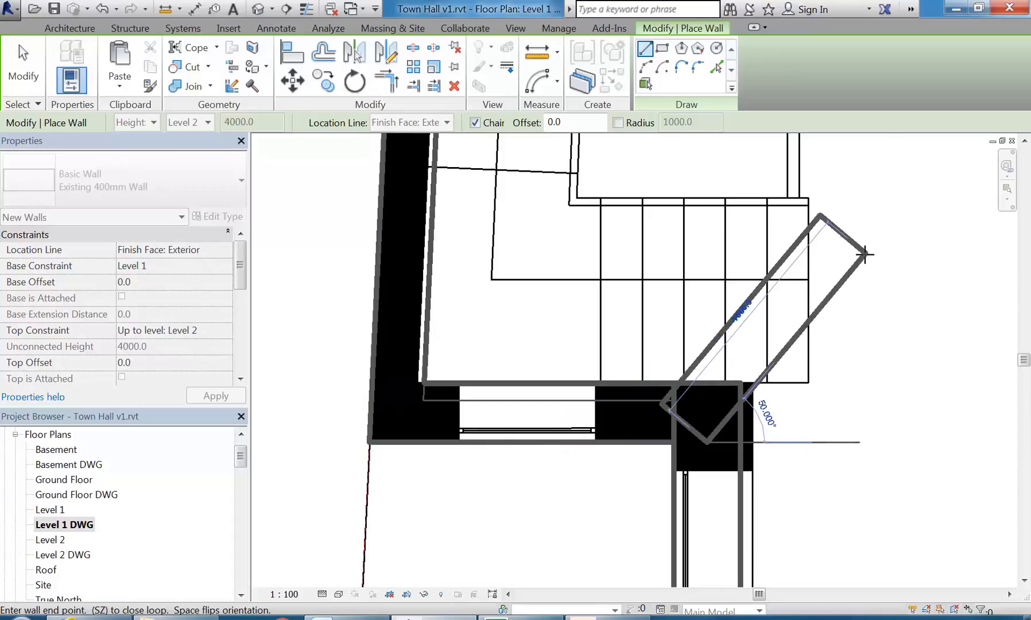
right_click(866, 254)
left_click(890, 264)
right_click(890, 263)
left_click(899, 273)
Check the new Level 1 wall above the recessed ground floor wall in the 3D view
scroll(781, 305, "down", 4)
left_click(258, 9)
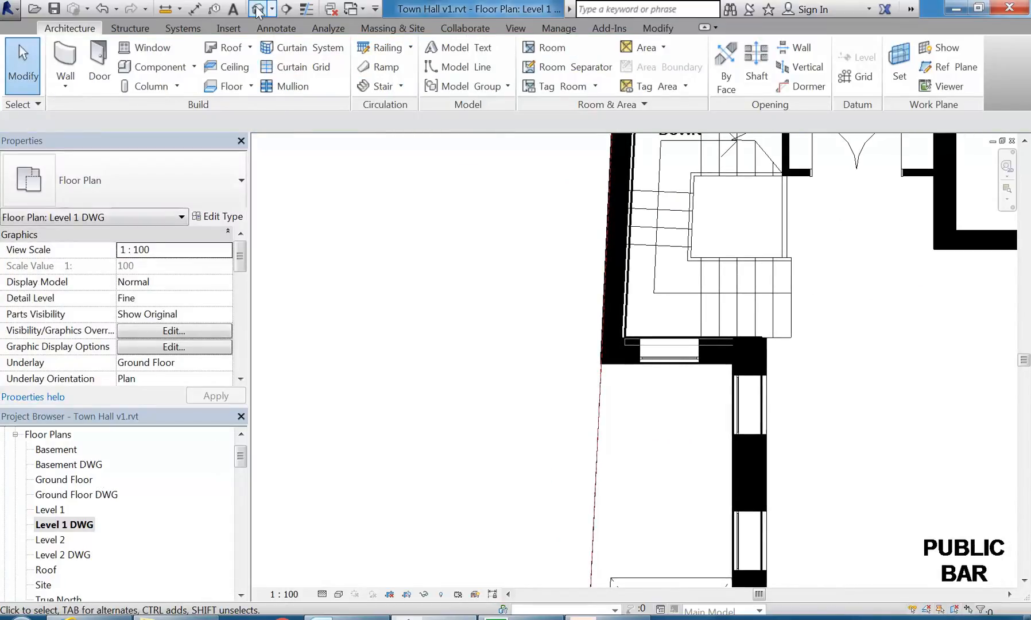
middle_click_drag(441, 371, 532, 446)
scroll(516, 445, "down", 3)
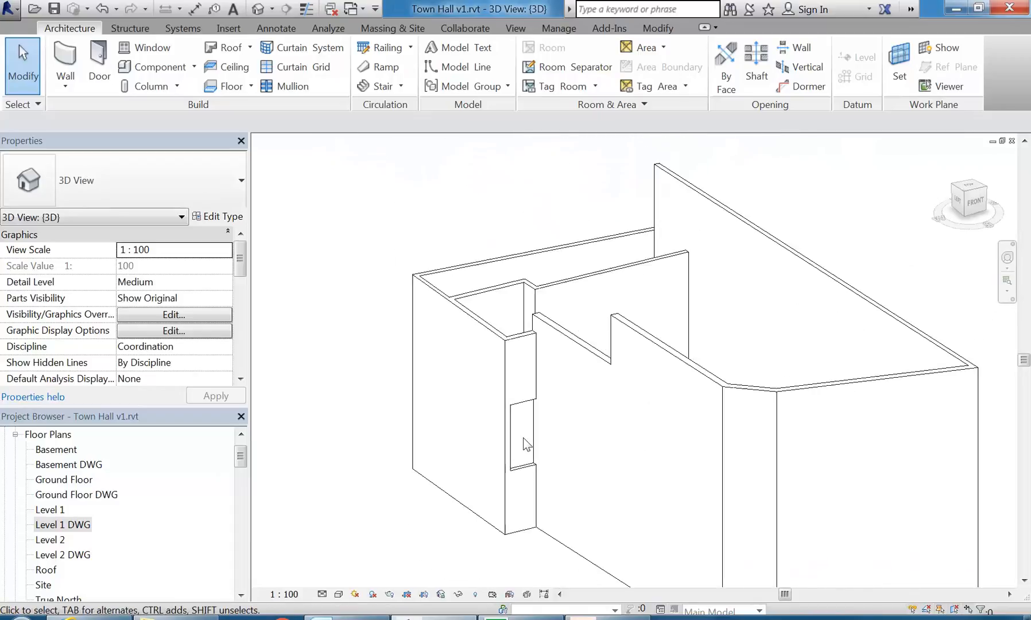
left_click(523, 345)
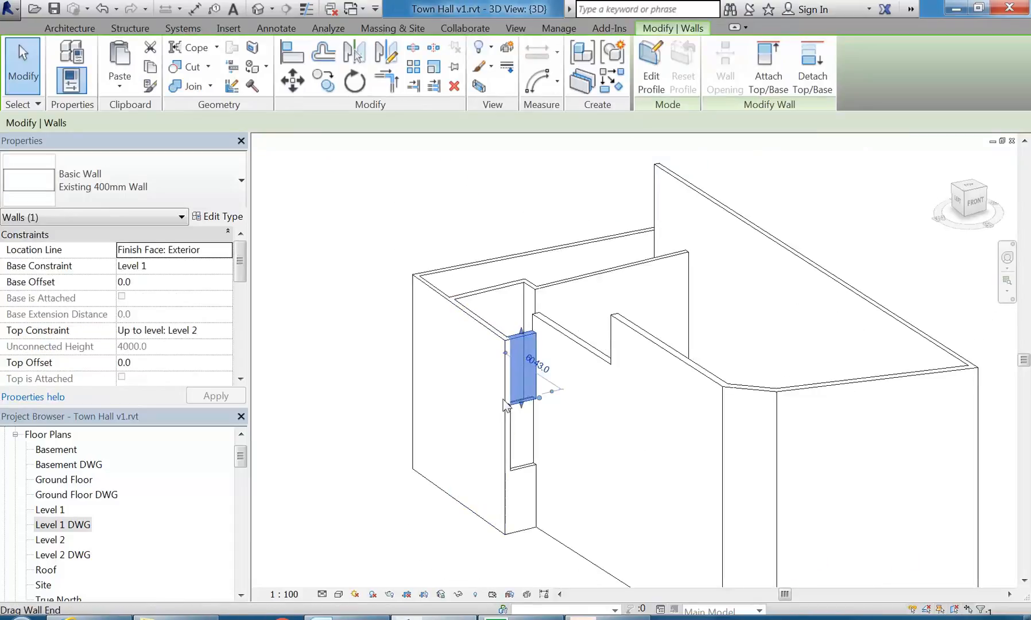
scroll(487, 287, "up", 2)
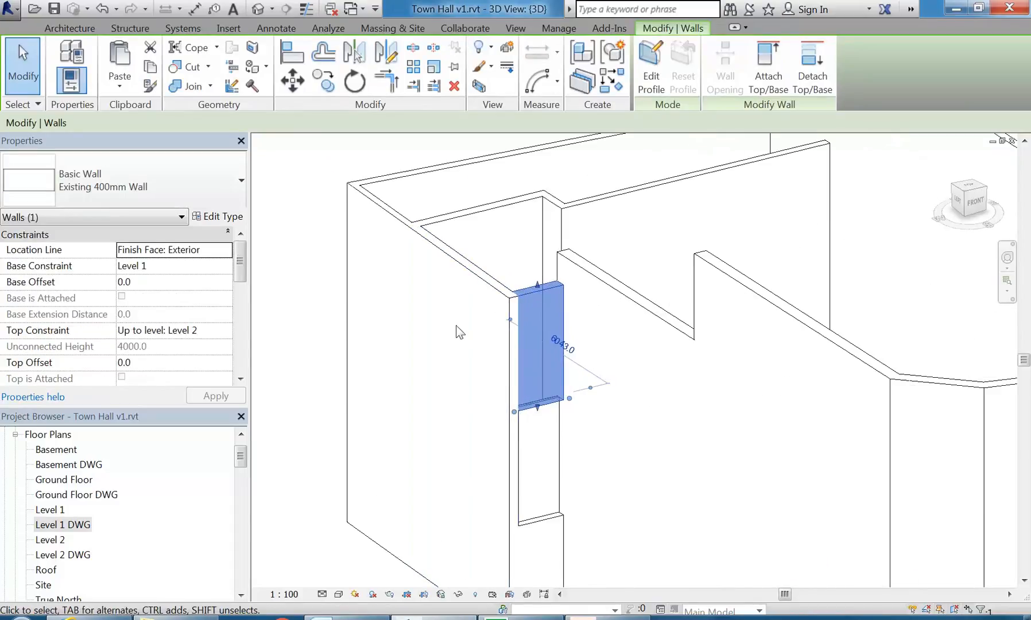
View the hotel's Street View image in Google Maps and switch to the TH_Exist Second Fl drawing in AutoCAD
mouse_move(169, 609)
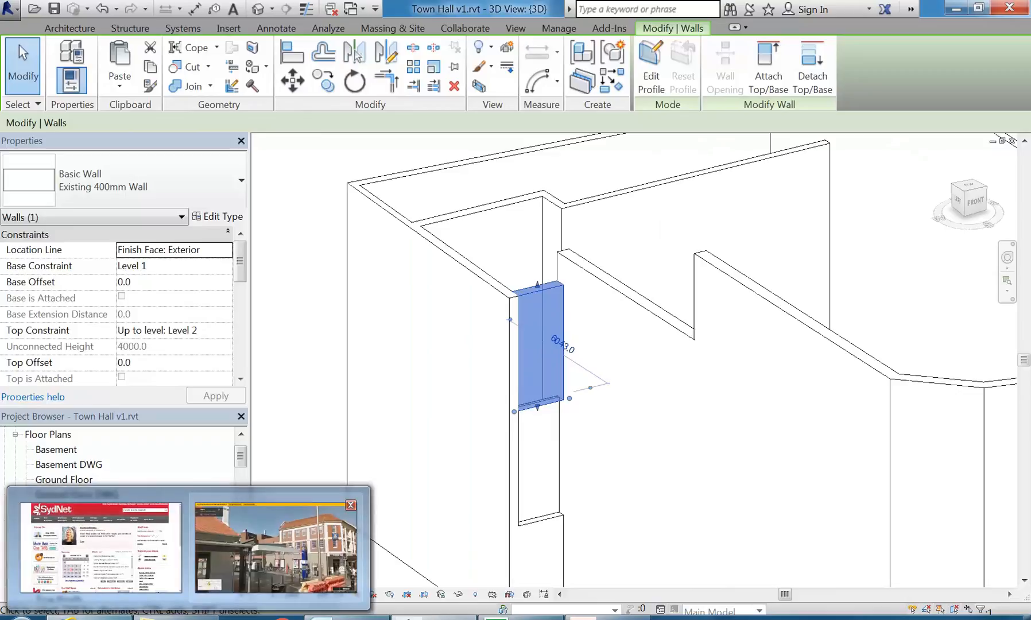
left_click(275, 549)
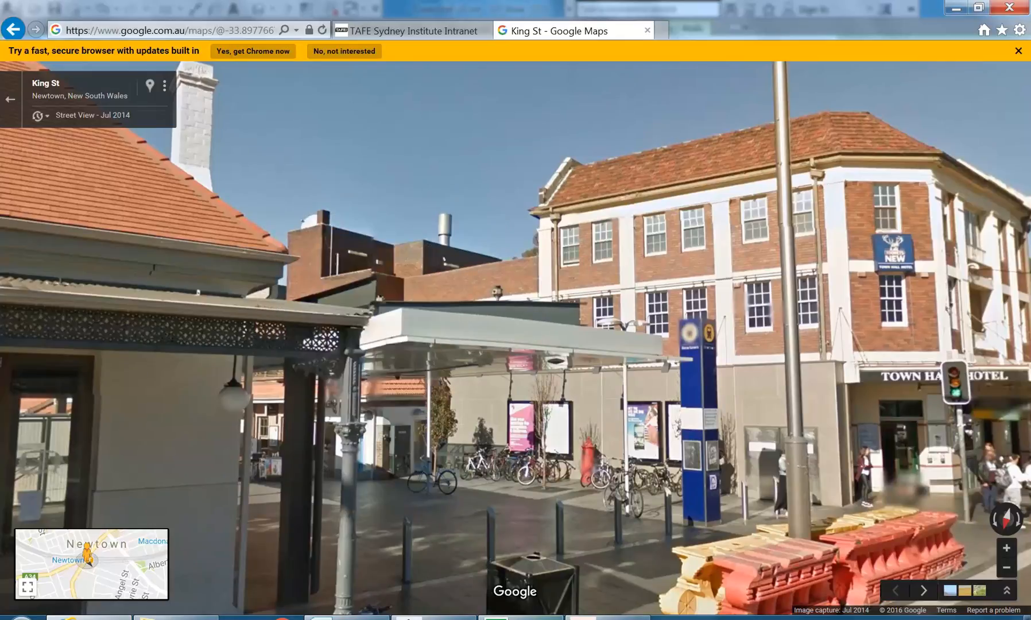
left_click(603, 619)
scroll(454, 327, "down", 10)
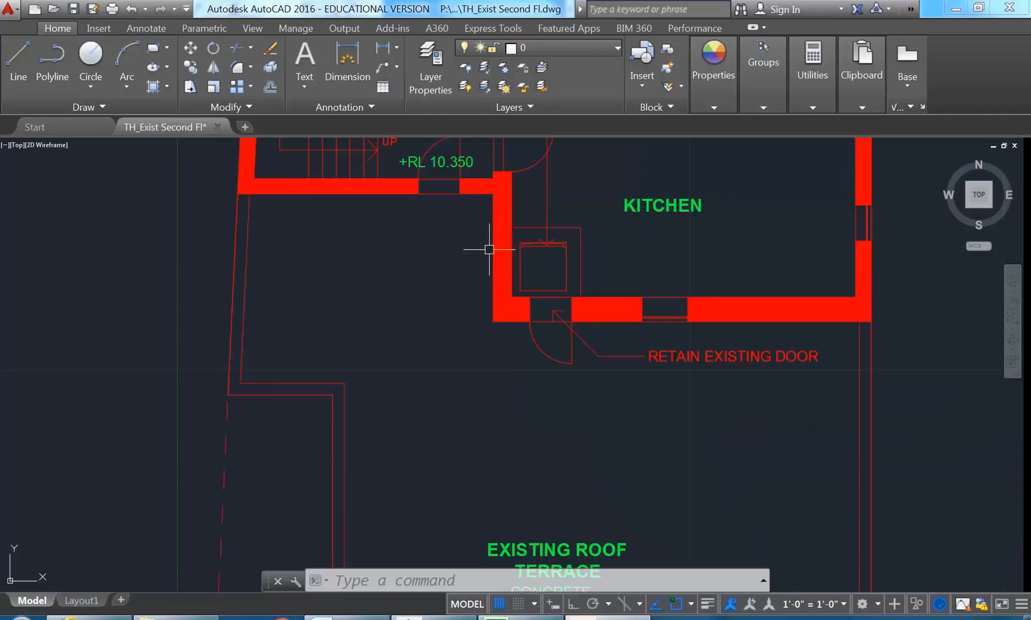
Examine the roof terrace and kitchen walls on the second floor drawing, and compare the Revit 3D model with the Street View image
scroll(454, 327, "up", 10)
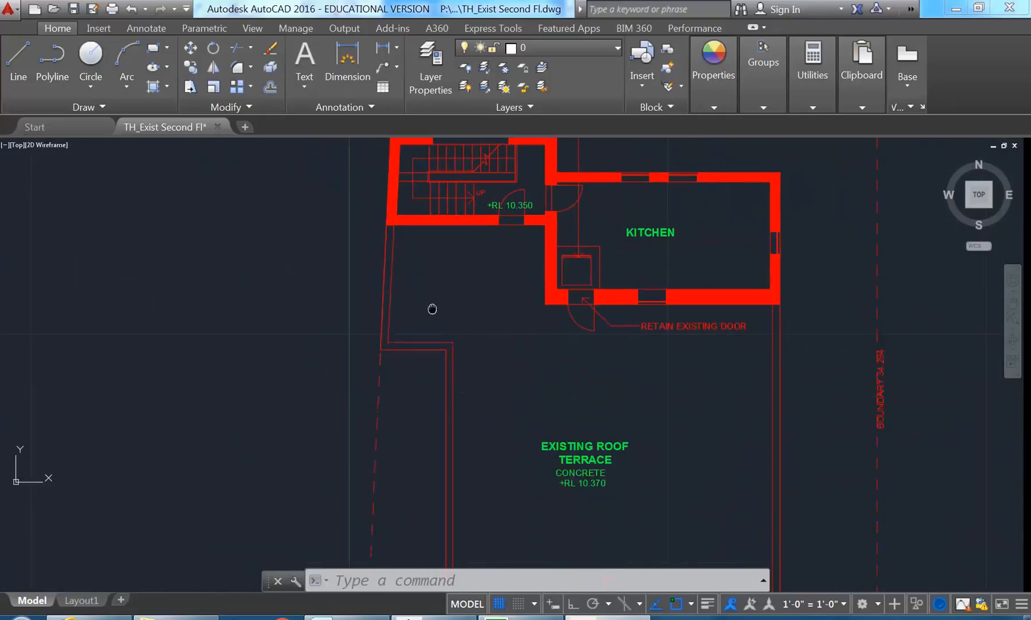
middle_click_drag(435, 397, 454, 279)
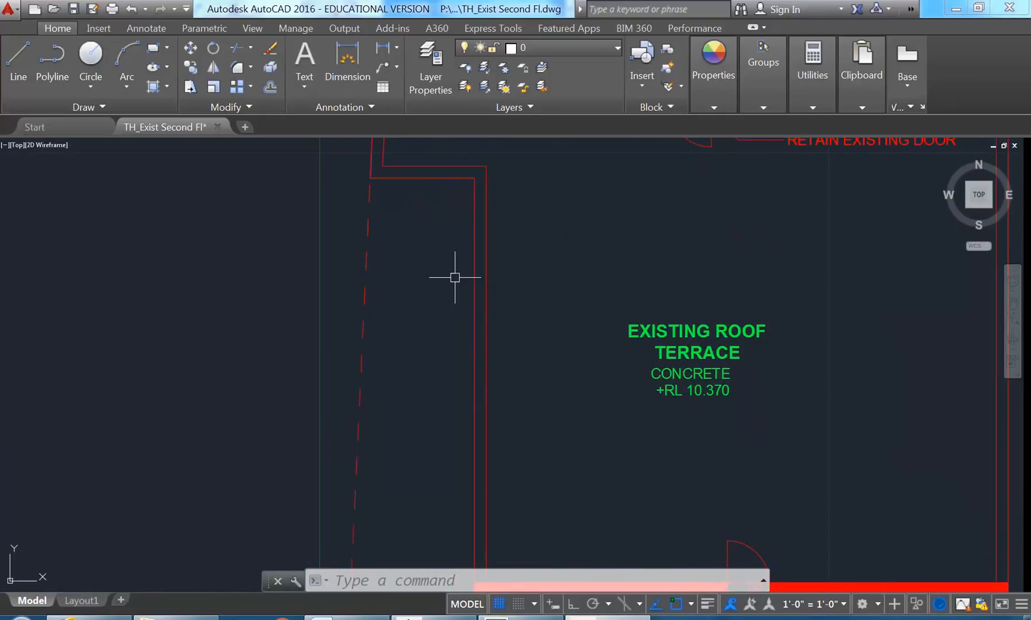
scroll(453, 279, "down", 4)
middle_click_drag(442, 200, 436, 263)
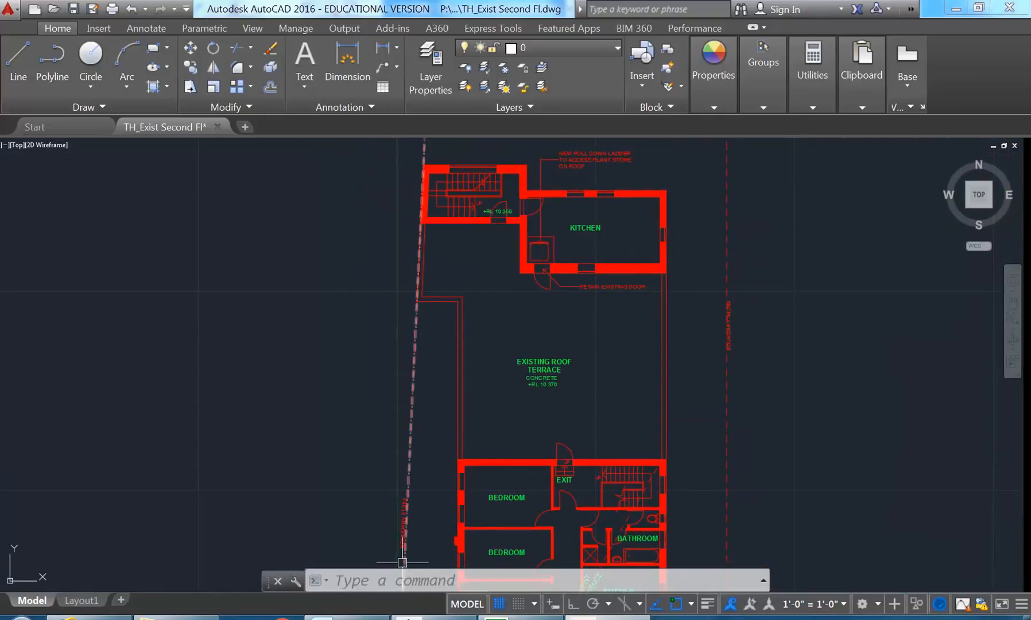
left_click(418, 618)
middle_click_drag(496, 281, 442, 292)
scroll(438, 278, "up", 2)
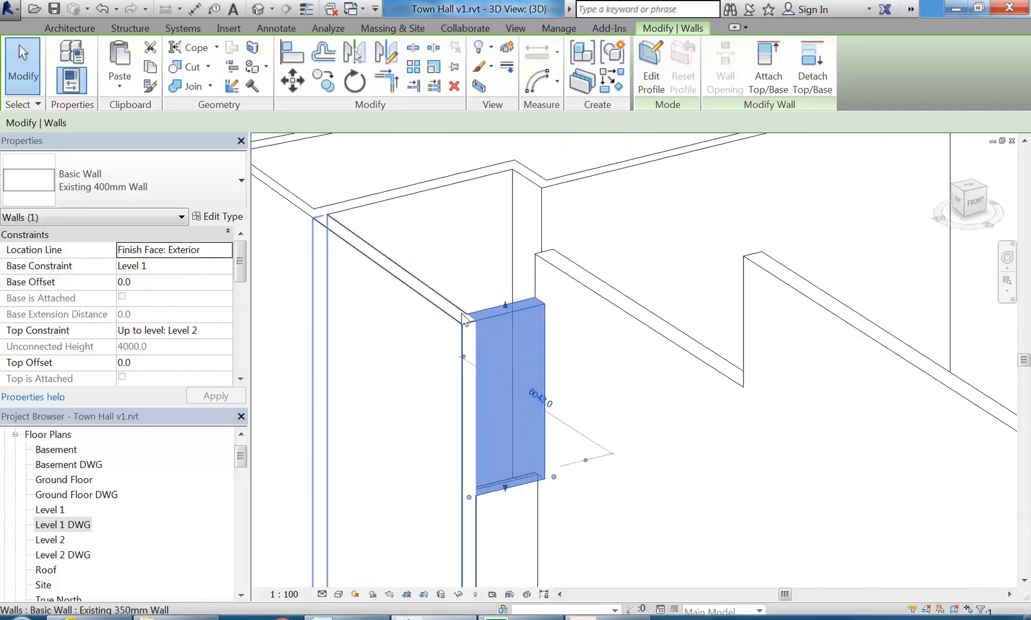
left_click(89, 618)
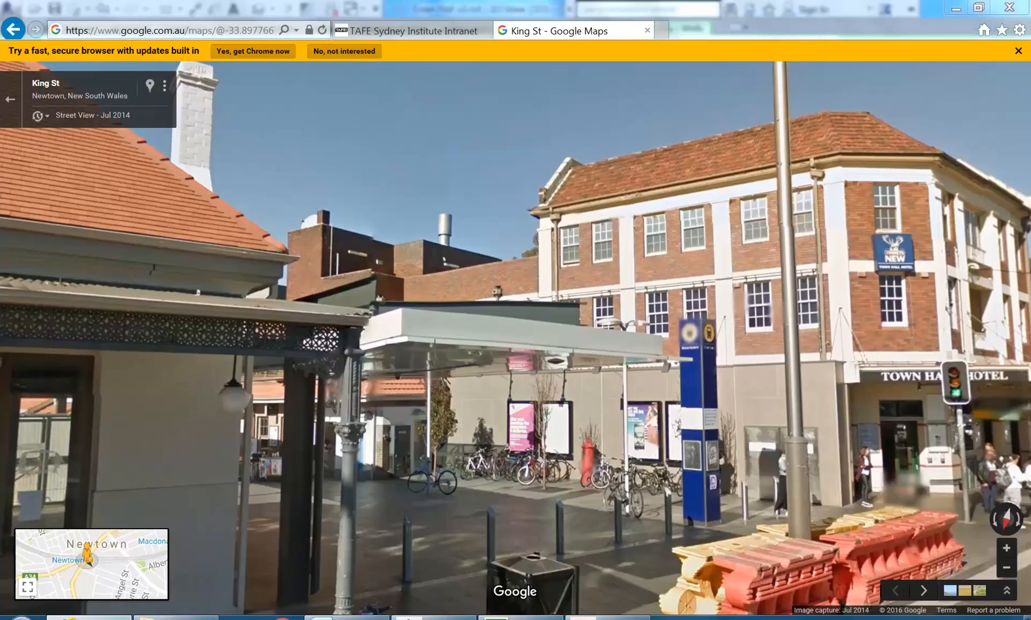
left_click(88, 617)
Set the top offset of the selected Level 1 Existing 400mm Wall to 1000
left_click(156, 362)
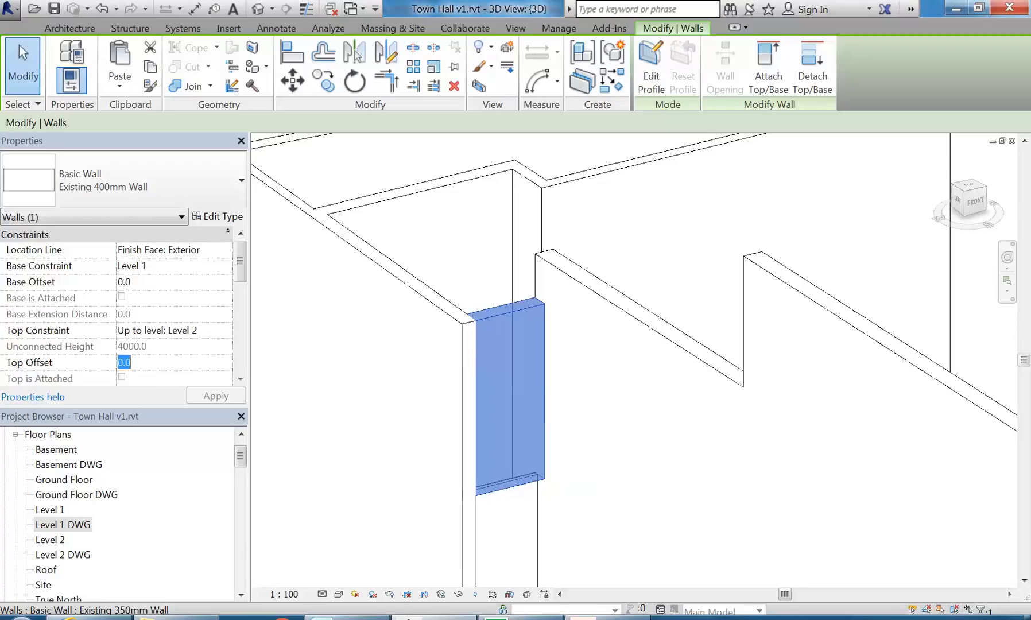
type("100")
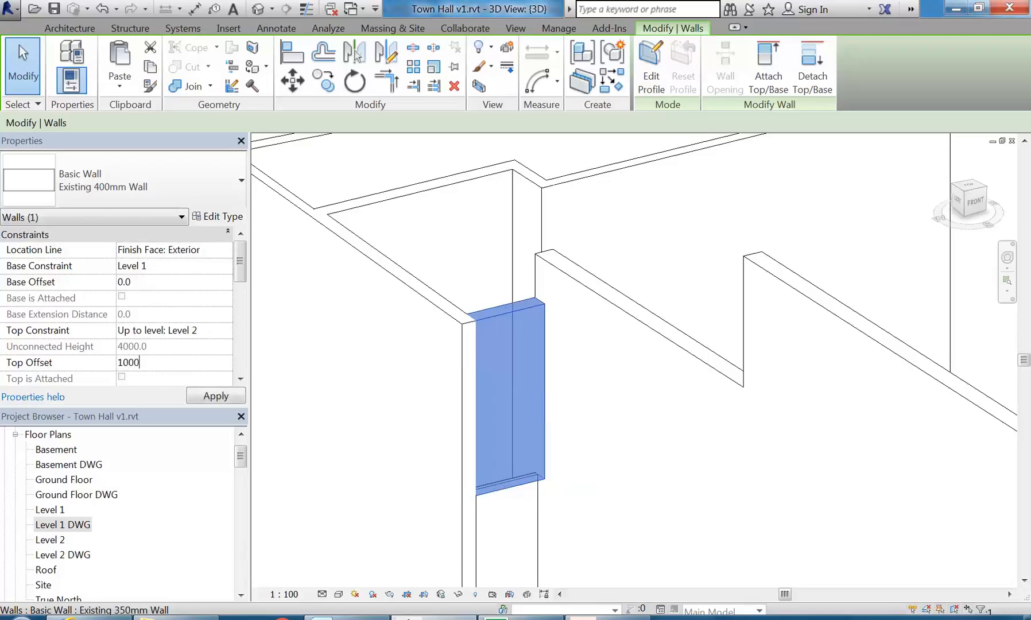
type("0wa")
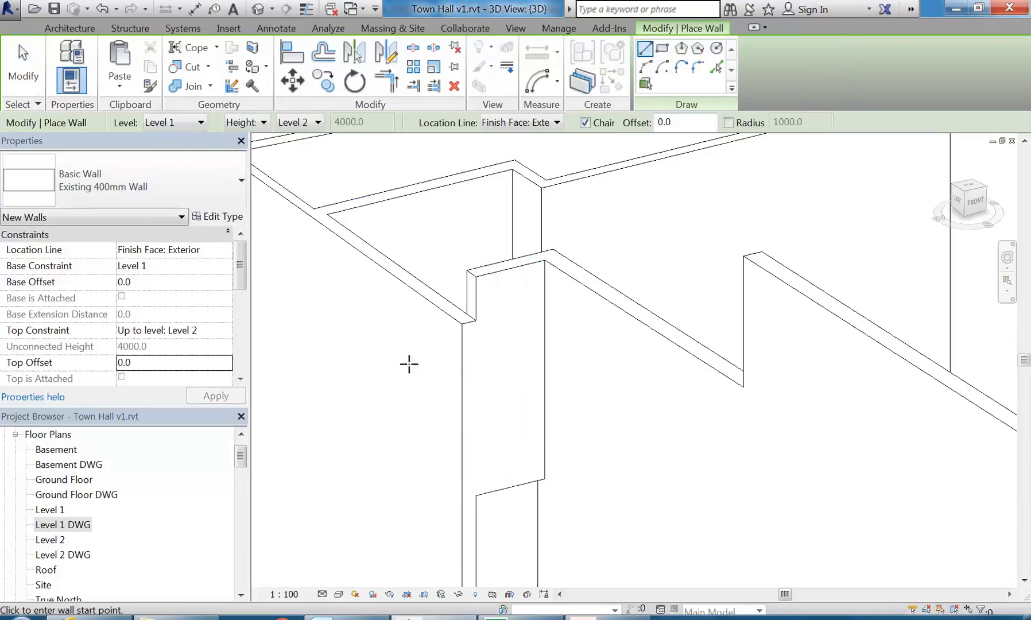
key("Escape")
key("Escape")
Give the side wall adjoining the 400 mm wall the same 1000 top offset so their tops are flush
middle_click_drag(399, 349, 458, 347)
left_click(427, 322)
scroll(412, 331, "down", 2)
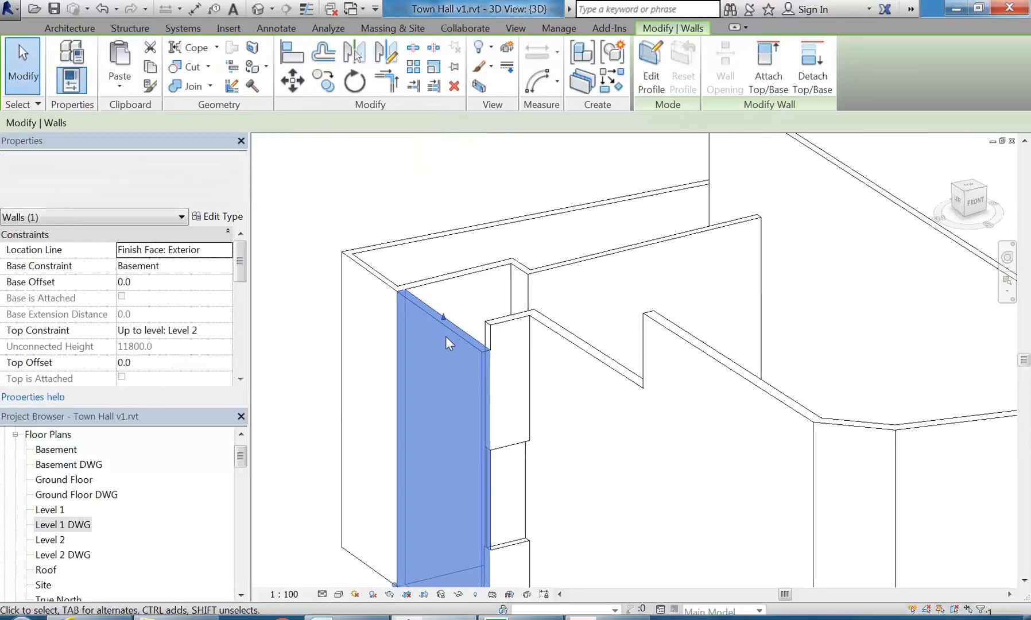
scroll(443, 331, "up", 1)
left_click(186, 357)
type("1")
key("Return")
left_click(396, 181)
scroll(396, 181, "down", 1)
middle_click_drag(396, 182, 396, 248)
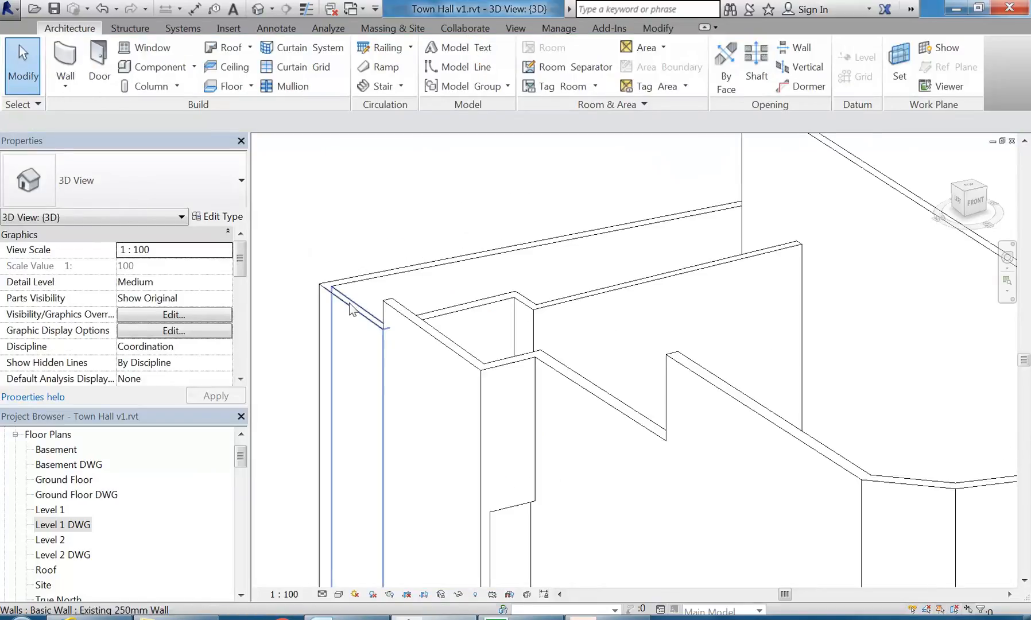
Check the rear block in Street View and raise its five remaining walls to a top constraint of Up to level: Roof
left_click(351, 307)
left_click(107, 617)
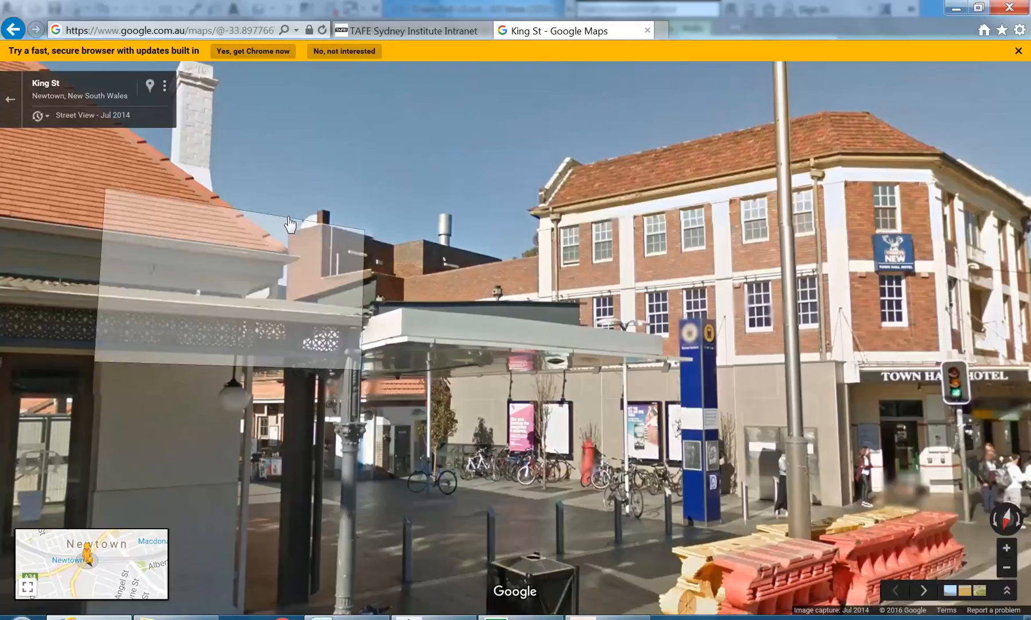
left_click(956, 7)
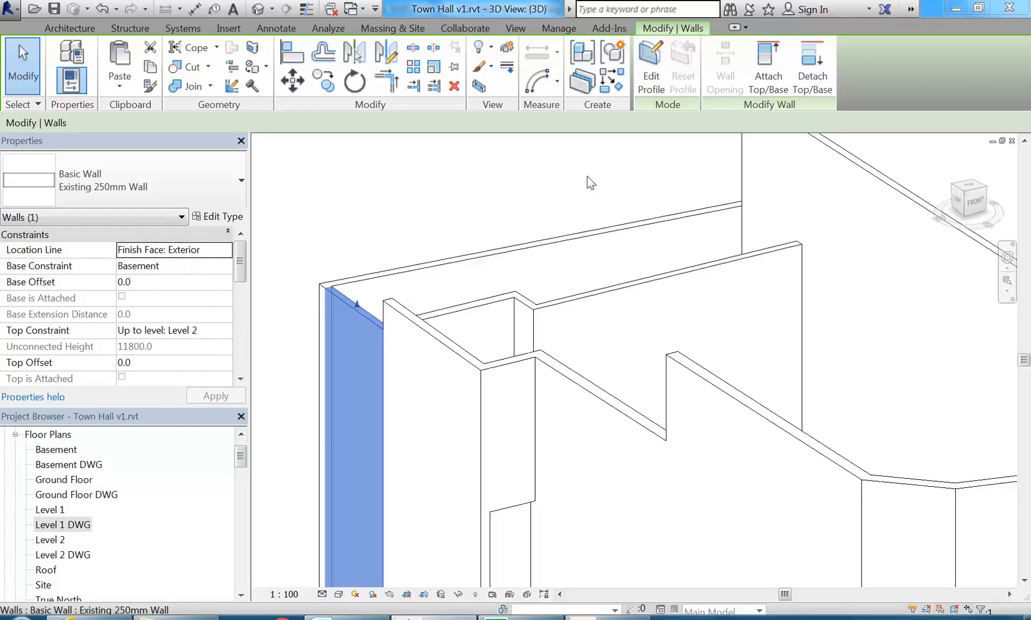
left_click(509, 317, "ctrl")
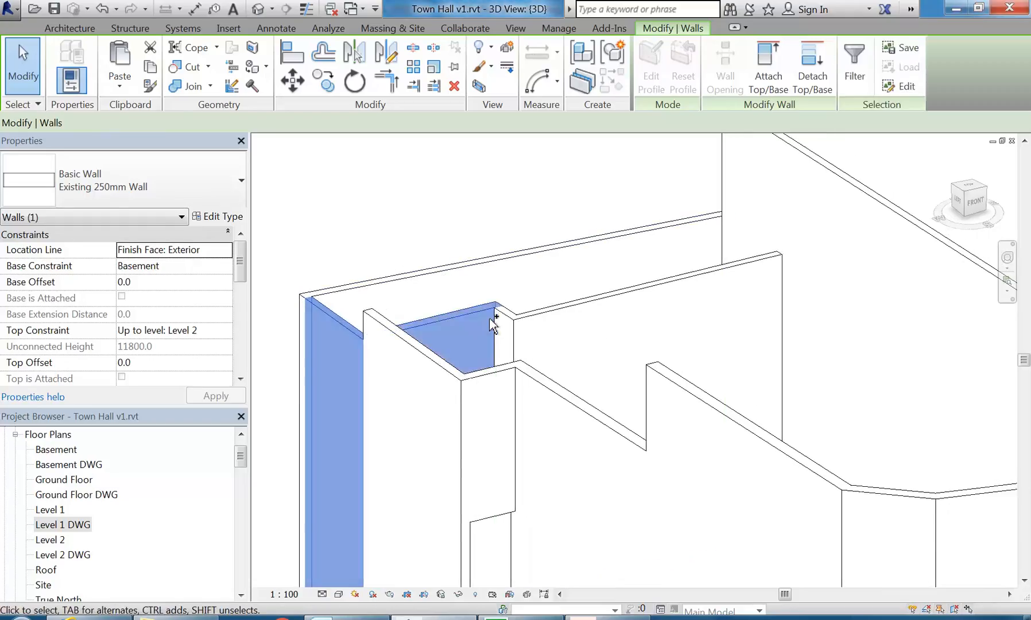
left_click(552, 310, "ctrl")
left_click(472, 261, "ctrl")
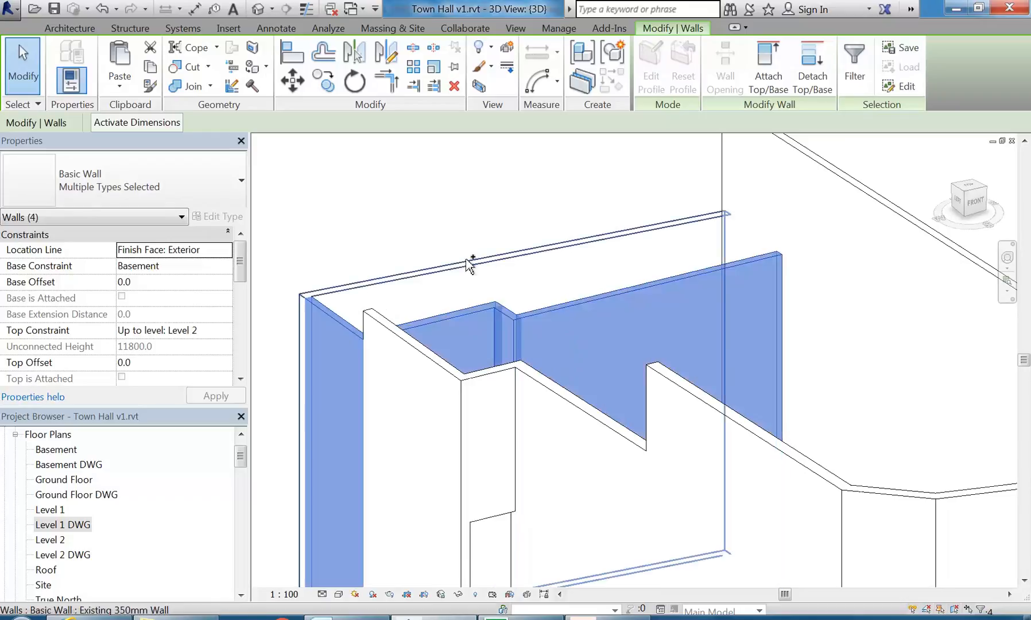
scroll(482, 221, "down", 2)
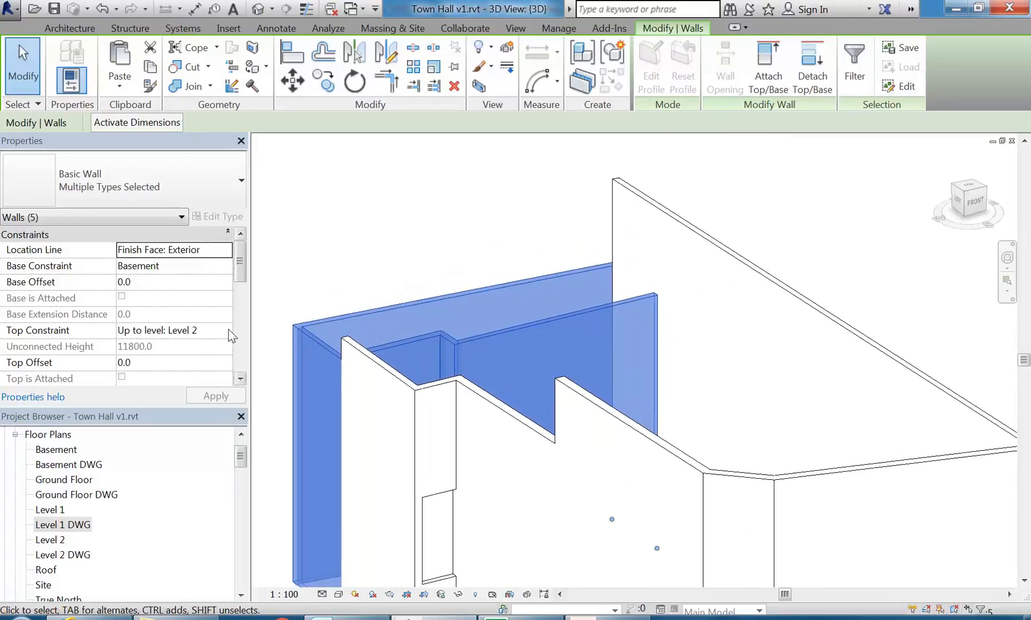
left_click(228, 331)
left_click(172, 387)
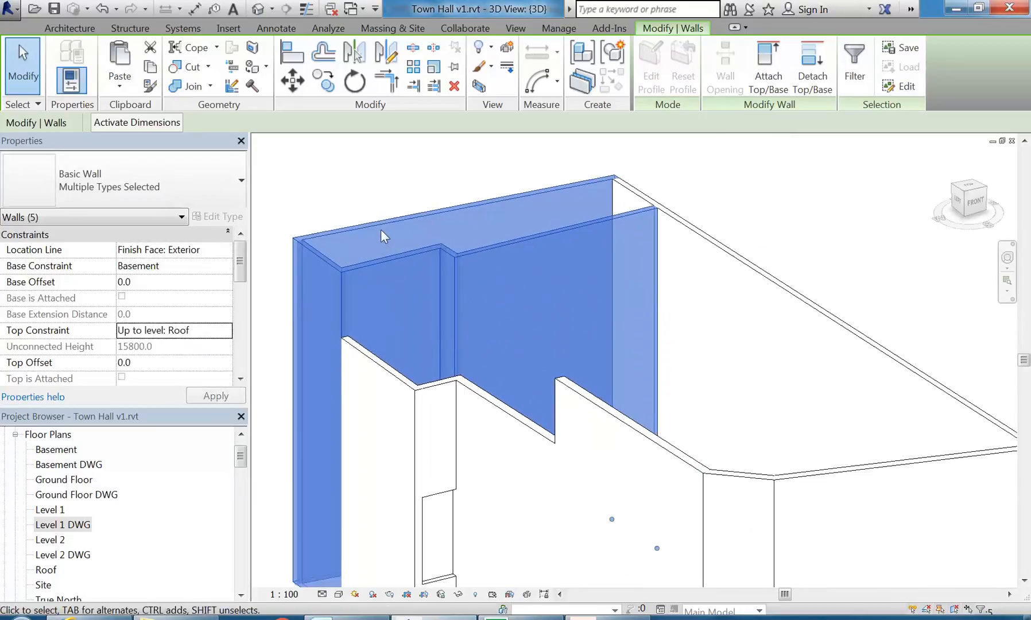
left_click(348, 190)
Compare the rear block and the side wall heights in the 3D view with the Street View image
scroll(348, 190, "down", 3)
middle_click_drag(349, 191, 344, 275, "shift")
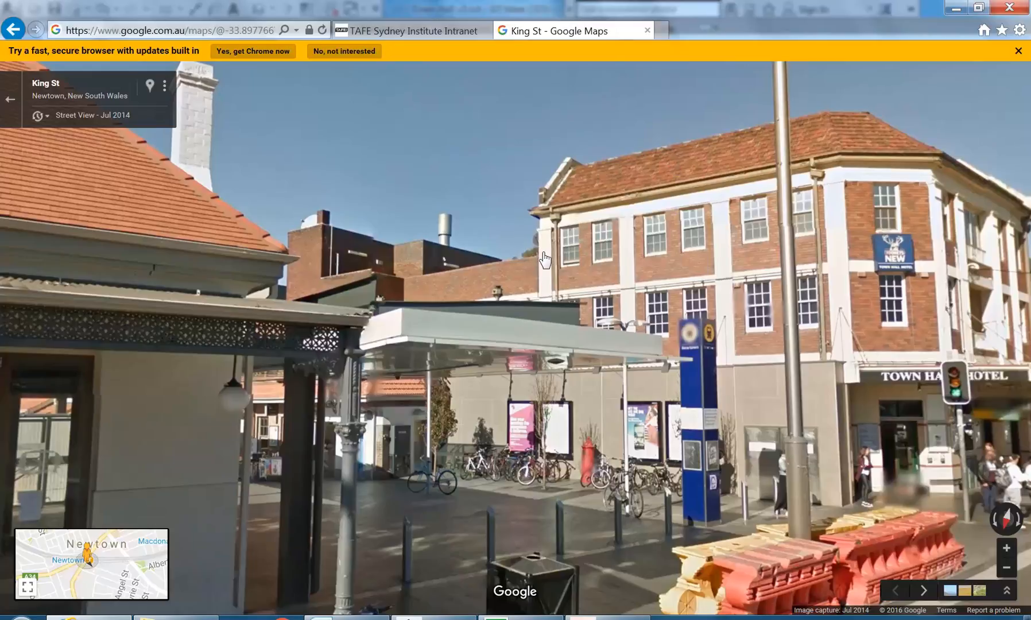
left_click(953, 7)
middle_click_drag(665, 237, 666, 343, "shift")
scroll(524, 332, "up", 5)
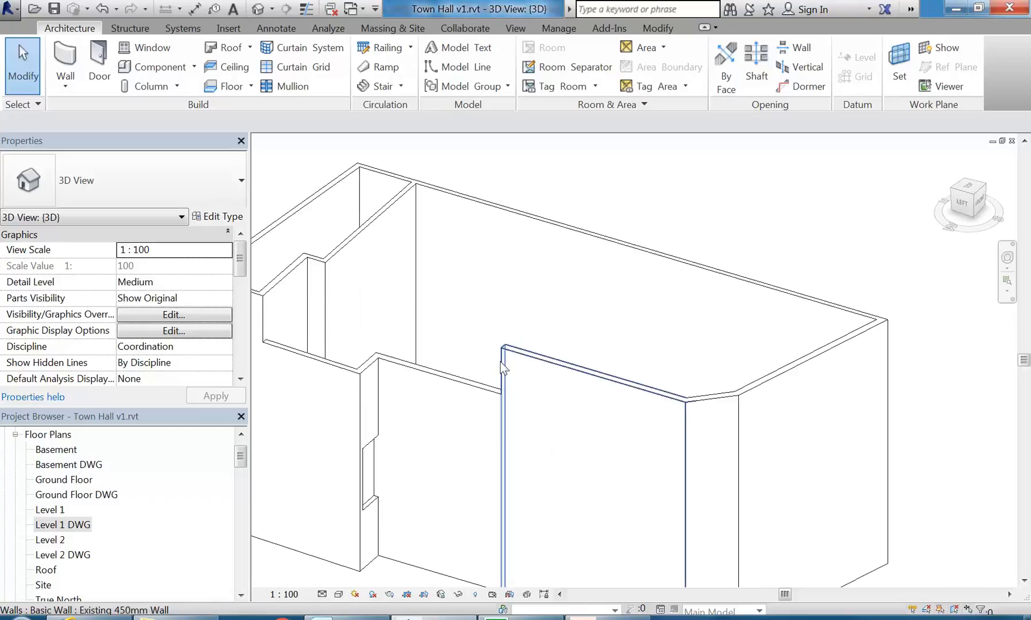
Look over the wall layout on the Ground Floor DWG and Level 1 DWG plans
double_click(77, 494)
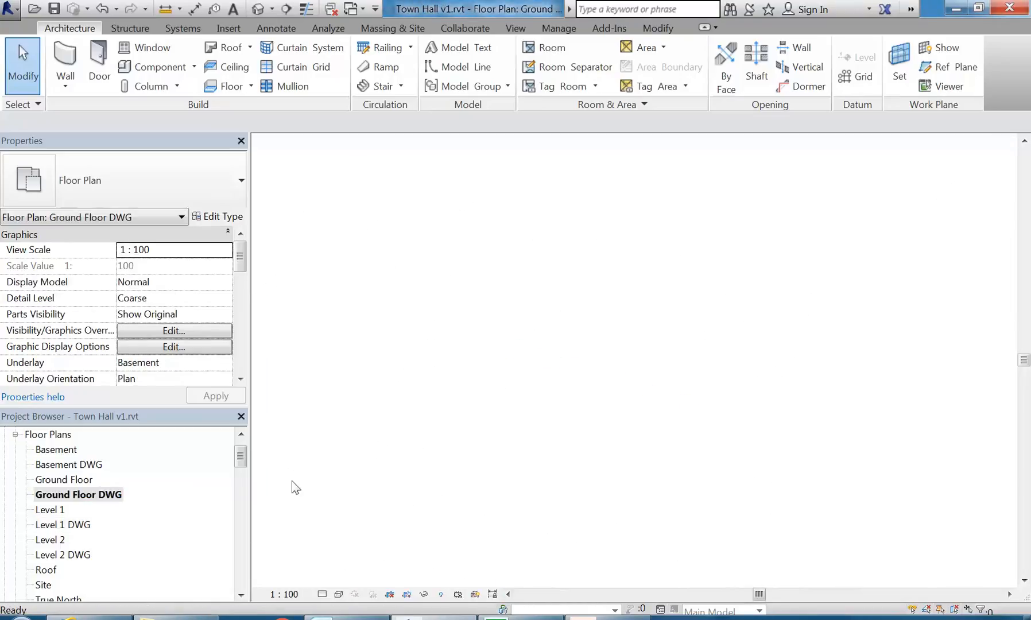
scroll(517, 395, "down", 5)
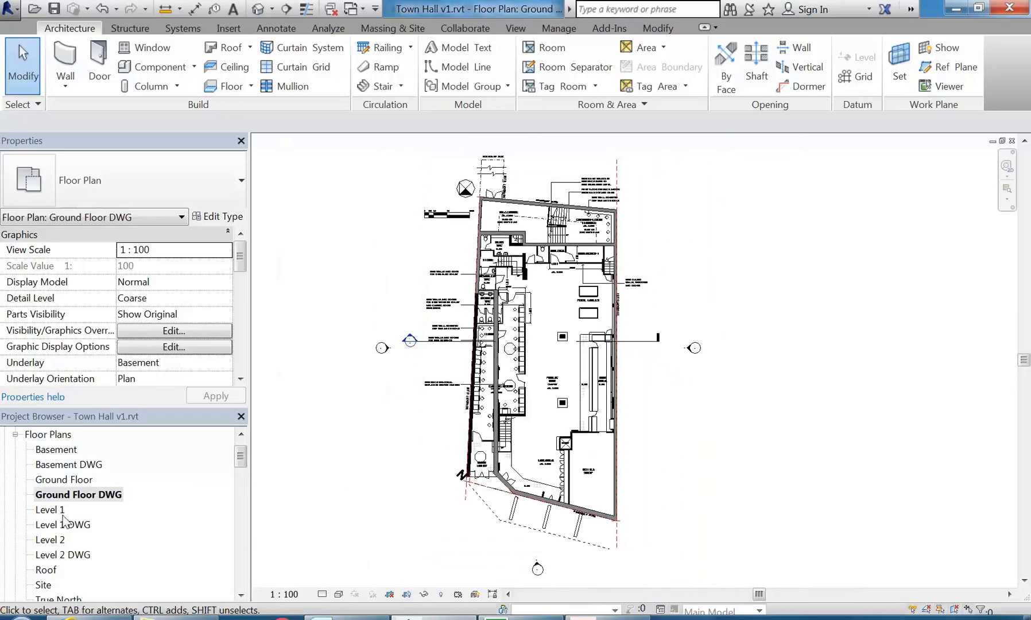
double_click(66, 524)
mouse_move(649, 368)
middle_mouse_down()
mouse_move(488, 396)
mouse_move(444, 378)
middle_mouse_up()
scroll(445, 378, "down", 2)
middle_click_drag(501, 349, 500, 228)
scroll(545, 328, "down", 3)
middle_click_drag(546, 329, 488, 255)
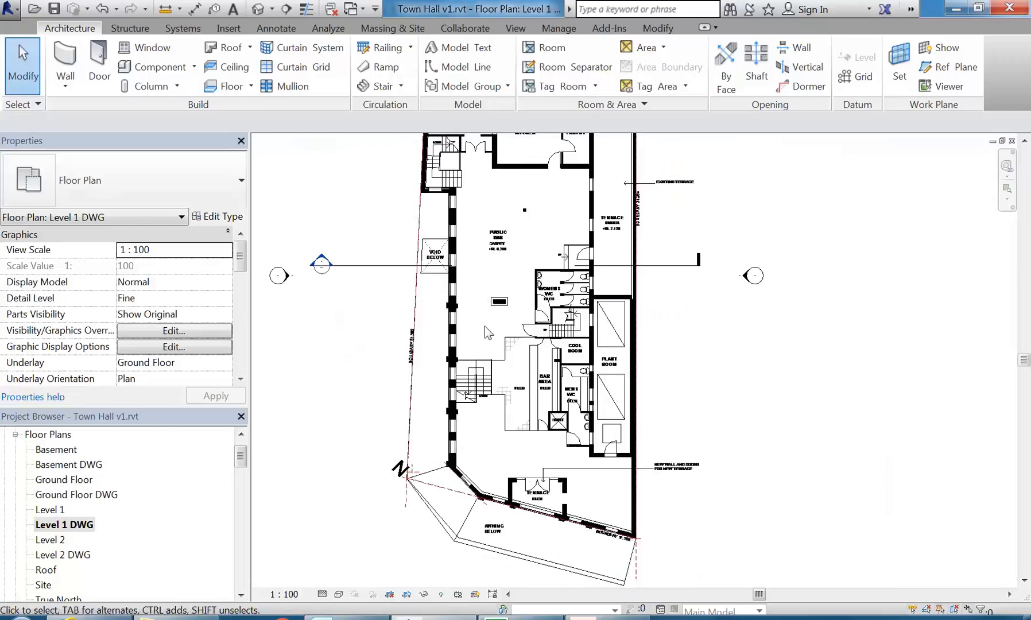
scroll(488, 340, "up", 1)
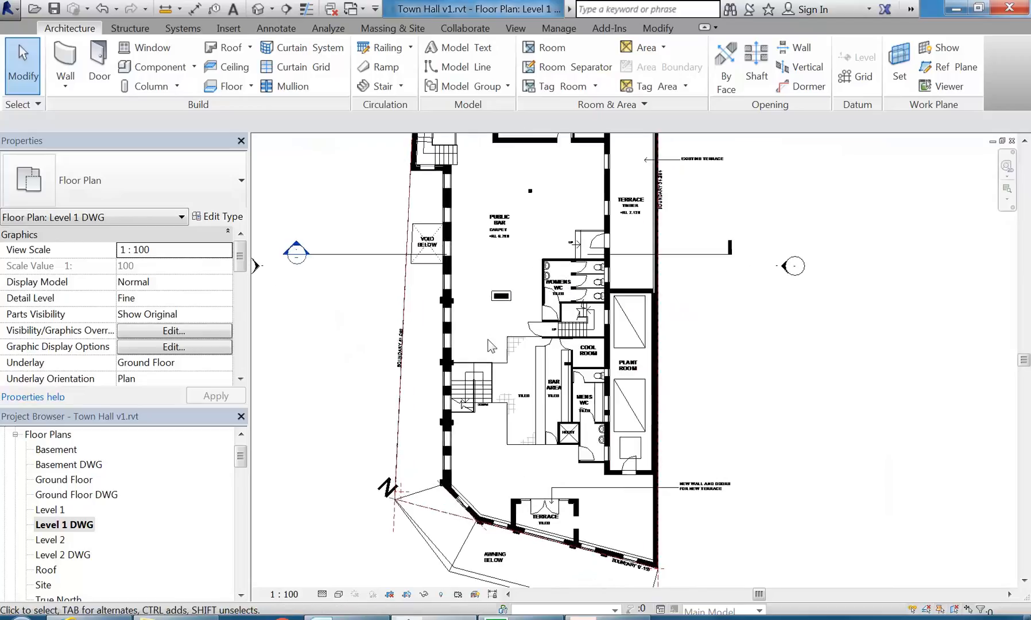
Open the Level 2 DWG plan and measure the thickness of the wall between the roof terrace and the bedroom
double_click(64, 555)
scroll(585, 285, "down", 5)
middle_click_drag(594, 309, 569, 254)
scroll(561, 293, "up", 5)
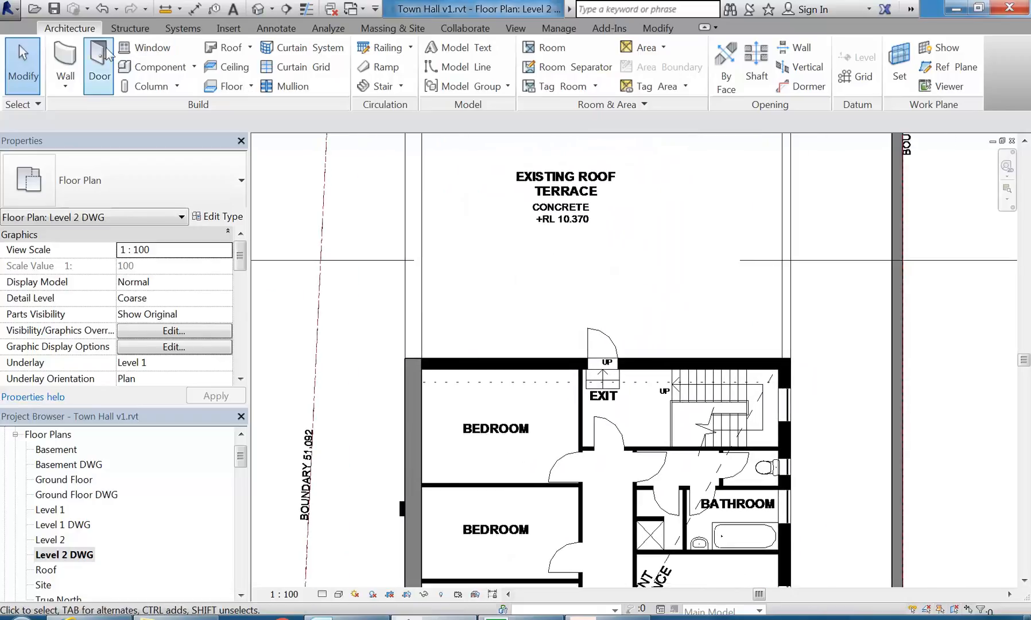
scroll(470, 305, "up", 3)
left_click(166, 10)
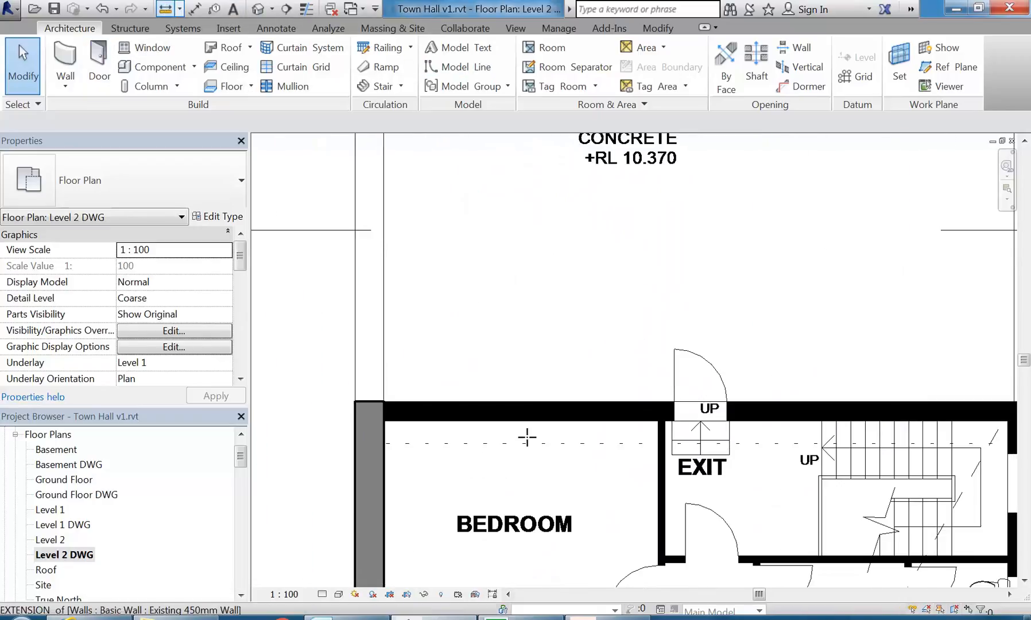
left_click(515, 421)
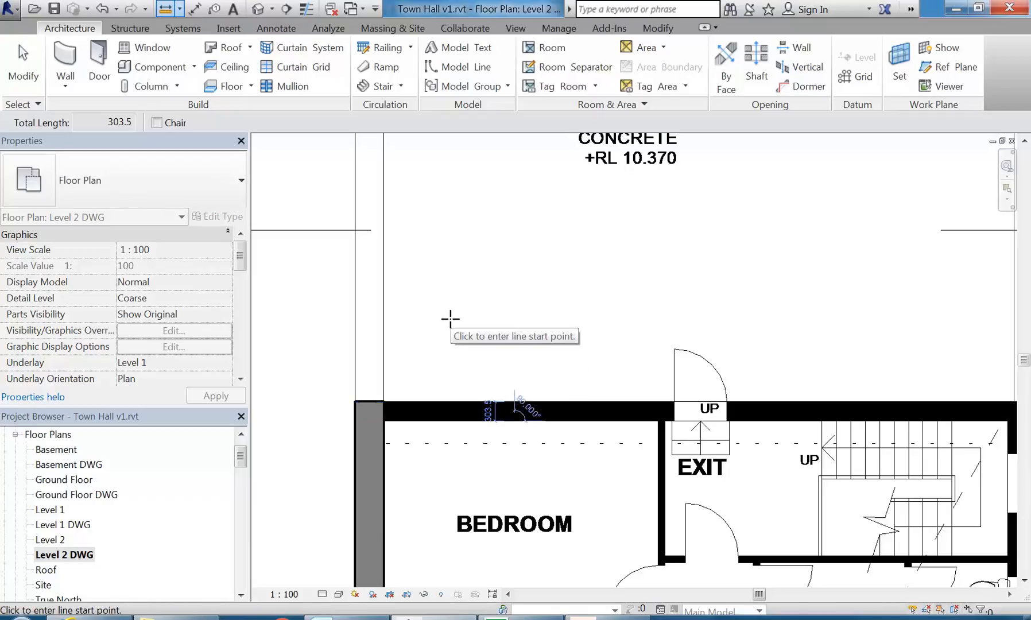
key("Escape")
Examine the exit door, its steps and the wall facing the roof terrace on the Level 2 DWG plan
scroll(450, 319, "down", 4)
middle_click_drag(496, 301, 492, 300)
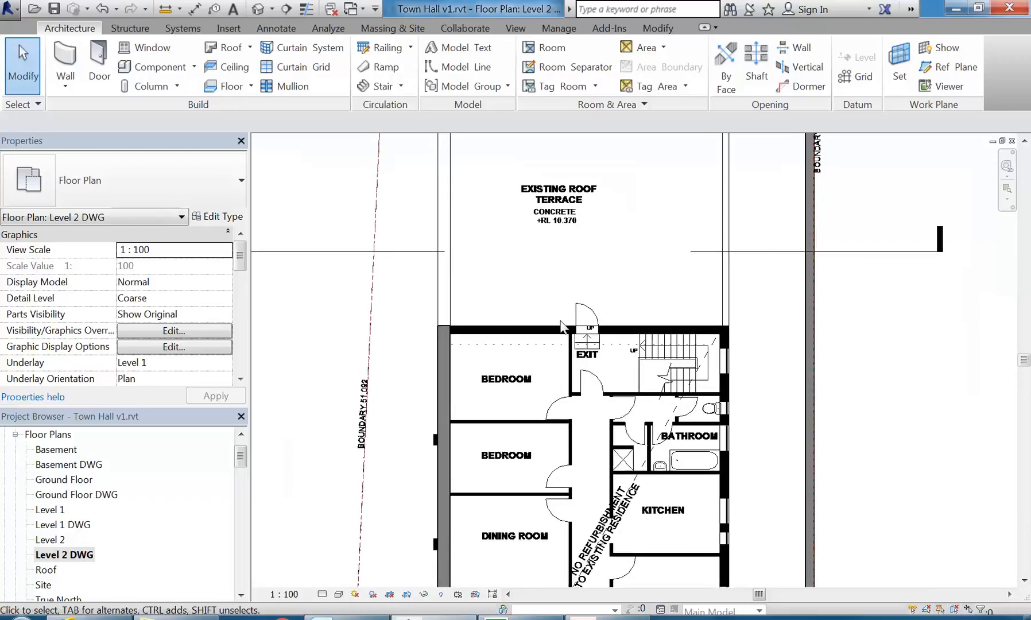
scroll(585, 330, "up", 4)
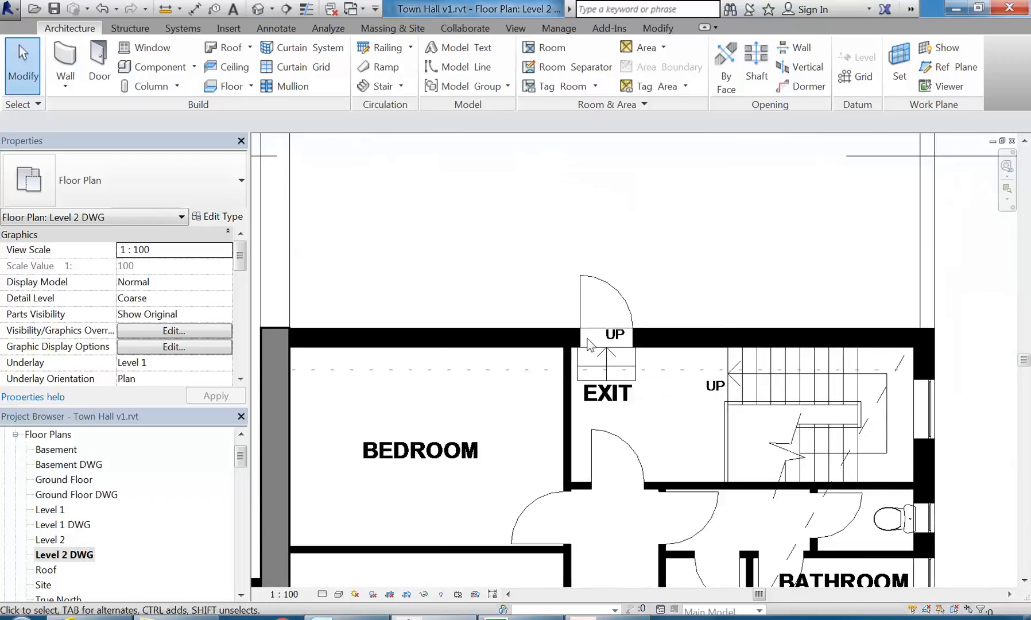
scroll(605, 358, "up", 2)
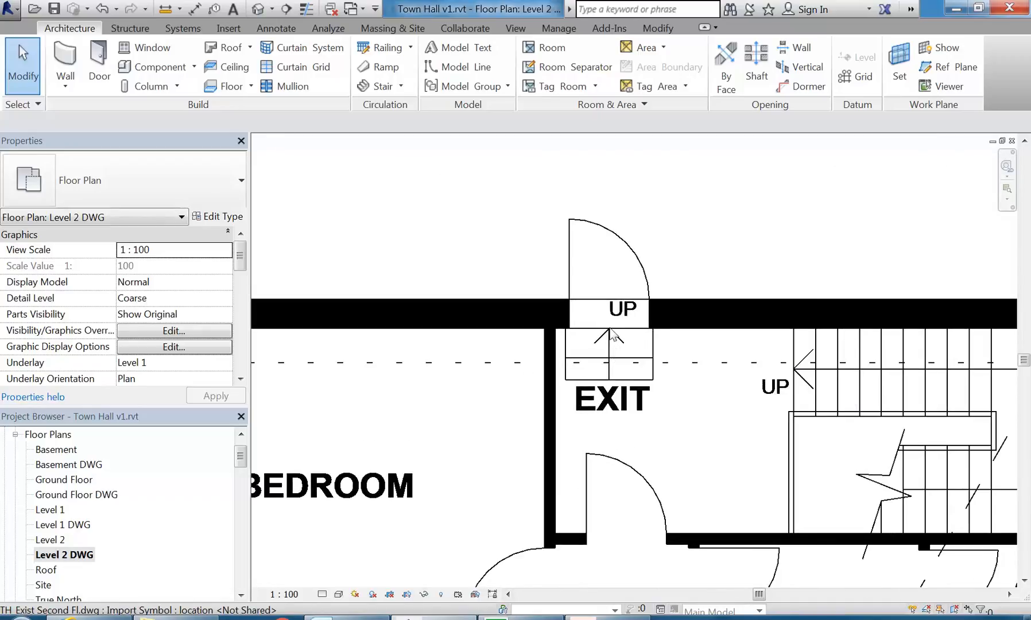
scroll(610, 301, "down", 2)
middle_click_drag(529, 308, 495, 291)
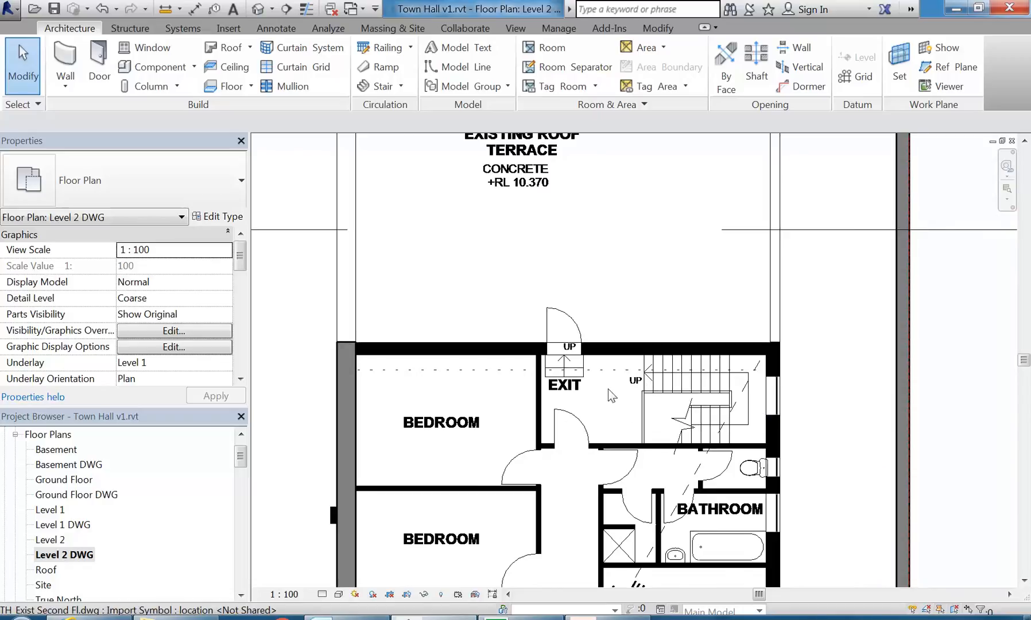
middle_click_drag(458, 316, 475, 282)
scroll(473, 282, "up", 1)
scroll(475, 287, "up", 1)
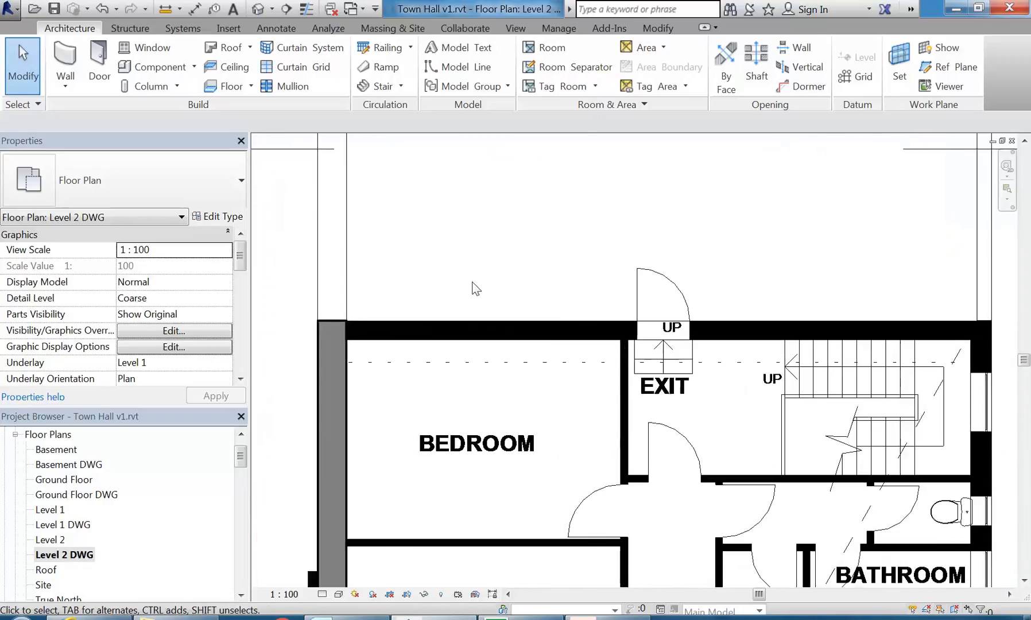
Draw an Existing 300mm Wall from Level 2 to Roof along the terrace side of the bedroom, from the 450 mm wall to the opposite outer corner
left_click(65, 67)
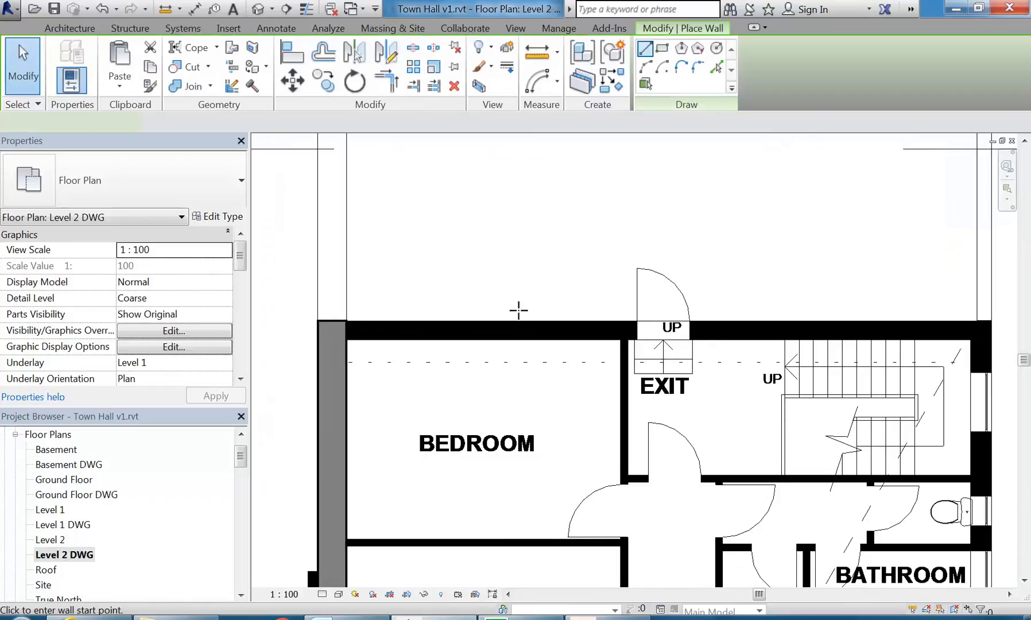
scroll(527, 313, "down", 1)
middle_click_drag(527, 313, 504, 295)
scroll(504, 295, "down", 2)
scroll(407, 290, "up", 4)
scroll(407, 290, "up", 3)
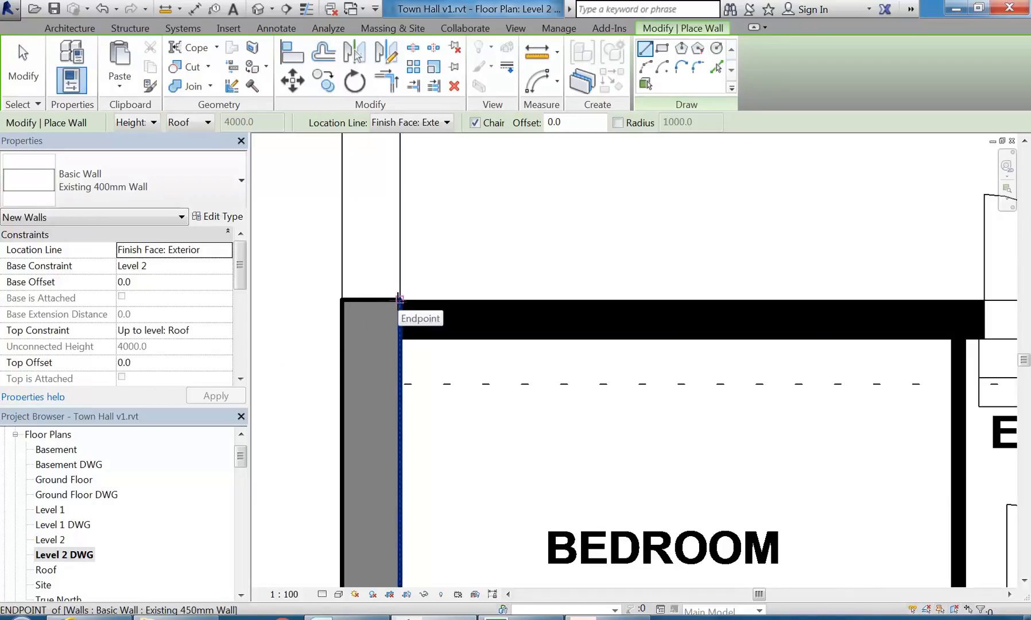
left_click(480, 299)
scroll(480, 299, "down", 4)
key("Escape")
left_click(154, 178)
scroll(126, 261, "up", 1)
left_click(106, 263)
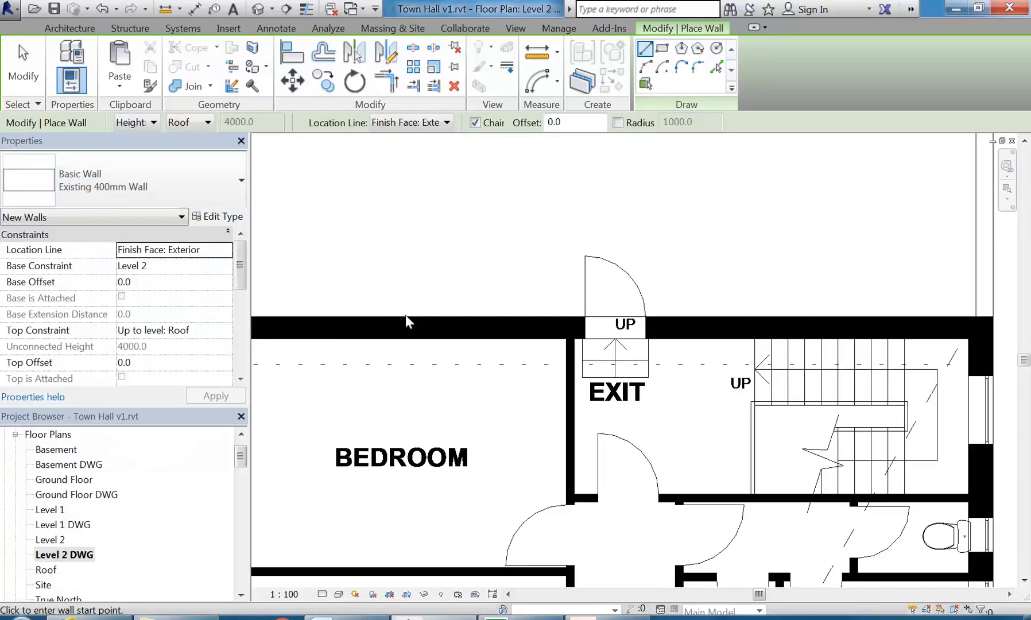
left_click(311, 317)
middle_click_drag(596, 299, 419, 305)
scroll(762, 307, "up", 2)
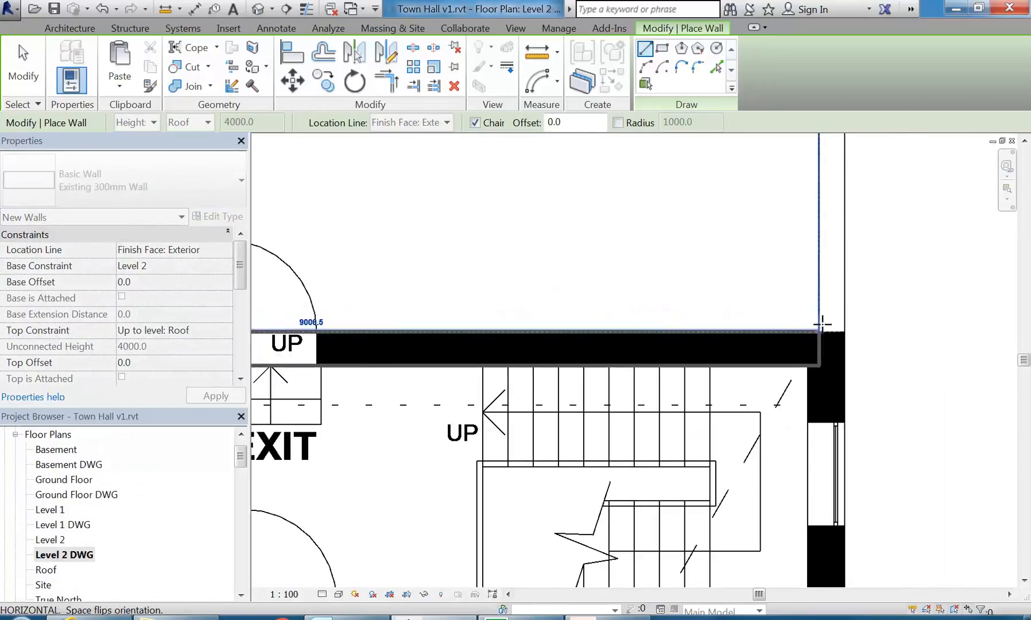
left_click(839, 331)
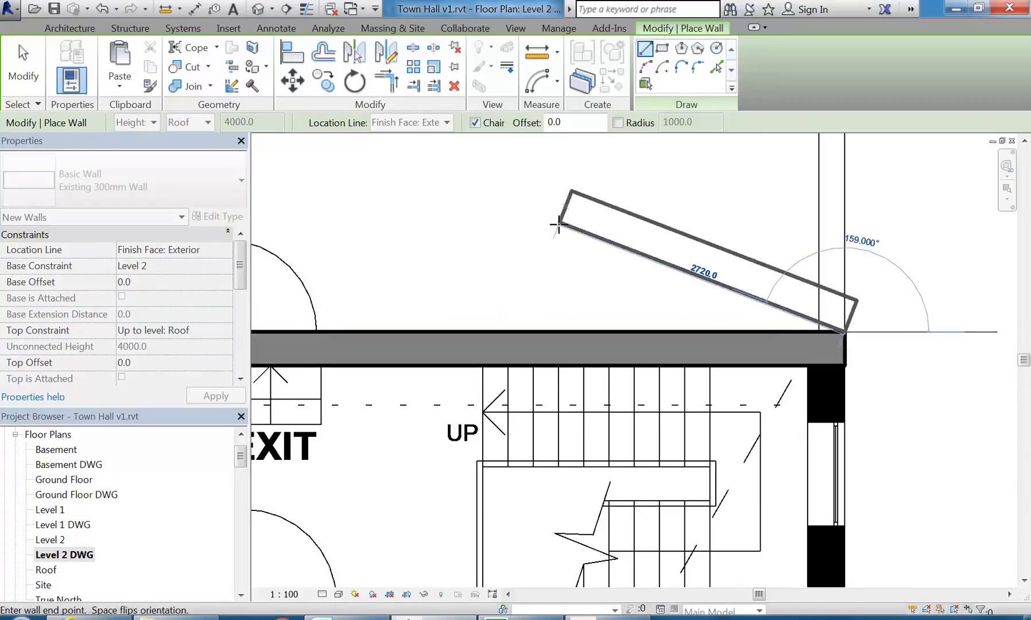
Draw Existing 300mm Walls from the terrace corner along the stair, bathroom, kitchen and bedroom side, continuing across to the boundary wall
right_click(560, 225)
left_click(593, 235)
scroll(609, 244, "down", 5)
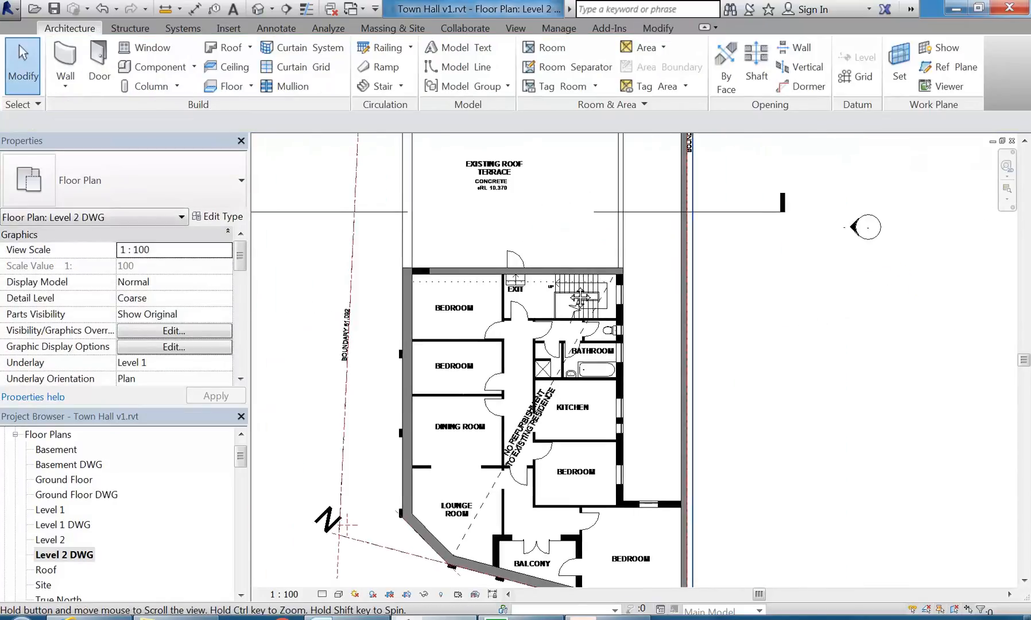
scroll(631, 307, "up", 2)
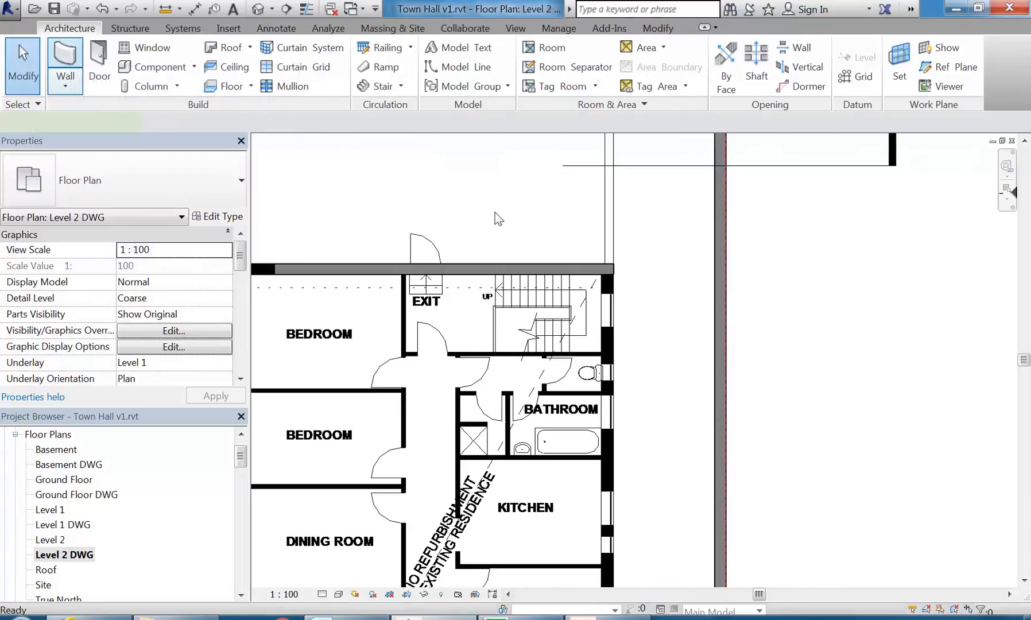
key("w")
key("a")
scroll(618, 270, "up", 3)
left_click(625, 248)
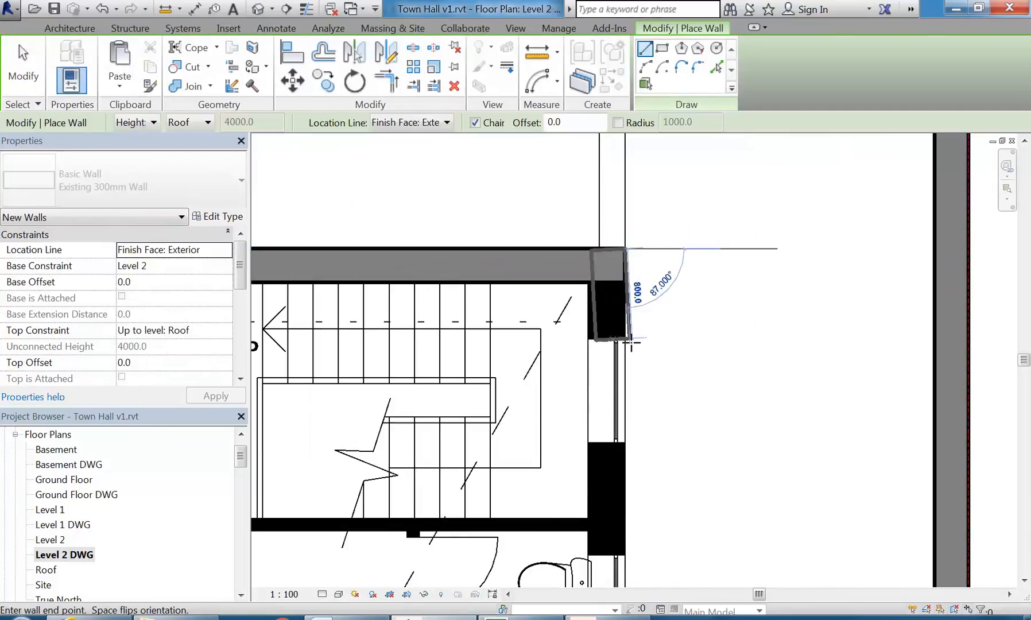
scroll(630, 337, "down", 3)
middle_click_drag(630, 338, 602, 224)
middle_click_drag(607, 279, 598, 218)
middle_click_drag(598, 312, 569, 140)
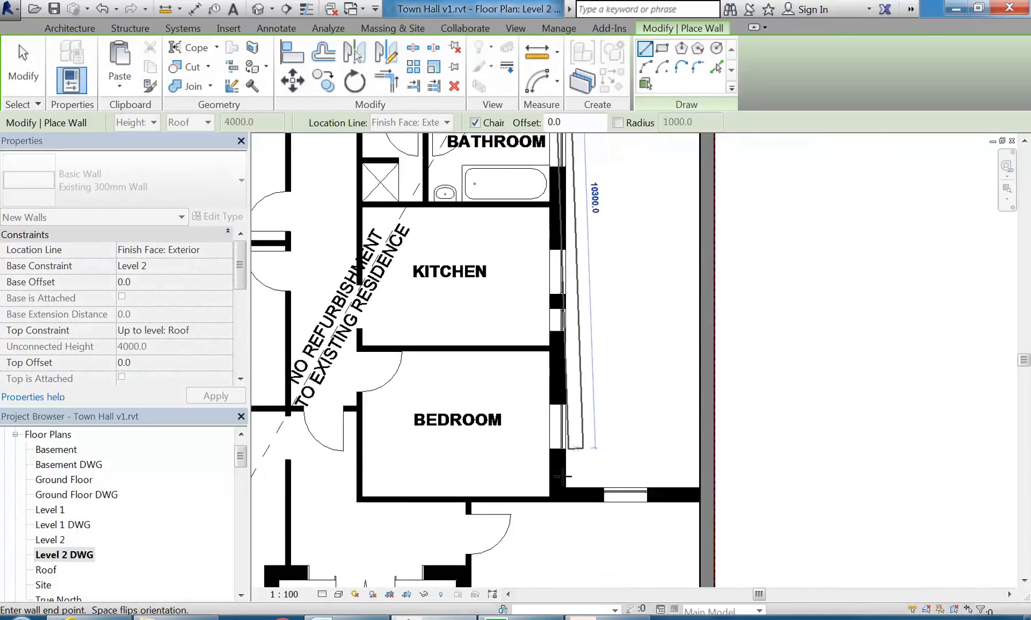
scroll(574, 494, "up", 2)
left_click(574, 492)
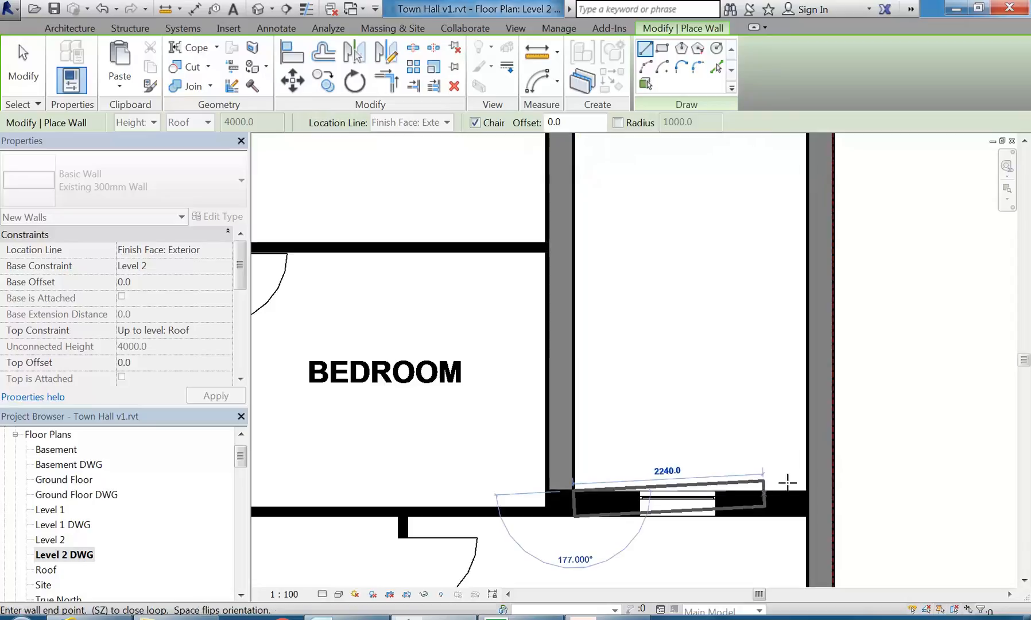
key("Escape")
key("Escape")
scroll(531, 346, "down", 5)
middle_click_drag(533, 381, 600, 414)
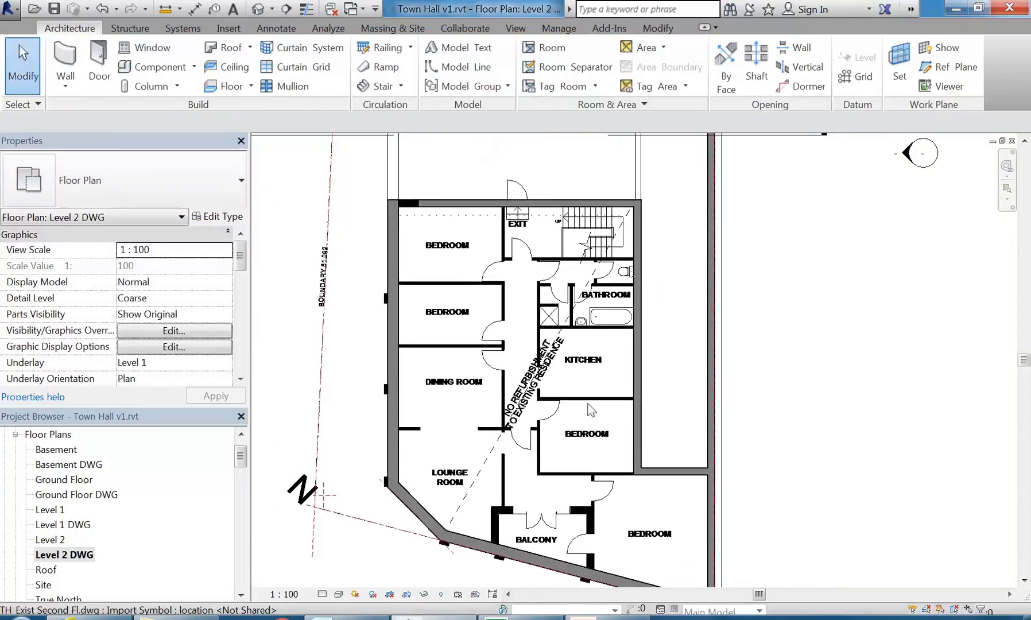
Check the type and constraints of the new terrace-side, stair-and-kitchen-side and short return walls, and look over the roof terrace outline
scroll(373, 214, "up", 3)
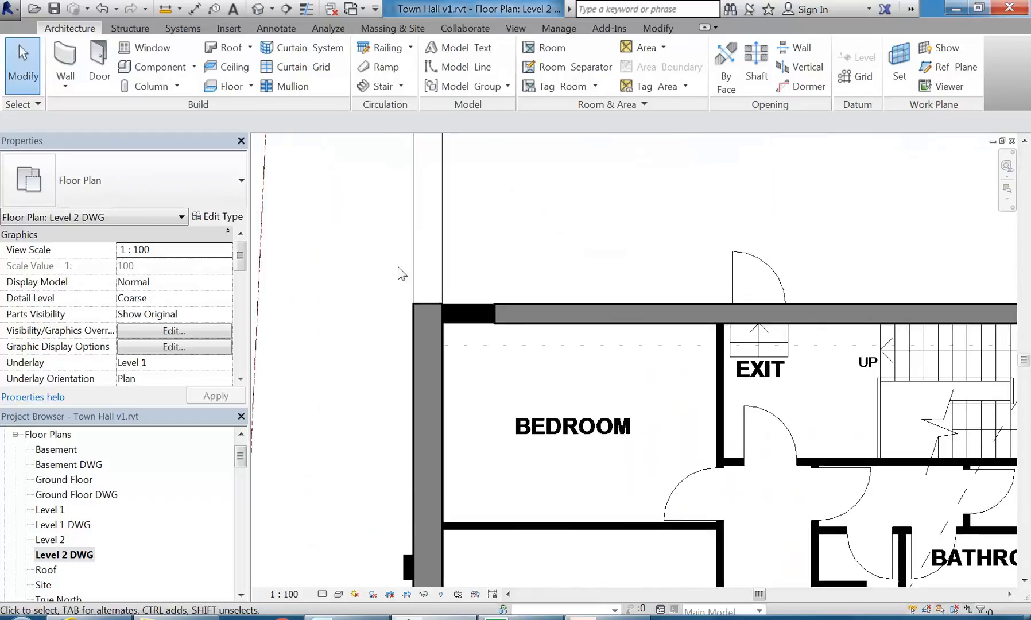
scroll(401, 267, "down", 3)
middle_click_drag(486, 380, 495, 292)
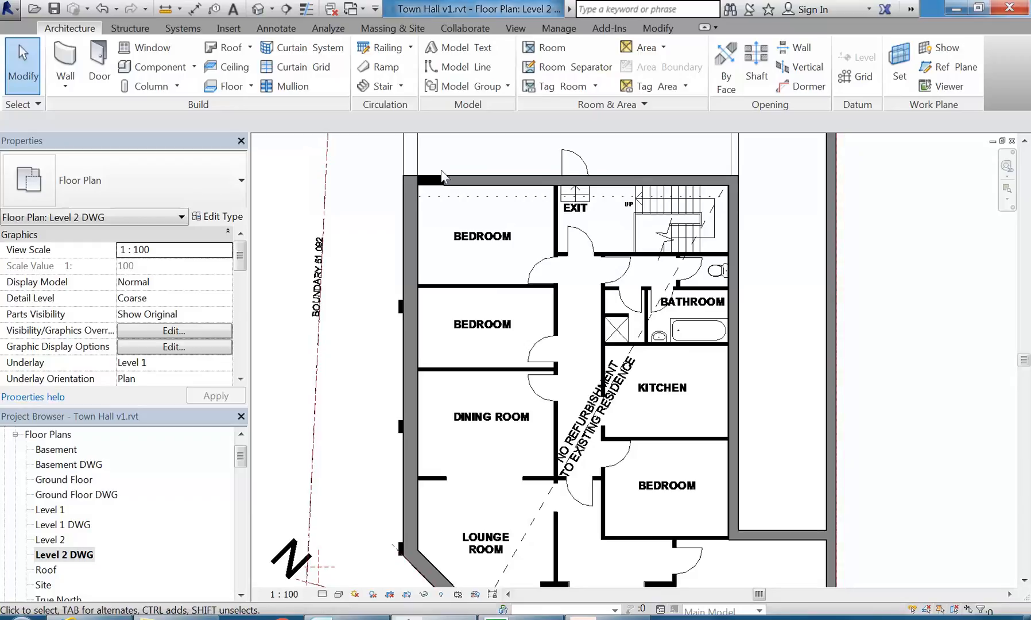
left_click(465, 181)
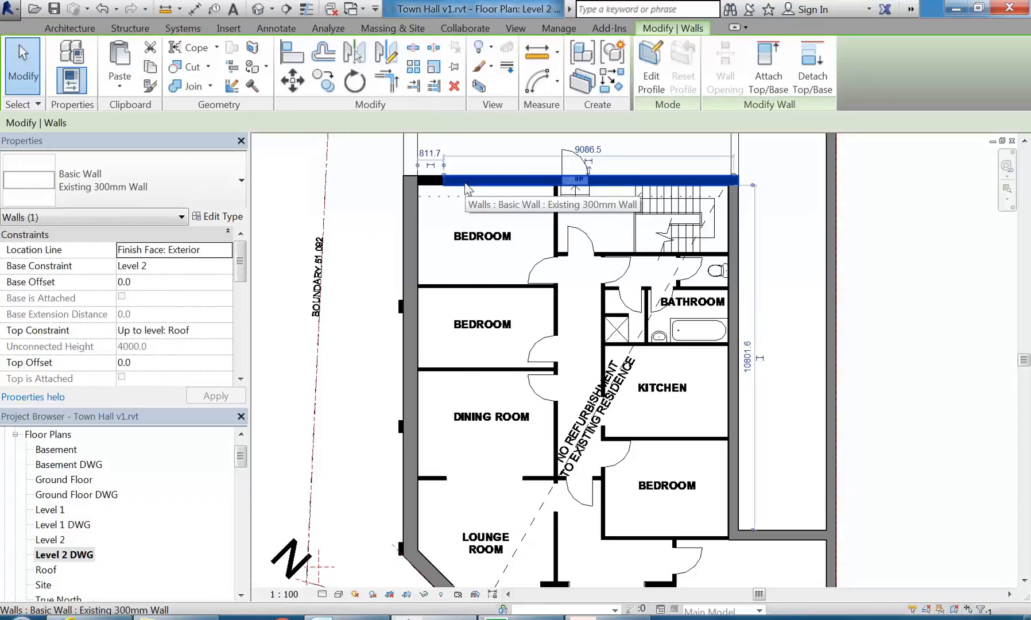
left_click(758, 273)
left_click(733, 278)
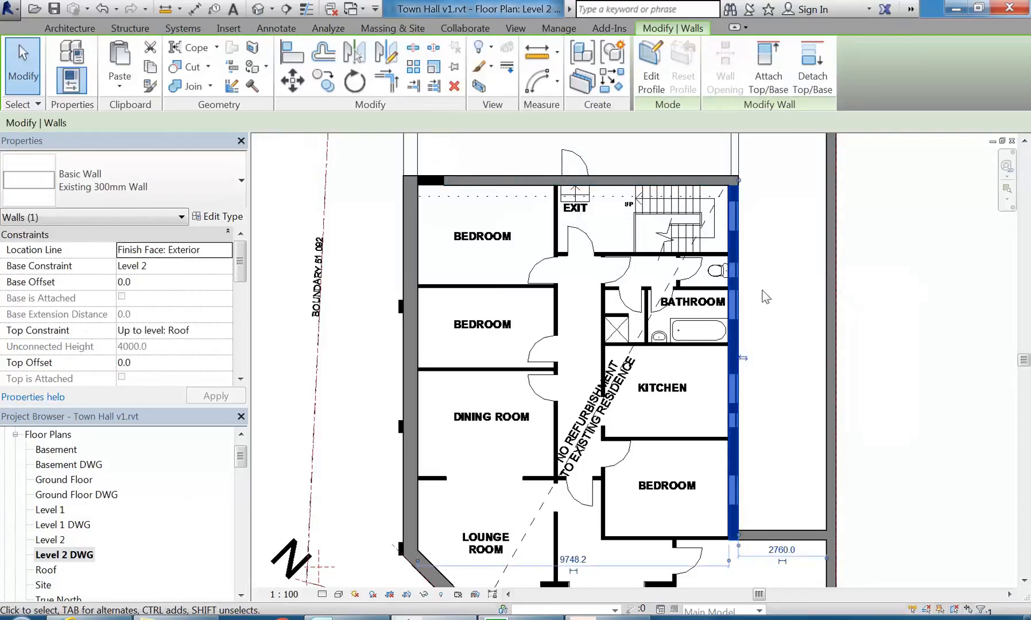
left_click(765, 297)
left_click(782, 534)
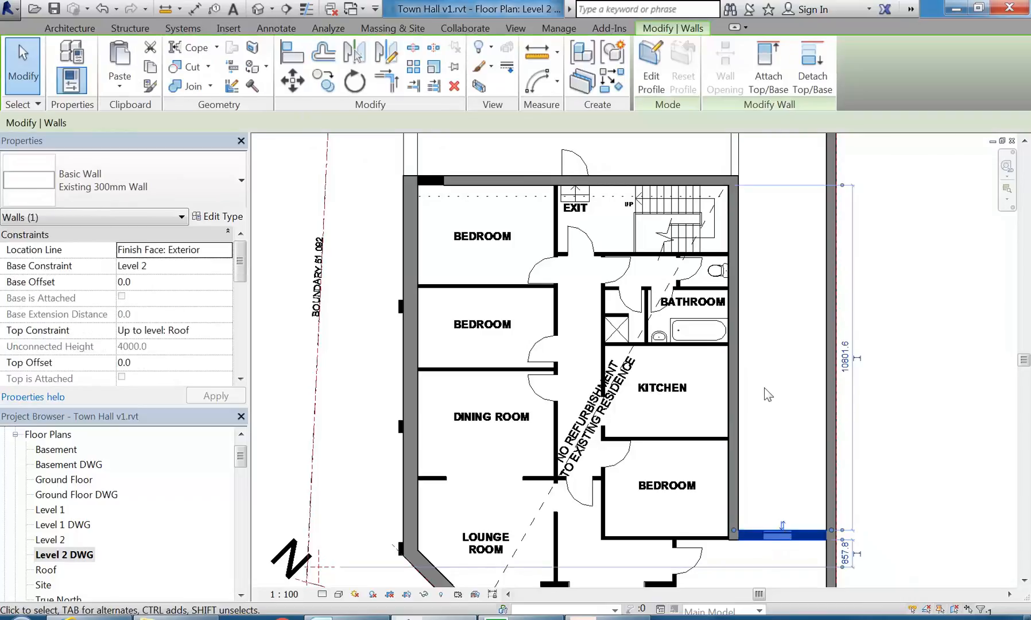
left_click(764, 387)
scroll(459, 254, "down", 2)
middle_click_drag(459, 254, 518, 380)
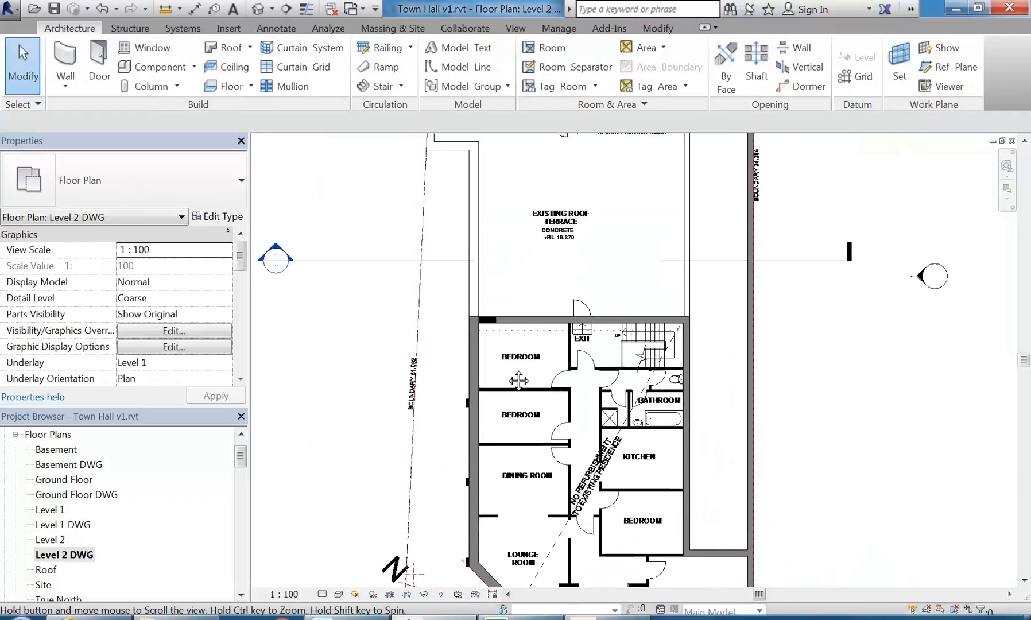
scroll(520, 283, "down", 1)
middle_click_drag(520, 283, 517, 356)
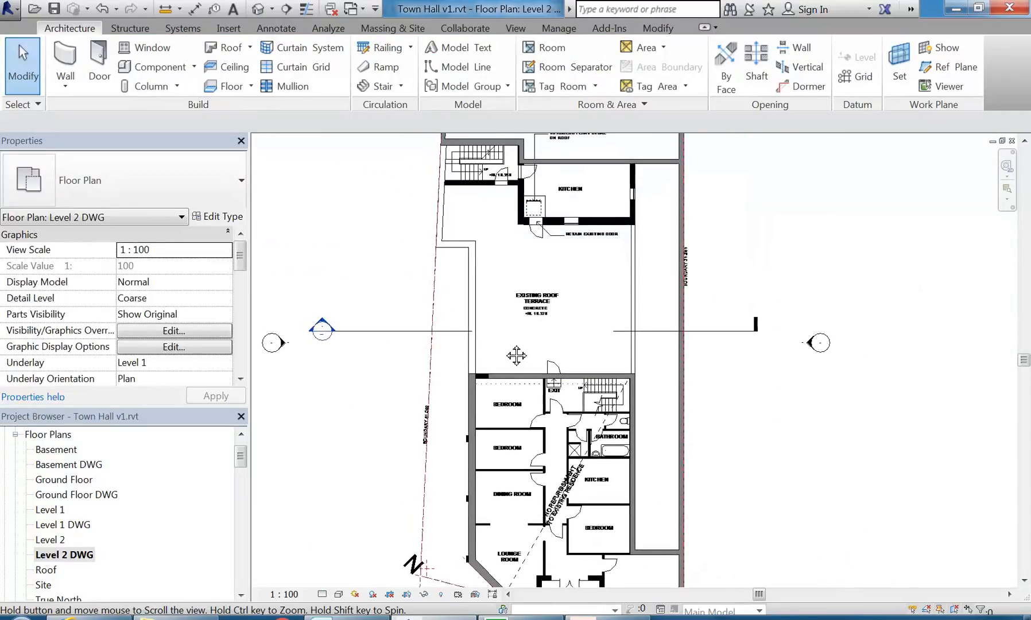
Trim/extend the 450 mm outer wall and the terrace-side 300 mm wall into a corner at the bedroom
scroll(495, 350, "up", 3)
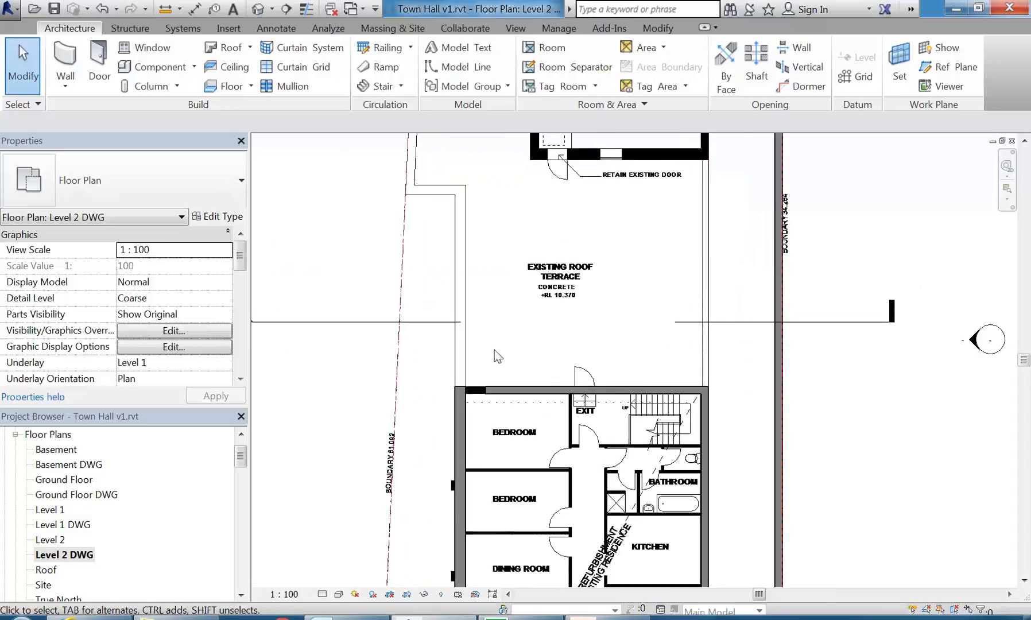
scroll(458, 418, "up", 2)
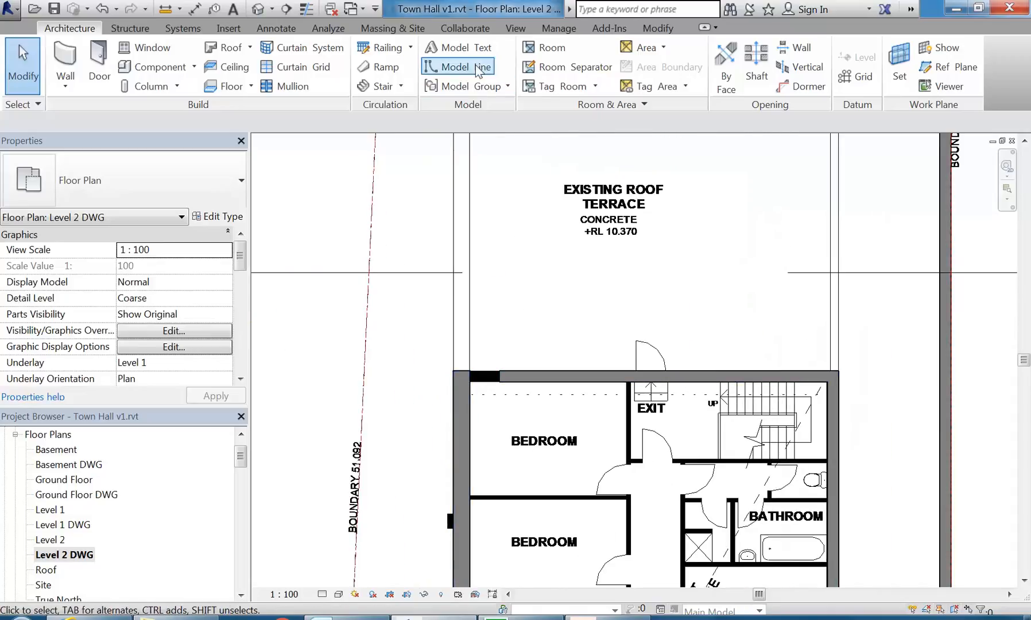
left_click(658, 29)
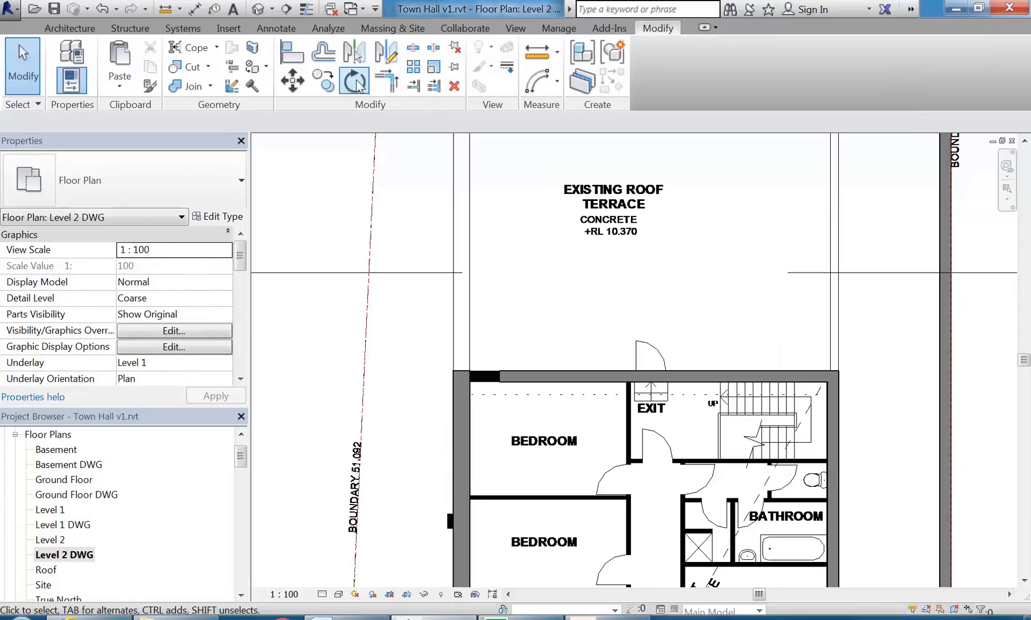
left_click(386, 80)
scroll(427, 401, "up", 2)
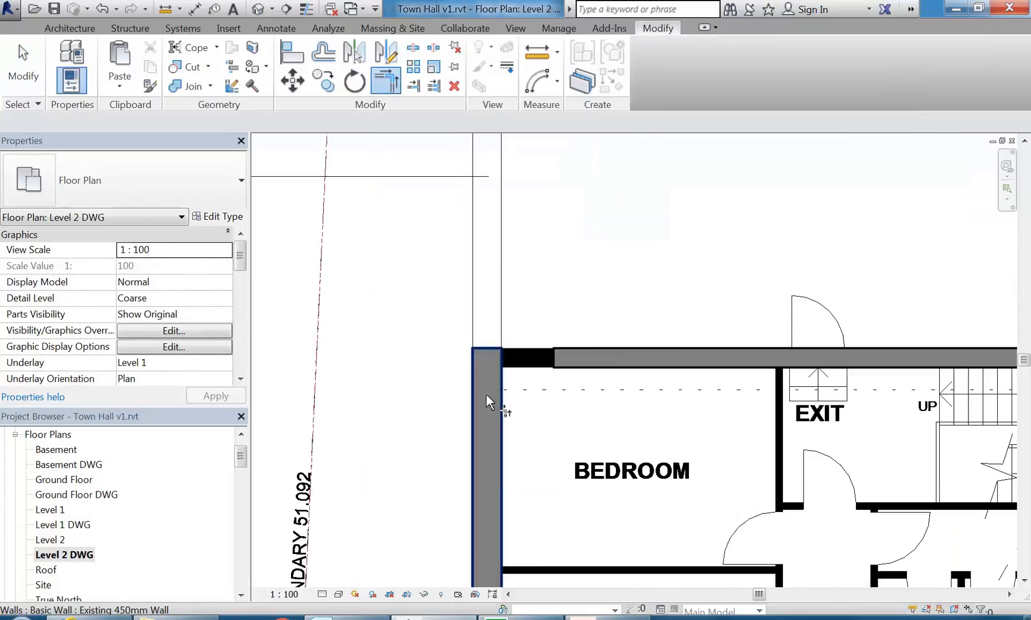
scroll(474, 350, "up", 3)
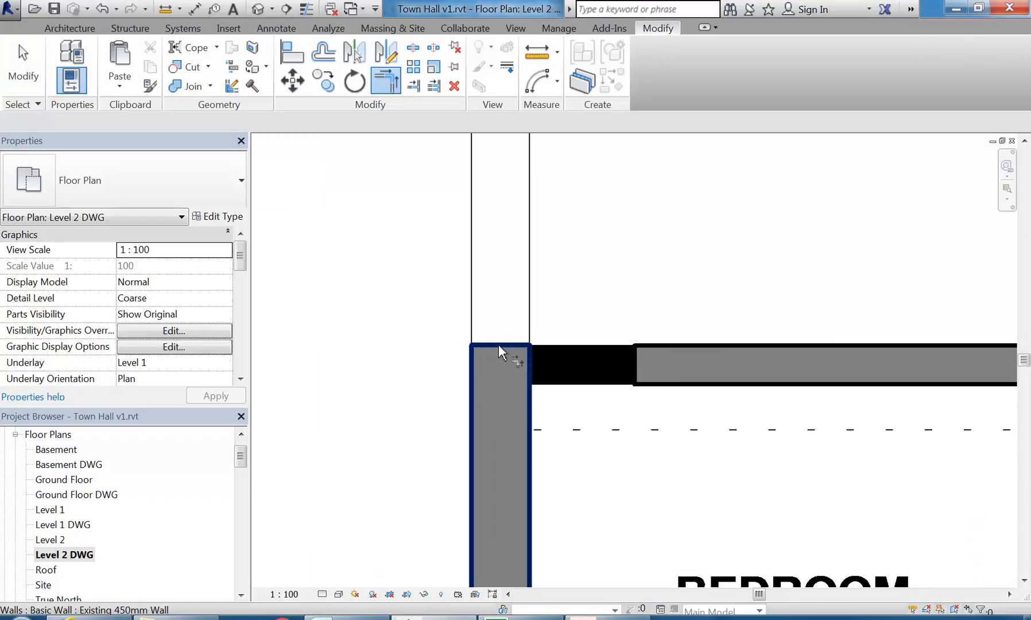
left_click(525, 447)
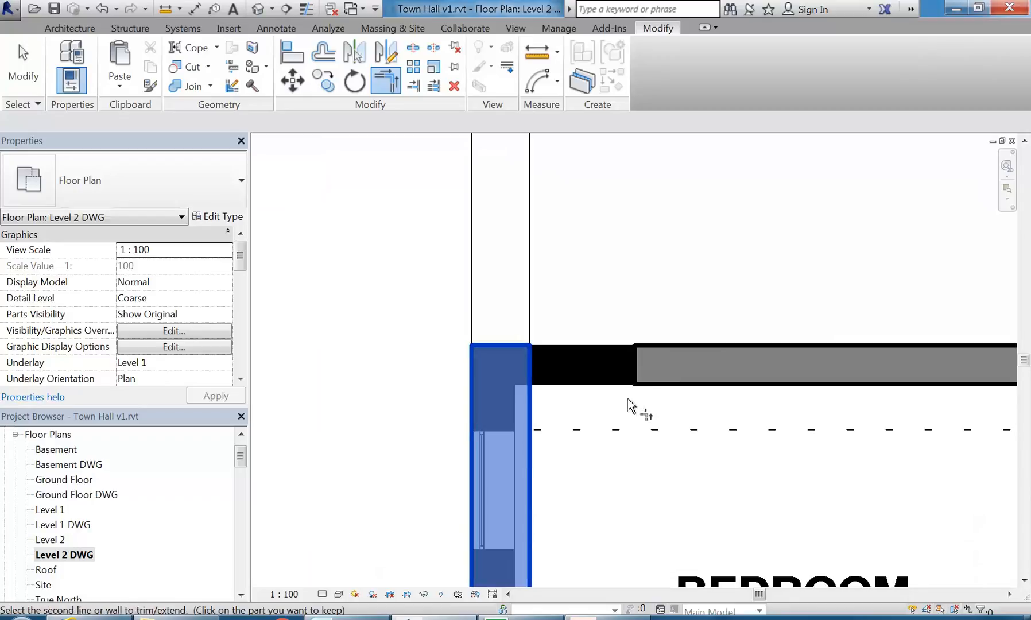
left_click(655, 380)
scroll(426, 352, "down", 6)
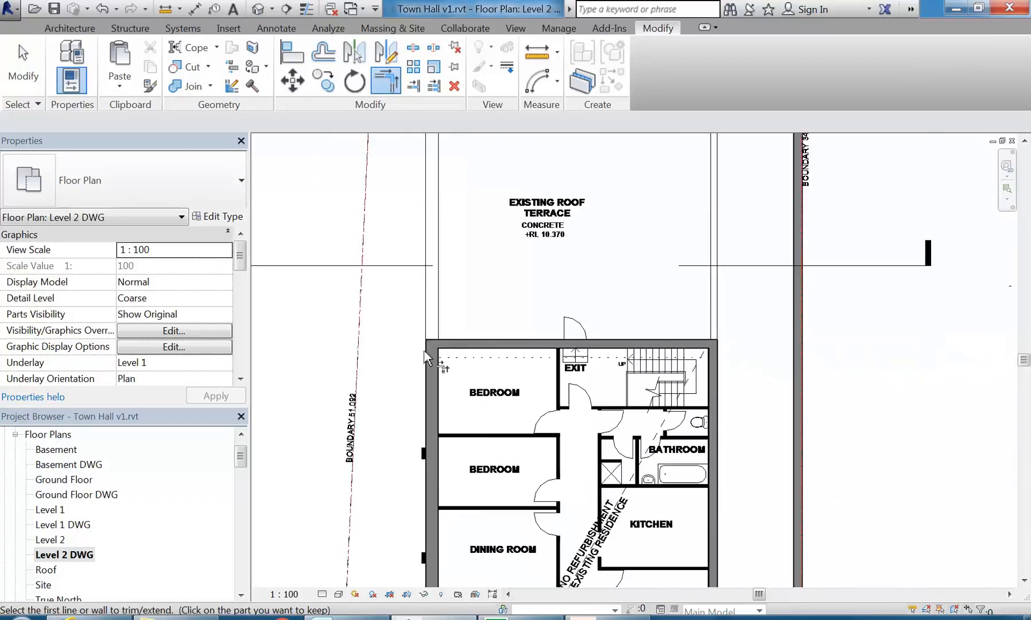
key("Escape")
key("Escape")
Compare the walls around the stairs and kitchen beside the roof terrace with the Level 1 DWG plan, returning to Level 2 DWG
scroll(499, 304, "up", 5)
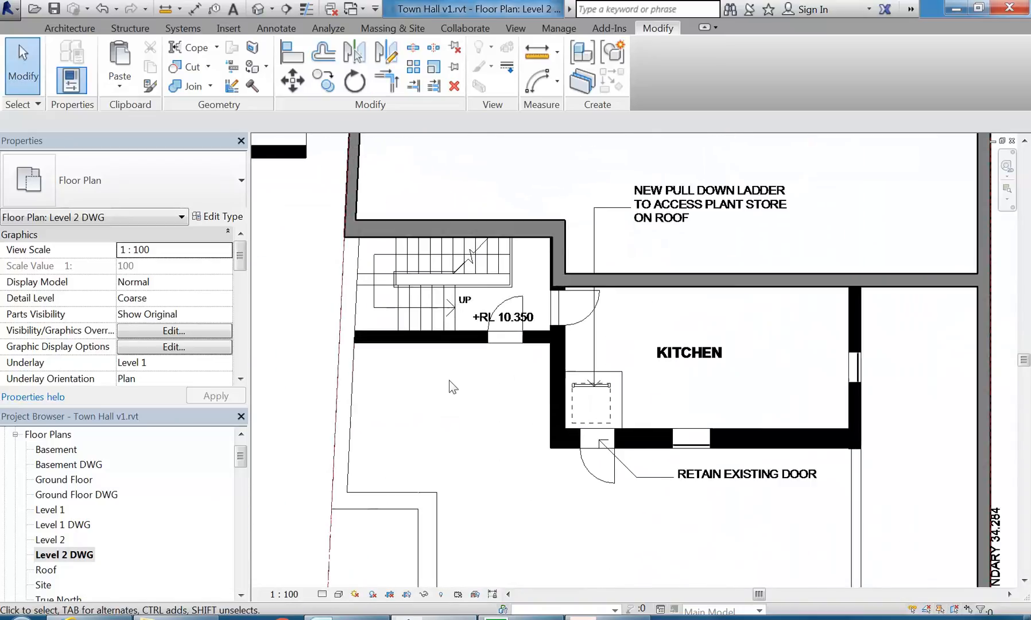
double_click(57, 525)
scroll(532, 368, "up", 5)
scroll(532, 372, "up", 3)
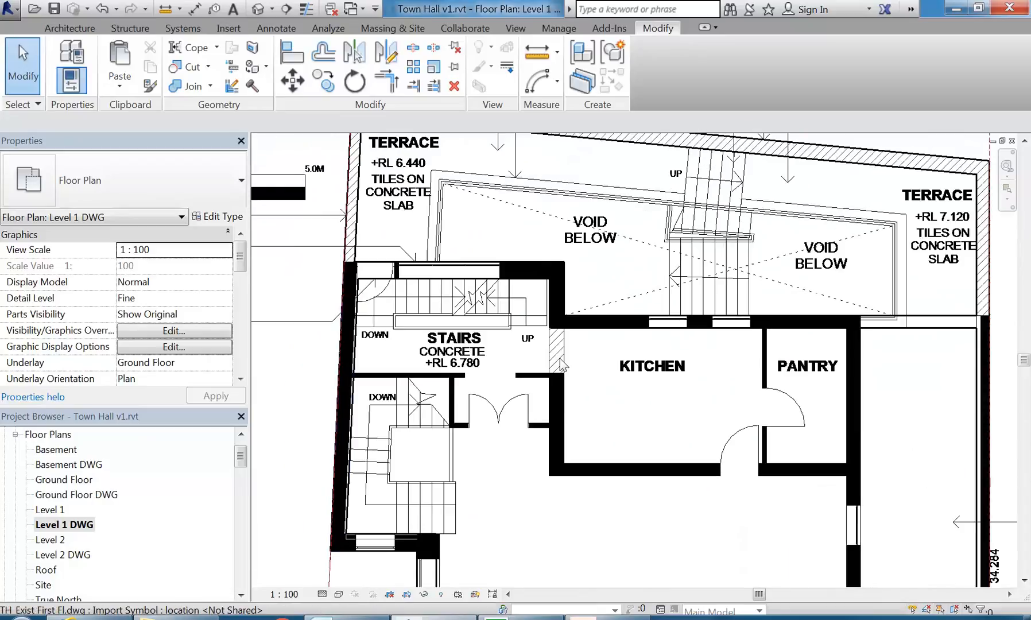
double_click(62, 556)
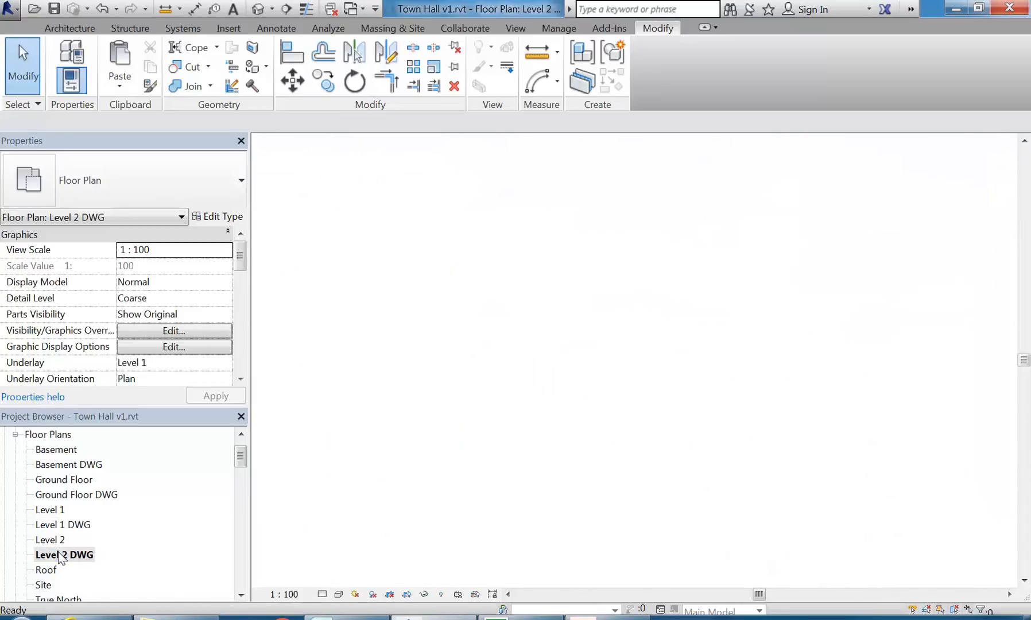
Draw an Existing 300mm Wall from Level 2 to Roof along the terrace side of the stairs, ending at the kitchen wall's outer face
left_click(66, 29)
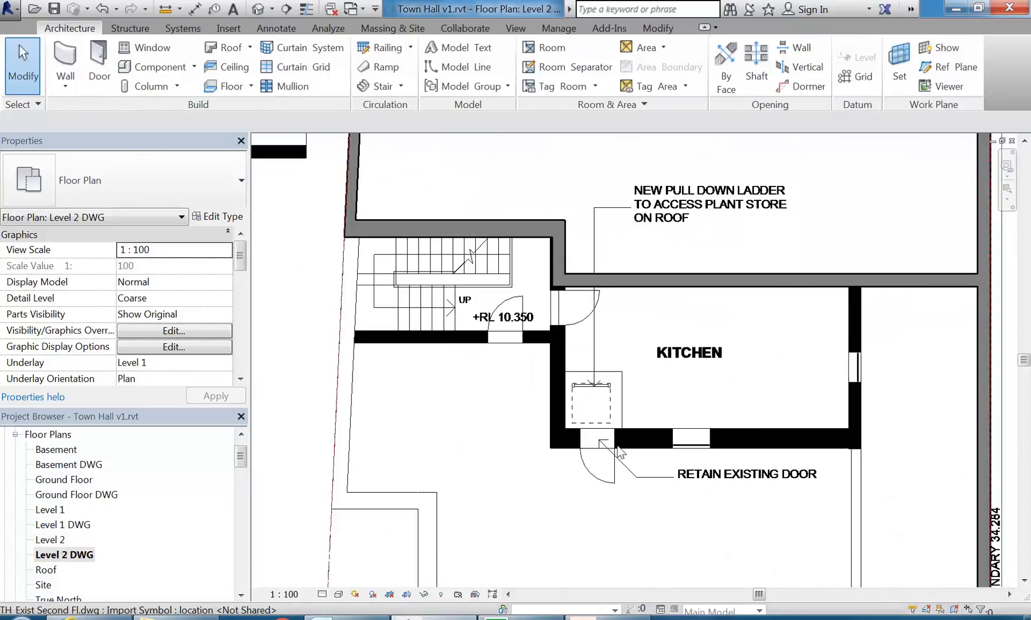
left_click(65, 60)
scroll(351, 334, "down", 2)
middle_click_drag(352, 335, 413, 371)
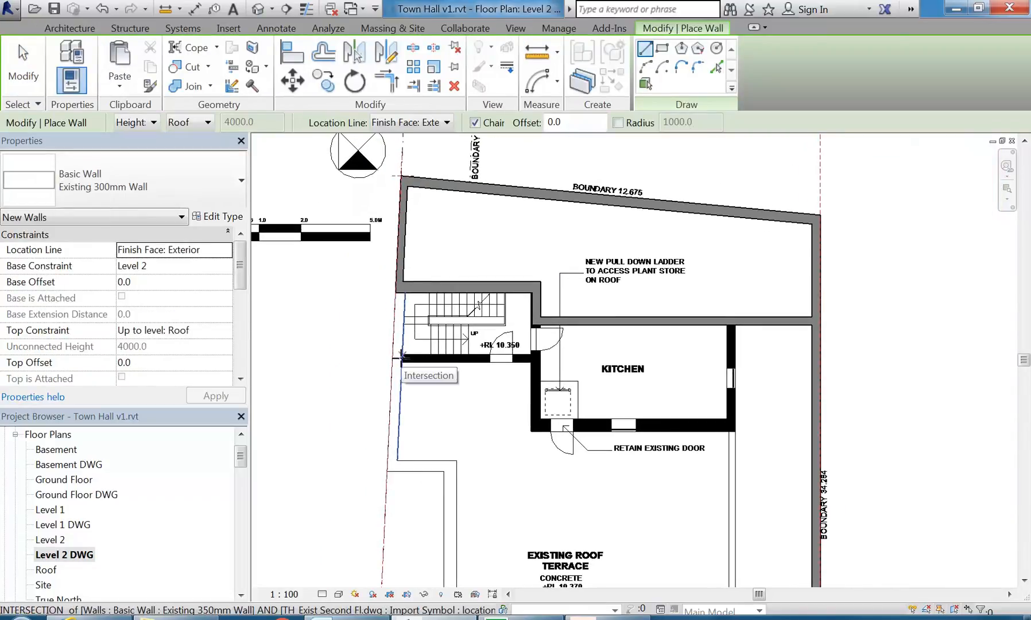
scroll(400, 357, "up", 2)
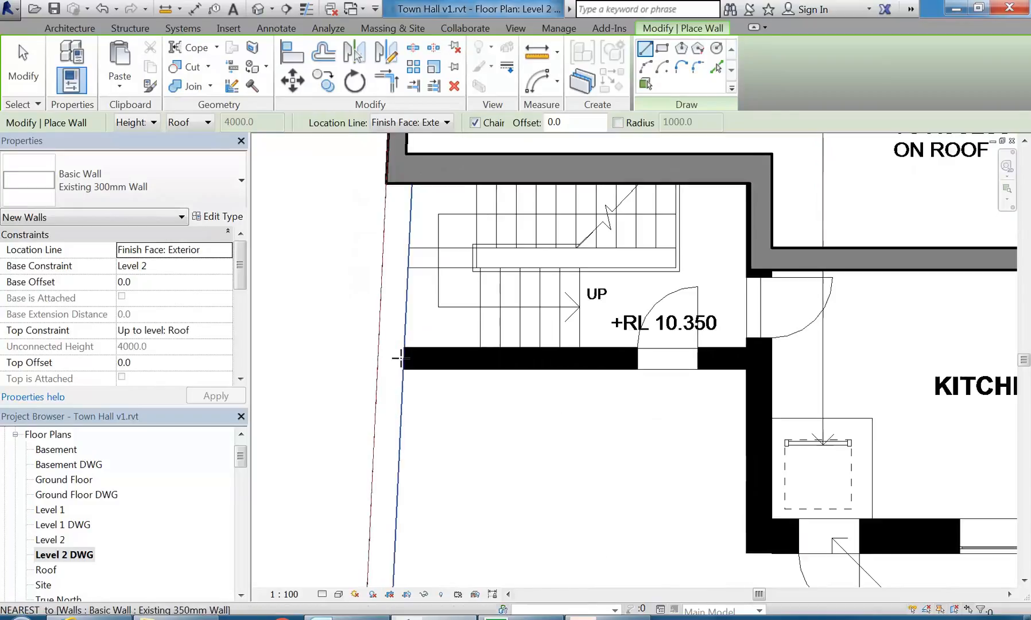
scroll(447, 345, "up", 1)
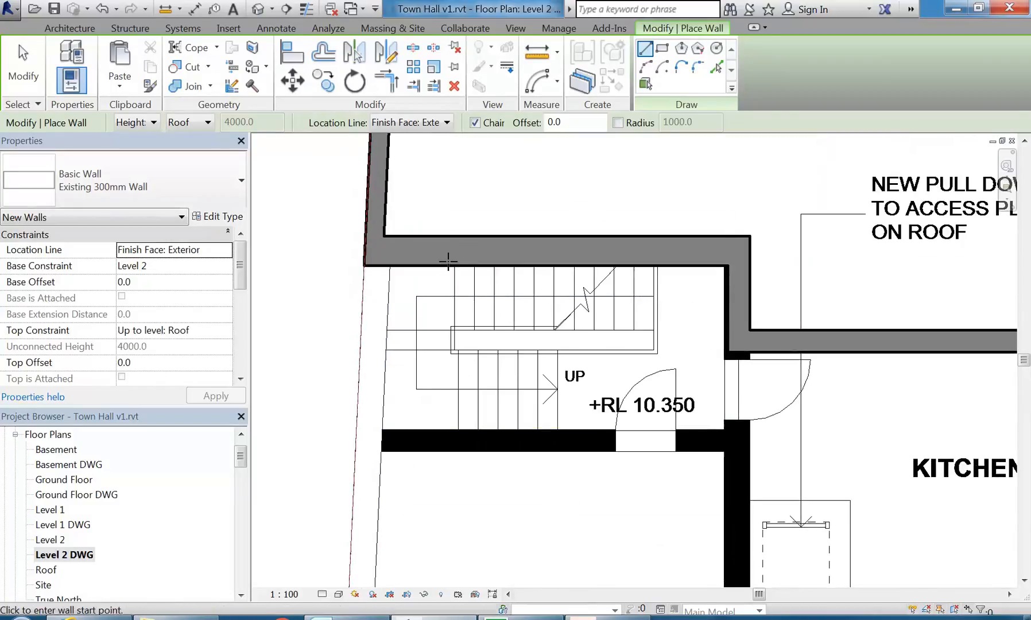
left_click(379, 452)
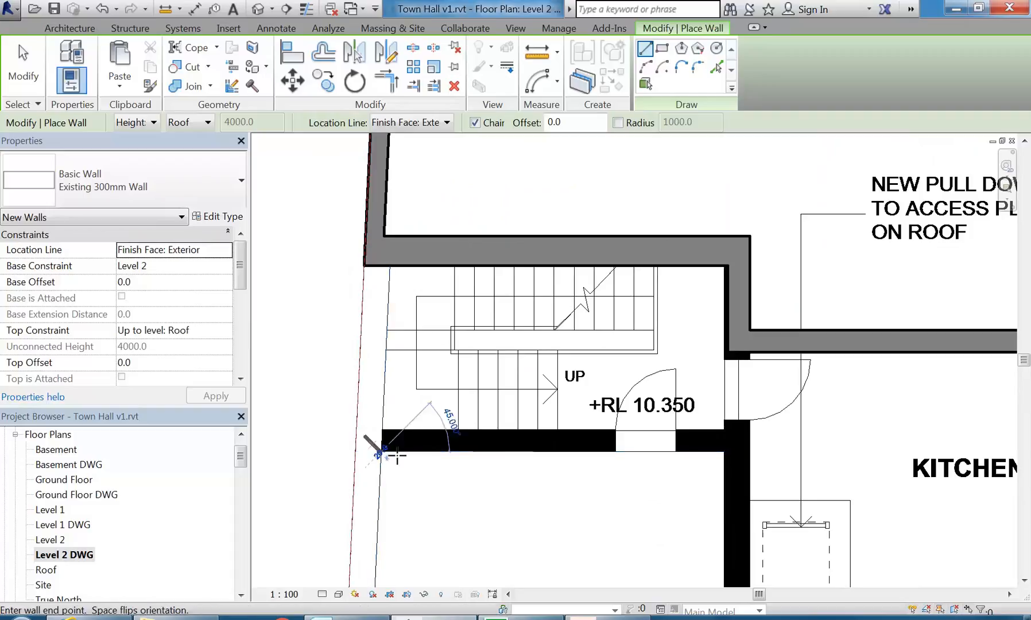
middle_click_drag(631, 465, 552, 436)
scroll(553, 436, "up", 1)
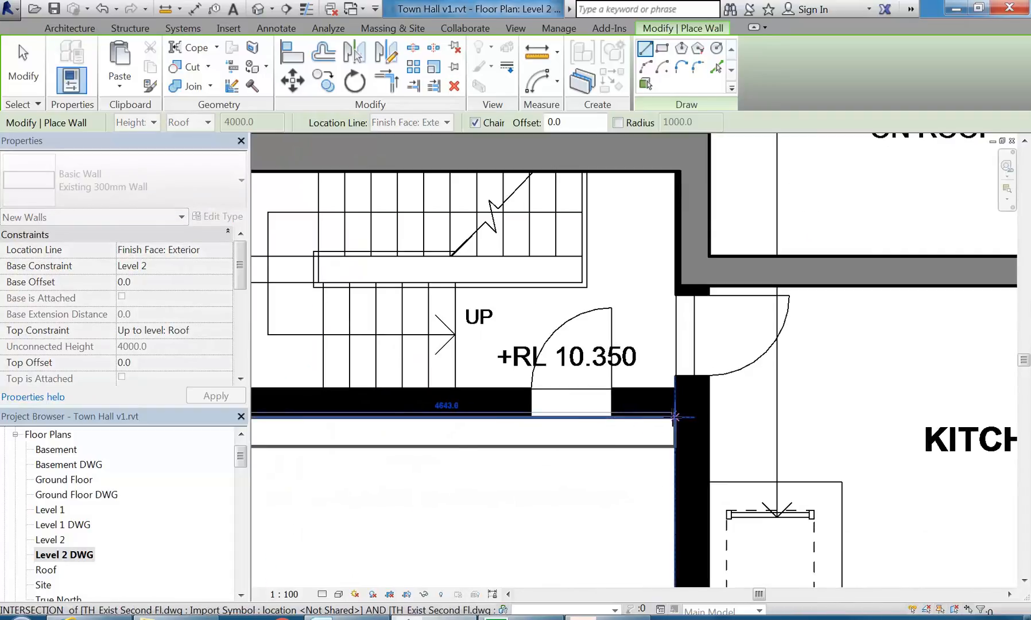
left_click(675, 417)
Continue the 300 mm wall chain around the kitchen's stair side, terrace side and window side up to the existing wall behind it
scroll(672, 419, "down", 1)
middle_click_drag(672, 419, 623, 278)
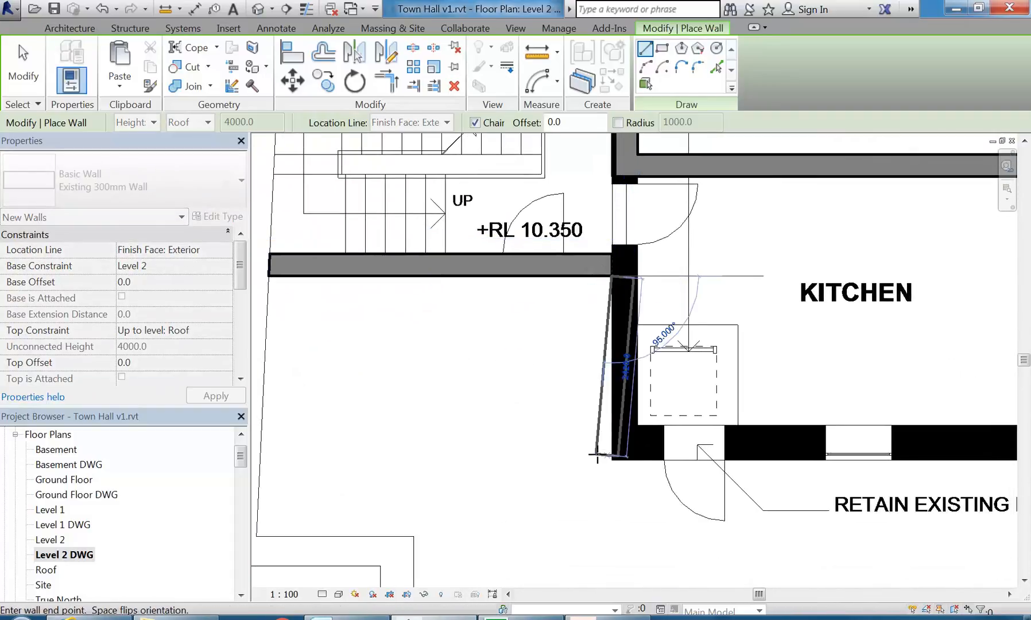
left_click(611, 460)
middle_click_drag(611, 460, 300, 440)
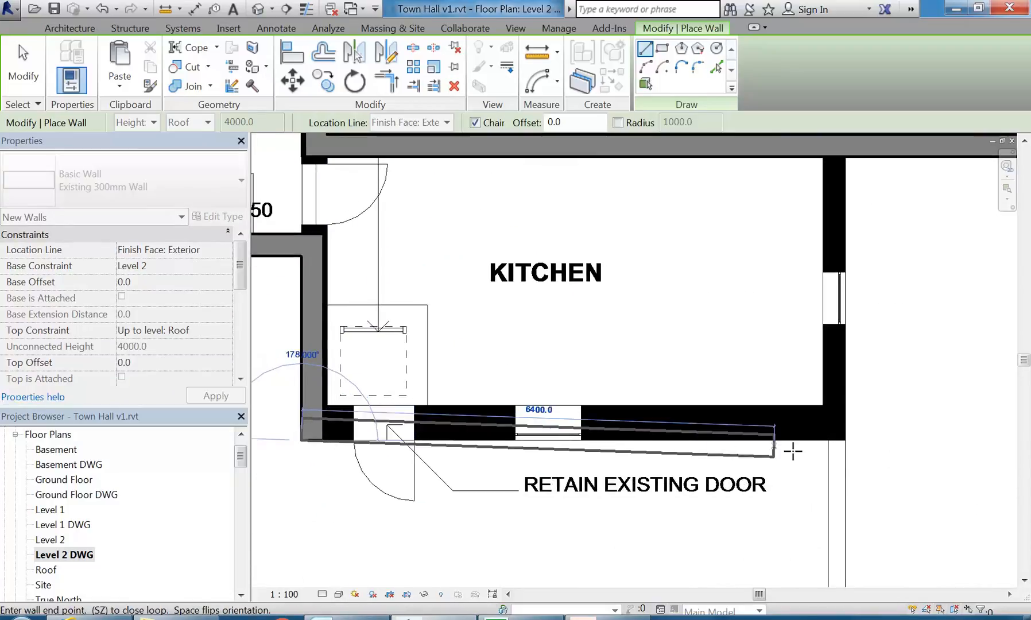
left_click(846, 440)
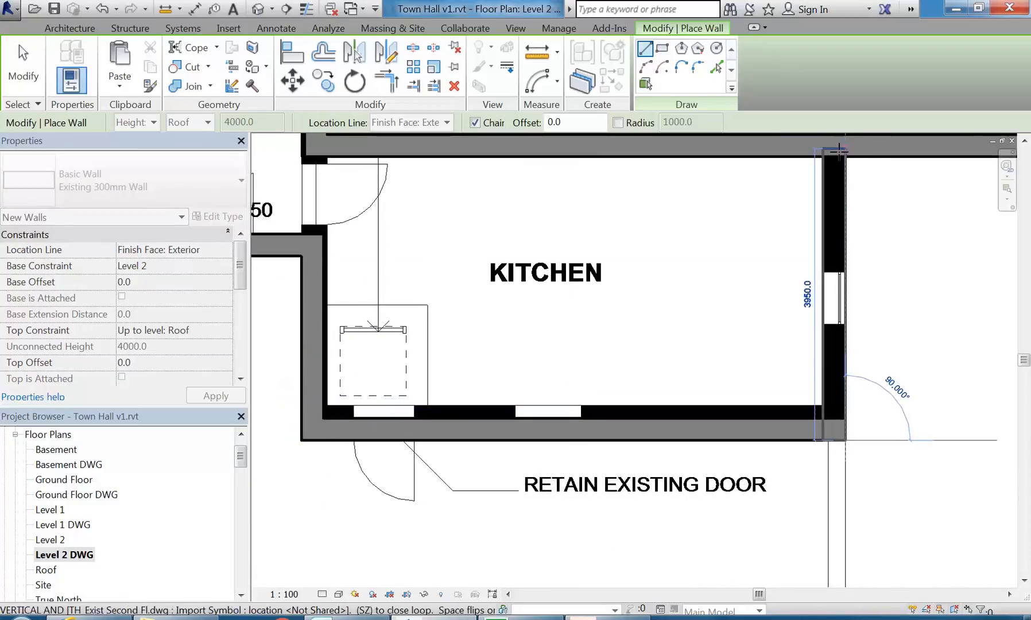
left_click(846, 157)
key("Escape")
key("Escape")
scroll(540, 418, "down", 2)
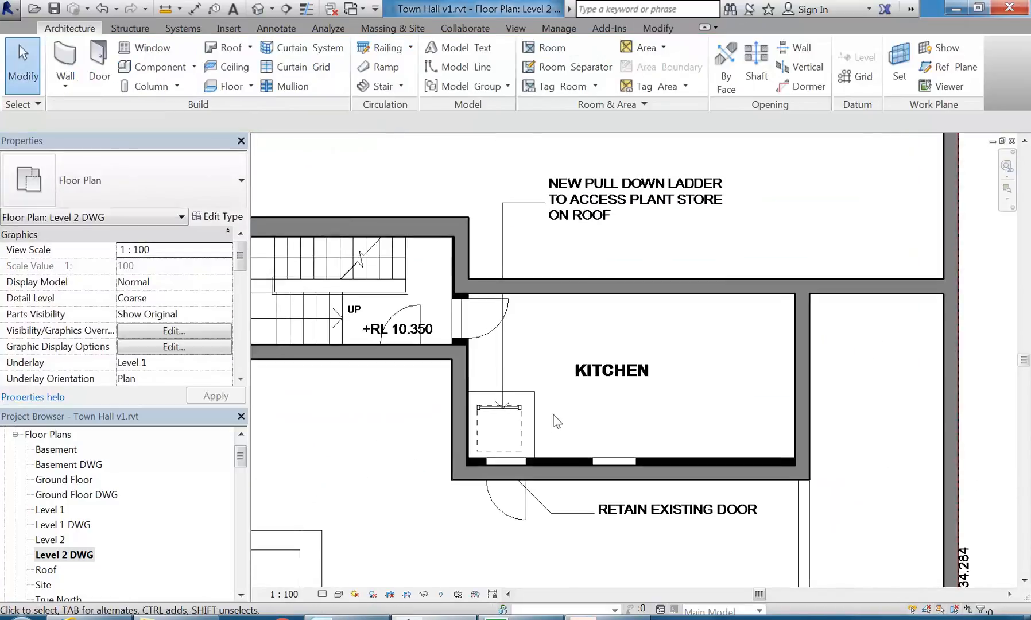
Change the kitchen's terrace-side wall containing the retained door to the Existing 400mm Wall type
left_click(547, 466)
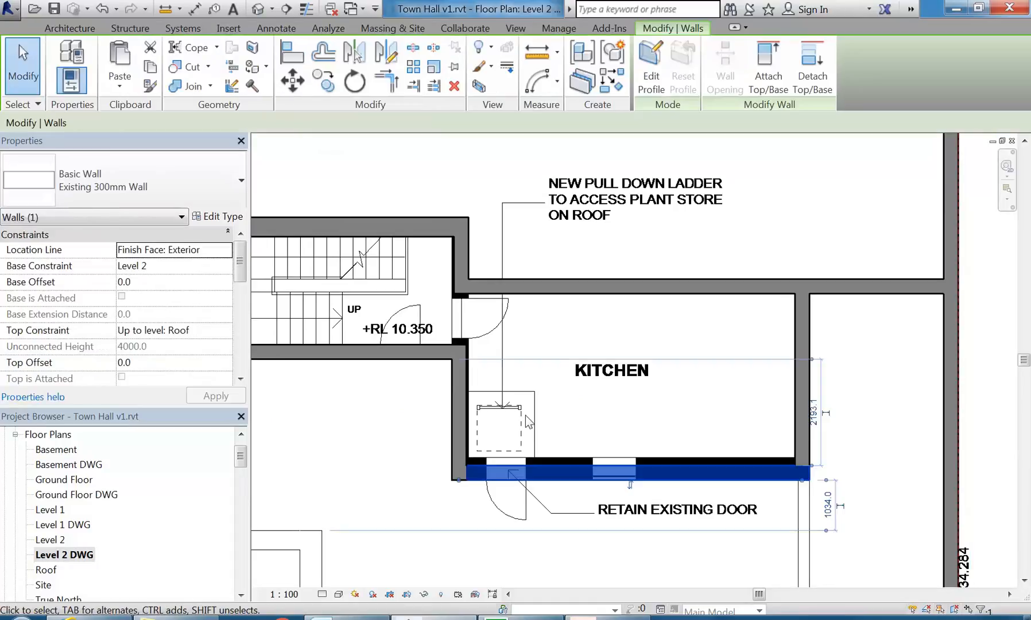
left_click(144, 170)
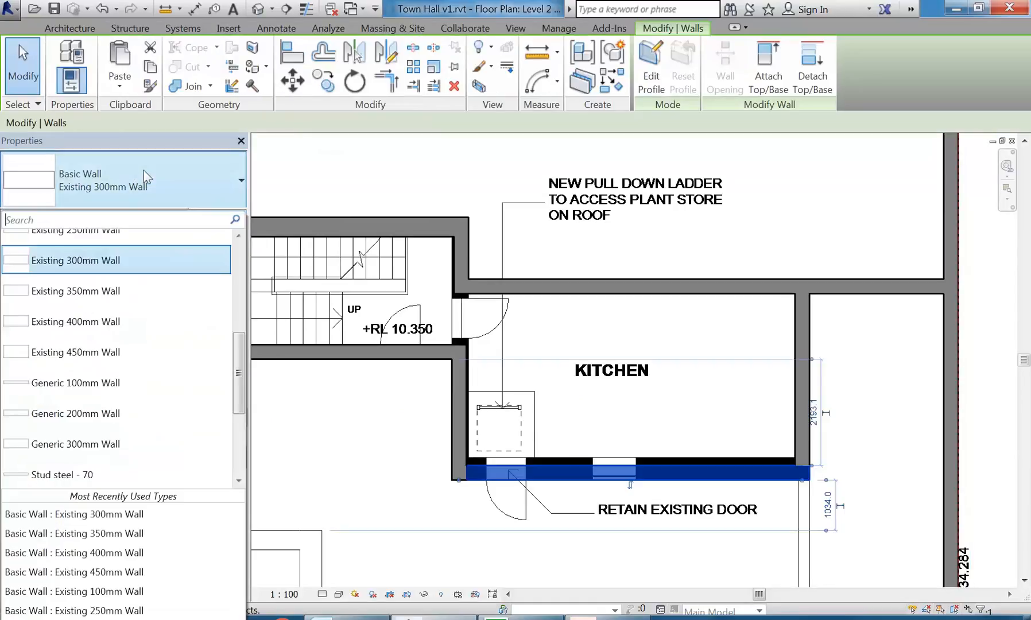
left_click(94, 319)
scroll(469, 419, "up", 1)
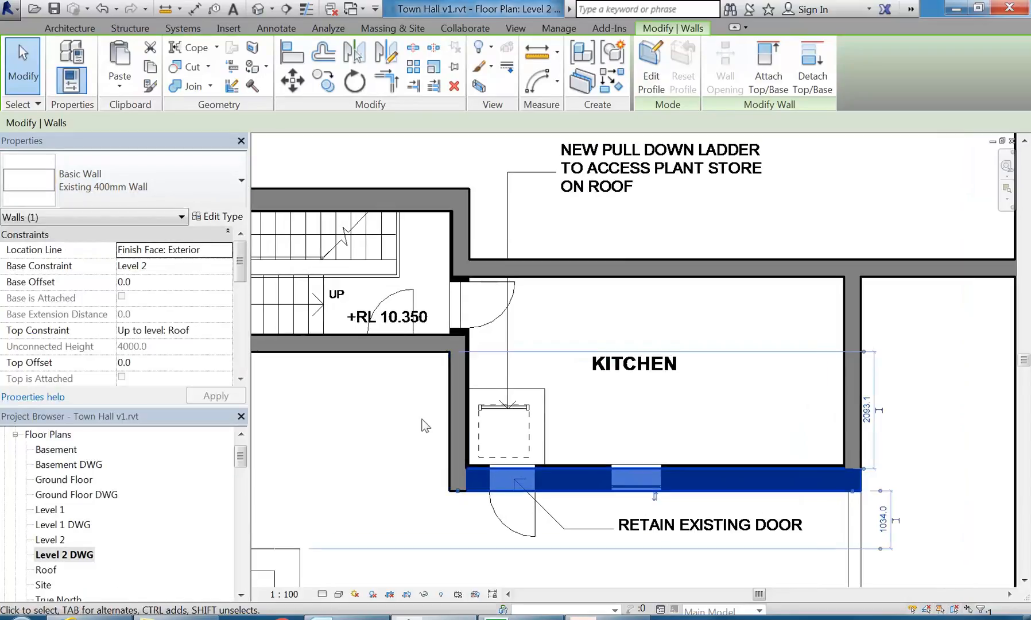
Set the base constraint of the four terrace-side walls around the stairs and kitchen to Level 1
middle_click_drag(445, 417, 408, 421)
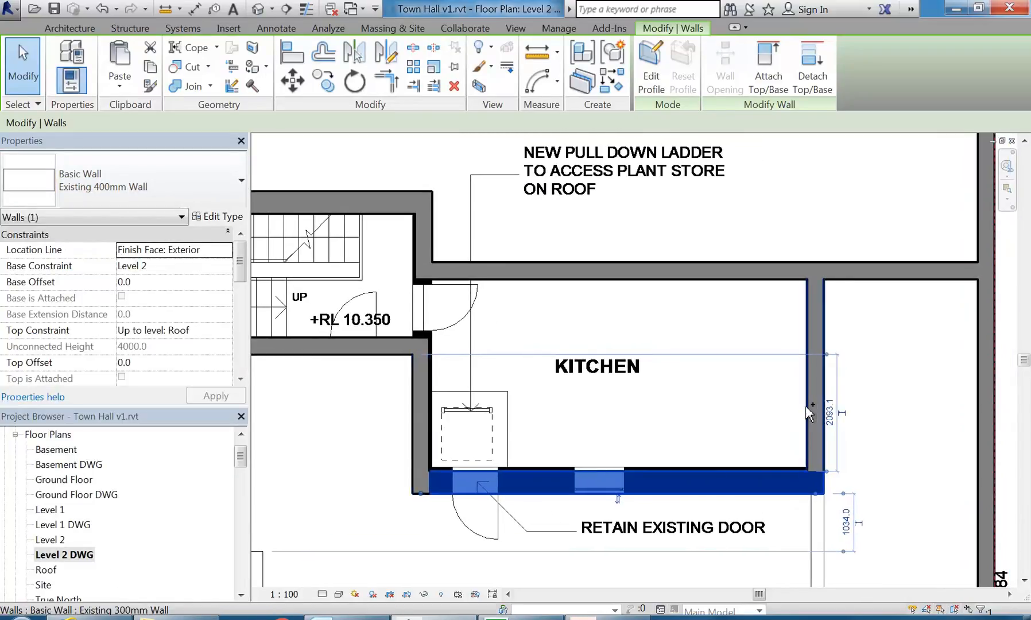
left_click(813, 410, "ctrl")
left_click(422, 402, "ctrl")
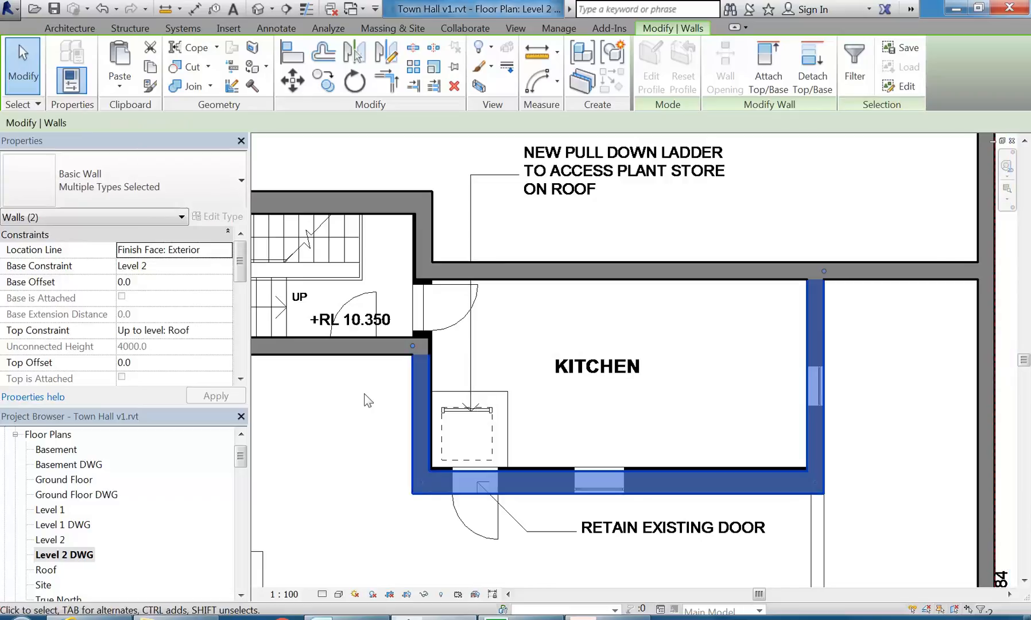
scroll(526, 395, "down", 3)
scroll(494, 376, "up", 2)
left_click(494, 370, "ctrl")
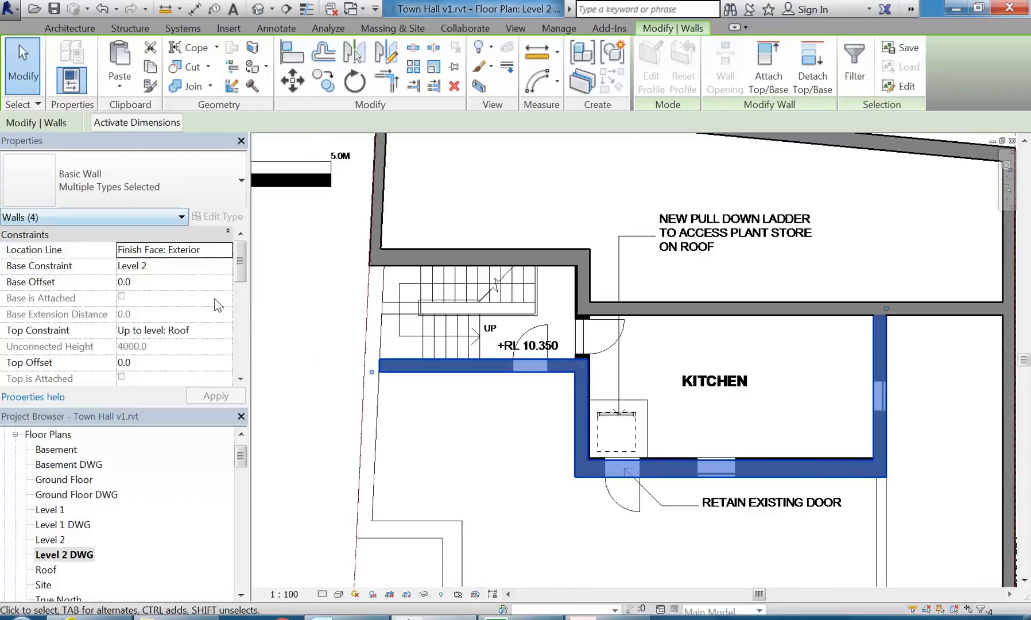
left_click(228, 266)
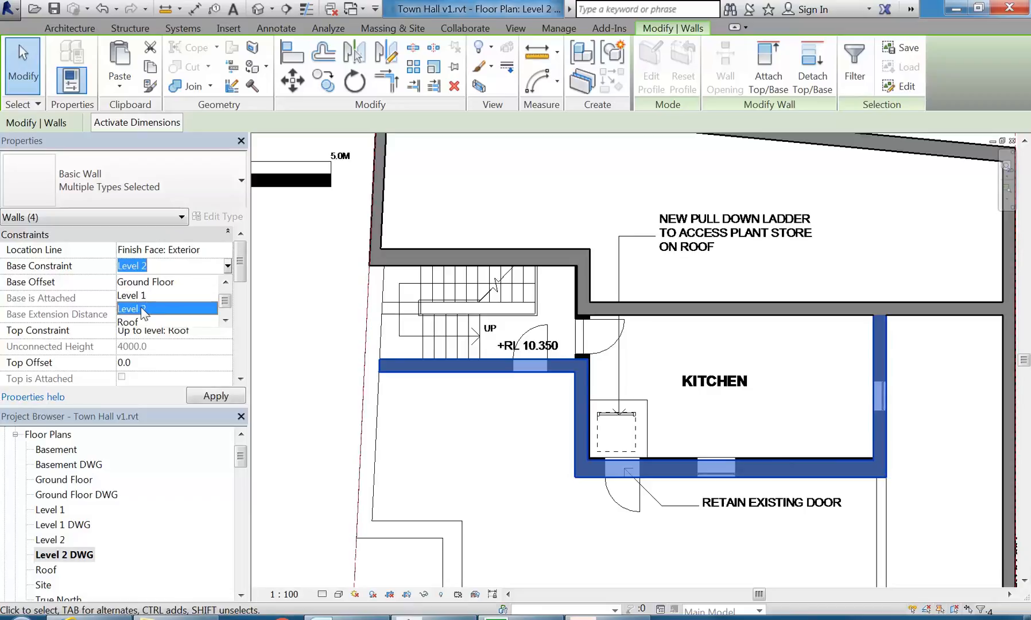
double_click(55, 509)
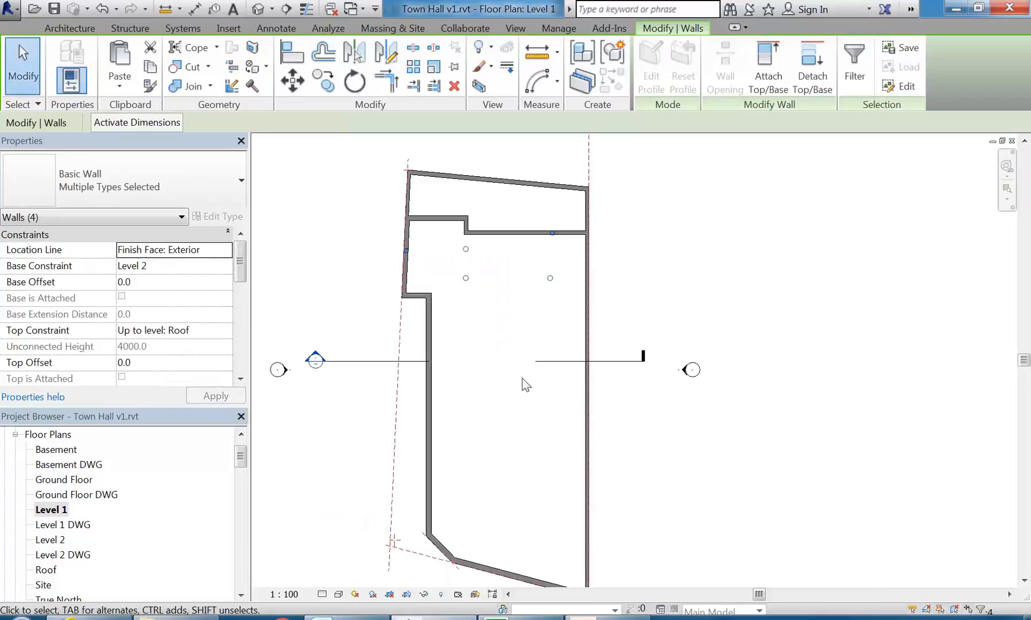
left_click(224, 268)
left_click(138, 296)
scroll(482, 227, "up", 4)
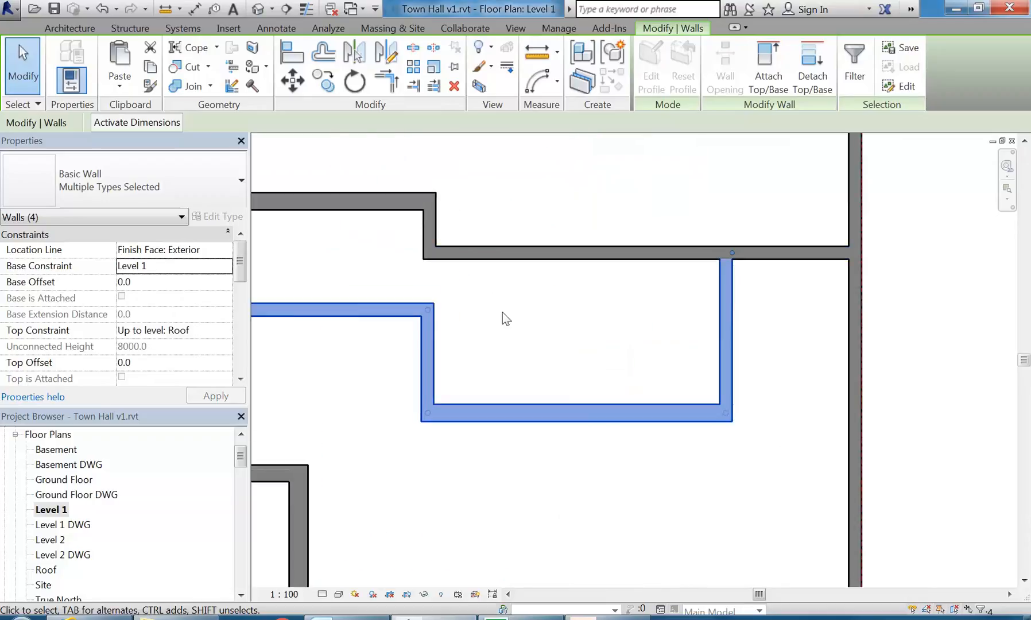
key("Escape")
Review the stair and kitchen walls in the Level 1 plan and in the 3D view
scroll(503, 313, "down", 3)
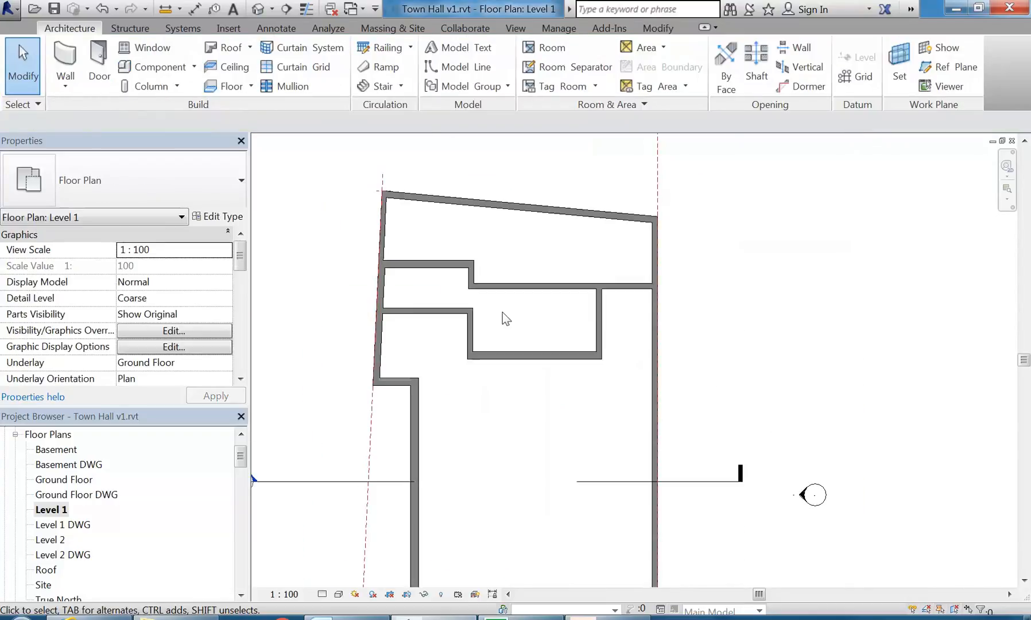
scroll(503, 312, "down", 1)
middle_click_drag(503, 312, 543, 260)
scroll(513, 293, "down", 1)
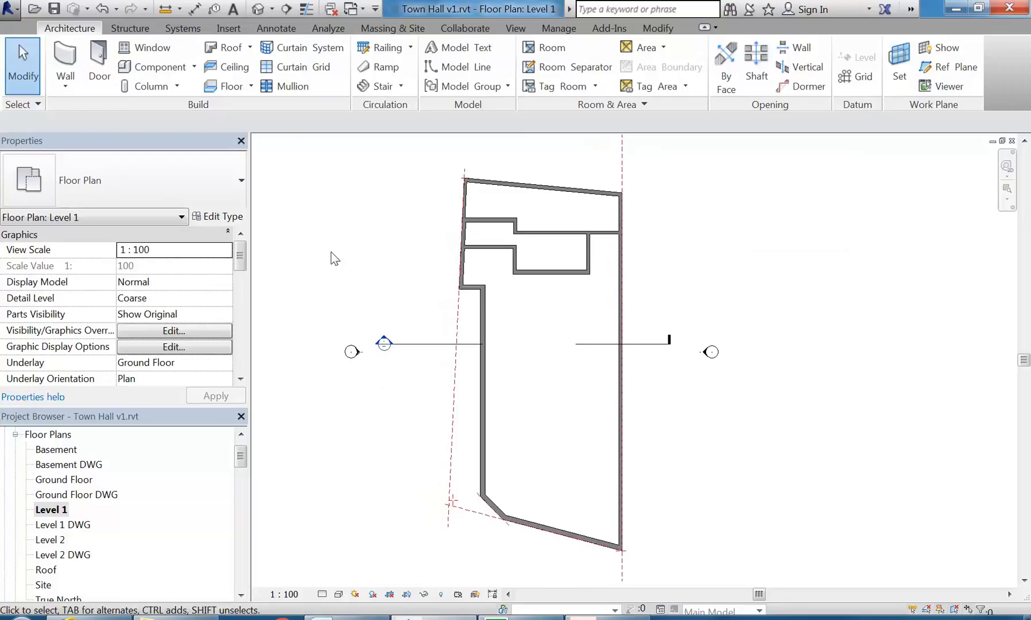
left_click(259, 9)
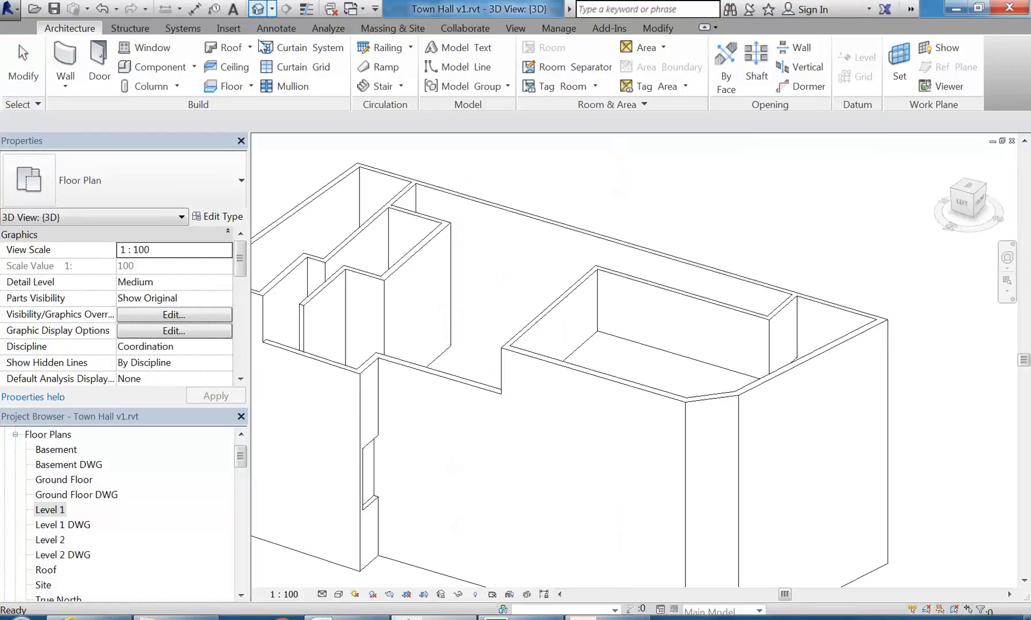
scroll(534, 376, "down", 3)
middle_click_drag(566, 433, 465, 406, "shift")
scroll(347, 295, "up", 3)
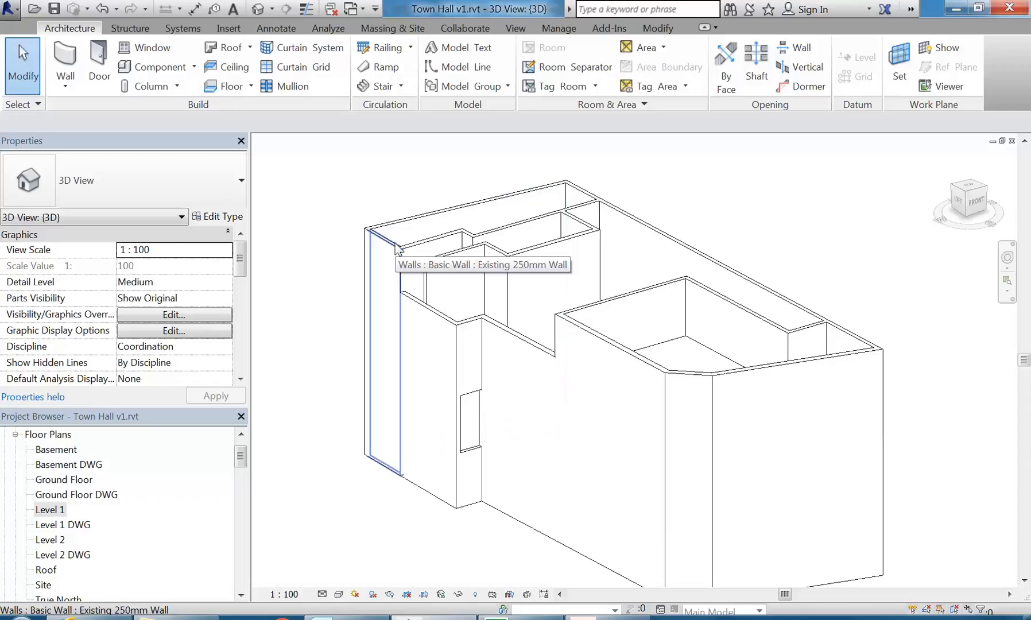
Examine the Existing 350mm boundary wall beside the stairs in 3D, comparing its height and extent with the Level 1 plan
scroll(367, 244, "up", 4)
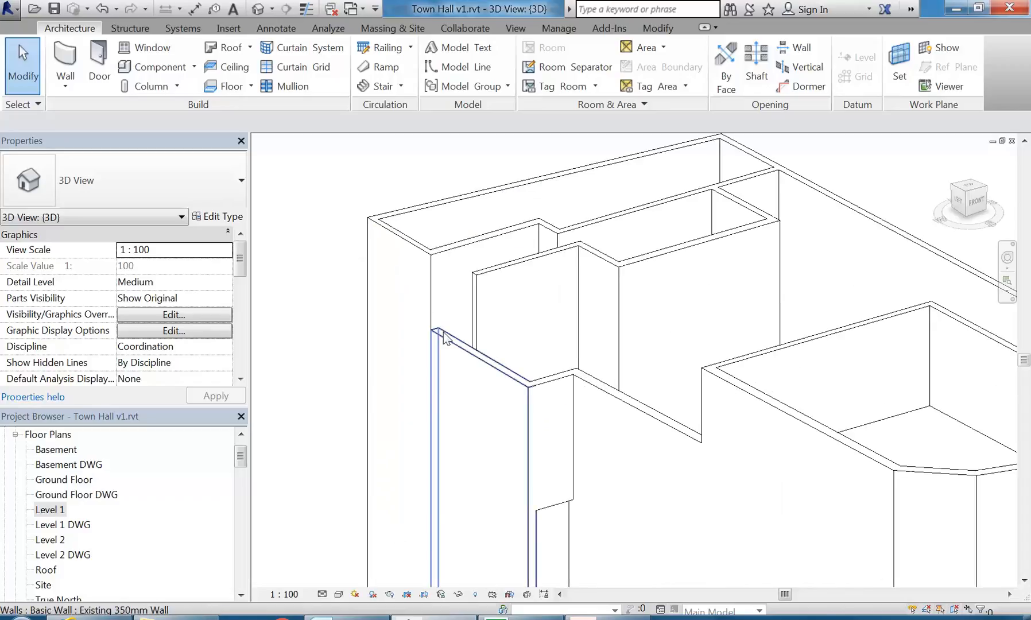
left_click(448, 347)
scroll(437, 333, "down", 3)
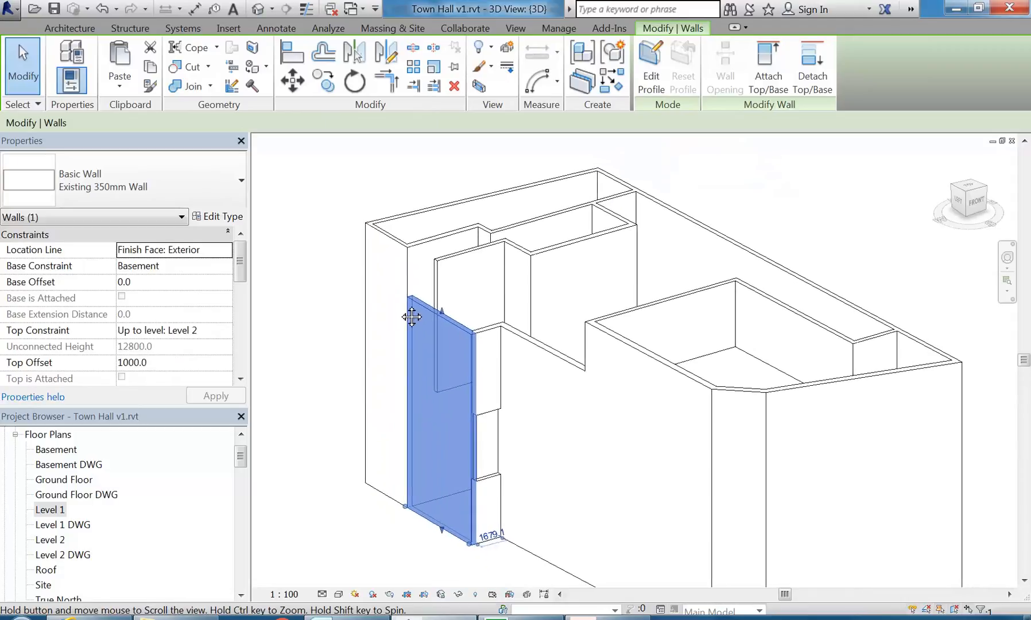
key("Escape")
scroll(415, 276, "up", 4)
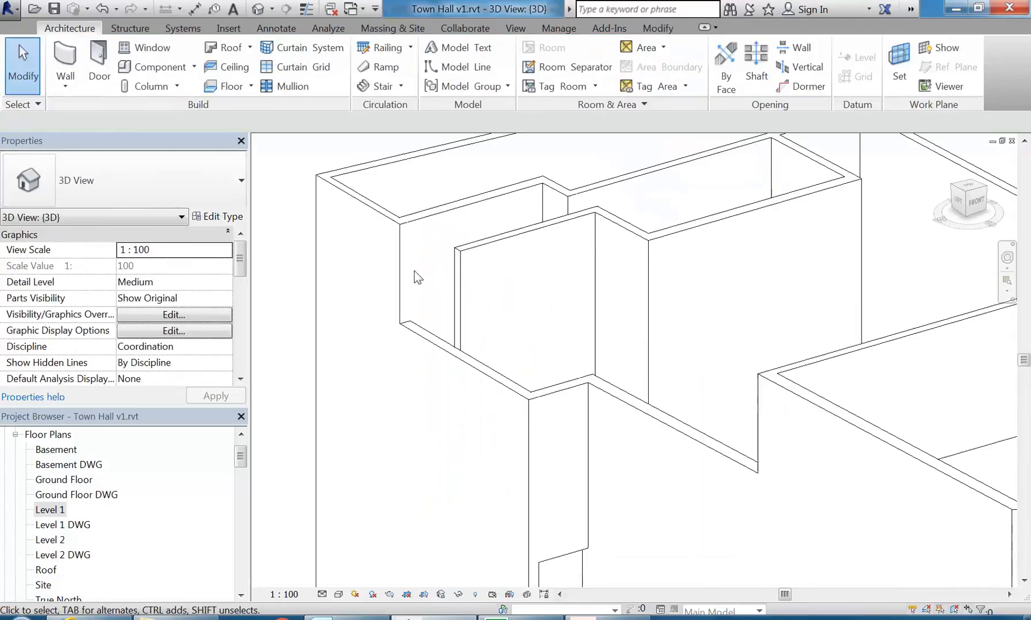
left_click(435, 351)
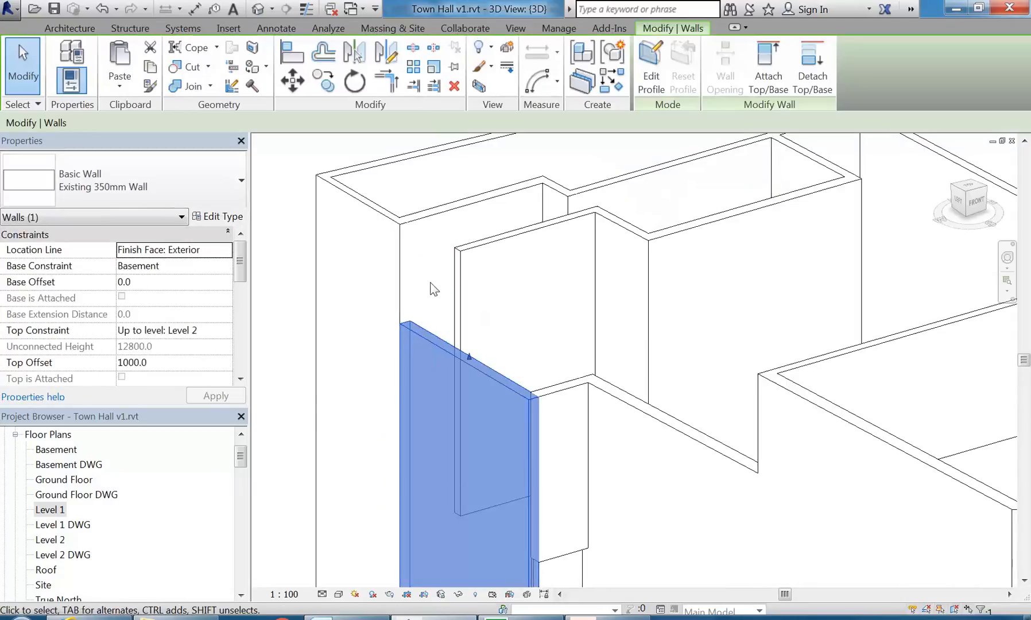
mouse_move(433, 289)
middle_mouse_down()
mouse_move(415, 277)
mouse_move(437, 265)
mouse_move(438, 231)
mouse_move(431, 306)
middle_mouse_up()
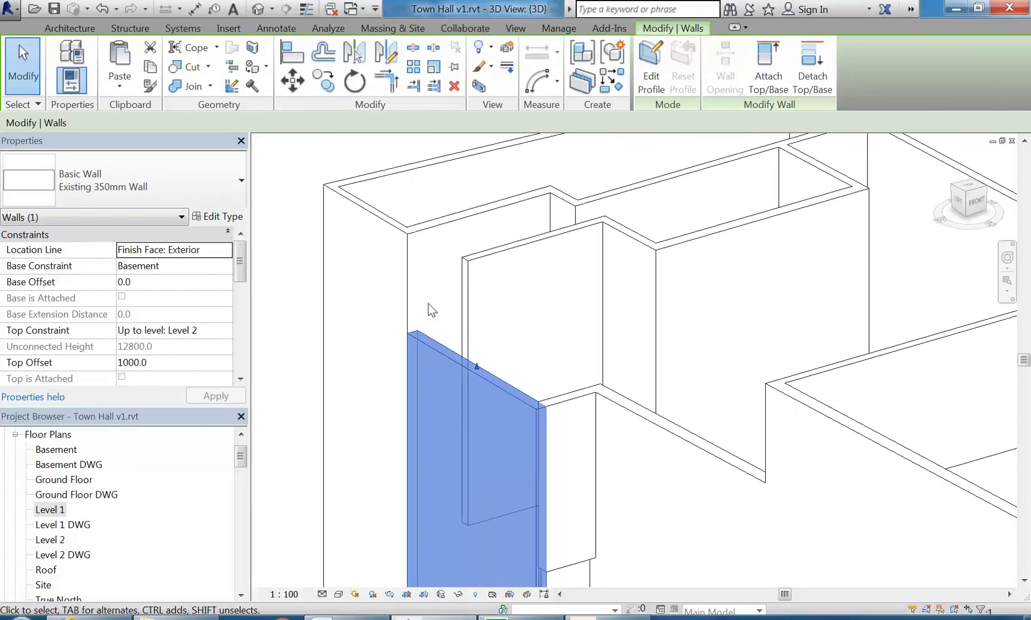
double_click(53, 510)
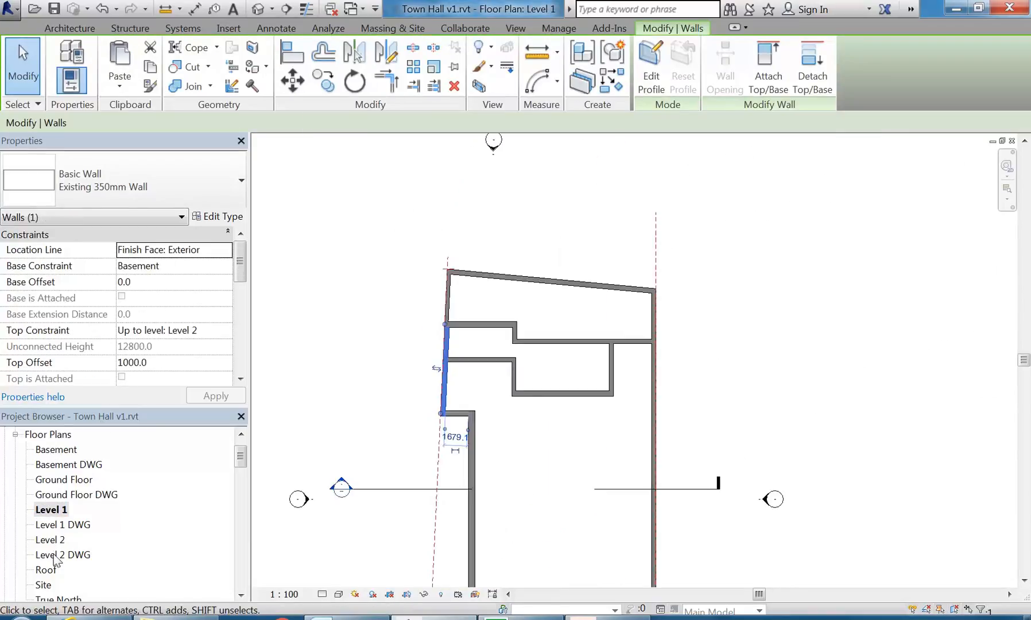
left_click(258, 10)
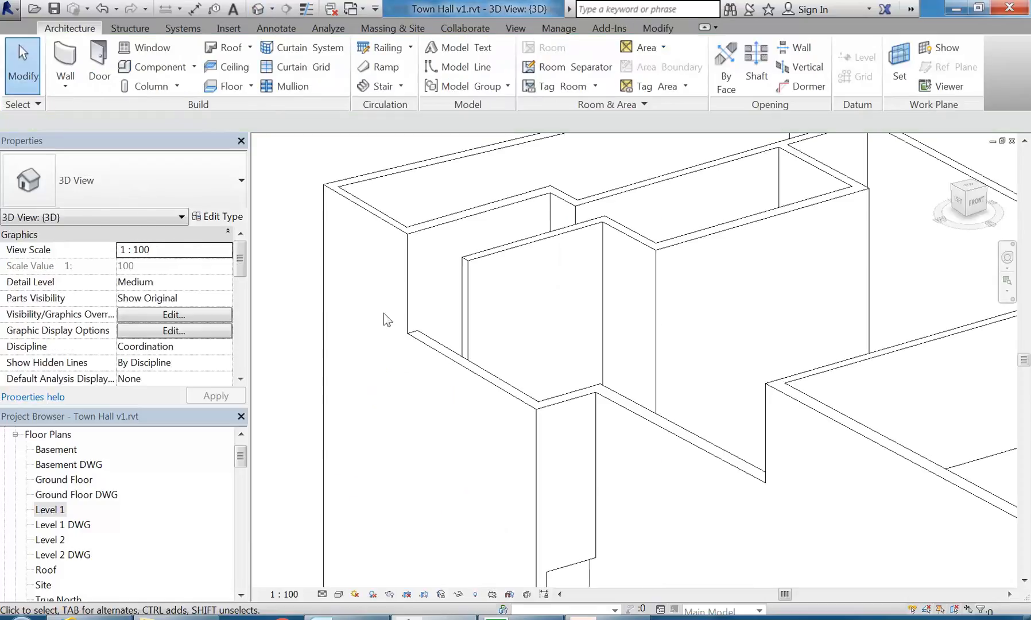
left_click(496, 382)
scroll(473, 345, "up", 4)
scroll(536, 314, "down", 6)
middle_click_drag(537, 315, 497, 311)
scroll(482, 321, "up", 3)
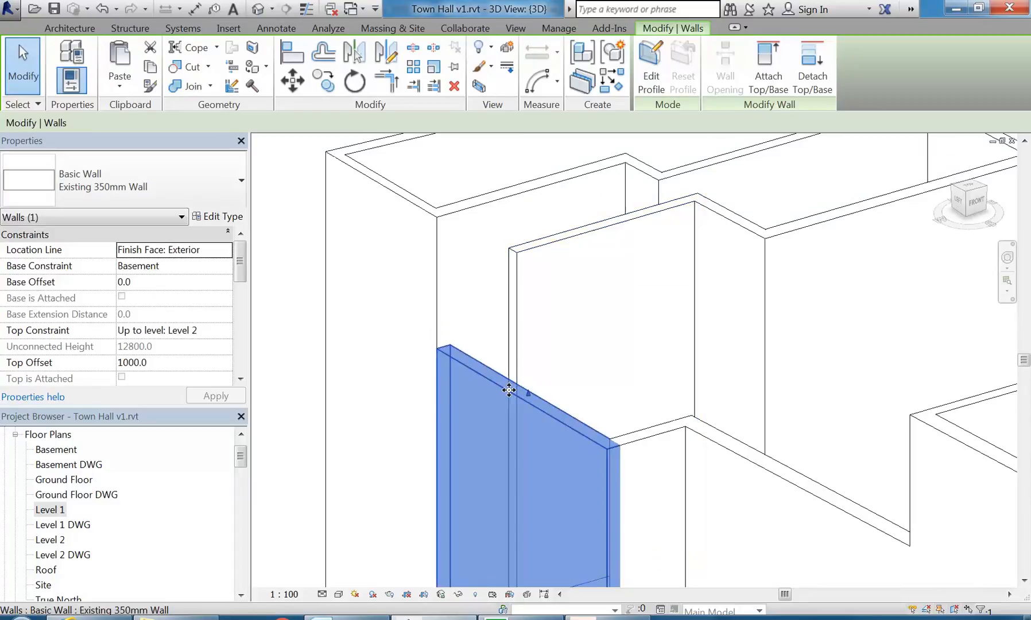
Split the 350 mm boundary wall in the Level 1 plan where the stairs' terrace-side wall meets it
double_click(46, 511)
scroll(450, 355, "up", 5)
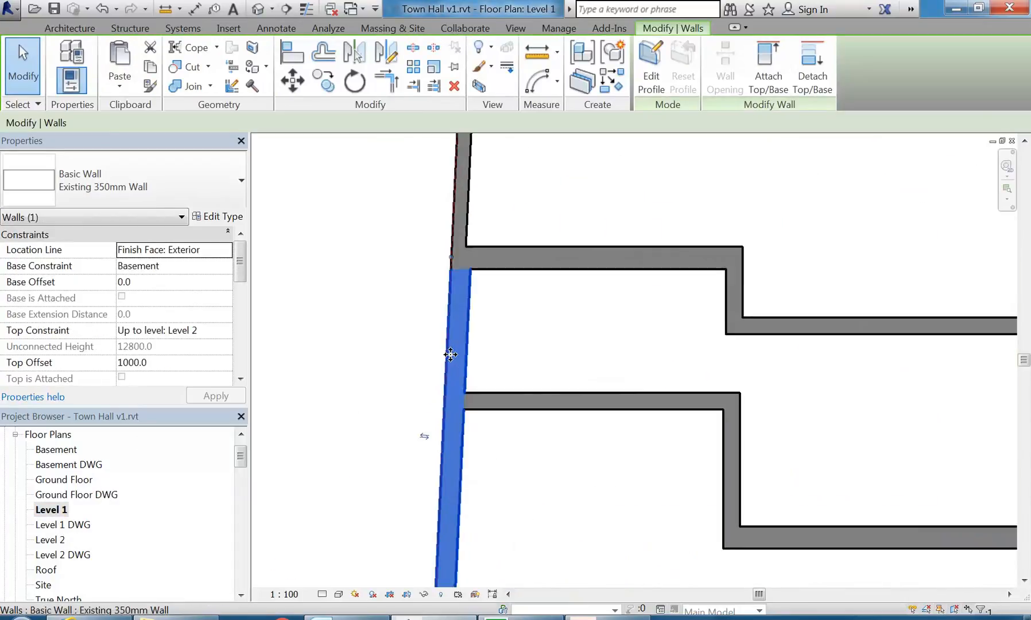
key("s")
key("l")
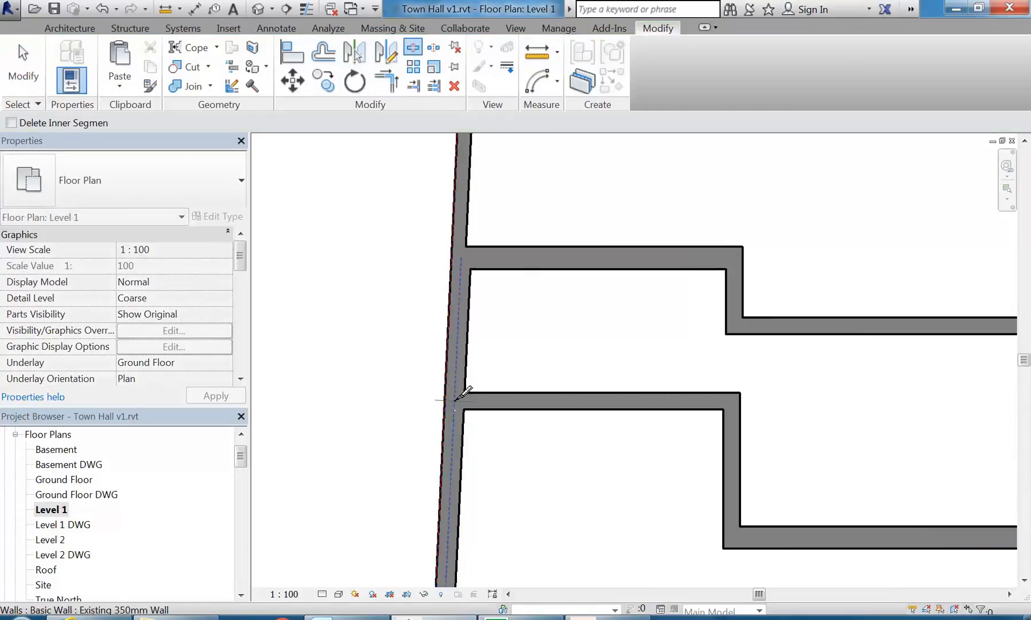
right_click(372, 347)
left_click(411, 357)
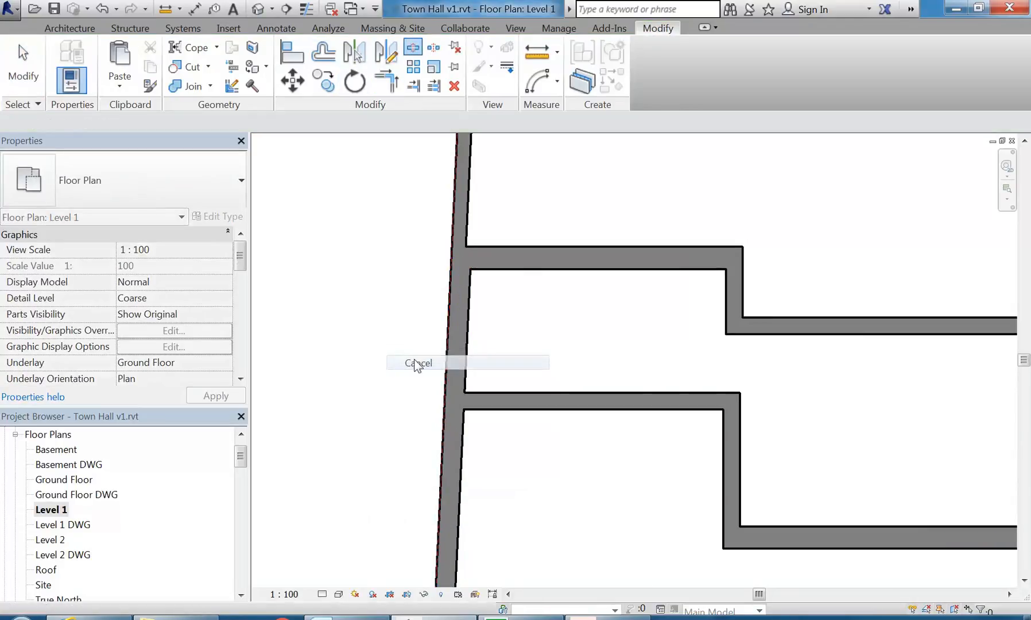
Set the split boundary wall segment beside the stairs to a top offset of 0 and a top constraint of Up to level: Roof
left_click(449, 350)
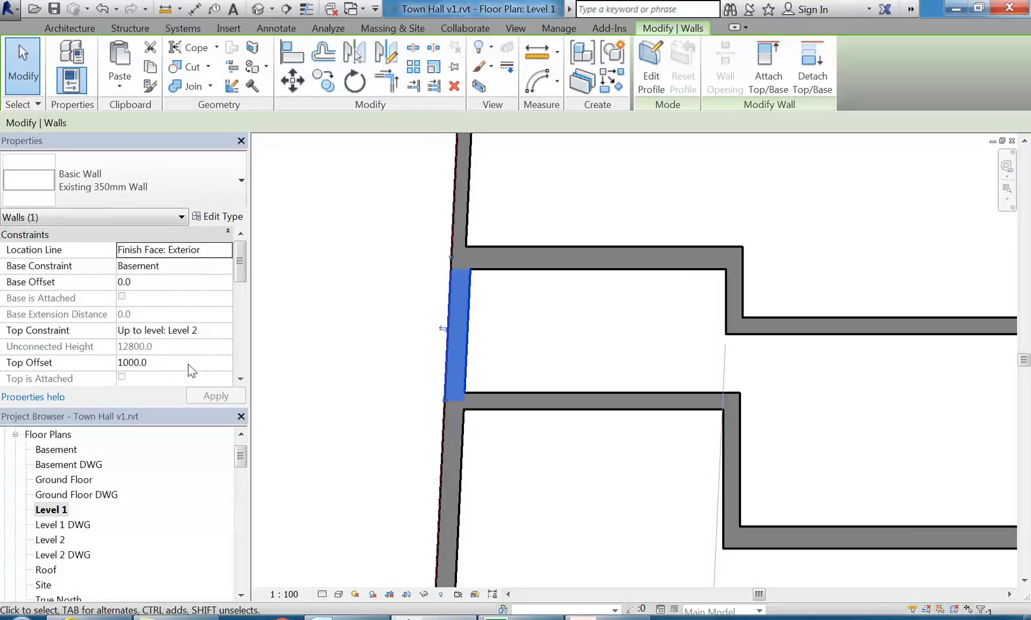
left_click(188, 364)
type("0")
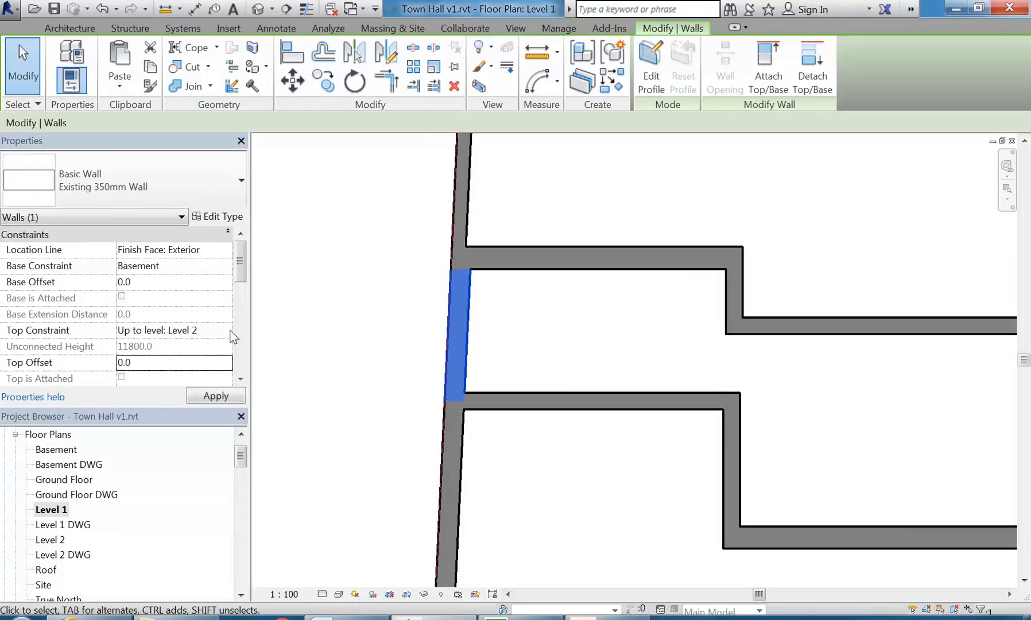
left_click(230, 331)
left_click(168, 385)
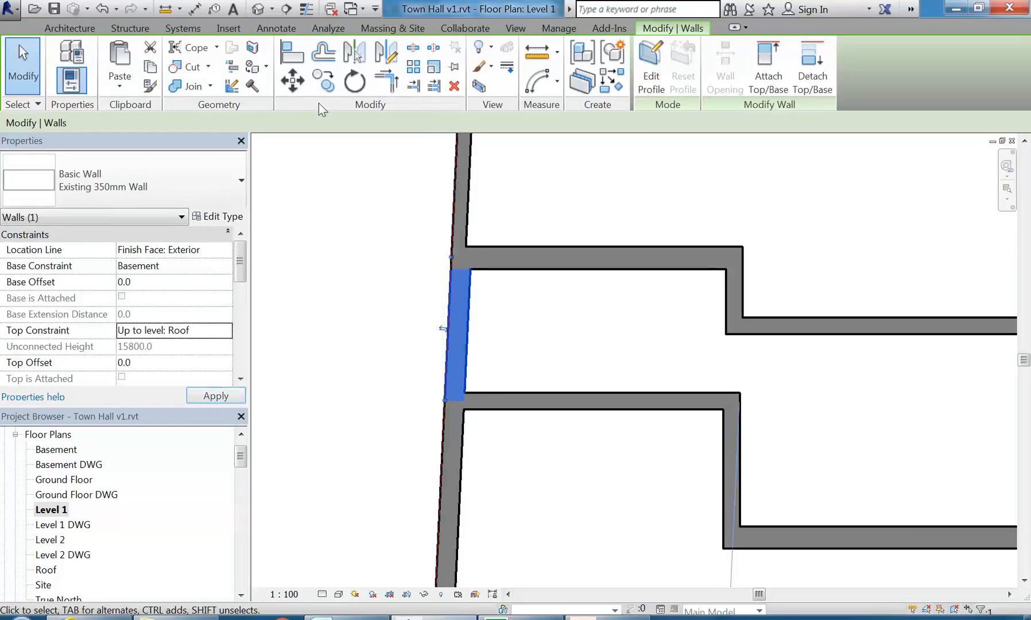
Inspect the boundary wall at the stairs and the rest of the building's outer walls in 3D
left_click(257, 9)
scroll(447, 327, "down", 5)
middle_click_drag(447, 328, 488, 363, "shift")
scroll(343, 384, "up", 3)
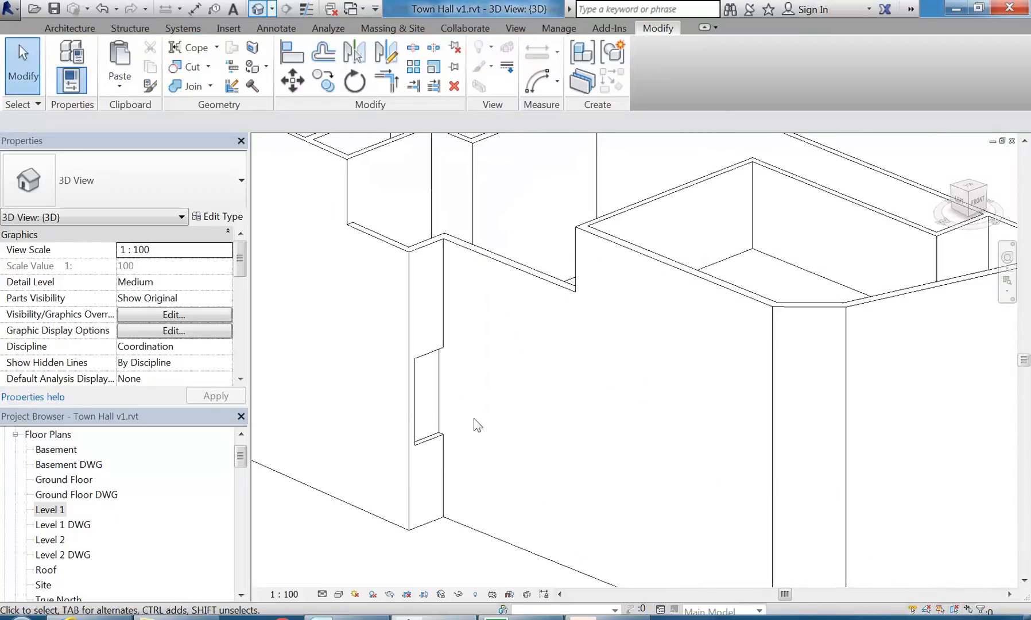
scroll(454, 417, "down", 3)
scroll(489, 408, "up", 2)
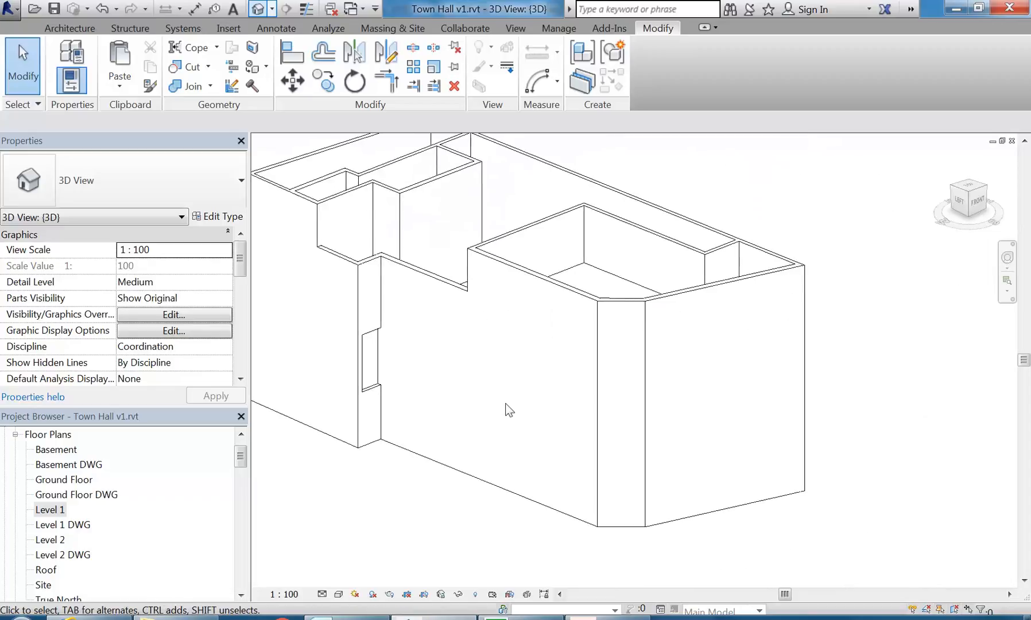
scroll(526, 416, "down", 3)
mouse_move(721, 417)
middle_mouse_down("shift")
mouse_move(401, 382)
mouse_move(511, 415)
mouse_move(794, 421)
mouse_move(721, 419)
middle_mouse_up("shift")
scroll(643, 412, "up", 3)
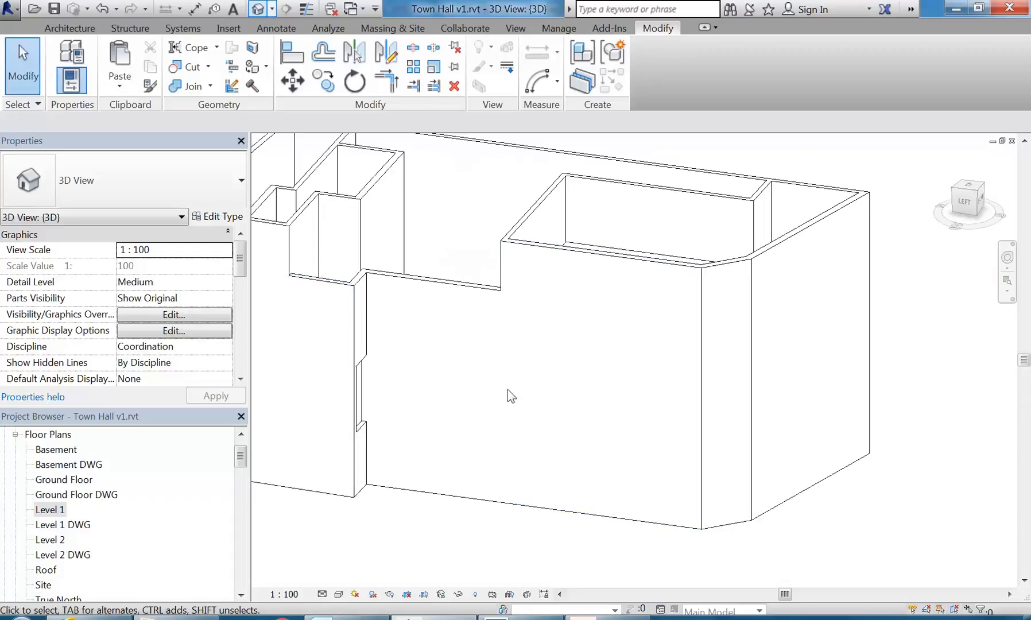
Check the thickness of the untraced boundary wall beside the Womens WC on the Ground Floor DWG plan
double_click(84, 496)
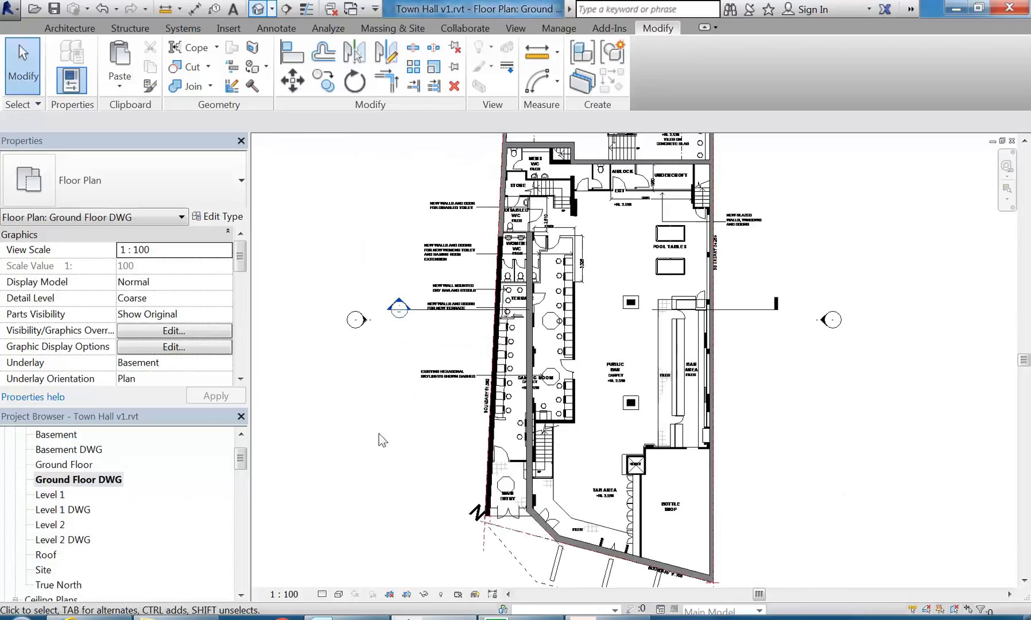
scroll(409, 231, "up", 10)
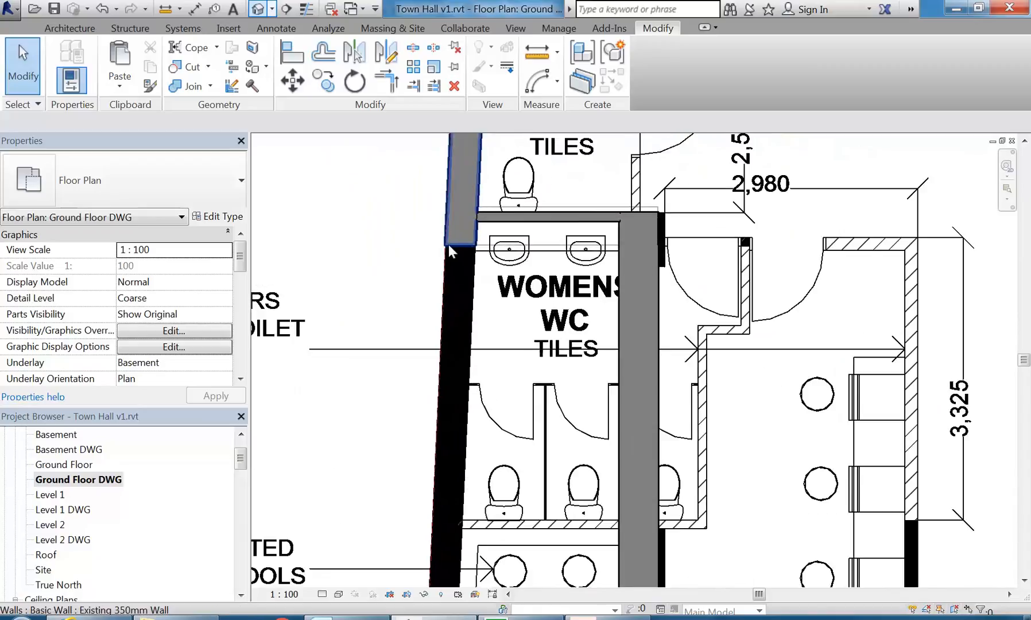
left_click(64, 30)
left_click(68, 55)
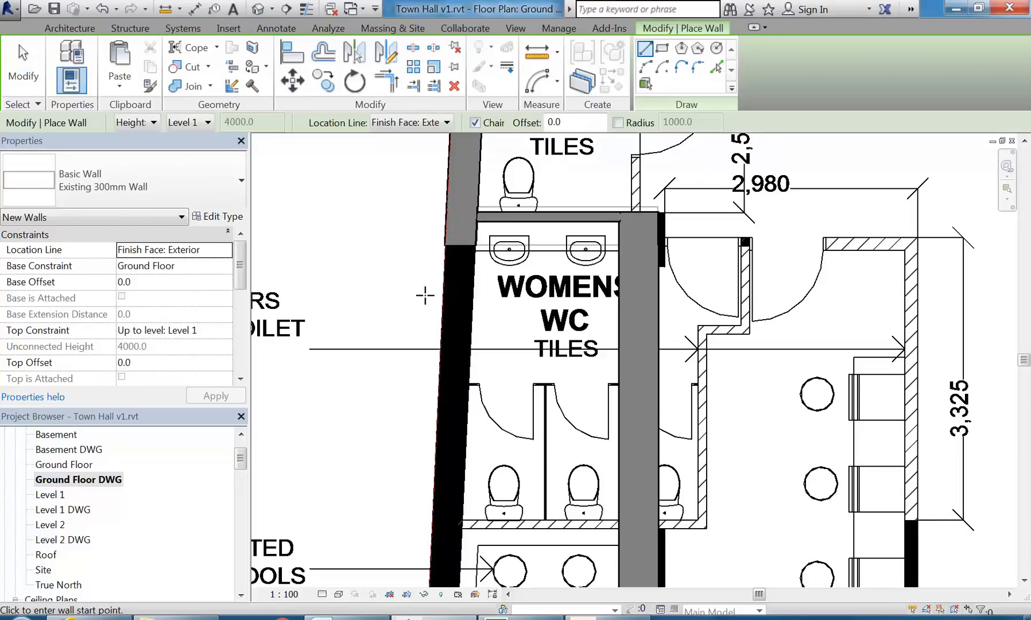
left_click(537, 55)
left_click(442, 327)
key("Escape")
key("Escape")
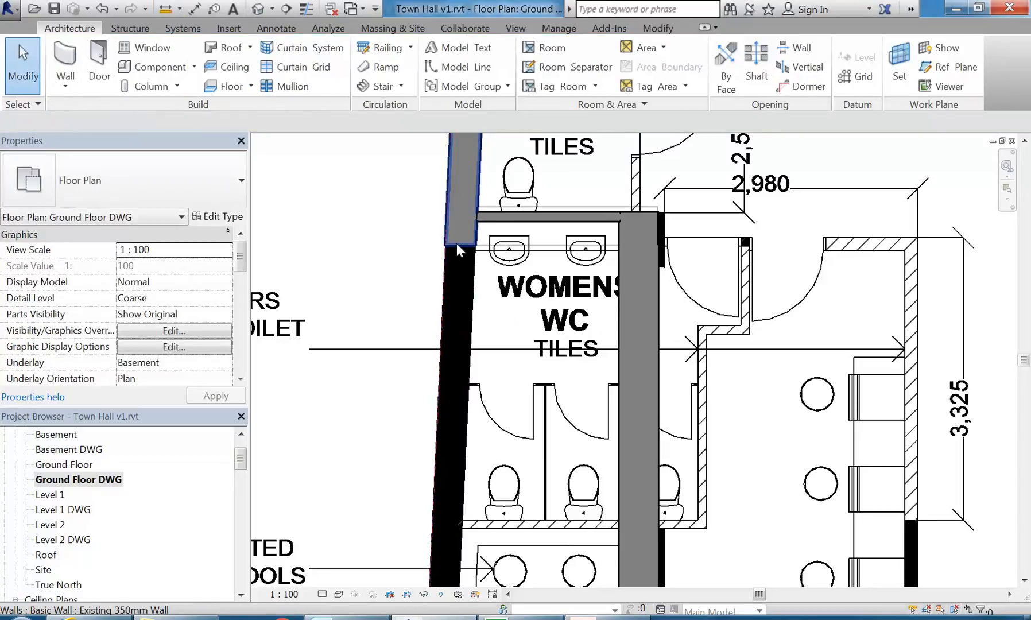
left_click(457, 244)
key("Escape")
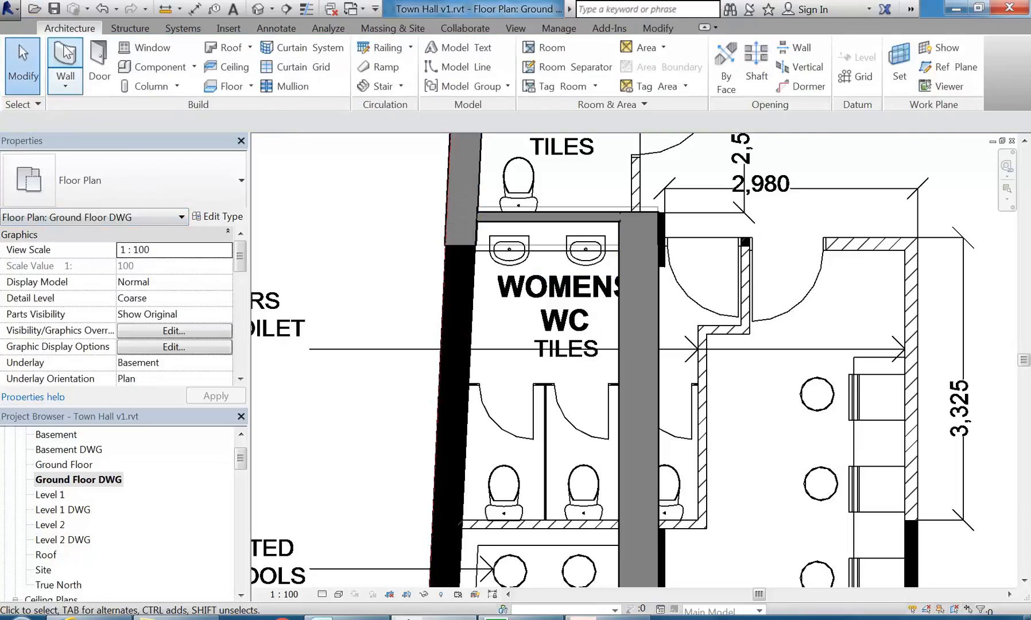
Trace the missing Ground Floor boundary wall as an Existing 350mm Wall, from the Womens WC to the wall's end at the Main Entry
left_click(66, 54)
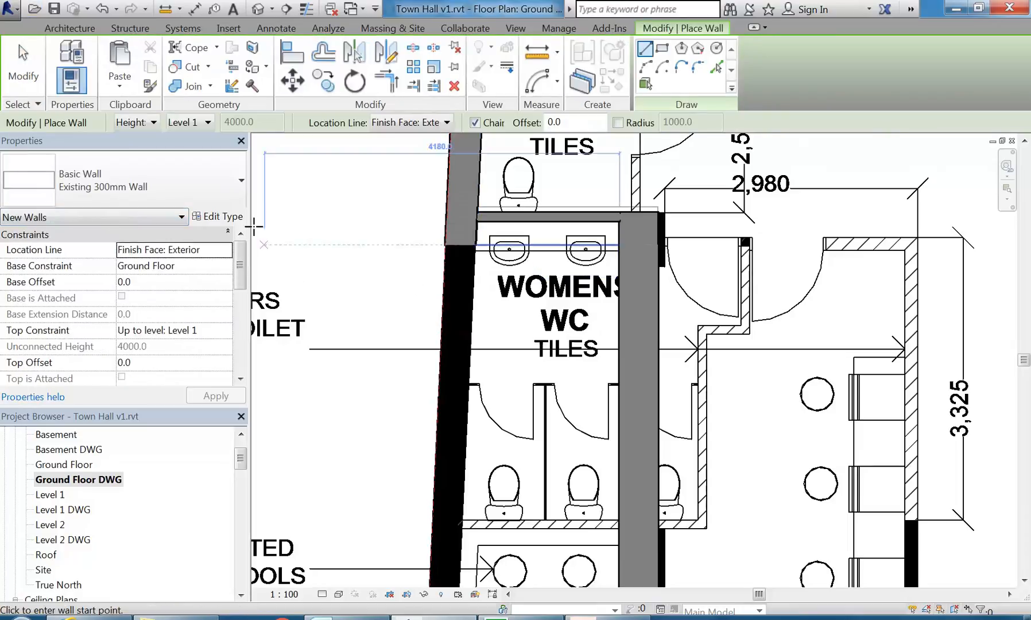
left_click(134, 180)
left_click(76, 291)
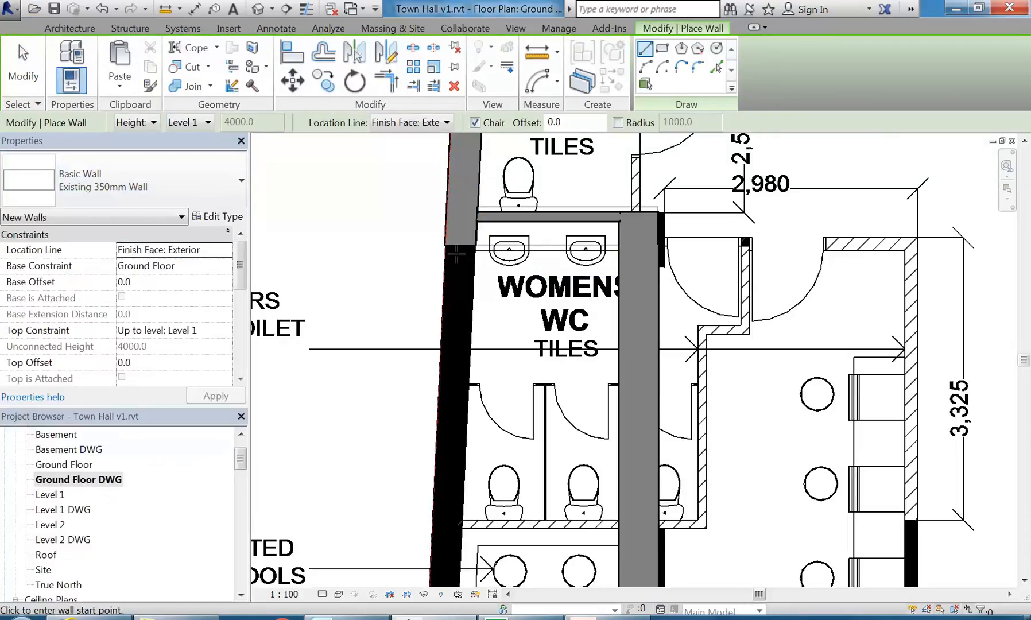
left_click(445, 244)
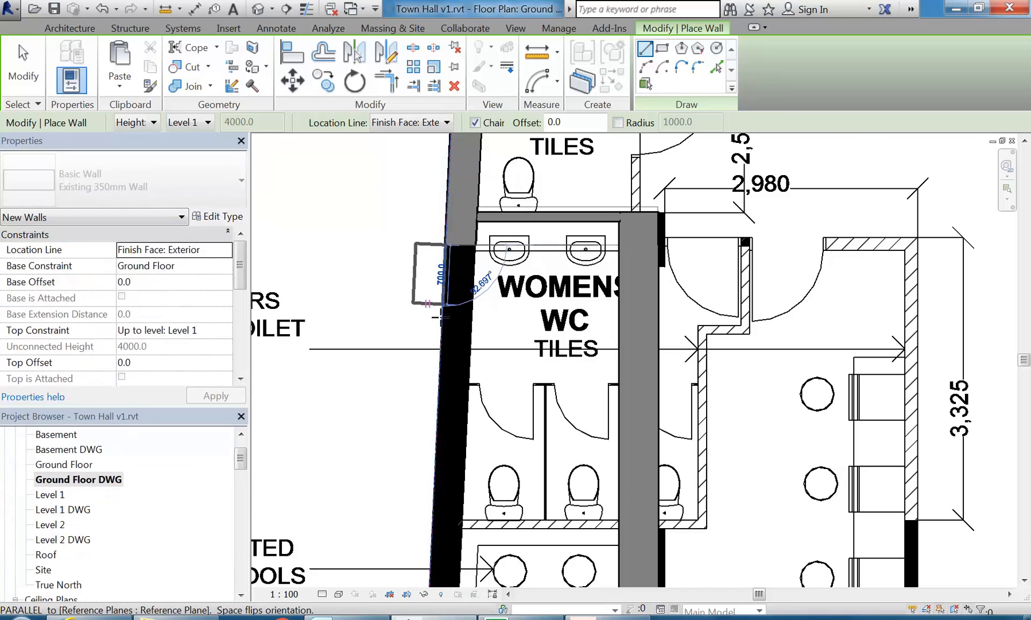
scroll(402, 413, "down", 4)
middle_click_drag(392, 513, 405, 362)
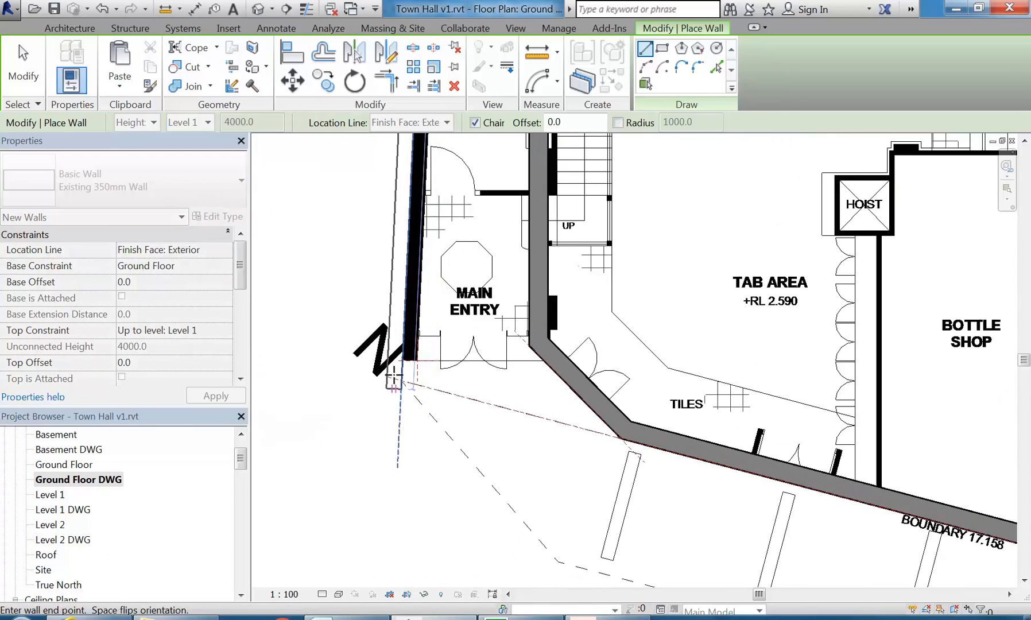
scroll(405, 362, "up", 4)
scroll(402, 365, "up", 3)
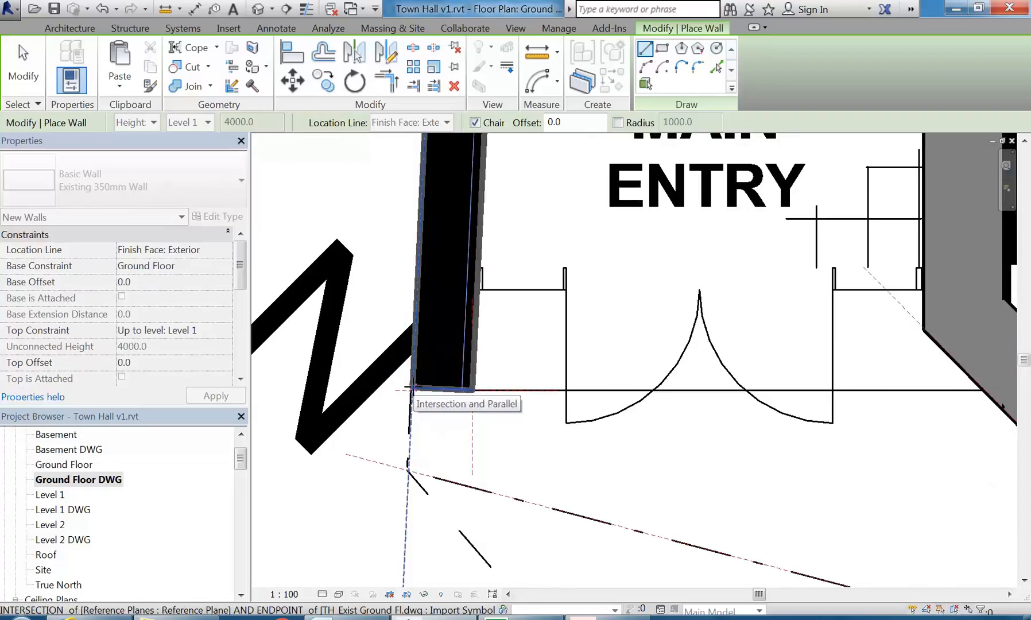
left_click(412, 389)
right_click(345, 256)
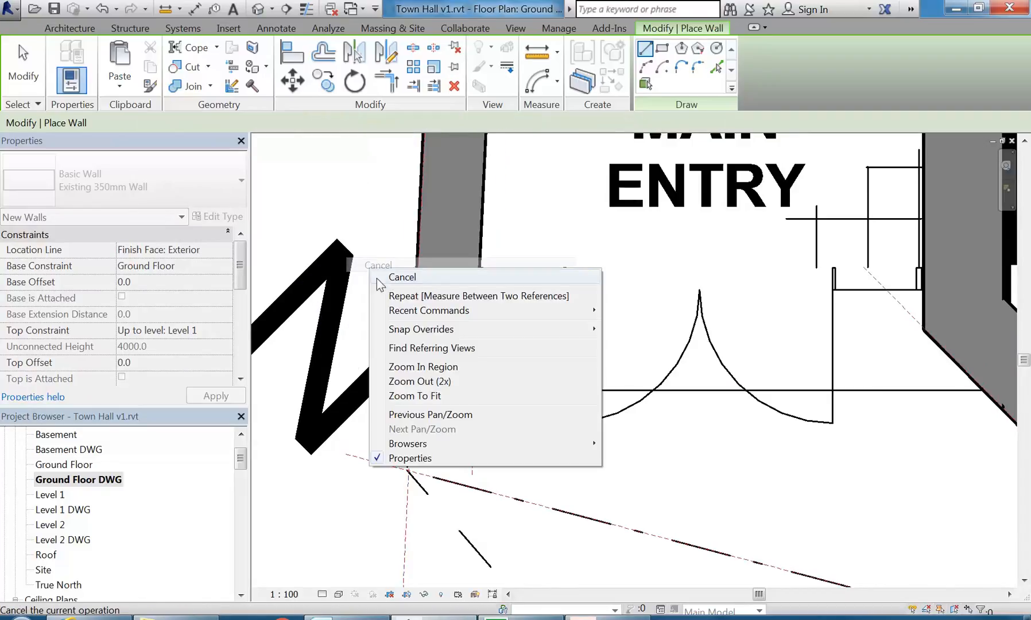
left_click(383, 277)
Draw an Existing 250mm Wall across the Main Entry doorway, from the boundary wall to the existing 450 mm wall
scroll(384, 276, "down", 4)
scroll(388, 401, "up", 3)
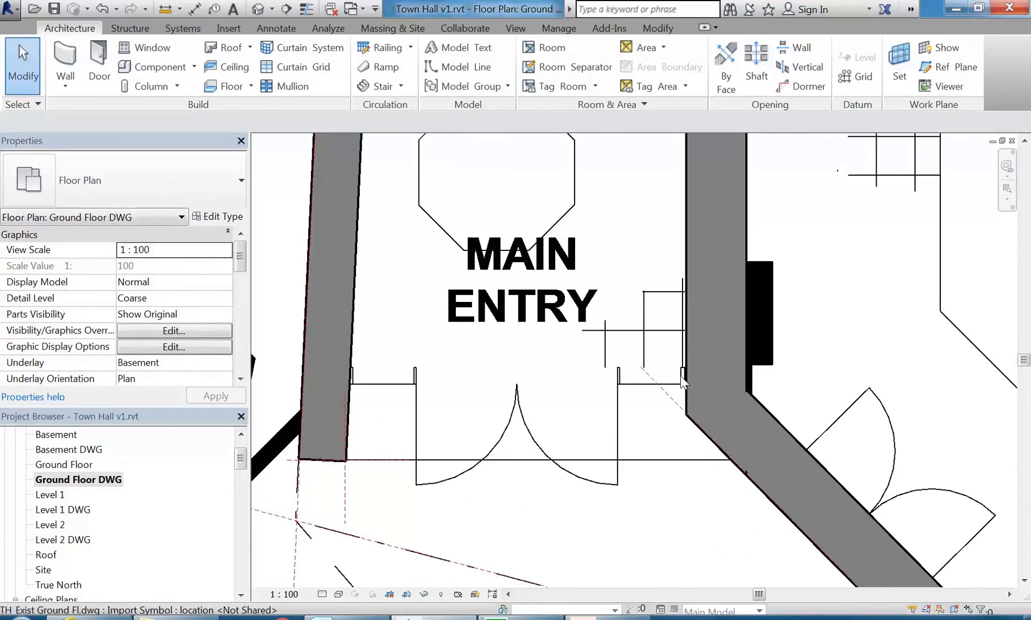
left_click(65, 60)
left_click(91, 193)
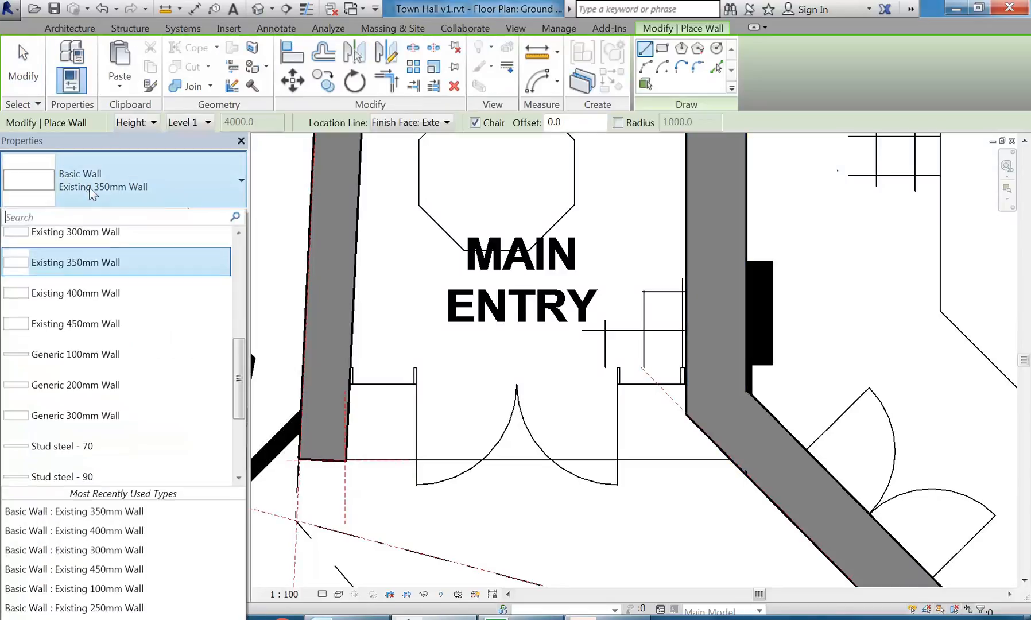
scroll(86, 292, "up", 2)
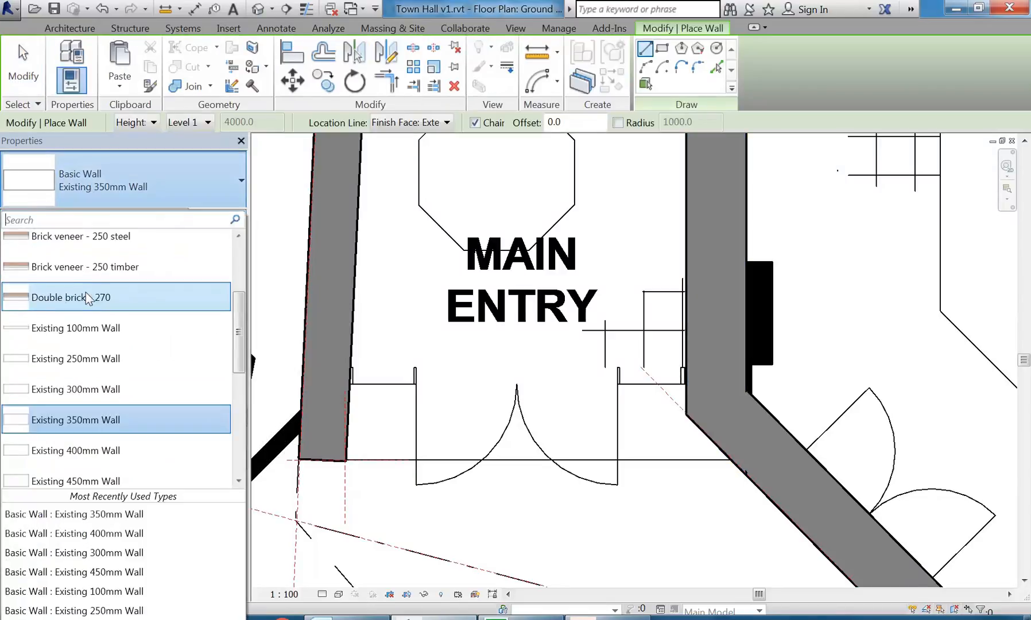
left_click(61, 362)
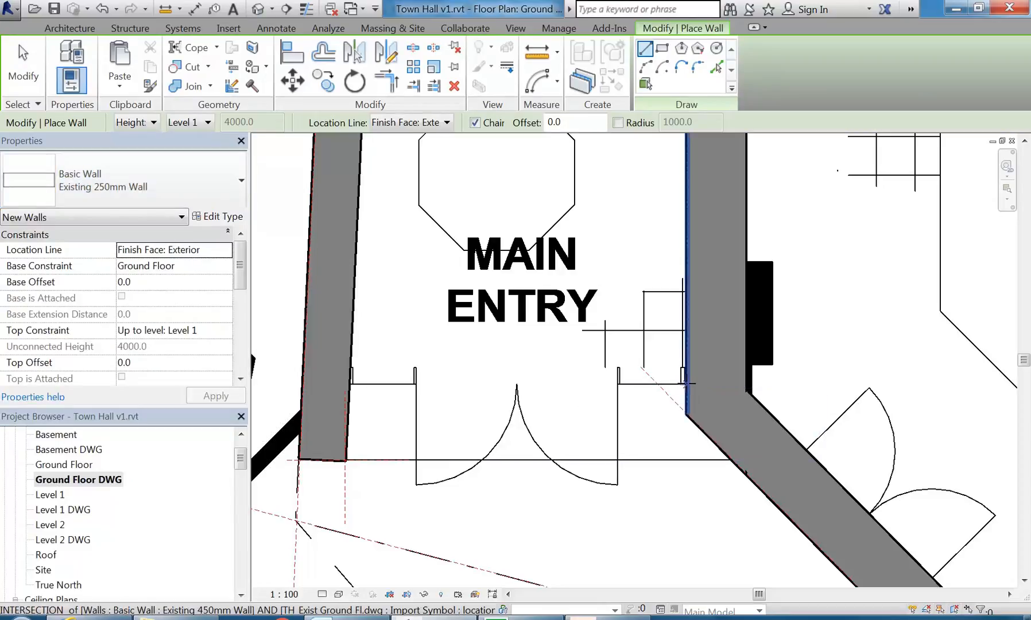
left_click(348, 385)
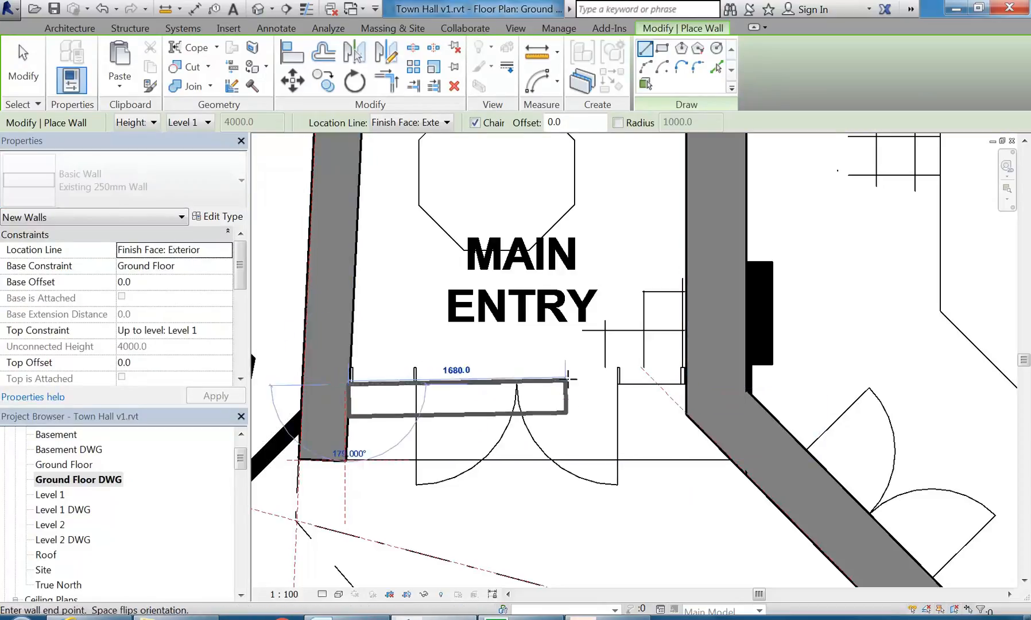
left_click(685, 384)
right_click(462, 278)
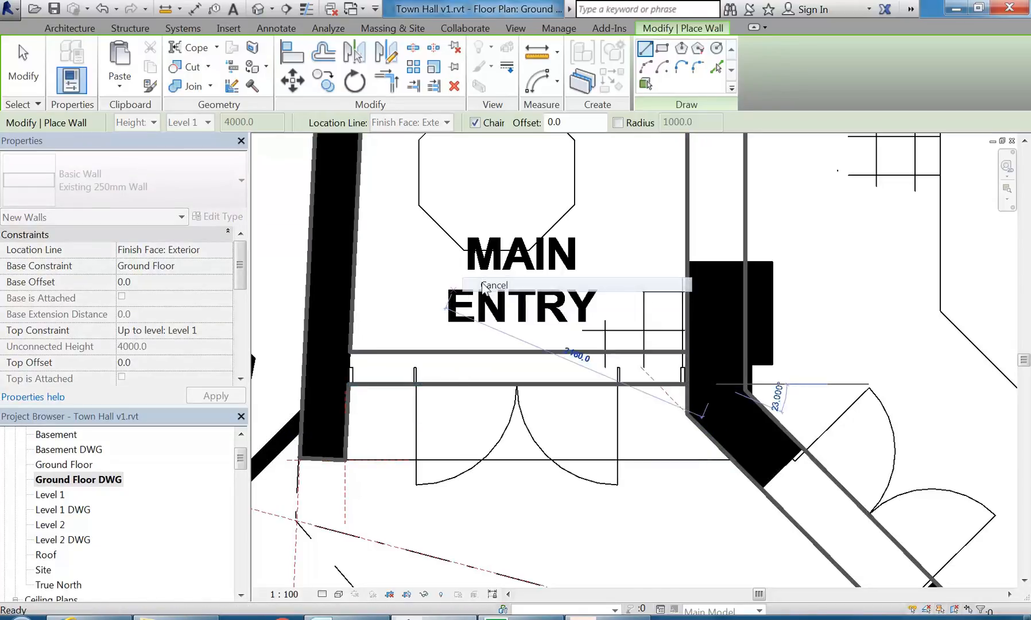
left_click(485, 287)
right_click(484, 284)
left_click(507, 295)
Inspect the building's outer walls, including the Main Entry side, in the 3D view
scroll(506, 295, "down", 5)
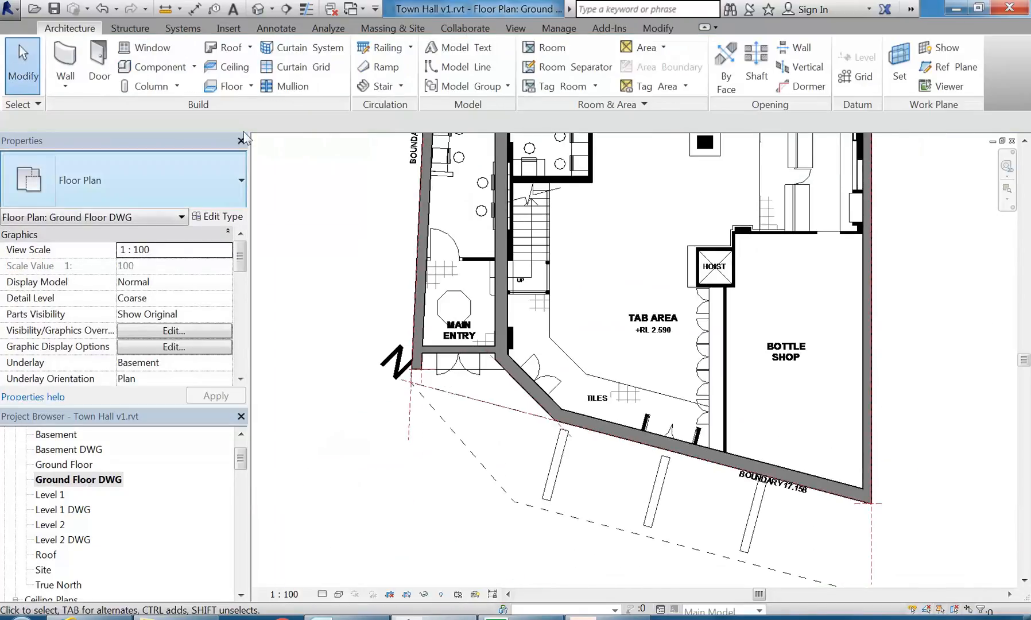
left_click(258, 8)
middle_click_drag(521, 308, 634, 424, "shift")
scroll(513, 370, "up", 3)
middle_click_drag(615, 353, 580, 390)
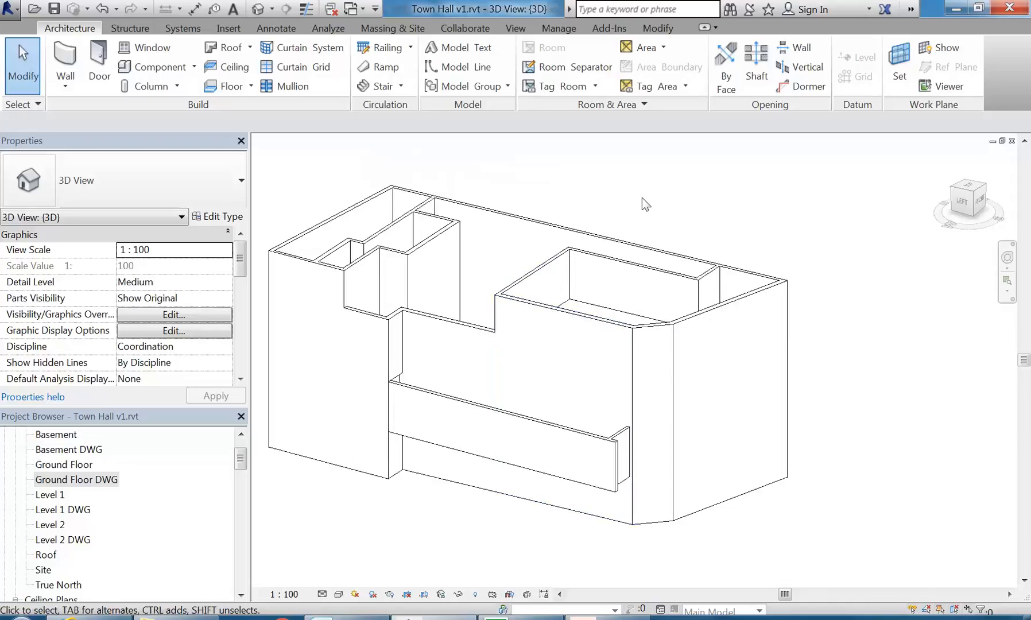
scroll(642, 197, "up", 3)
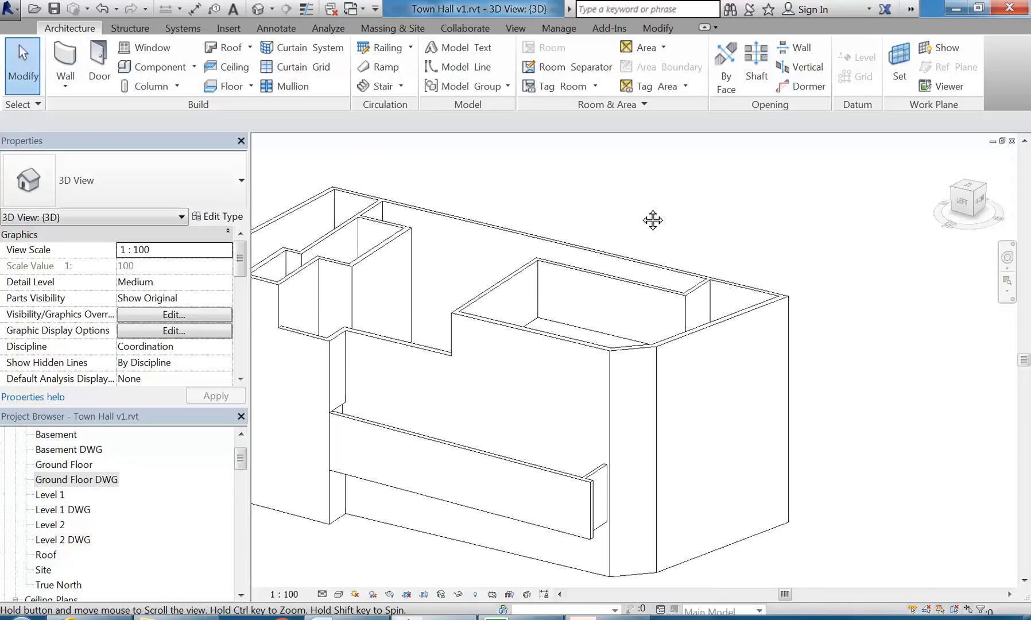
middle_click_drag(644, 210, 695, 231, "shift")
scroll(694, 231, "down", 3)
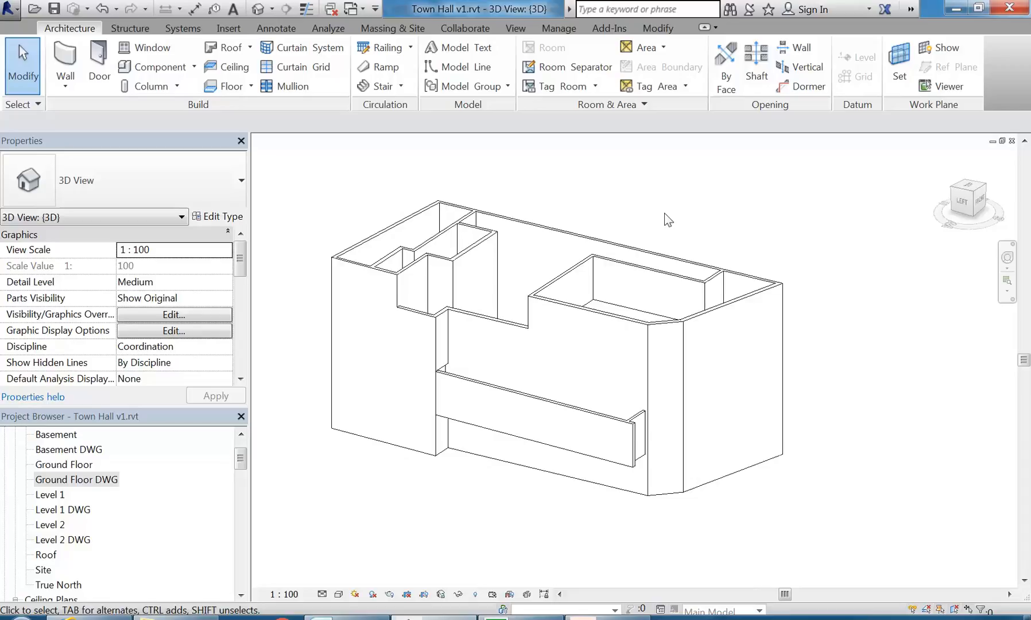
middle_click_drag(668, 219, 667, 212)
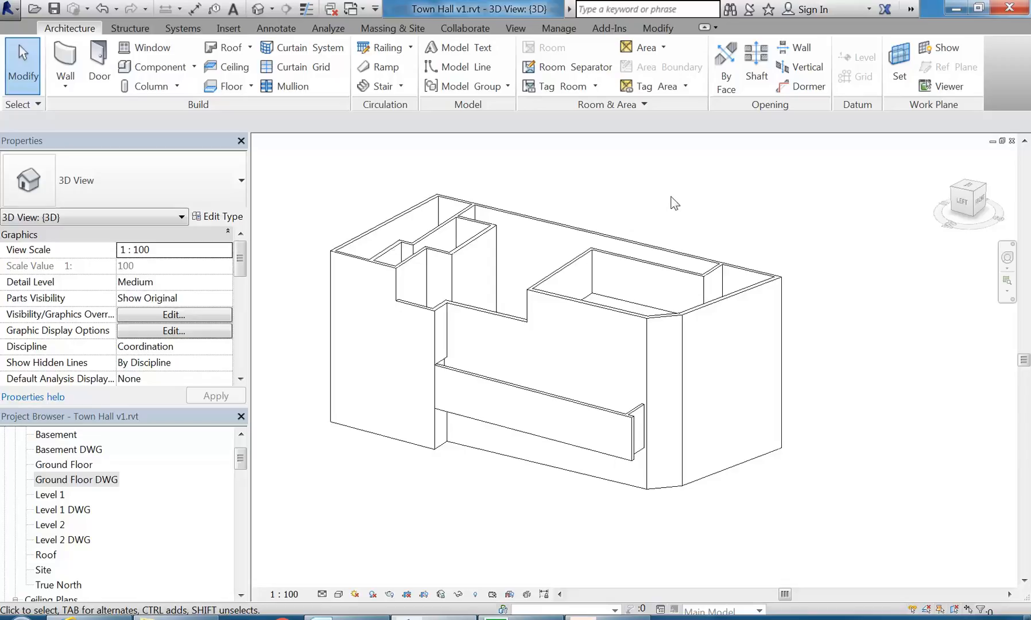
Switch to Google Maps in the browser and examine the Town Hall Hotel's side and corner facades in Street View
left_click(71, 618)
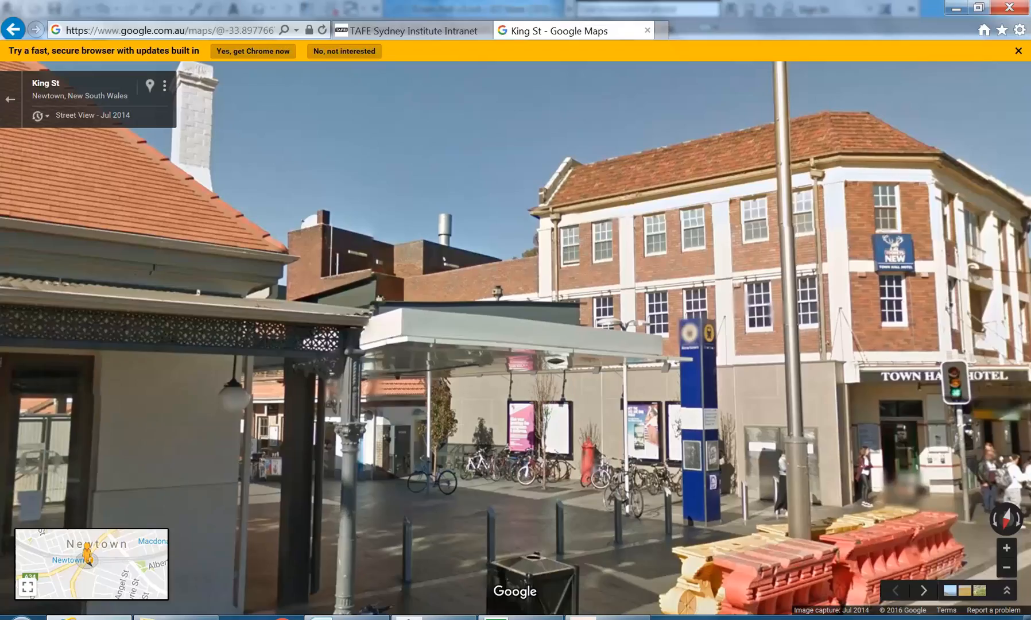
left_click_drag(702, 186, 564, 200)
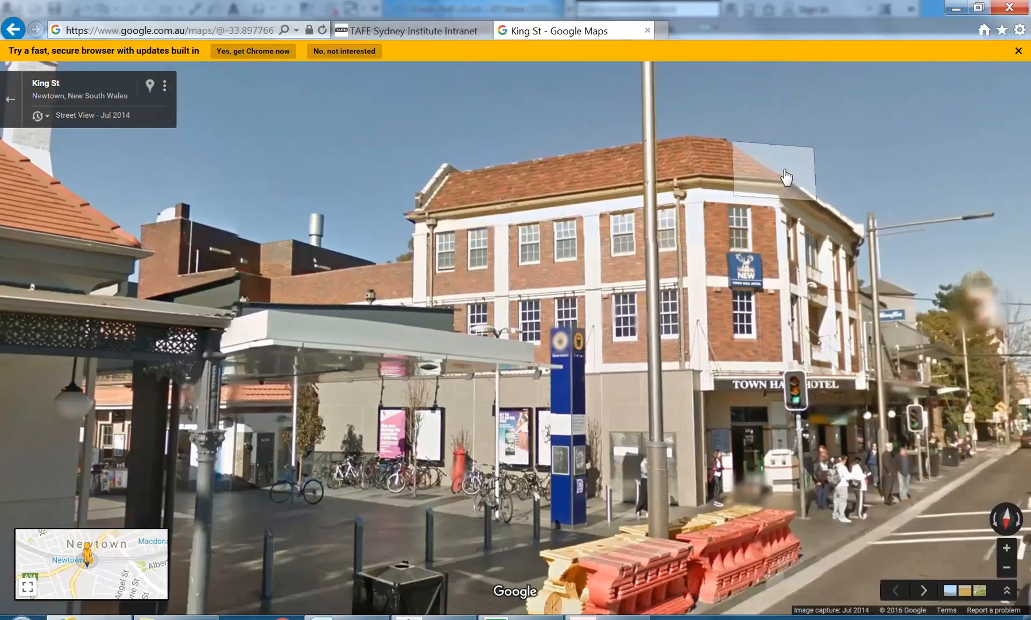
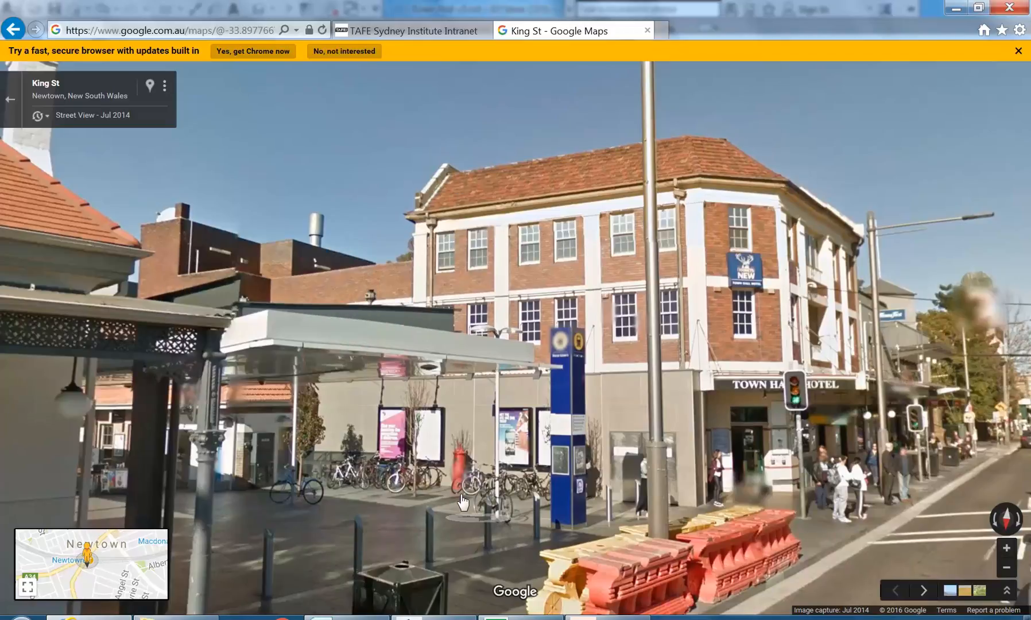
left_click(956, 8)
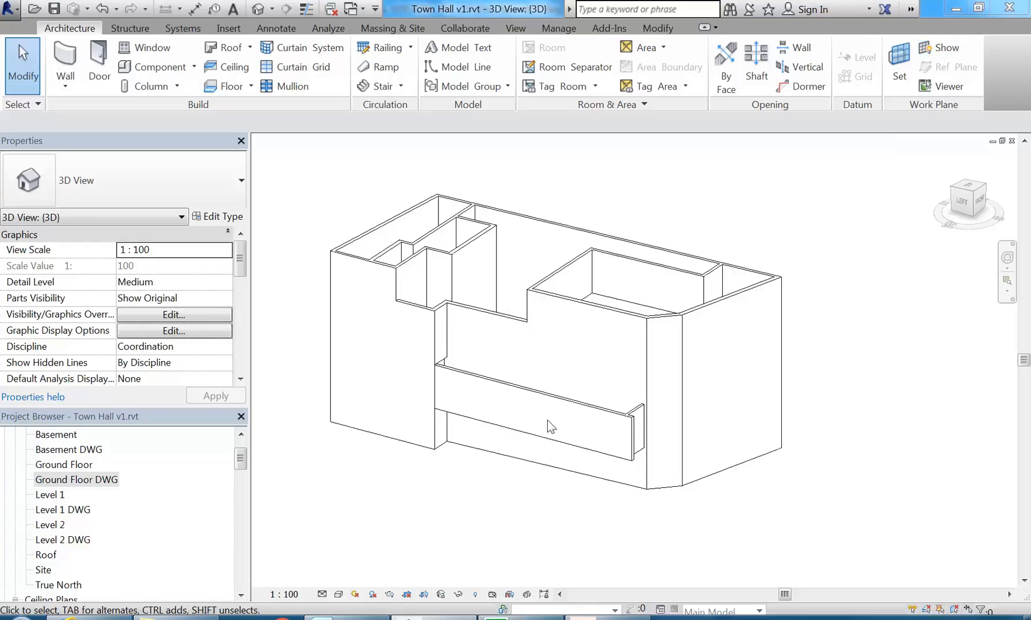
Examine the modelled side and corner walls in the Revit 3D view against the street photo
mouse_move(665, 408)
middle_mouse_down("shift")
mouse_move(304, 373)
mouse_move(649, 369)
mouse_move(635, 392)
mouse_move(662, 397)
middle_mouse_up("shift")
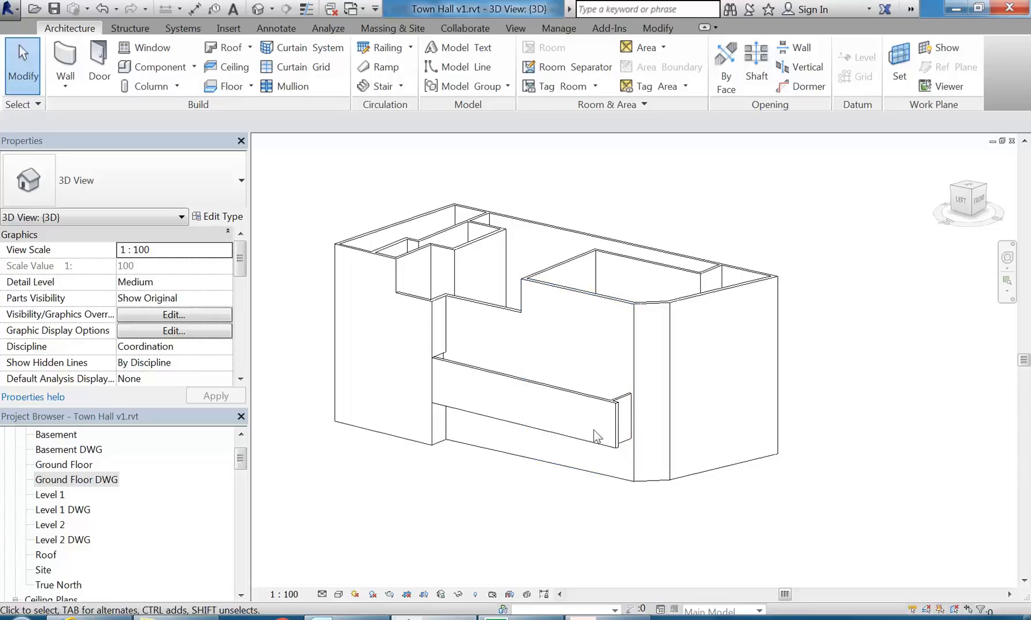
scroll(535, 491, "down", 2)
middle_click_drag(535, 491, 575, 492)
scroll(560, 493, "up", 1)
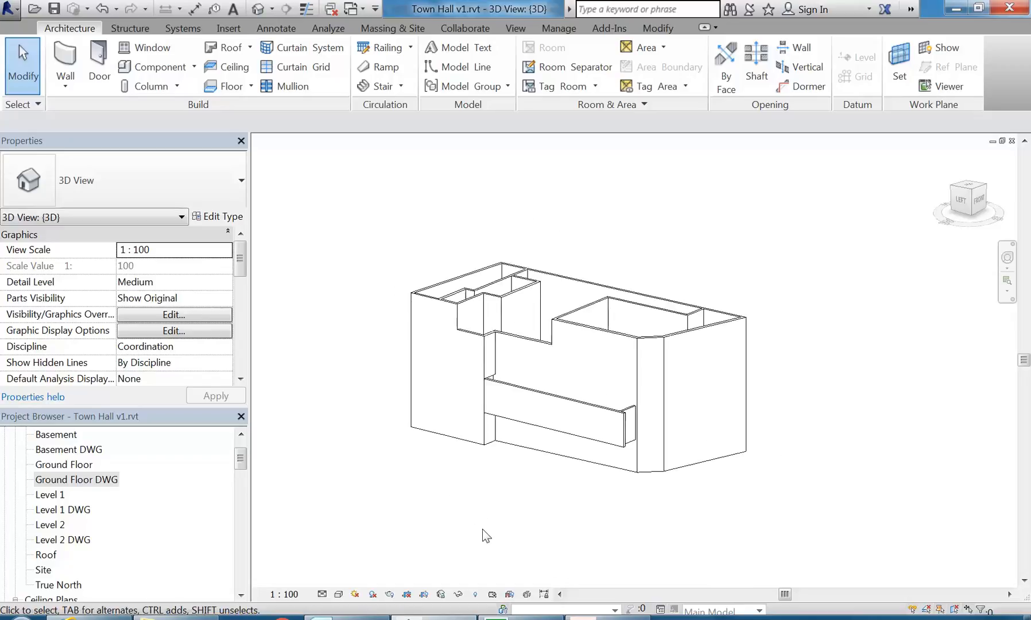
left_click(92, 480)
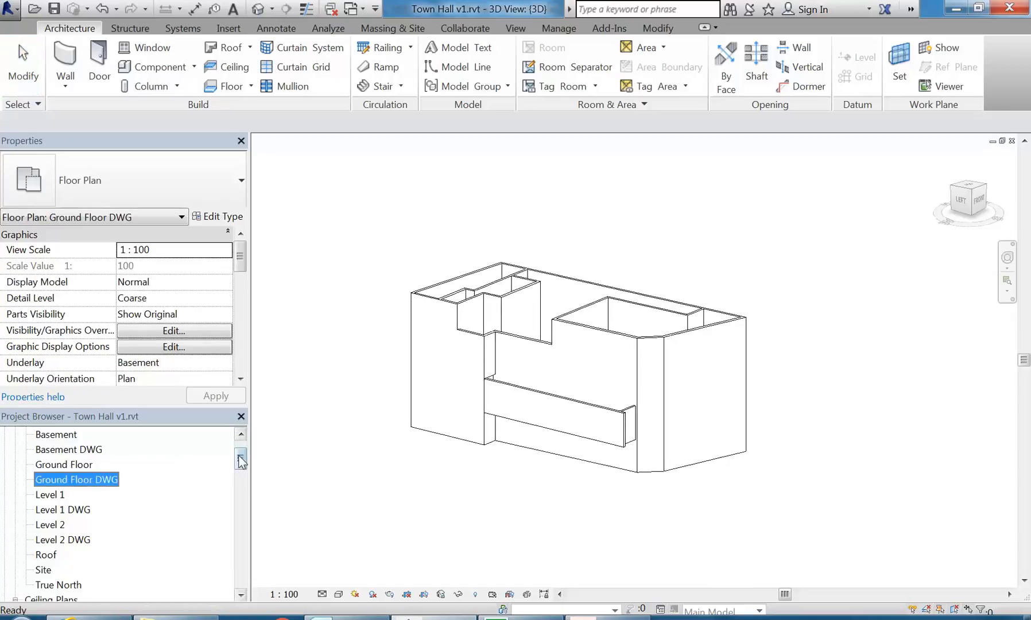
scroll(238, 448, "up", 1)
left_click(378, 482)
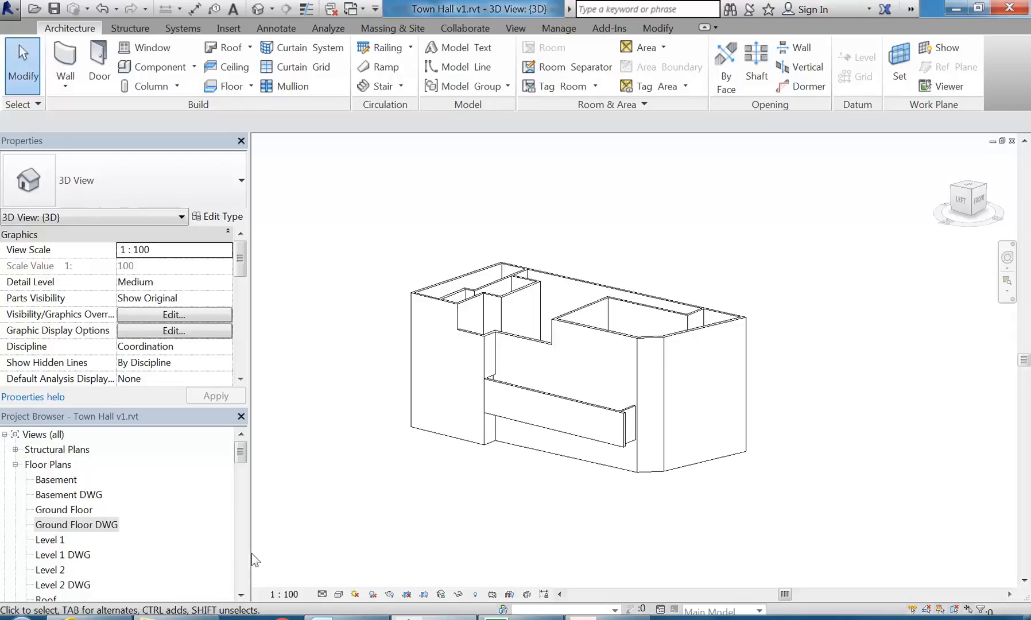
Switch back to Google Maps, leave Street View and bring the hotel and its rear lane into the aerial view
left_click(89, 619)
left_click_drag(427, 420, 746, 280)
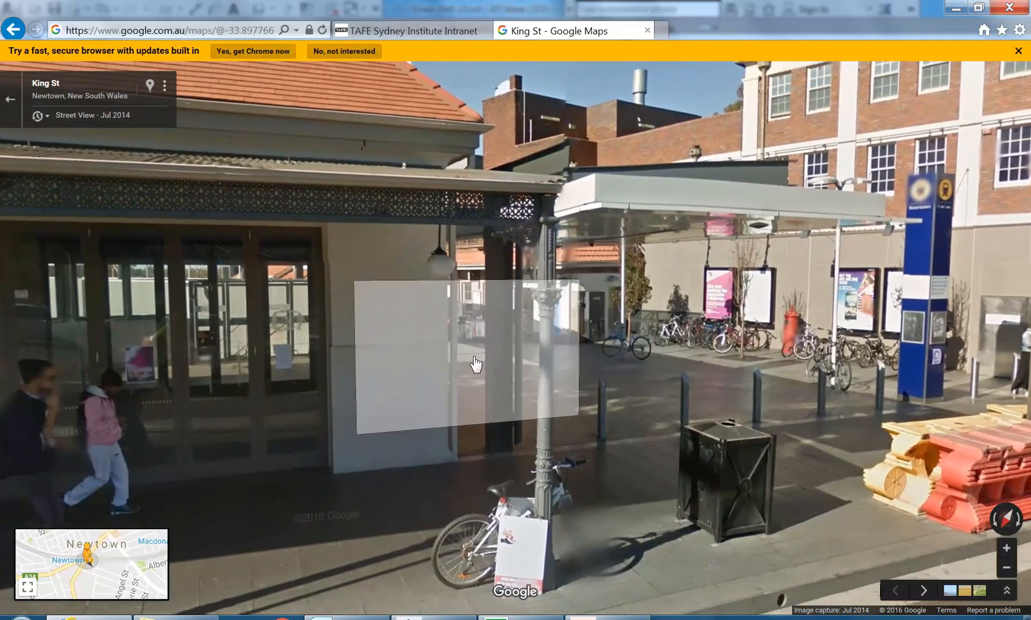
left_click(569, 377)
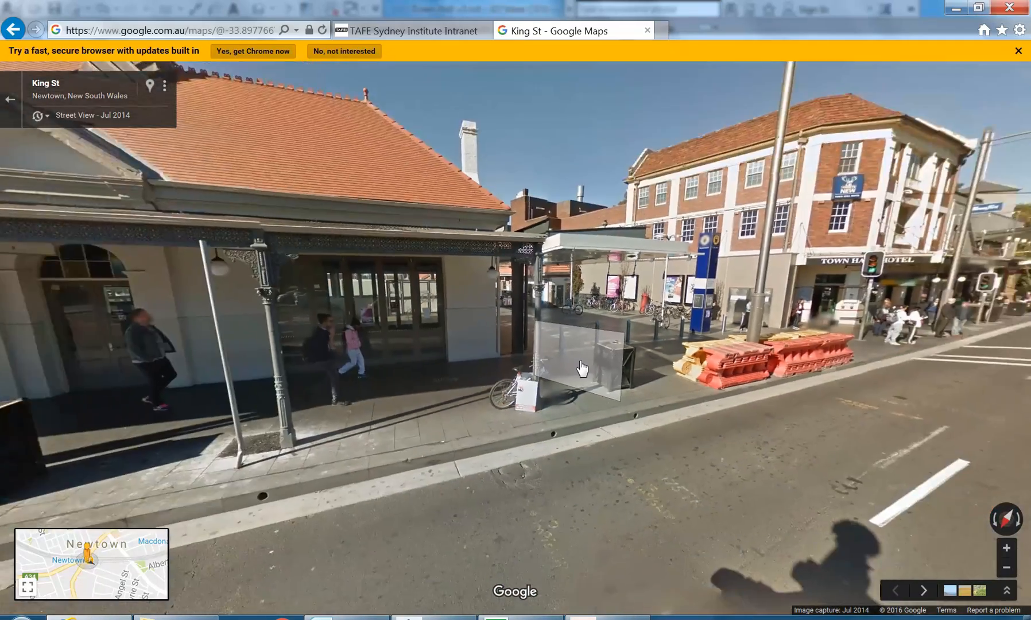
scroll(582, 370, "down", 3)
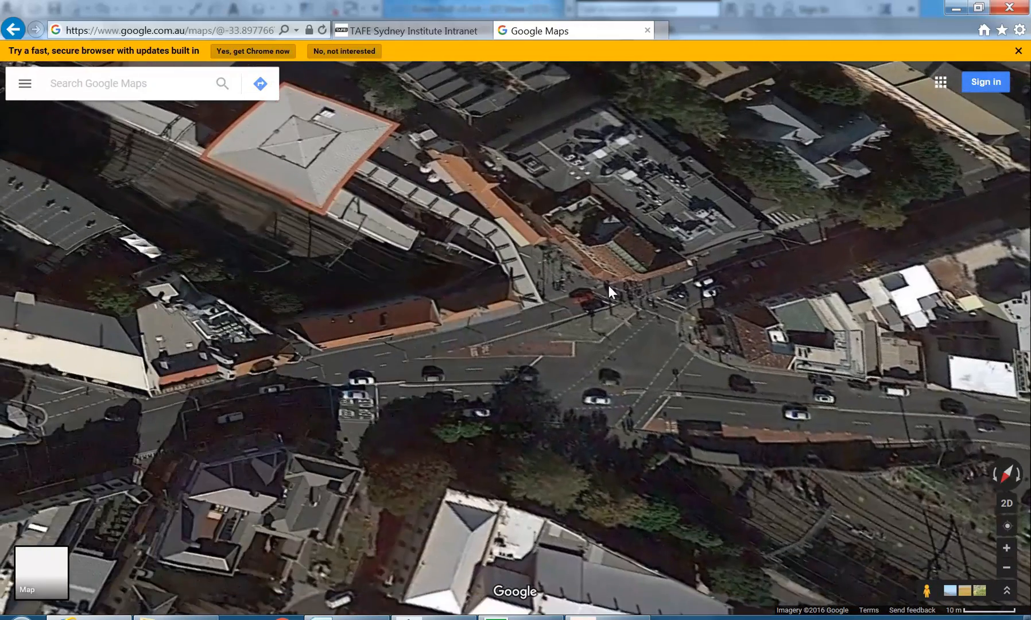
left_click_drag(531, 333, 596, 467)
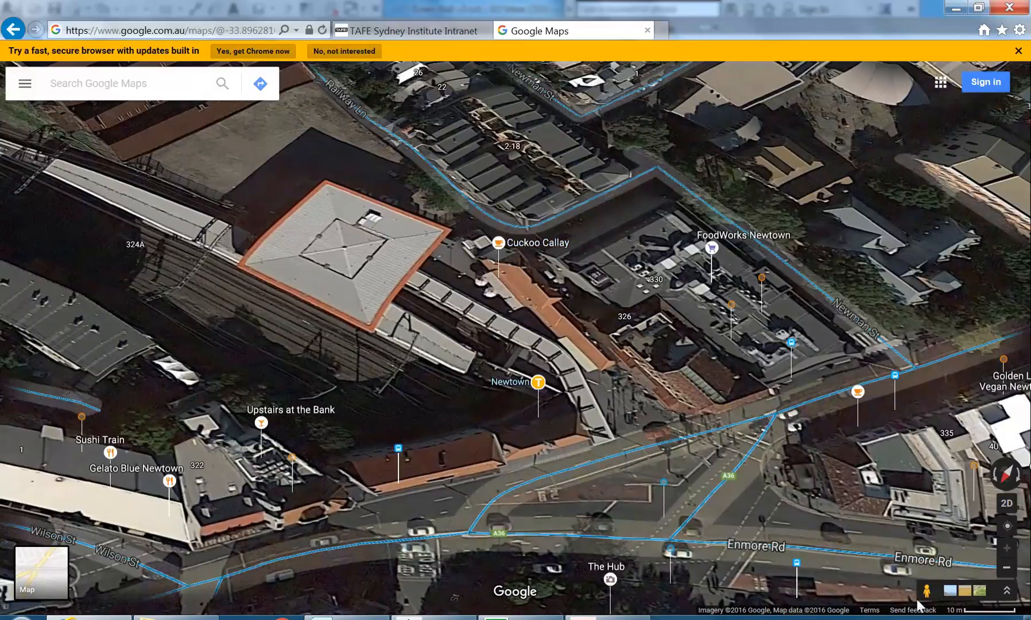
Enter Street View on Railway Ln and move along the lane until facing the rear of the hotel
left_click_drag(927, 598, 517, 167)
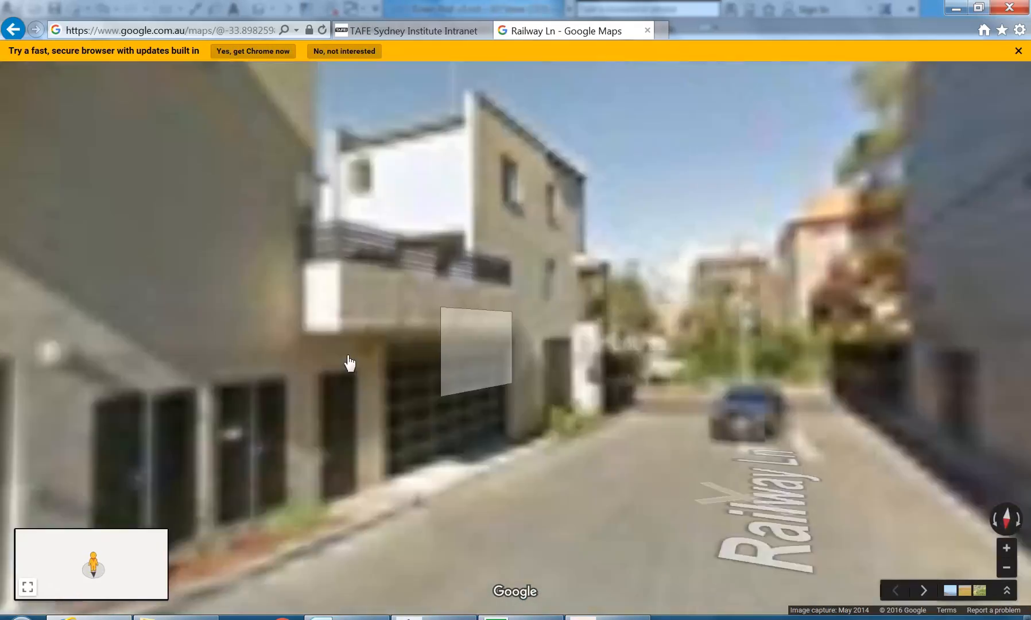
left_click_drag(861, 347, 155, 338)
left_click_drag(678, 331, 197, 307)
left_click_drag(494, 321, 210, 314)
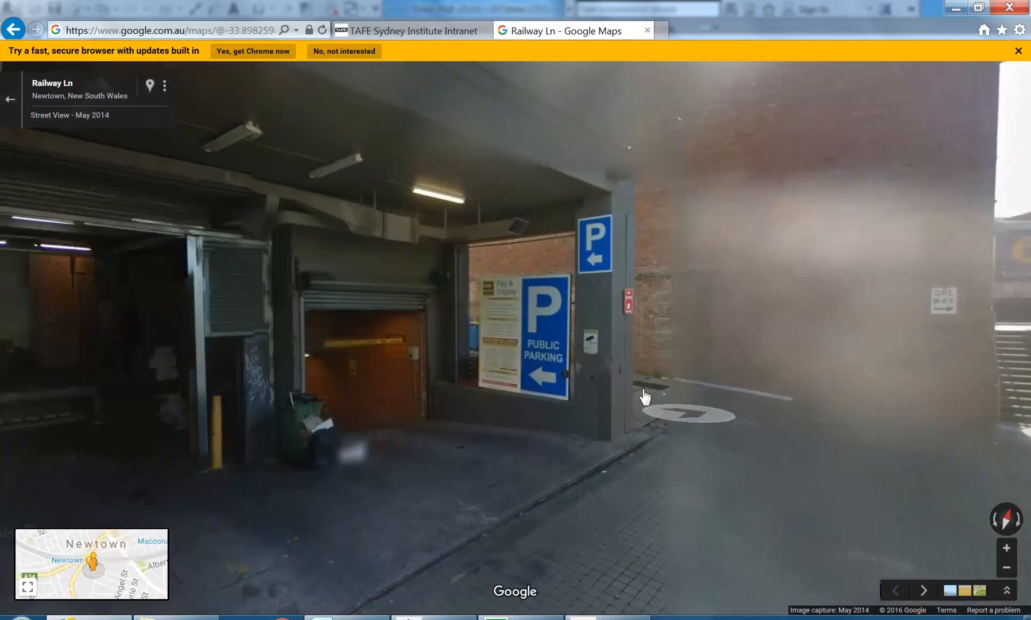
left_click(711, 437)
left_click(562, 414)
left_click_drag(274, 392, 712, 409)
Examine the hotel's rear facade, its upper storeys and the adjoining brick wall from Railway Ln in Street View
scroll(453, 206, "up", 4)
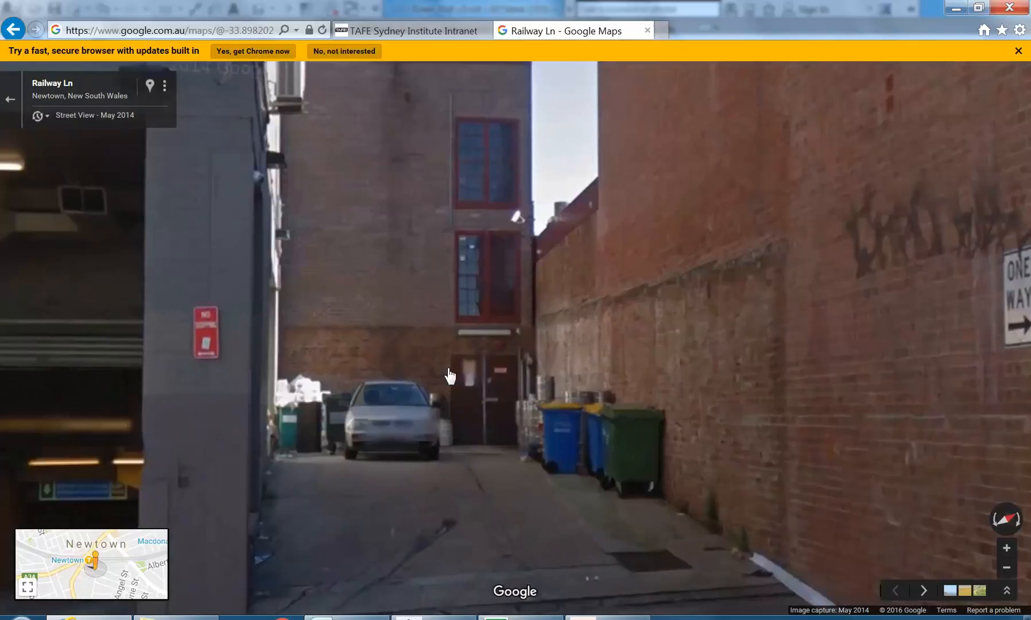
left_click_drag(449, 376, 431, 552)
left_click_drag(431, 253, 444, 313)
left_click_drag(440, 391, 433, 342)
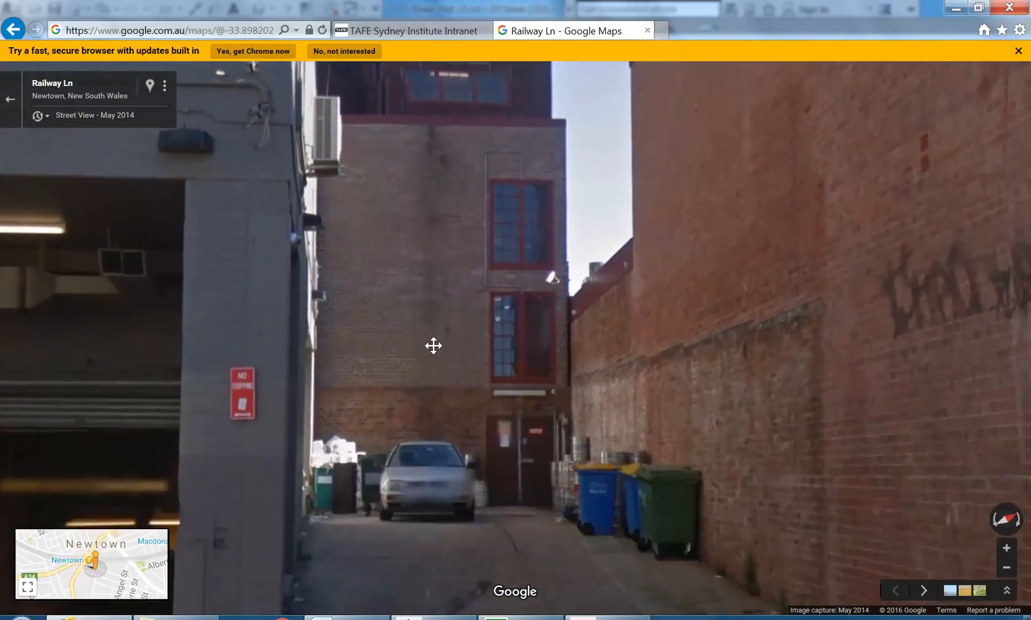
left_click(554, 513)
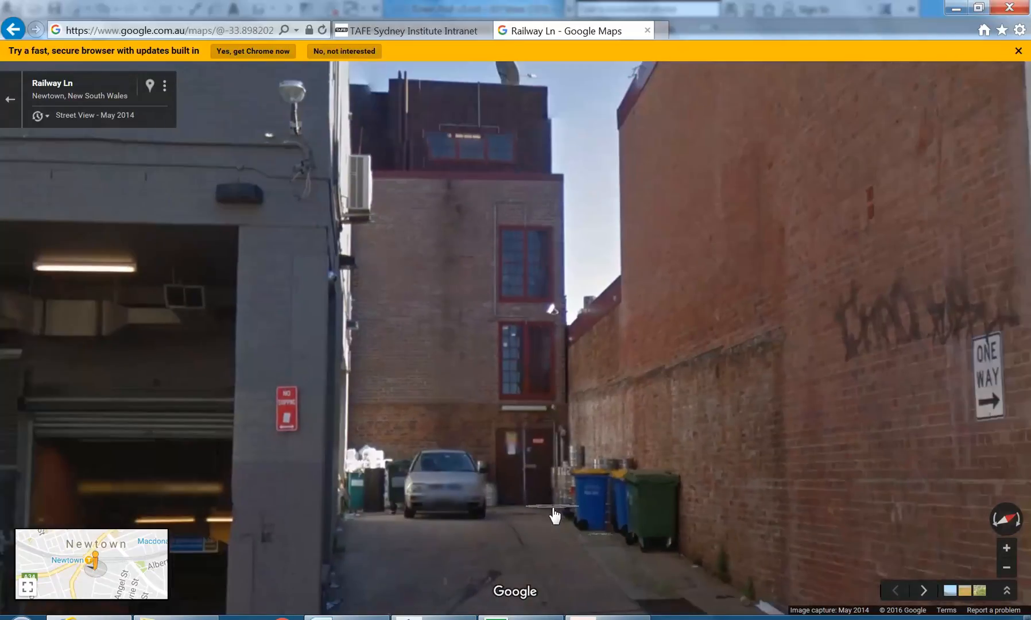
left_click_drag(541, 523, 443, 462)
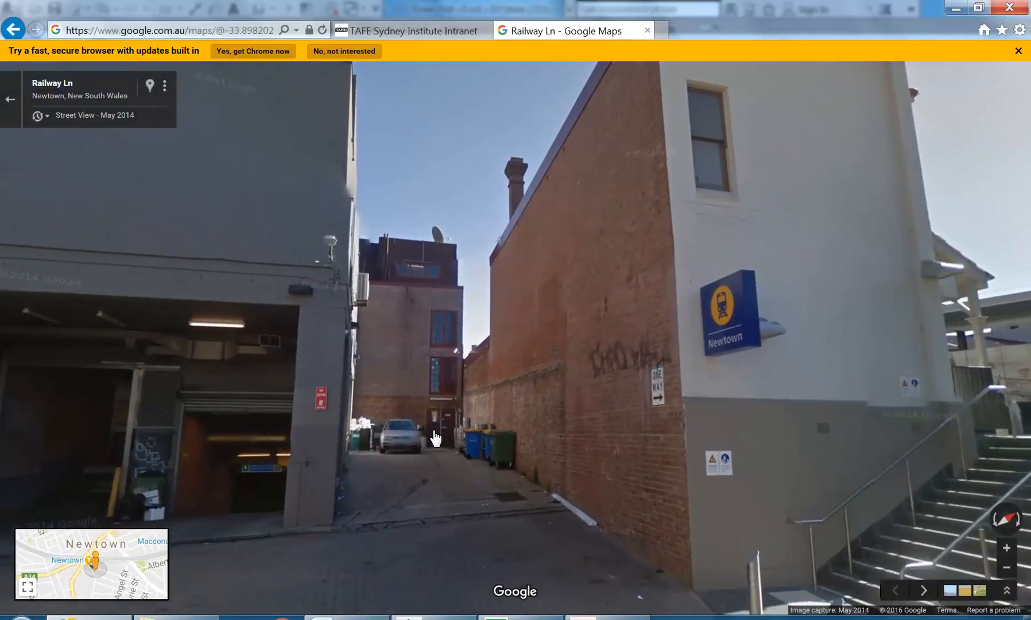
Examine the brick wall alongside the rear lane and the hotel's rear door and windows from Railway Ln in Street View
scroll(380, 428, "up", 3)
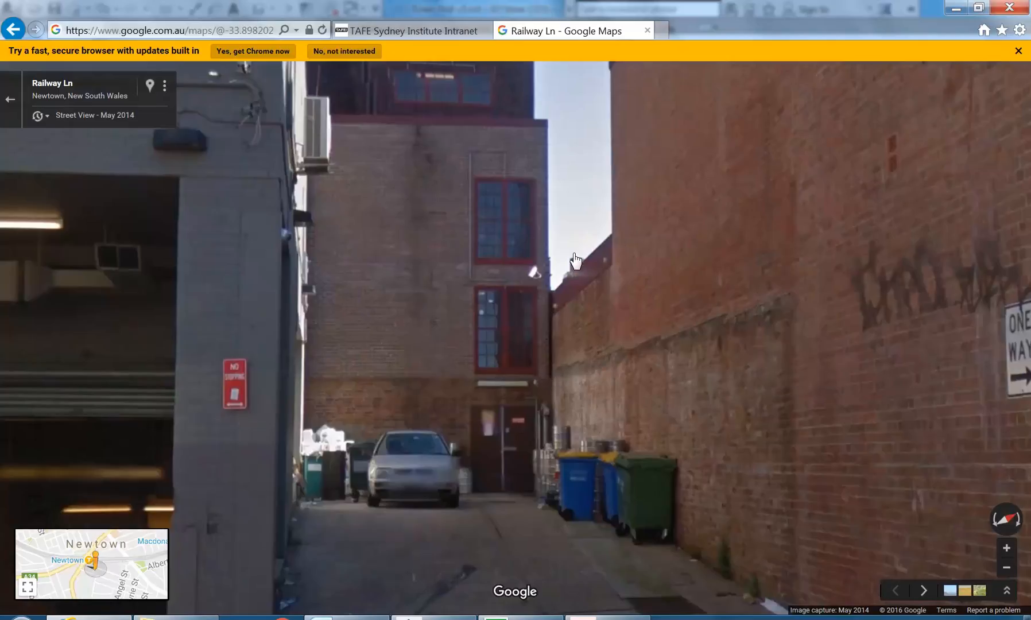
left_click_drag(618, 329, 472, 472)
left_click(472, 472)
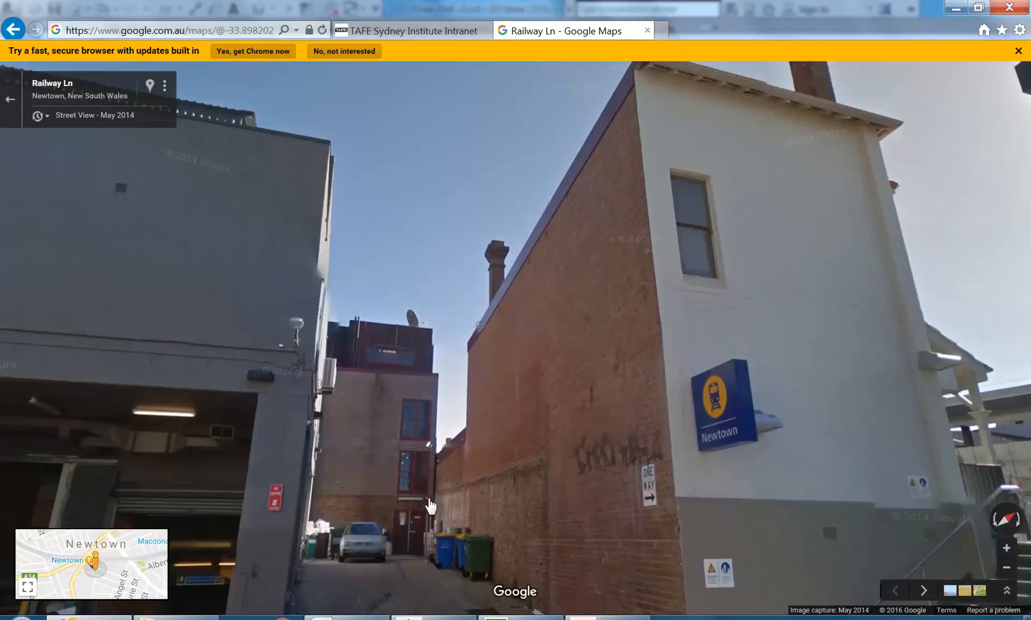
left_click(447, 510)
mouse_move(487, 472)
left_mouse_down()
mouse_move(505, 463)
mouse_move(480, 456)
left_mouse_up()
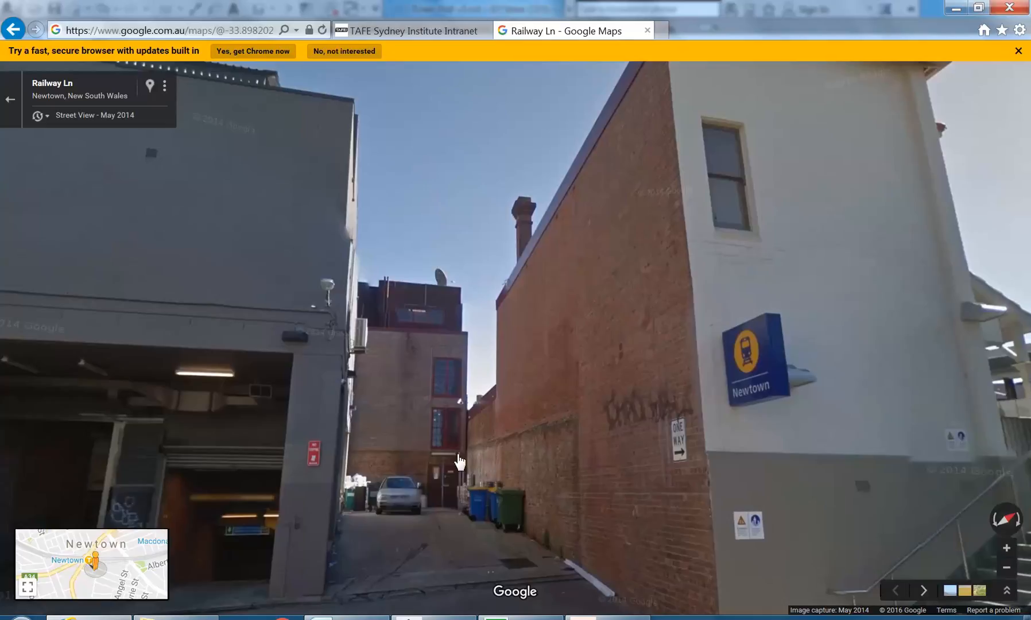
scroll(488, 467, "up", 3)
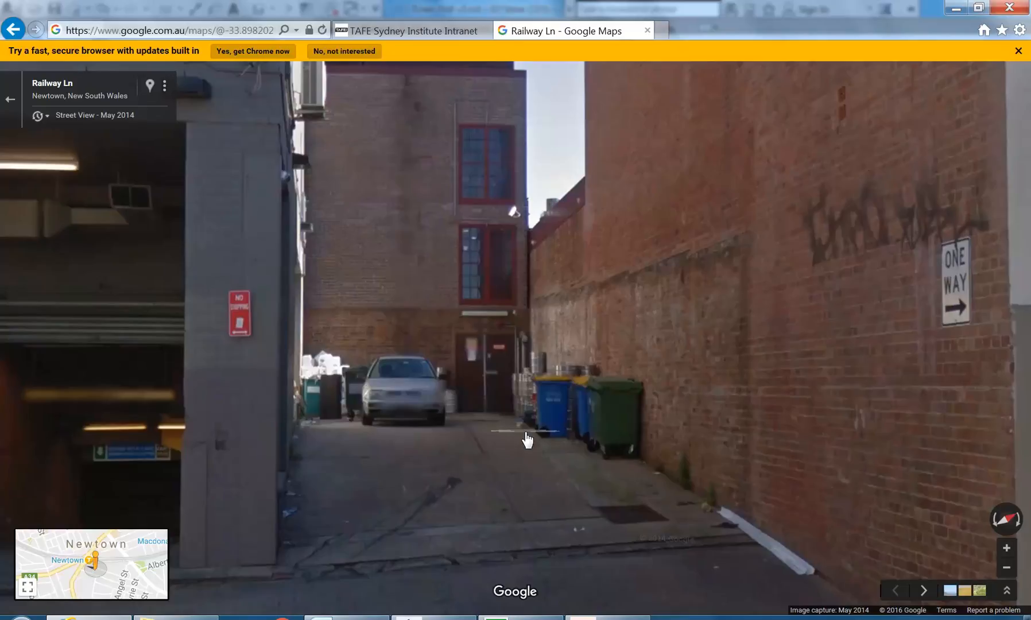
Switch back to Revit and open the Basement floor plan
left_click(425, 617)
middle_click_drag(481, 494, 494, 459)
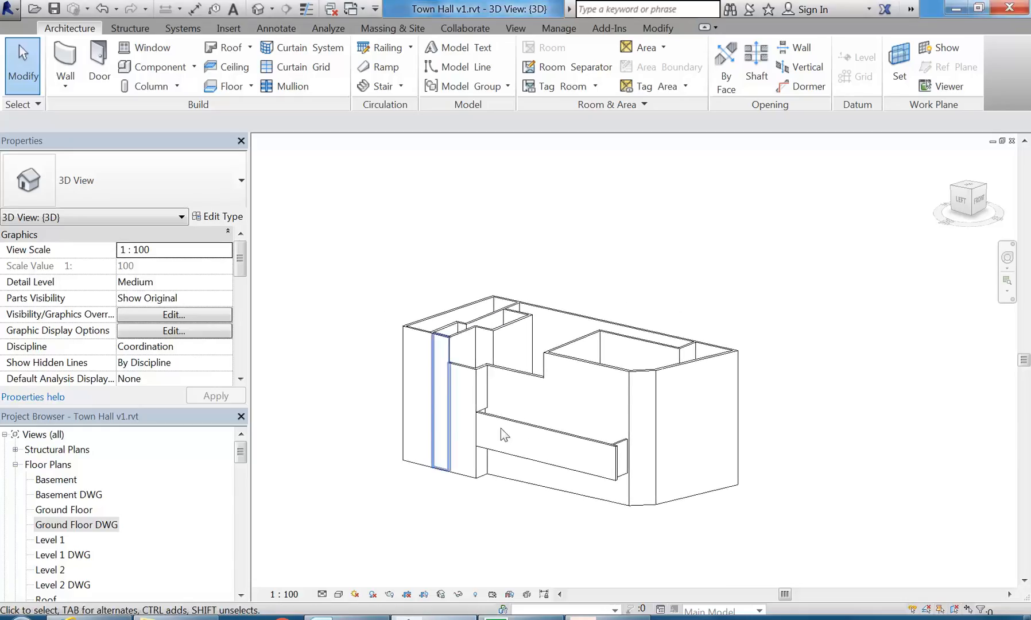
double_click(64, 509)
double_click(58, 480)
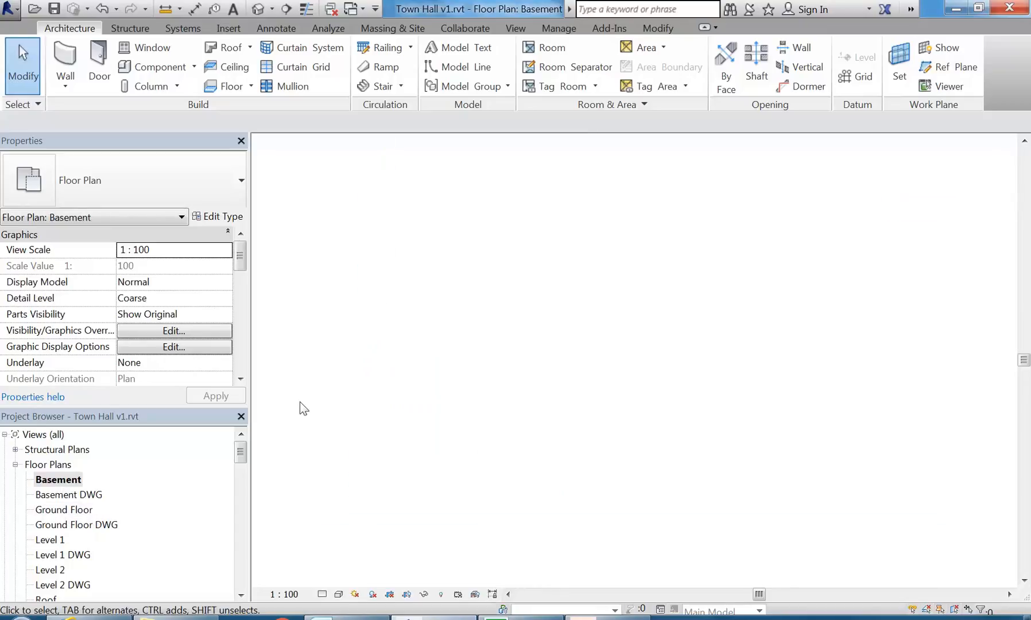
Examine the slanted boundary reference plane and the adjoining rear and side walls in the Basement plan
left_click(401, 428)
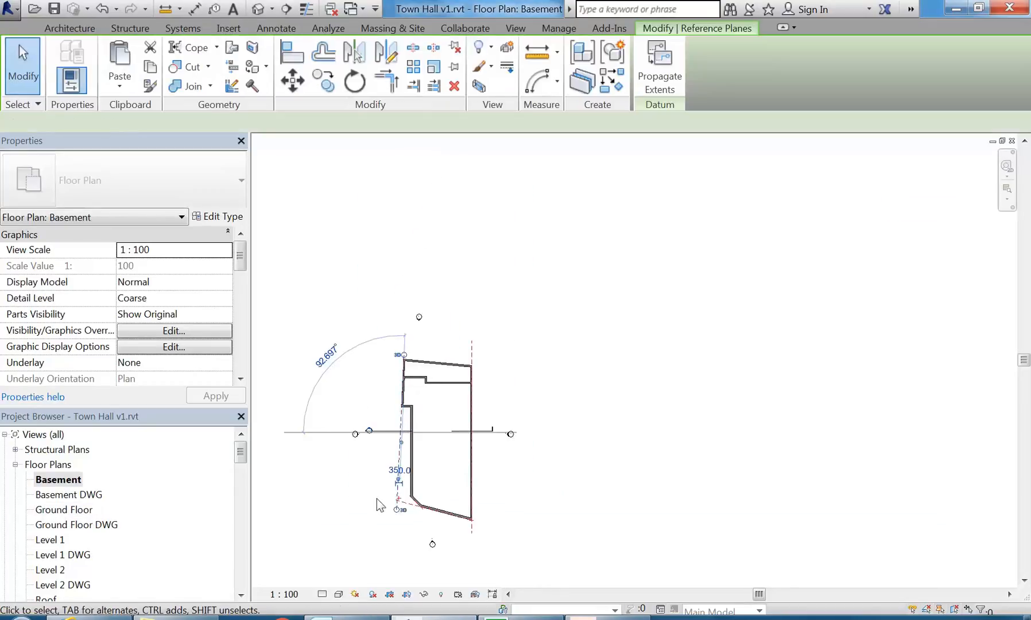
scroll(396, 397, "up", 5)
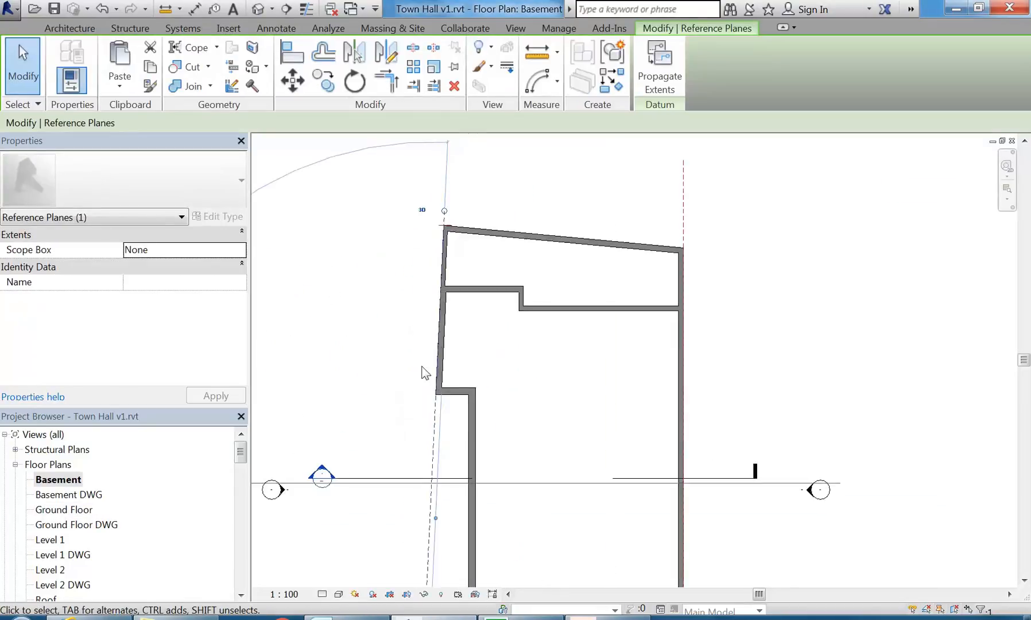
scroll(423, 369, "up", 2)
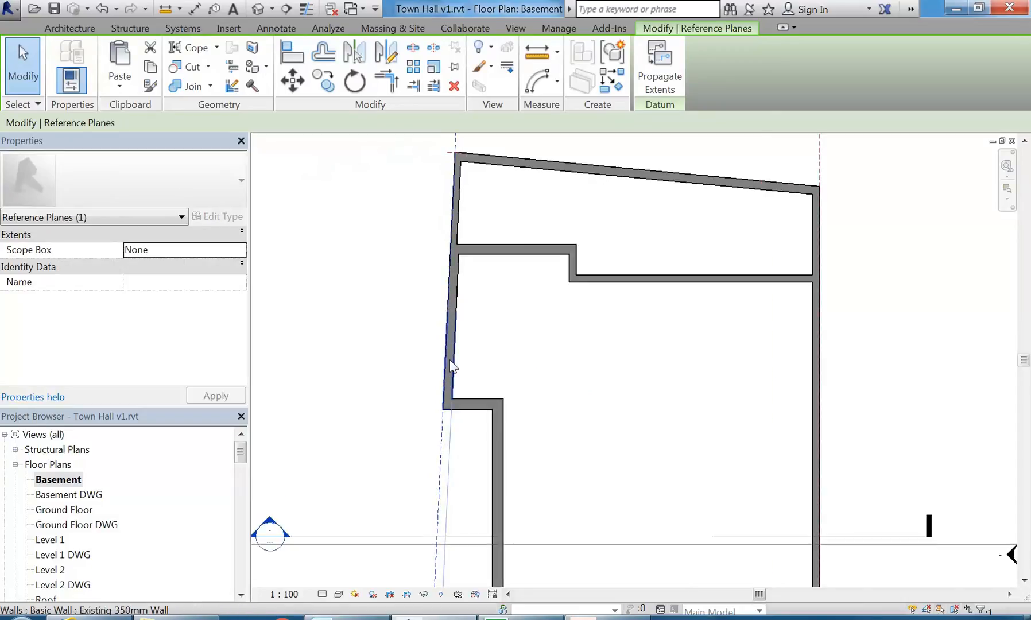
left_click(417, 405)
scroll(472, 382, "down", 5)
middle_click_drag(472, 382, 429, 391)
scroll(427, 280, "down", 1)
middle_click_drag(437, 289, 464, 317)
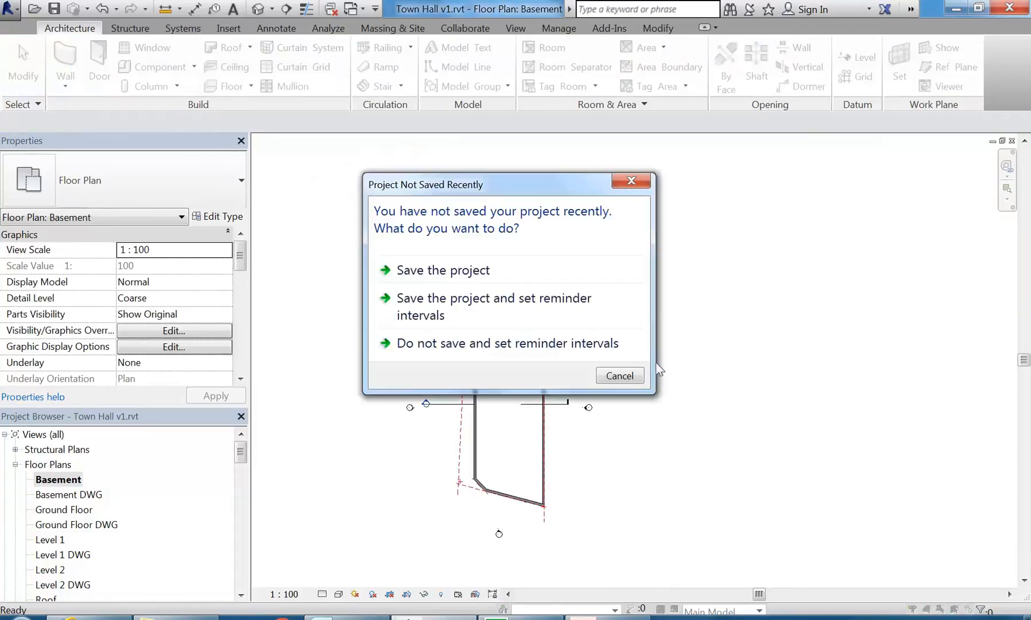
Dismiss the save reminder and draw an Existing 400mm Wall along the outer side of the slanted boundary reference plane, ending past the rear corner
left_click(625, 378)
left_click(174, 188)
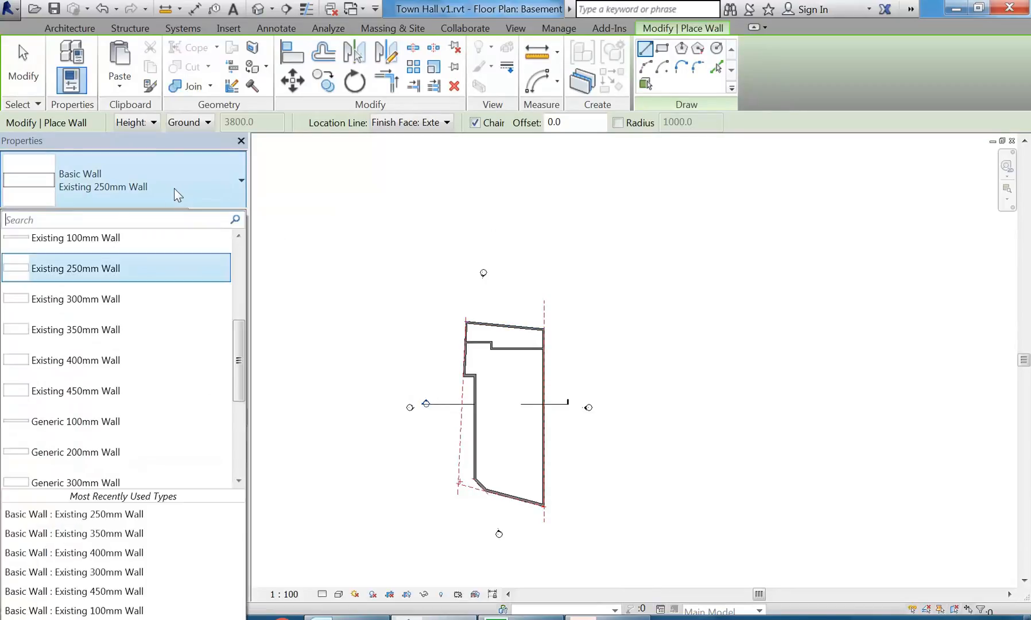
left_click(80, 361)
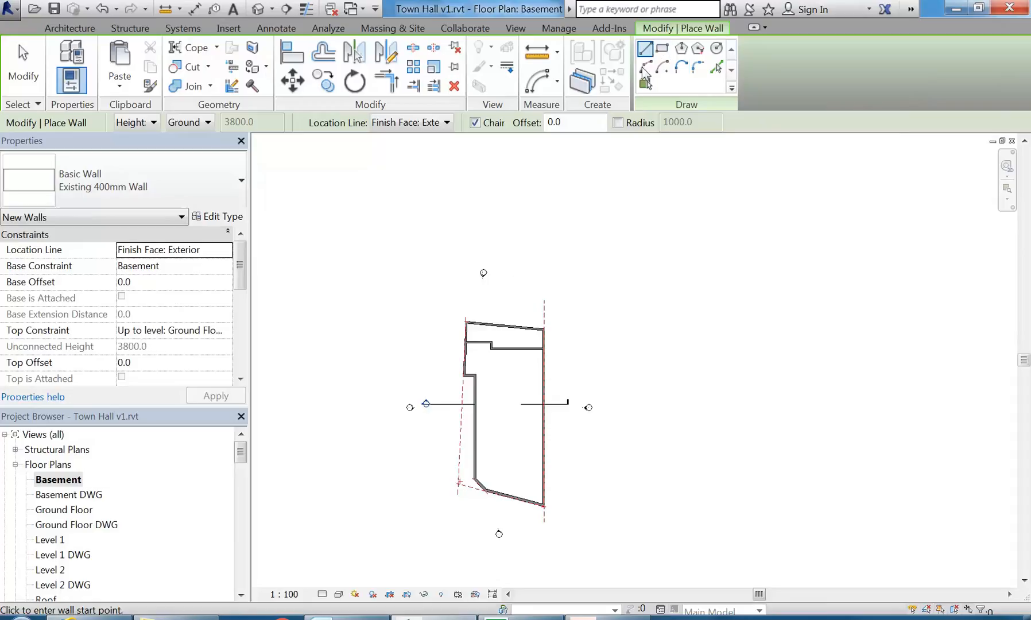
left_click(458, 495)
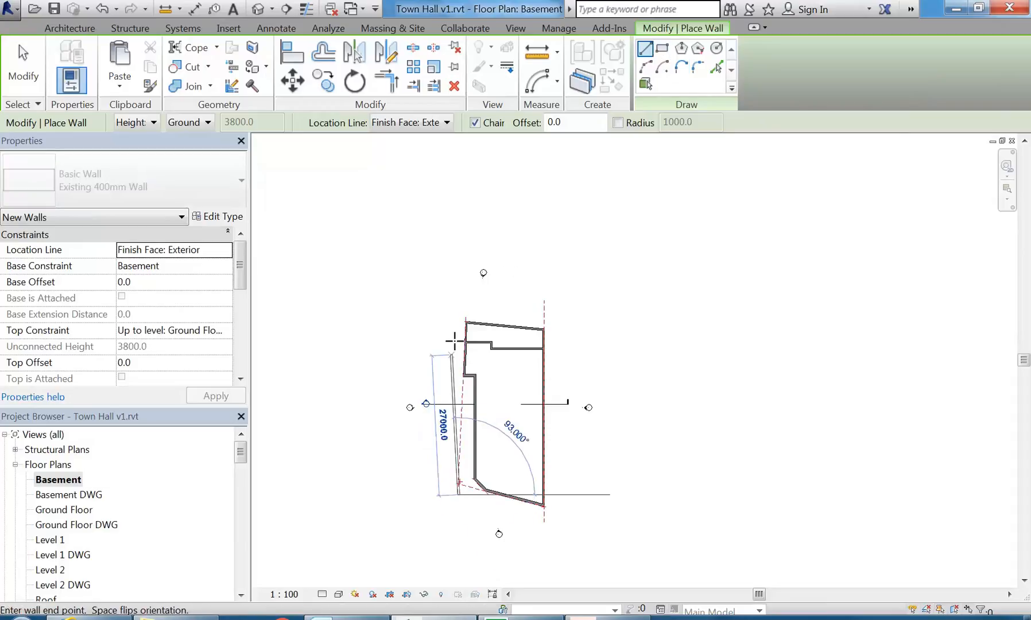
scroll(465, 318, "up", 4)
middle_click_drag(465, 317, 449, 271)
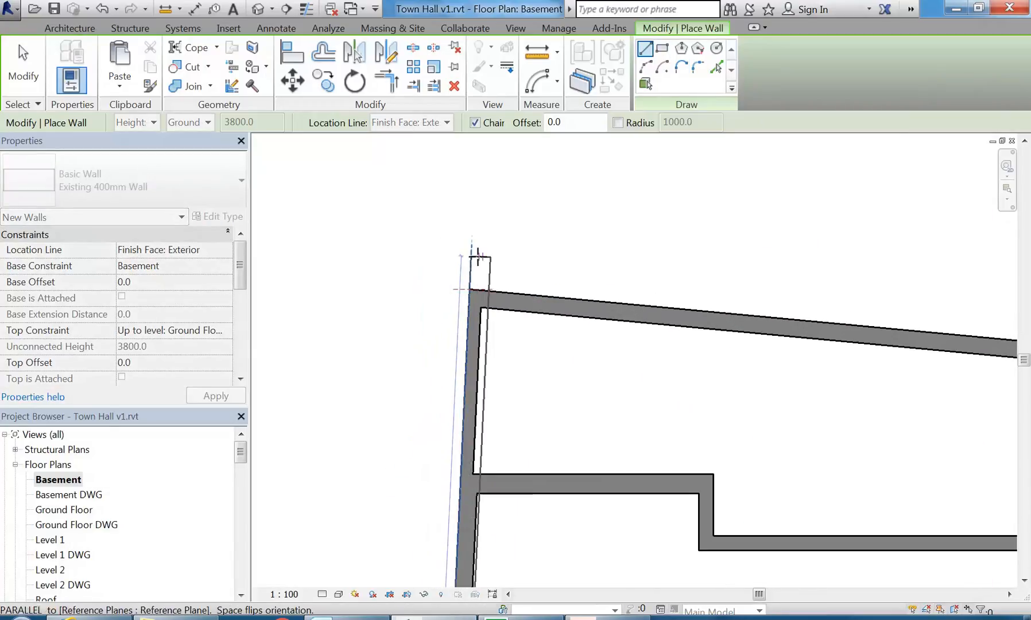
scroll(471, 247, "up", 4)
scroll(471, 246, "up", 2)
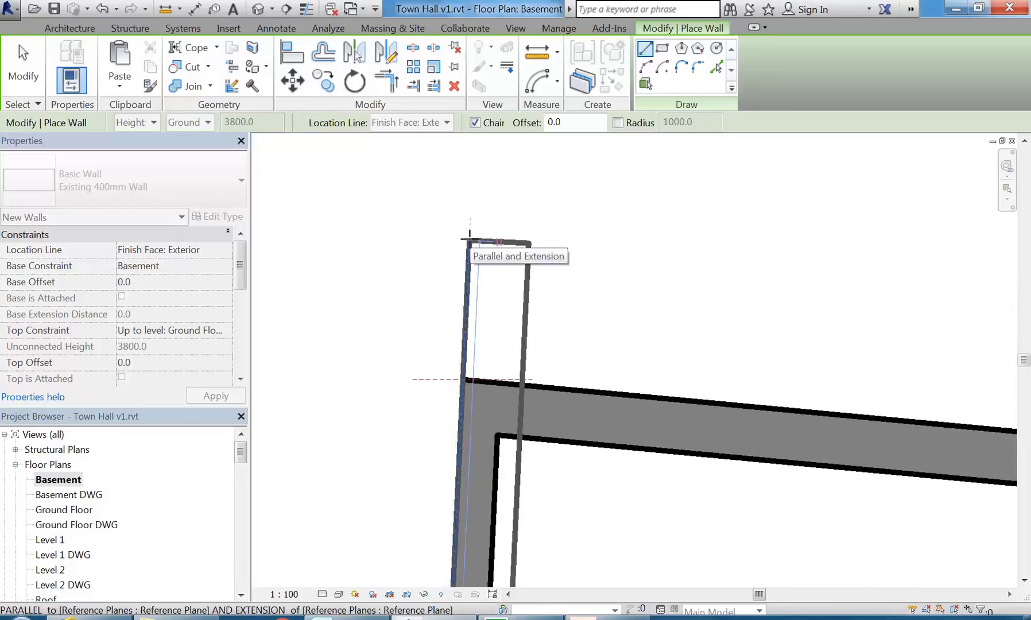
key("space")
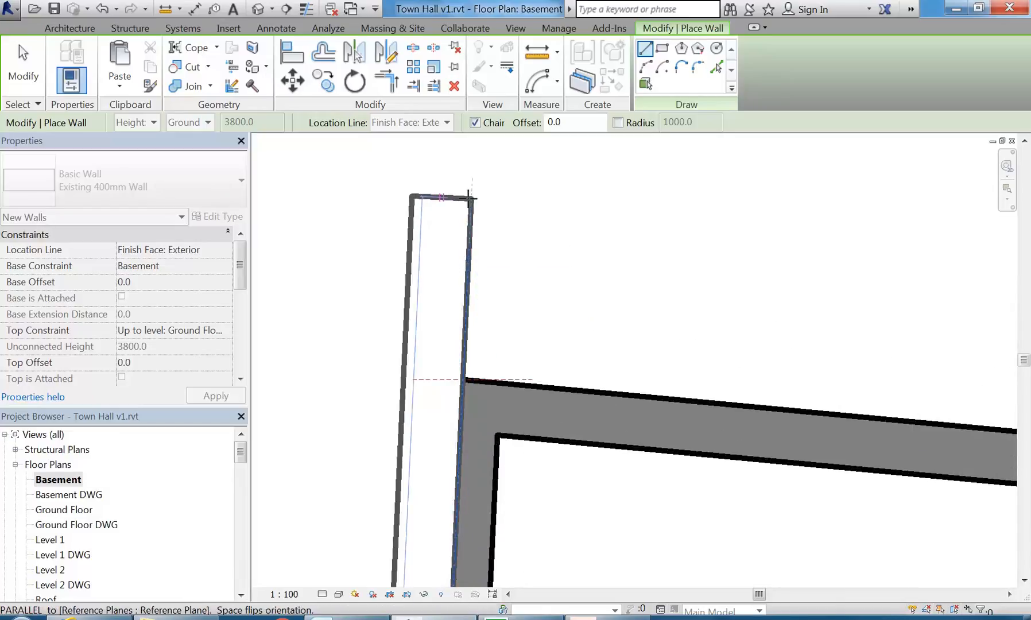
left_click(469, 199)
scroll(471, 227, "down", 4)
key("Escape")
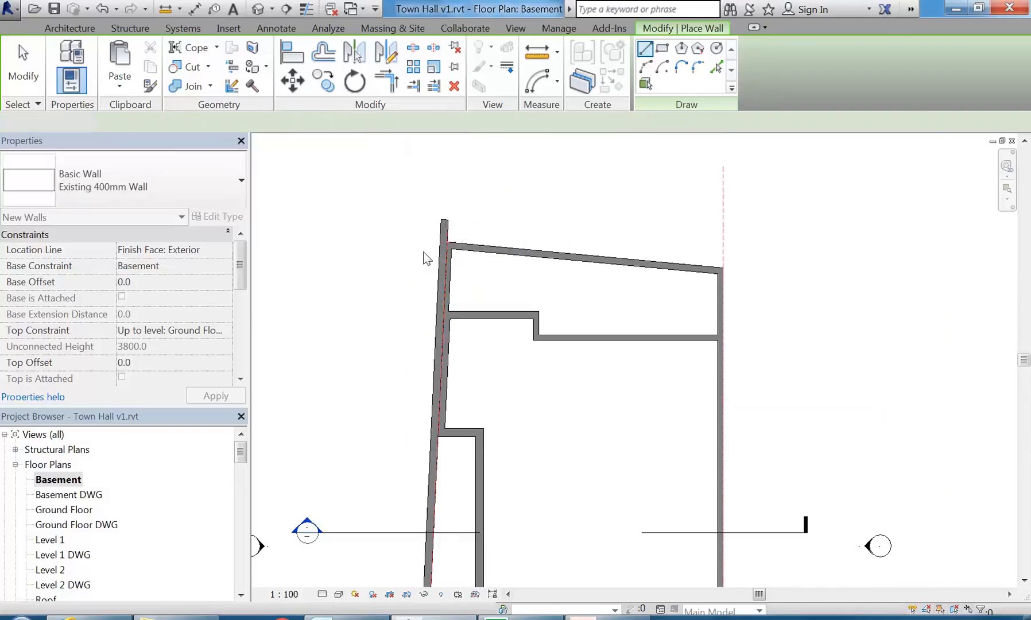
key("Escape")
Draw a horizontal reference plane well beyond the rear wall, crossing the line of the new boundary wall
scroll(429, 356, "down", 4)
middle_click_drag(425, 368, 380, 360)
scroll(405, 380, "up", 1)
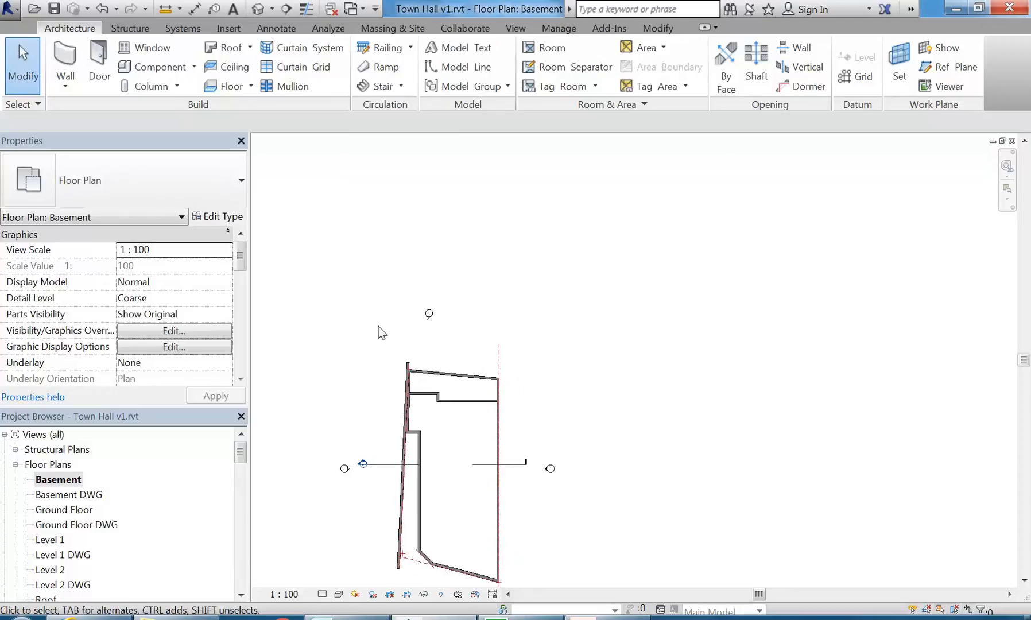
scroll(379, 332, "up", 1)
left_click(659, 28)
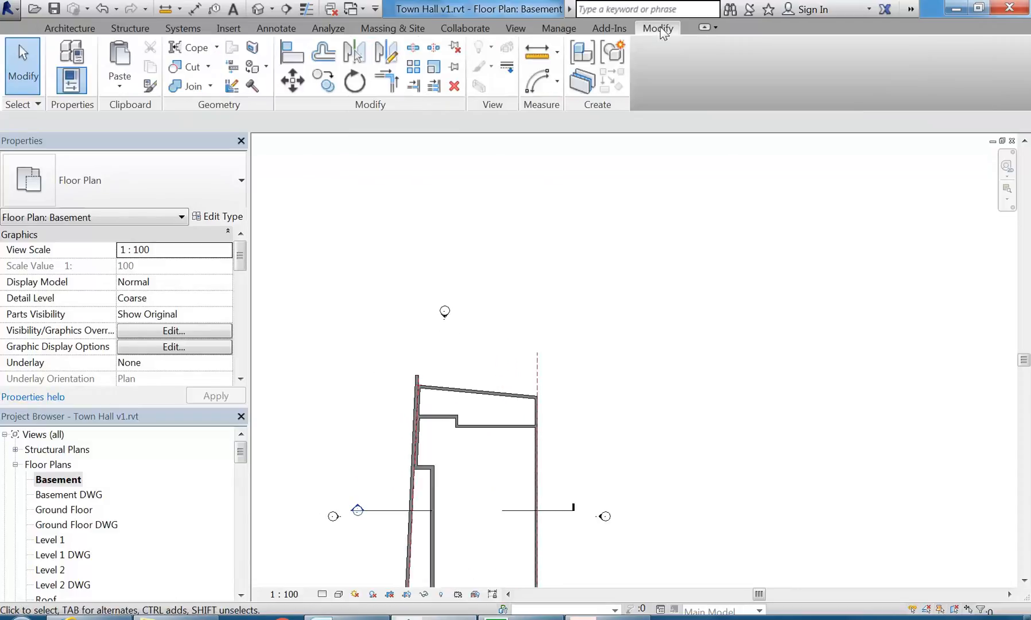
left_click(71, 27)
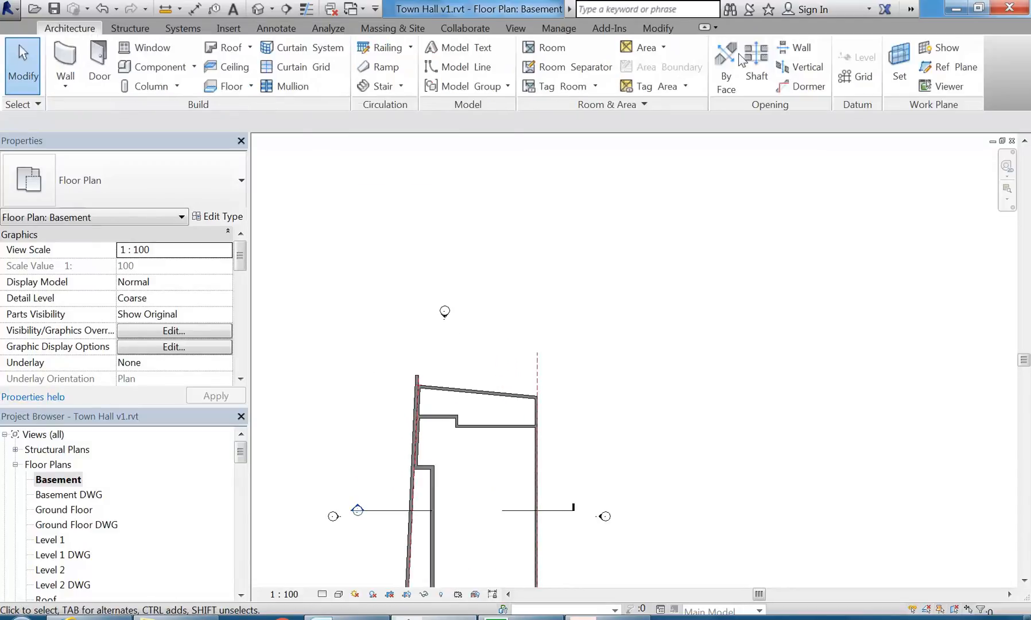
left_click(941, 69)
scroll(519, 304, "down", 2)
middle_click_drag(520, 323, 450, 315)
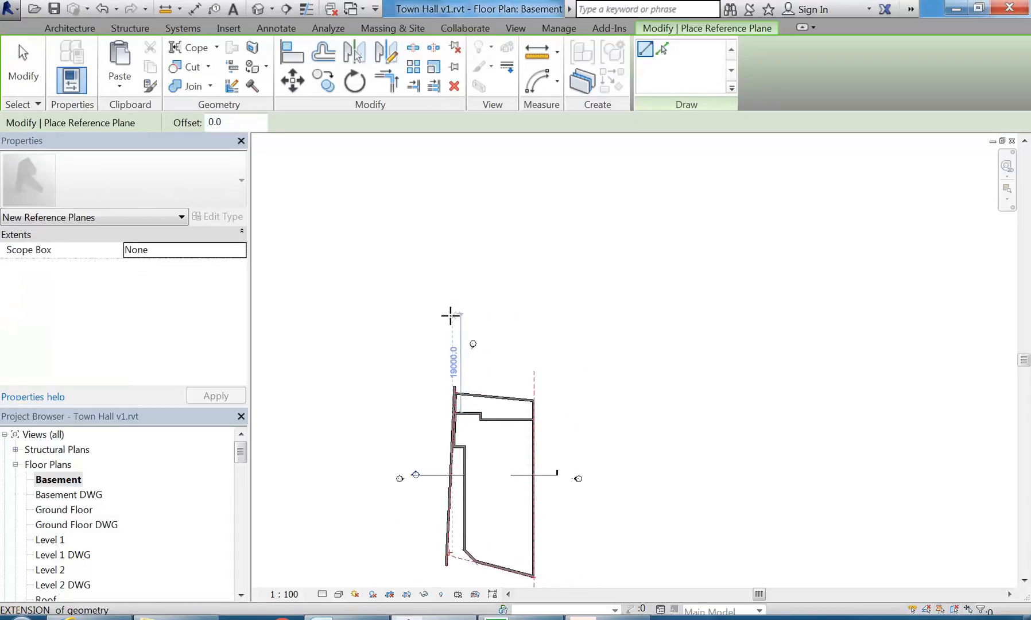
scroll(450, 315, "up", 1)
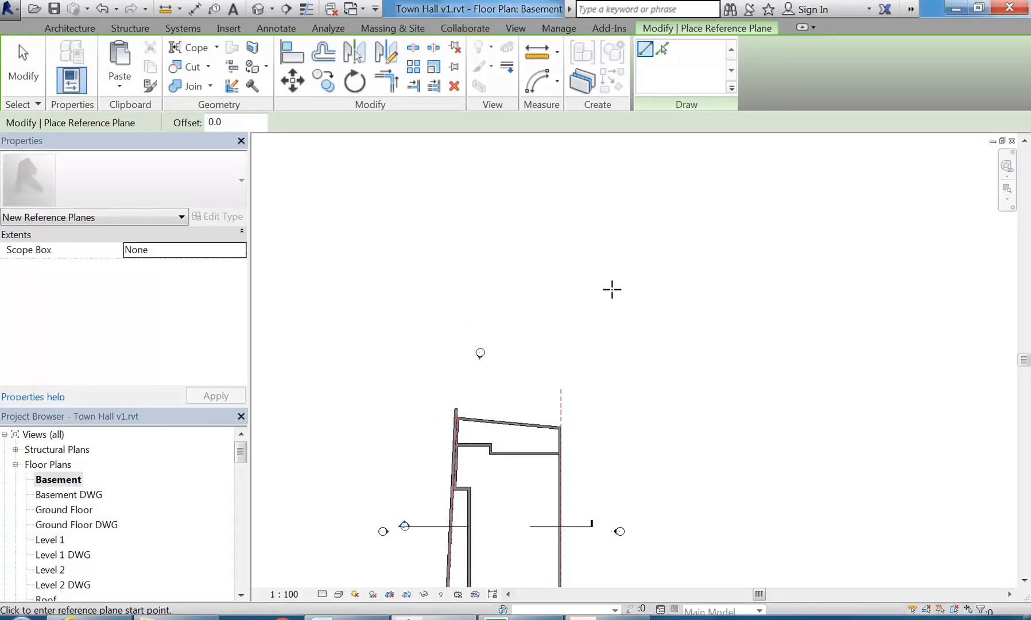
left_click(359, 265)
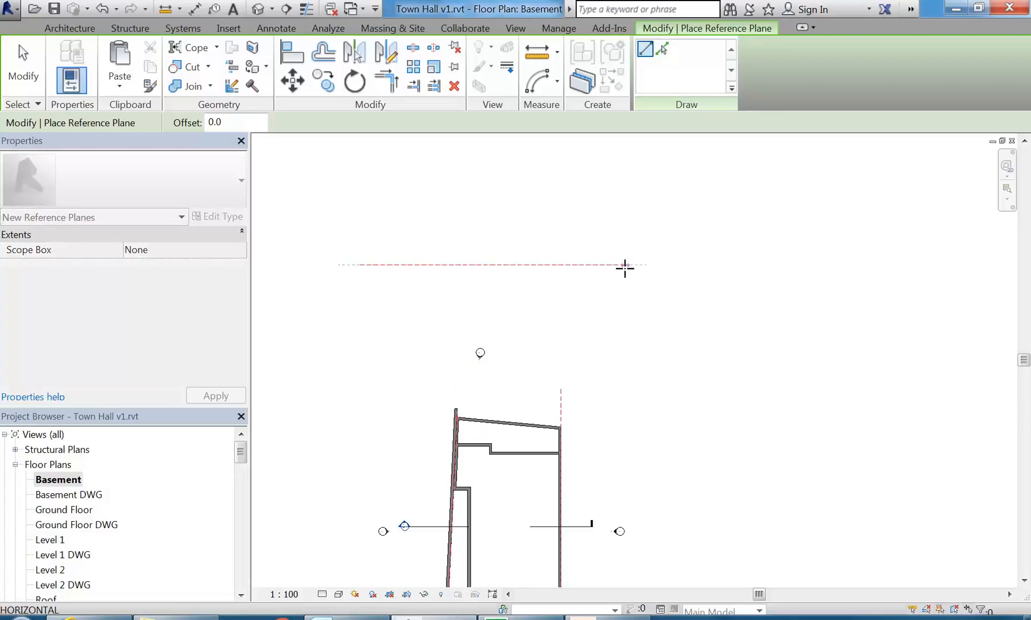
left_click(626, 265)
right_click(482, 218)
left_click(499, 226)
right_click(499, 226)
left_click(514, 234)
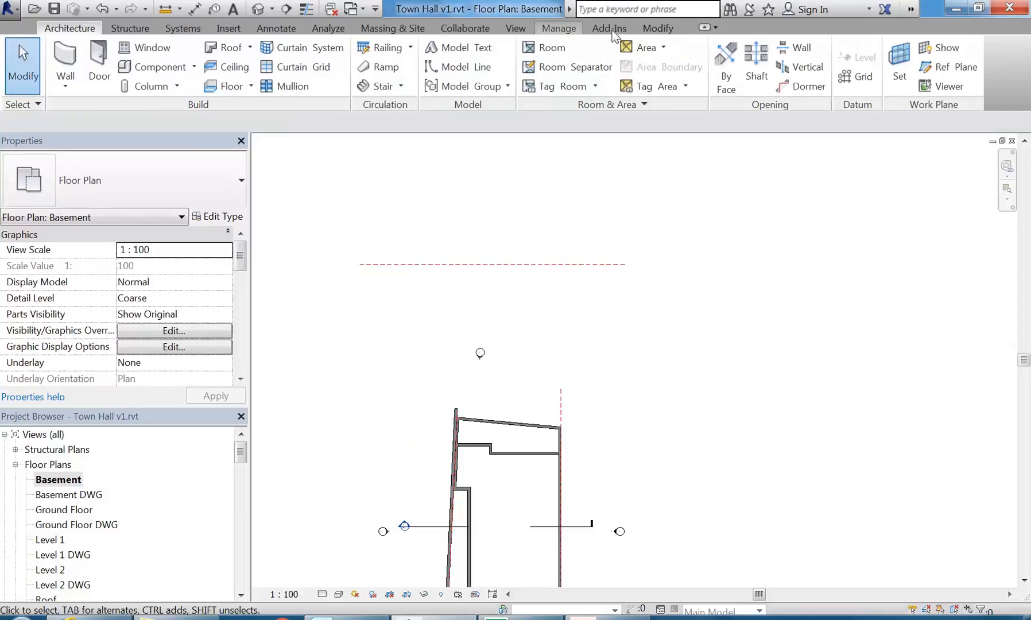
Extend the 400 mm boundary wall to the new horizontal reference plane with Trim/Extend Single Element
left_click(566, 28)
left_click(658, 28)
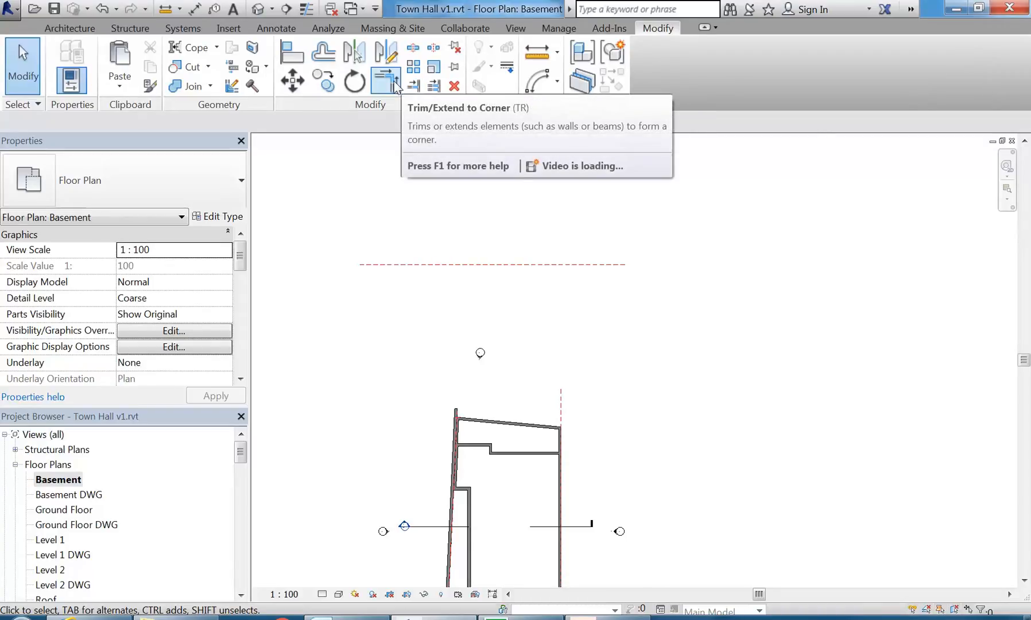
left_click(413, 85)
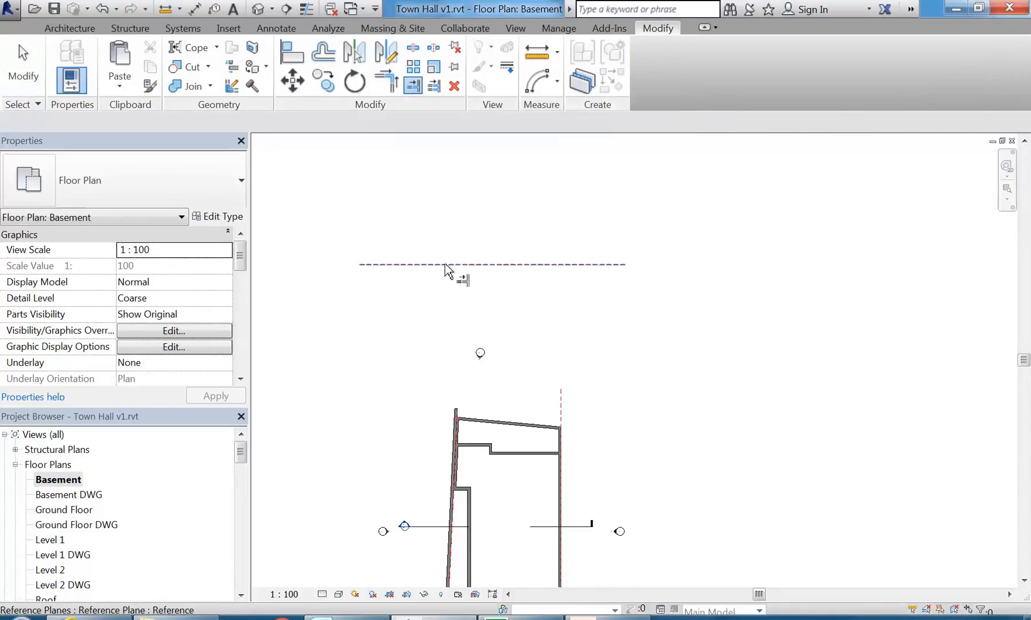
left_click(446, 265)
left_click(456, 415)
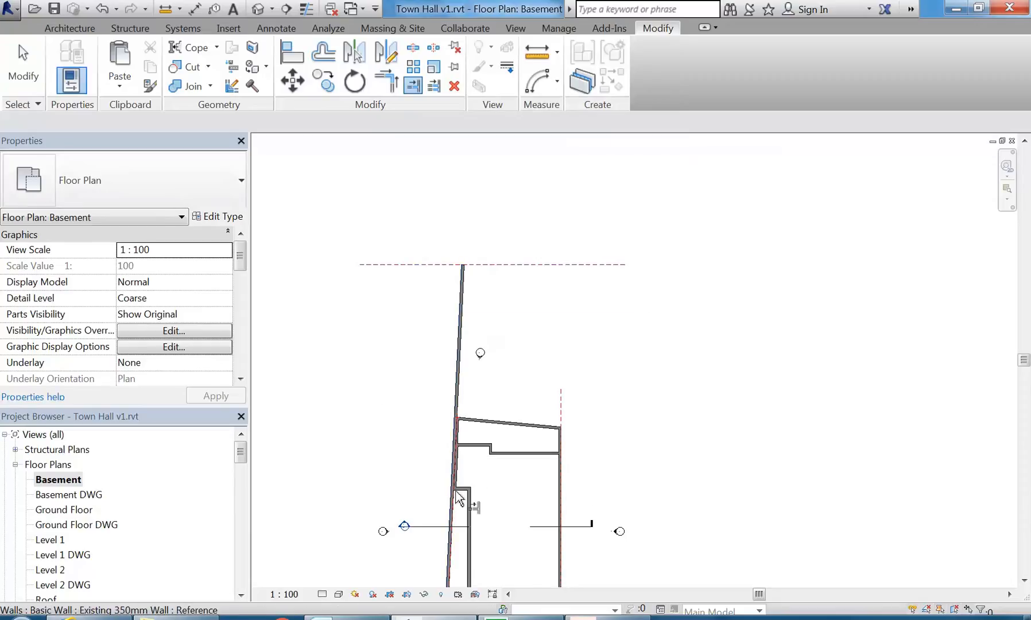
middle_click_drag(395, 362, 383, 275)
scroll(378, 274, "down", 1)
right_click(375, 274)
left_click(386, 280)
right_click(388, 280)
left_click(408, 288)
Examine the extended boundary wall against the building in the 3D view and the Basement plan
left_click(258, 9)
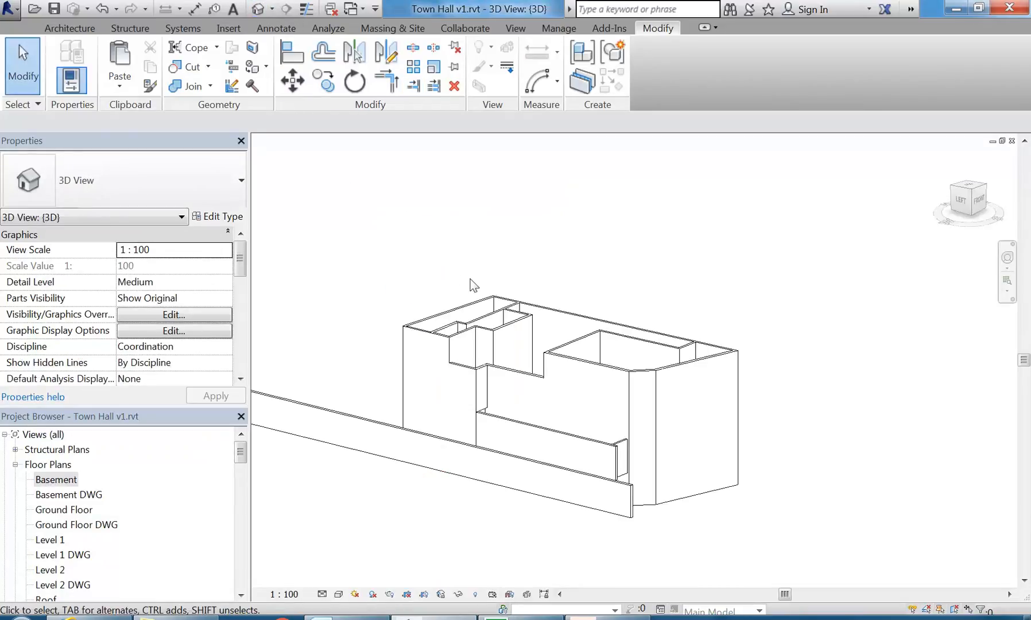
middle_click_drag(546, 319, 546, 431, "shift")
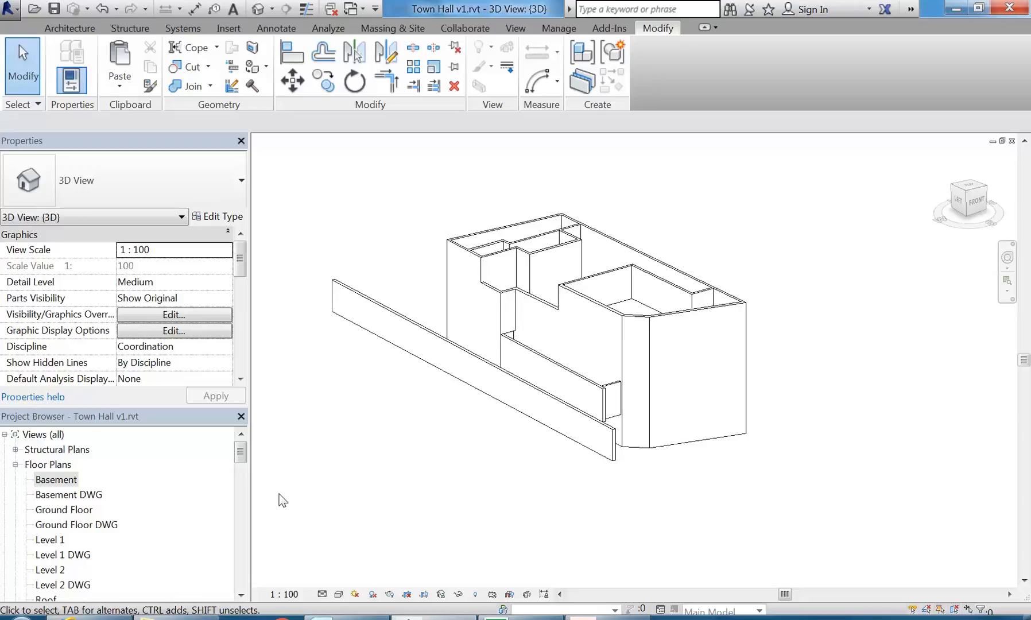
double_click(57, 484)
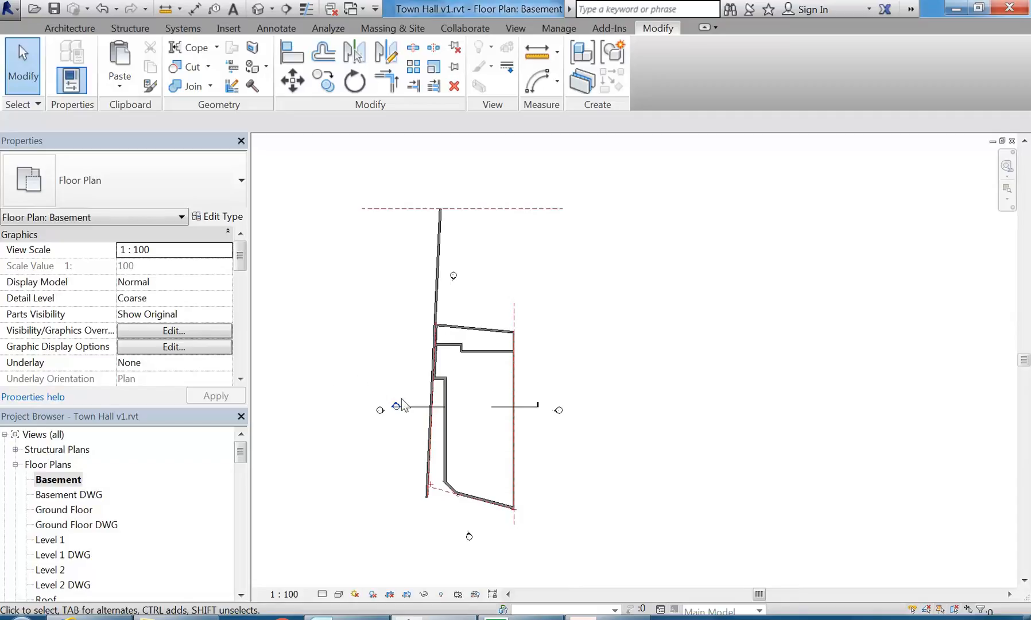
scroll(434, 412, "up", 3)
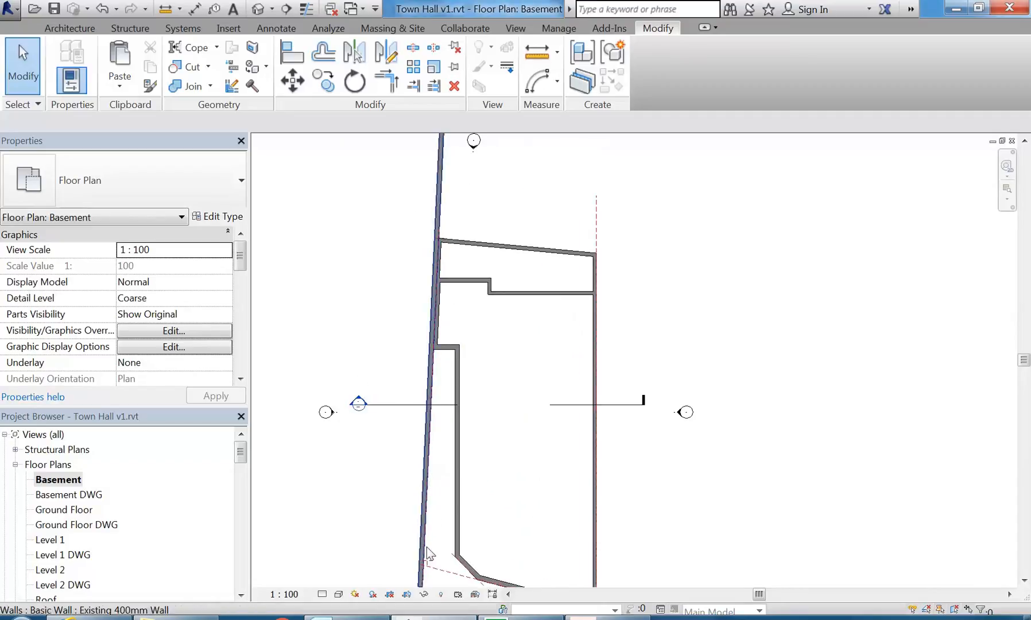
Open the Ground Floor plan, return to the 3D view and inspect the low 350 mm side wall beside the boundary wall
left_click(72, 514)
double_click(64, 511)
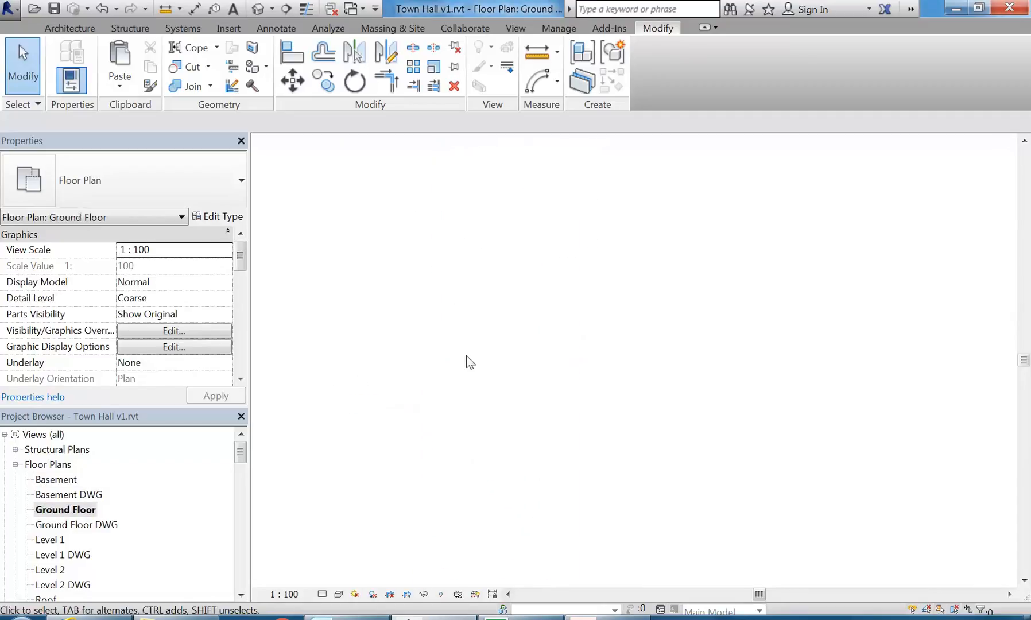
left_click(262, 9)
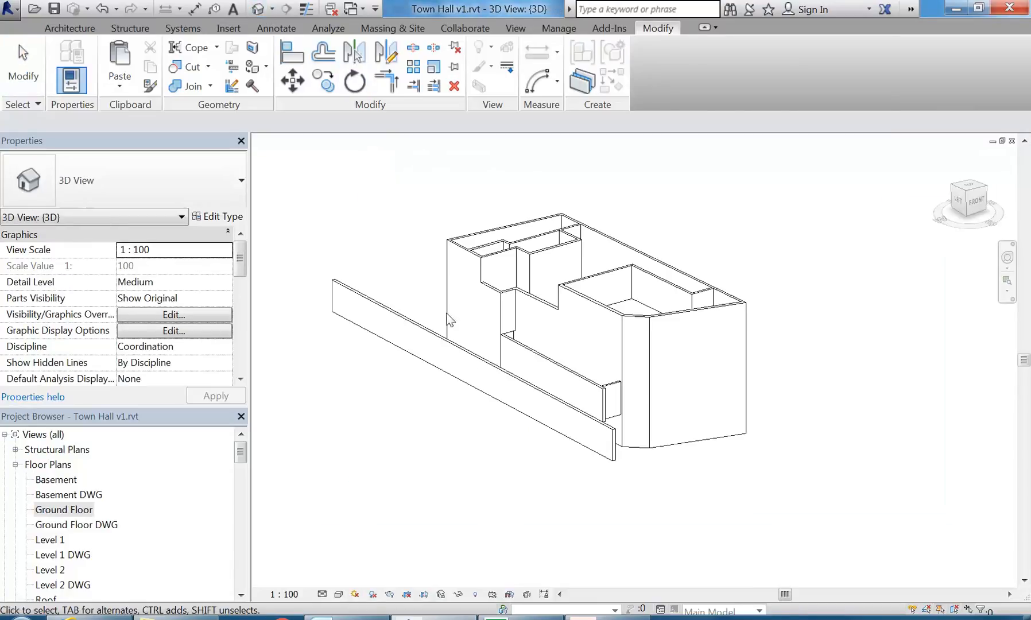
scroll(593, 386, "up", 3)
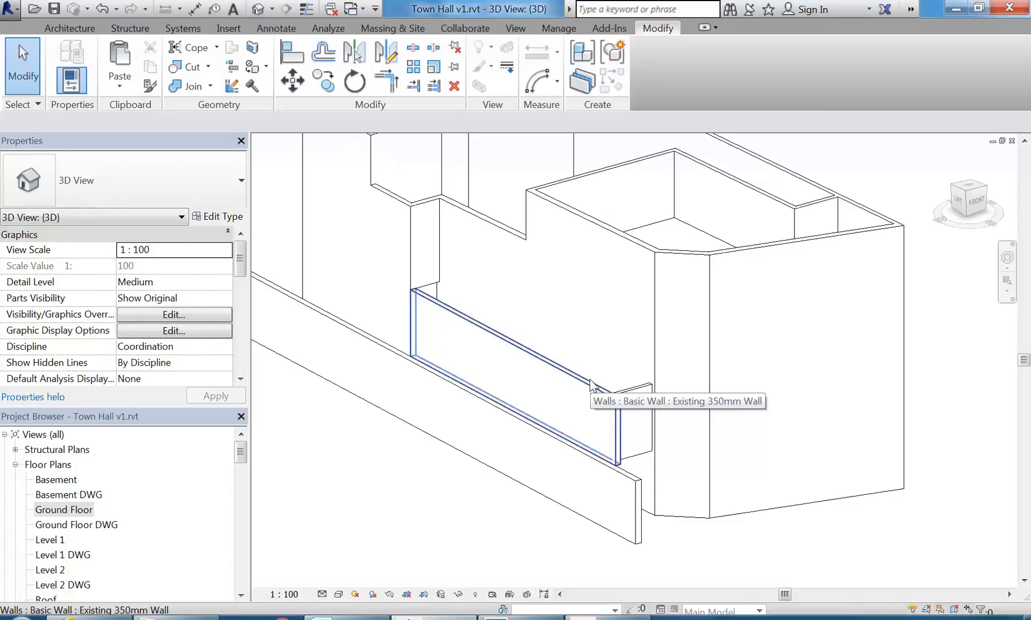
left_click(593, 386)
key("Escape")
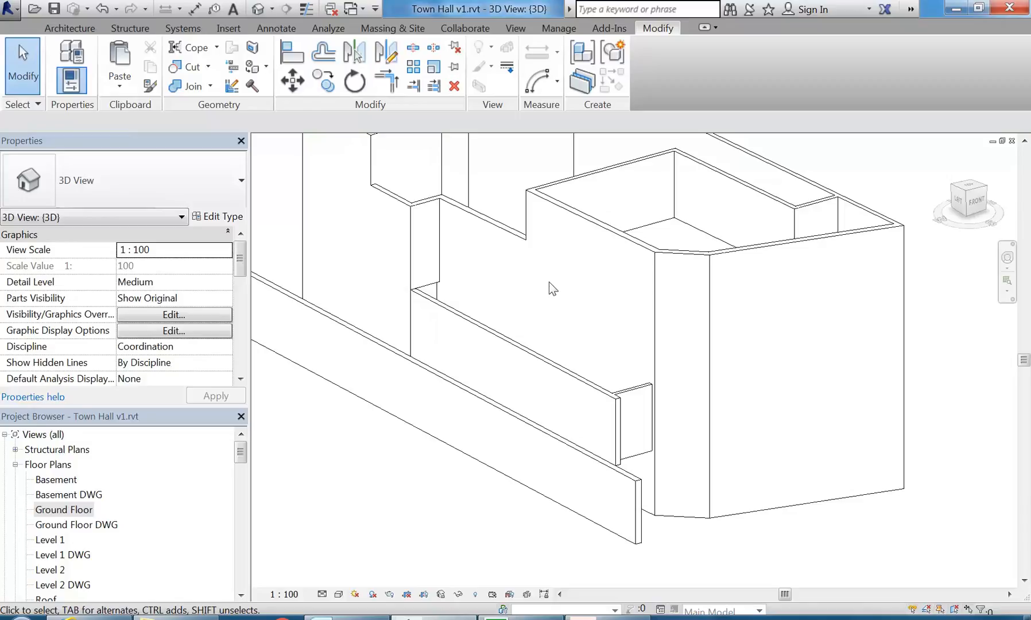
Inspect the short 250 mm return wall at the end of the low side wall in the 3D view, checking its level constraints
mouse_move(550, 285)
middle_mouse_down()
mouse_move(530, 277)
mouse_move(527, 301)
mouse_move(530, 287)
middle_mouse_up()
scroll(515, 381, "up", 2)
scroll(515, 380, "up", 2)
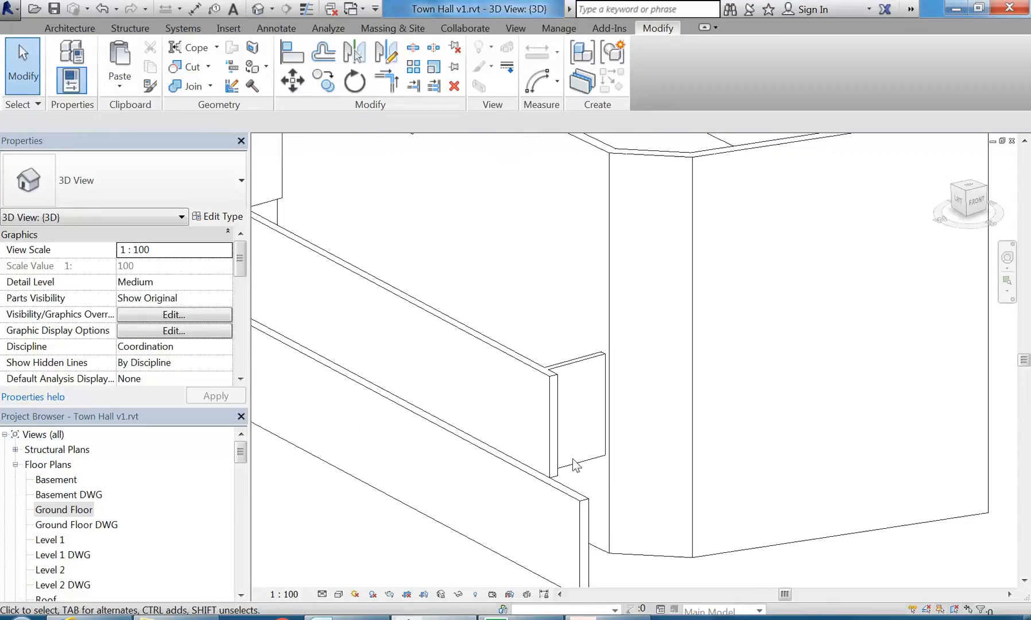
left_click(582, 471)
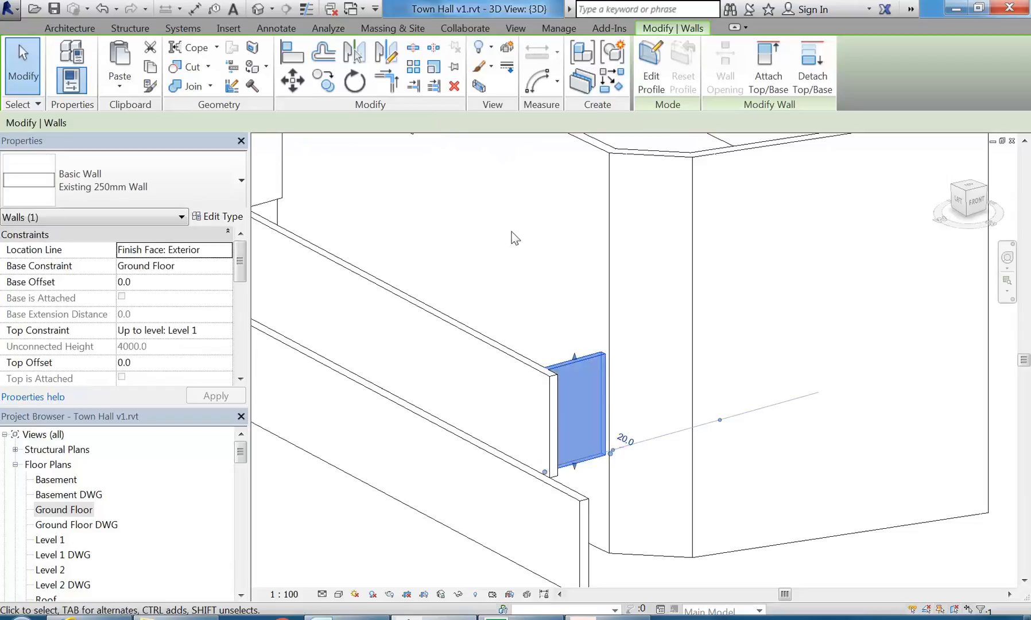
left_click(511, 235)
scroll(511, 234, "down", 2)
middle_click_drag(511, 235, 543, 284)
scroll(545, 299, "down", 3)
middle_click_drag(548, 322, 555, 364)
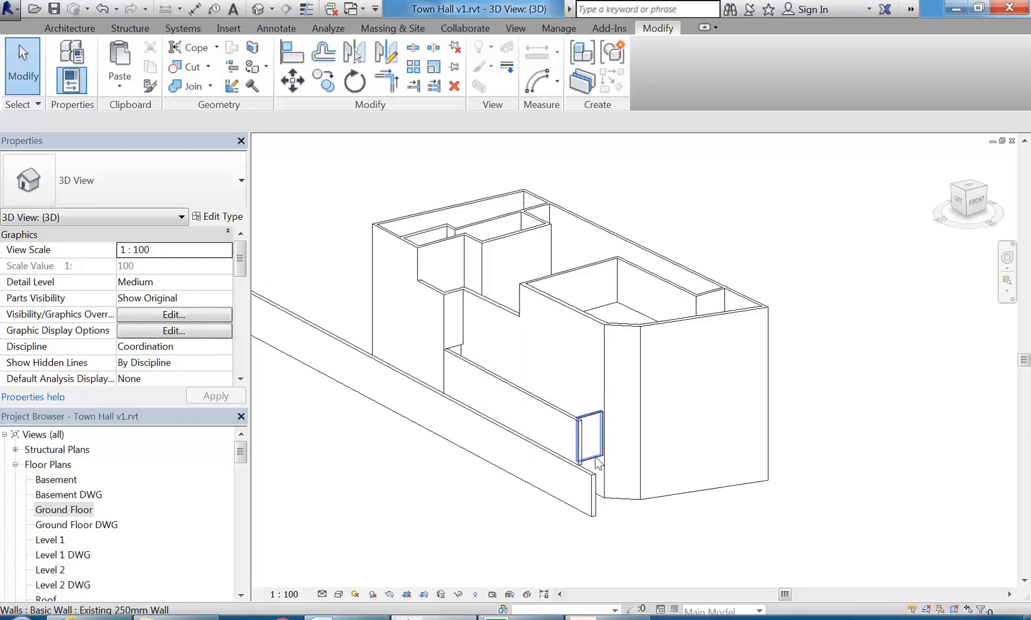
scroll(597, 462, "up", 3)
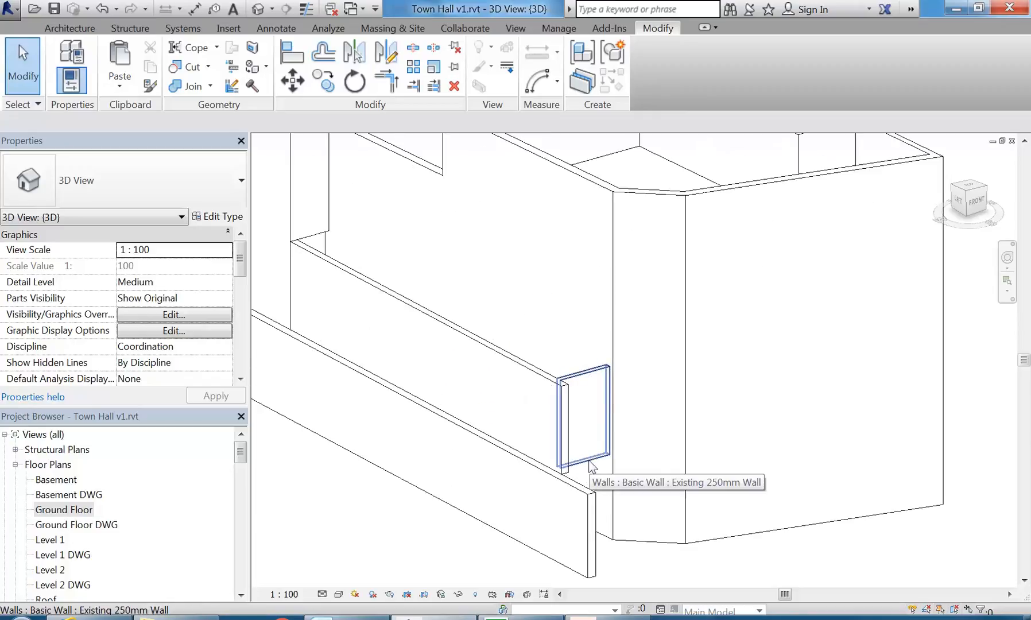
left_click(590, 464)
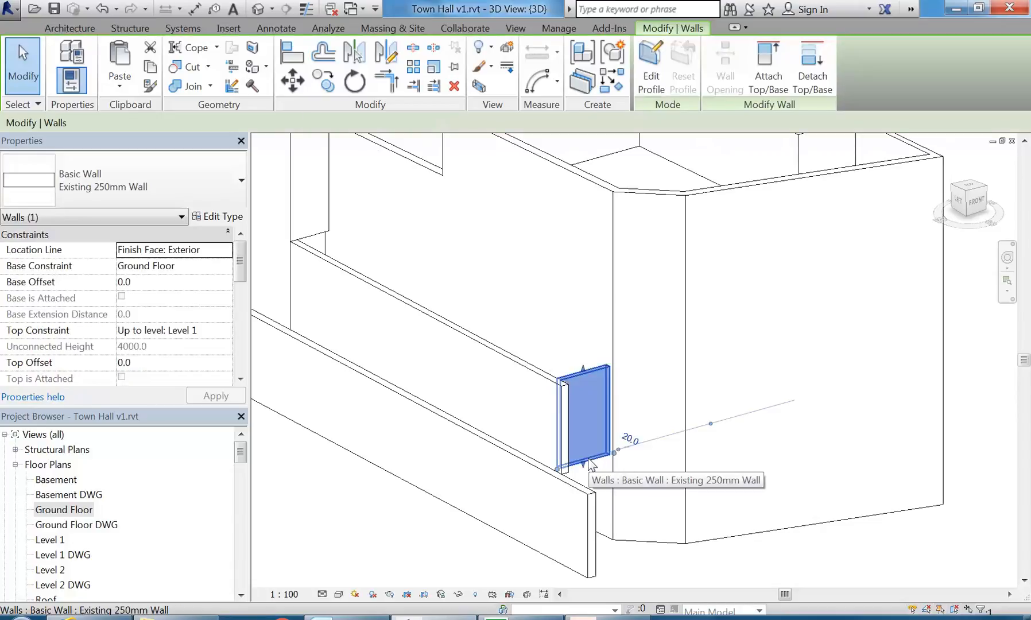
key("Escape")
scroll(541, 292, "down", 5)
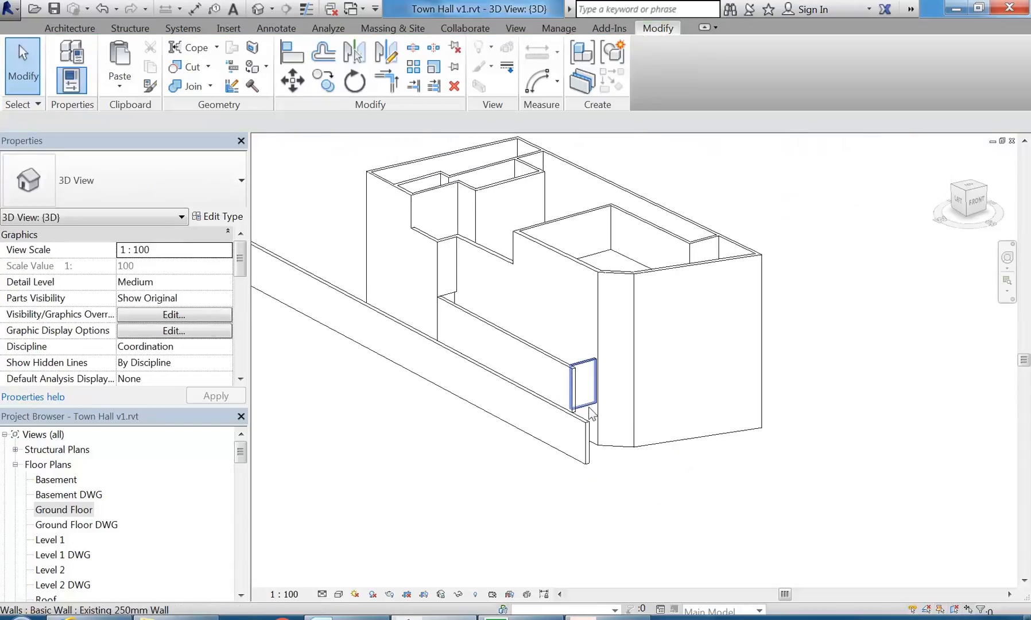
Open the Ground Floor plan and the South elevation to examine the Basement, Ground Floor and Level 1 heights
double_click(64, 510)
scroll(540, 273, "down", 3)
scroll(540, 274, "down", 3)
middle_click_drag(516, 295, 491, 315)
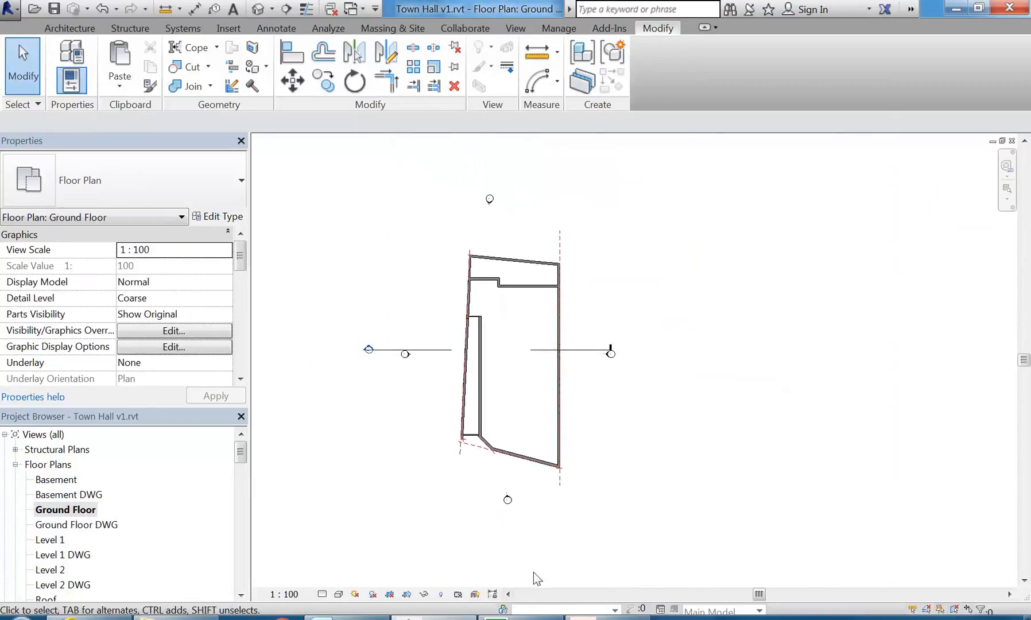
left_click_drag(240, 454, 241, 495)
double_click(50, 510)
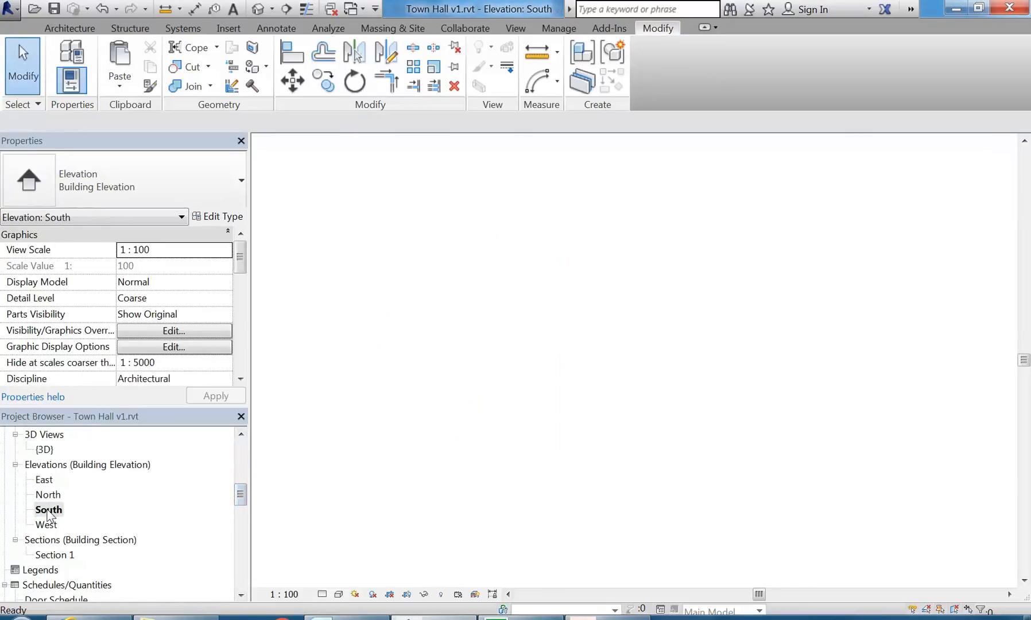
middle_click_drag(633, 384, 564, 376)
scroll(686, 417, "up", 4)
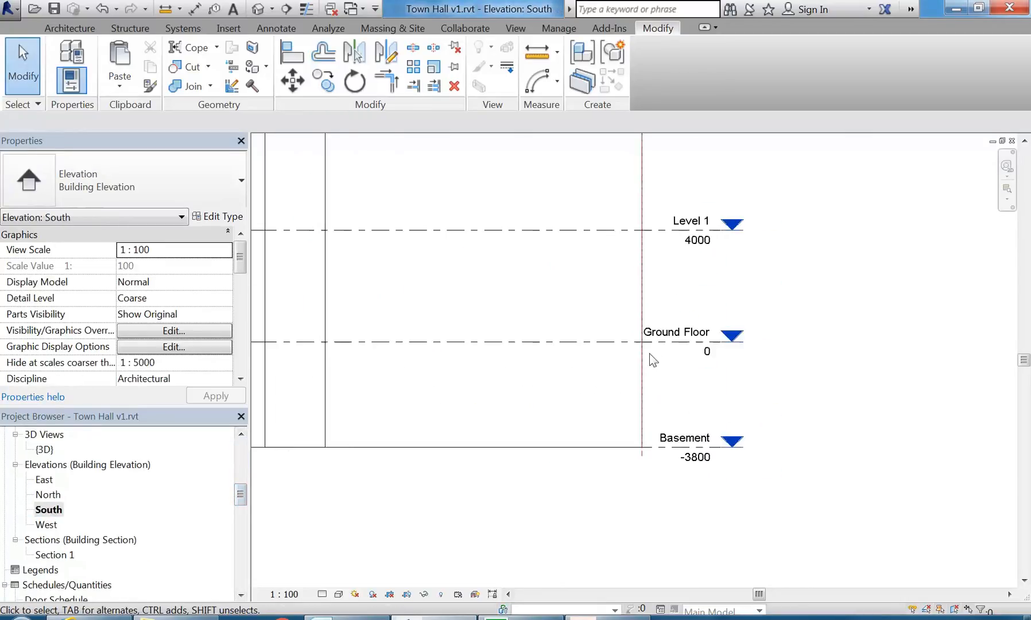
Switch to Google Street View and examine the rear lane, comparing the ground level with the building's rear door and windows
left_click(126, 614)
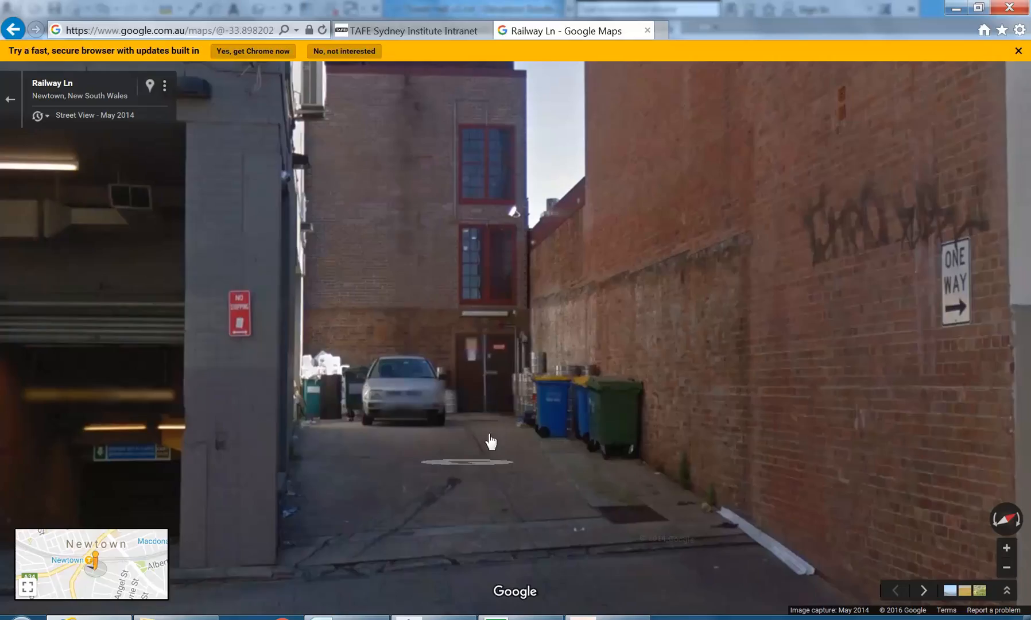
scroll(454, 338, "up", 1)
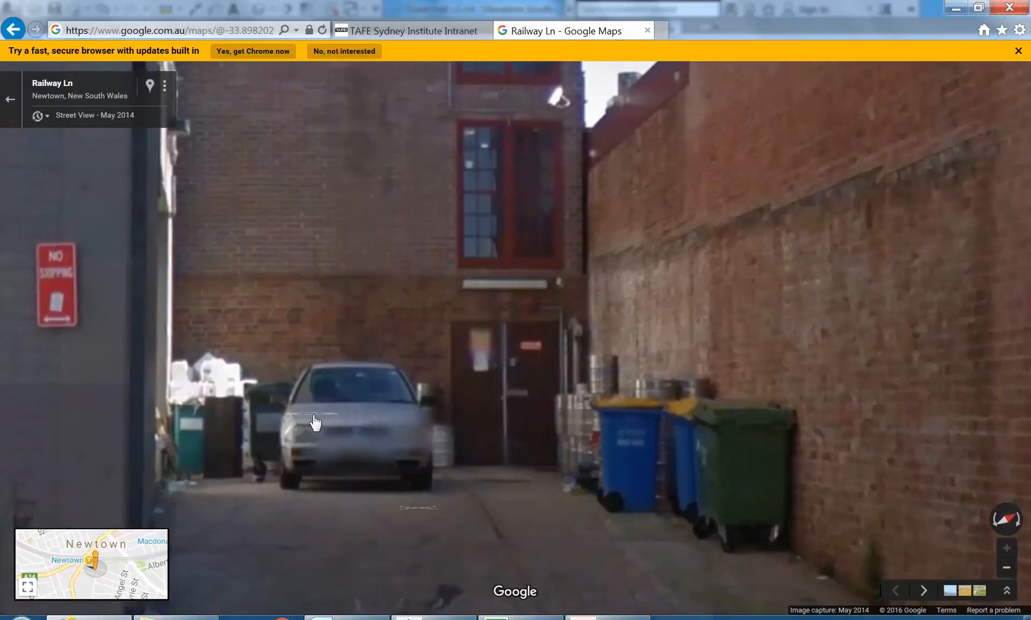
left_click(399, 418)
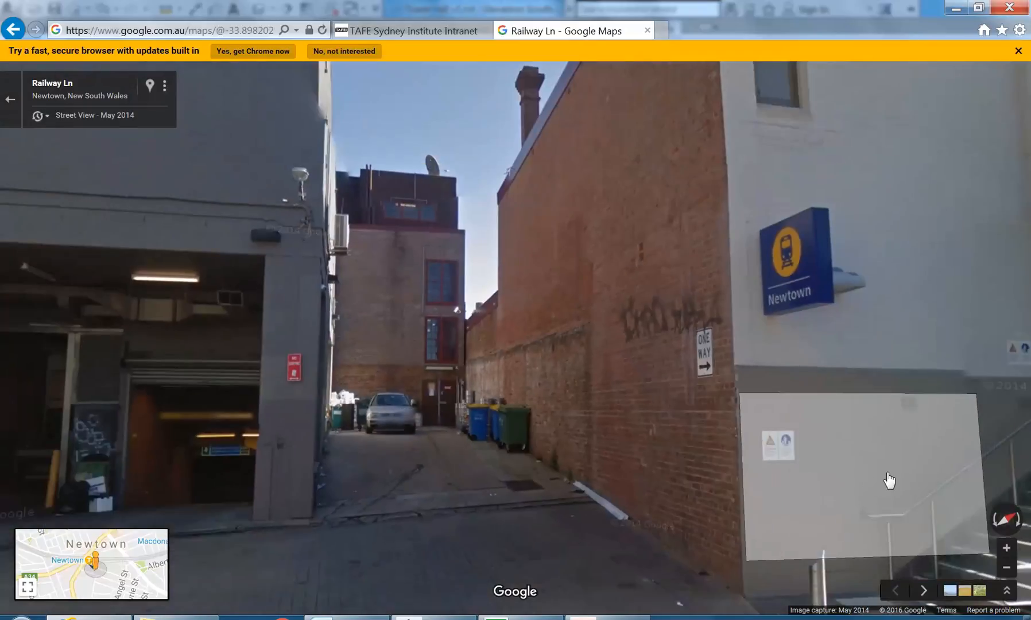
left_click(382, 347)
left_click_drag(440, 429, 439, 349)
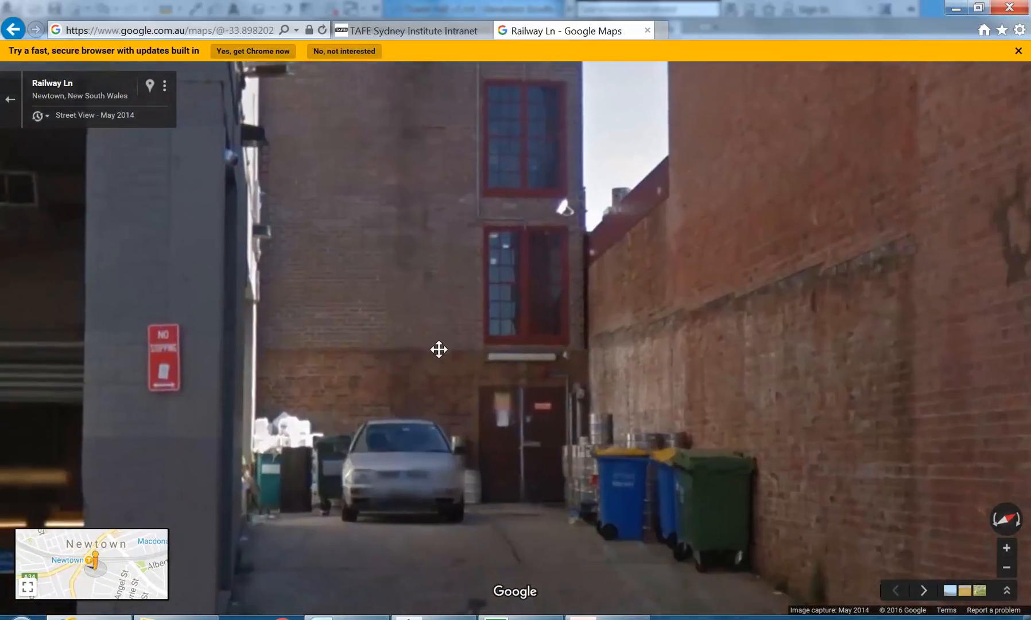
left_click(488, 434)
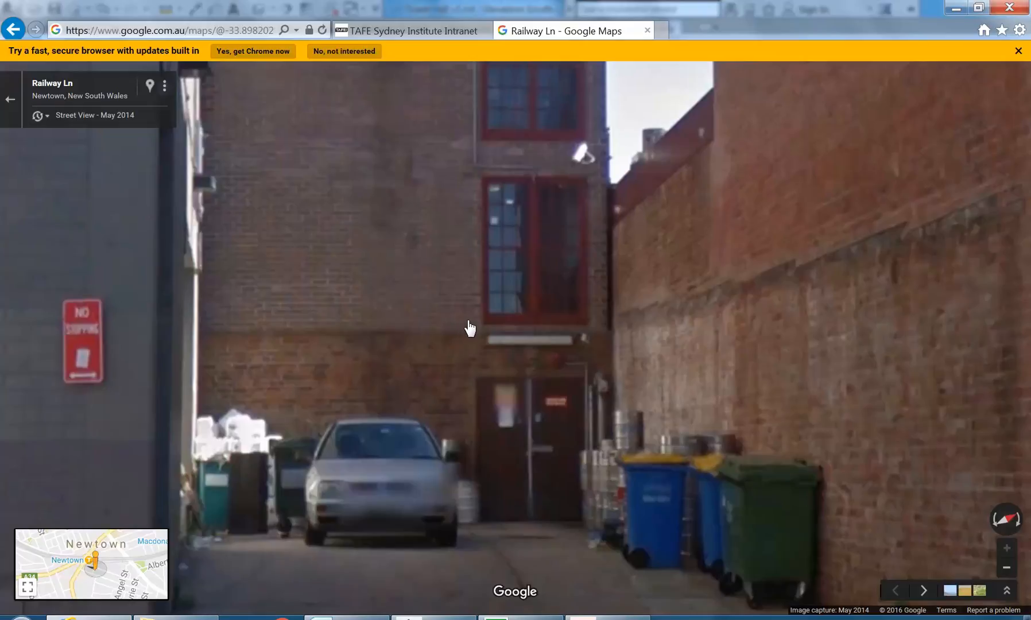
scroll(470, 329, "down", 4)
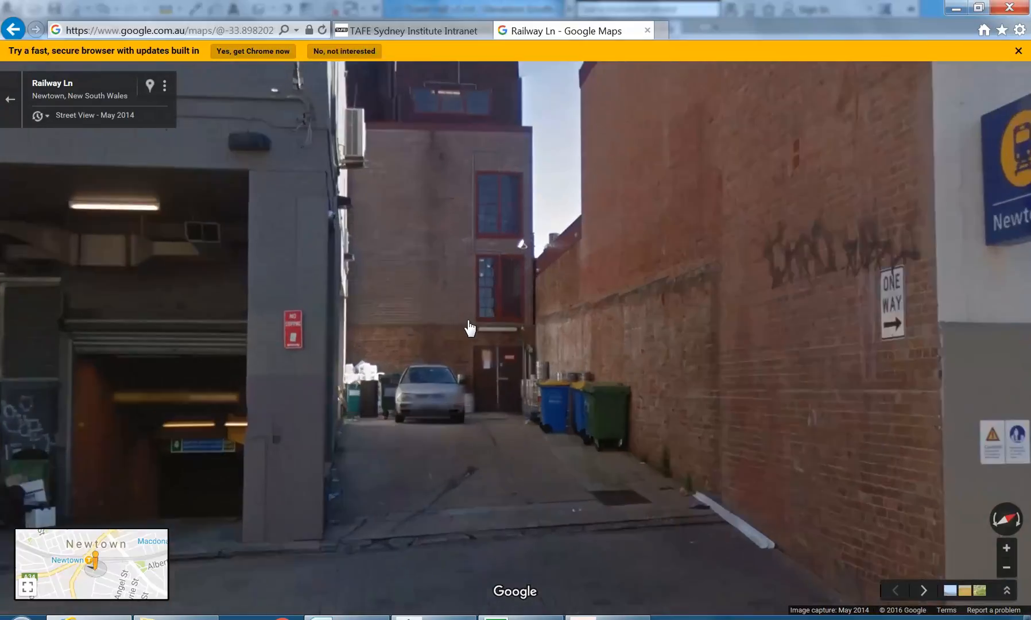
scroll(470, 328, "up", 3)
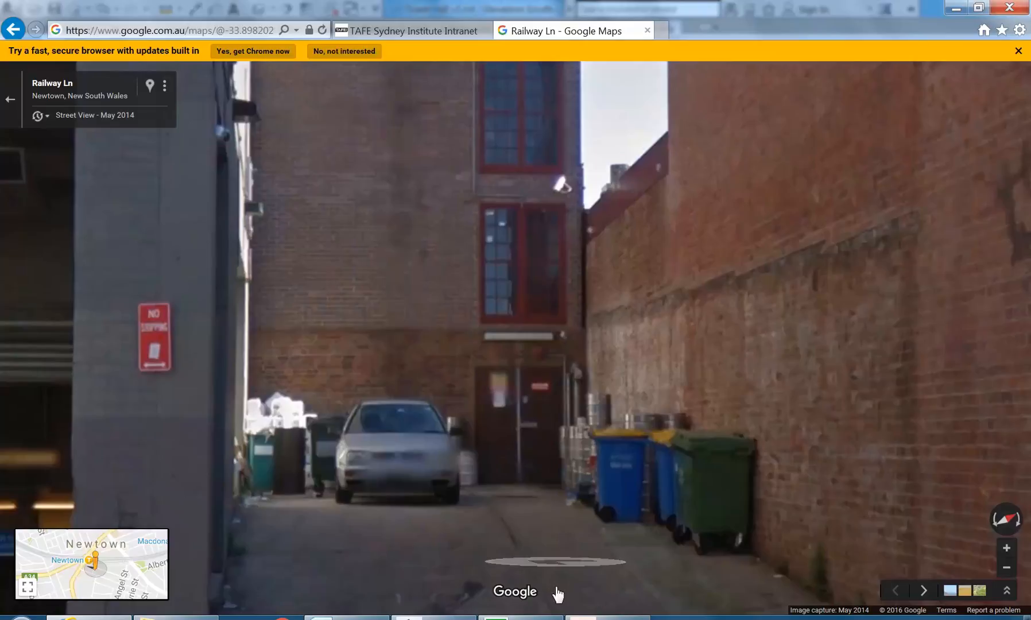
Switch to AutoCAD and inspect the stair and kitchen area in the TH_Exist Second Fl drawing
mouse_move(608, 618)
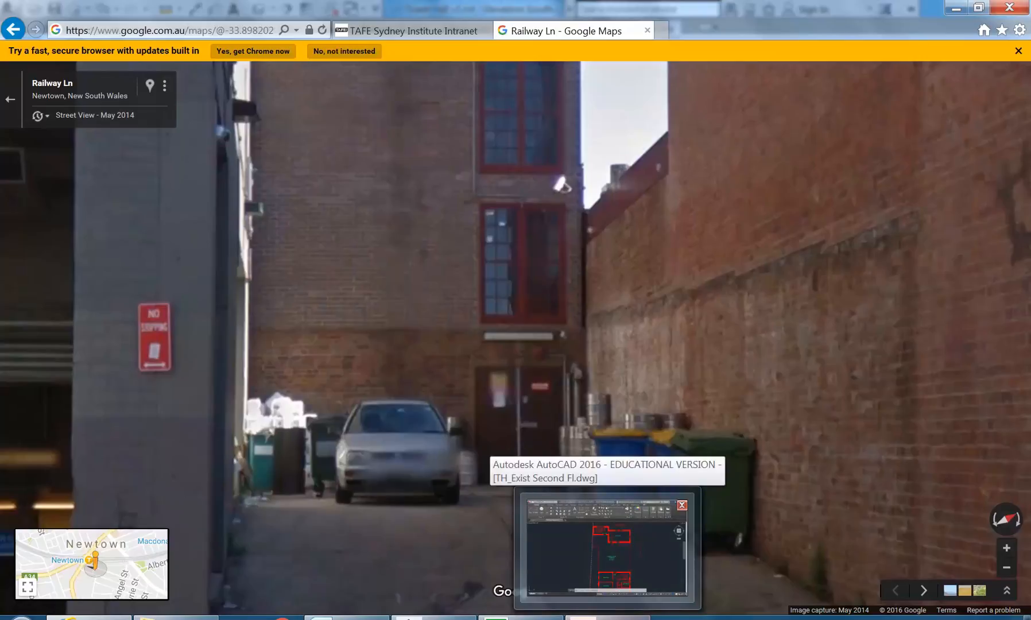
left_click(608, 618)
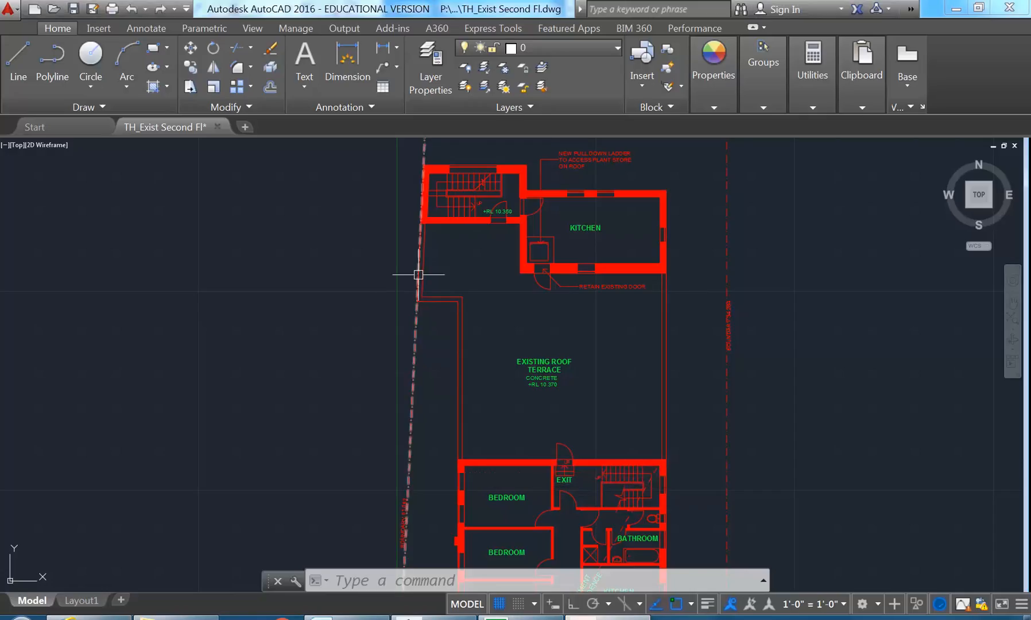
middle_click_drag(491, 306, 422, 375)
scroll(457, 349, "down", 2)
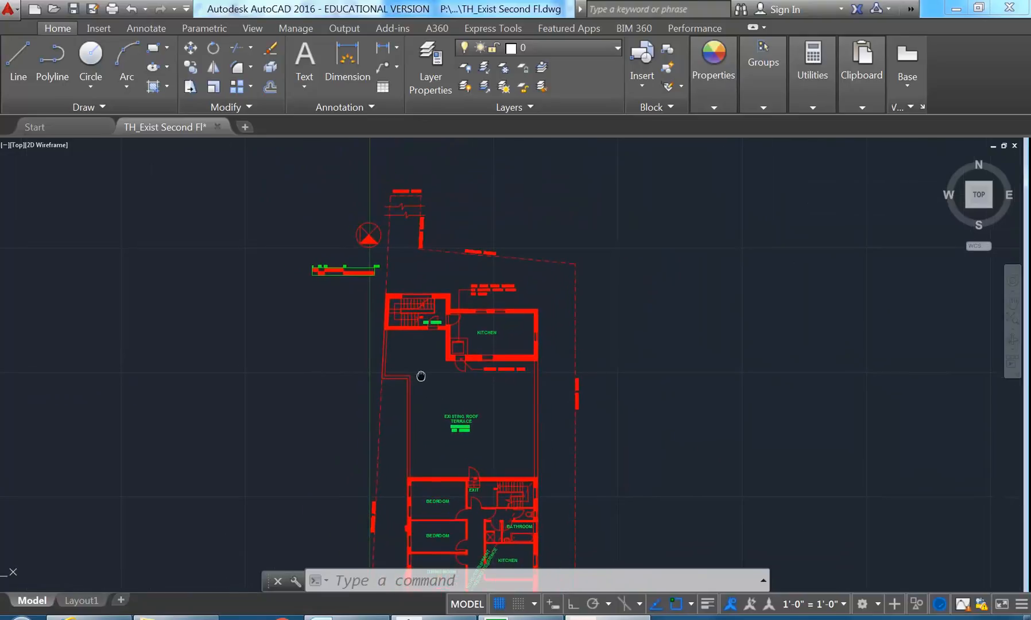
middle_click_drag(410, 312, 429, 398)
scroll(424, 373, "up", 5)
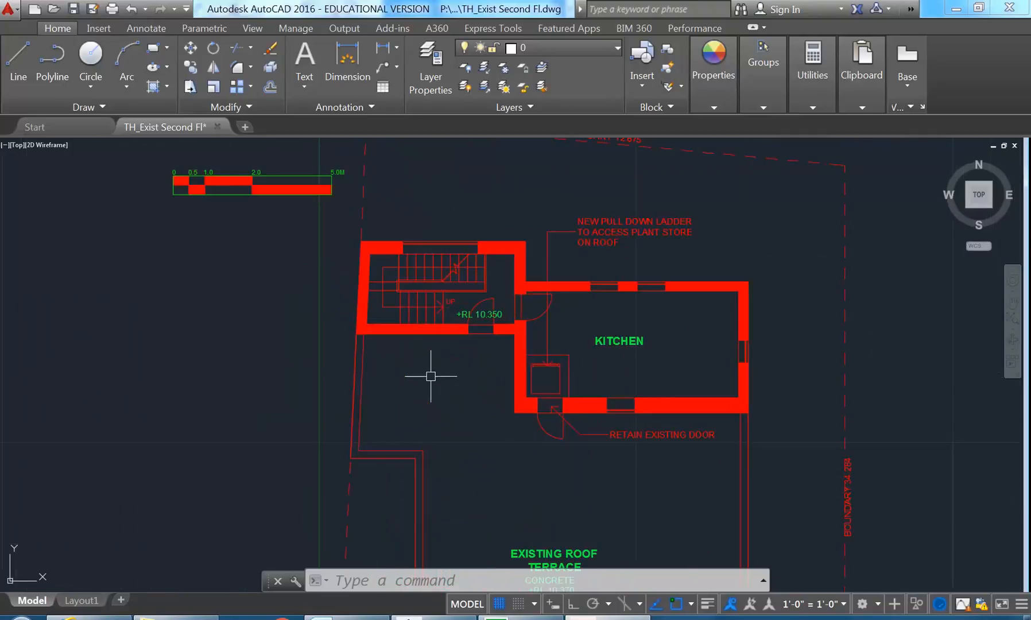
Open TH_Exist Ground Fl.dwg from the Town Hall DWGs folder without showing proxy graphics
left_click(55, 8)
left_click(408, 376)
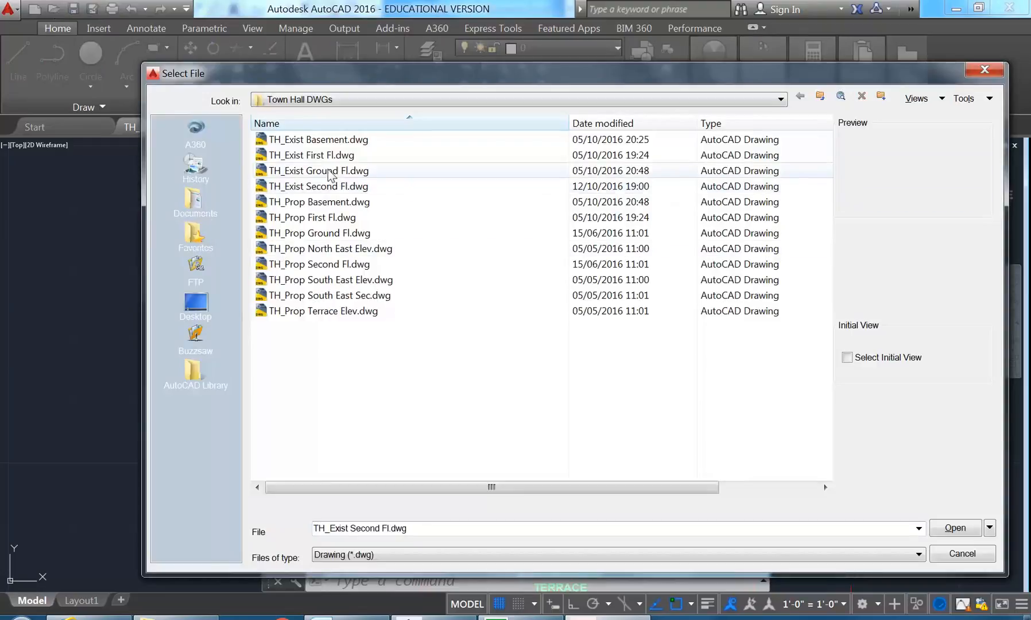
left_click(301, 156)
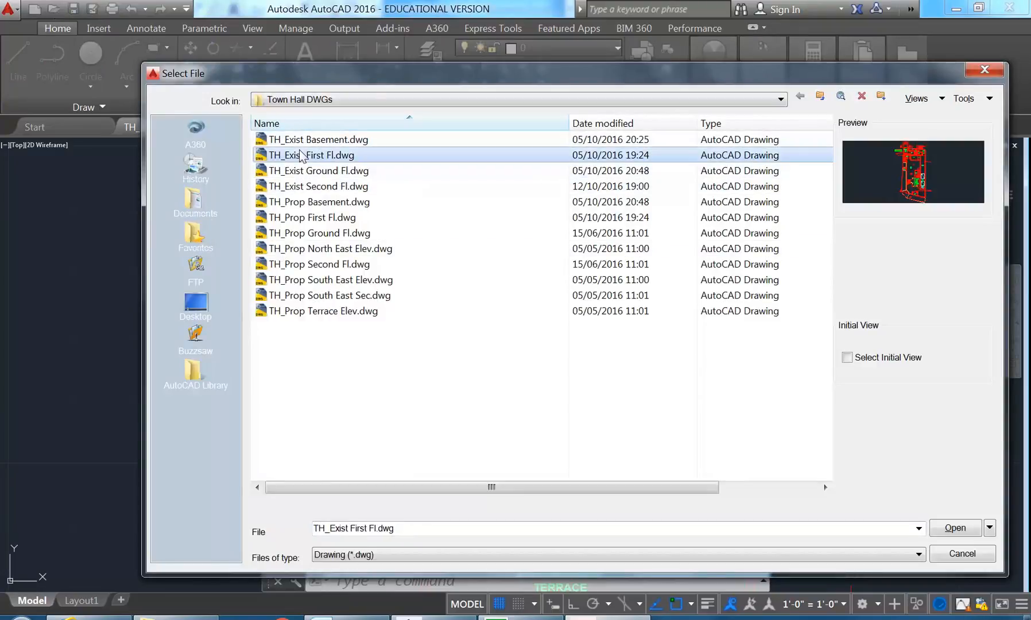
left_click(309, 171)
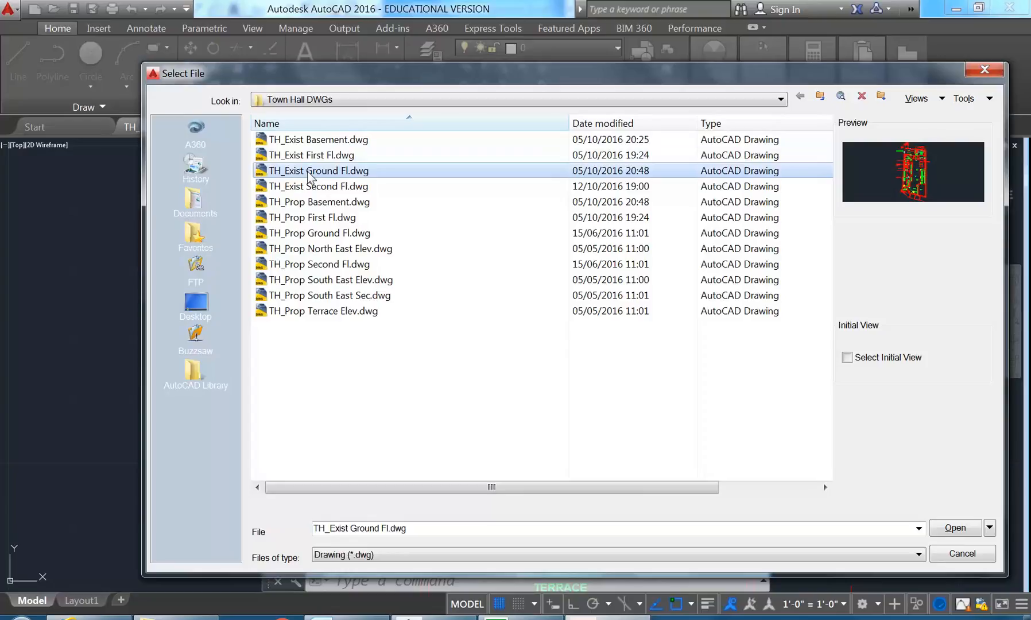
double_click(309, 171)
left_click(428, 323)
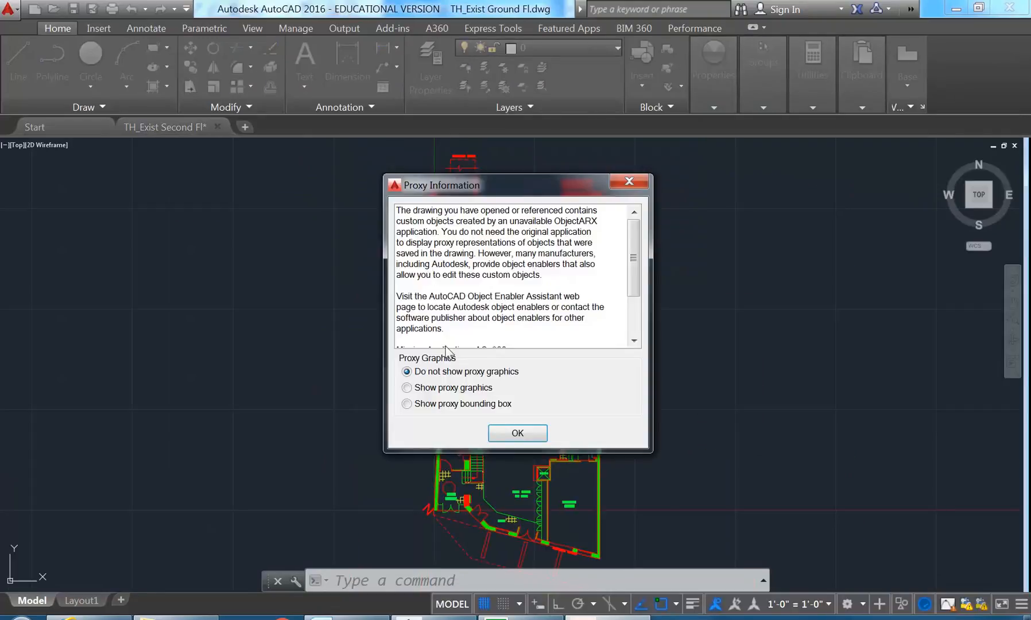
left_click(510, 435)
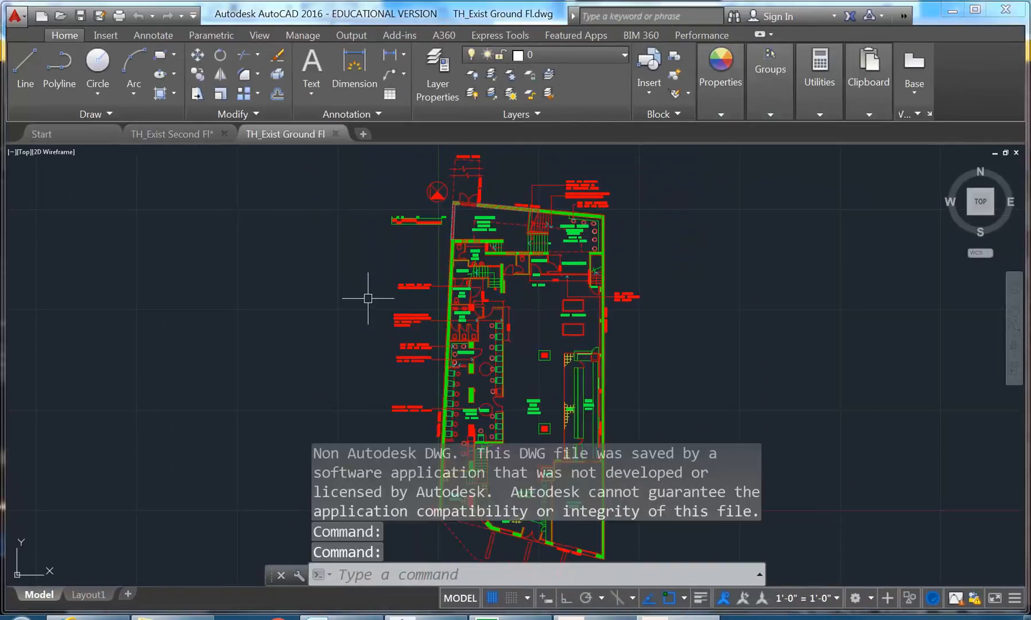
Examine the floor level notes for the Mezzanine and the Ground Floor Terrace at the rear of the ground floor drawing
scroll(493, 207, "up", 6)
mouse_move(490, 198)
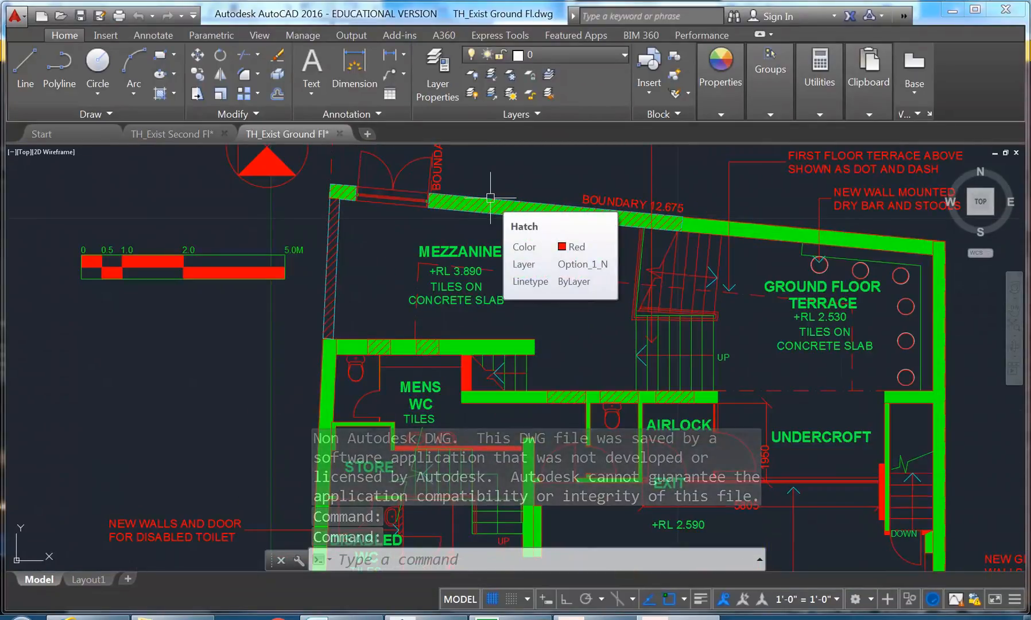
middle_click_drag(825, 335, 646, 306)
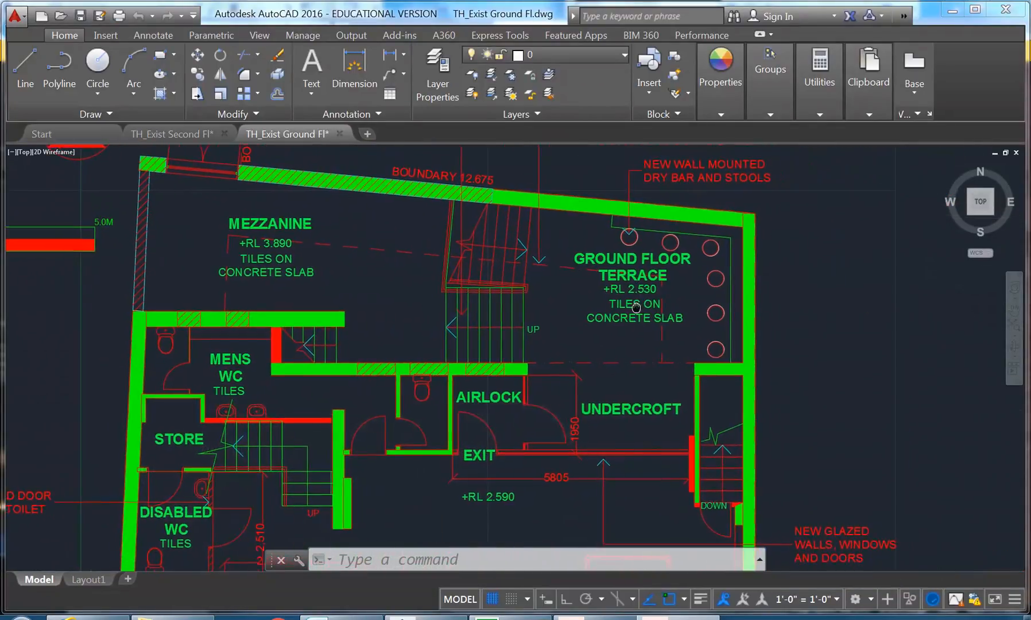
scroll(646, 306, "up", 4)
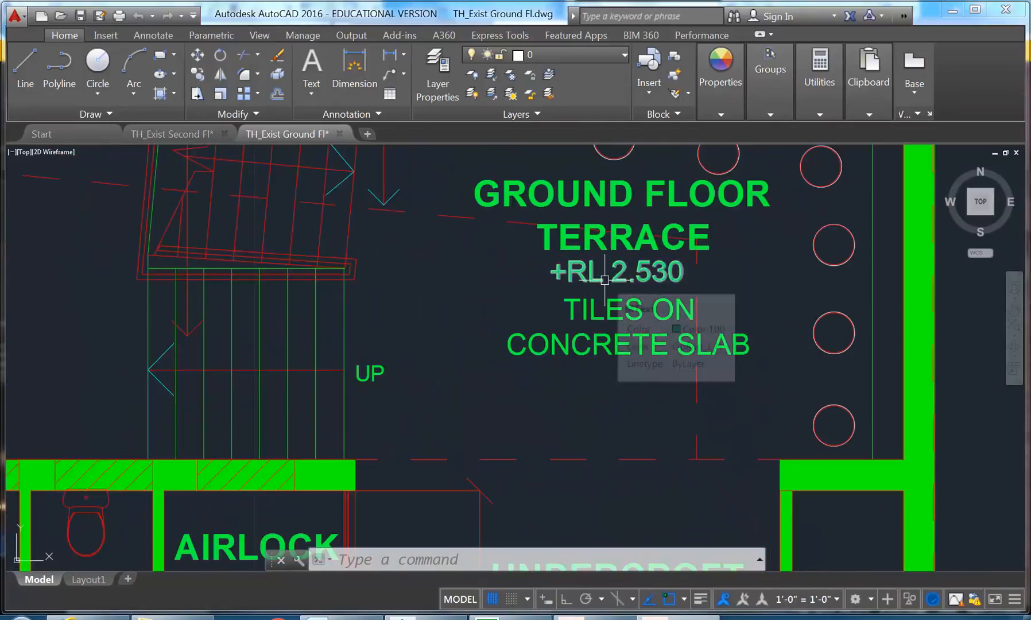
mouse_move(604, 280)
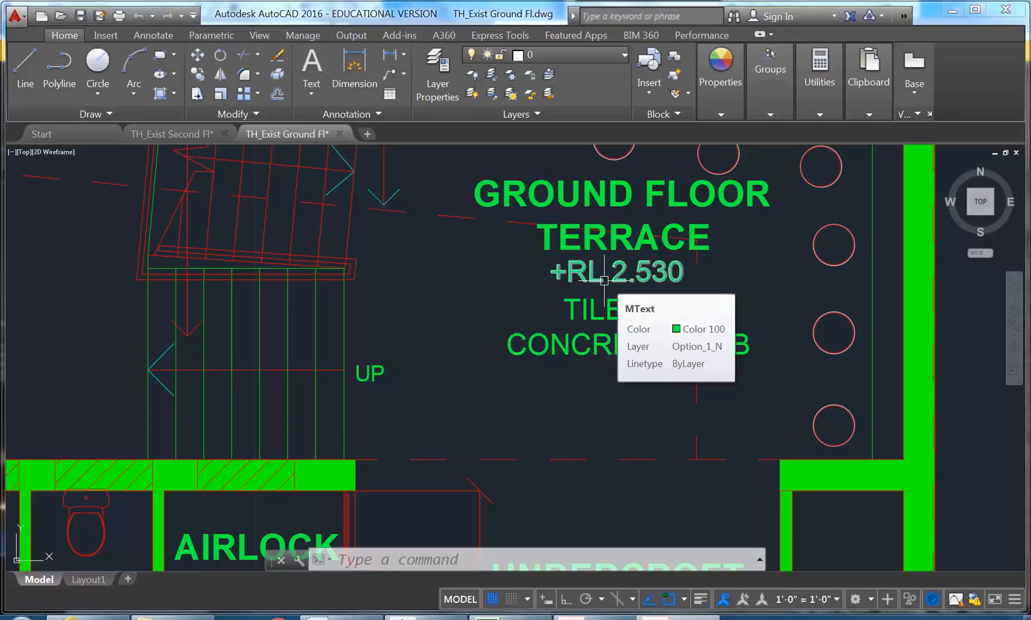
scroll(604, 281, "down", 7)
scroll(458, 285, "up", 3)
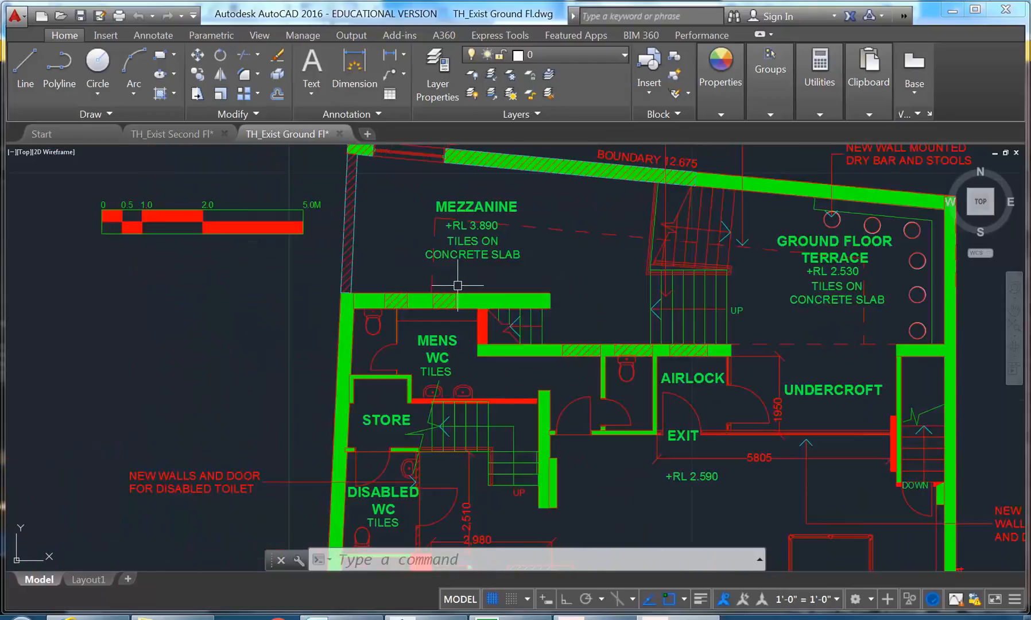
scroll(458, 285, "down", 3)
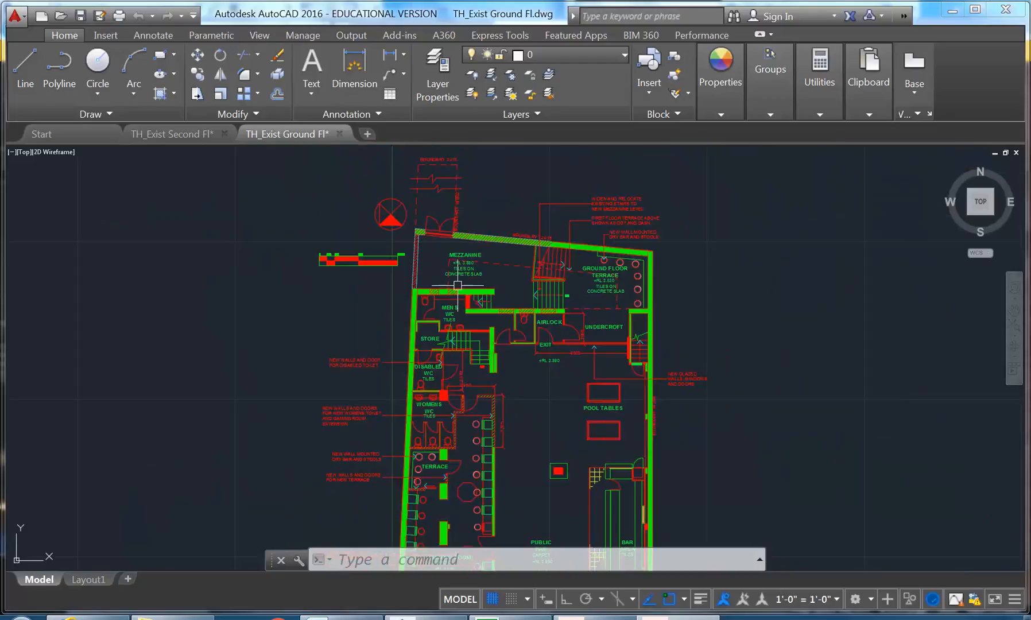
Check the floor level notes for the Public Bar and the TAB Area in the ground floor drawing
mouse_move(525, 456)
middle_mouse_down()
mouse_move(469, 394)
mouse_move(472, 288)
middle_mouse_up()
scroll(477, 282, "down", 2)
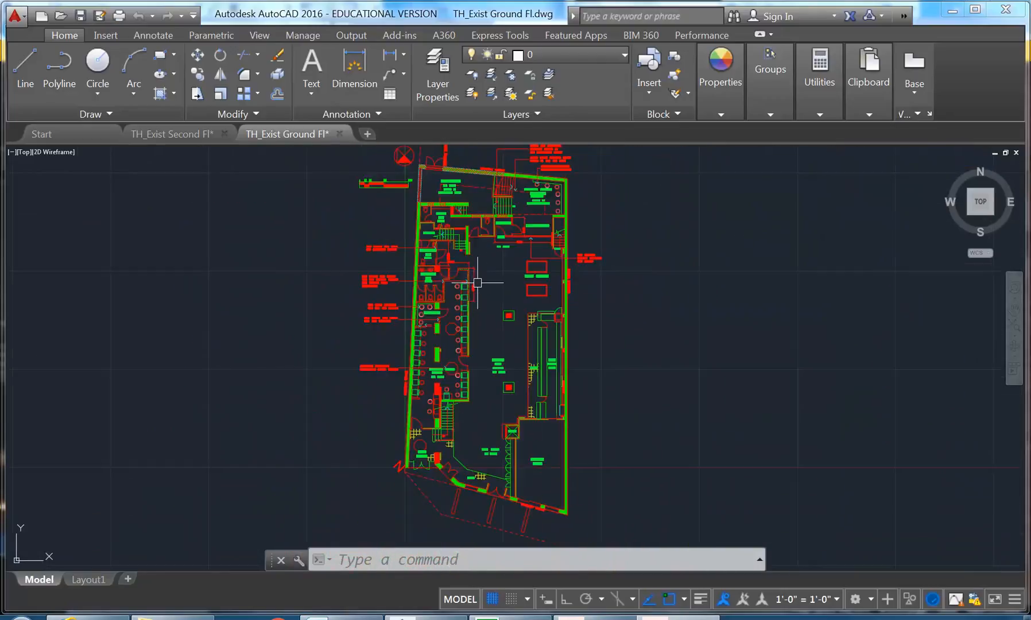
scroll(480, 394, "up", 5)
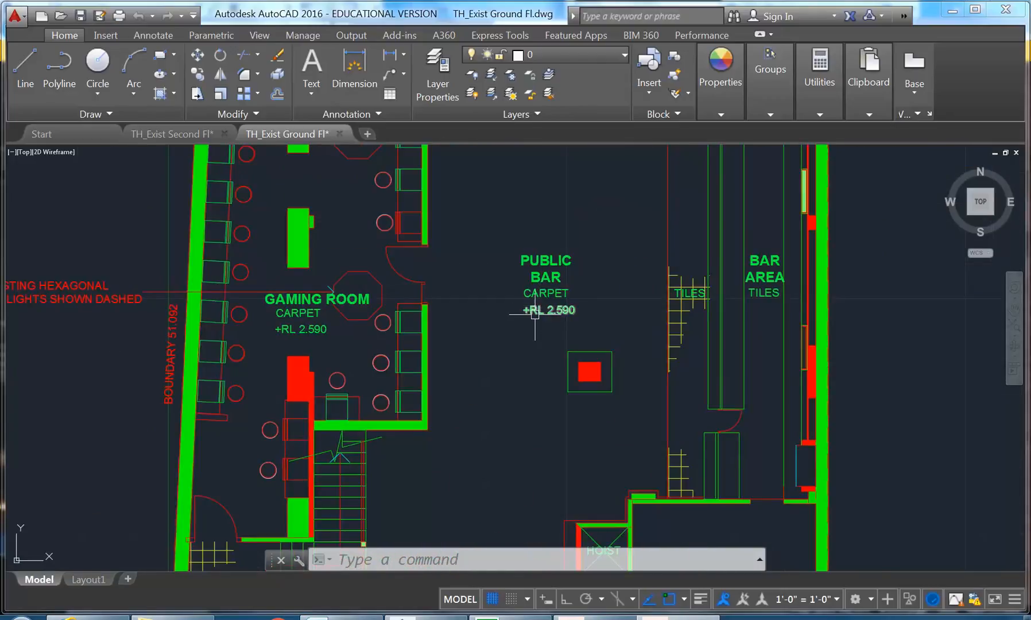
scroll(526, 363, "down", 2)
middle_click_drag(526, 364, 503, 232)
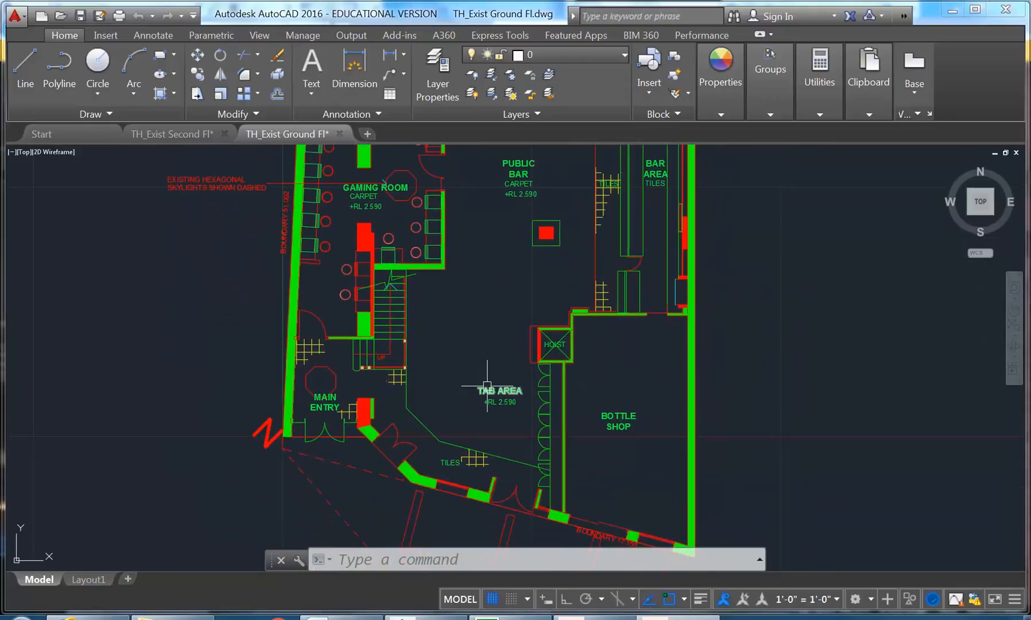
scroll(488, 405, "up", 4)
scroll(492, 408, "up", 2)
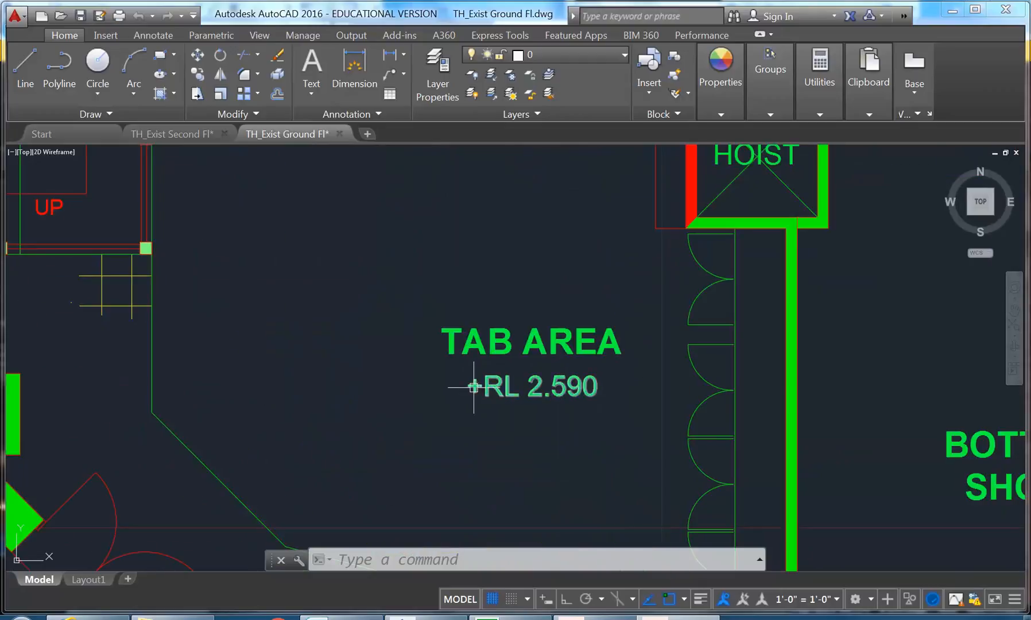
Examine the rear of the existing ground floor plan around the Mezzanine, Ground Floor Terrace and Undercroft
scroll(460, 291, "down", 4)
middle_click_drag(460, 292, 460, 423)
scroll(498, 251, "down", 4)
middle_click_drag(498, 251, 492, 507)
scroll(485, 447, "up", 2)
middle_click_drag(487, 369, 525, 502)
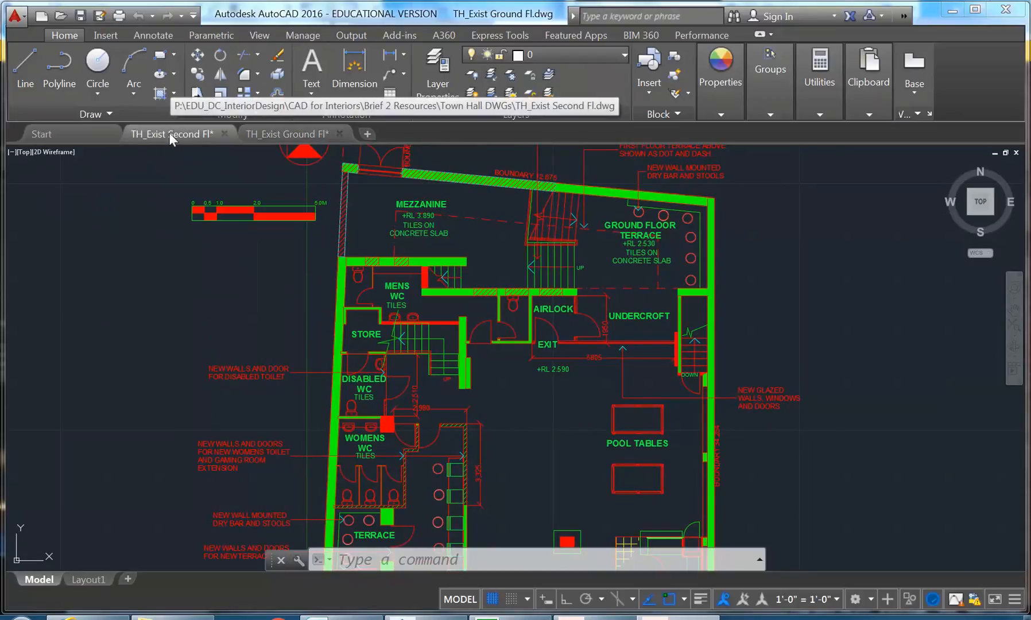
Open TH_Exist Basement.dwg from the Town Hall DWGs folder
left_click(168, 135)
left_click(61, 16)
double_click(315, 139)
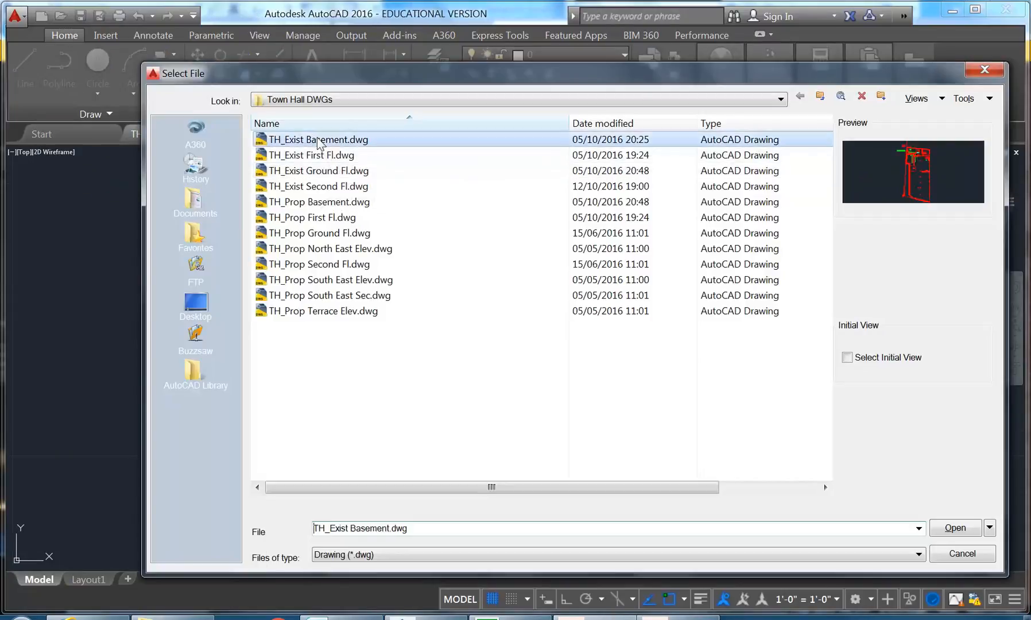
Examine the Service Yard, its ramp, stairs and exit at the rear of the existing basement plan
scroll(510, 206, "up", 5)
scroll(510, 206, "up", 2)
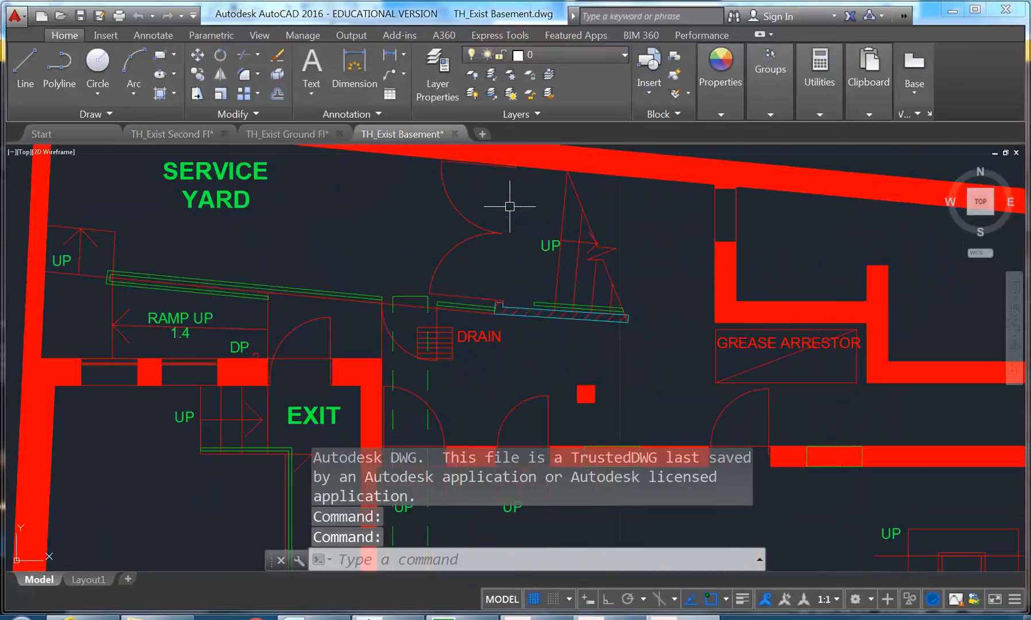
scroll(510, 206, "down", 2)
scroll(278, 371, "down", 3)
scroll(330, 300, "up", 1)
scroll(398, 246, "up", 2)
scroll(398, 246, "down", 3)
middle_click_drag(397, 265, 384, 194)
middle_click_drag(397, 304, 445, 373)
scroll(396, 270, "up", 4)
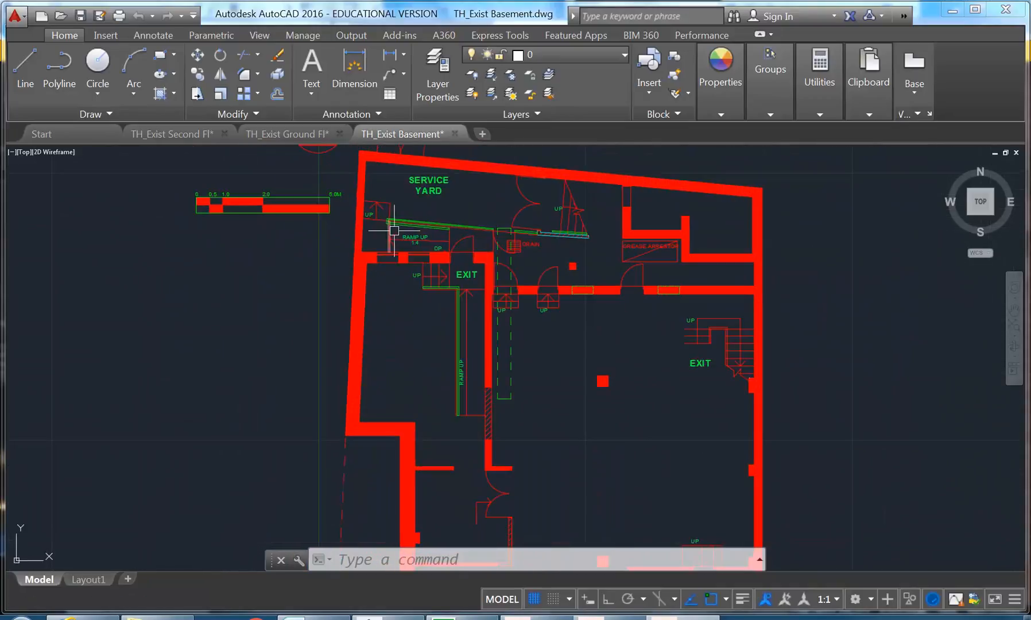
scroll(410, 200, "up", 2)
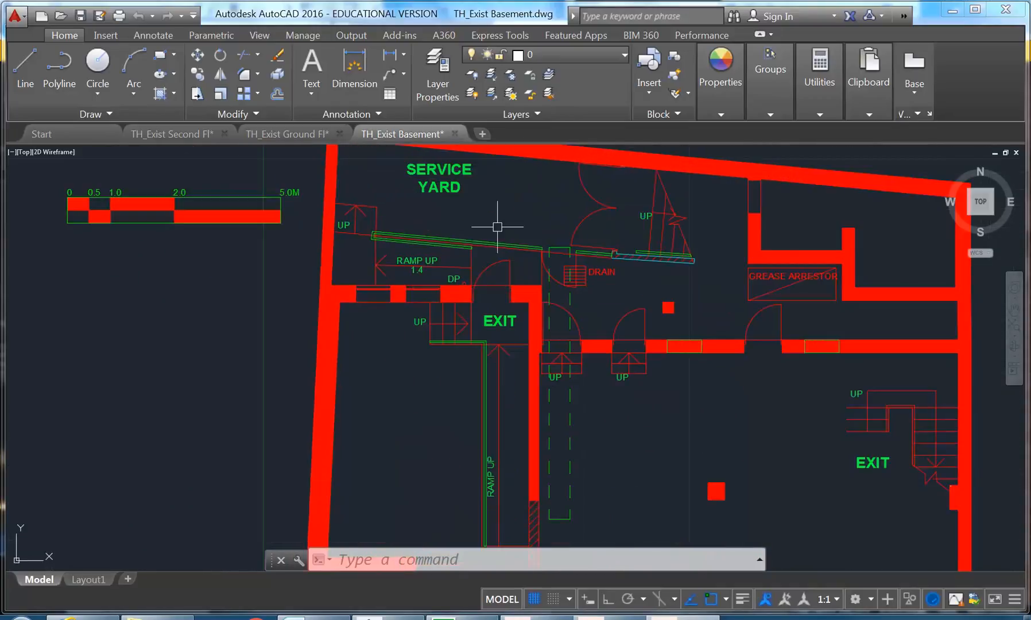
Look over the rest of the basement plan and return to the Service Yard area
middle_click_drag(702, 274, 648, 363)
middle_click_drag(648, 363, 695, 302)
scroll(608, 354, "down", 2)
middle_click_drag(607, 354, 557, 284)
scroll(546, 294, "down", 4)
middle_click_drag(527, 375, 495, 387)
scroll(486, 372, "down", 2)
scroll(498, 331, "up", 4)
scroll(476, 282, "up", 4)
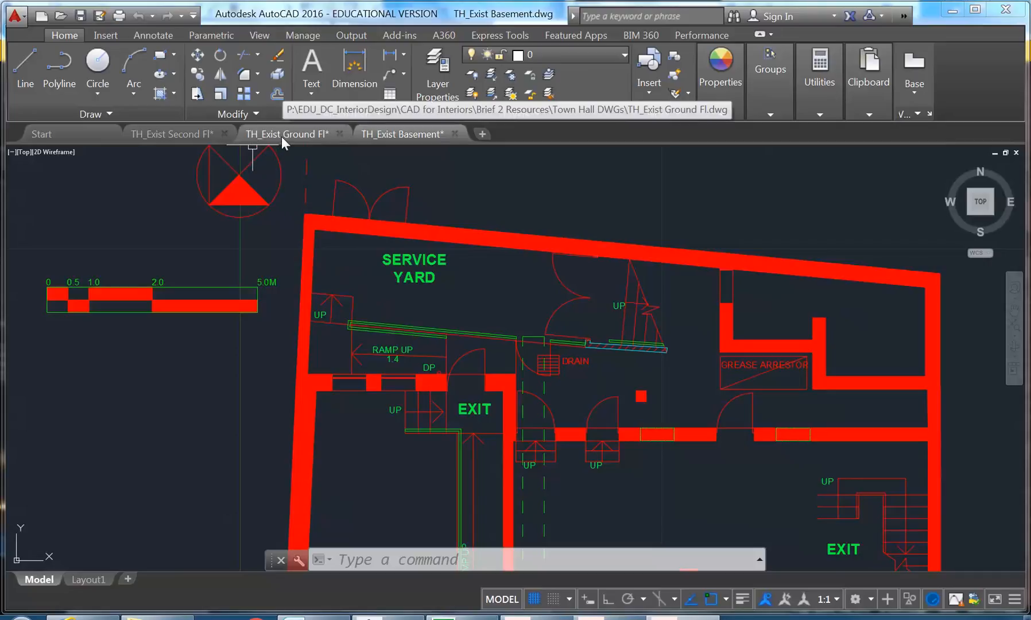
Open TH_Prop South East Sec.dwg despite its non-Autodesk origin and inspect the section's lower levels around the service floor
left_click(66, 22)
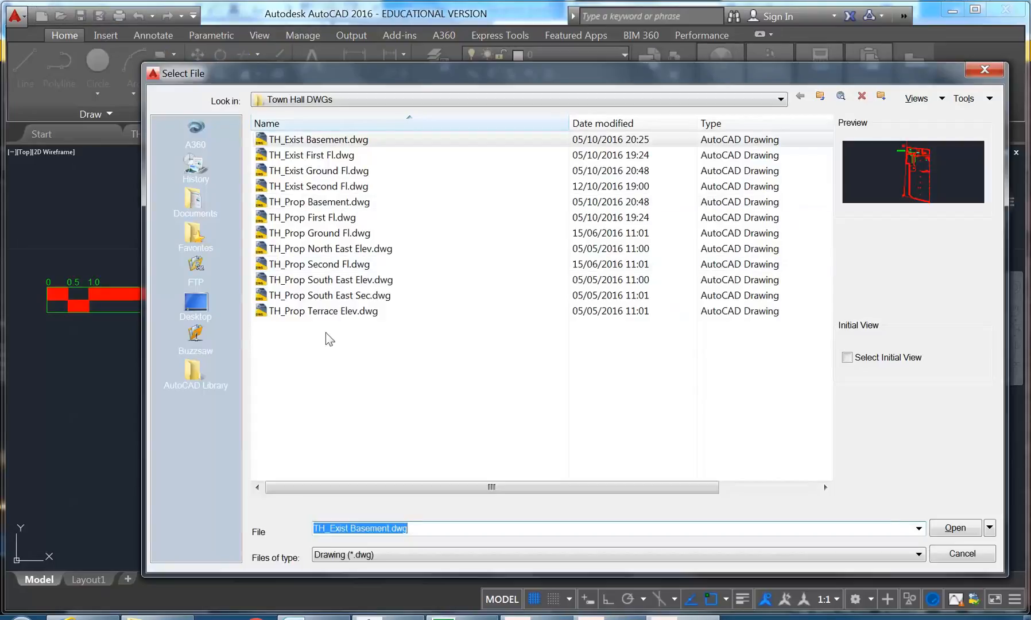
left_click(321, 298)
left_click(316, 280)
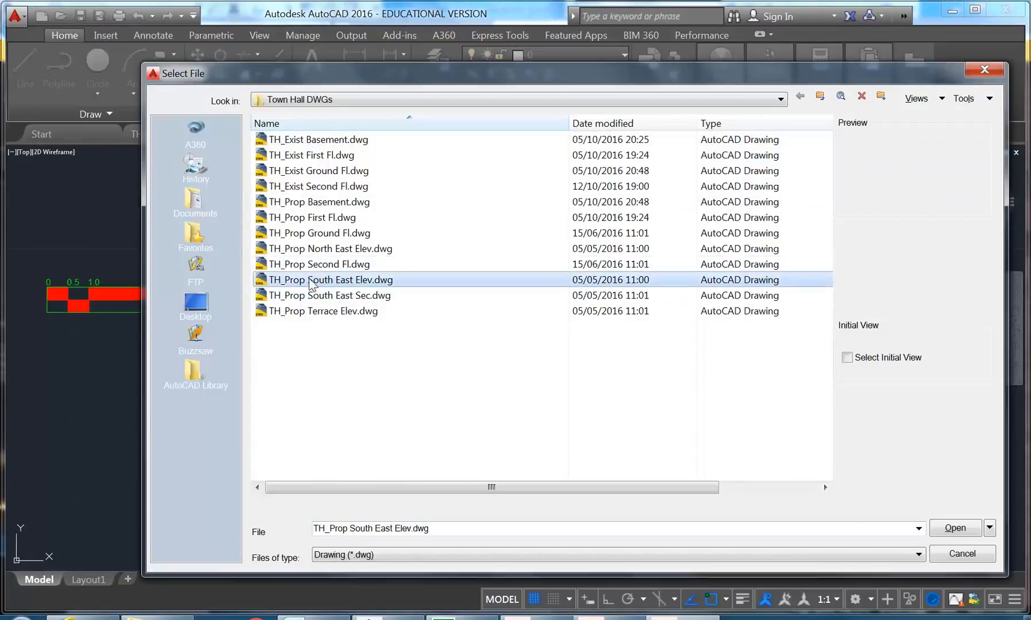
left_click(312, 266)
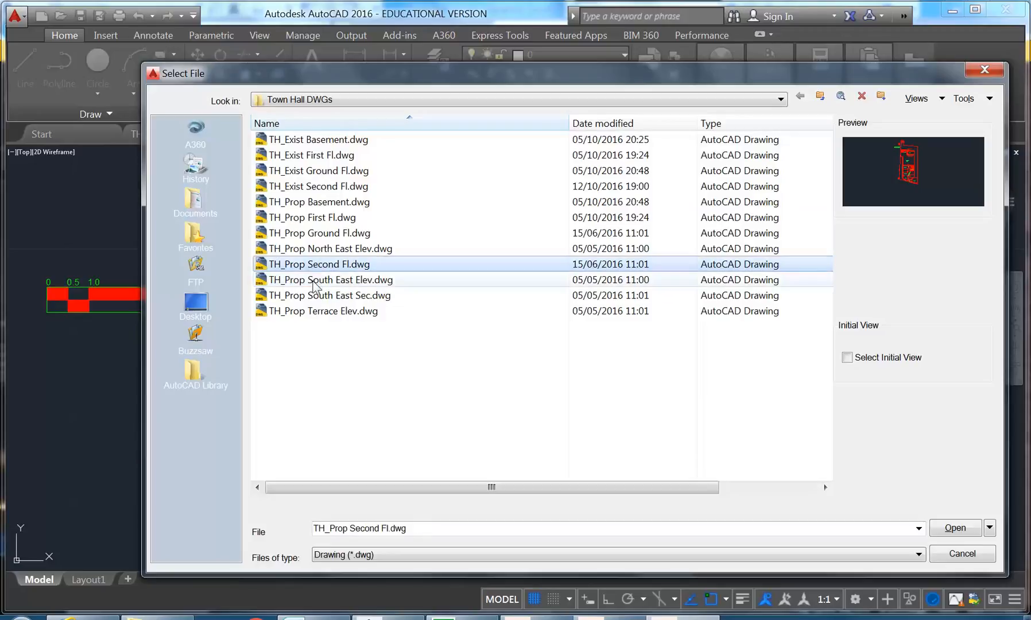
left_click(311, 251)
left_click(314, 282)
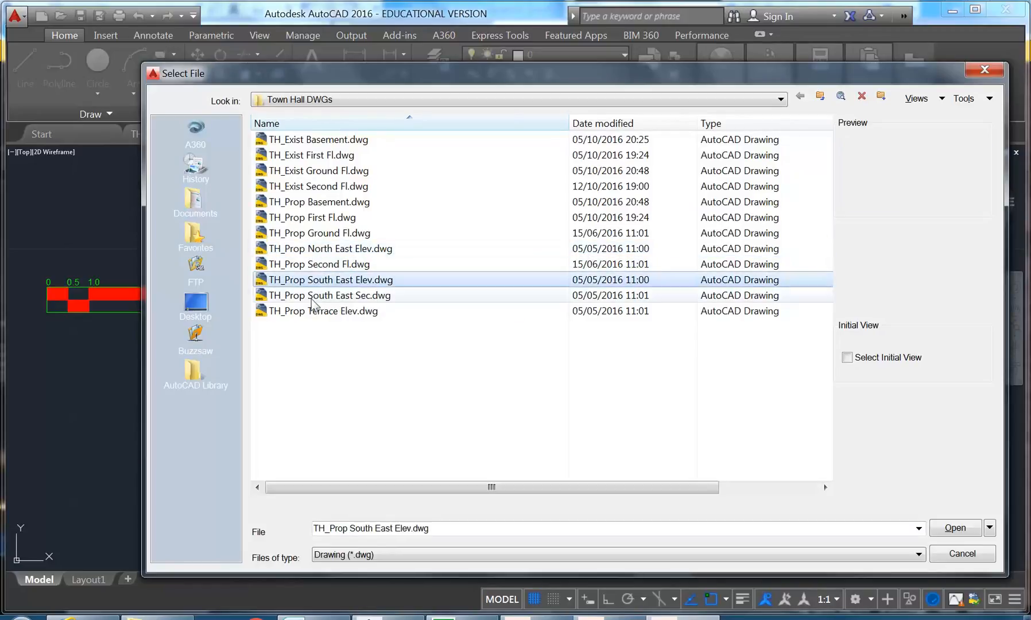
left_click(308, 297)
double_click(307, 296)
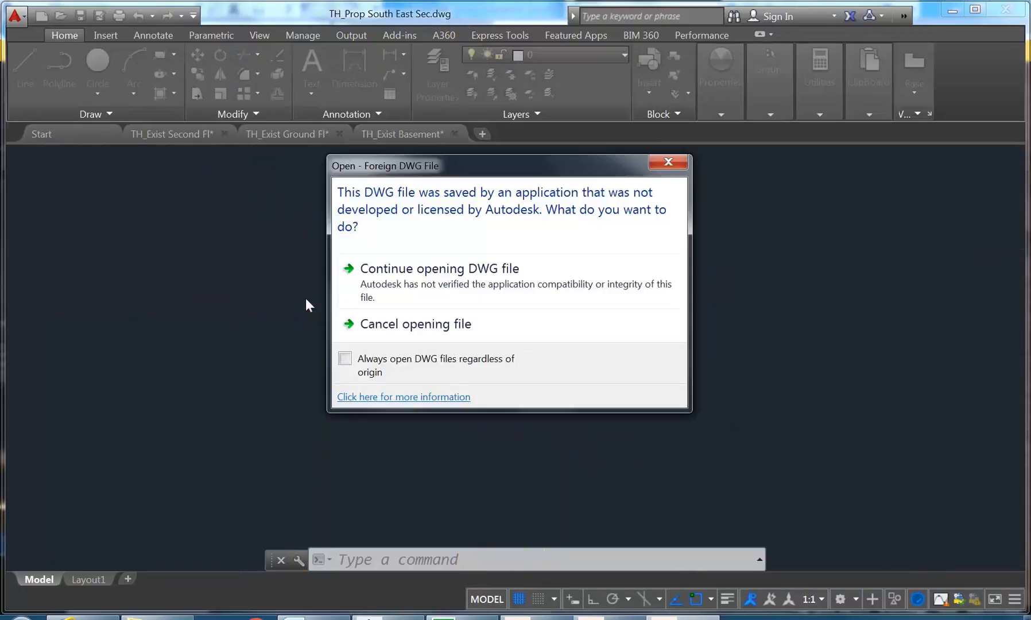
left_click(408, 268)
scroll(471, 343, "up", 5)
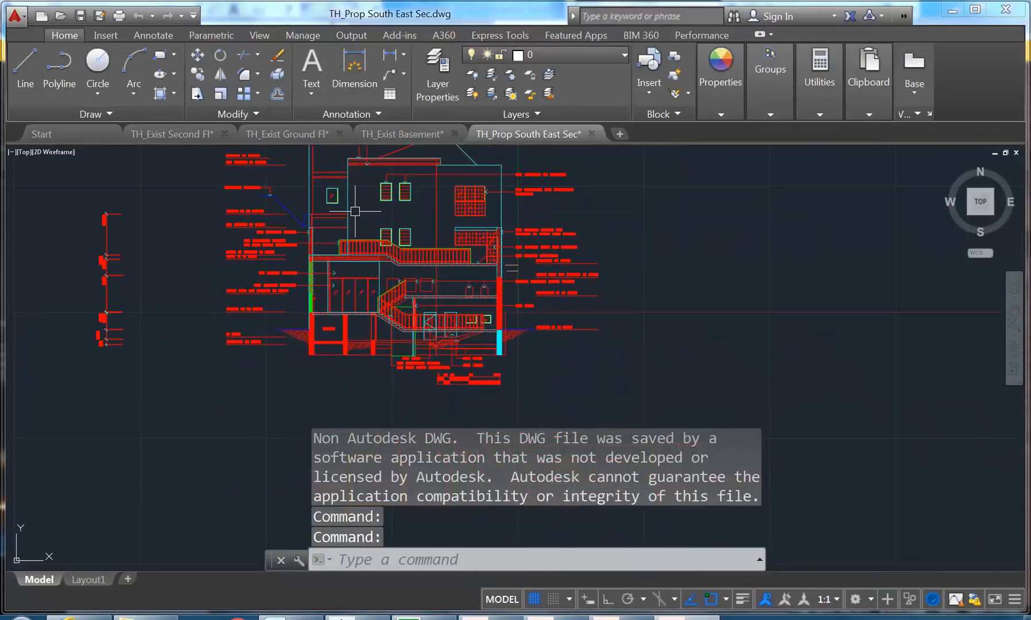
mouse_move(346, 353)
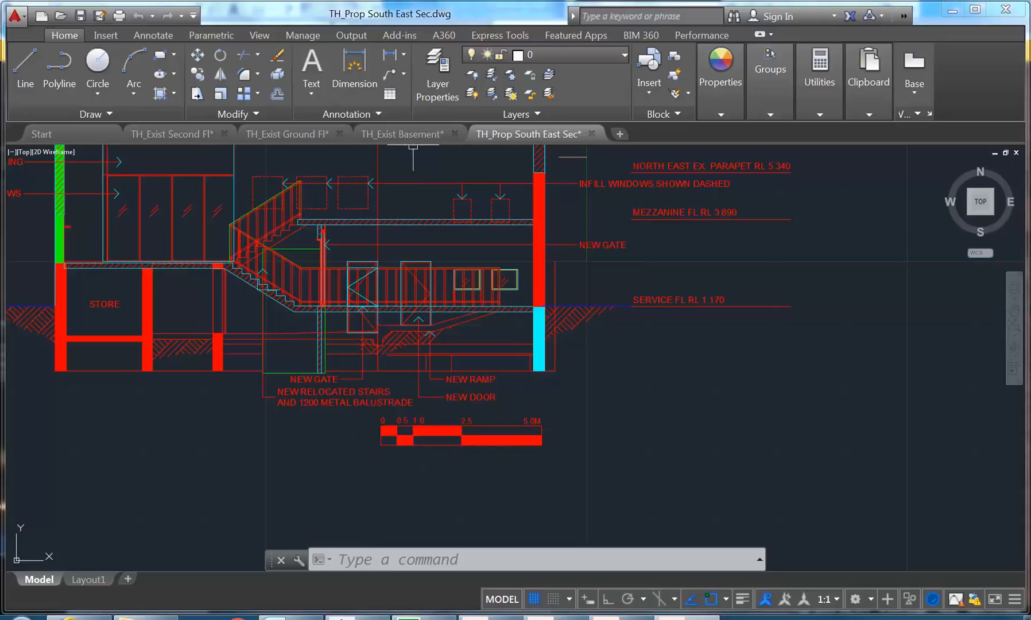
Return to the TH_Exist Basement drawing and compare its Service Yard and internal ramp with the section
left_click(409, 134)
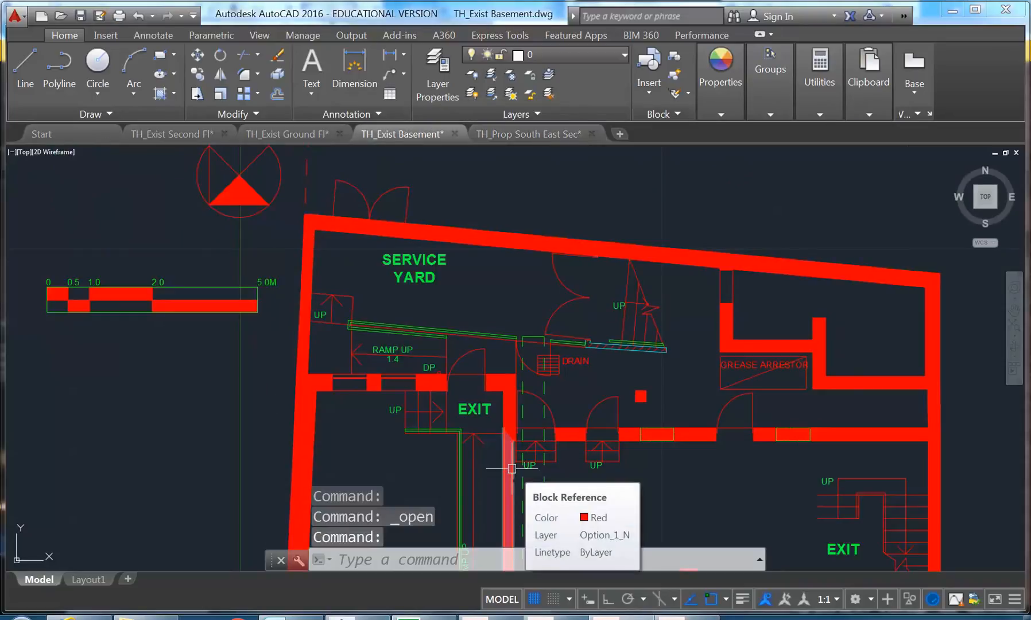
scroll(513, 467, "down", 4)
scroll(427, 360, "up", 3)
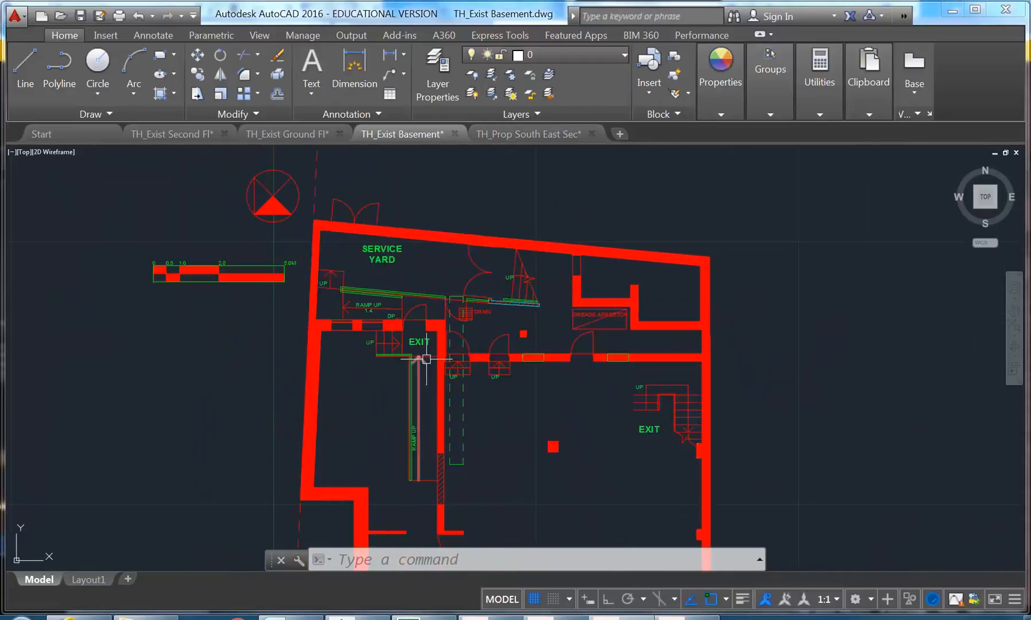
Check the Mezzanine floor level note in the TH_Exist Ground Fl drawing
left_click(280, 134)
middle_click_drag(427, 280, 445, 292)
scroll(423, 230, "up", 4)
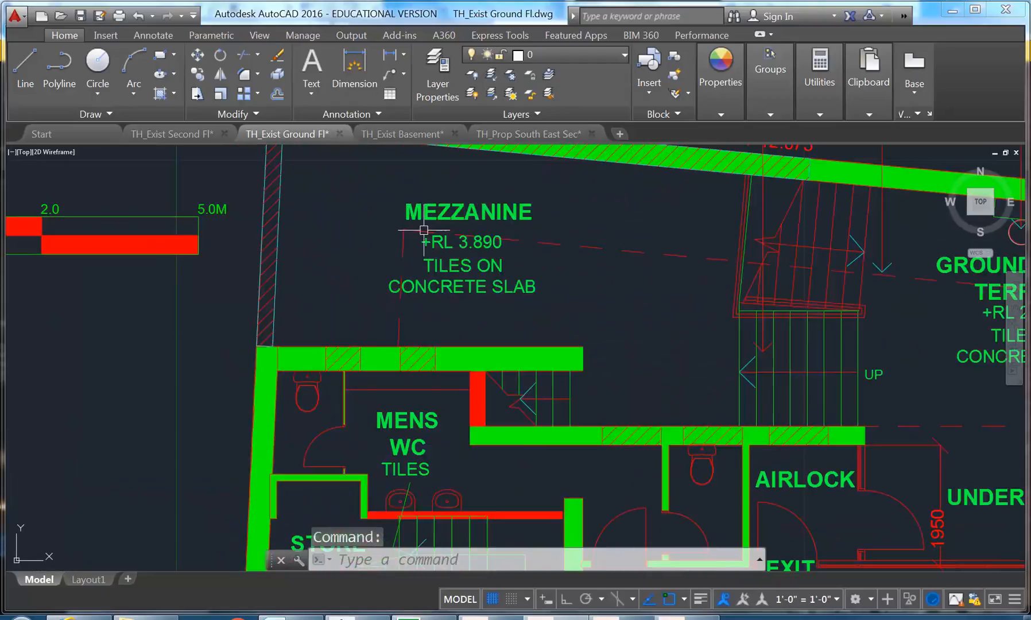
middle_click_drag(423, 229, 407, 249)
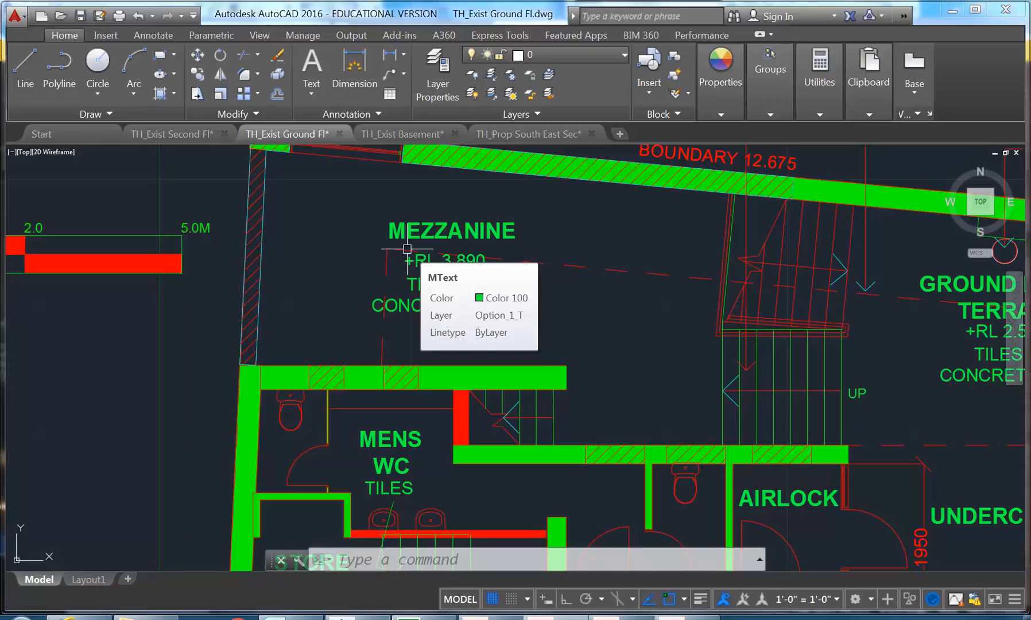
scroll(434, 256, "up", 4)
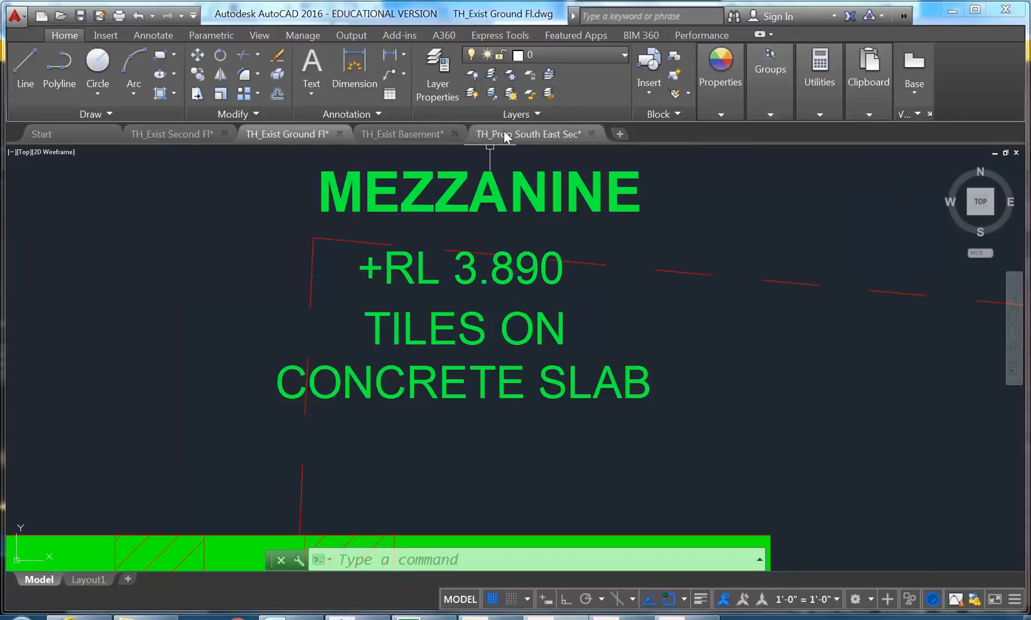
Compare the Mezzanine and Service floor levels with the rear stairs in the TH_Prop South East Sec drawing
left_click(520, 134)
scroll(508, 246, "down", 3)
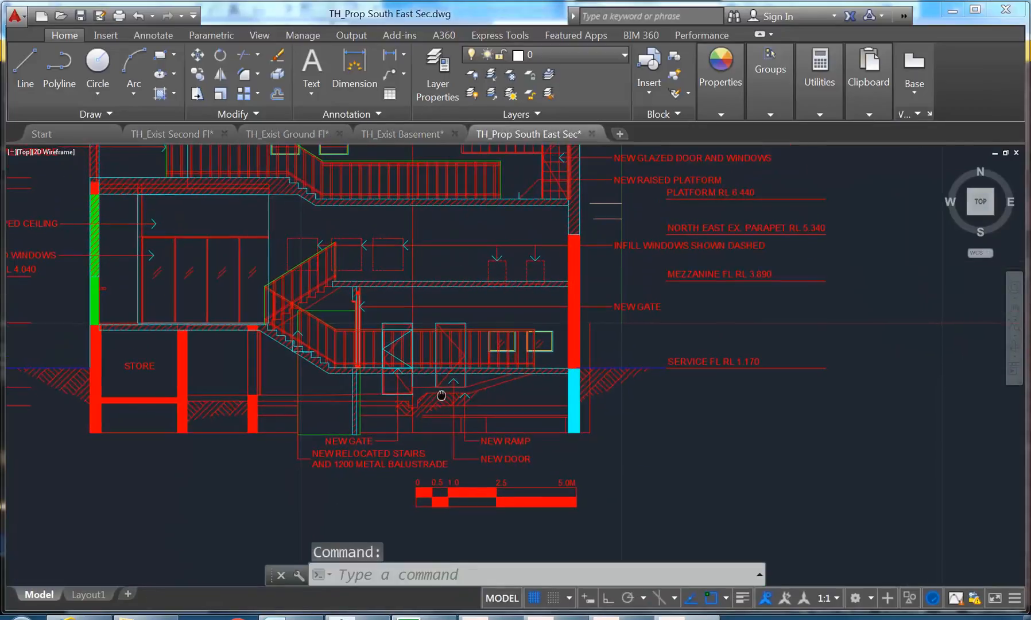
scroll(315, 436, "down", 1)
scroll(313, 431, "up", 5)
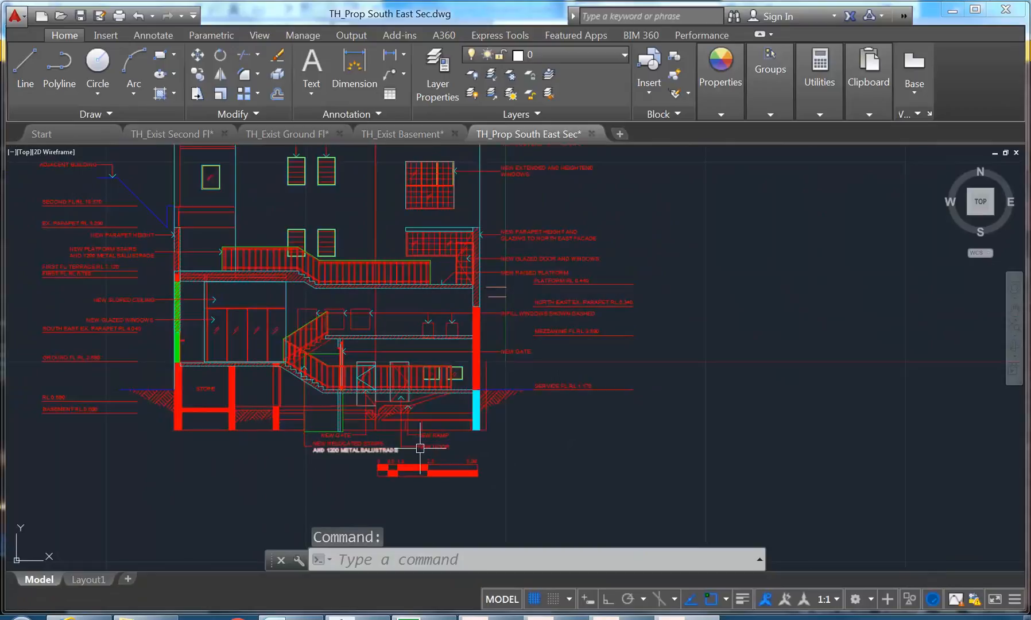
scroll(240, 420, "down", 5)
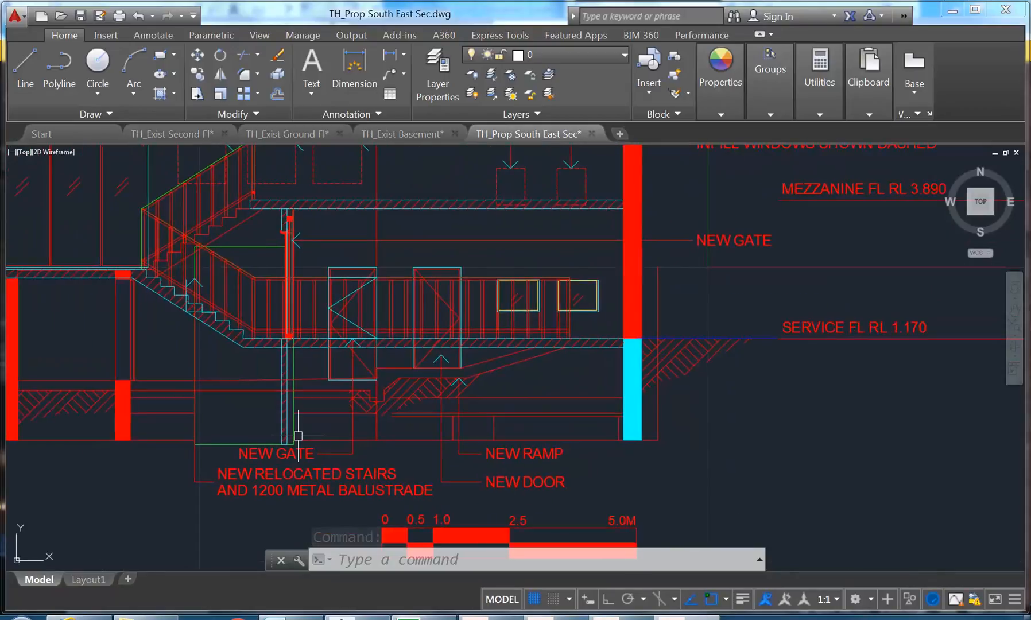
scroll(365, 414, "down", 2)
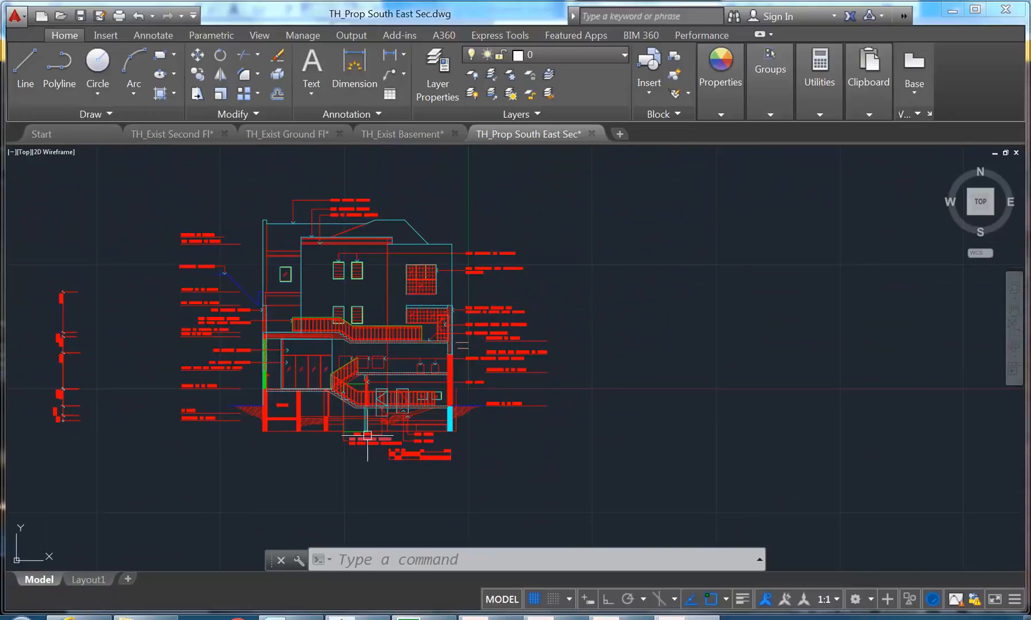
Open TH_Prop South East Elev.dwg from the Town Hall DWGs folder, continuing despite its non-Autodesk origin
left_click(61, 15)
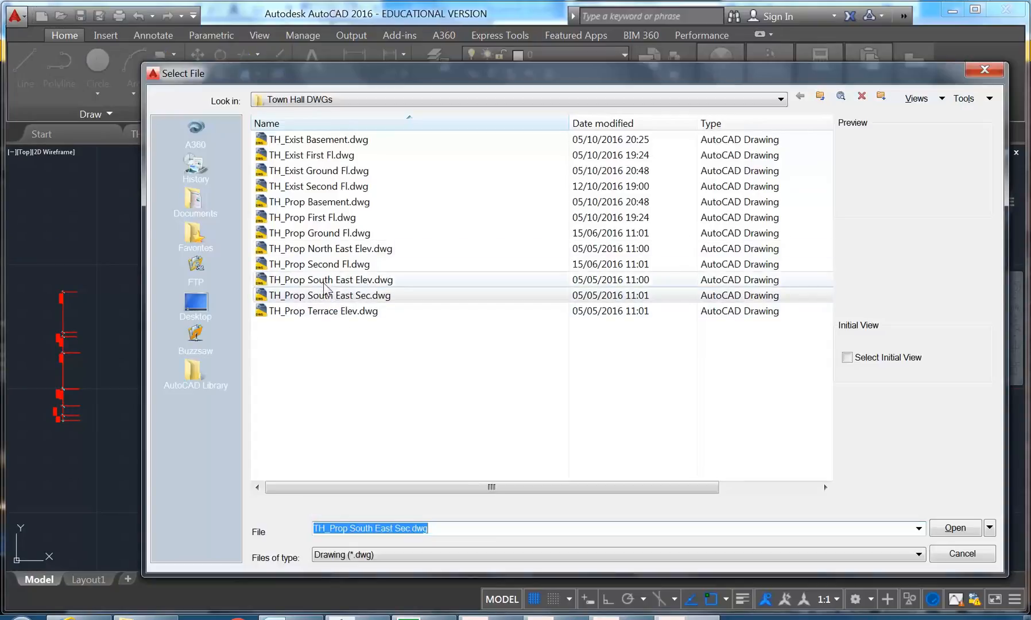
left_click(325, 313)
left_click(326, 296)
left_click(322, 266)
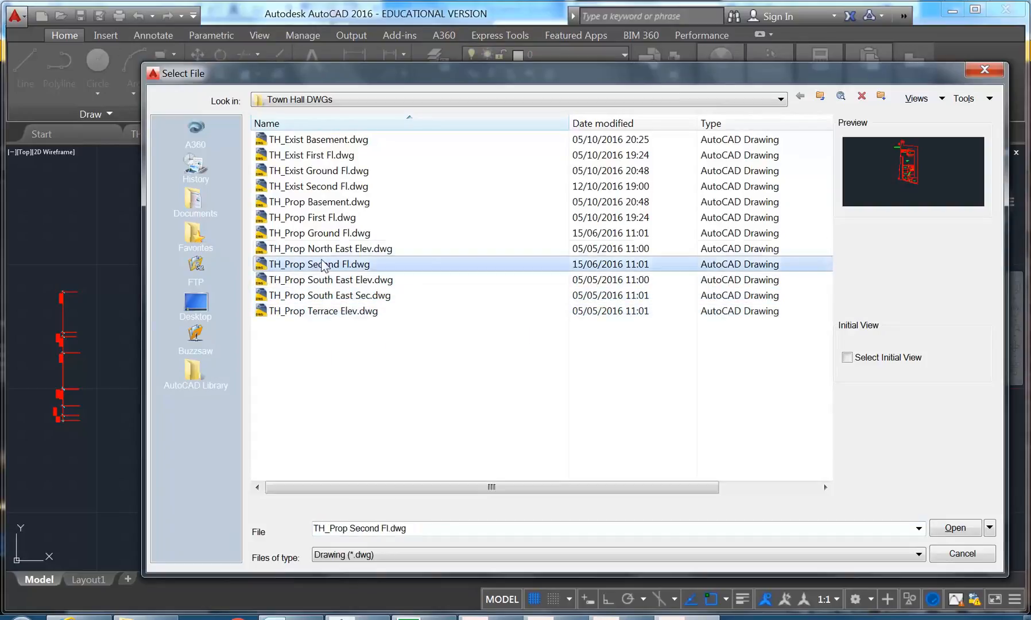
left_click(318, 251)
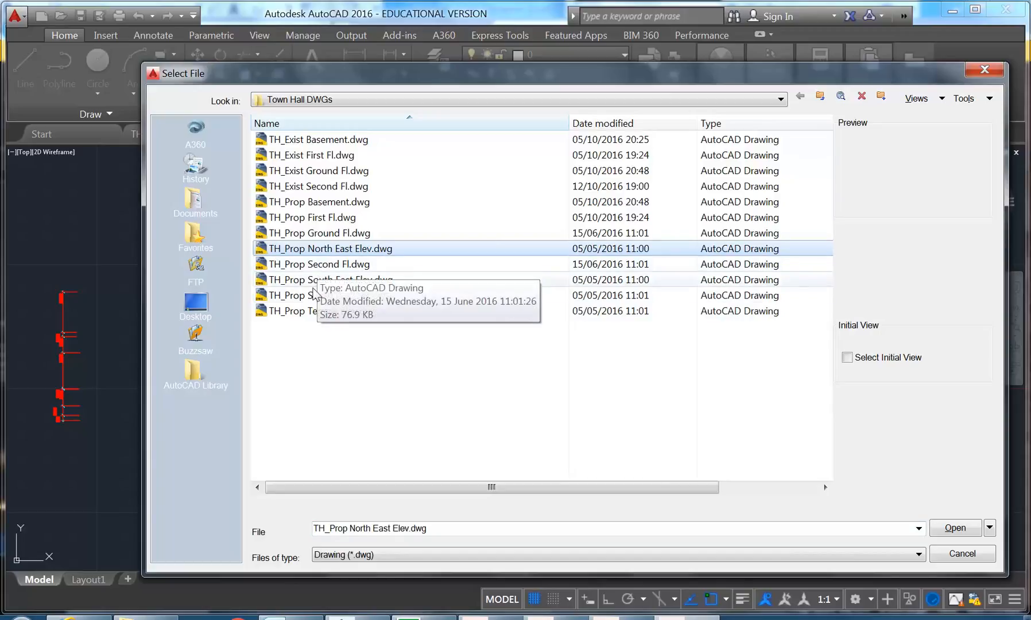
left_click(311, 296)
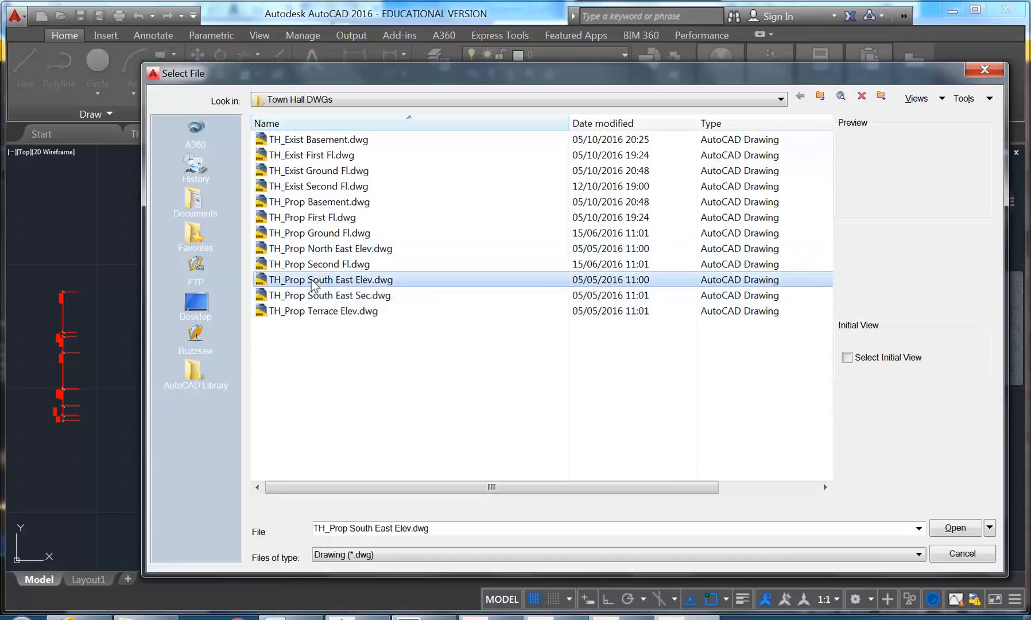
double_click(311, 280)
left_click(426, 270)
Check the Service and Mezzanine floor level notes beside the rear door in the south east elevation
scroll(365, 351, "down", 2)
middle_click_drag(364, 348, 372, 279)
scroll(403, 355, "up", 7)
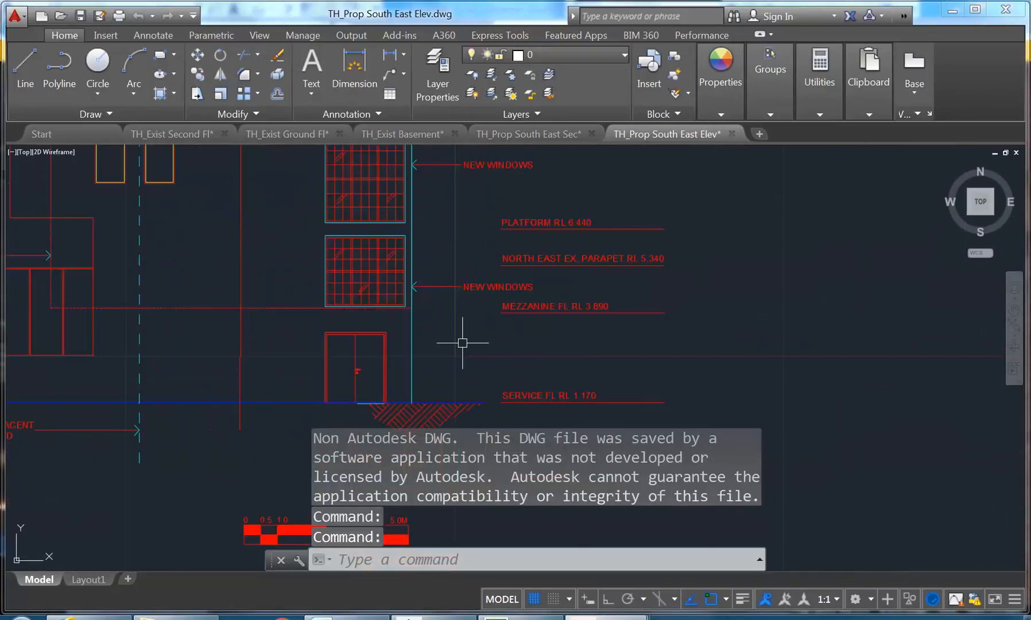
mouse_move(463, 320)
middle_mouse_down()
mouse_move(457, 341)
mouse_move(407, 337)
middle_mouse_up()
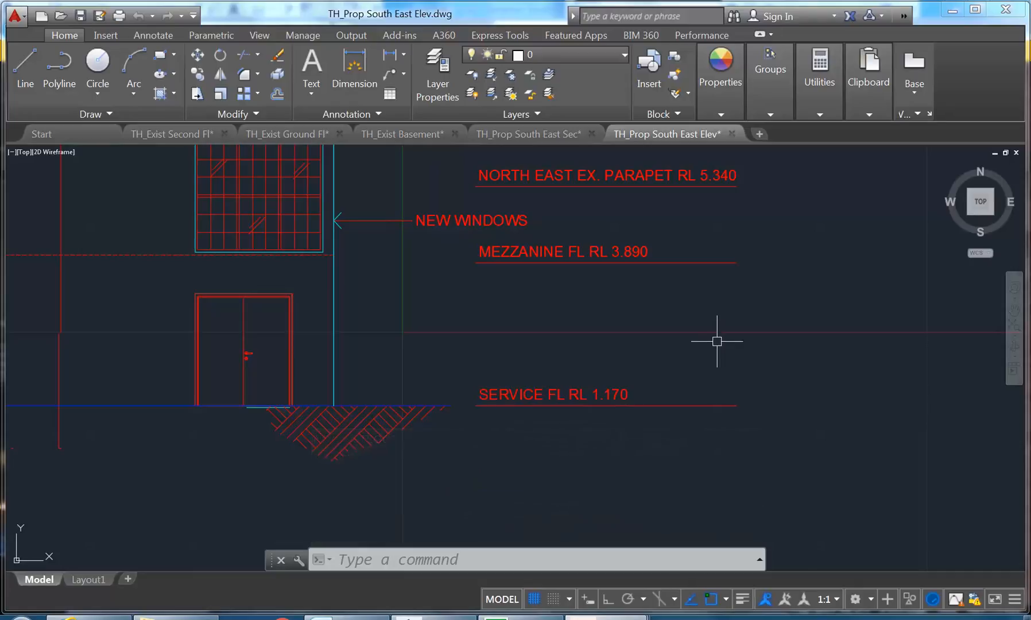
scroll(691, 341, "down", 5)
scroll(675, 349, "up", 2)
scroll(675, 349, "up", 4)
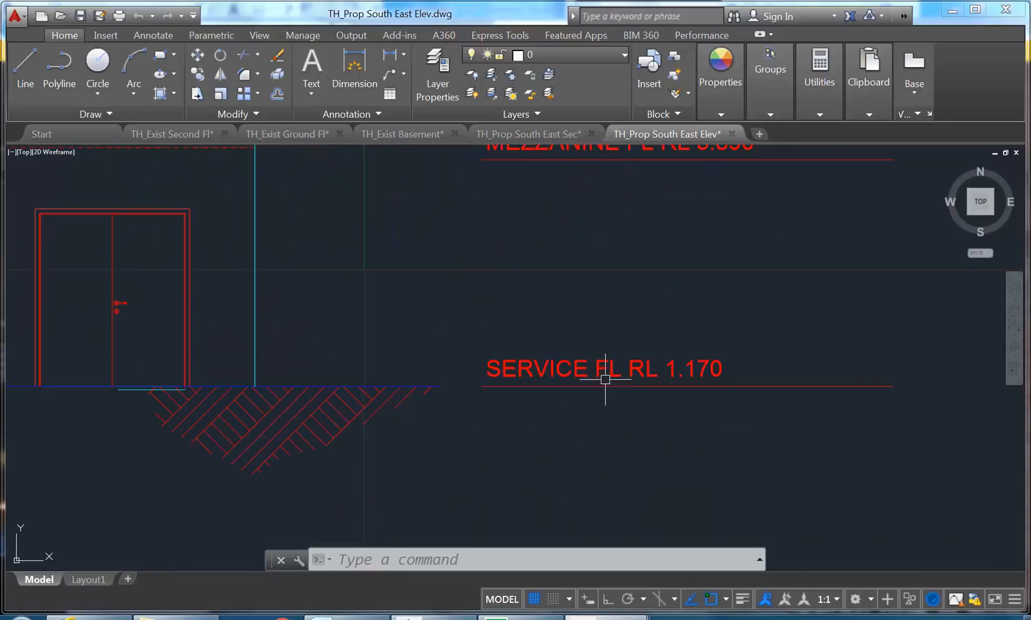
mouse_move(660, 374)
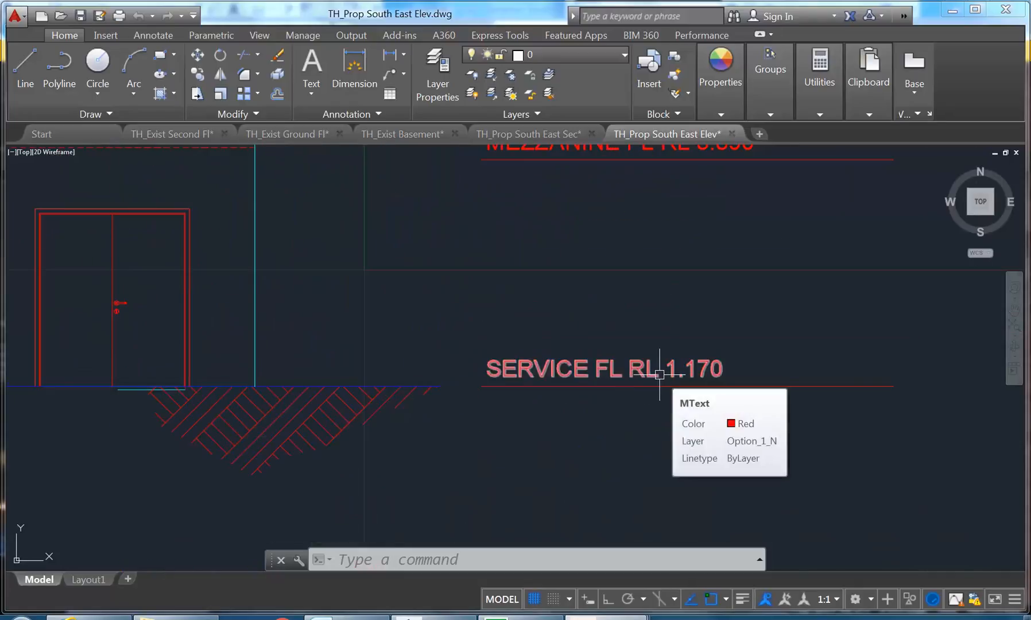
scroll(534, 329, "down", 3)
mouse_move(534, 329)
middle_mouse_down()
mouse_move(525, 368)
mouse_move(481, 362)
mouse_move(491, 408)
mouse_move(451, 393)
middle_mouse_up()
scroll(491, 408, "down", 3)
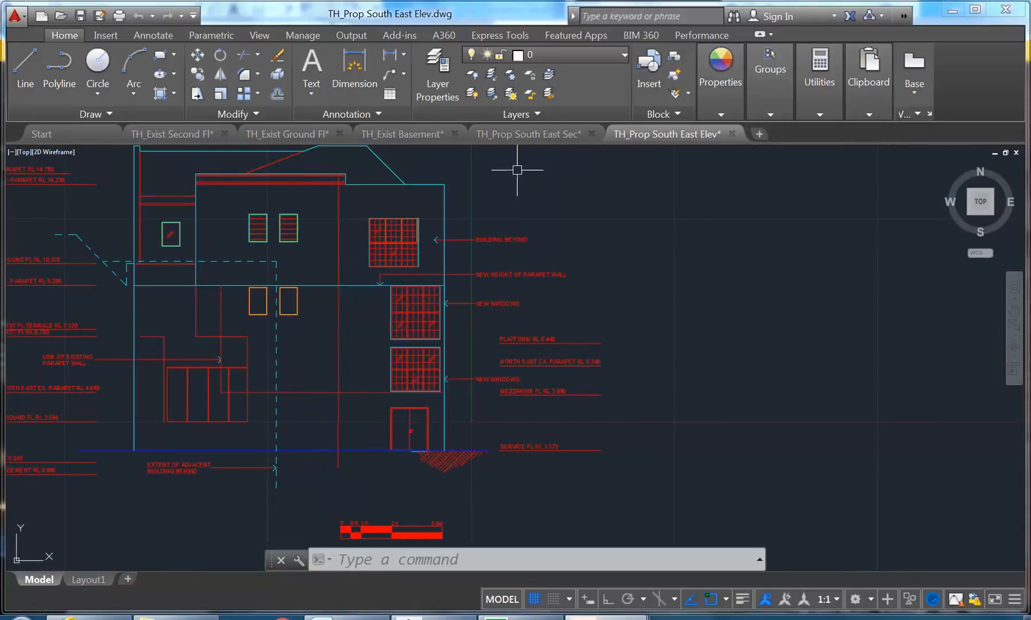
Check the Ground Floor and Basement level notes beside the Store in the TH_Prop South East Sec drawing
left_click(525, 134)
scroll(308, 370, "up", 4)
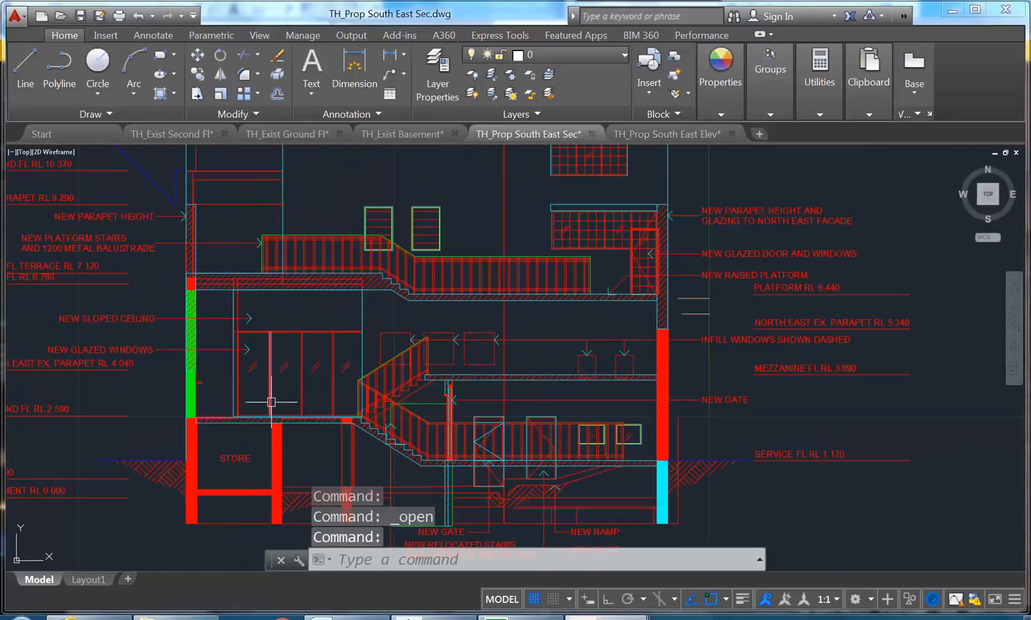
scroll(520, 333, "down", 2)
scroll(319, 363, "up", 4)
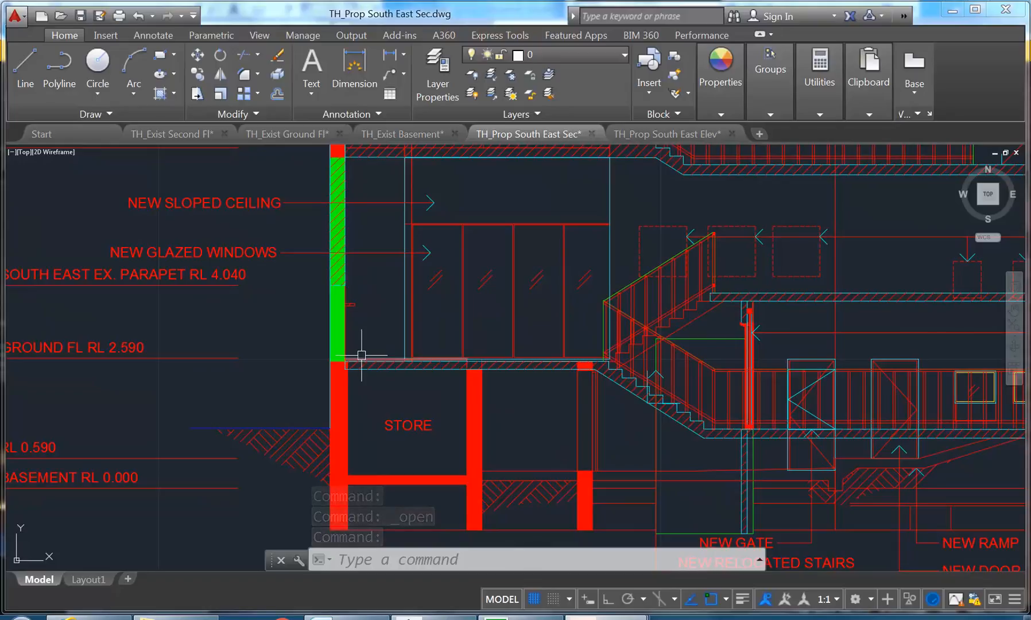
middle_click_drag(238, 365, 293, 368)
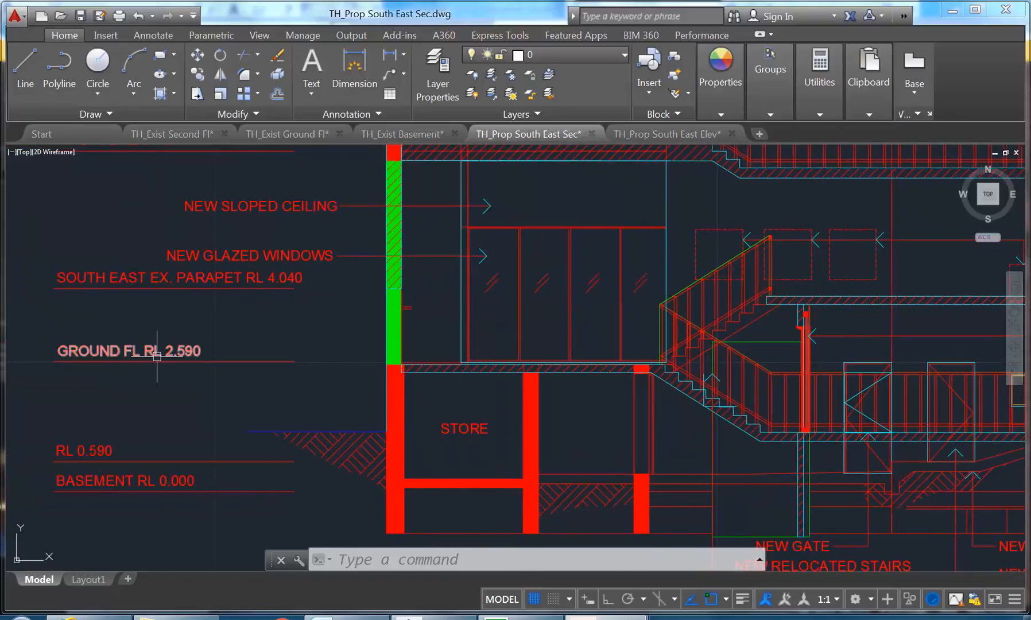
mouse_move(176, 357)
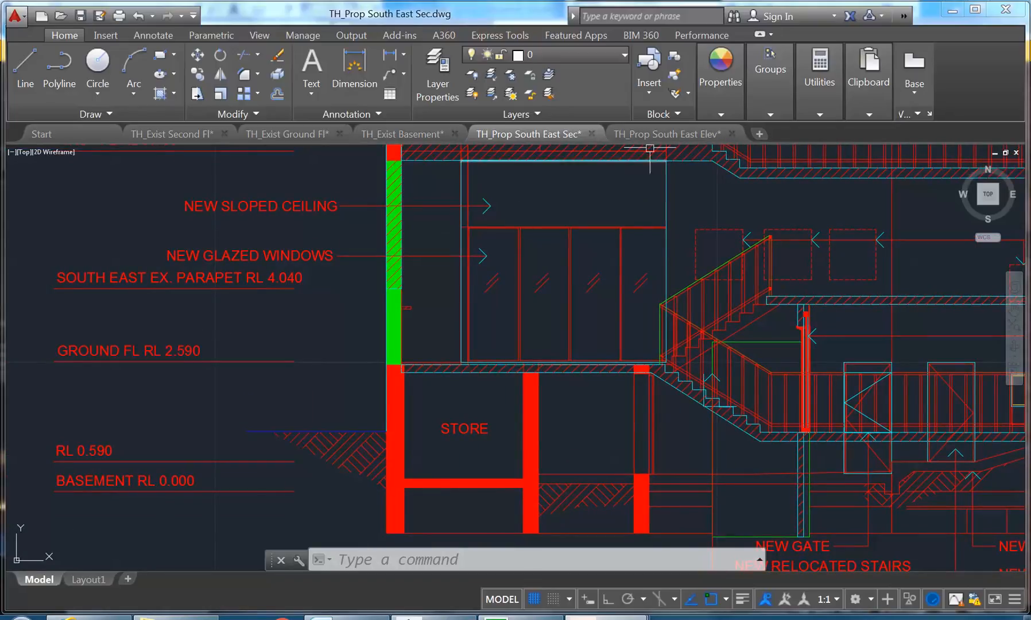
Calculate the Ground Floor to Service level difference as 2590-1170 with CAL in the TH_Prop South East Elev drawing
left_click(681, 130)
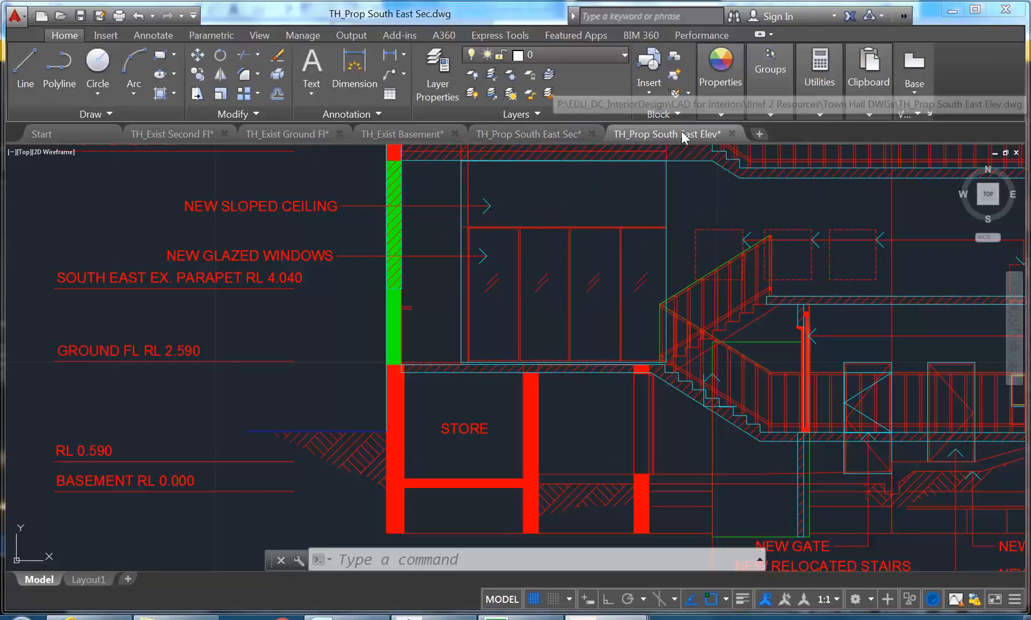
scroll(528, 448, "up", 4)
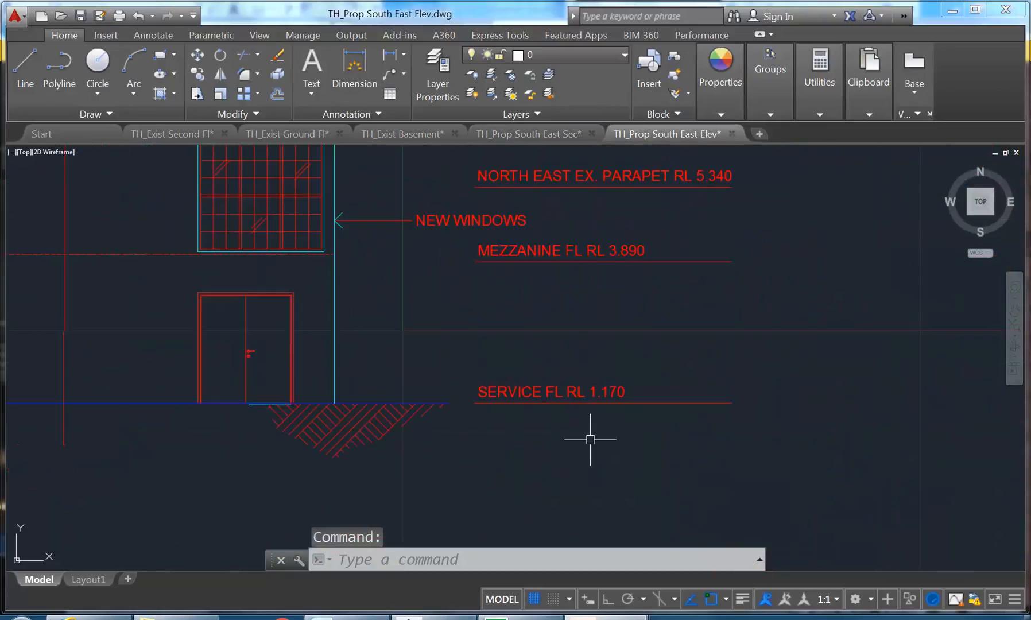
type("cal")
key("Return")
type("25")
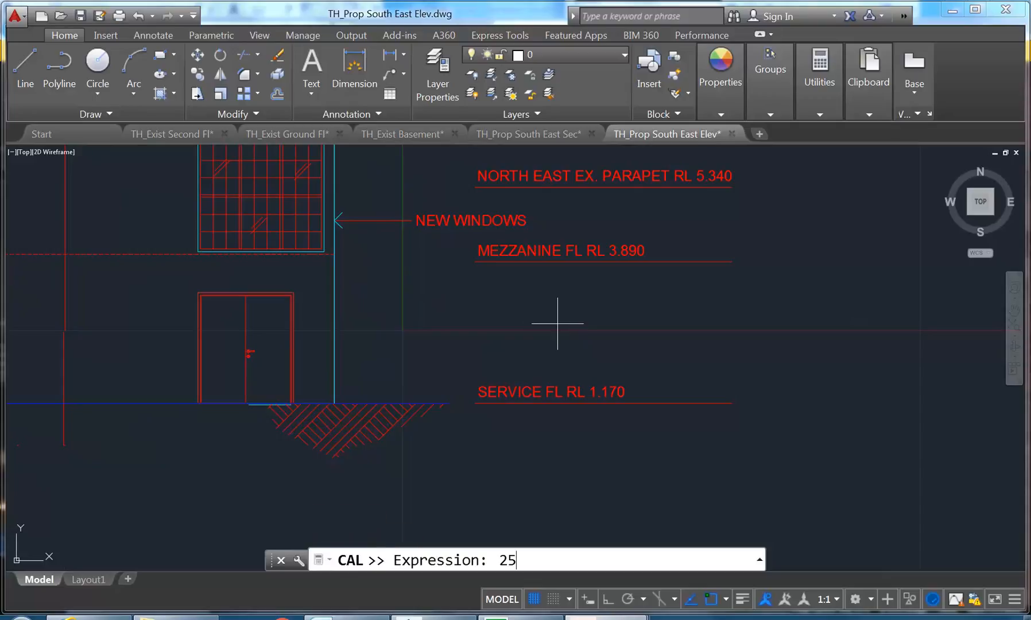
type("90-1170")
key("Return")
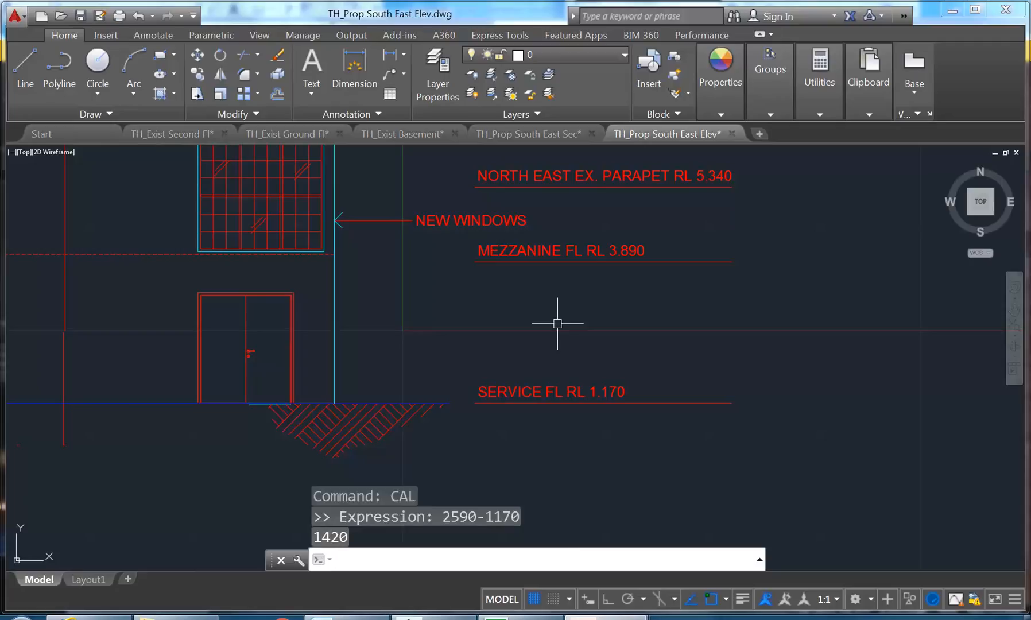
Check the Ground Floor, RL 0.590 and Basement level notes beside the south east elevation
scroll(256, 328, "down", 4)
middle_click_drag(256, 327, 481, 364)
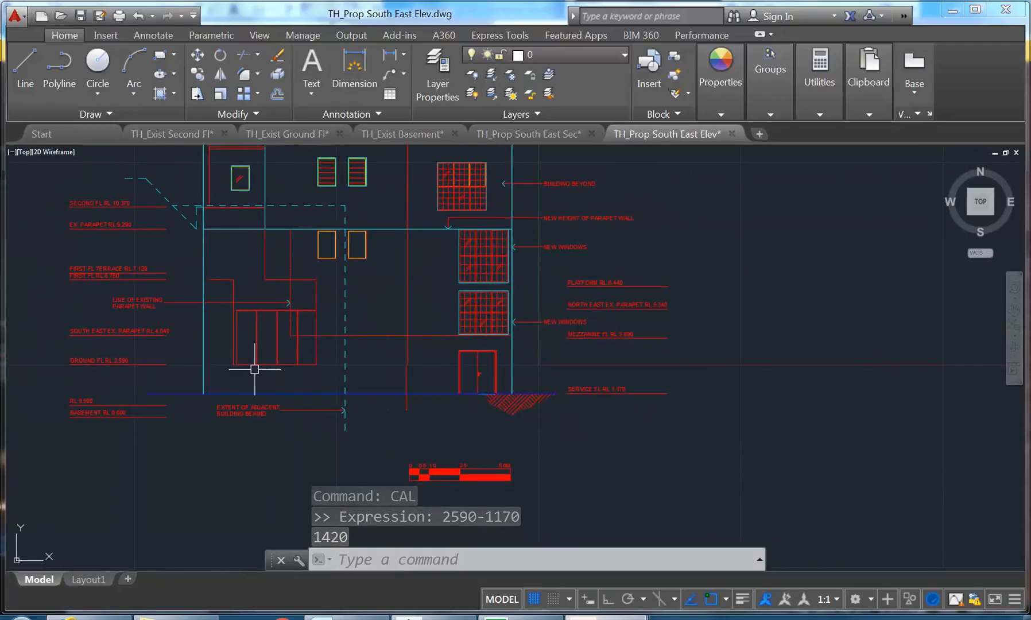
mouse_move(145, 366)
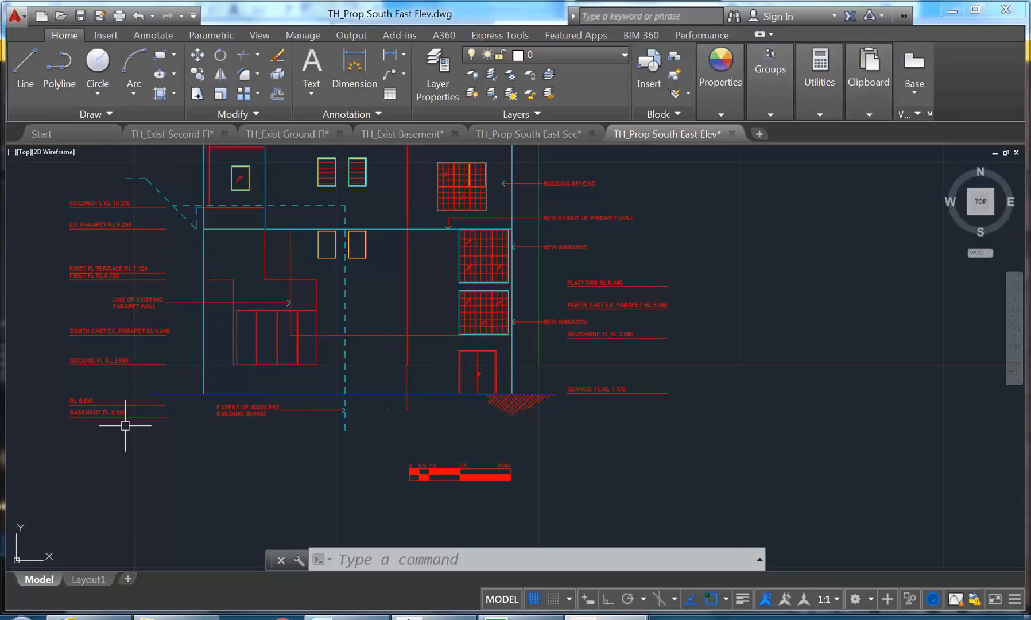
scroll(51, 415, "up", 2)
middle_click_drag(51, 415, 126, 417)
scroll(144, 416, "up", 4)
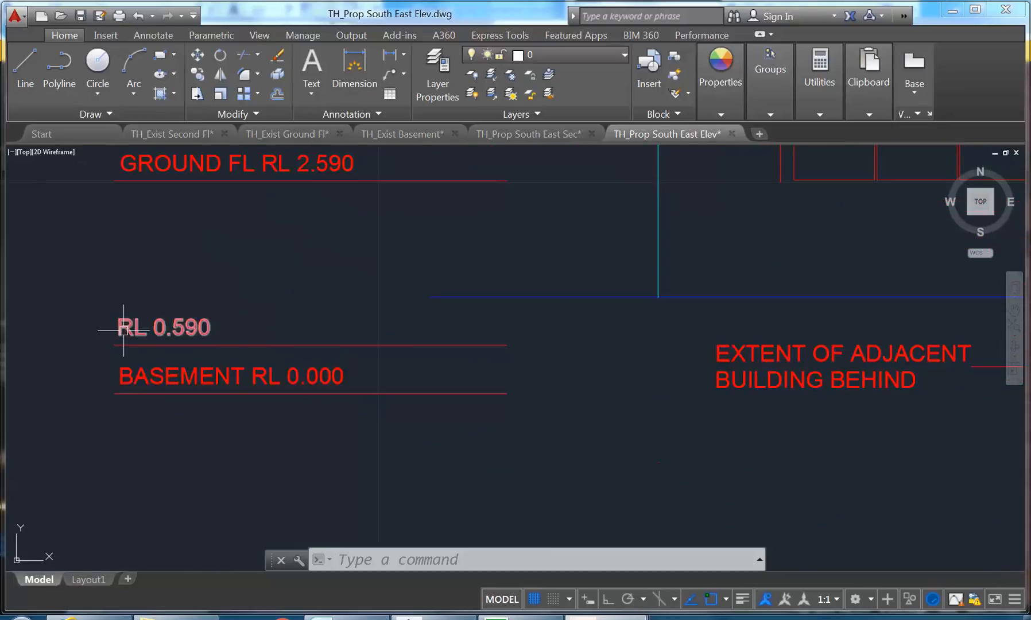
middle_click_drag(119, 327, 153, 413)
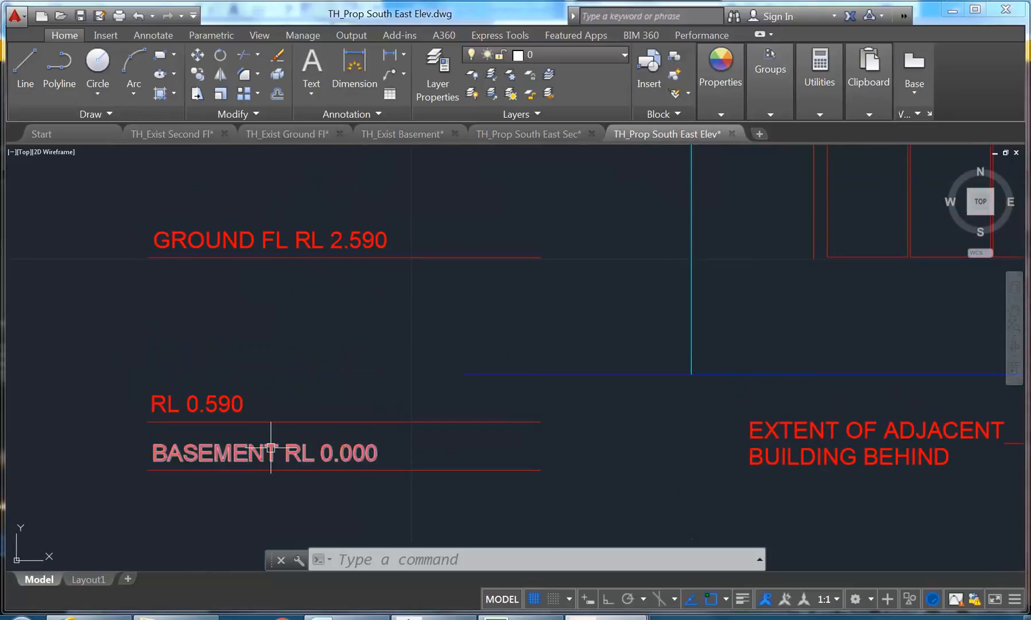
Examine the rear wall and doors between the service yard and the interior in the TH_Exist Basement plan
left_click(403, 137)
scroll(471, 295, "down", 3)
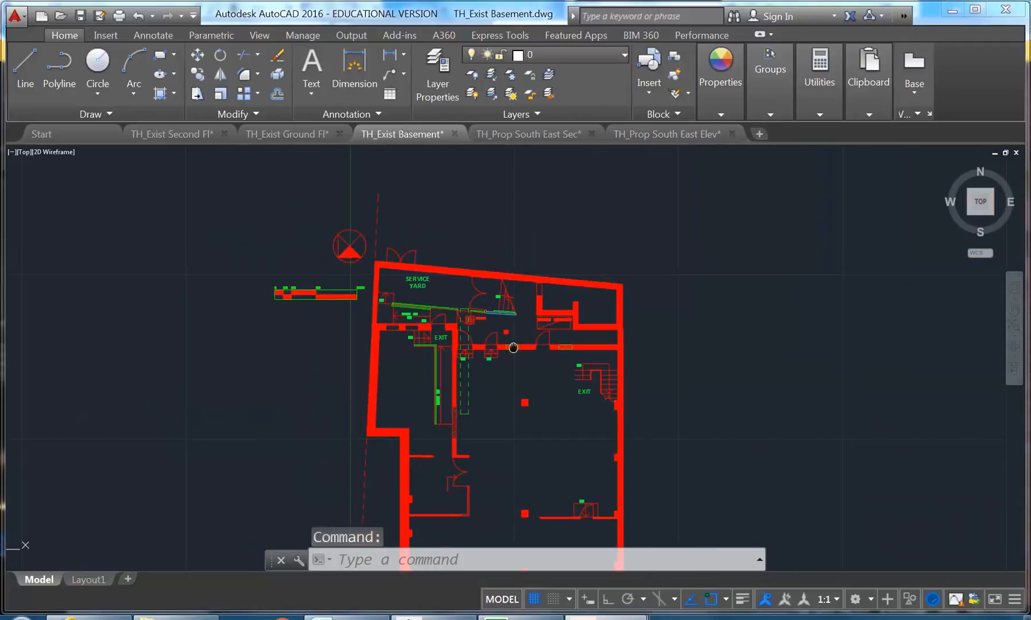
scroll(471, 295, "up", 4)
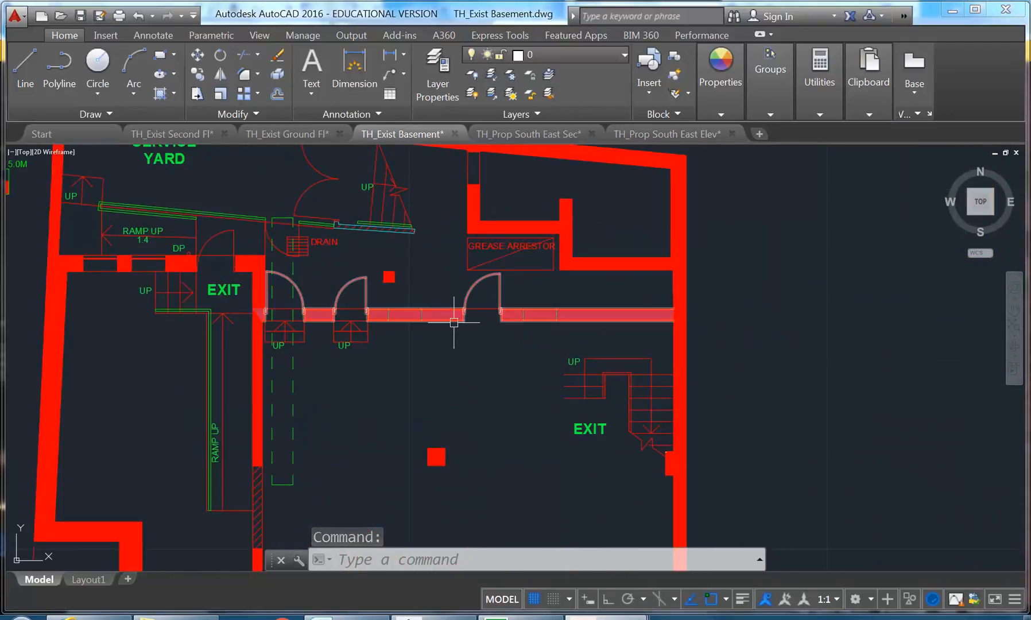
scroll(491, 309, "down", 4)
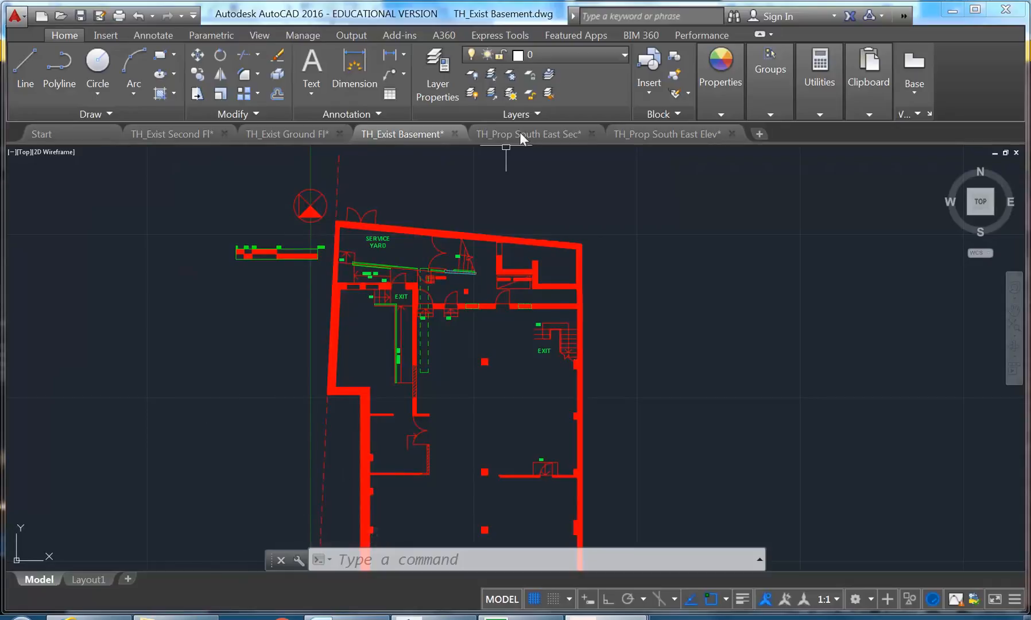
Compare the front ground and Ground Floor levels with the rear Service floor level in the TH_Prop South East Sec drawing
left_click(549, 134)
scroll(230, 375, "up", 3)
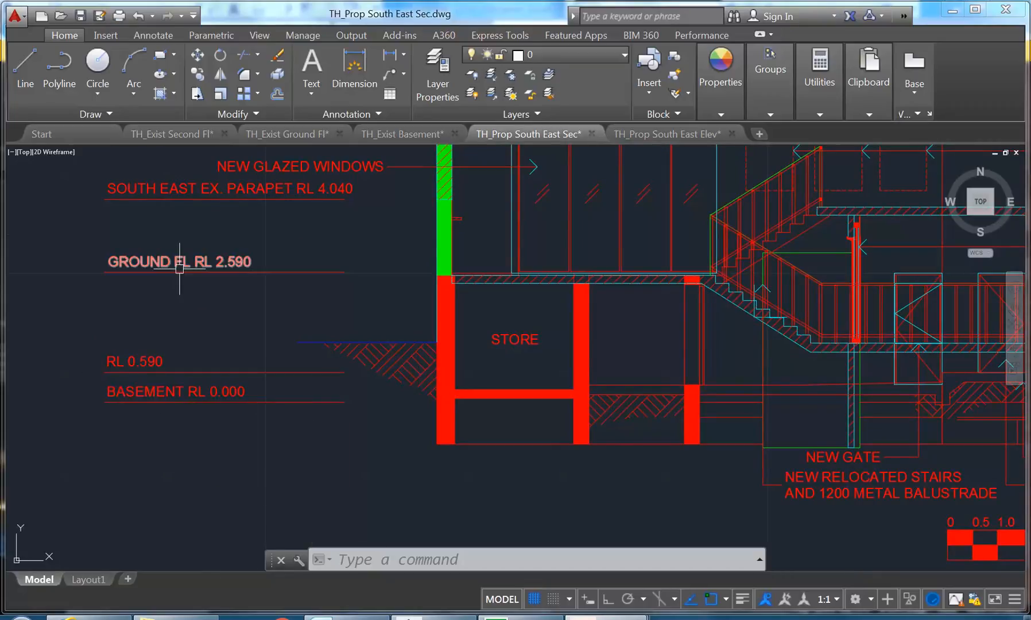
scroll(257, 301, "down", 4)
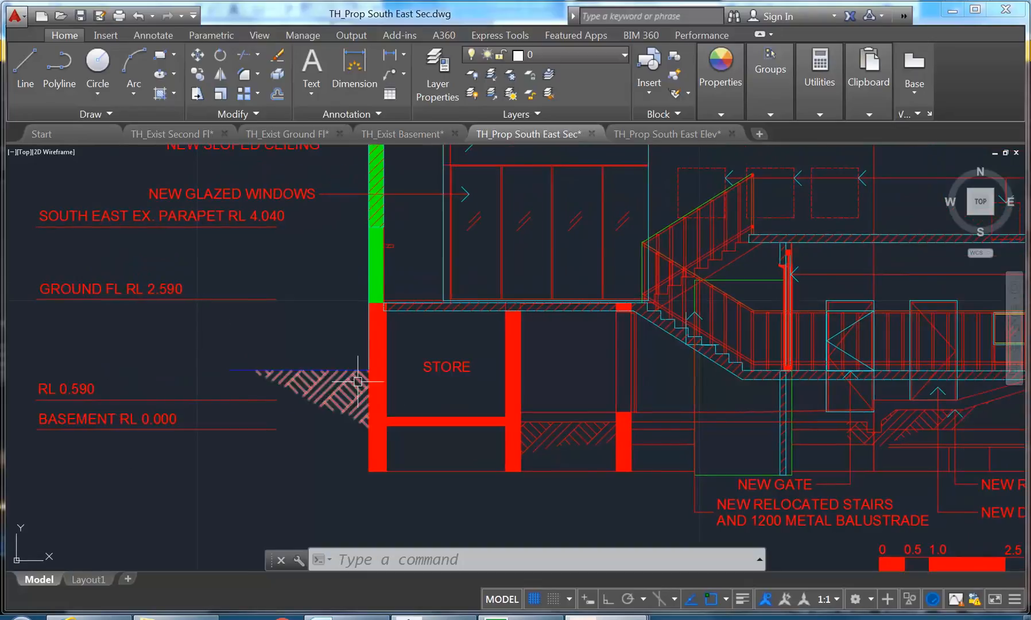
middle_click_drag(248, 364, 247, 370)
middle_click_drag(808, 368, 660, 367)
scroll(659, 367, "up", 4)
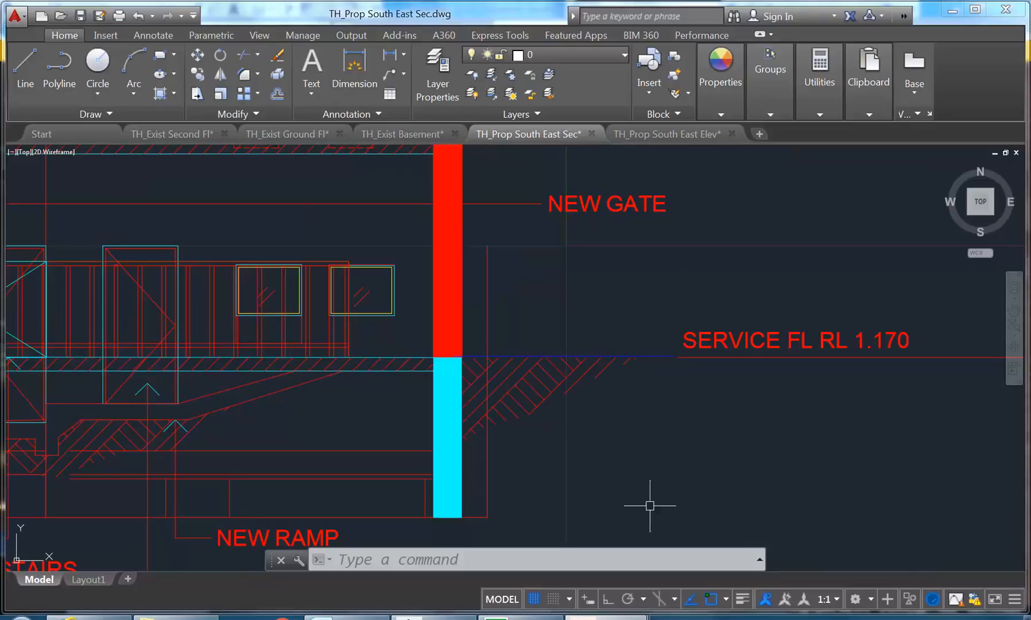
Look up the 2590-1170 calculation in the command history of the TH_Prop South East Elev drawing
left_click(756, 560)
left_click(760, 561)
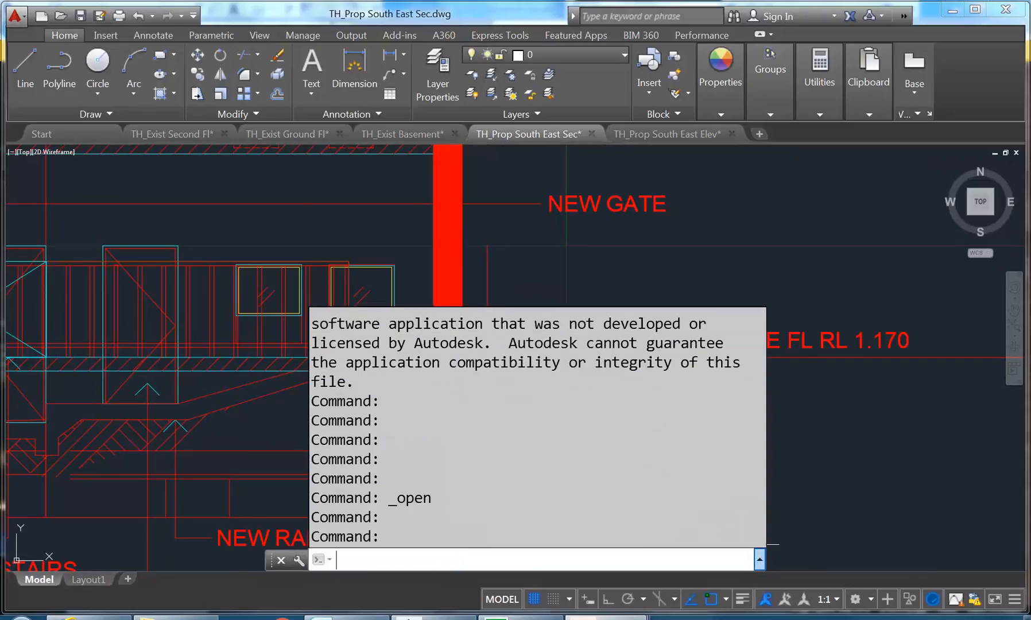
scroll(538, 427, "up", 4)
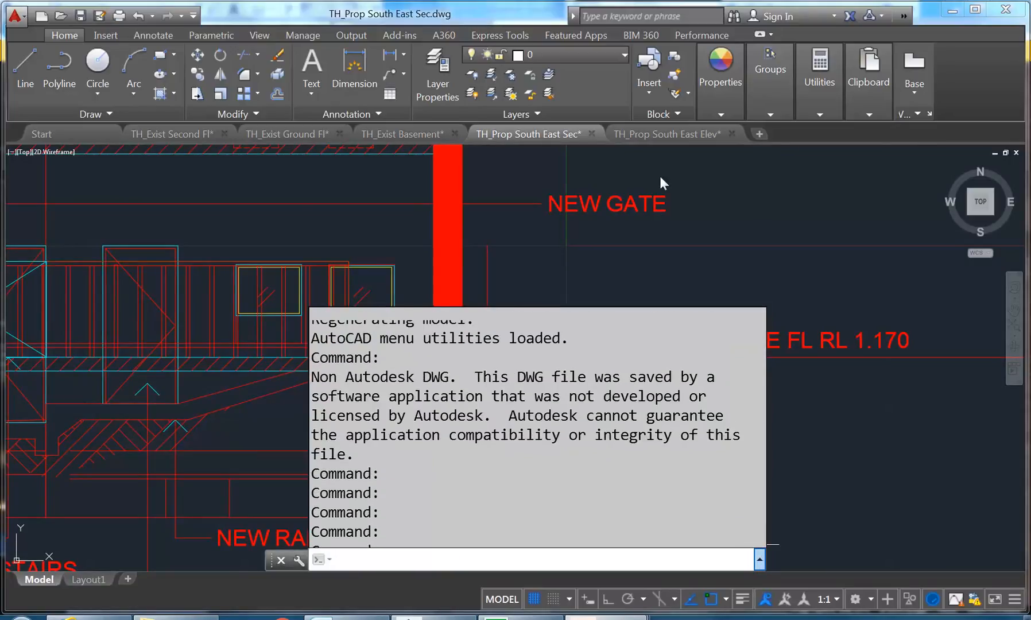
left_click(670, 135)
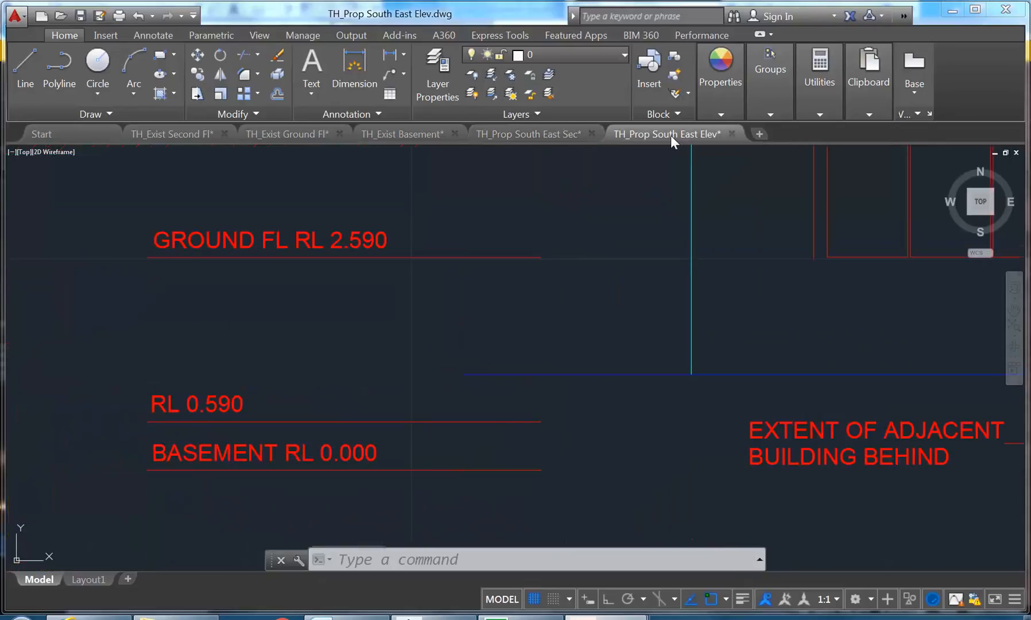
left_click(760, 559)
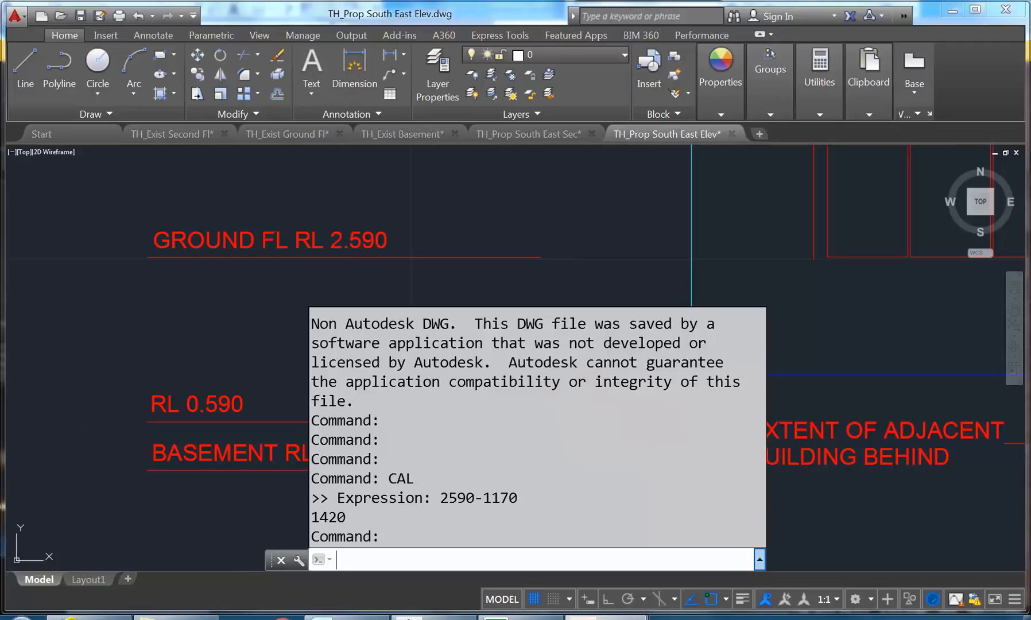
Switch to Revit and review all building levels in the South elevation
left_click(414, 618)
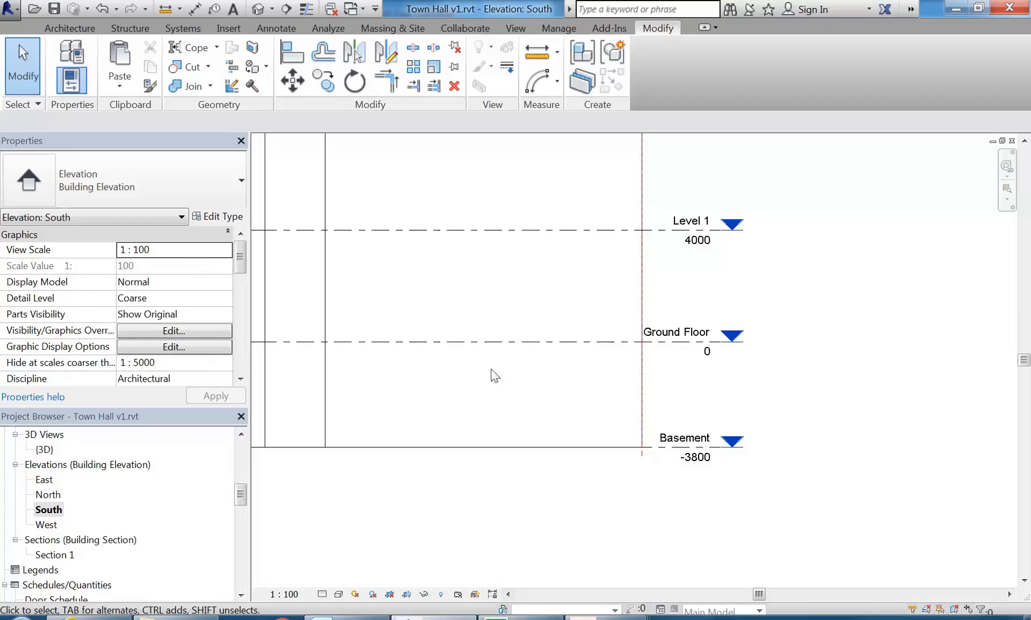
scroll(424, 285, "down", 4)
middle_click_drag(422, 284, 523, 357)
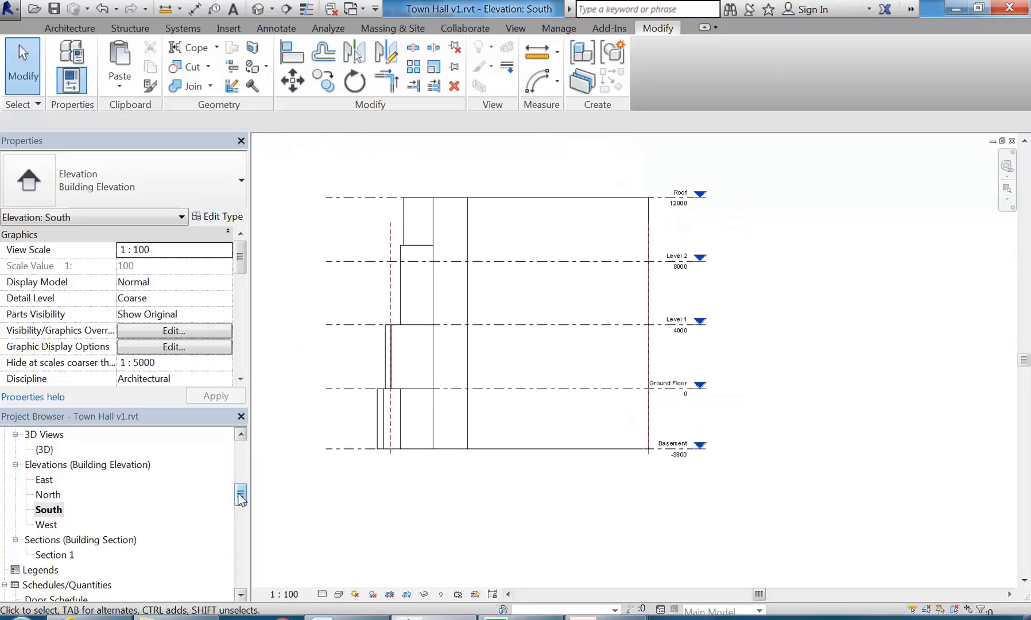
Open the Site floor plan and frame the whole building outline with the lane boundary
left_click_drag(240, 493, 243, 452)
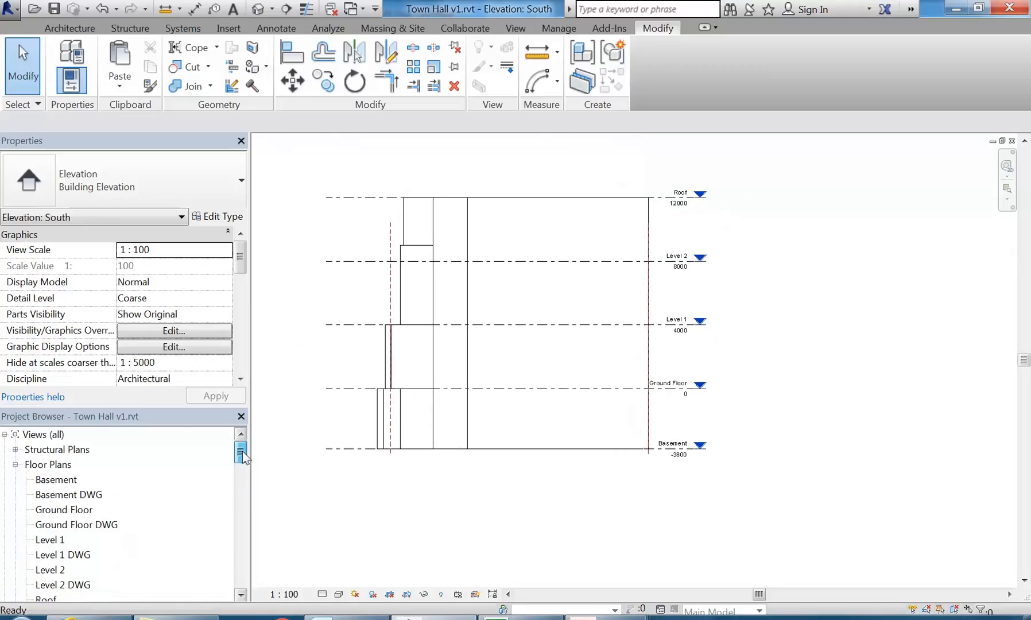
left_click(58, 537)
scroll(58, 537, "down", 3)
double_click(43, 495)
scroll(501, 363, "down", 3)
middle_click_drag(501, 362, 463, 394)
middle_click_drag(367, 326, 347, 332)
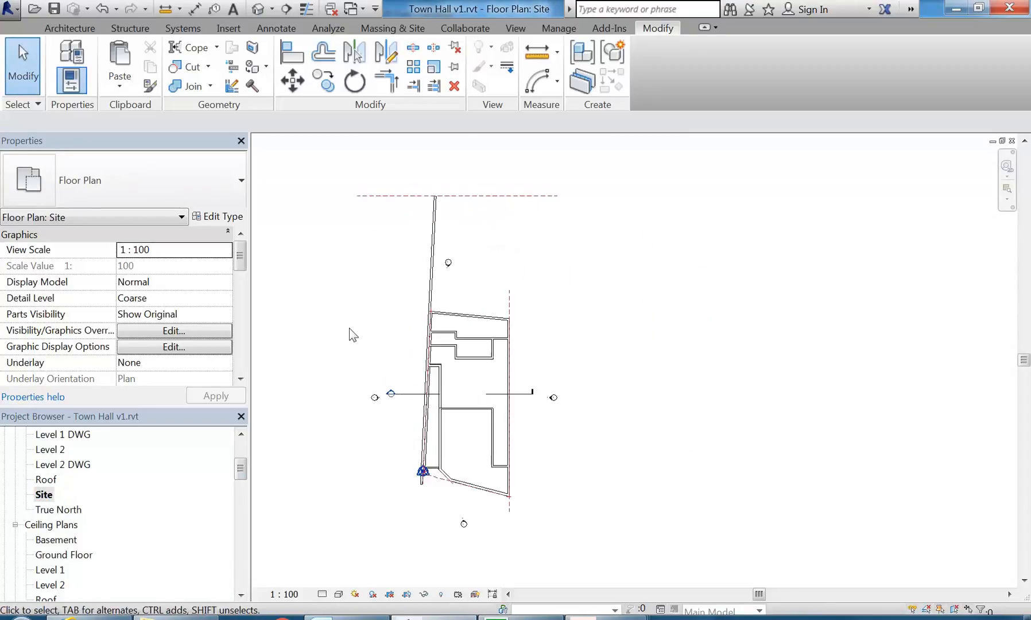
scroll(349, 334, "up", 2)
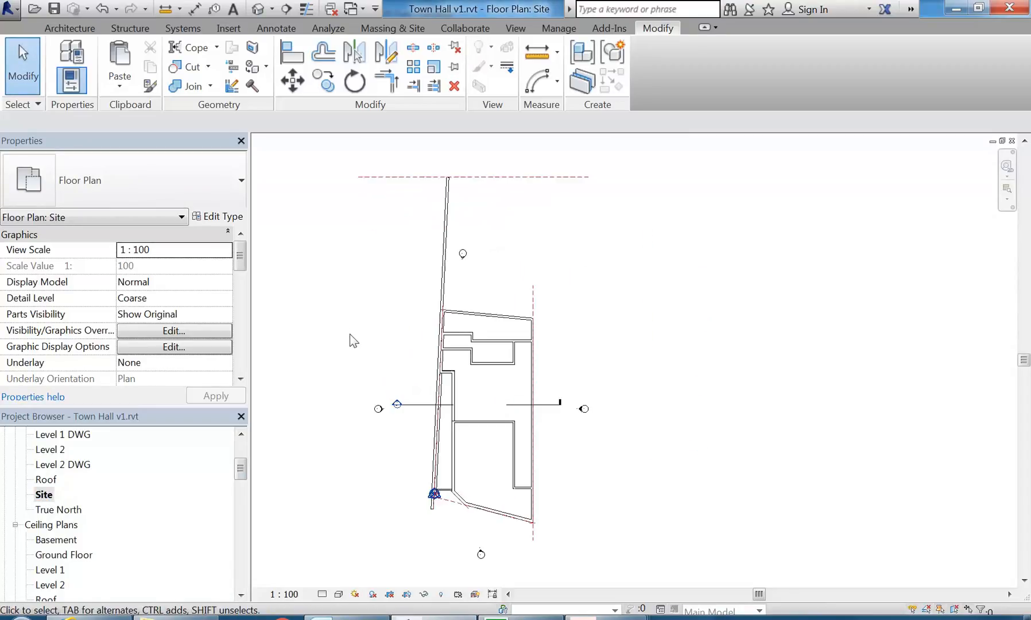
Start a toposurface in the Site plan using point placement with absolute elevation, and open the point elevation value for editing
left_click(63, 30)
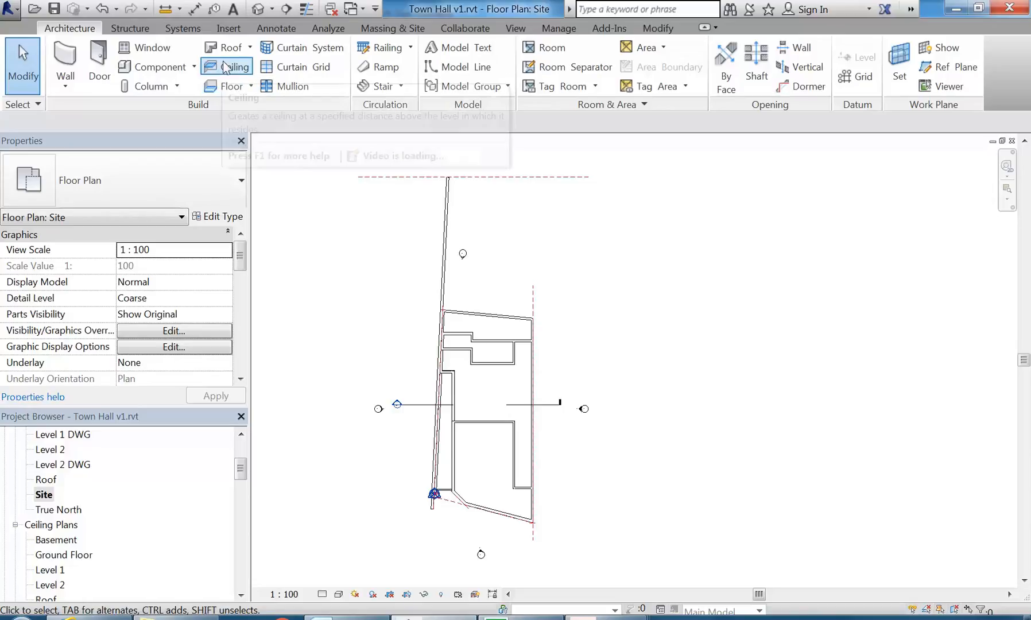
left_click(381, 30)
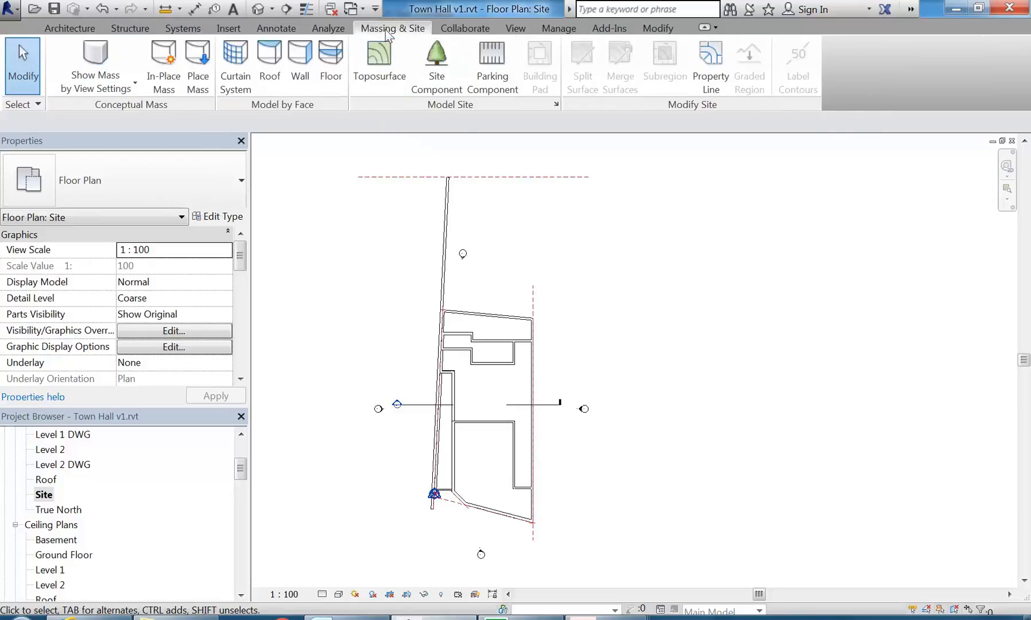
left_click(382, 78)
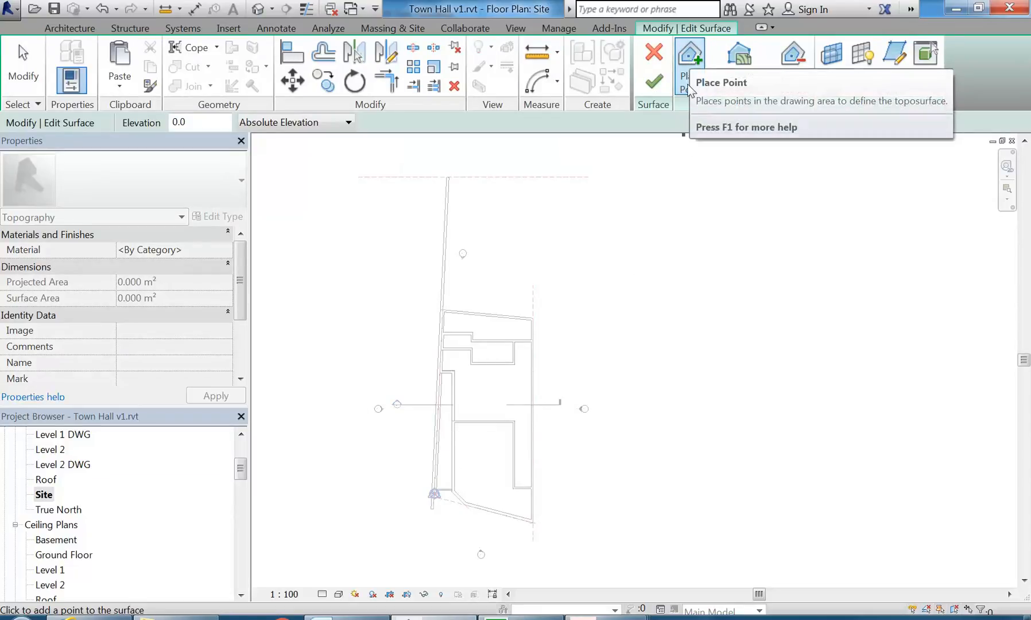
double_click(184, 122)
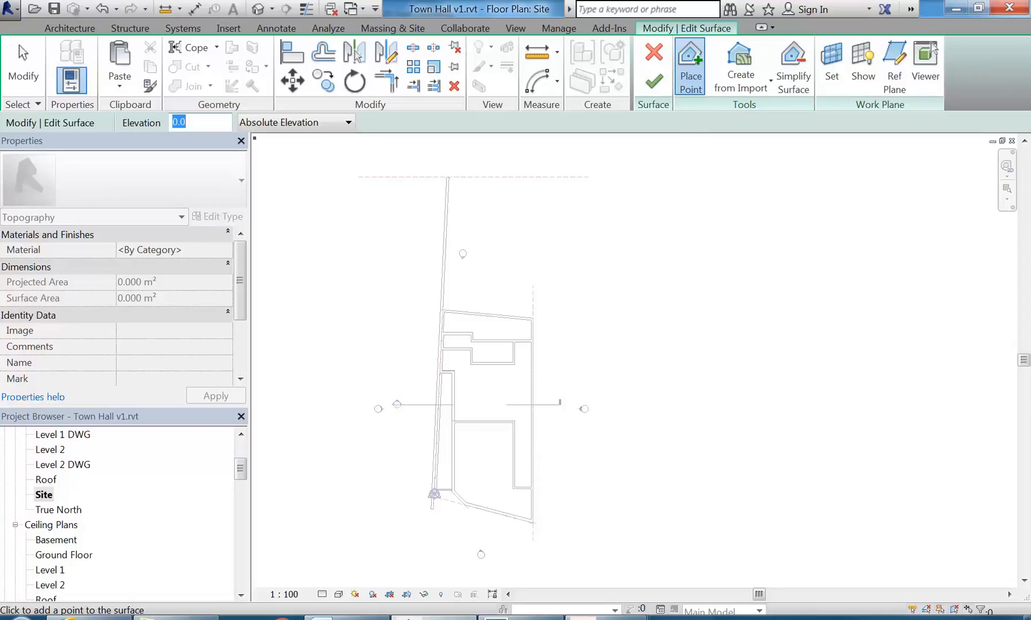
Check the rear lane in the Railway Ln Street View, and recheck the 2590-1170 calculation in AutoCAD's south east elevation drawing
left_click(92, 618)
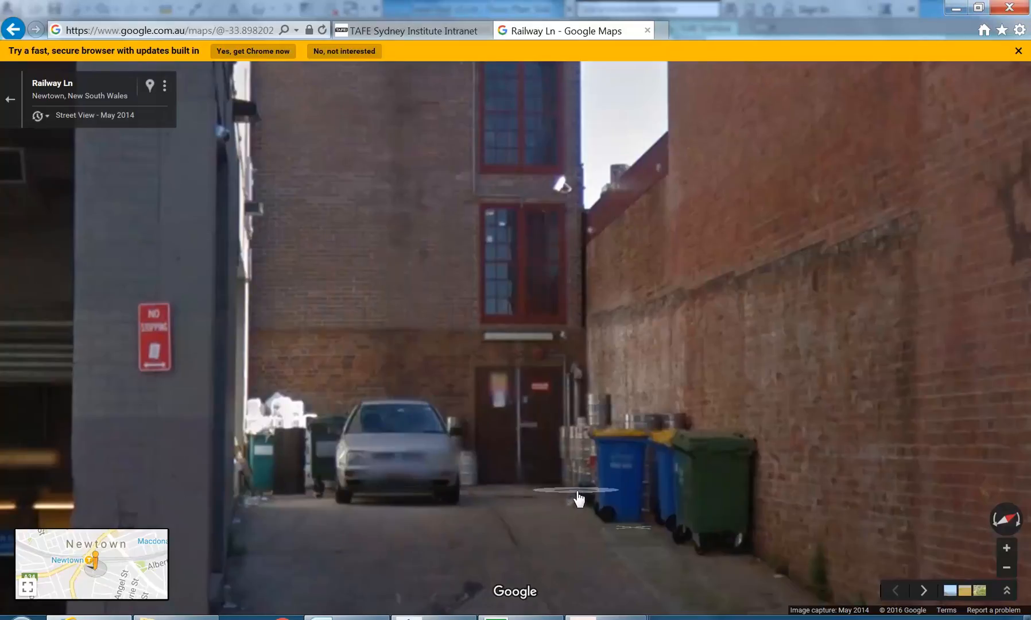
mouse_move(607, 618)
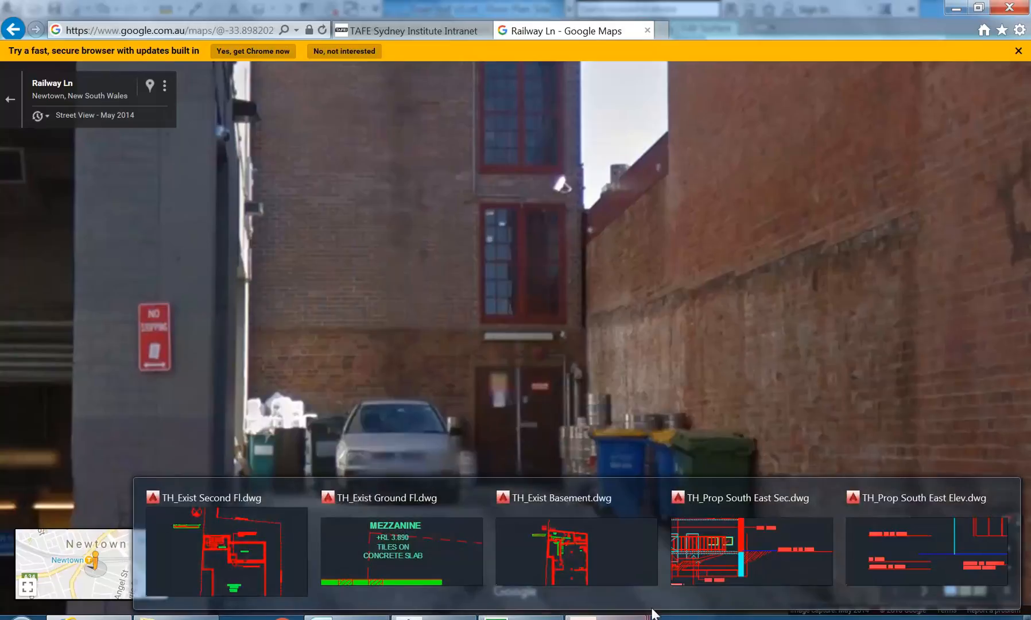
left_click(865, 557)
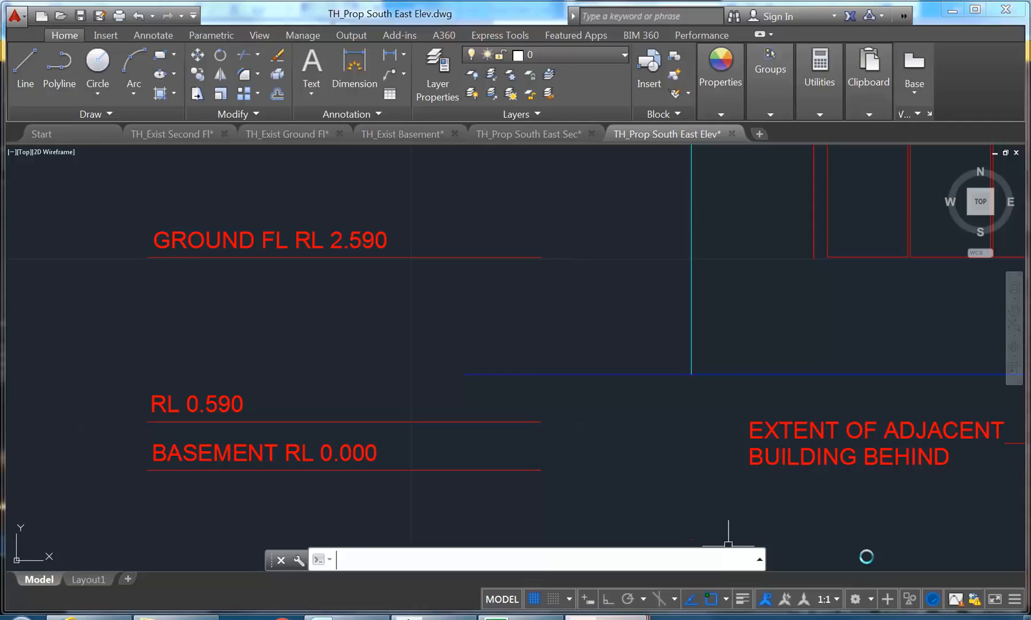
left_click(759, 562)
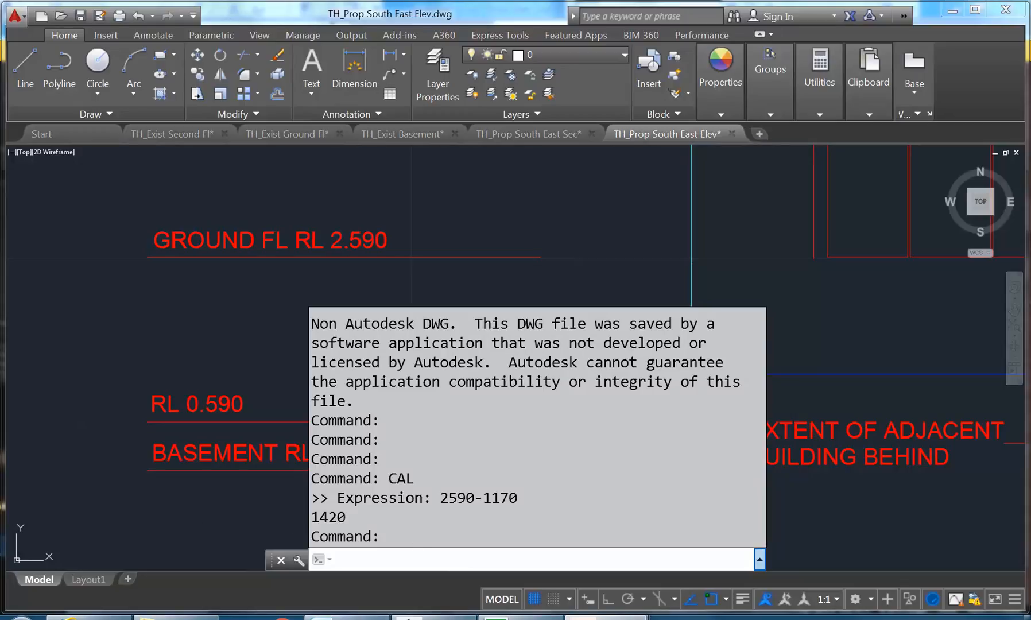
Return to Revit and check the Ground Floor and Basement levels in the South elevation
left_click(434, 618)
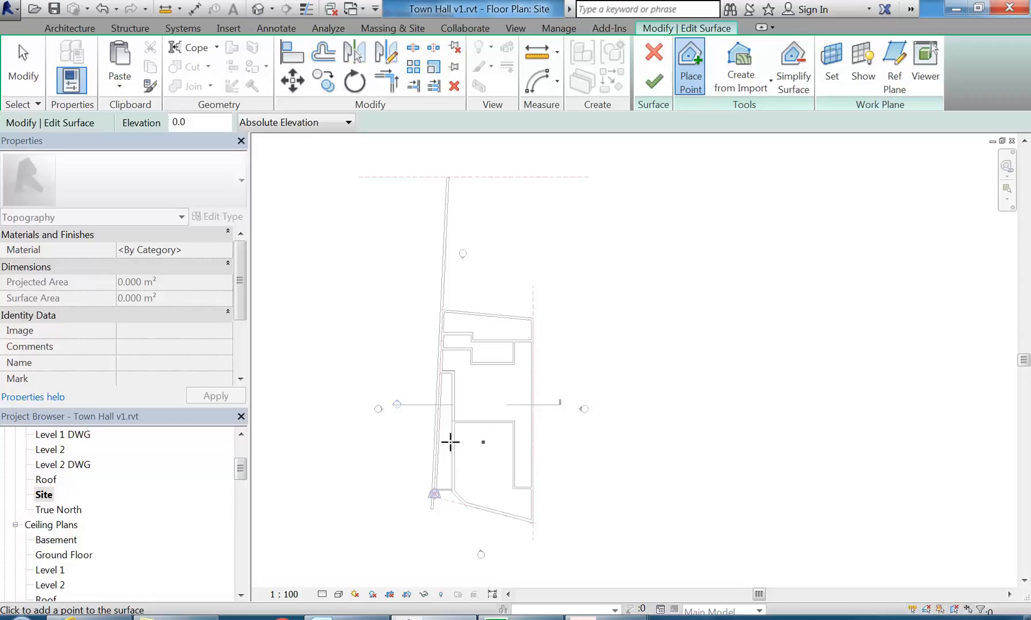
left_click_drag(243, 473, 236, 504)
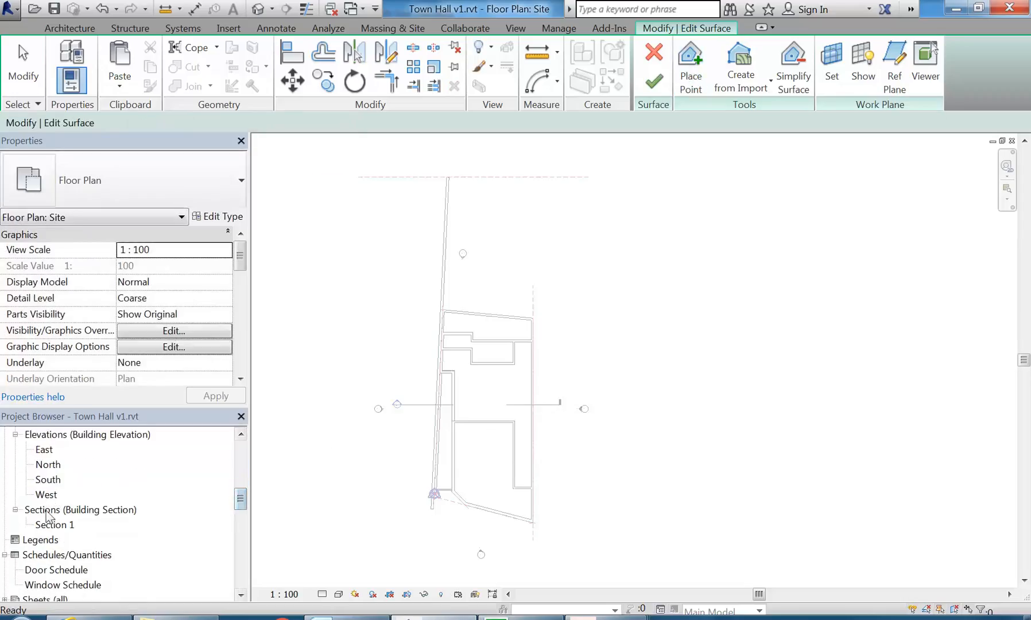
double_click(48, 479)
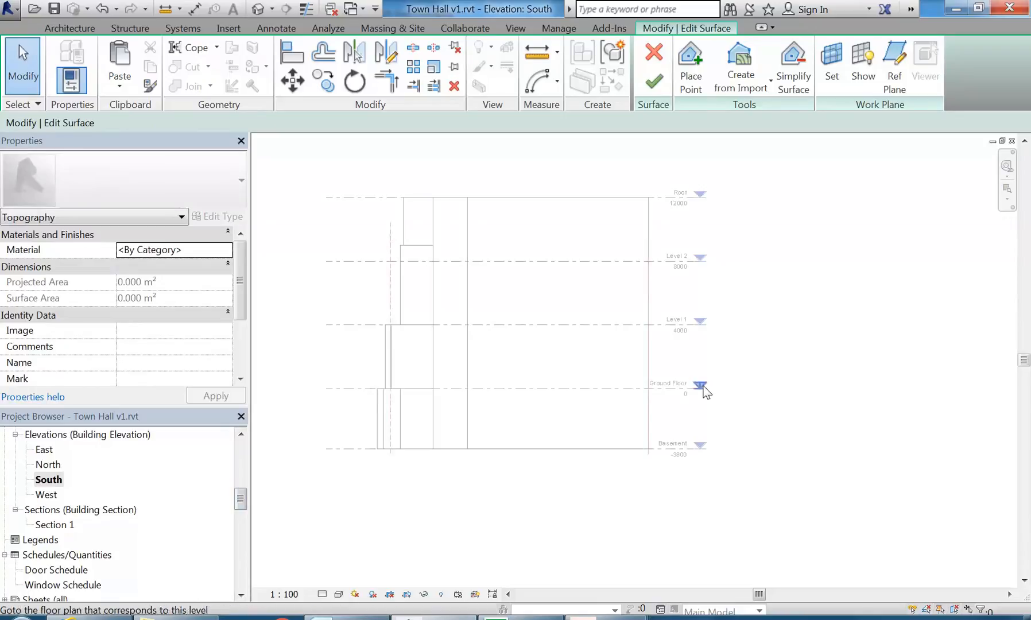
scroll(659, 407, "up", 2)
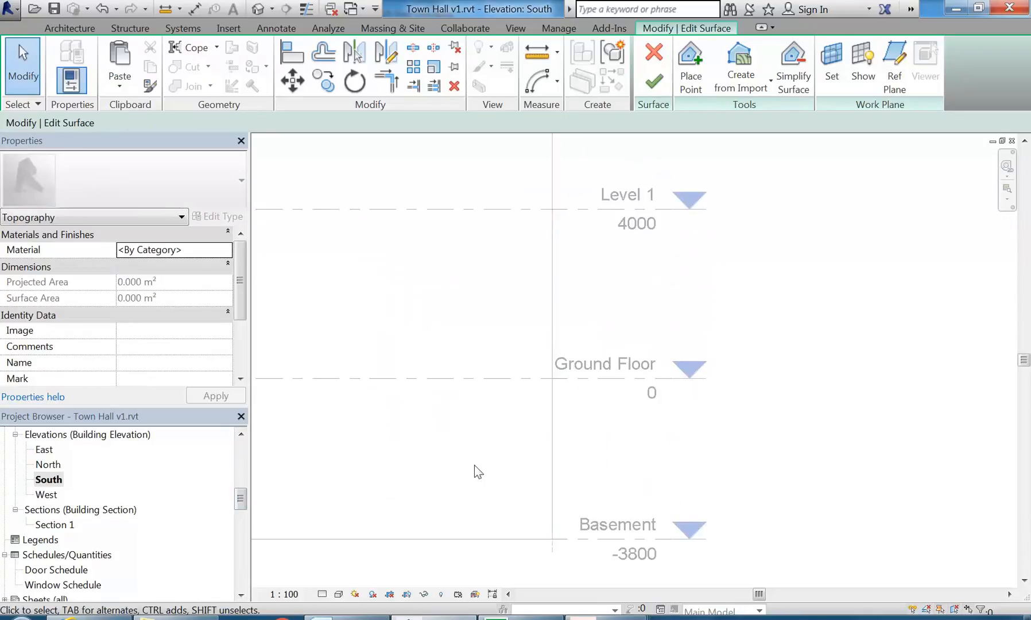
Open the Basement floor plan and frame the whole building outline
left_click_drag(243, 495, 244, 448)
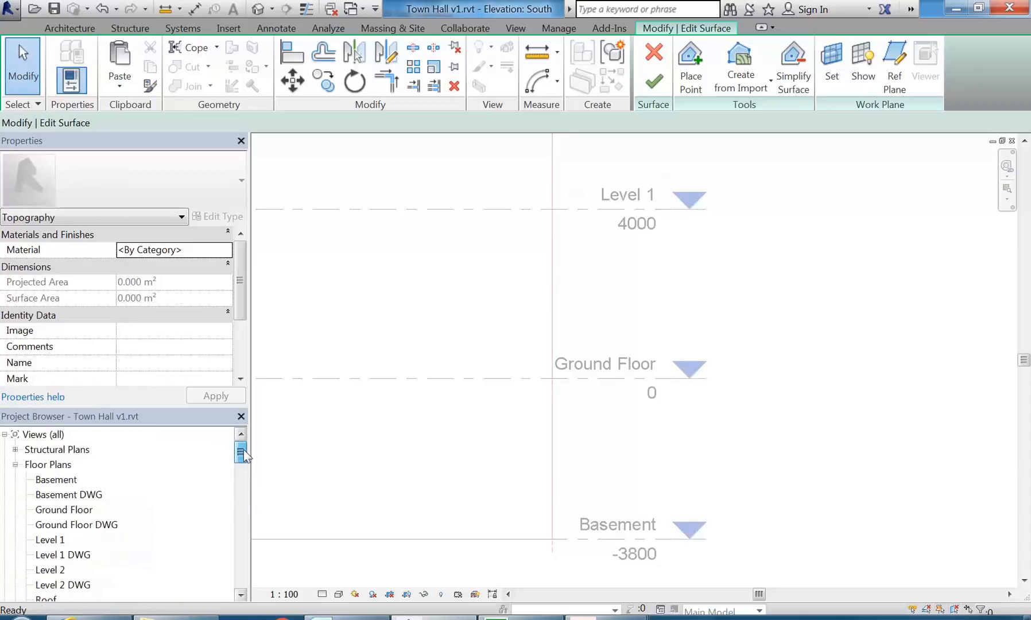
double_click(62, 481)
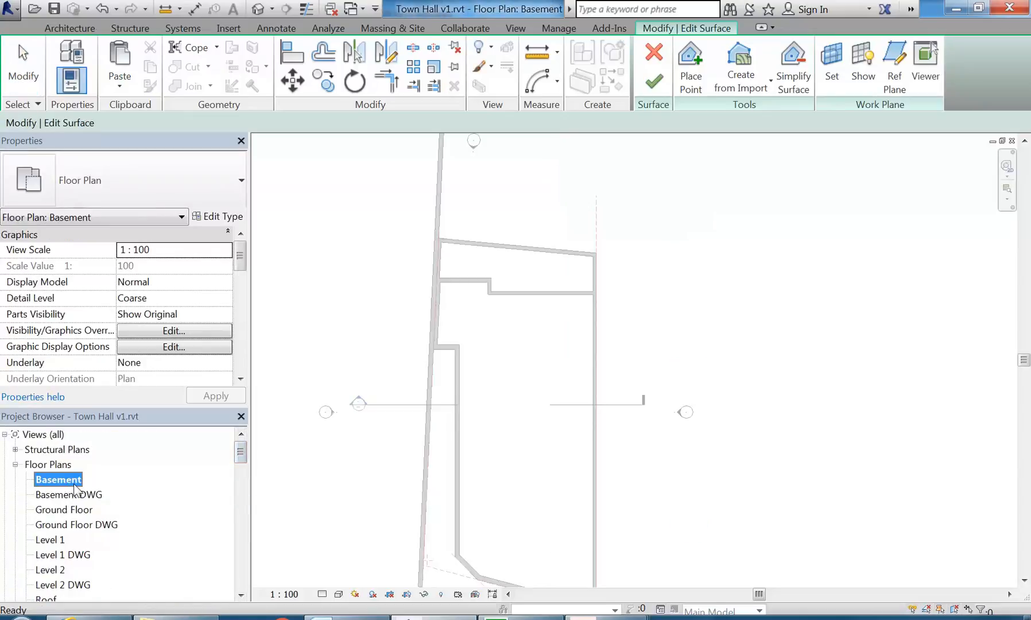
scroll(471, 292, "down", 2)
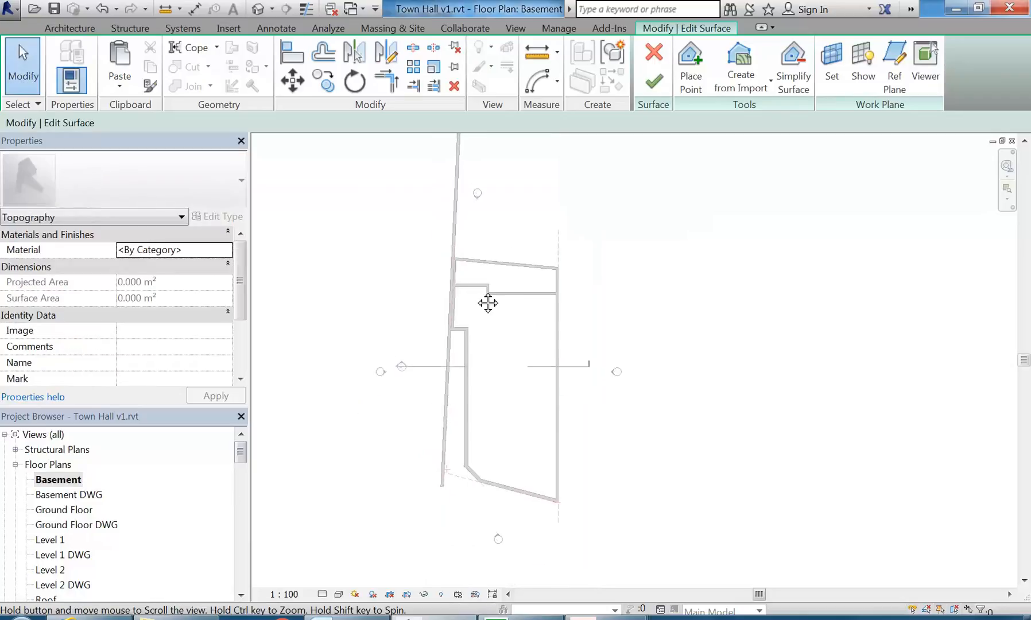
Place surface points at absolute elevation -1420 on the two outer ends of the rear wall
left_click(692, 80)
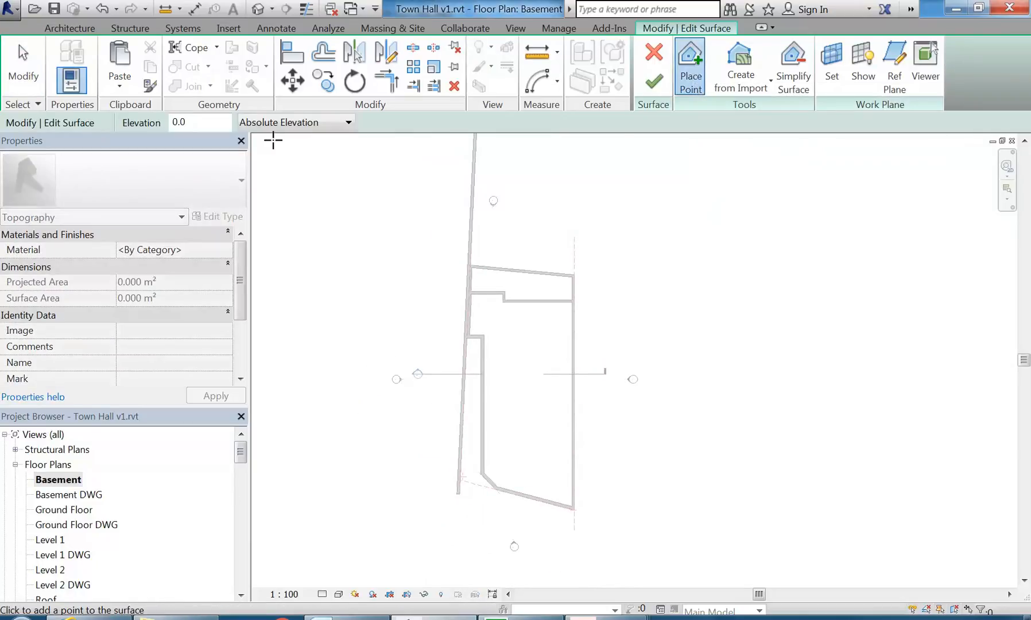
left_click_drag(193, 122, 135, 123)
type("-1420")
key("Return")
scroll(463, 239, "up", 5)
scroll(631, 289, "up", 2)
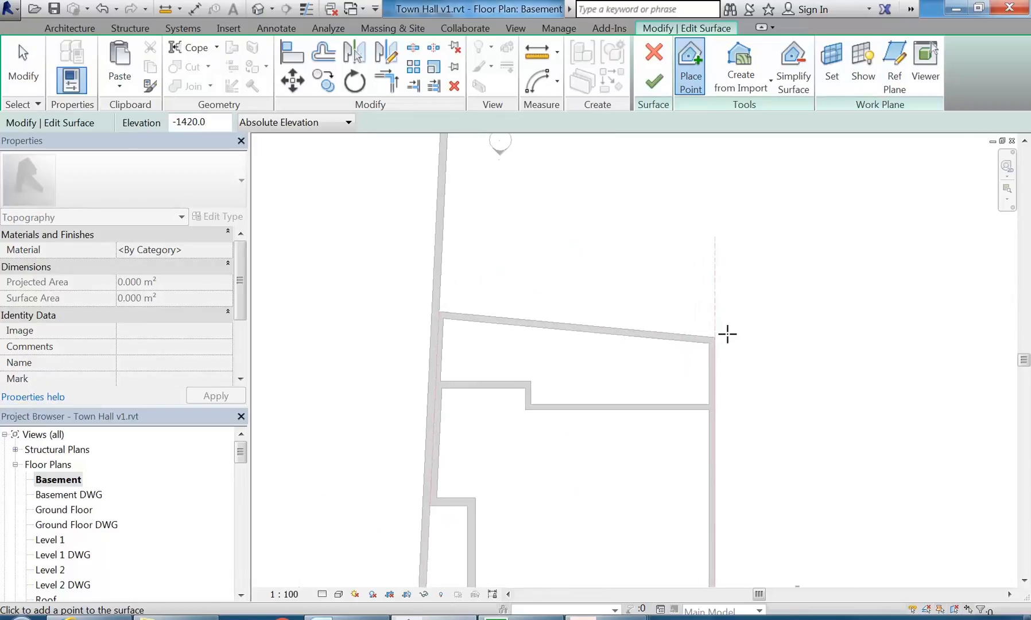
left_click(714, 336)
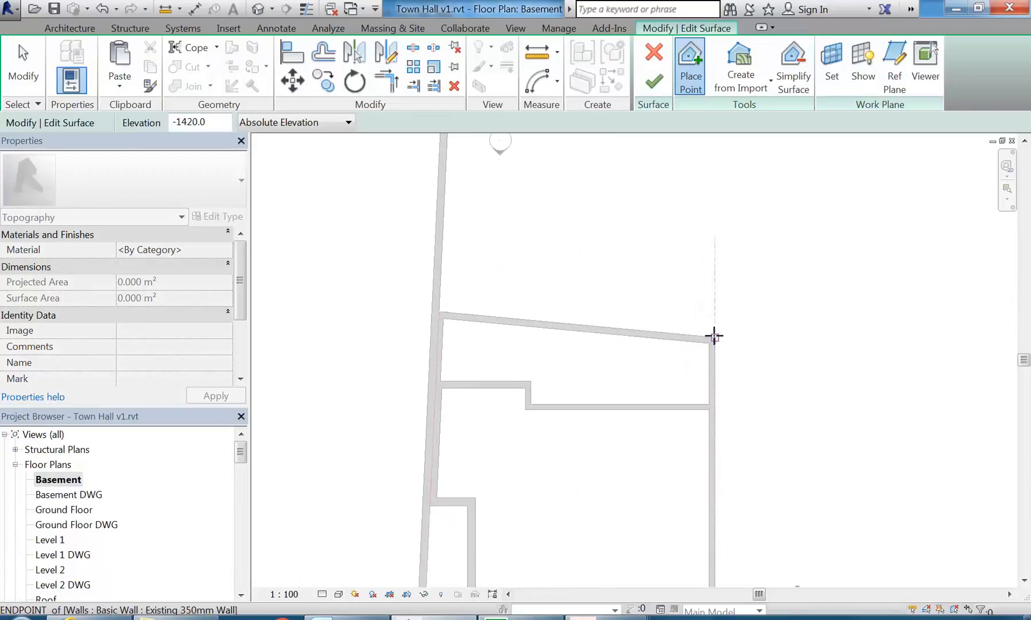
left_click(439, 311)
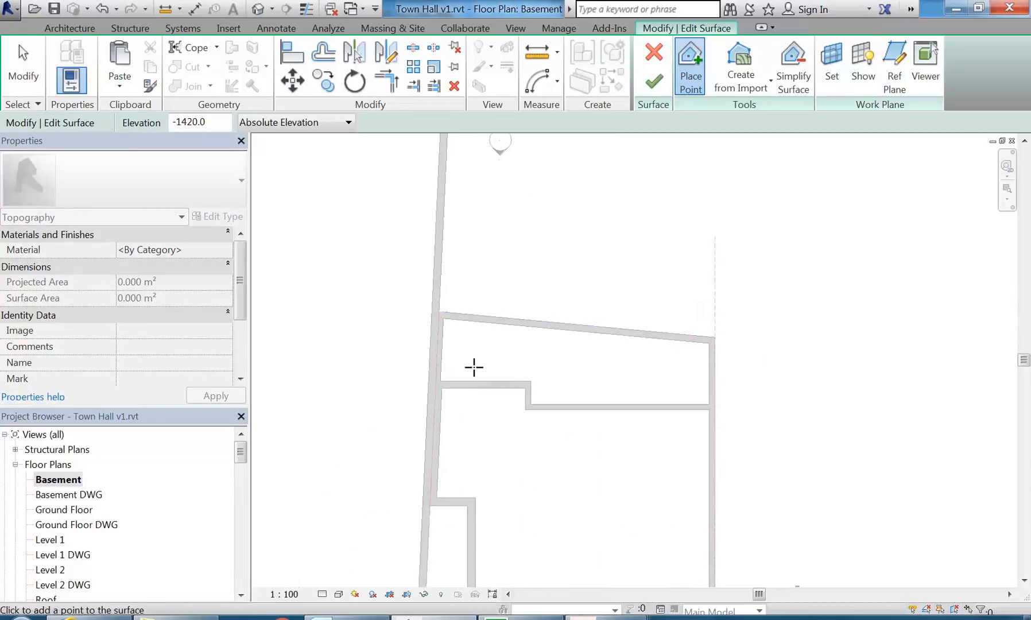
scroll(541, 285, "up", 1)
middle_click_drag(541, 285, 490, 259)
scroll(489, 259, "up", 1)
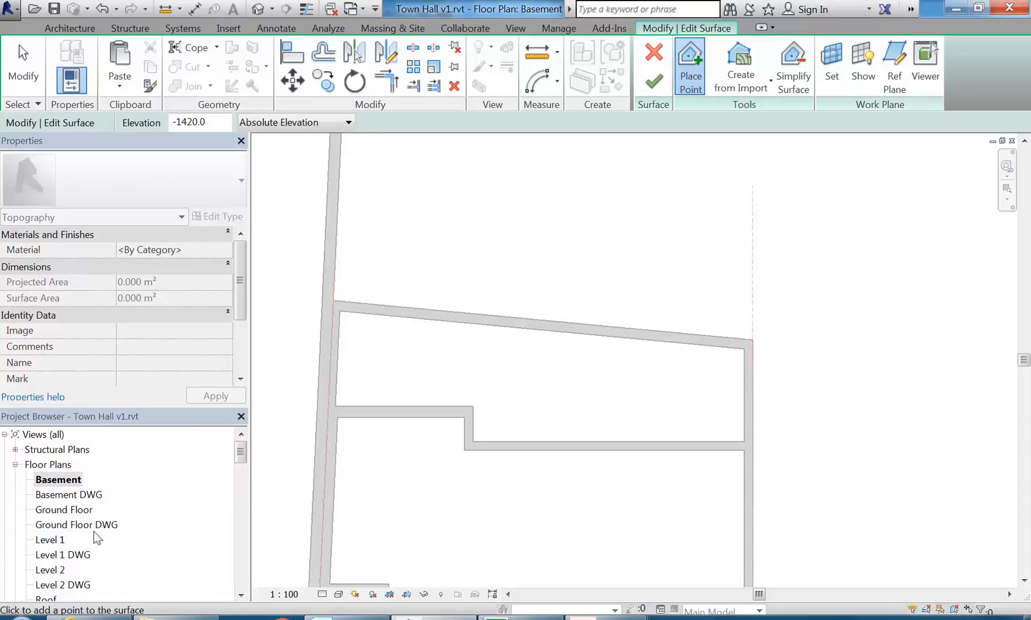
Open the Site floor plan and check the two surface points on the rear wall's outer corners
left_click_drag(242, 459, 241, 467)
double_click(43, 508)
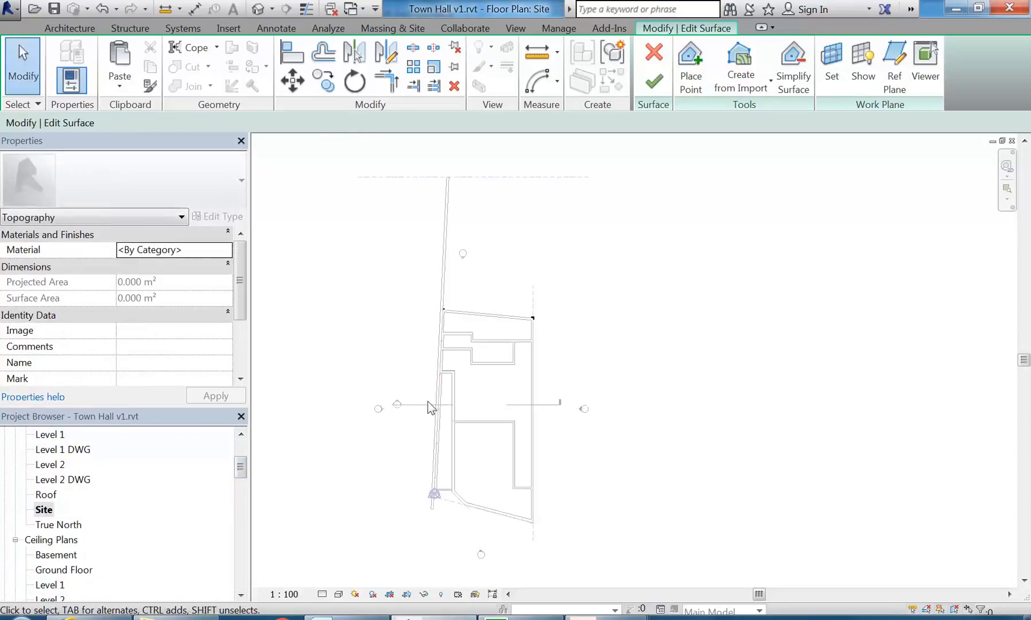
middle_click_drag(488, 311, 486, 309)
scroll(485, 309, "up", 2)
scroll(508, 272, "up", 2)
scroll(508, 272, "up", 1)
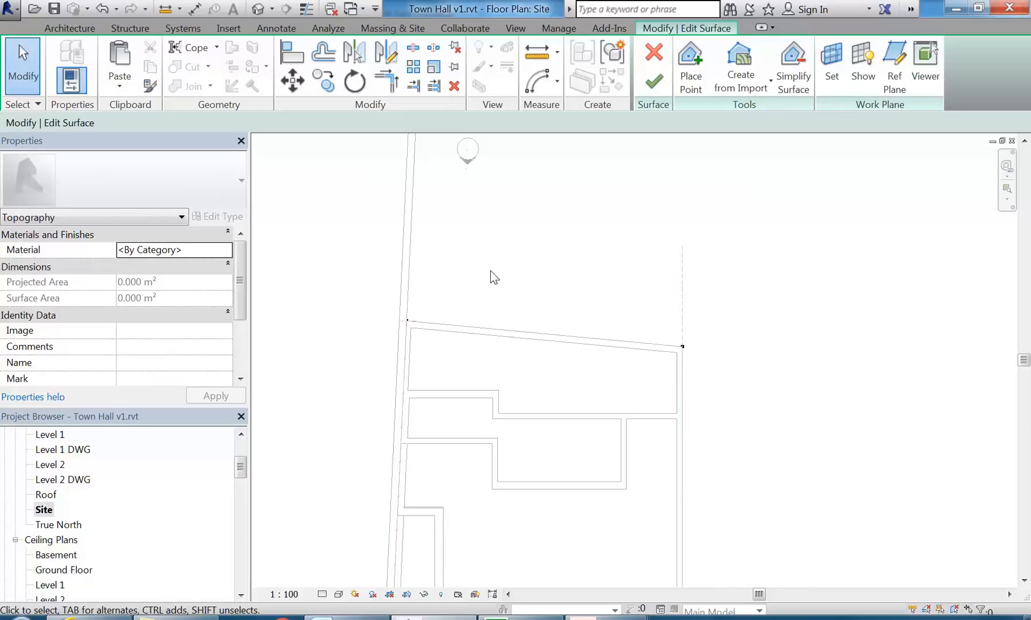
mouse_move(491, 271)
middle_mouse_down()
mouse_move(495, 281)
mouse_move(491, 261)
middle_mouse_up()
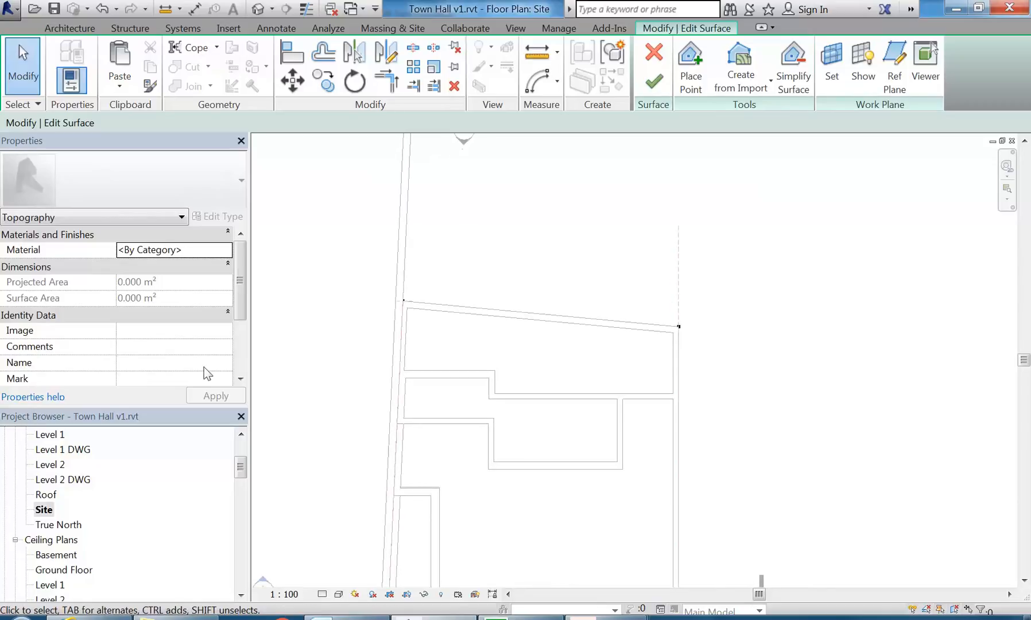
Examine the street frontage corners in the Site plan, restart surface point placement, and open the elevation value for editing
middle_click_drag(435, 357, 434, 298)
scroll(456, 339, "down", 1)
middle_click_drag(456, 338, 446, 288)
scroll(445, 408, "down", 3)
middle_click_drag(446, 407, 446, 343)
scroll(440, 511, "up", 4)
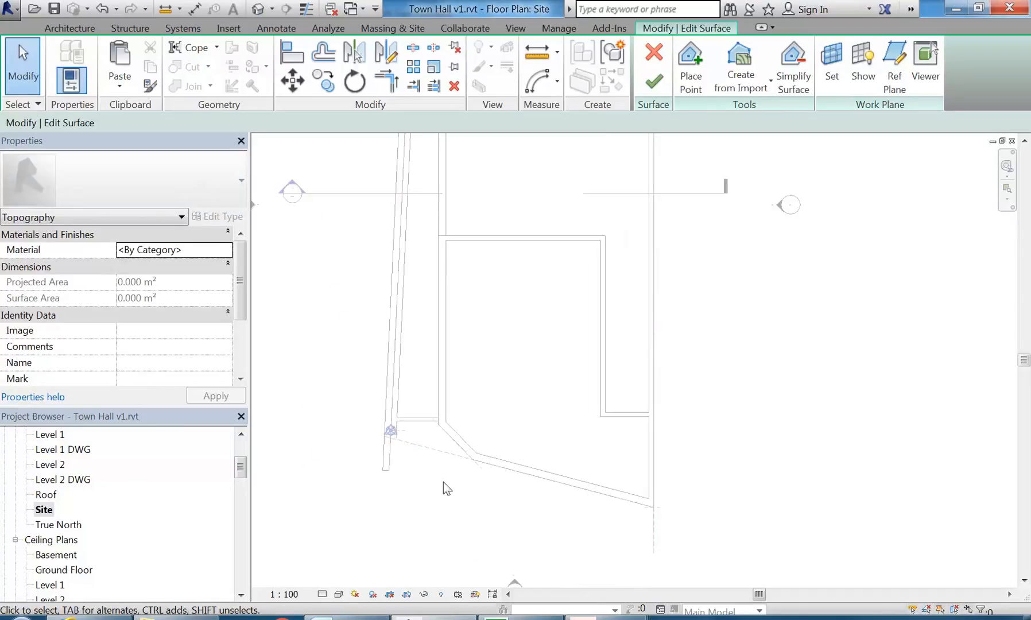
scroll(678, 508, "up", 3)
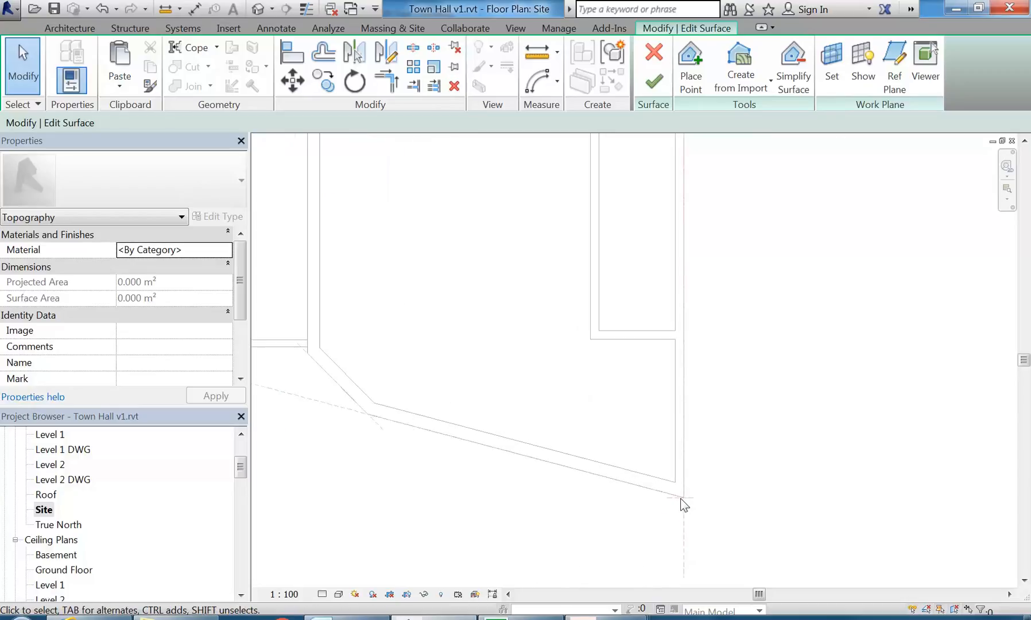
middle_click_drag(497, 489, 600, 500)
scroll(600, 500, "down", 2)
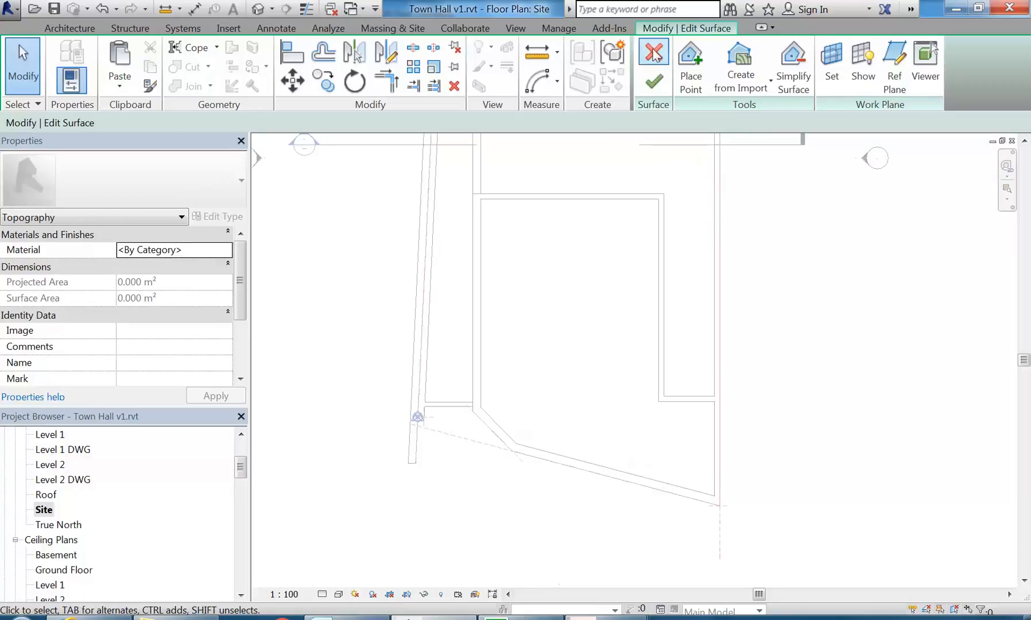
left_click(683, 59)
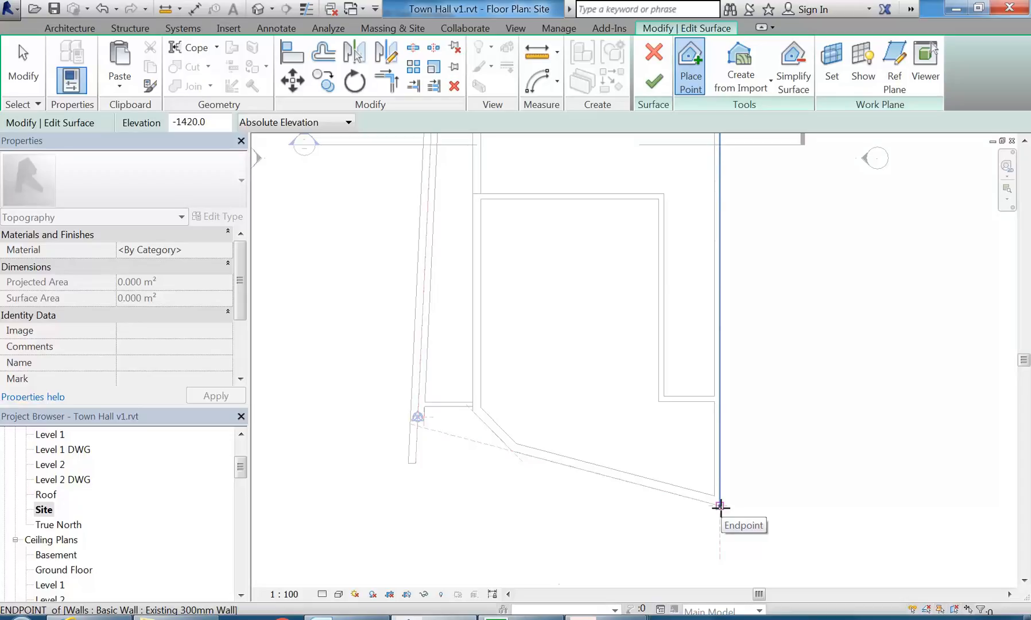
middle_click_drag(606, 429, 568, 419)
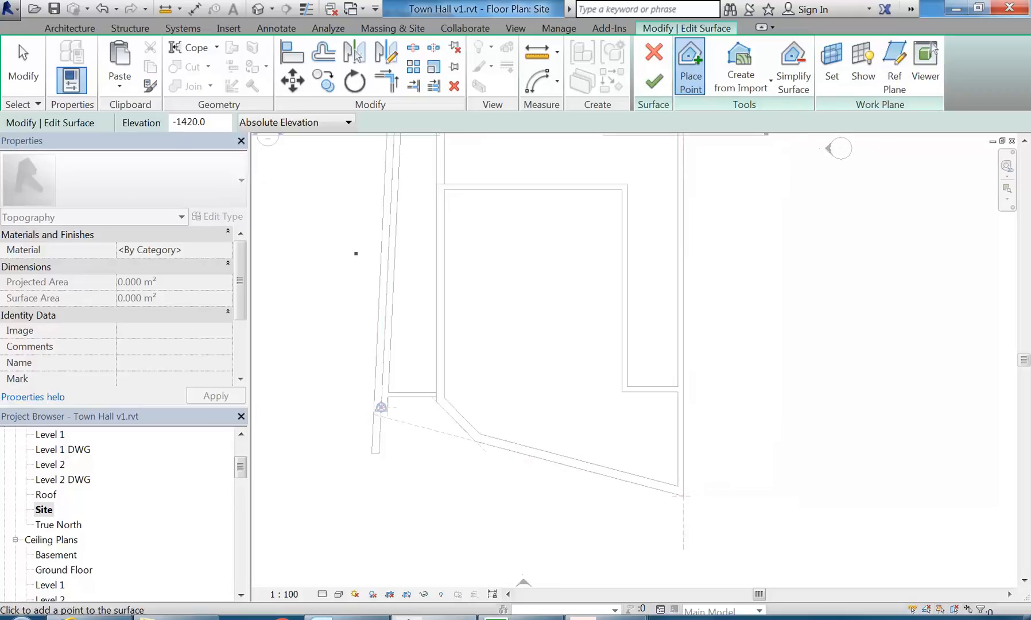
left_click(190, 122)
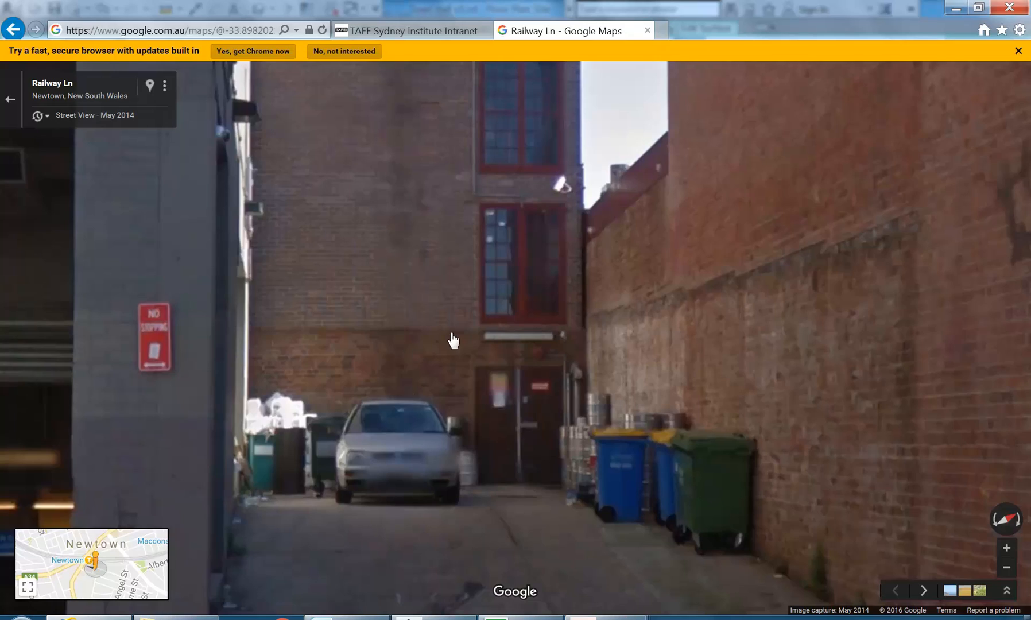
Switch to Google Maps, leave the Railway Ln Street View, and enter Street View on King St facing the Town Hall Hotel
scroll(454, 341, "down", 5)
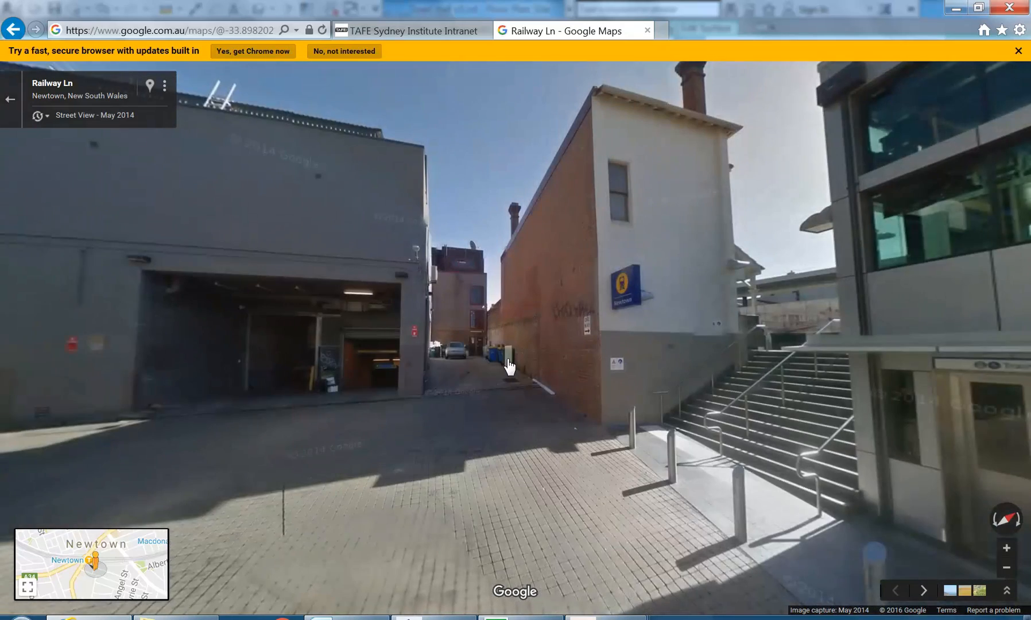
scroll(516, 354, "down", 3)
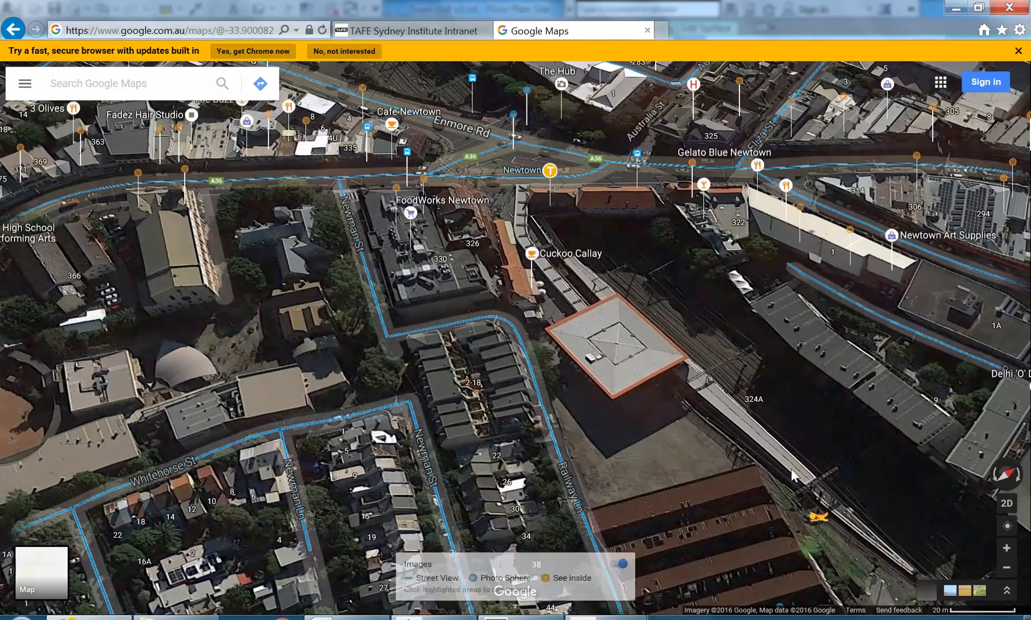
left_click(446, 123)
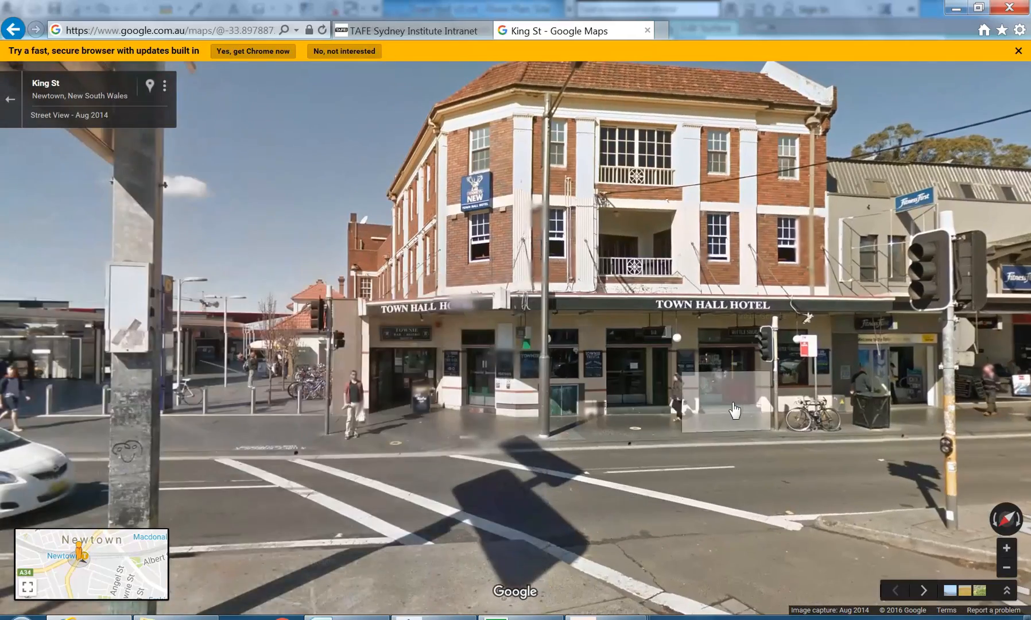
Examine the pavement levels and door thresholds along the hotel's King St frontage and around its splayed corner
left_click(735, 409)
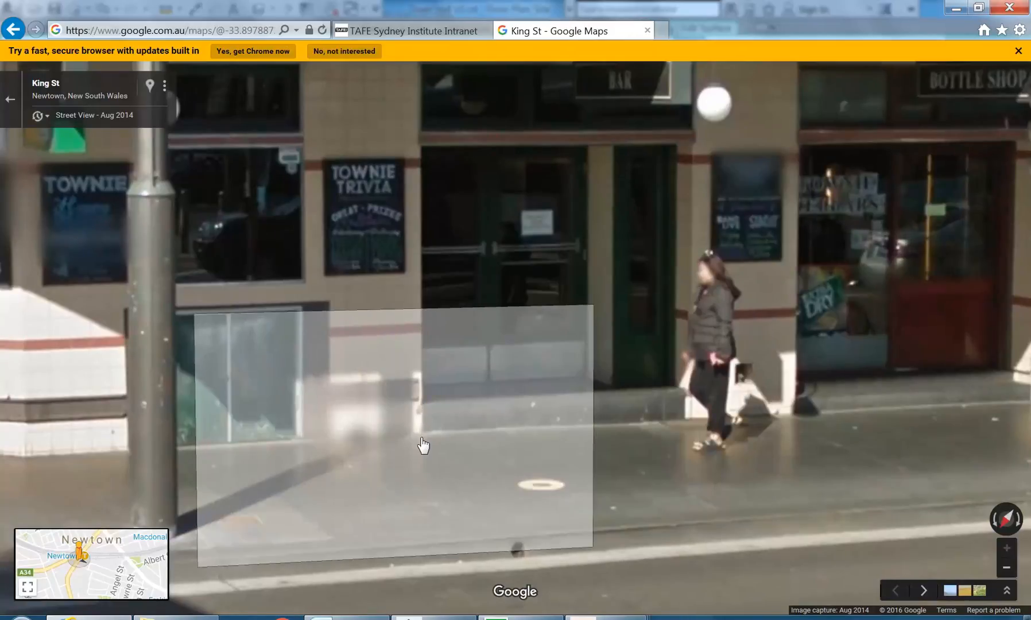
left_click(595, 448)
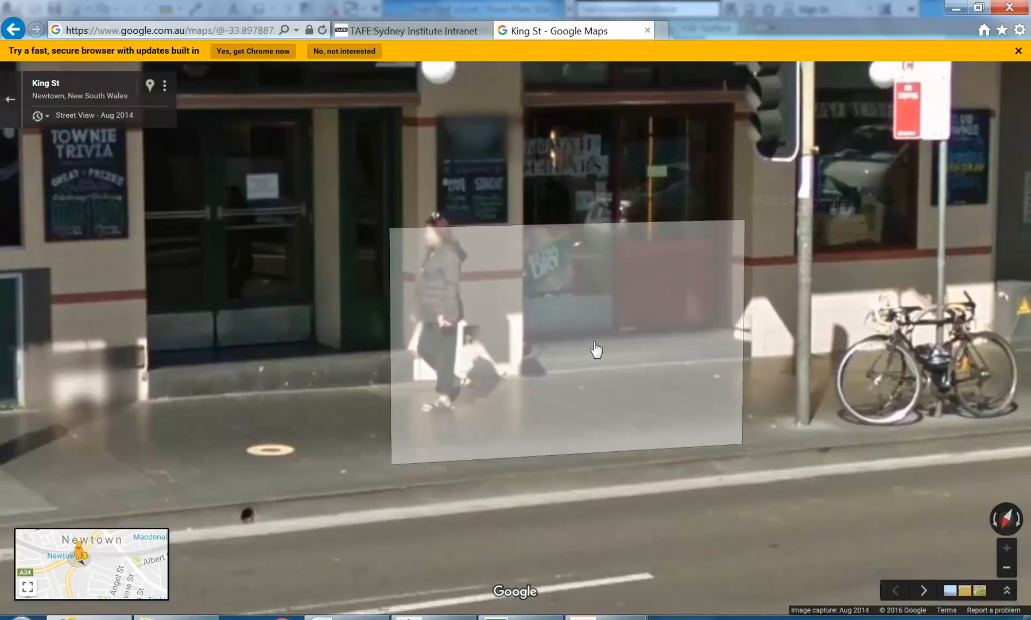
left_click(253, 357)
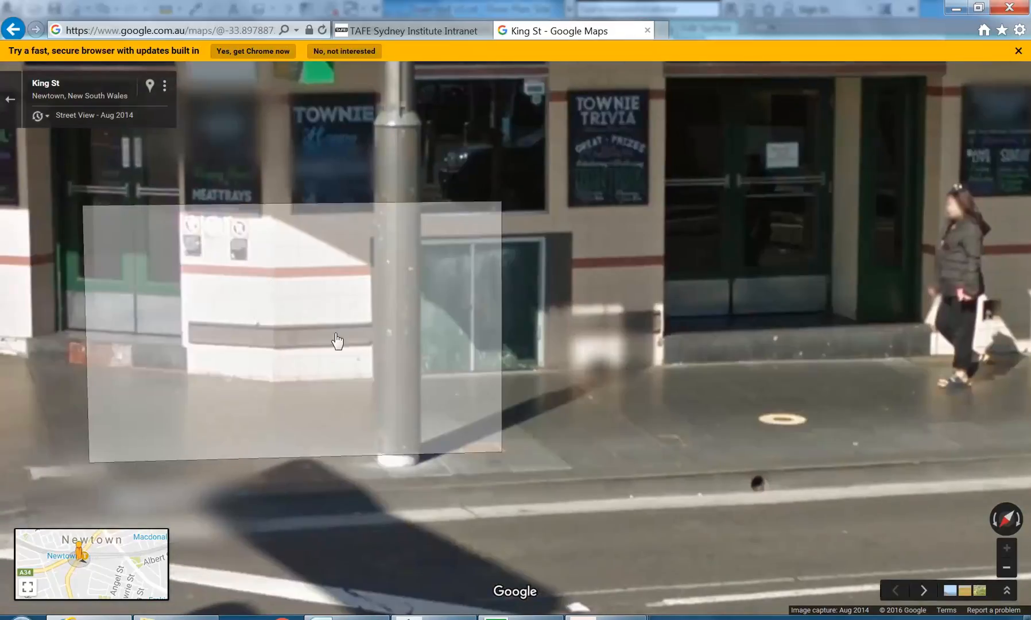
left_click(322, 342)
left_click_drag(170, 420, 237, 442)
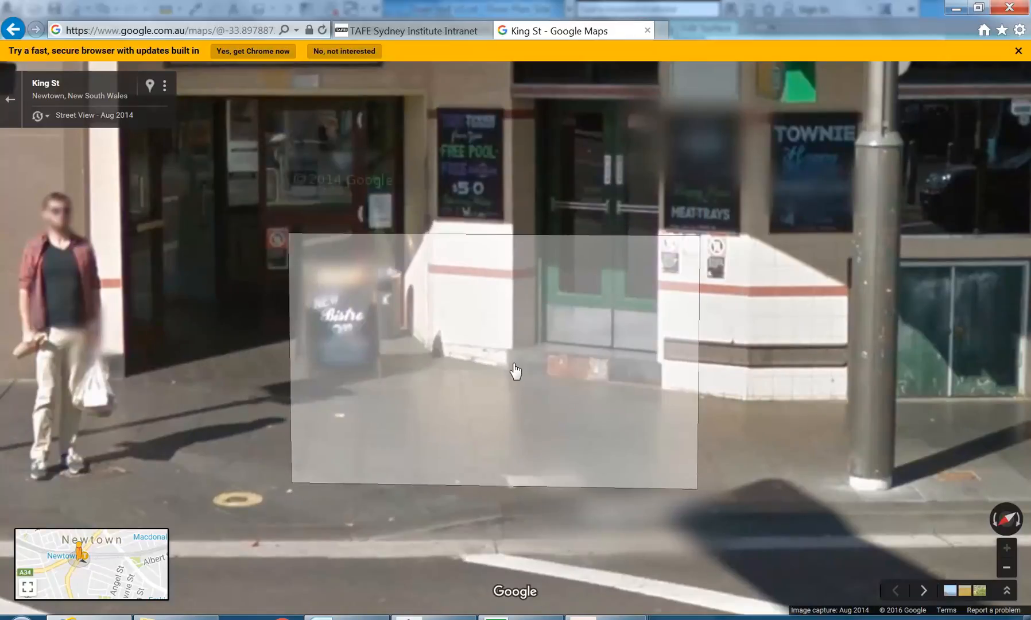
left_click(519, 425)
left_click(181, 471)
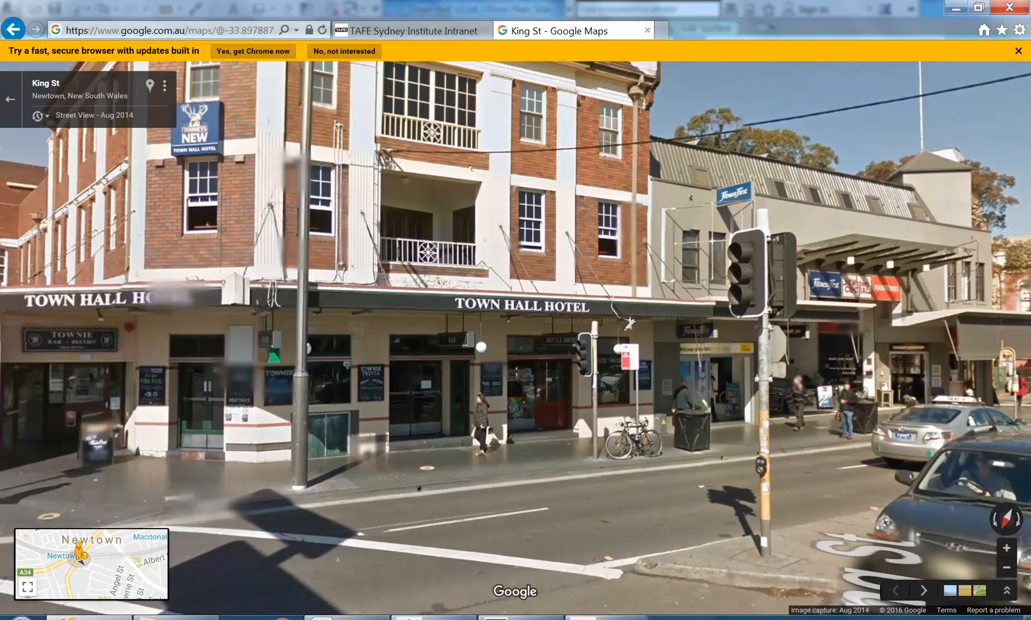
Return to Revit and place a surface point at elevation -150 where the street front wall meets the splayed corner
left_click(435, 618)
middle_click_drag(396, 400, 355, 377)
scroll(409, 422, "up", 1)
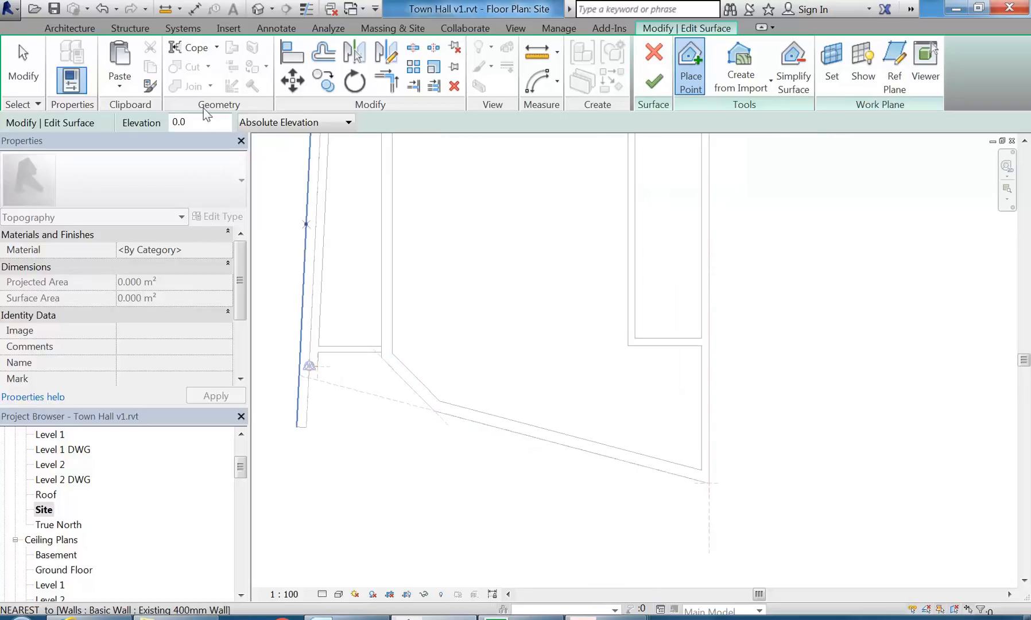
type("-150")
left_click(434, 410)
scroll(527, 322, "down", 6)
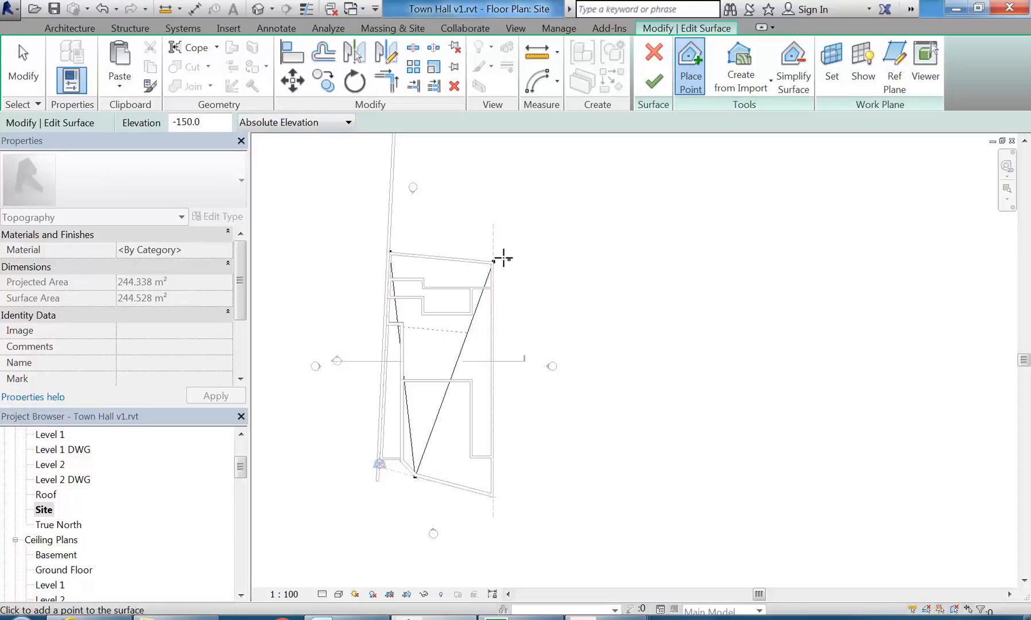
scroll(413, 478, "up", 1)
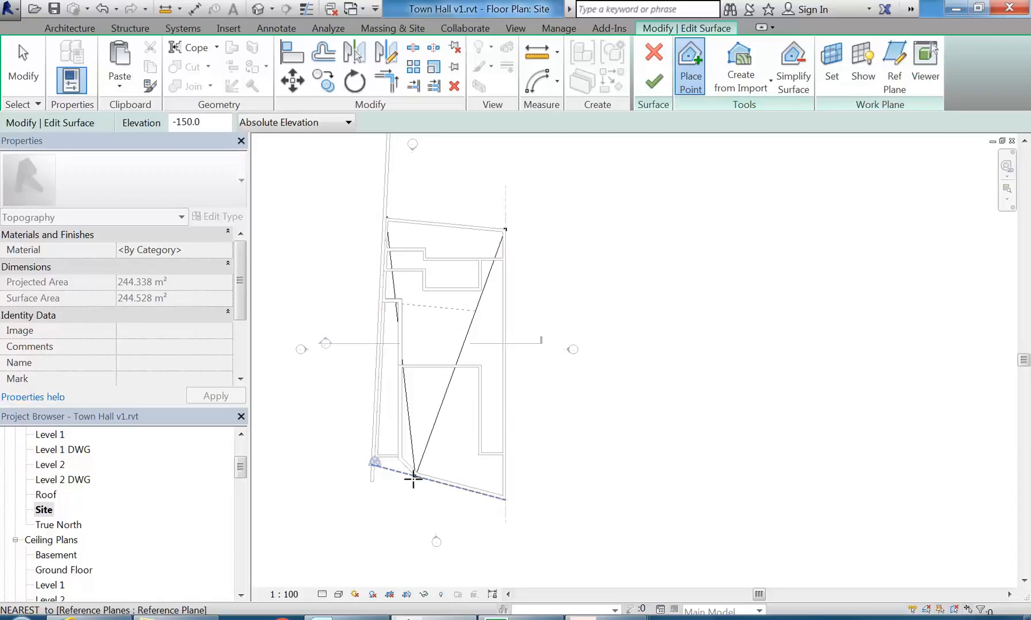
Place a surface point at elevation -300 on the outer south-east corner of the street front wall
middle_click_drag(419, 491, 429, 447)
scroll(485, 449, "up", 2)
middle_click_drag(528, 461, 592, 464)
scroll(588, 464, "up", 3)
middle_click_drag(449, 421, 465, 427)
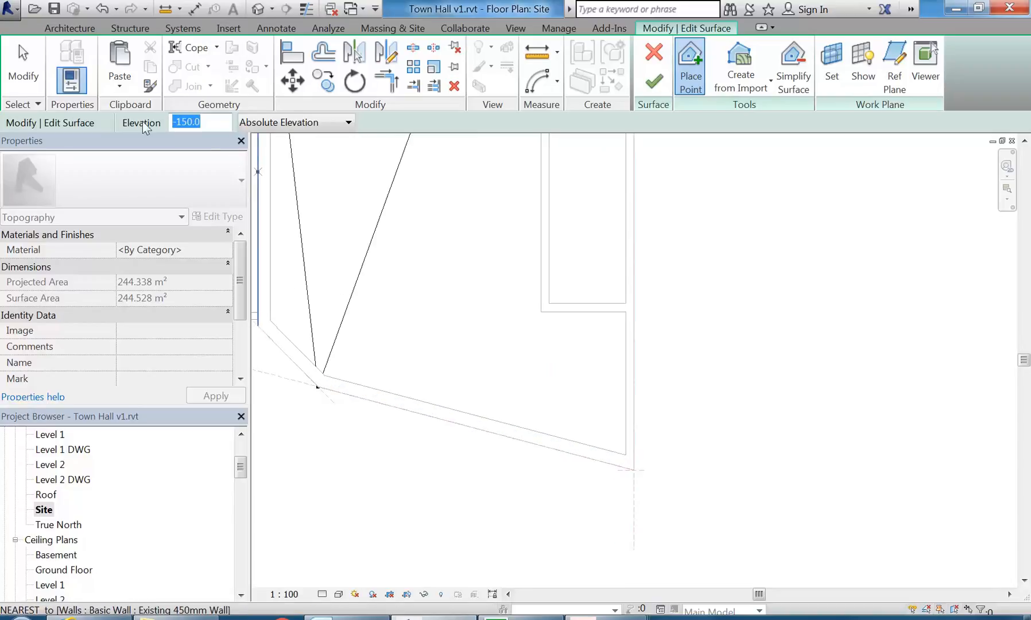
type("-")
scroll(638, 469, "up", 2)
left_click(649, 468)
scroll(397, 342, "down", 1)
middle_click_drag(396, 341, 612, 467)
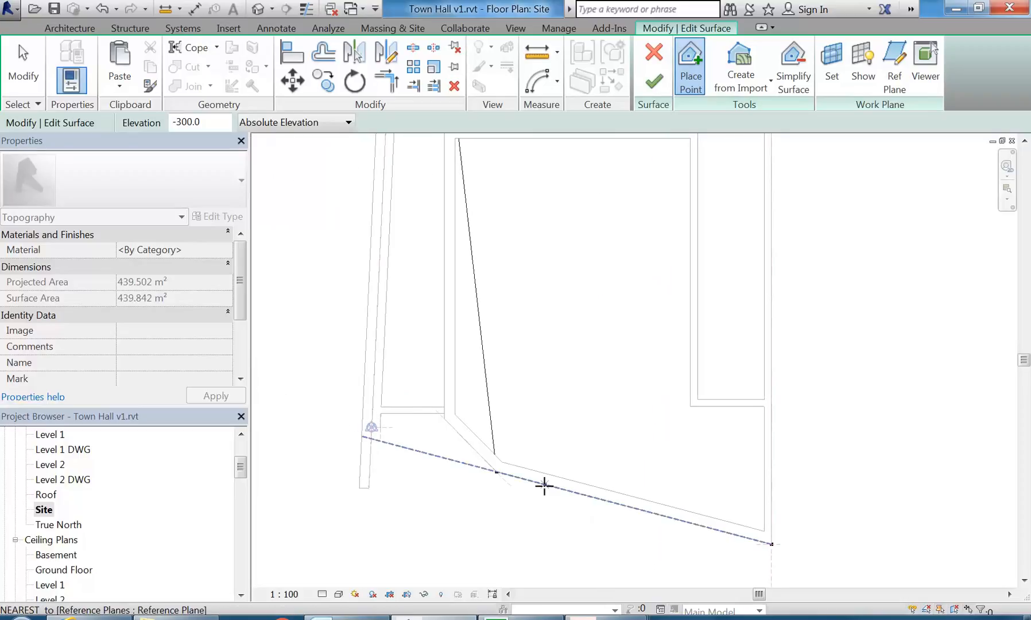
Check the splayed corner and where the frontage reference plane crosses the existing 400mm side wall as surface point locations
middle_click_drag(545, 486, 464, 454)
scroll(510, 453, "up", 2)
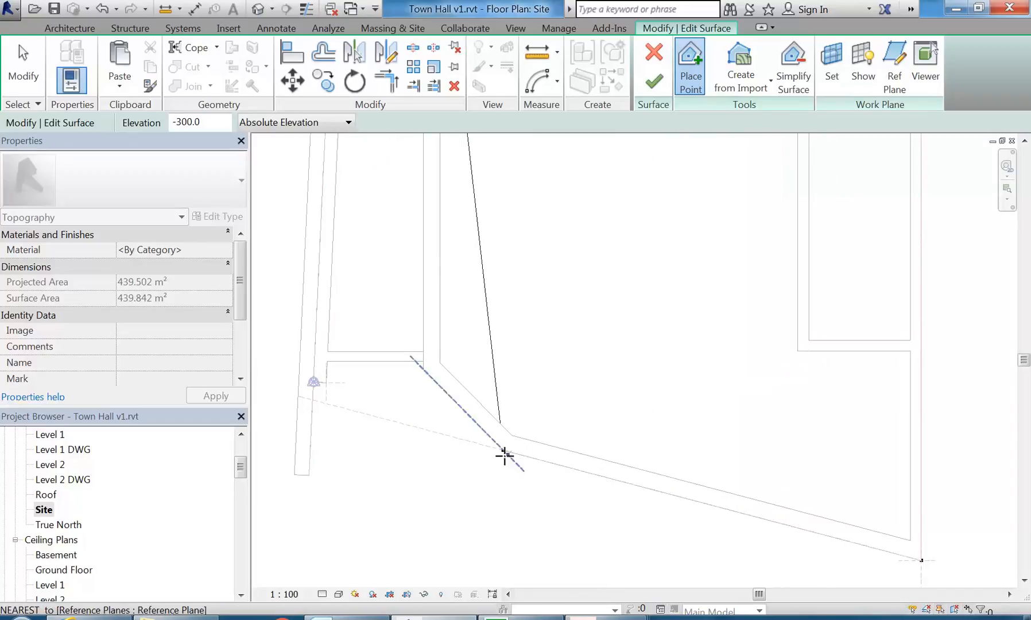
left_click(505, 451)
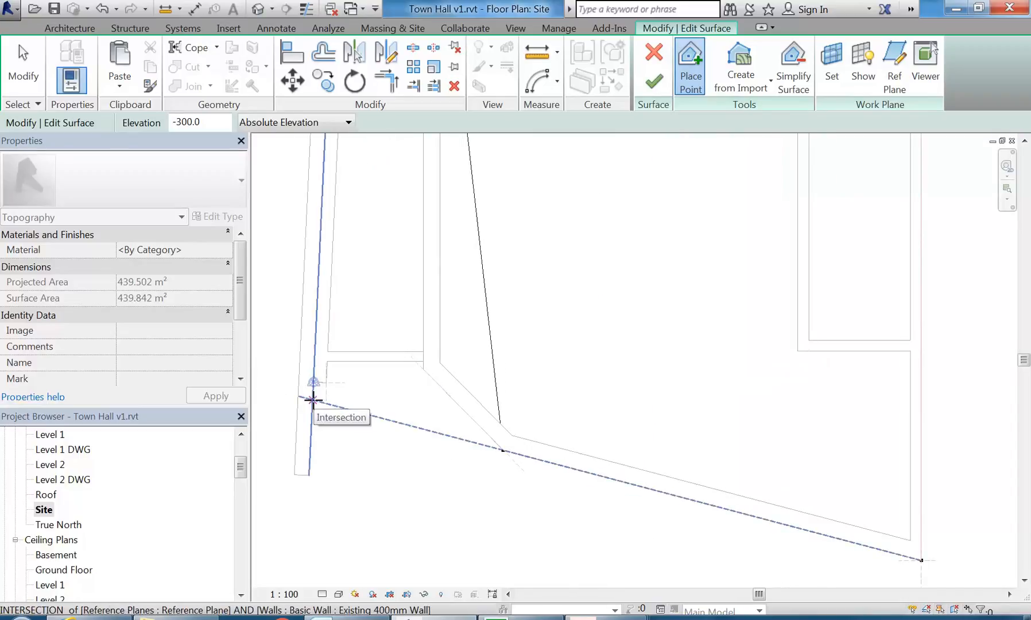
left_click(313, 400)
scroll(373, 403, "down", 6)
middle_click_drag(447, 457, 460, 511)
scroll(414, 465, "up", 3)
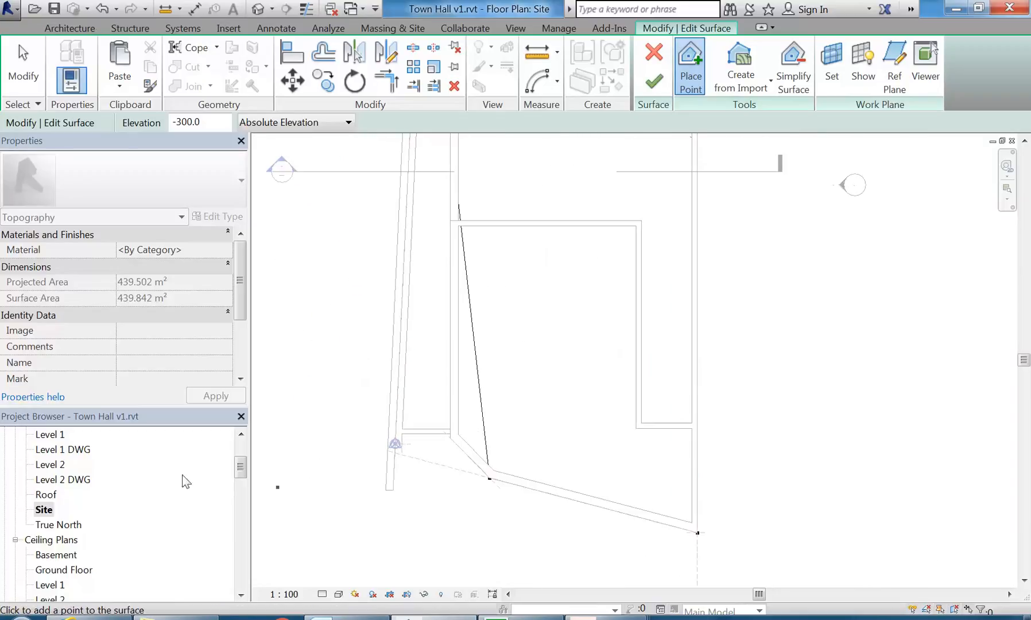
Open the South elevation and check the surface points against the Ground Floor and Basement levels
left_click_drag(242, 474, 240, 498)
double_click(48, 540)
scroll(501, 425, "down", 4)
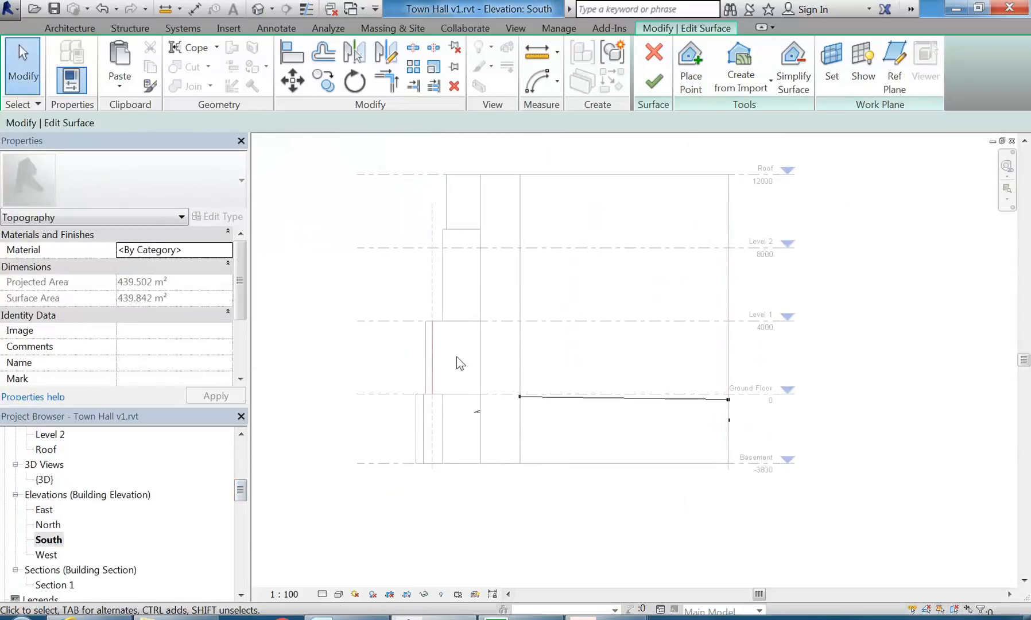
Examine the ground surface's slope and its left-end boundary point against the walls in the South elevation
right_click(460, 358)
right_click(476, 364)
left_click(494, 364)
scroll(598, 380, "up", 1)
middle_click_drag(598, 380, 570, 400)
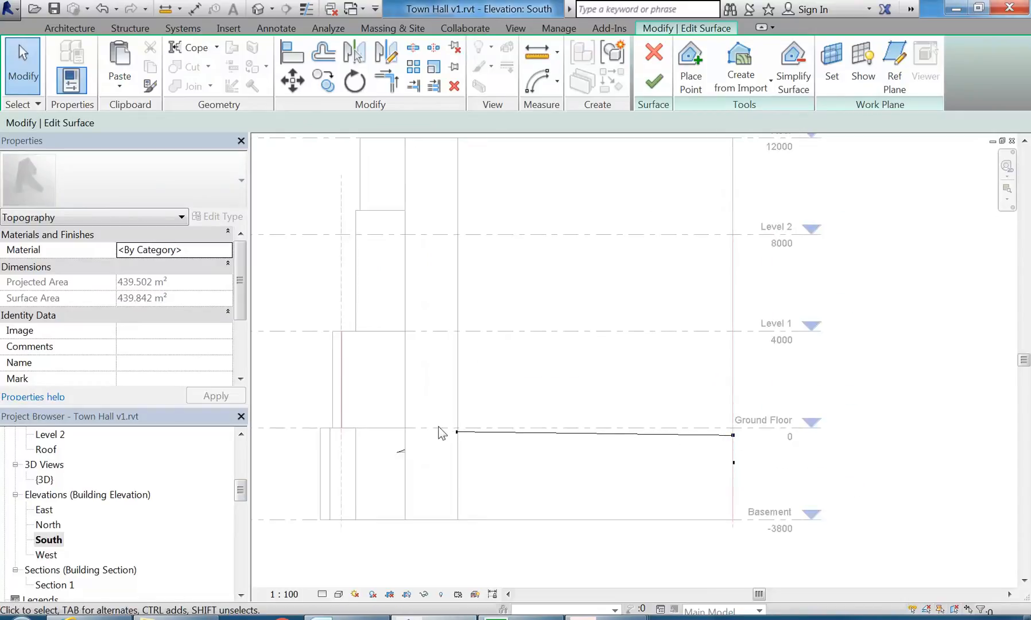
scroll(442, 428, "up", 2)
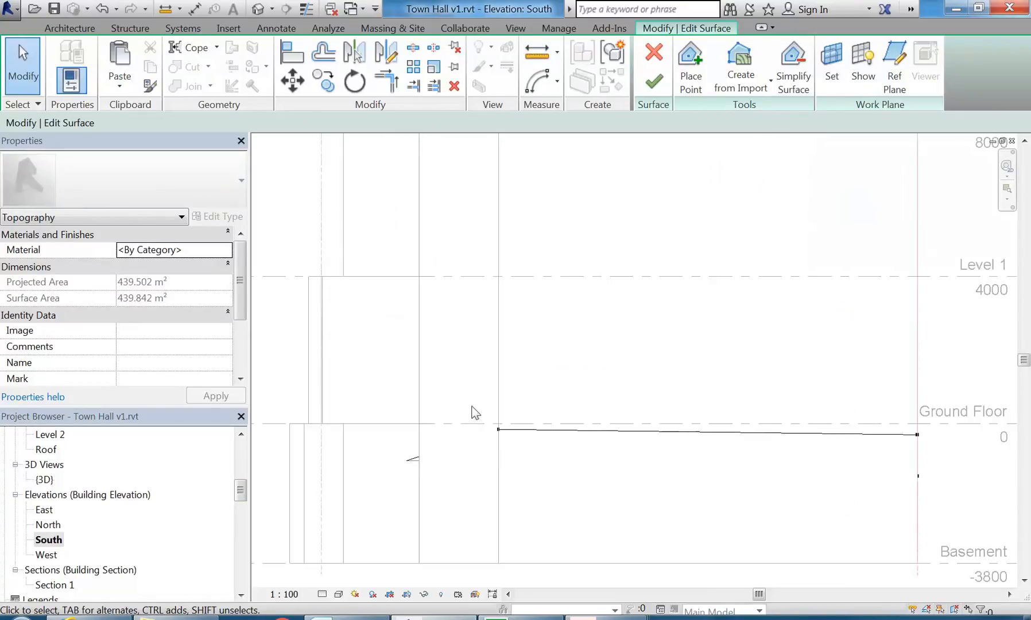
scroll(469, 406, "up", 1)
scroll(469, 406, "down", 2)
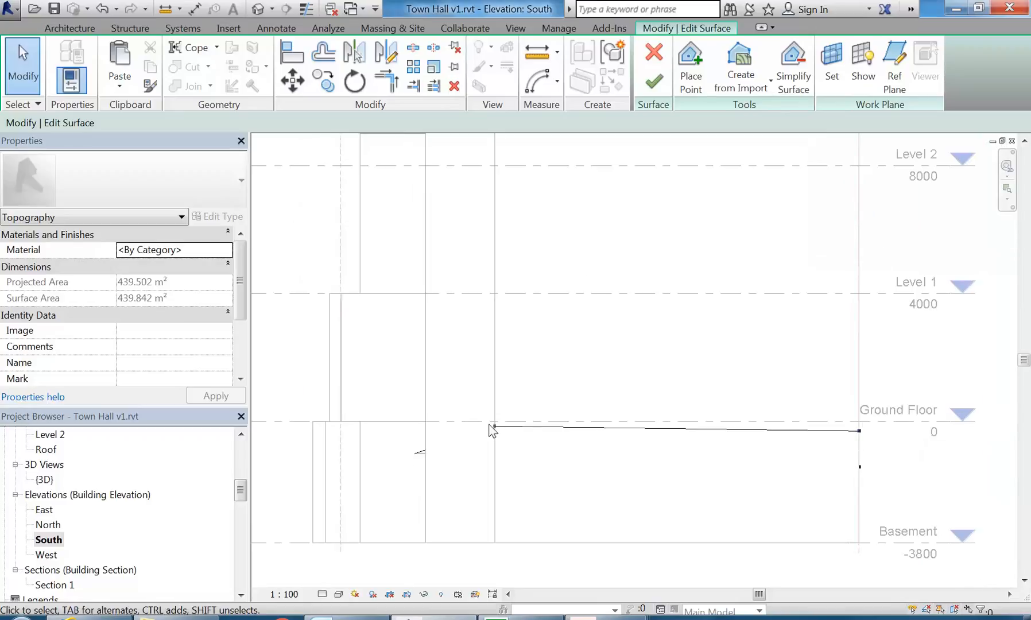
scroll(491, 422, "up", 3)
middle_click_drag(491, 421, 540, 419)
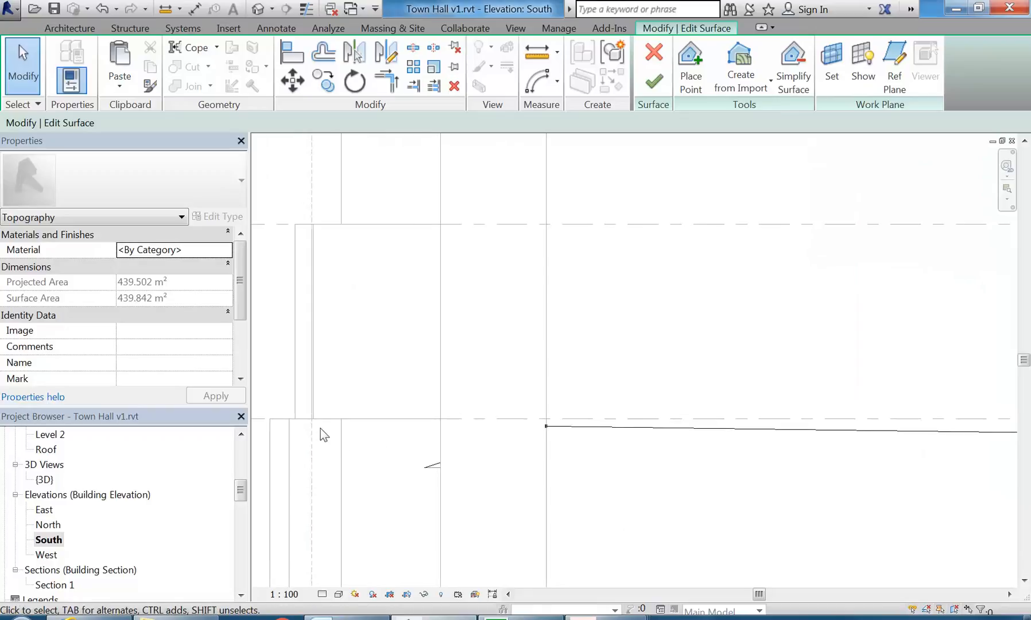
left_click_drag(511, 402, 576, 455)
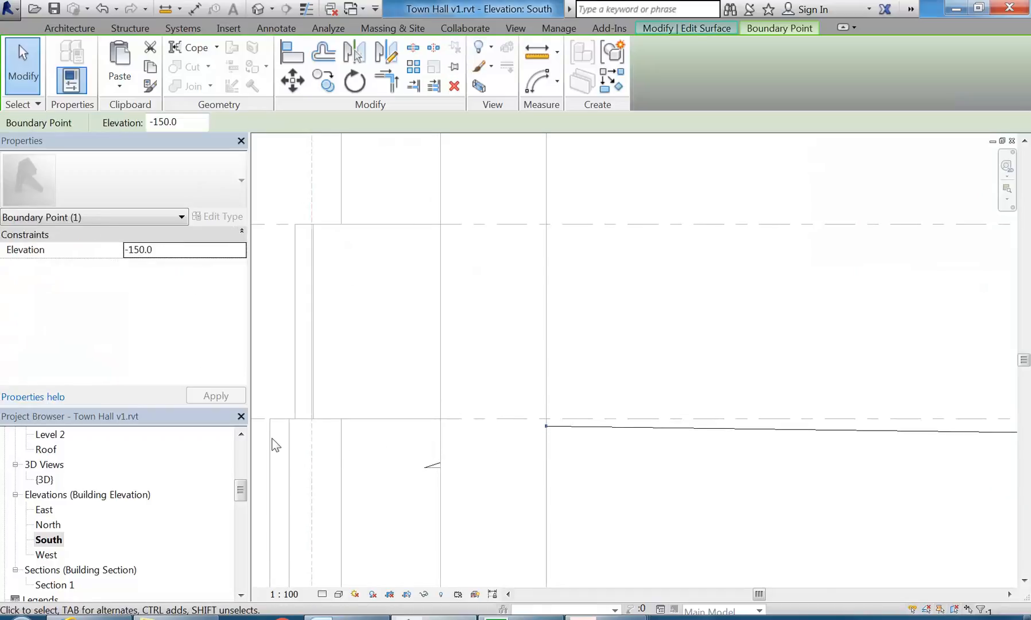
middle_click_drag(438, 454, 474, 444)
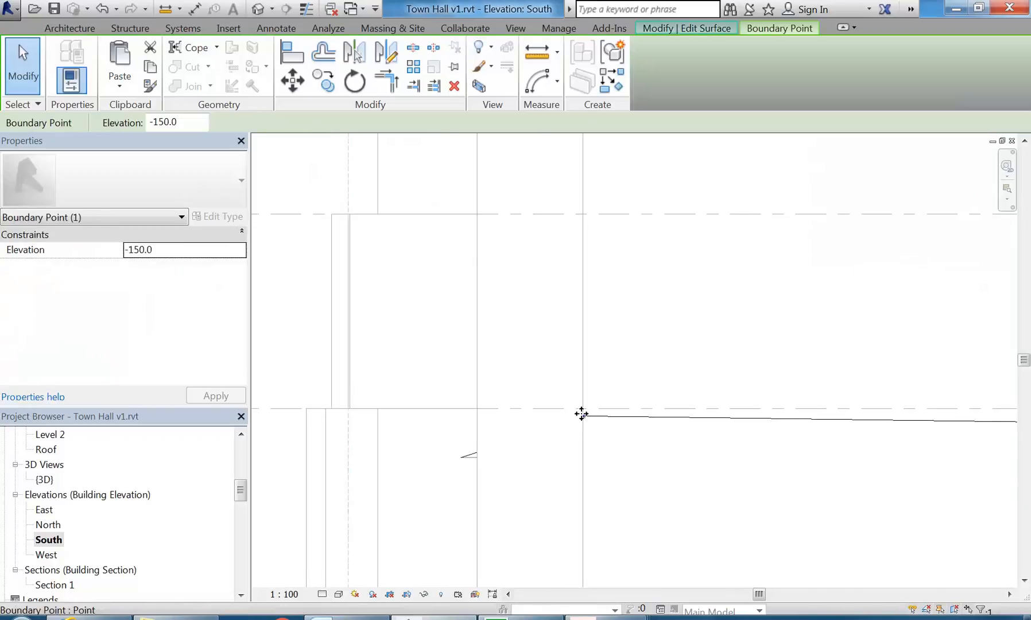
left_click(549, 346)
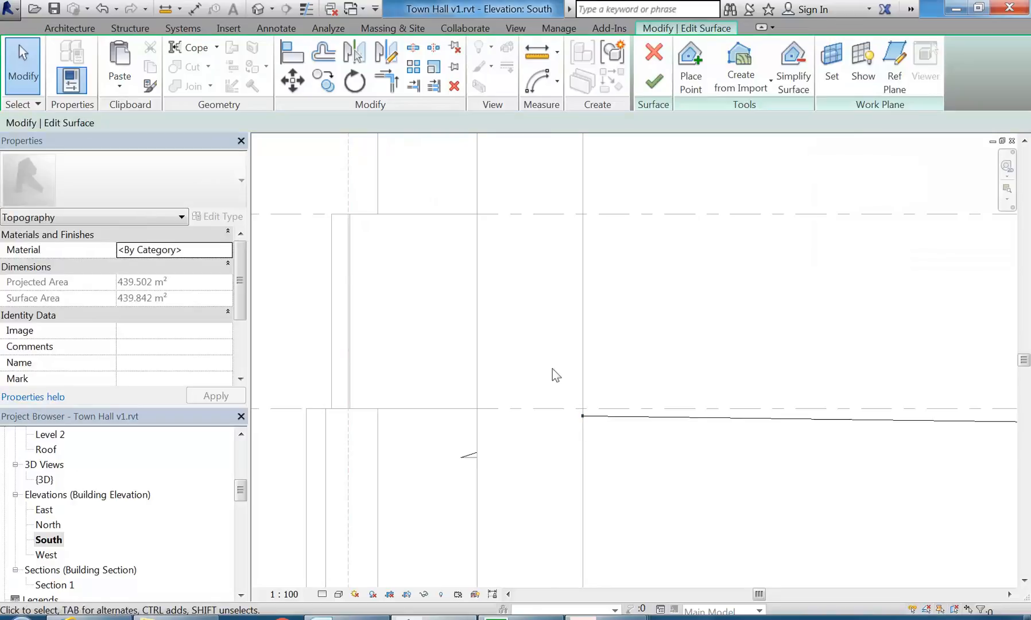
Copy the surface's left-end boundary point horizontally about 4223 mm to the left, onto the edge of the existing 350mm wall
left_click(583, 416)
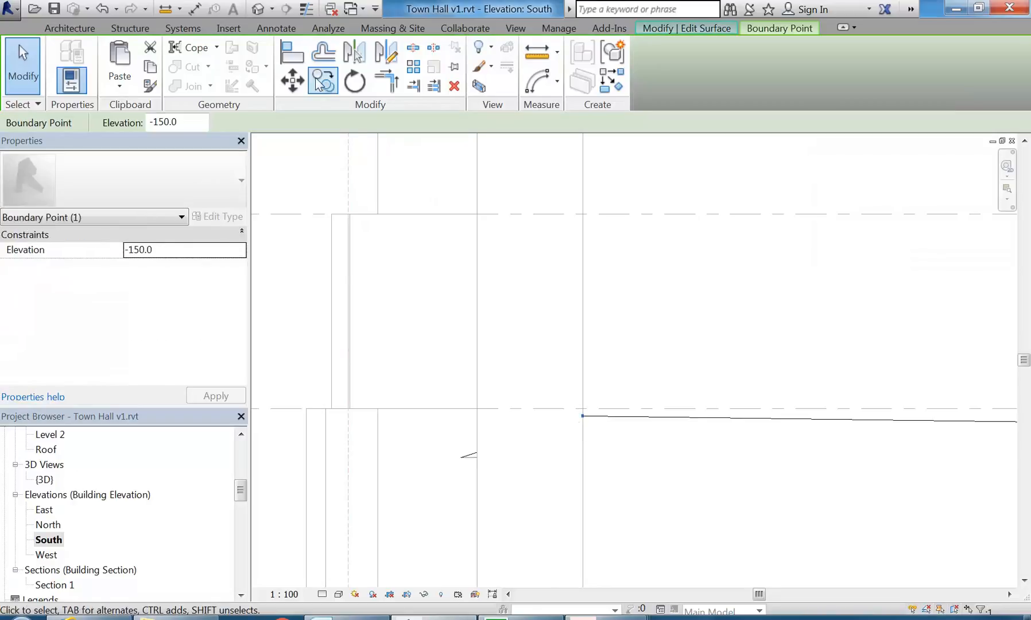
left_click(317, 81)
left_click(583, 416)
scroll(379, 416, "up", 3)
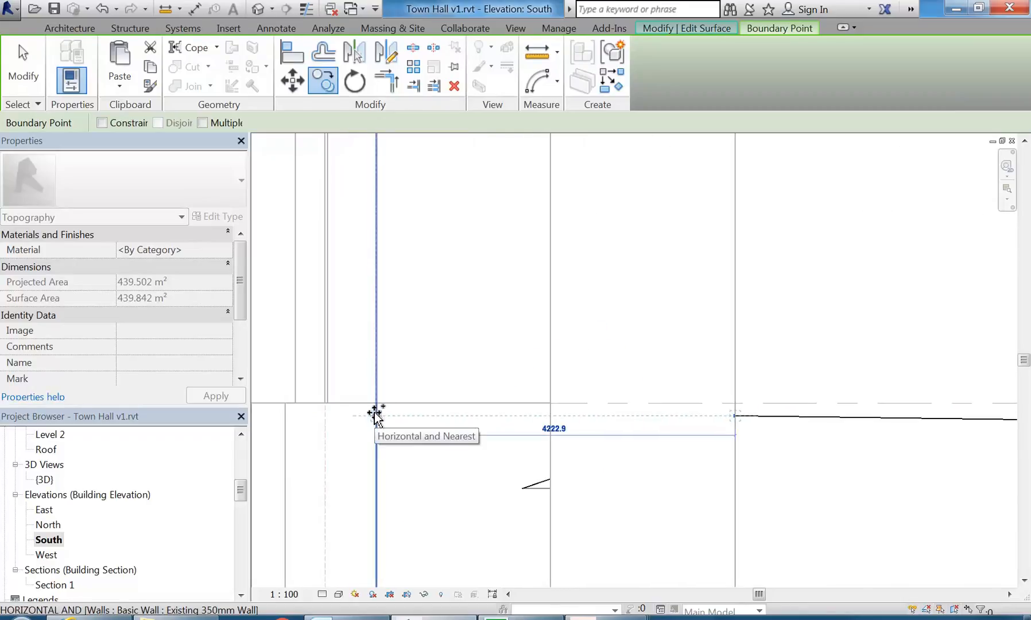
left_click(376, 415)
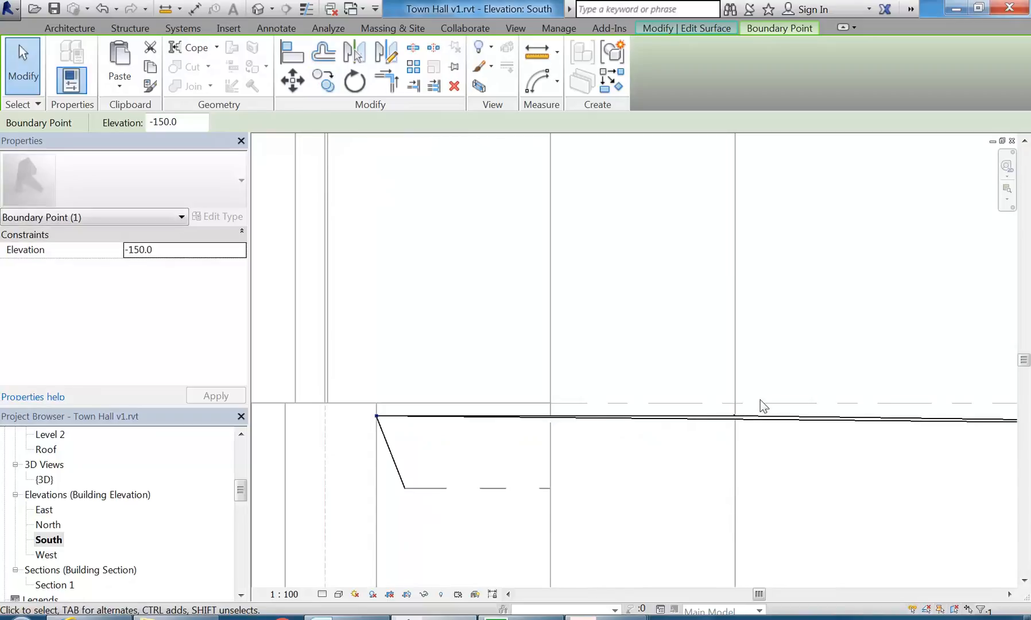
Move the copied boundary point further left and up to the next wall line, at an elevation of about -100.6
middle_click_drag(362, 415, 389, 410)
scroll(382, 411, "down", 2)
scroll(402, 418, "up", 2)
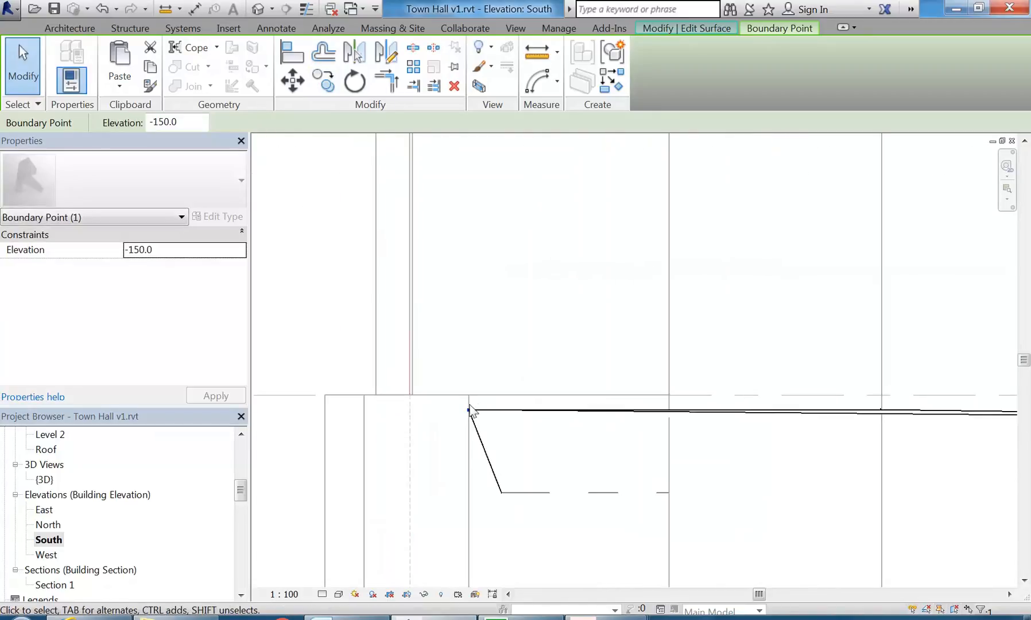
scroll(429, 408, "up", 1)
left_click_drag(459, 413, 410, 405)
scroll(717, 397, "down", 2)
middle_click_drag(666, 393, 548, 370)
scroll(844, 474, "down", 3)
middle_click_drag(843, 475, 478, 415)
scroll(366, 366, "down", 1)
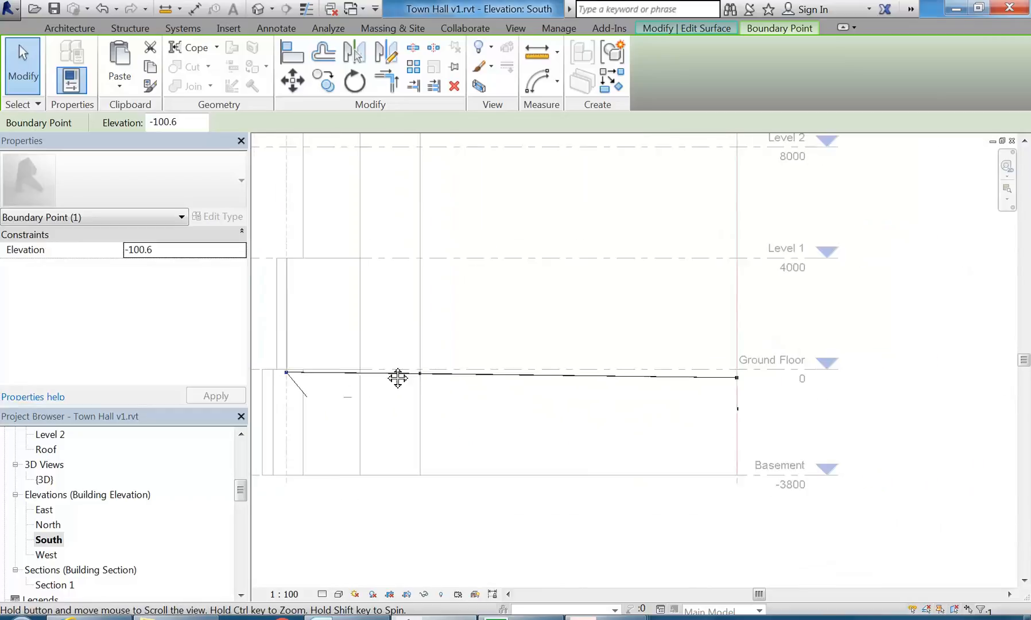
middle_click_drag(365, 366, 384, 393)
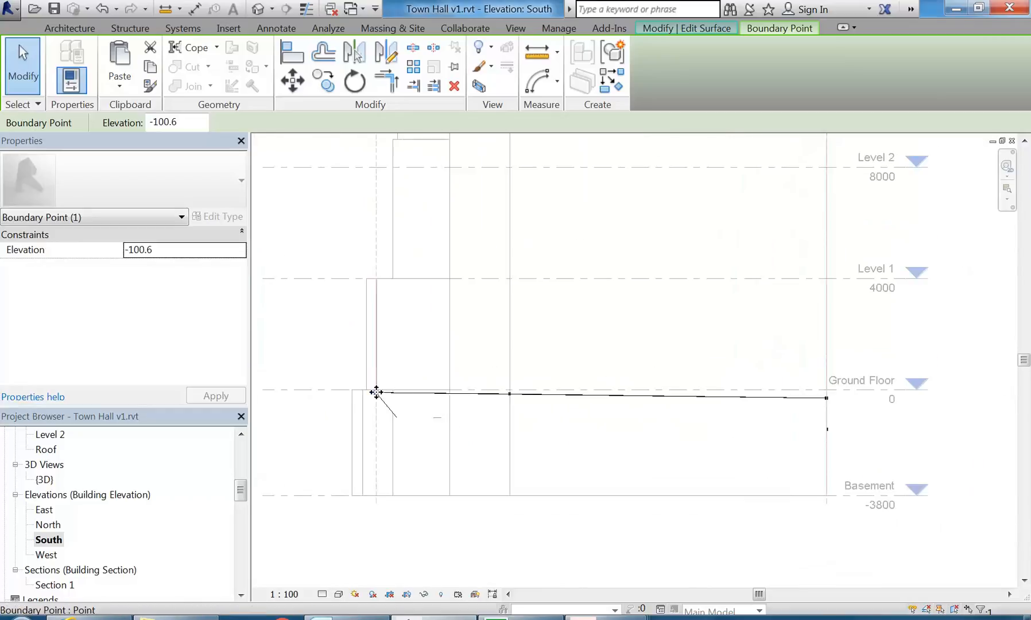
In the Site floor plan, move the new boundary point onto the long side wall's inner face, in line with the front wall
left_click_drag(238, 492, 243, 458)
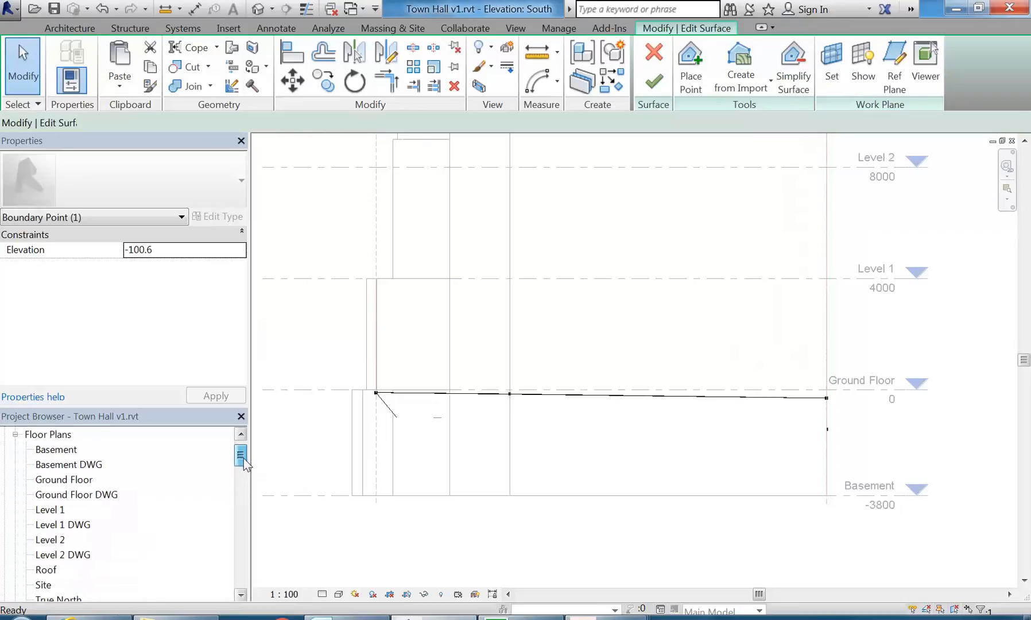
double_click(46, 585)
scroll(425, 357, "up", 2)
scroll(445, 368, "up", 3)
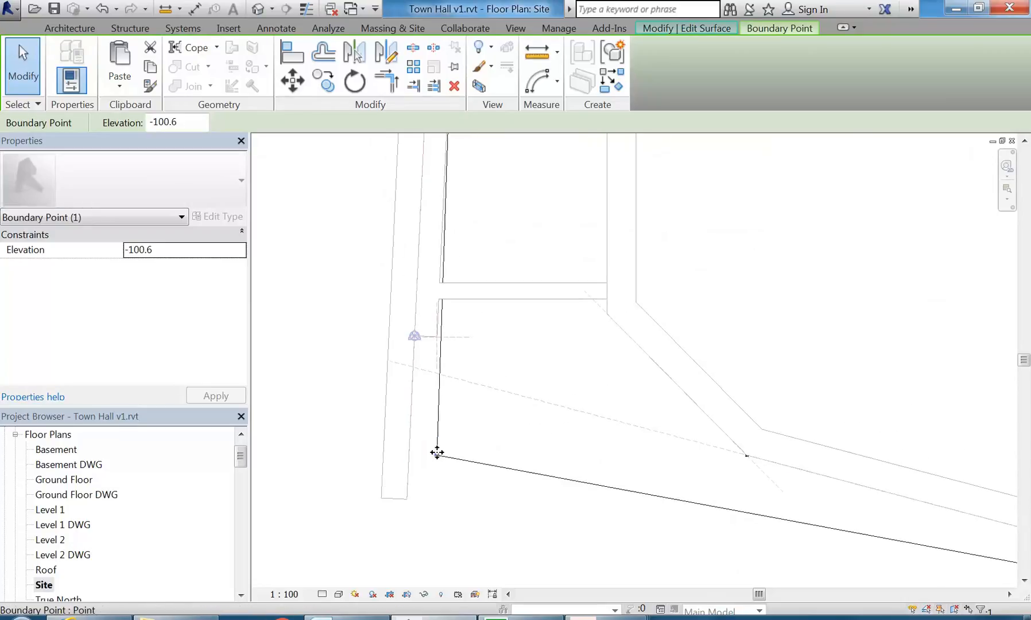
scroll(438, 454, "down", 4)
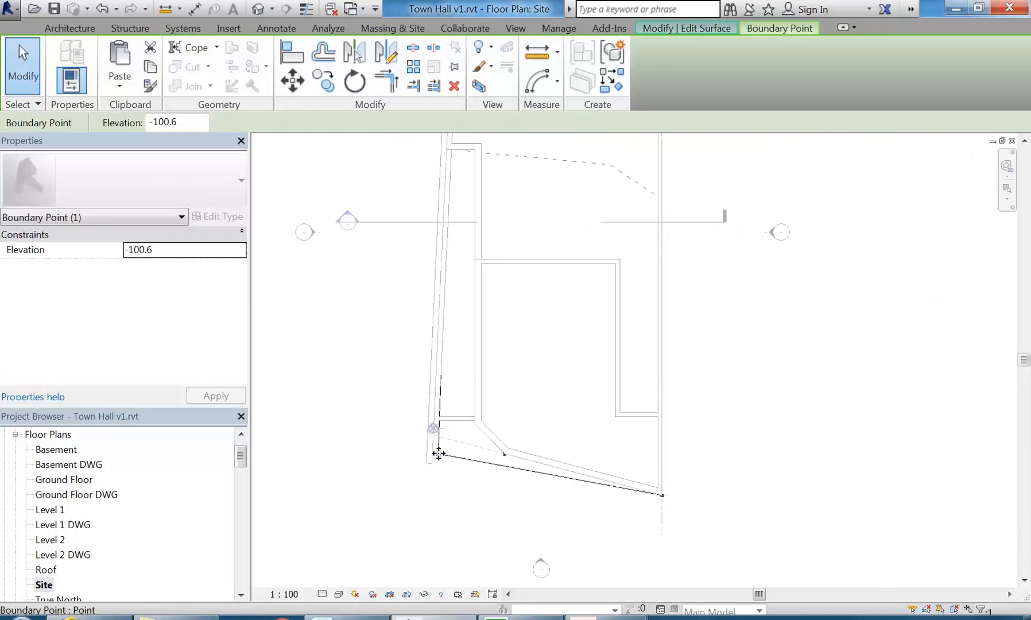
scroll(438, 453, "up", 4)
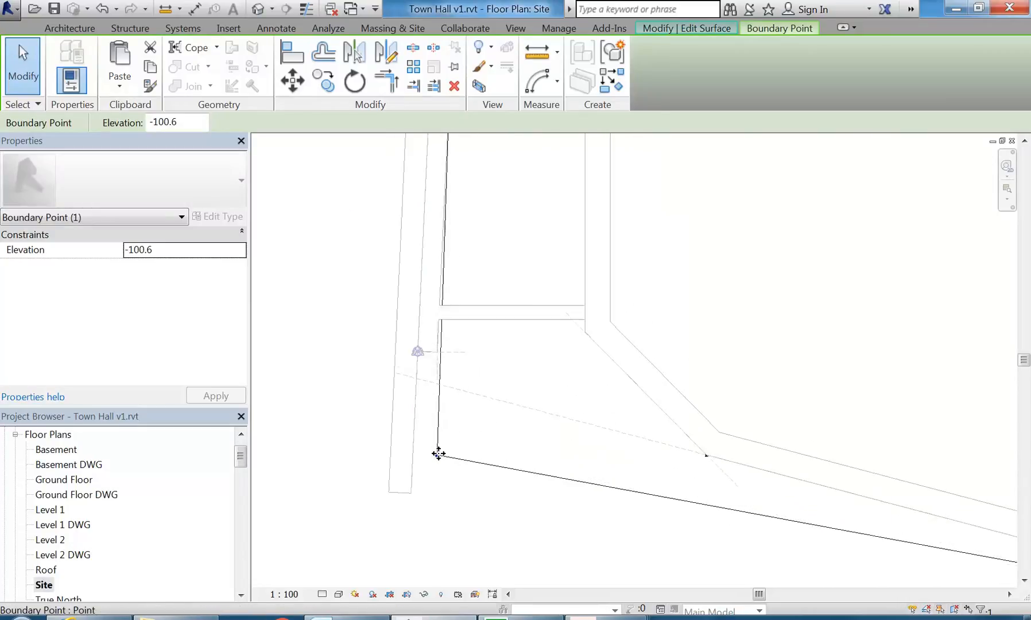
scroll(439, 458, "up", 2)
left_click_drag(434, 449, 401, 314)
scroll(402, 321, "down", 3)
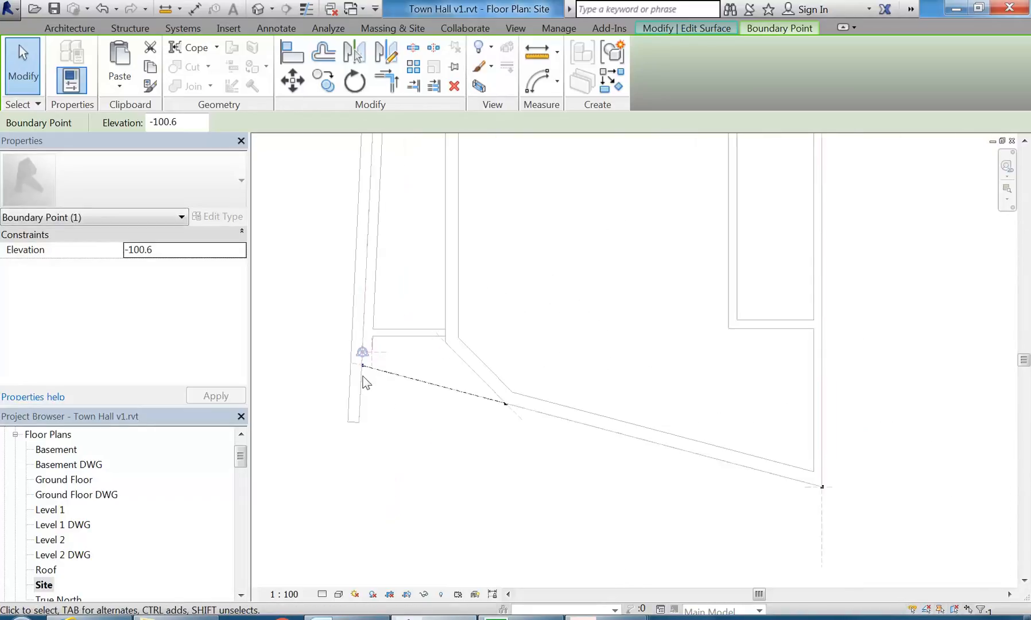
Check the moved boundary point against the walls in the Site plan and from several angles in the 3D view
scroll(363, 383, "down", 5)
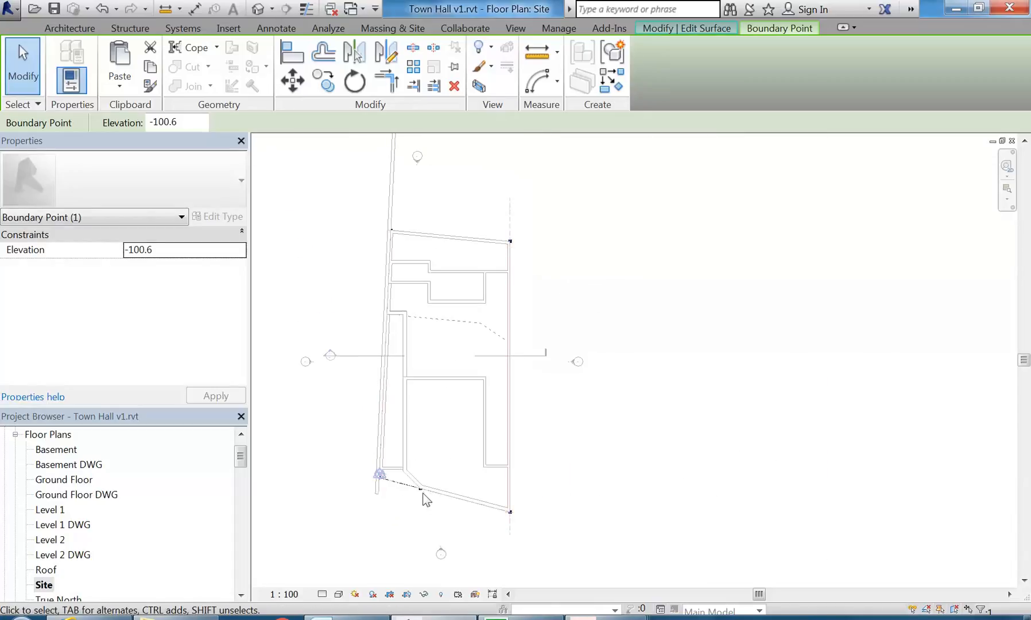
scroll(381, 482, "up", 2)
scroll(382, 488, "up", 3)
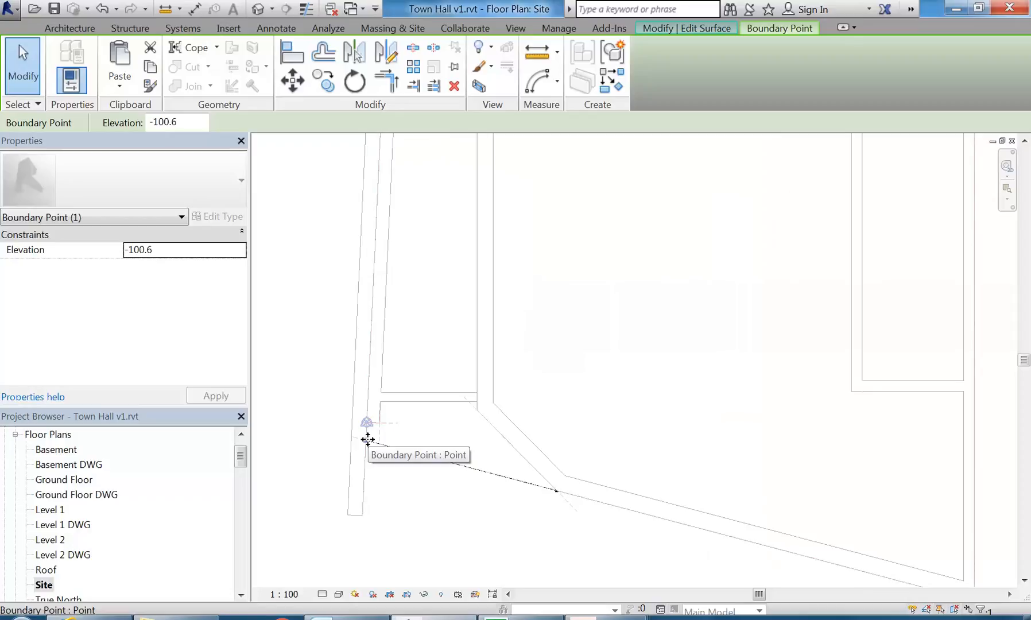
scroll(367, 440, "down", 6)
middle_click_drag(367, 440, 433, 401)
left_click(410, 367)
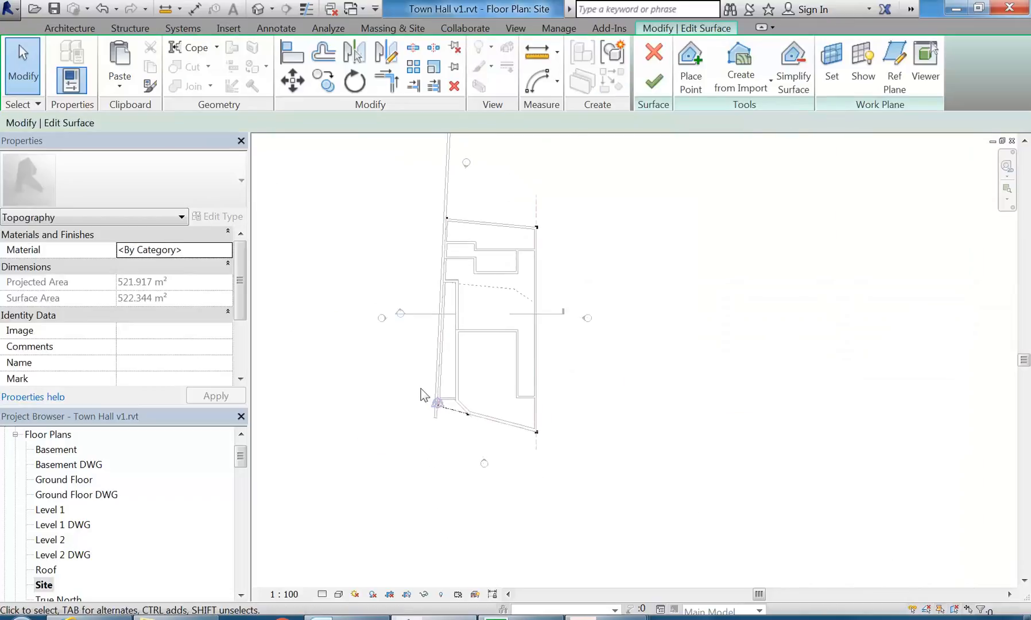
left_click(258, 9)
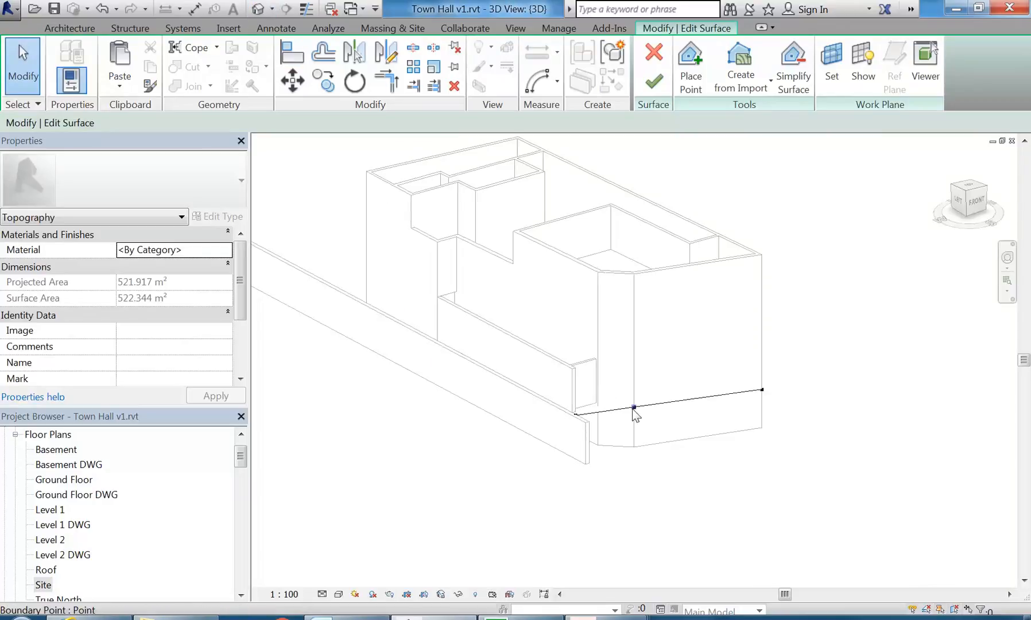
middle_click_drag(707, 390, 492, 542, "shift")
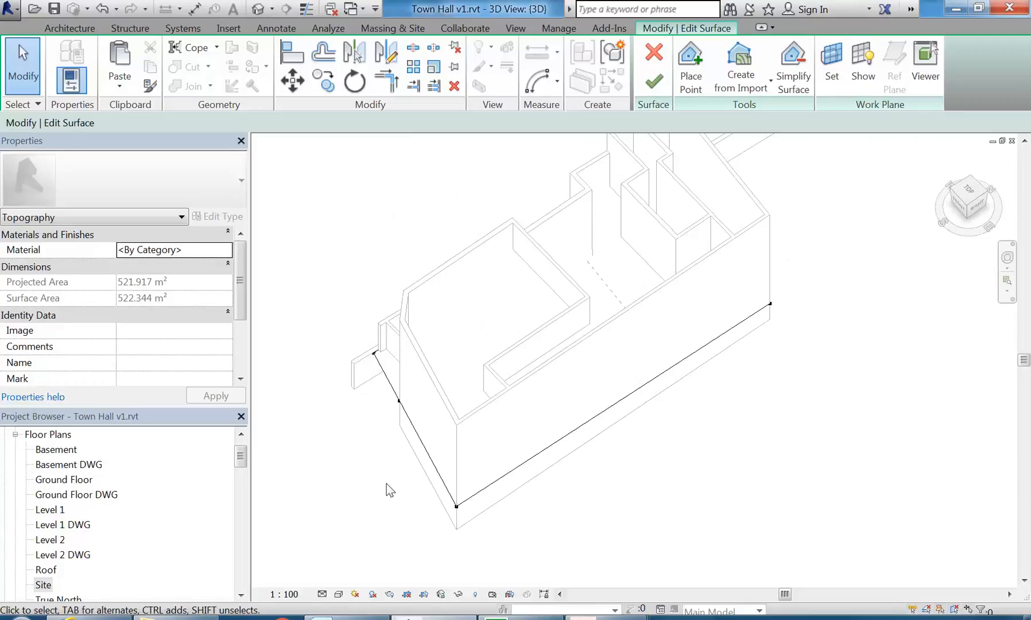
middle_click_drag(391, 484, 644, 471, "shift")
scroll(644, 474, "up", 2)
scroll(622, 460, "down", 2)
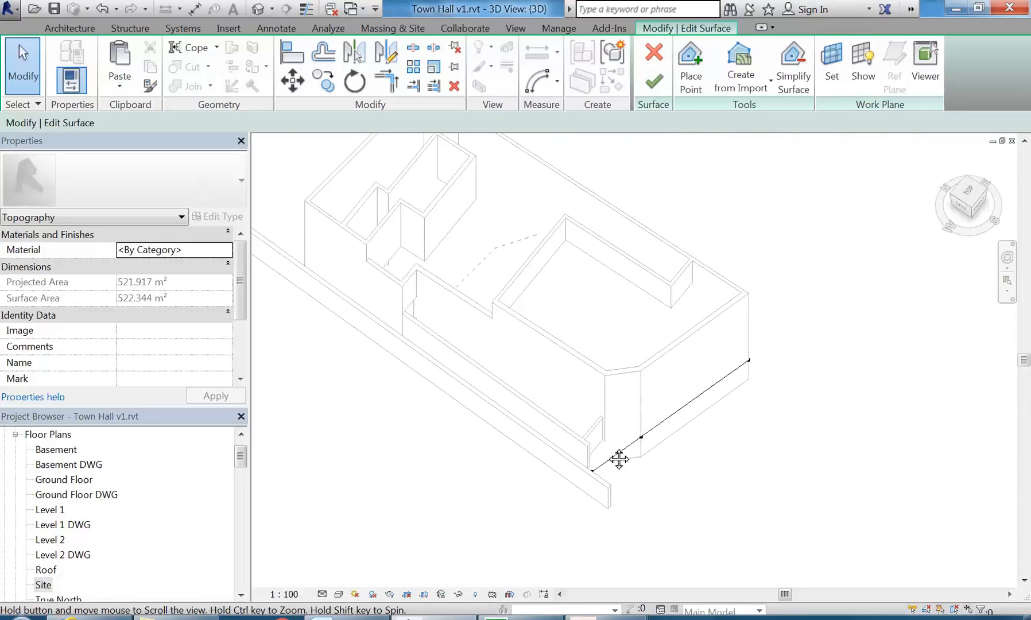
middle_click_drag(609, 458, 628, 450)
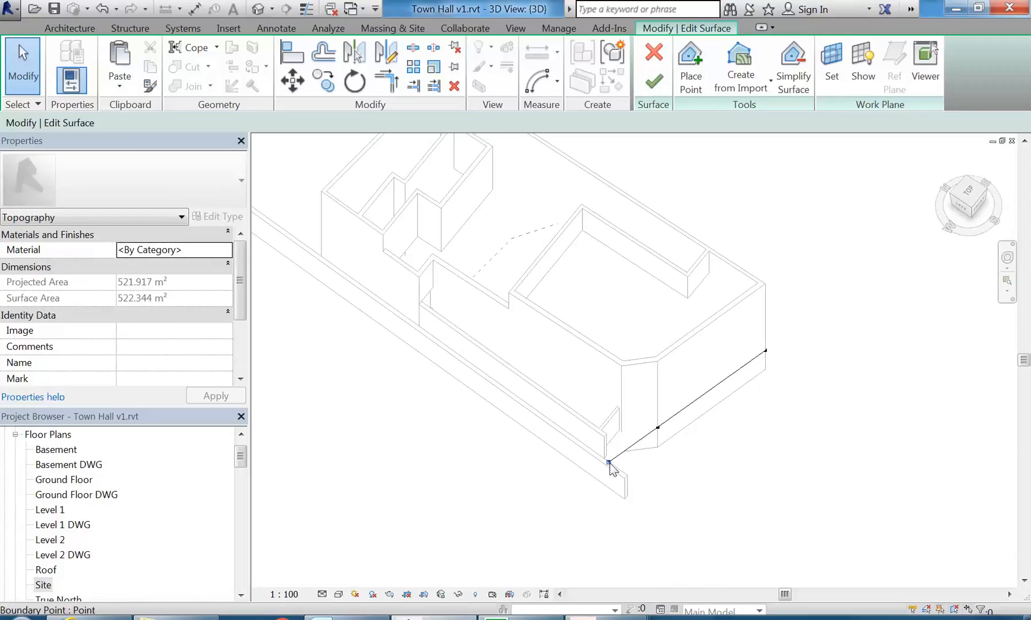
middle_click_drag(326, 346, 451, 422, "shift")
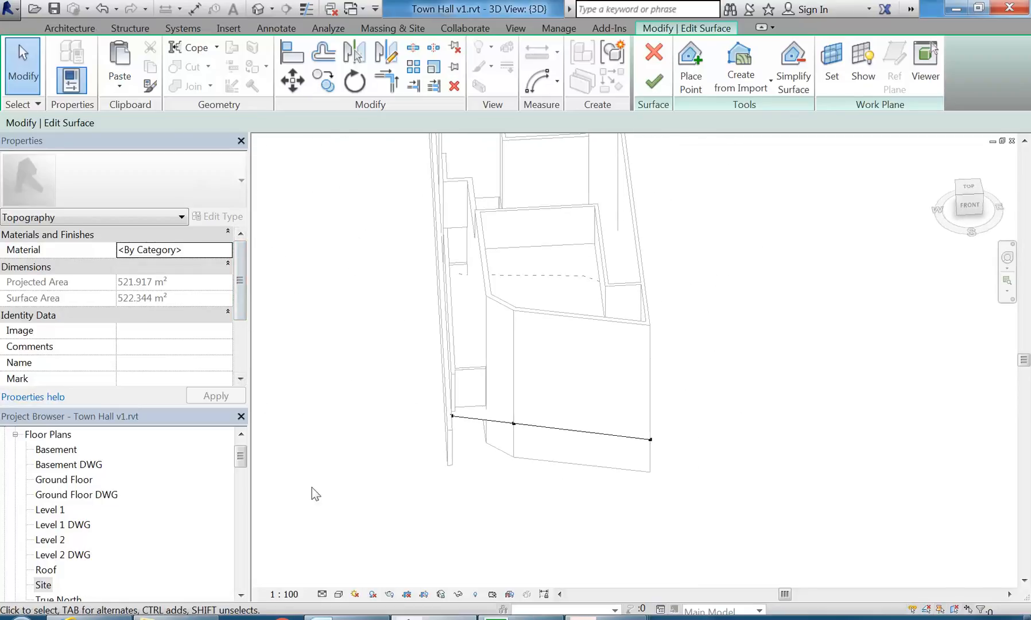
In the Site floor plan, copy the two boundary points on the building's left side 23000 mm horizontally to the left
double_click(44, 584)
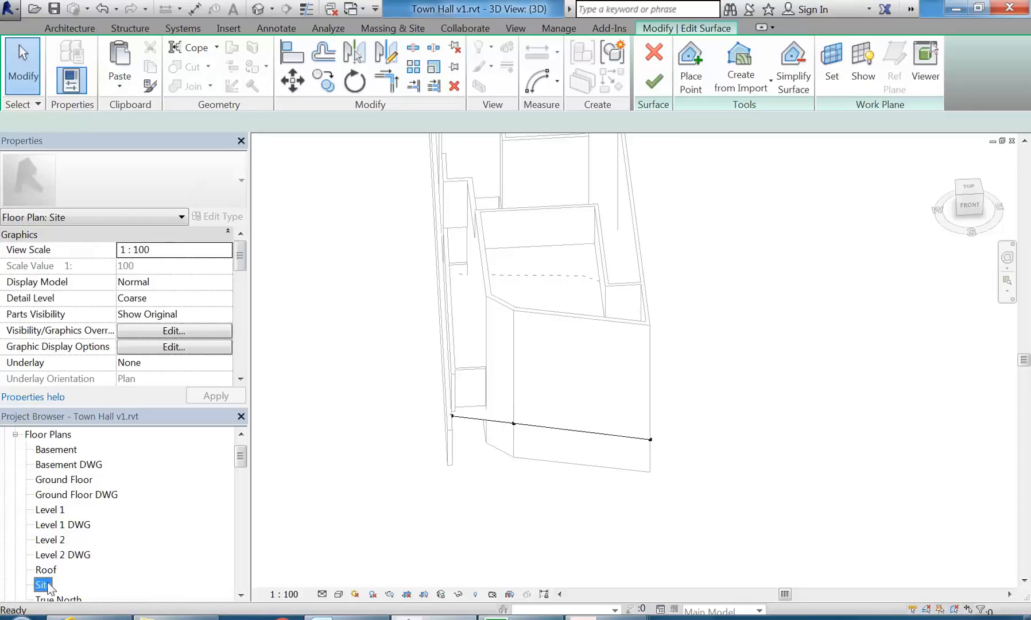
scroll(411, 465, "up", 3)
middle_click_drag(513, 486, 525, 486)
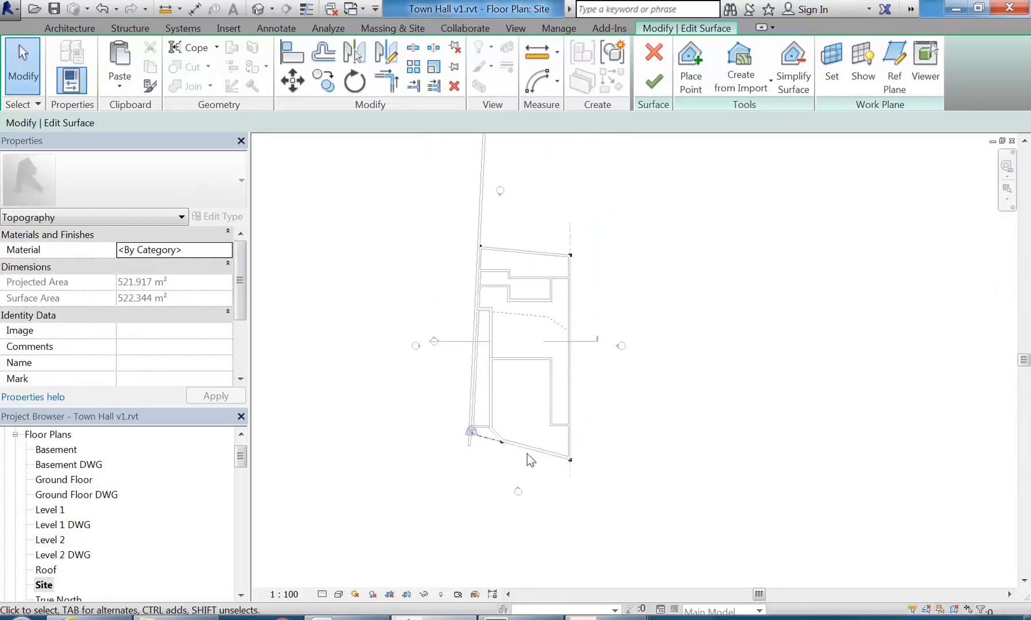
left_click_drag(342, 201, 485, 484)
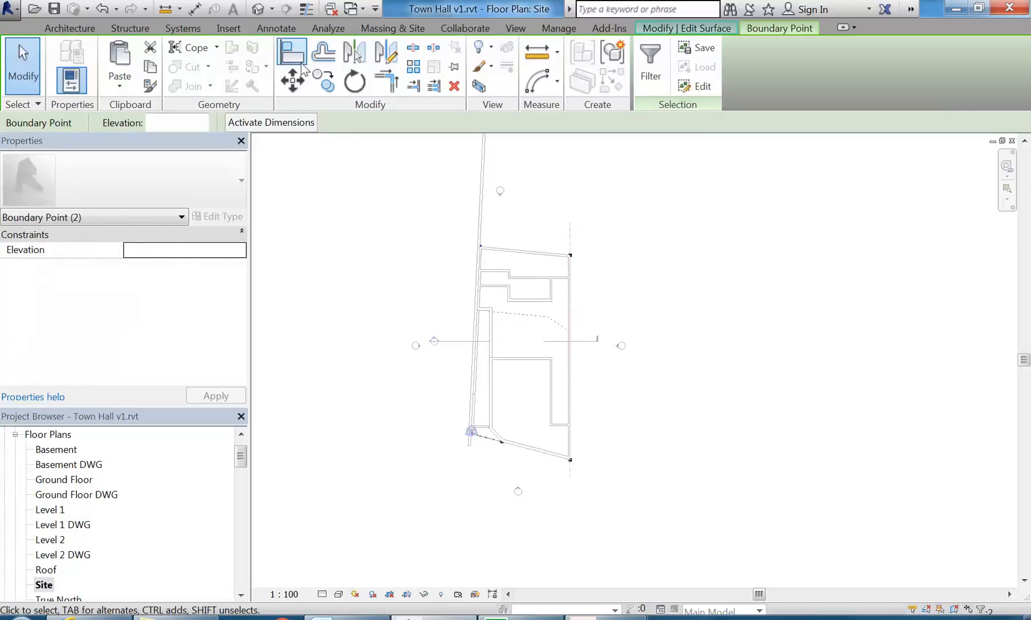
left_click(323, 80)
left_click(502, 374)
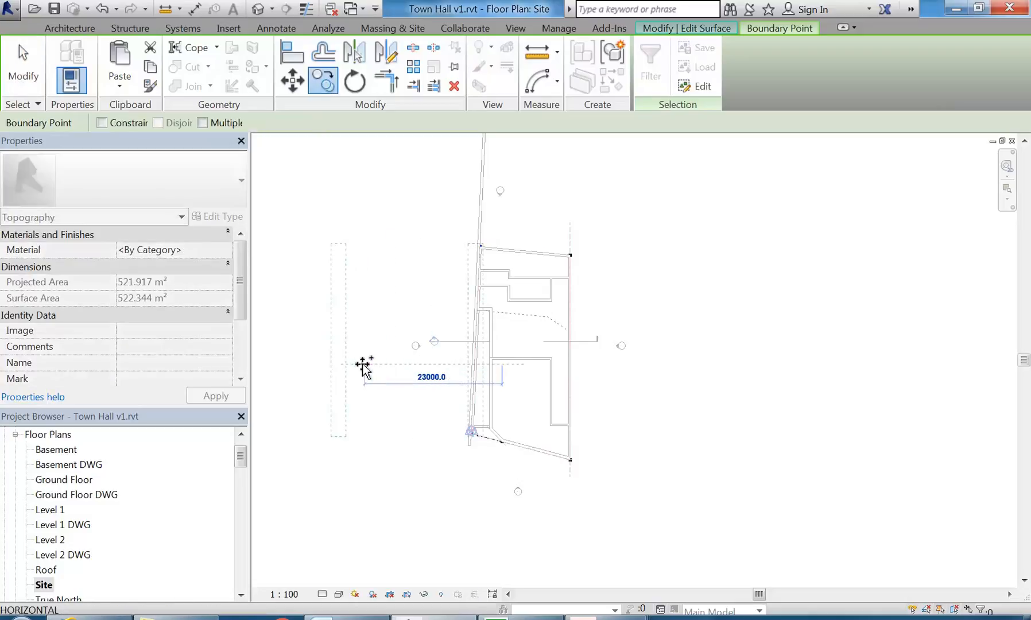
left_click(363, 365)
Copy the two boundary points on the building's right side 23000 mm horizontally to the right
left_click_drag(548, 219, 625, 545)
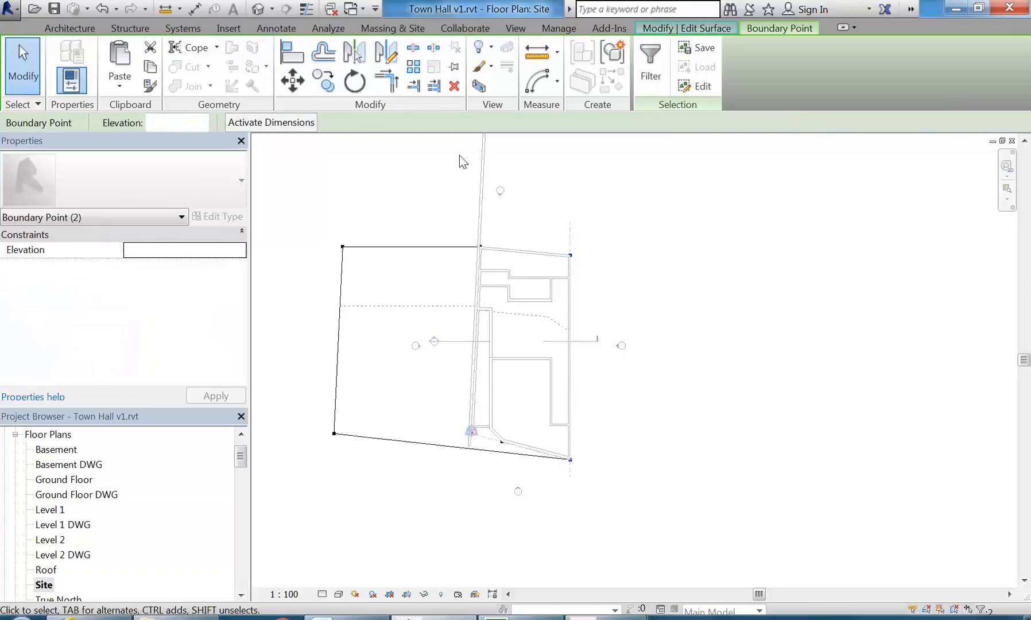
left_click(323, 80)
left_click(546, 388)
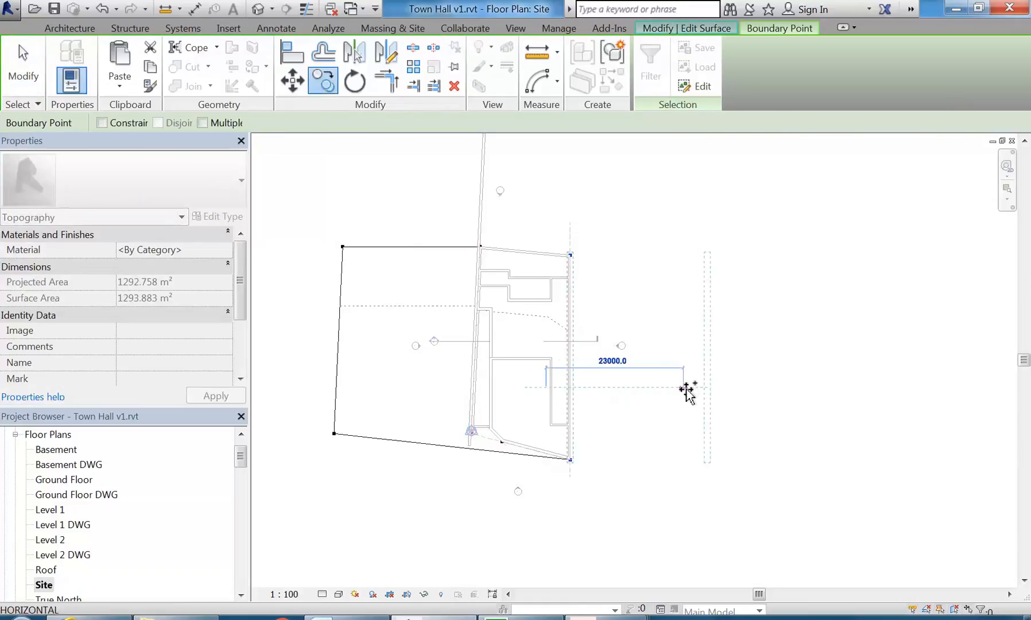
left_click(684, 389)
left_click(482, 485)
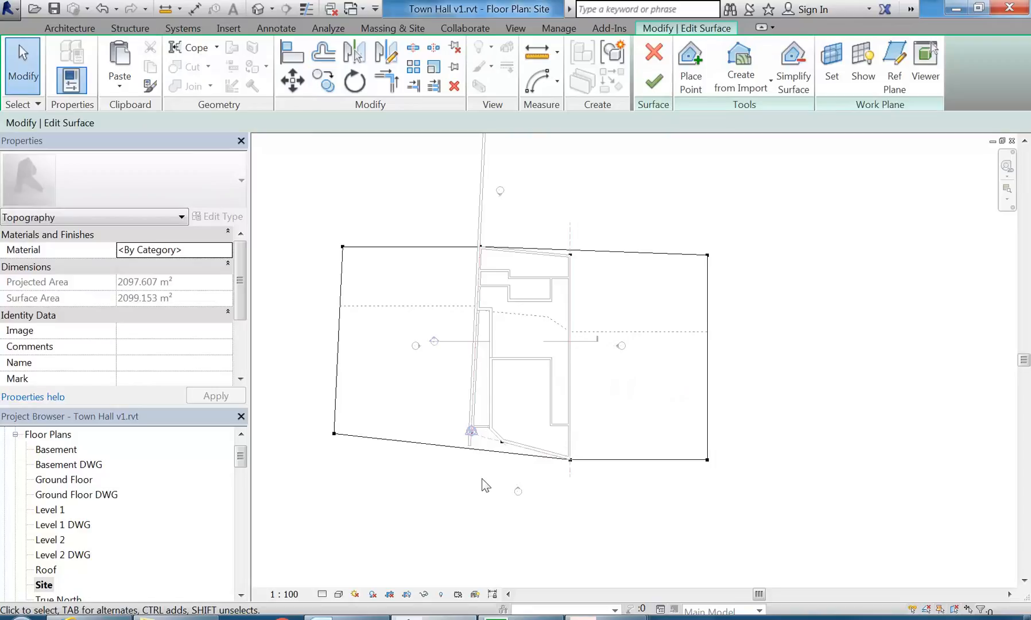
In the South elevation, raise the surface's far-left front boundary point to an elevation of 199.4
middle_click_drag(481, 479, 487, 423)
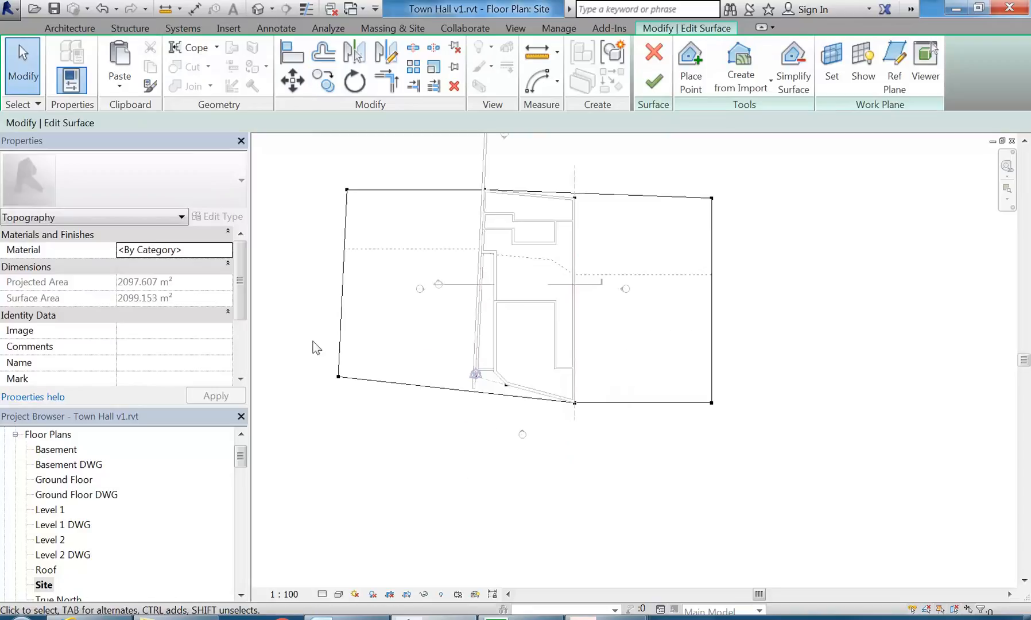
left_click_drag(302, 365, 425, 431)
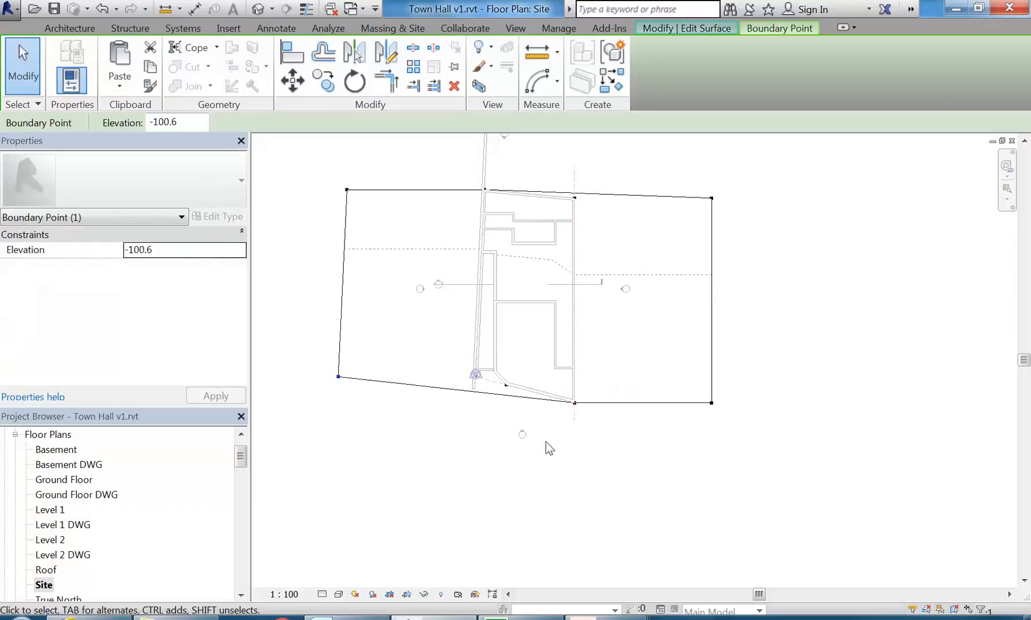
left_click(536, 476)
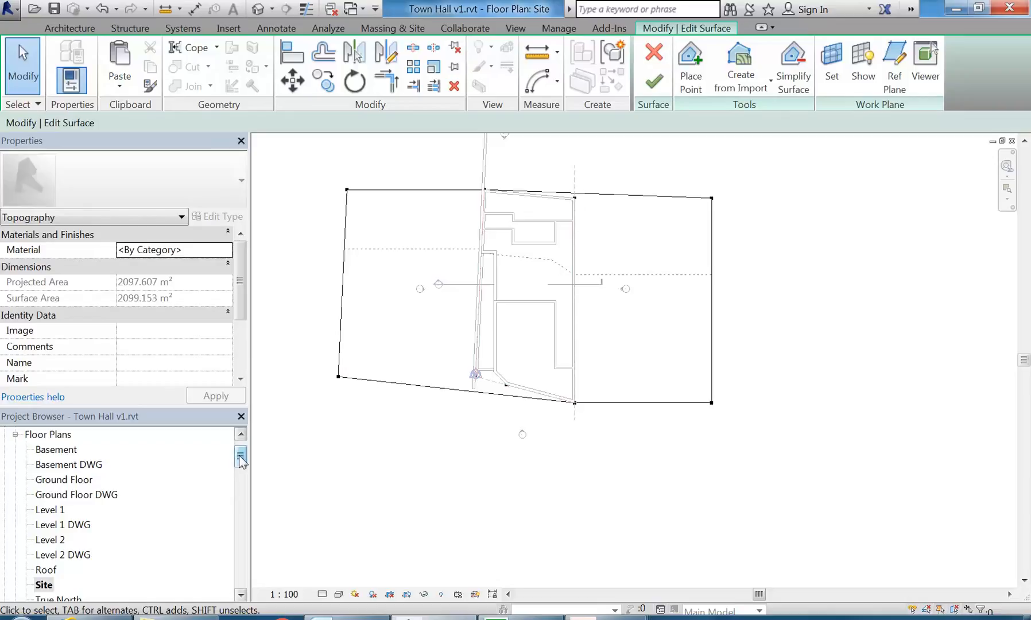
left_click_drag(240, 459, 241, 495)
double_click(48, 525)
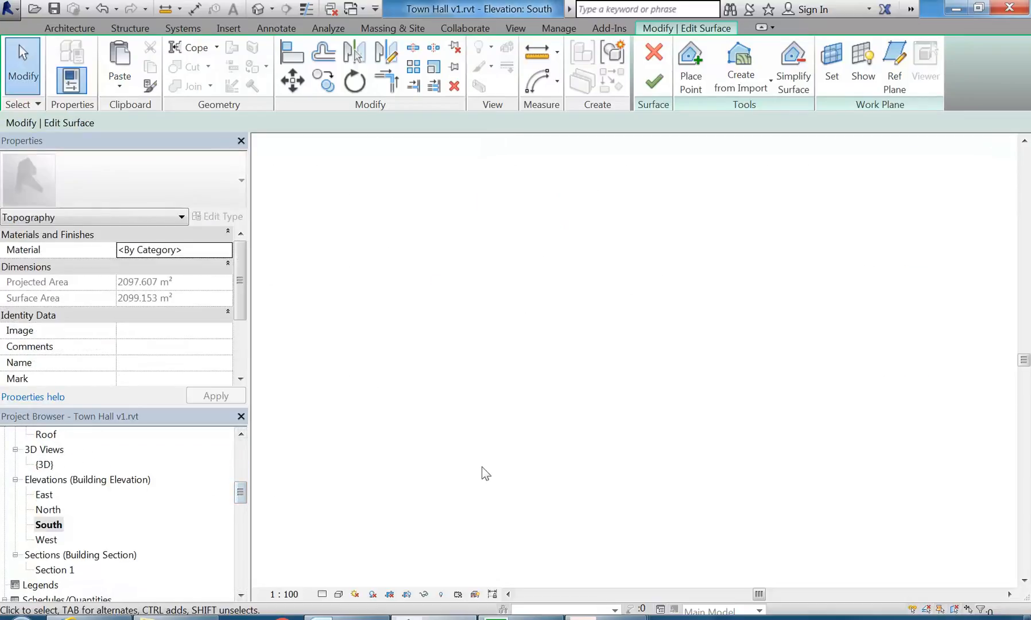
scroll(491, 436, "down", 2)
middle_click_drag(498, 442, 585, 404)
scroll(602, 417, "down", 2)
scroll(412, 401, "up", 1)
scroll(403, 399, "up", 2)
middle_click_drag(367, 404, 377, 419)
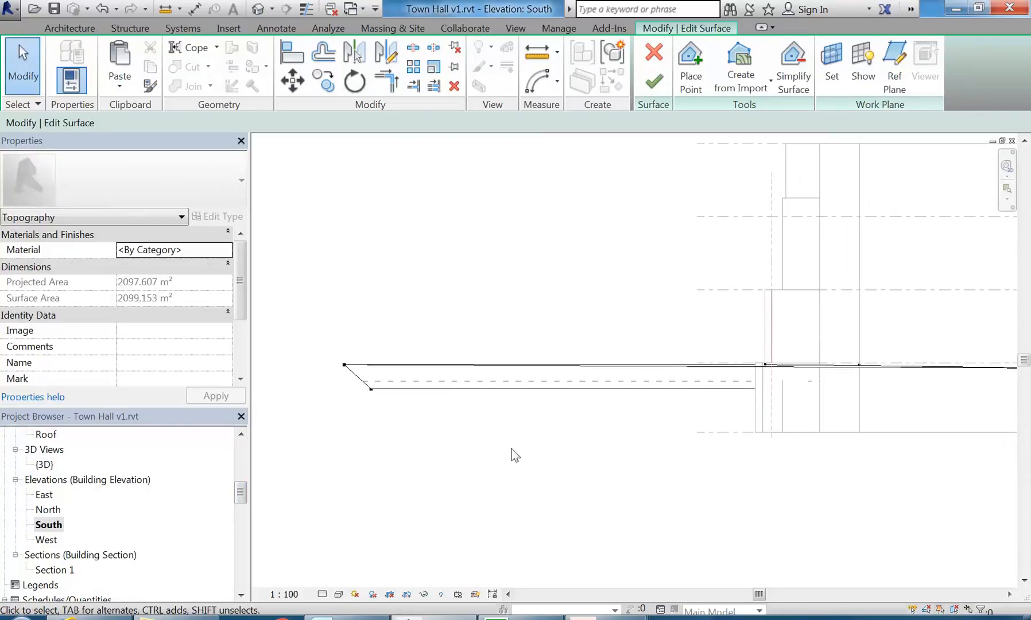
left_click(344, 365)
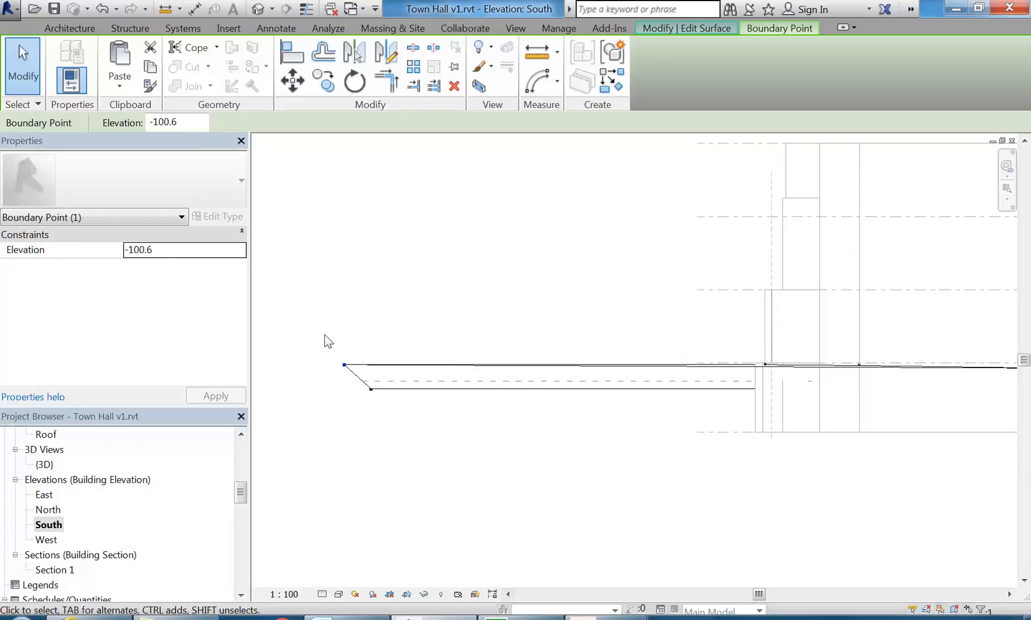
key("Up")
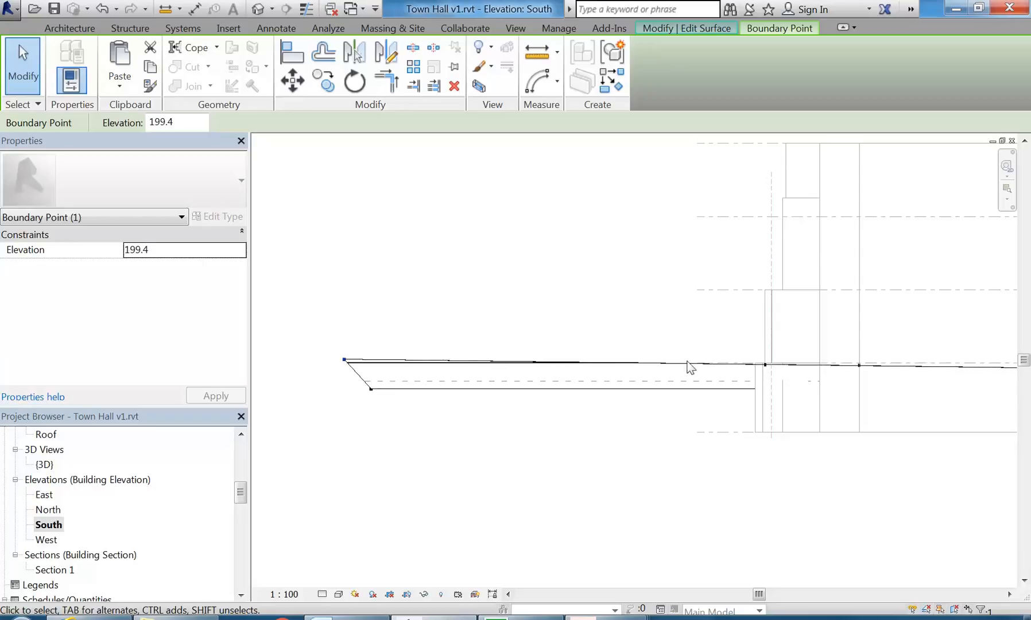
Lower the surface's far-right front boundary point to an elevation of -500.0 in the South elevation
middle_click_drag(792, 367, 396, 359)
scroll(672, 383, "down", 1)
middle_click_drag(671, 384, 462, 353)
middle_click_drag(667, 377, 637, 370)
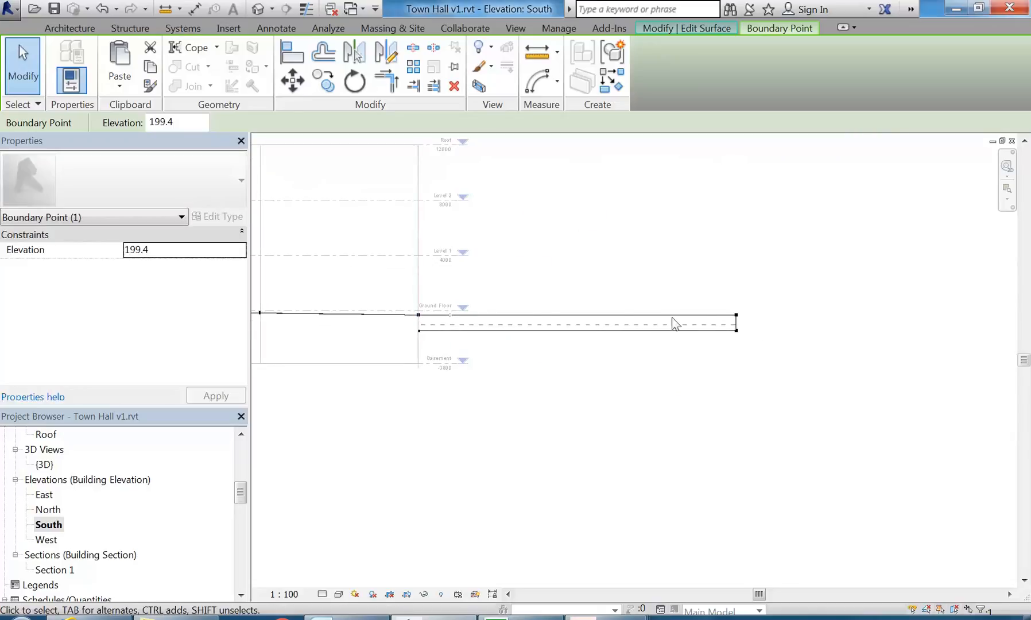
left_click(719, 309)
left_click(733, 315)
key("Down")
key("Down")
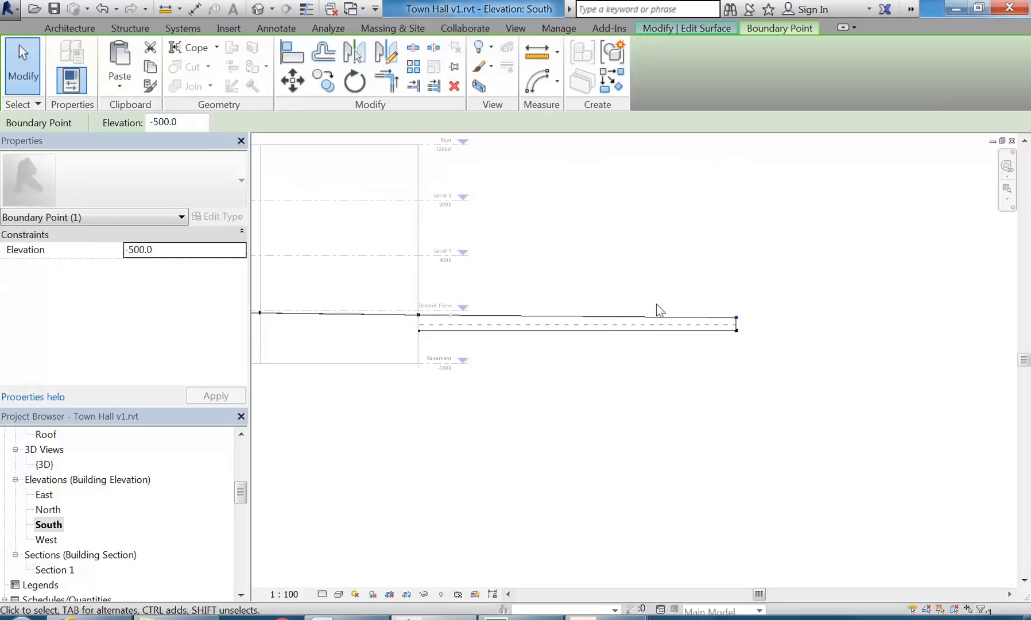
left_click(540, 259)
Check the slope of the extended surface in the South and North elevations and the 3D view
scroll(554, 275, "down", 2)
middle_click_drag(568, 283, 788, 324)
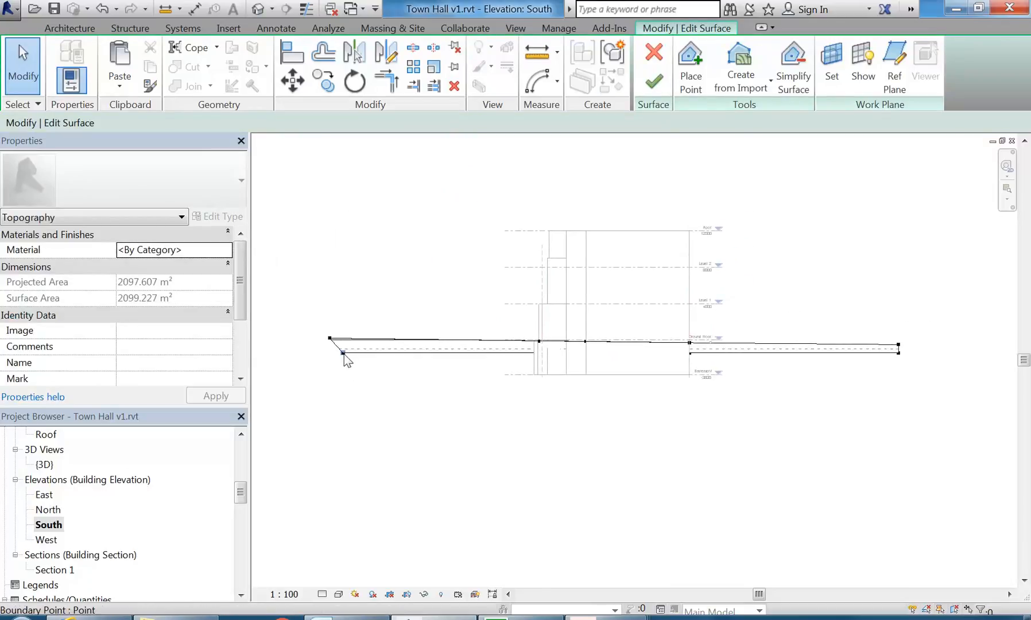
double_click(48, 510)
mouse_move(584, 466)
middle_mouse_down()
mouse_move(597, 469)
mouse_move(583, 459)
middle_mouse_up()
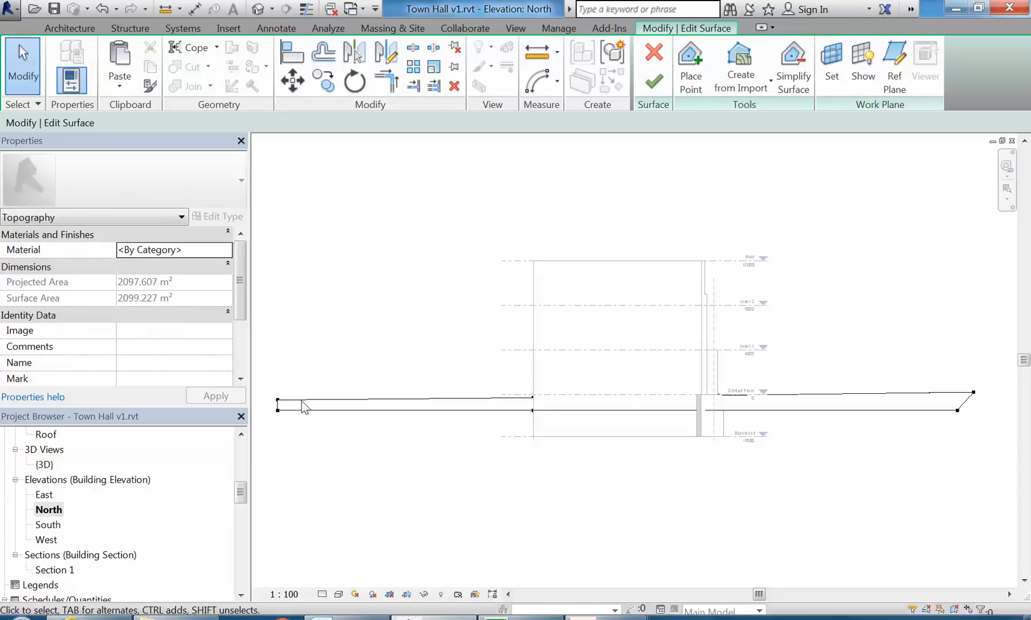
left_click(258, 9)
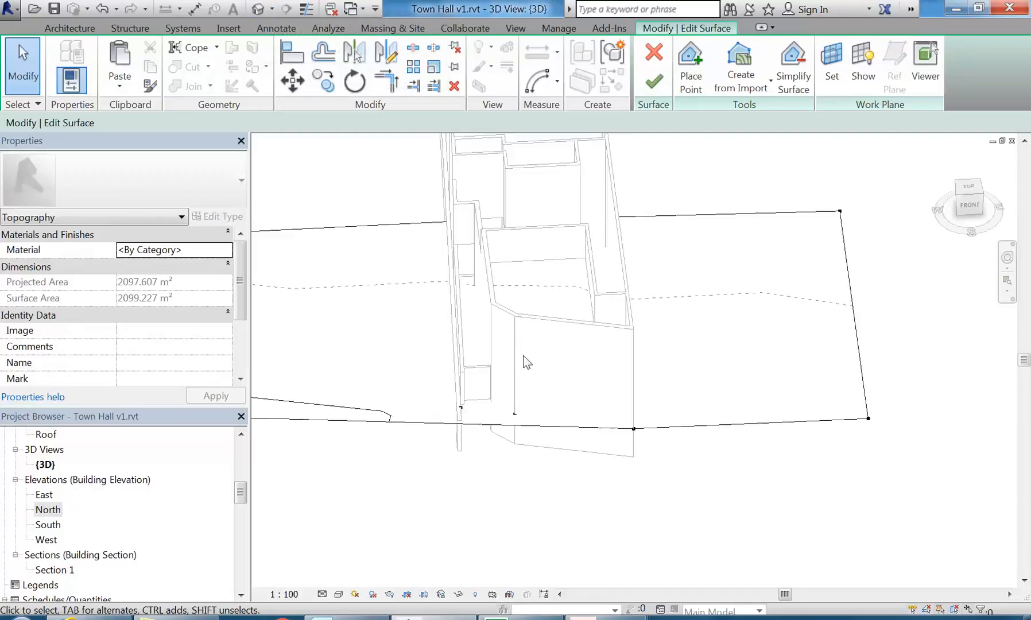
scroll(523, 355, "down", 3)
middle_click_drag(418, 426, 532, 446, "shift")
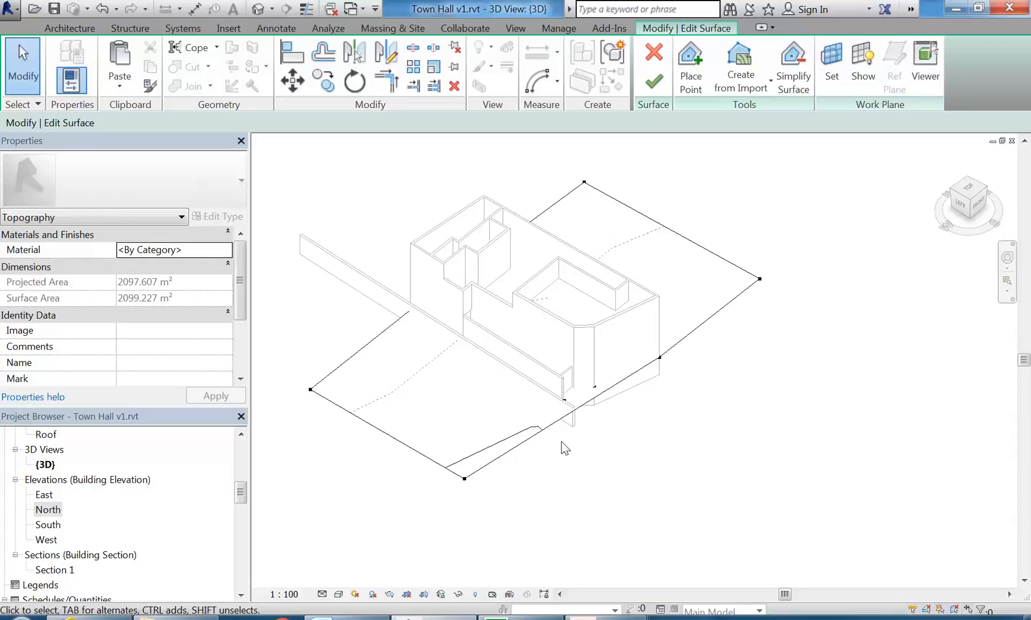
Select the three front boundary points in 3D and copy them about 13000 mm straight out from the front in the Site plan
left_click(465, 479)
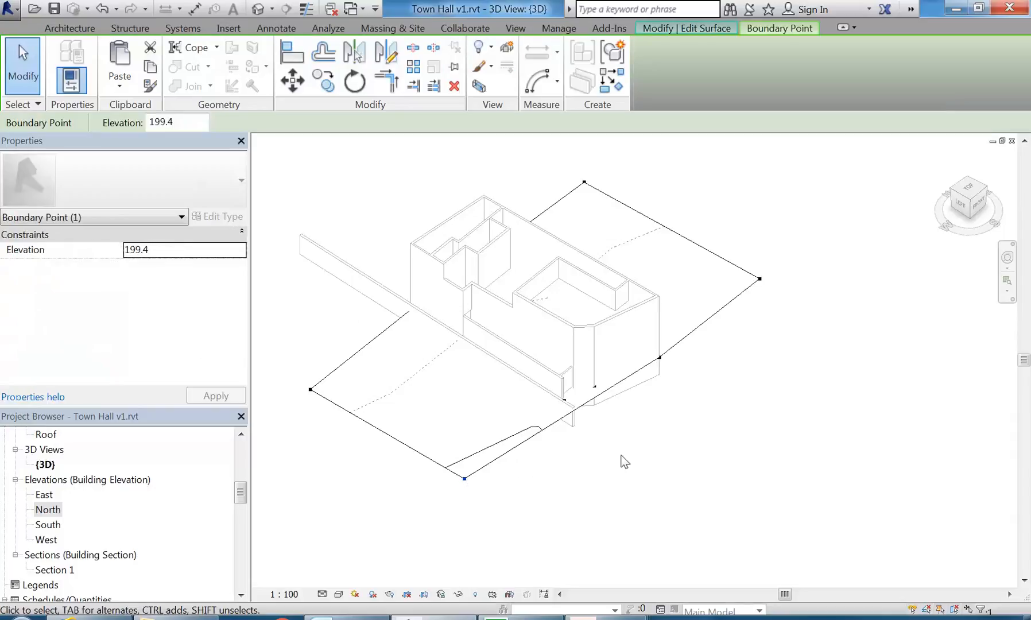
left_click(661, 358, "ctrl")
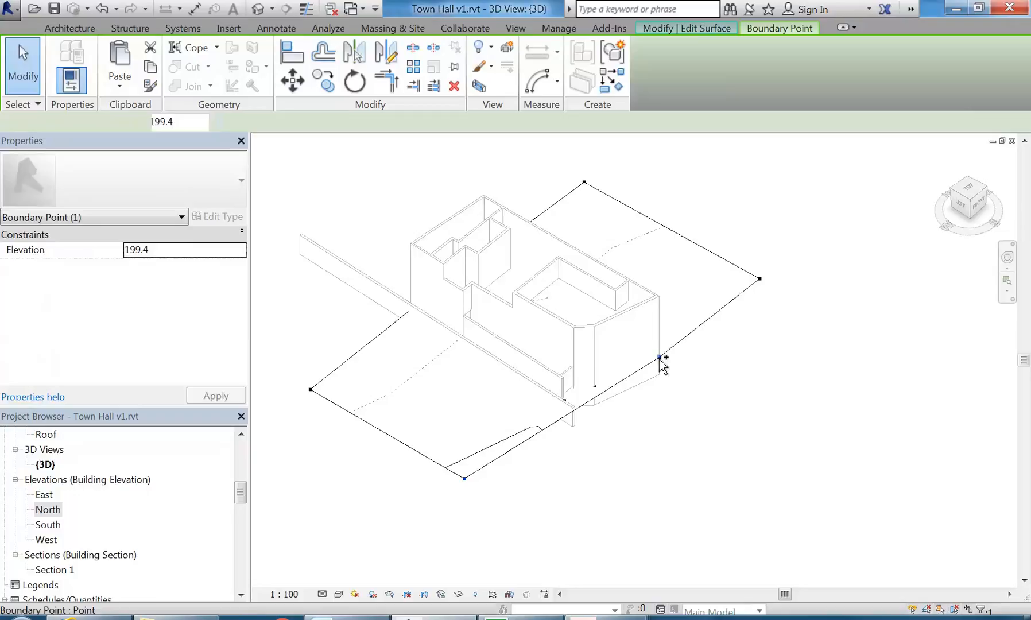
left_click(760, 280, "ctrl")
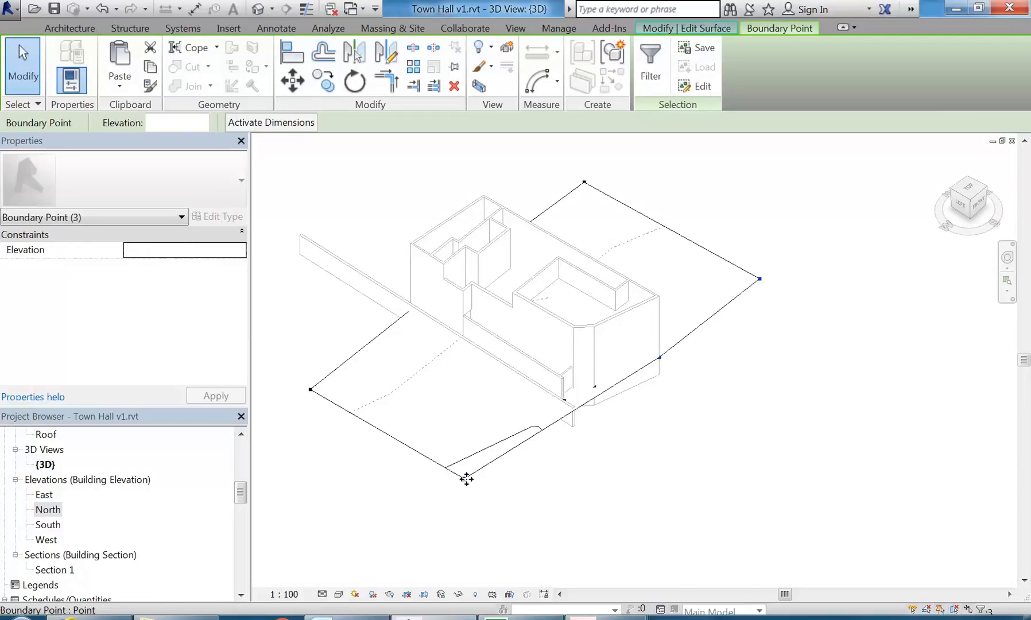
left_click_drag(238, 492, 238, 458)
double_click(43, 570)
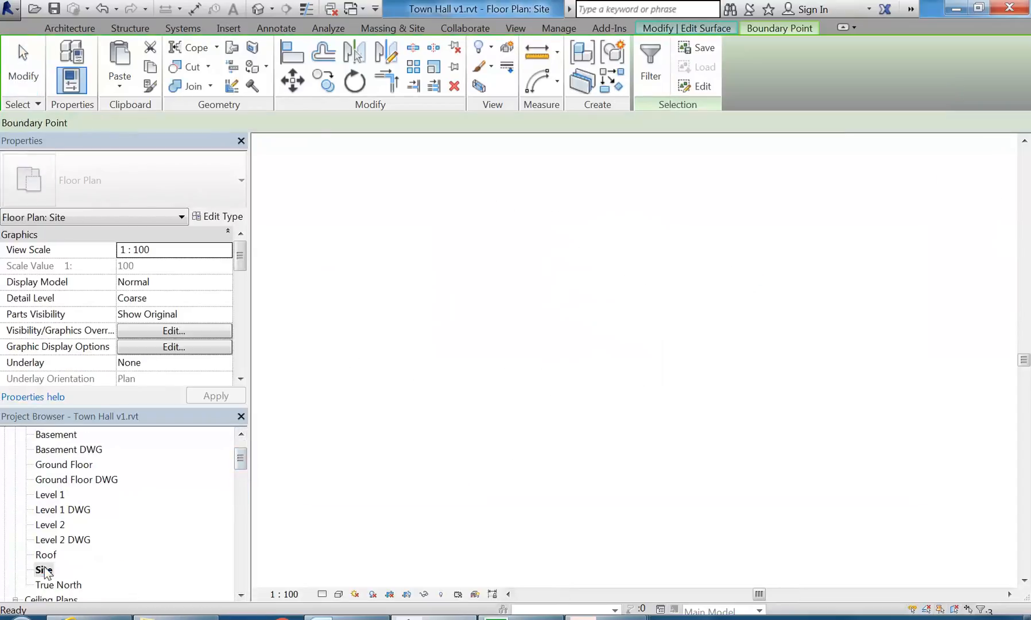
left_click(323, 81)
left_click(518, 319)
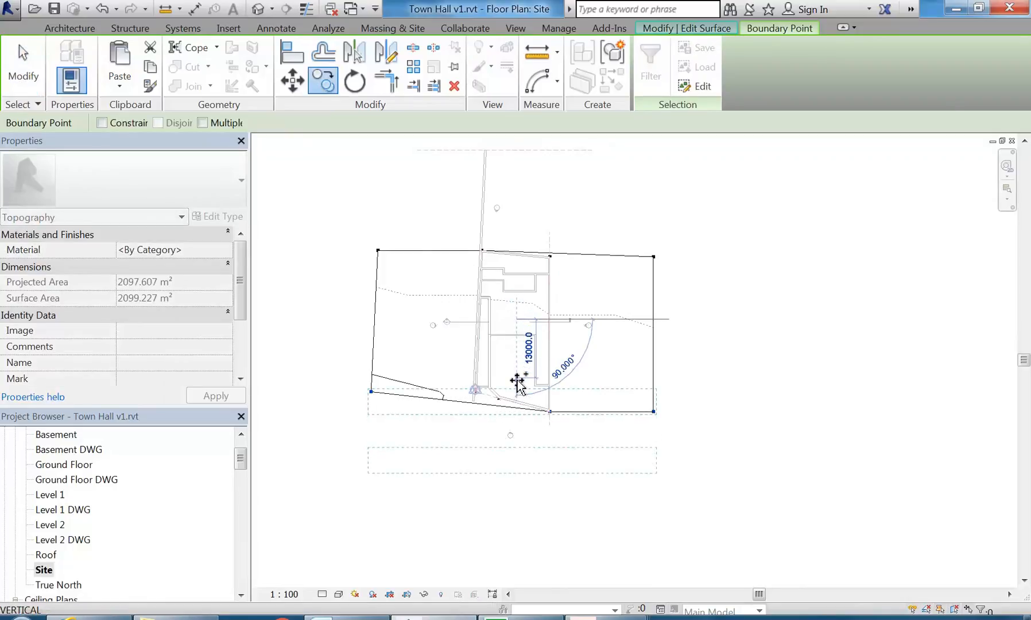
left_click(519, 385)
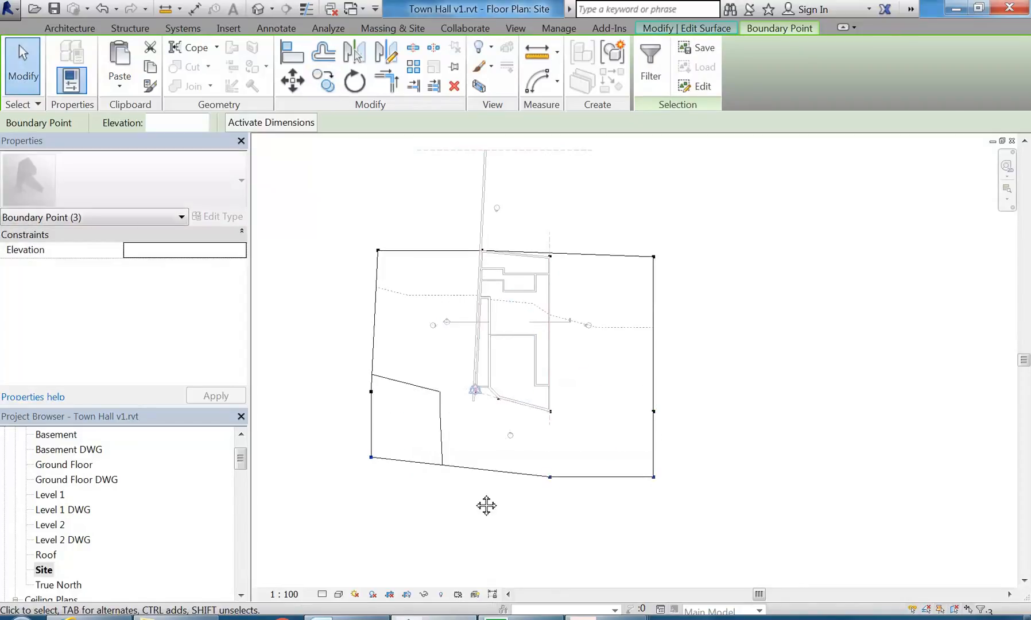
scroll(477, 498, "up", 2)
key("Escape")
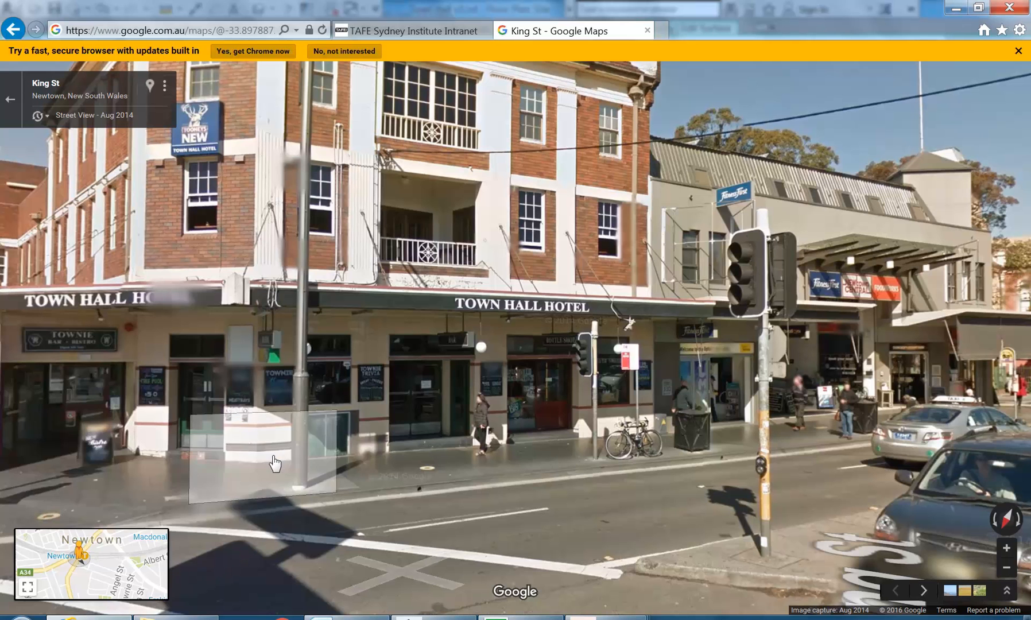
Examine the footpath and road levels around the Town Hall Hotel in Google Maps Street View
left_click_drag(339, 526, 564, 397)
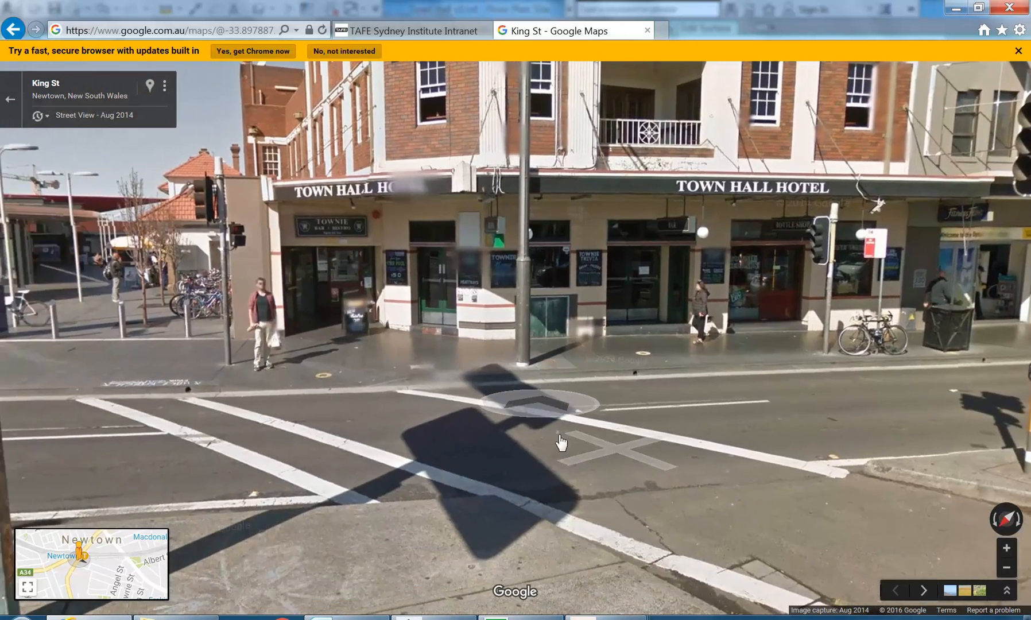
left_click_drag(579, 456, 434, 481)
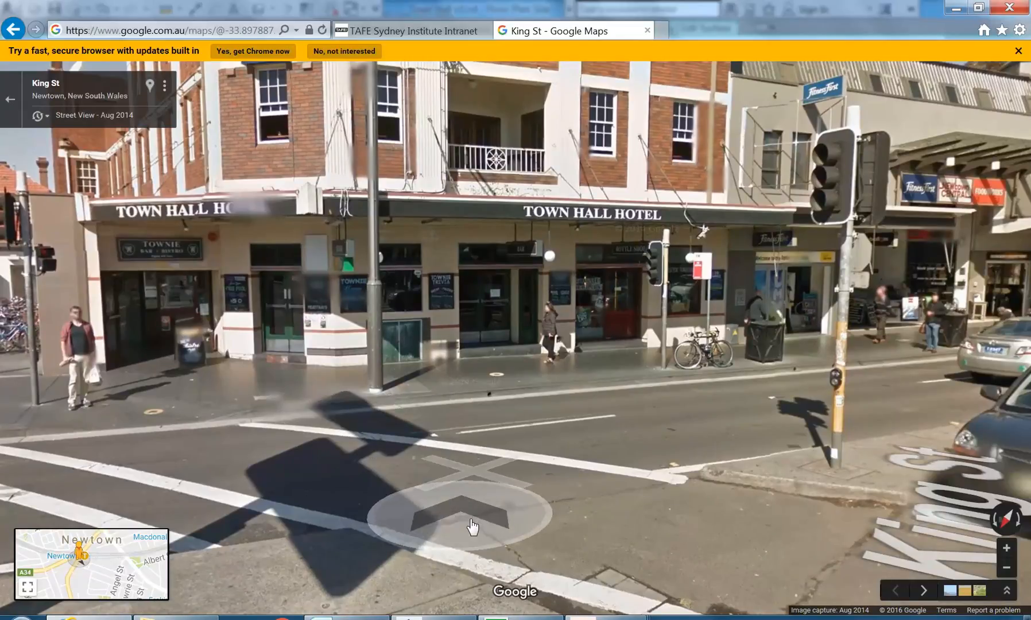
left_click(532, 537)
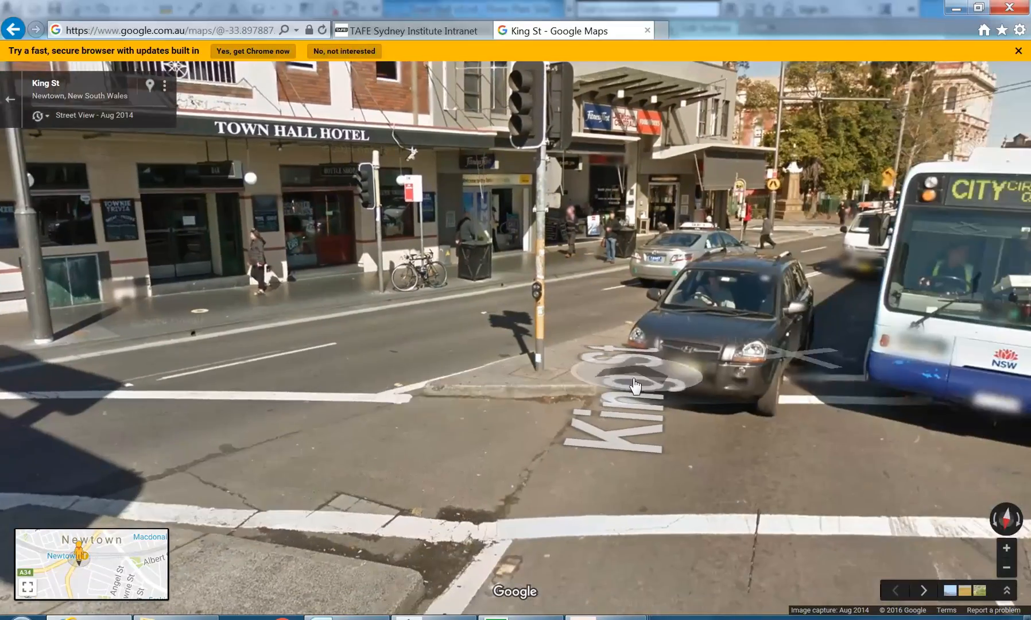
left_click_drag(435, 492, 399, 404)
left_click_drag(313, 397, 767, 497)
left_click_drag(211, 403, 330, 350)
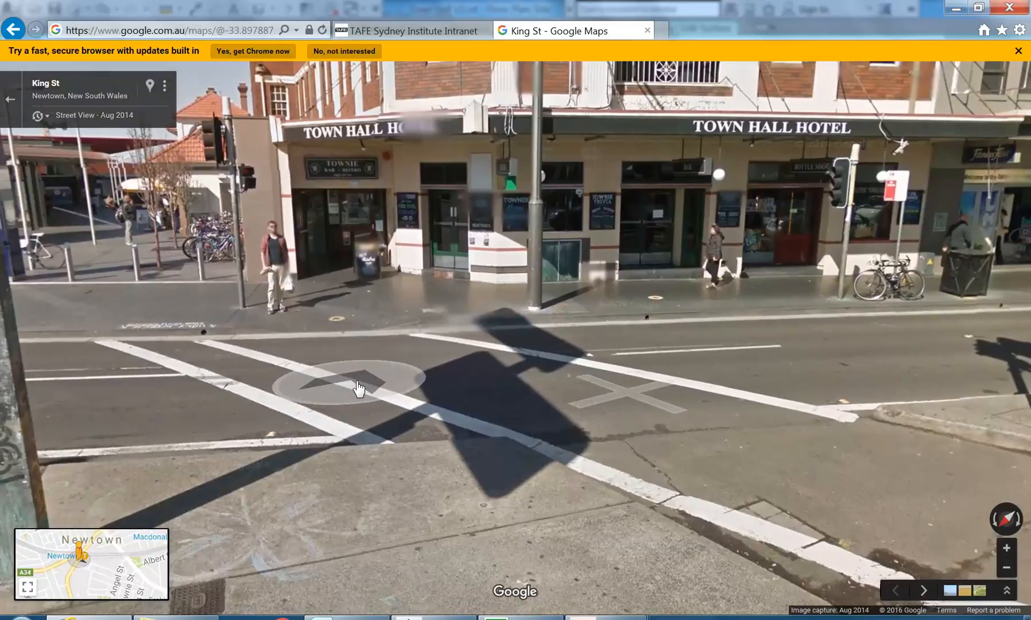
left_click(357, 391)
left_click(373, 396)
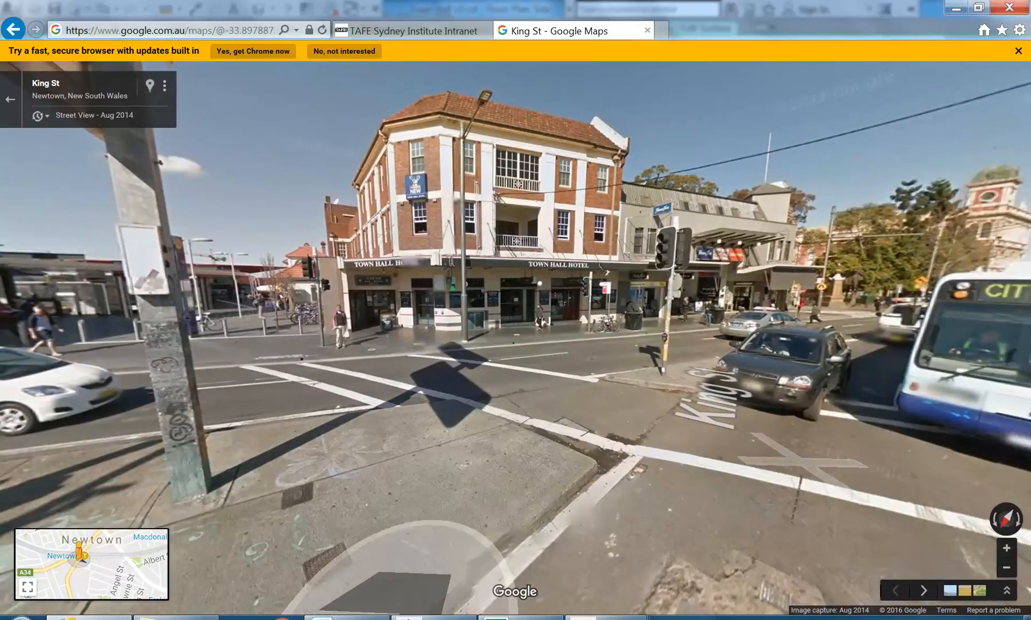
Switch back to Revit and copy the rear-left corner, side-wall and rear-right corner boundary points straight back beyond the building's long side wall
left_click(409, 619)
middle_click_drag(520, 261, 535, 379)
left_click_drag(303, 244, 638, 280)
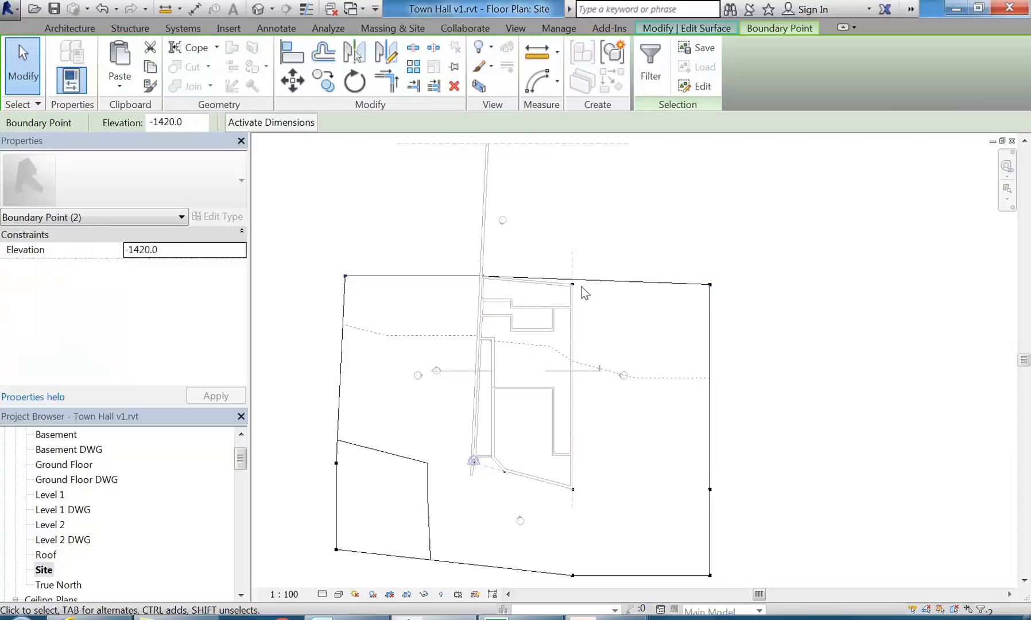
left_click(711, 284, "ctrl")
left_click(326, 84)
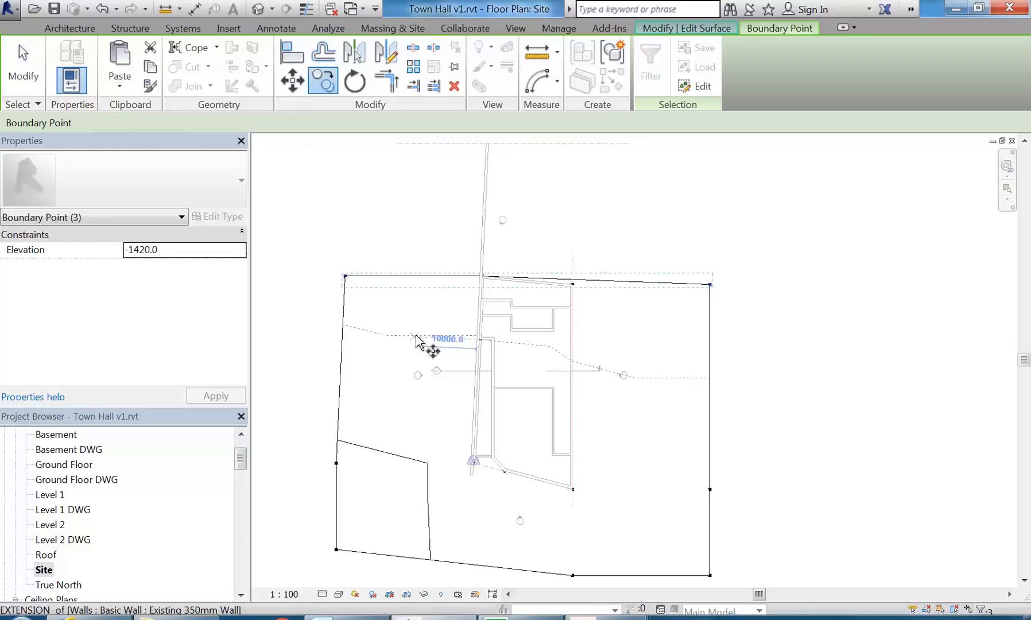
left_click(395, 339)
left_click(413, 185)
scroll(415, 187, "down", 3)
middle_click_drag(428, 209, 406, 271)
left_click(404, 320)
scroll(418, 313, "down", 1)
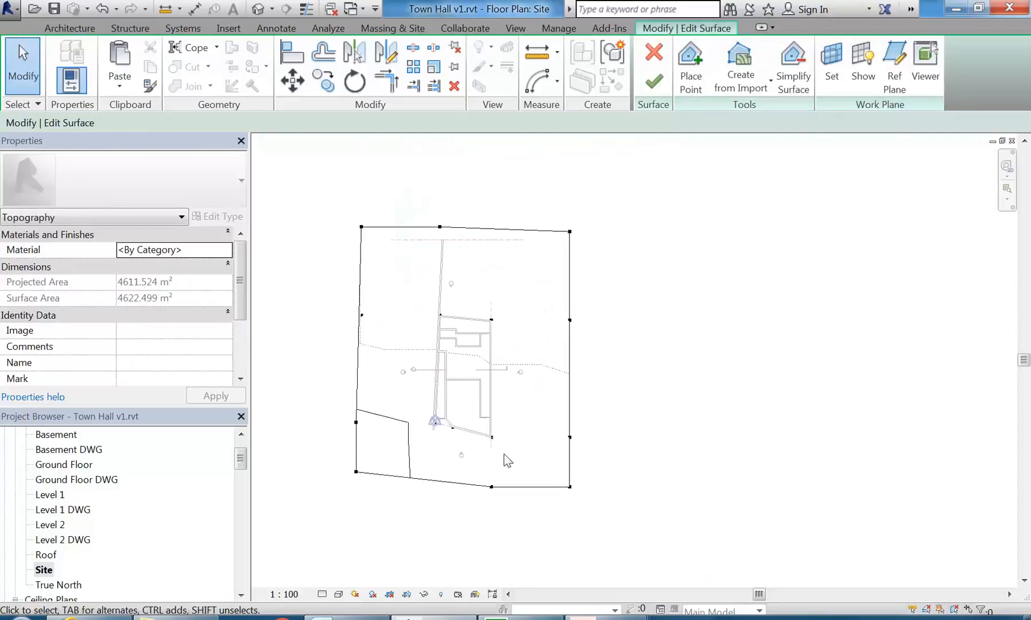
Finish editing the topography surface with its extended boundary
scroll(471, 449, "up", 2)
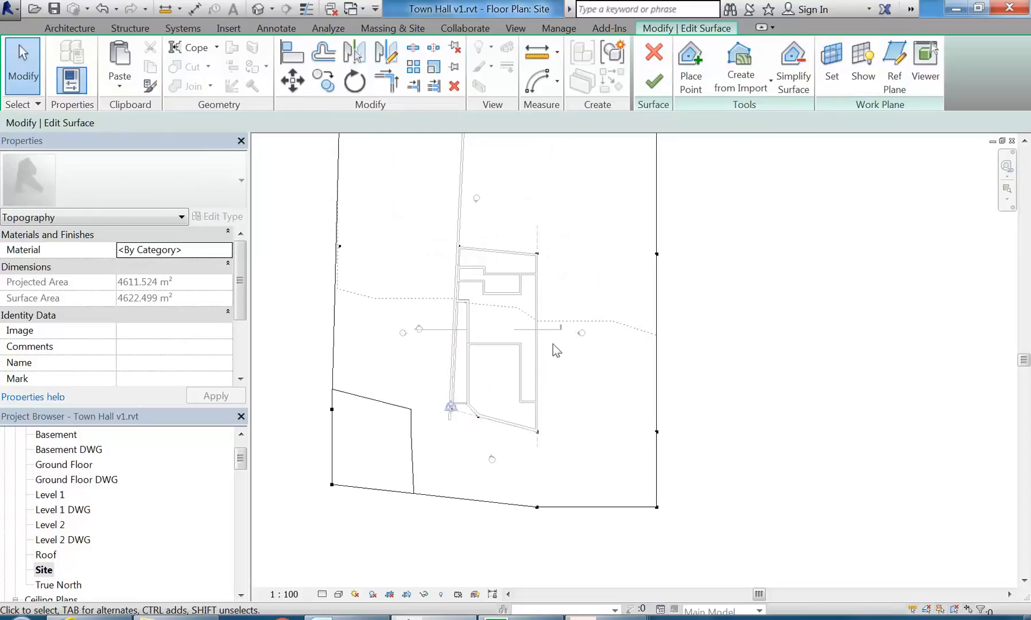
scroll(540, 355, "down", 1)
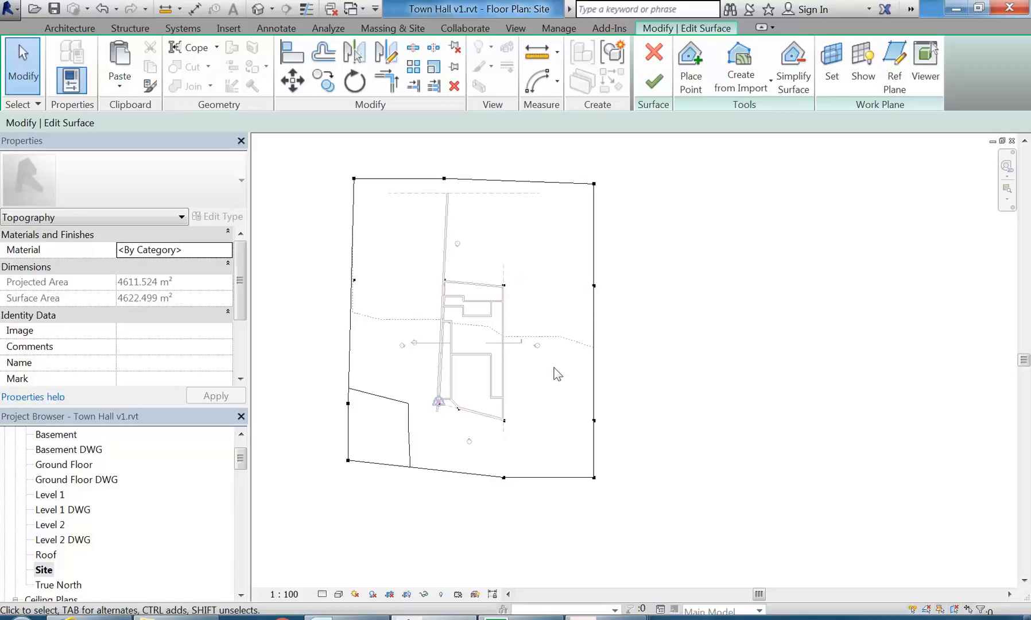
left_click(654, 81)
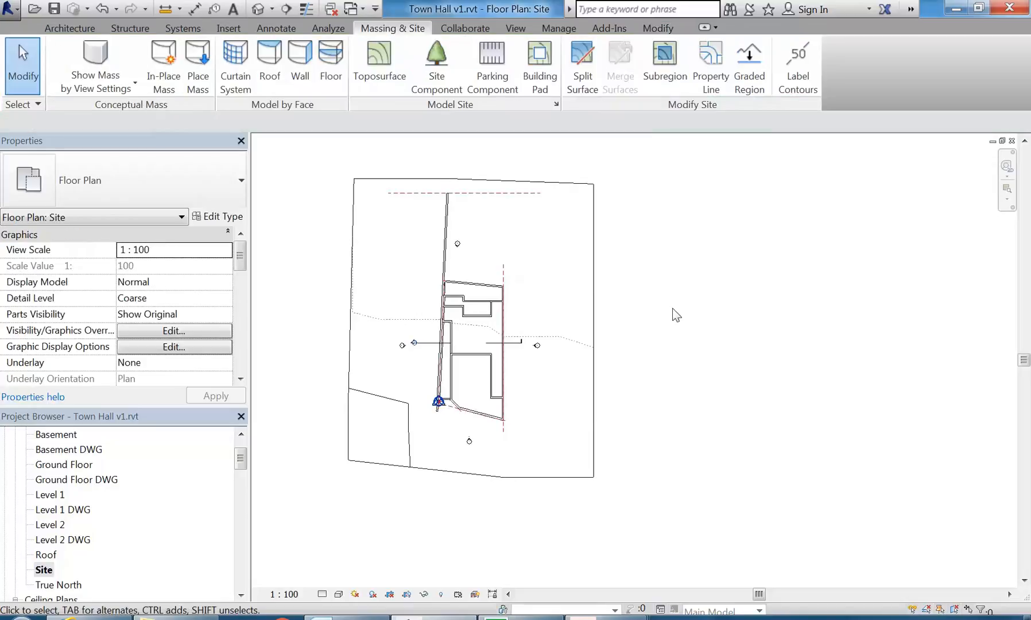
Move the complete East elevation marker just outside the topography's right edge in the Site plan
left_click_drag(528, 328, 559, 445)
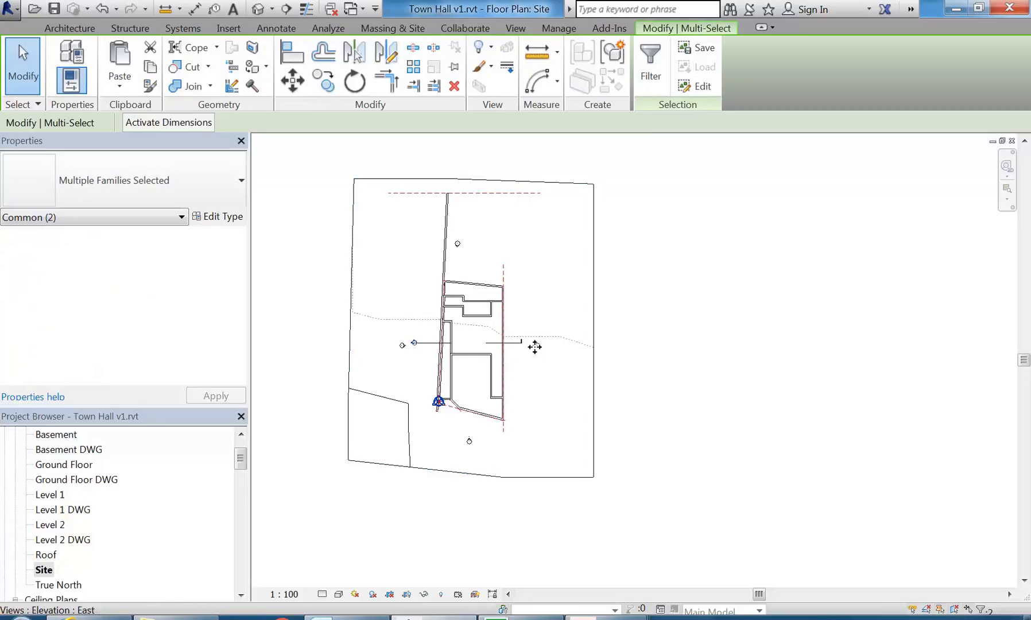
left_click_drag(535, 348, 610, 345)
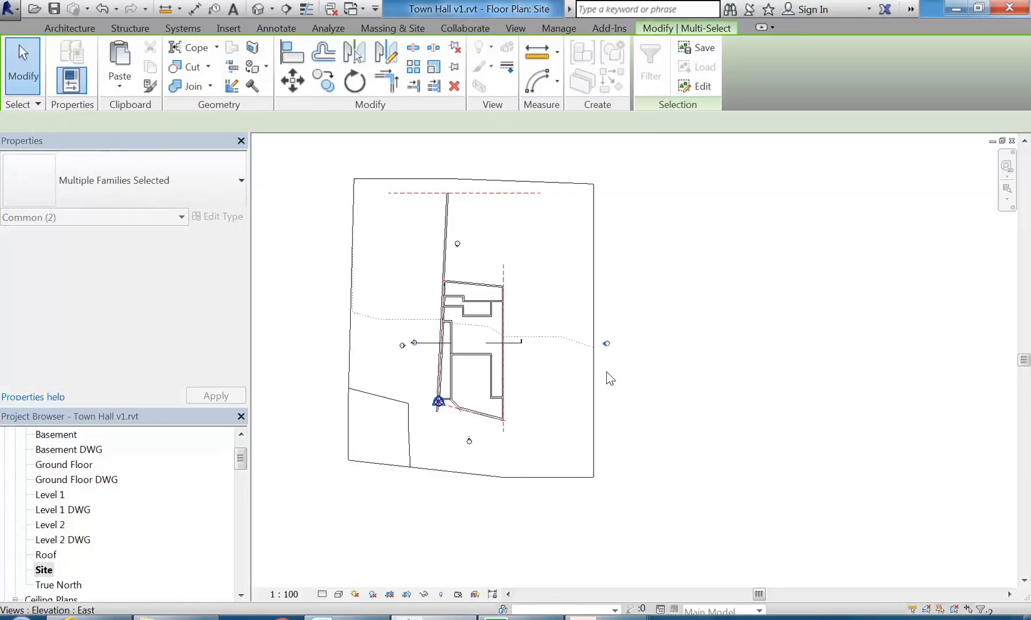
left_click(619, 416)
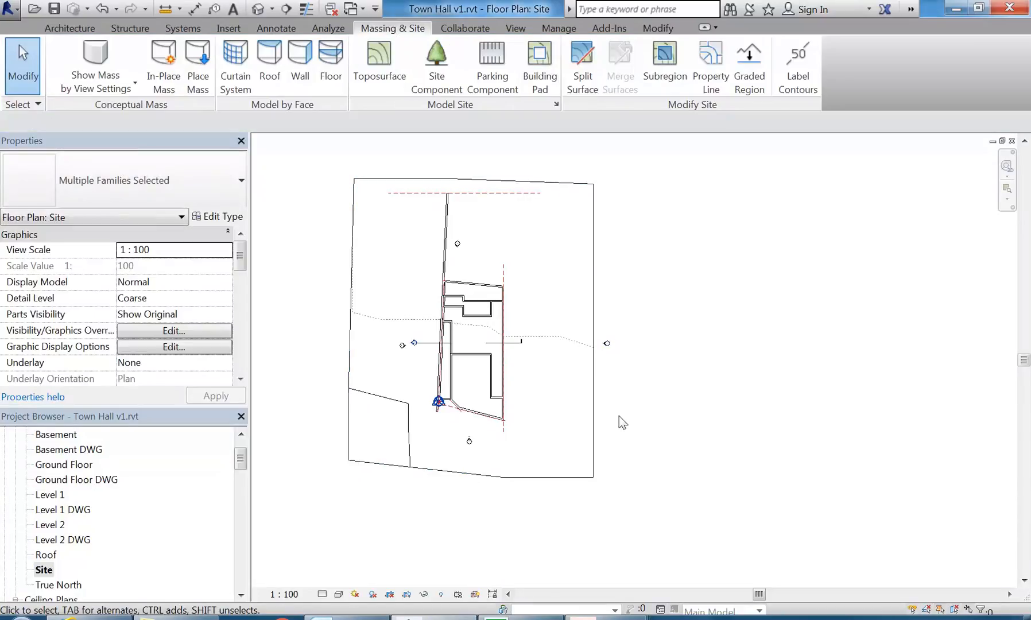
left_click(606, 344)
left_click(649, 353)
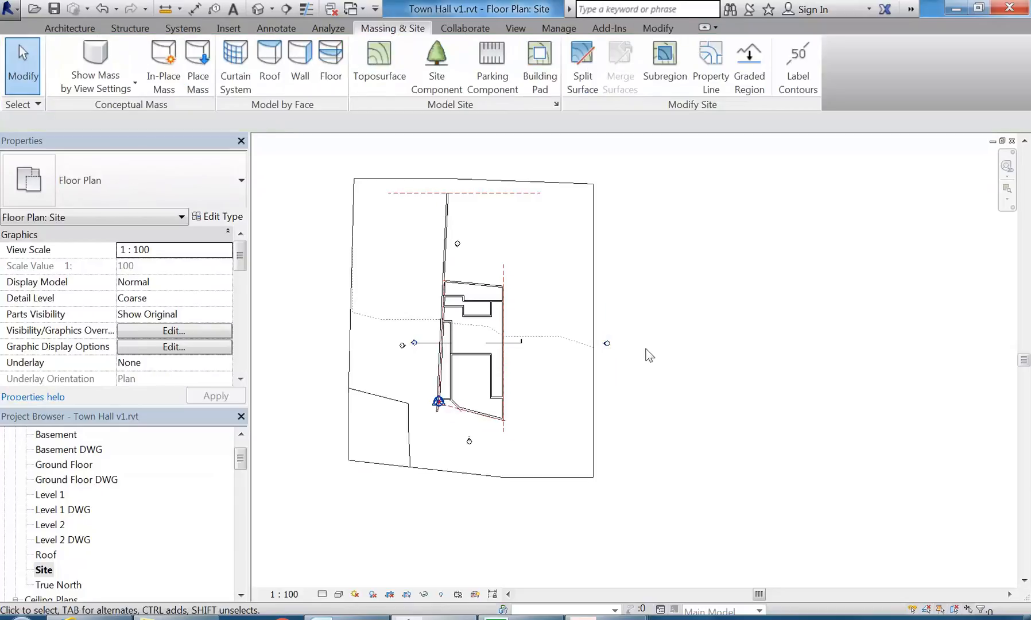
Open the East elevation and start editing the points of the topography surface
double_click(607, 347)
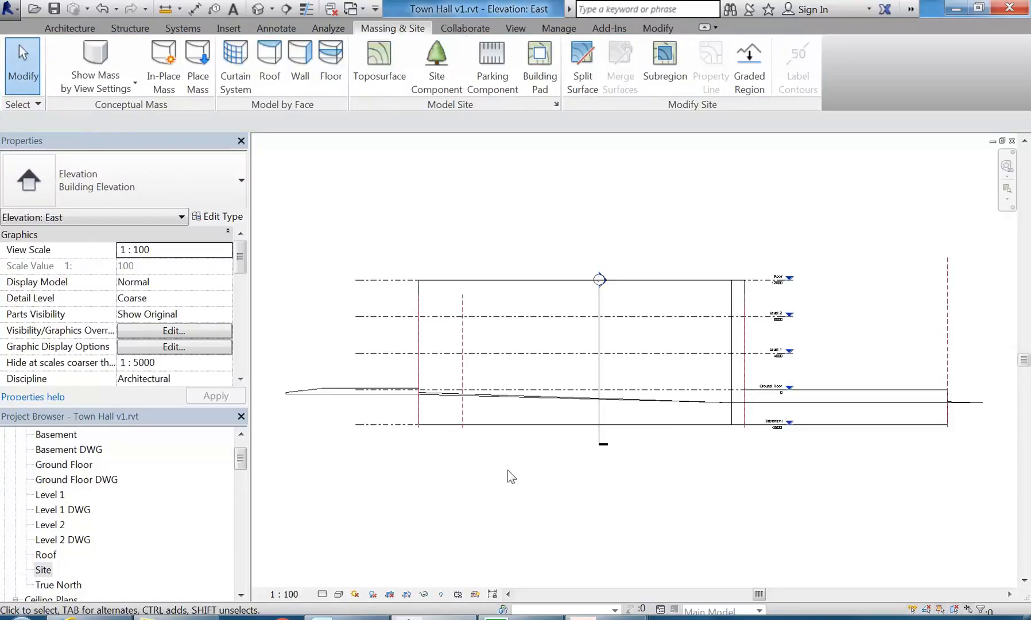
left_click(391, 396)
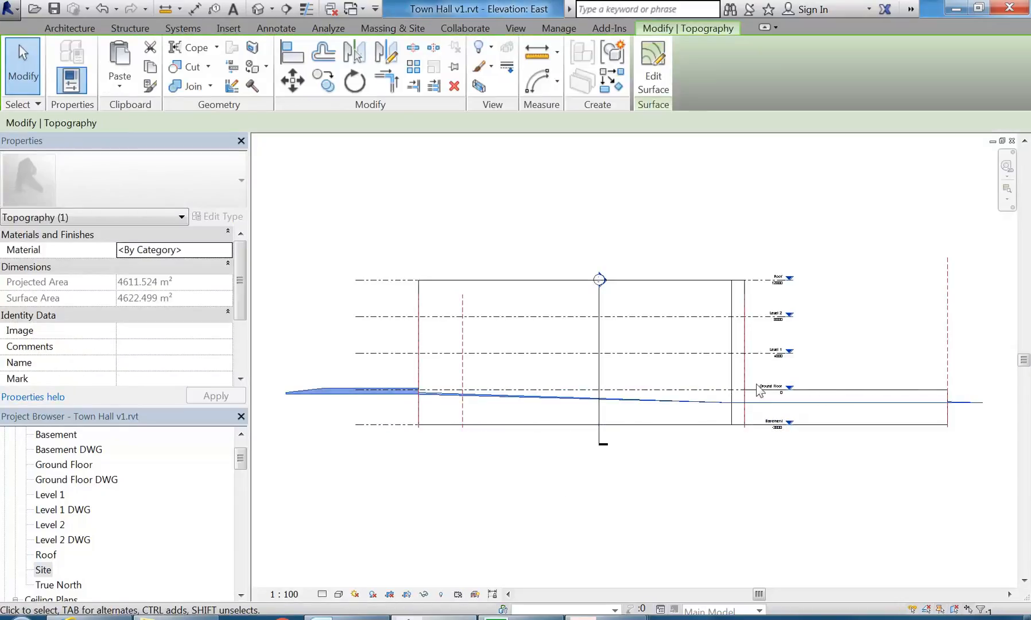
middle_click_drag(839, 354, 750, 349)
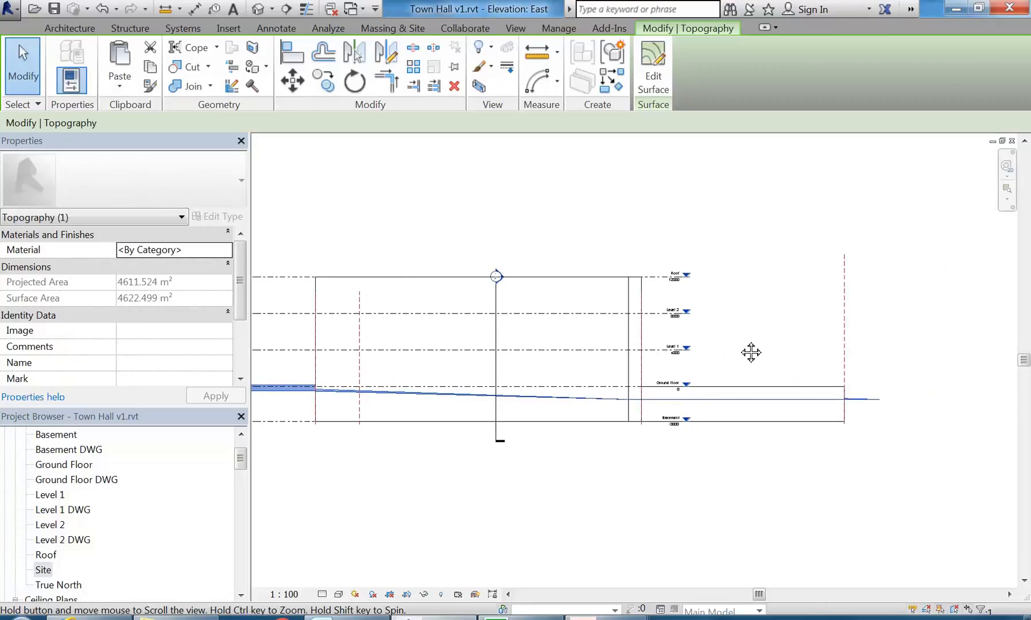
left_click(653, 66)
middle_click_drag(874, 503, 785, 491)
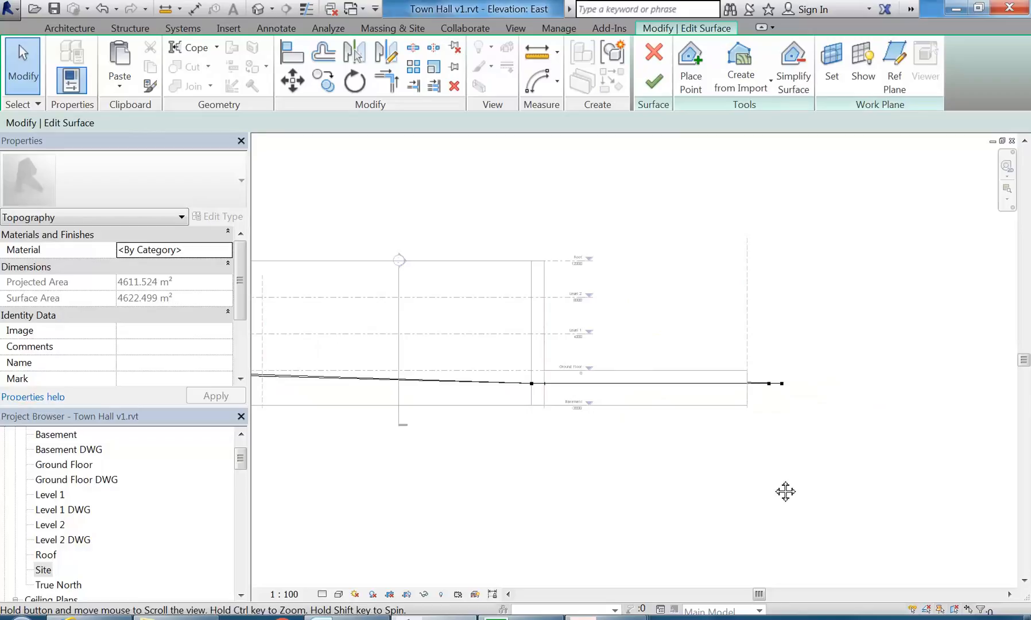
scroll(775, 386, "up", 3)
Lower the three rear boundary points at the far right end of the East elevation to an elevation of -2520
left_click(773, 385)
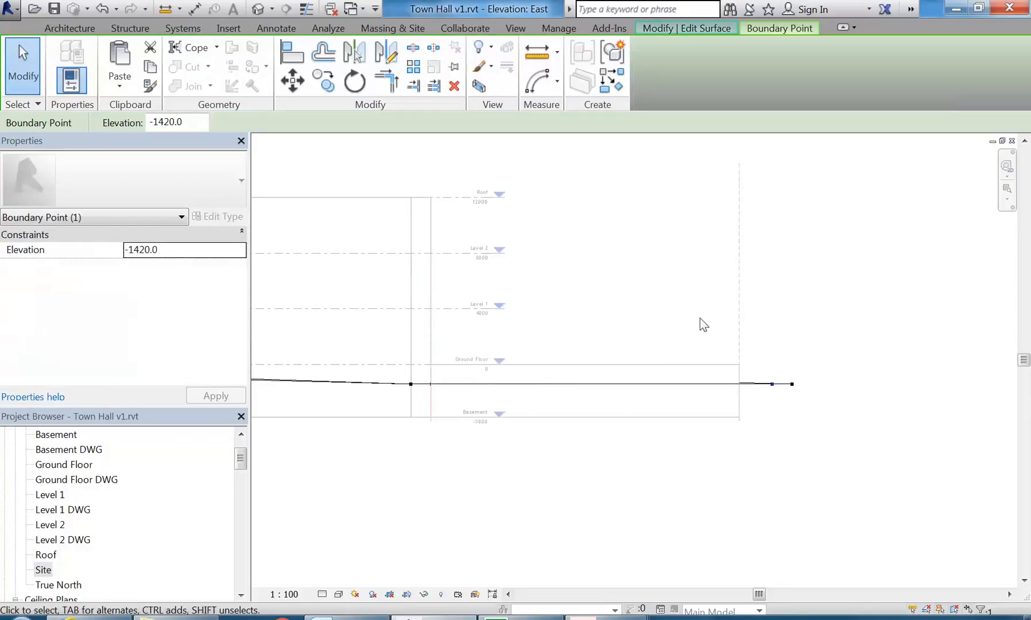
left_click_drag(696, 287, 848, 436)
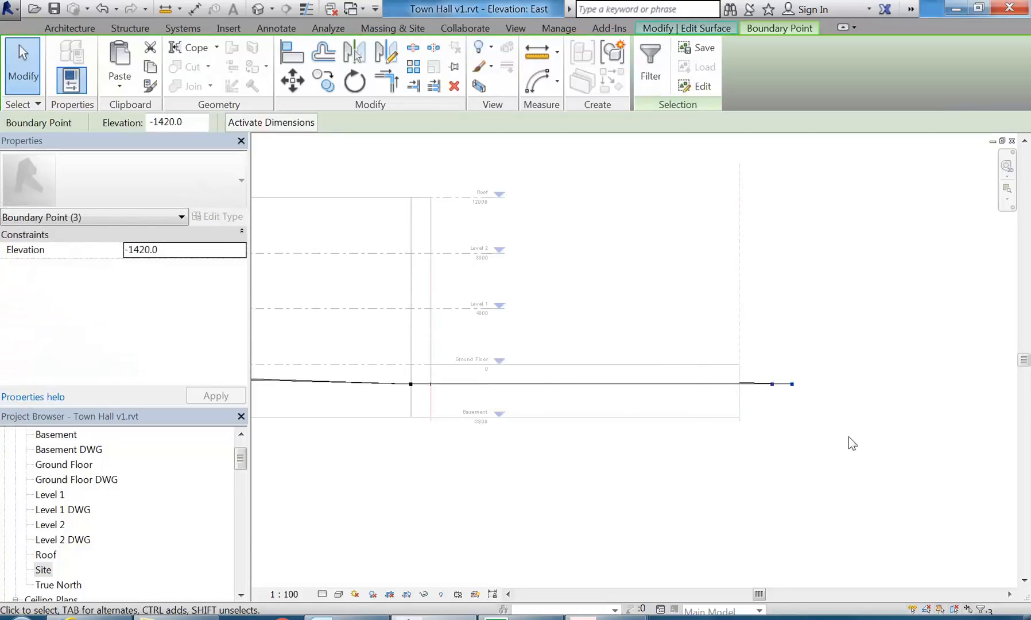
key("Down")
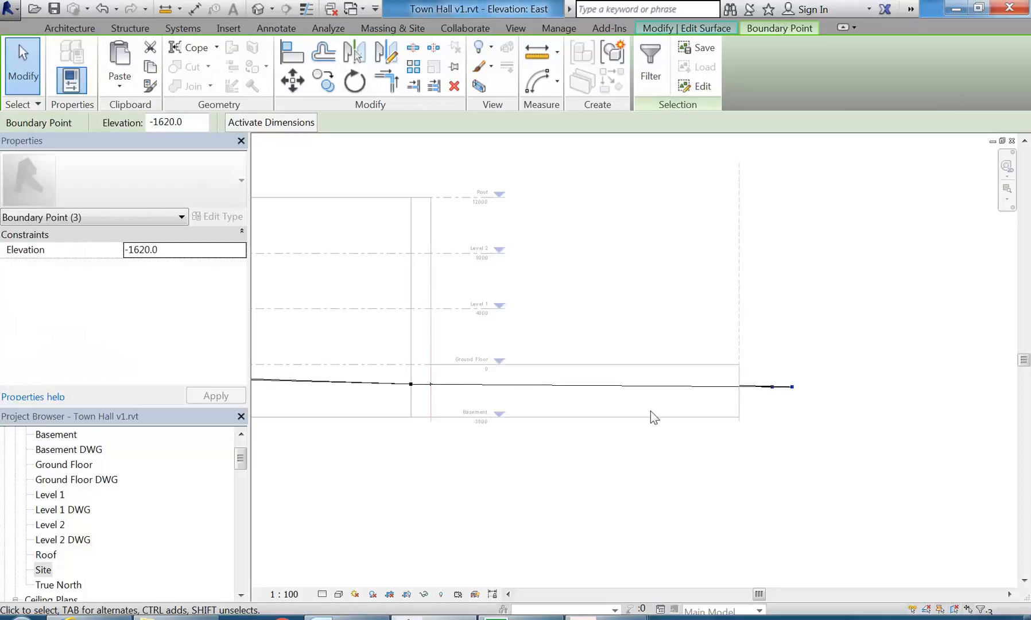
key("Down")
key("Down")
scroll(682, 451, "down", 1)
middle_click_drag(696, 461, 719, 450)
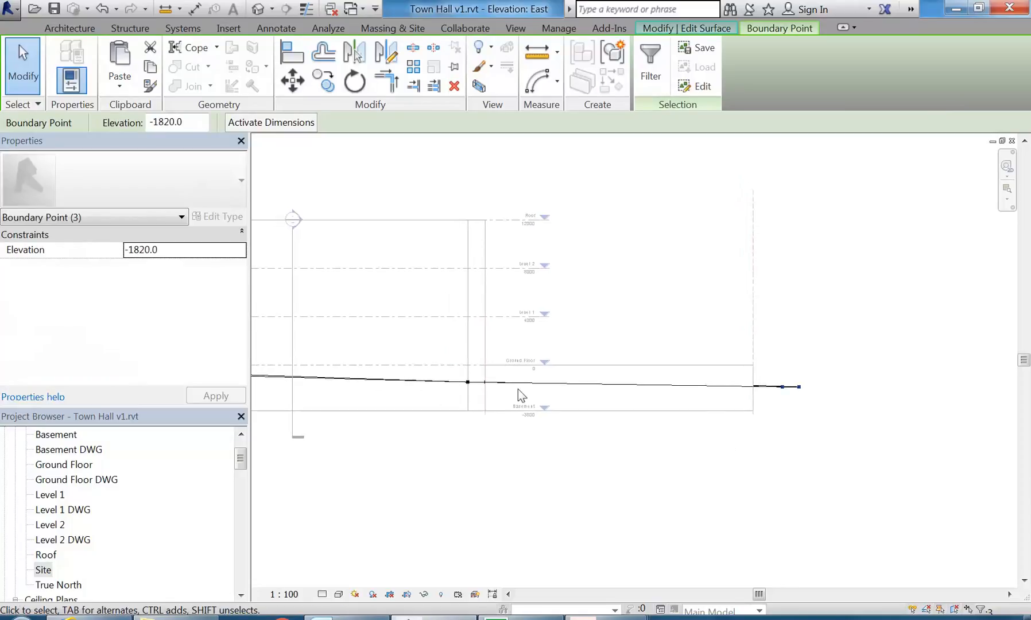
key("Down")
key("Down")
key("Down")
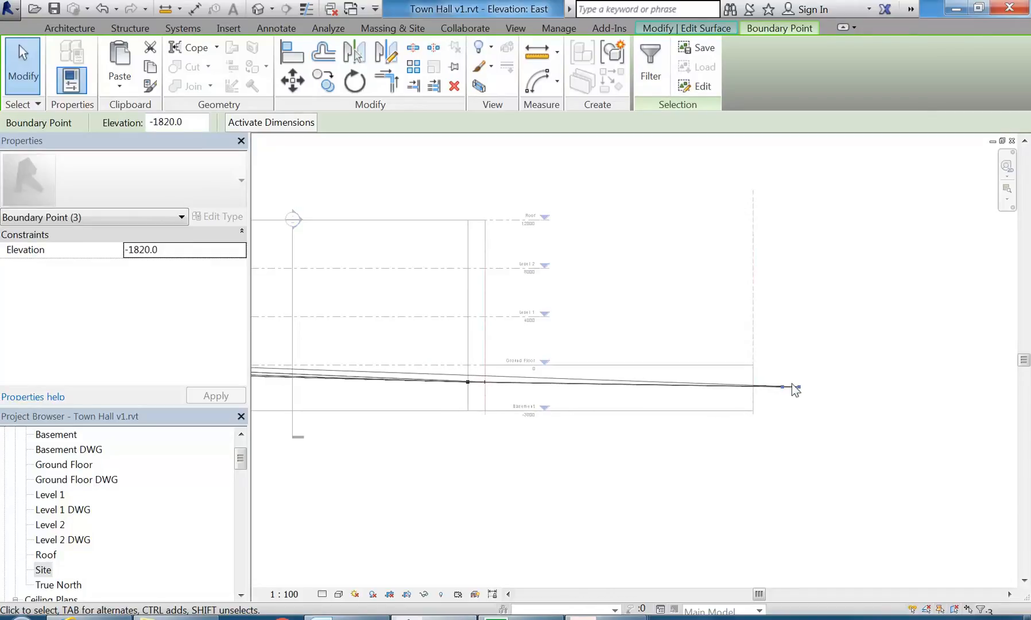
key("Down")
key("Down")
key("Down")
key("Down")
key("Down")
key("Down")
key("Down")
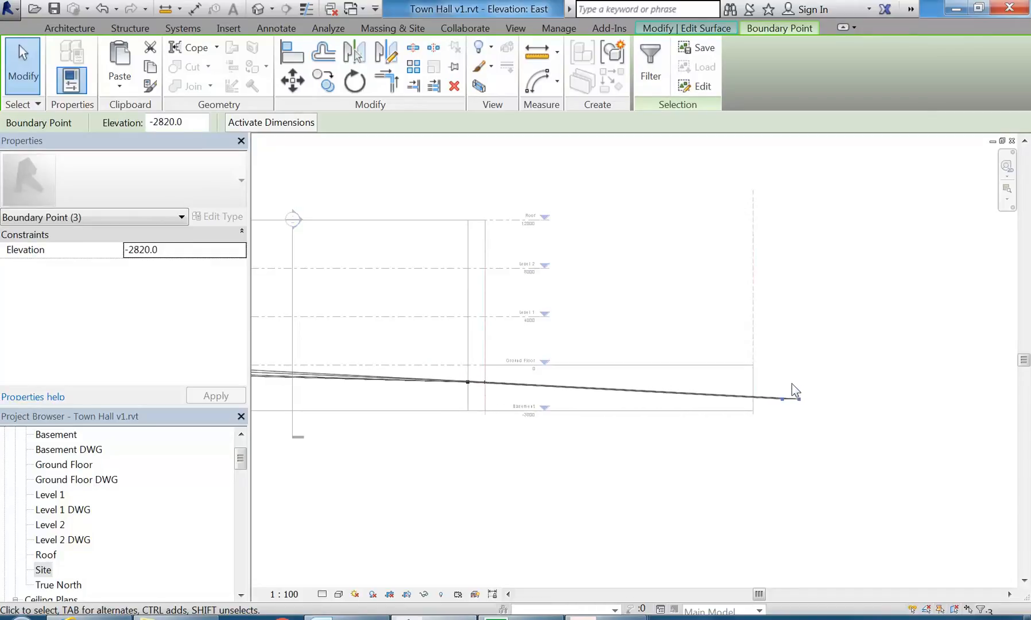
key("Up")
scroll(591, 437, "down", 1)
middle_click_drag(603, 438, 701, 430)
left_click(711, 448)
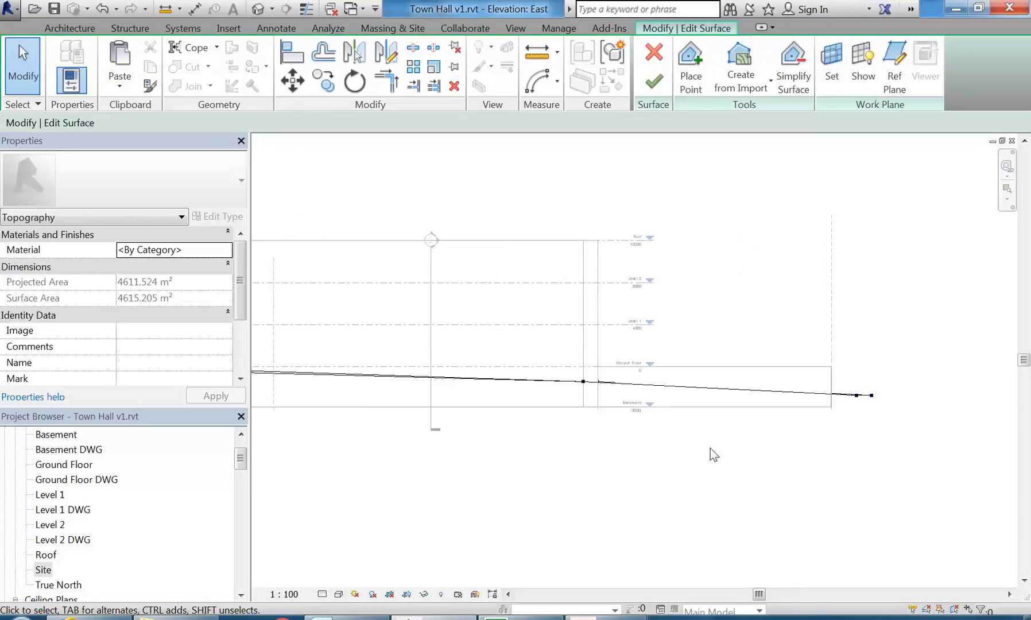
Check the elevation shared by the three rear boundary points and finish editing the topography surface
scroll(758, 446, "down", 1)
left_click_drag(817, 296, 906, 441)
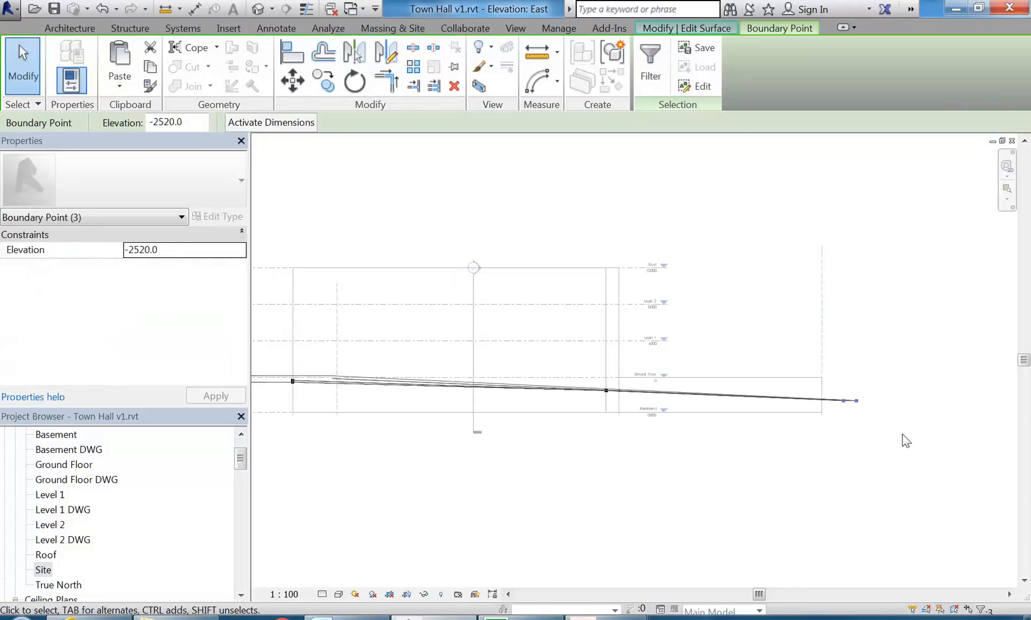
left_click(833, 461)
middle_click_drag(688, 449, 706, 454)
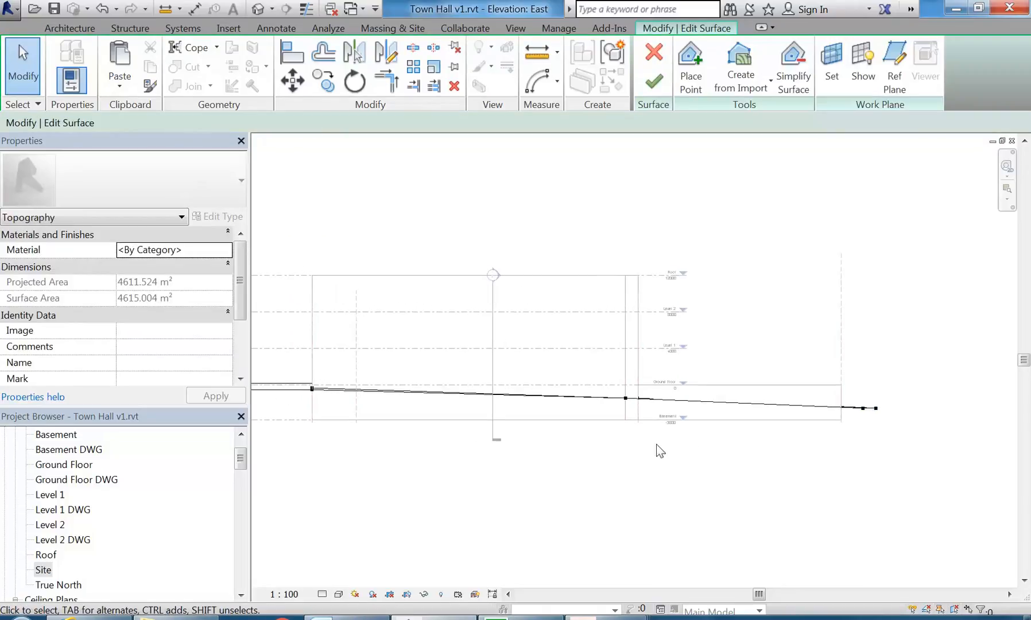
scroll(511, 441, "down", 1)
middle_click_drag(512, 441, 526, 439)
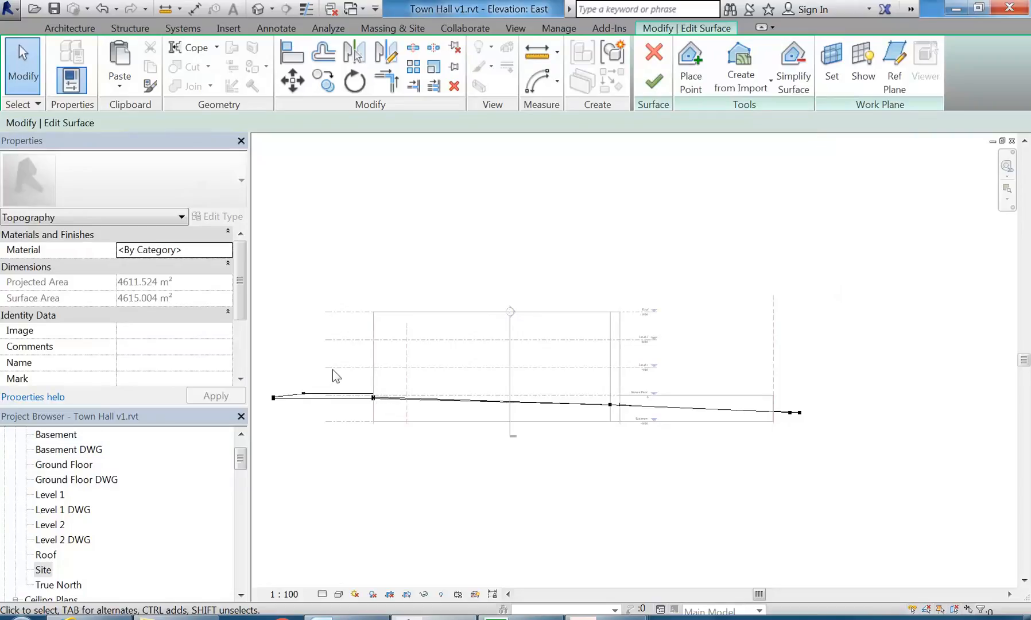
left_click(654, 81)
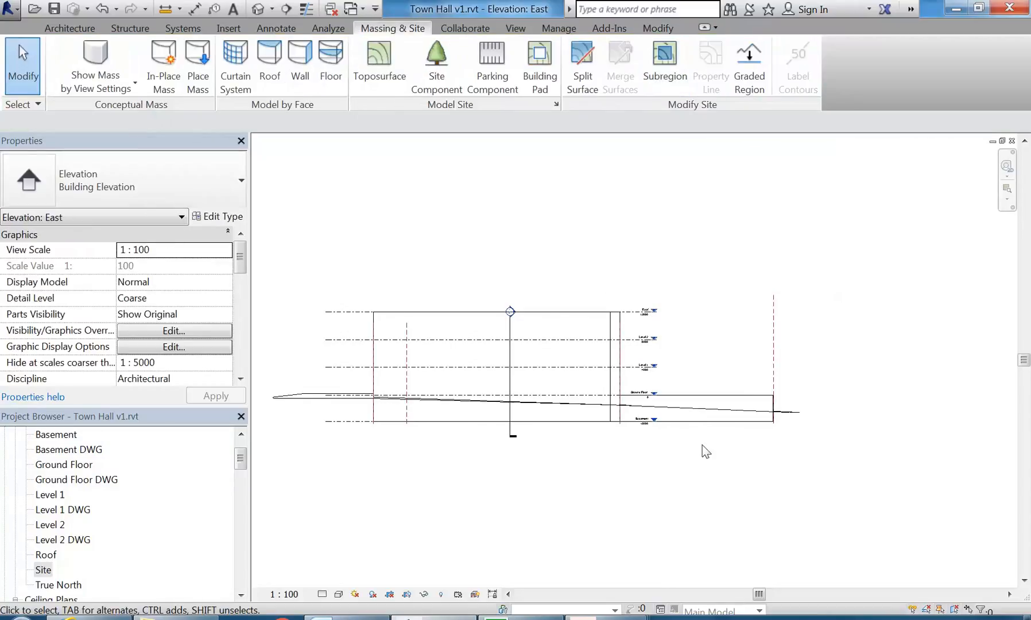
Return to the Site plan and move the complete East elevation marker back inside the topography, just outside the building's right wall
double_click(62, 465)
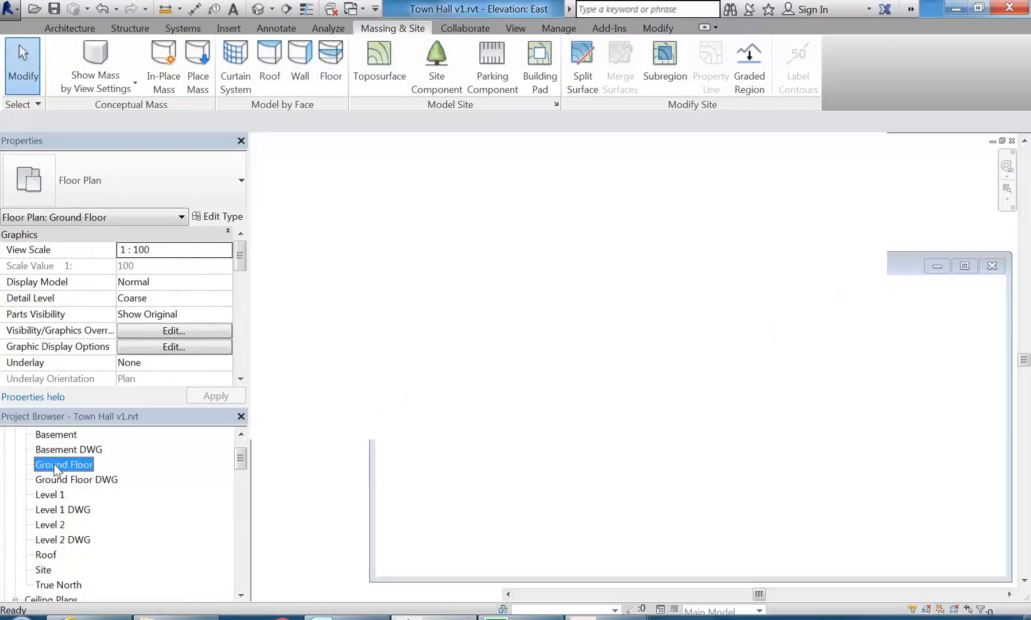
double_click(40, 568)
left_click_drag(558, 304, 662, 386)
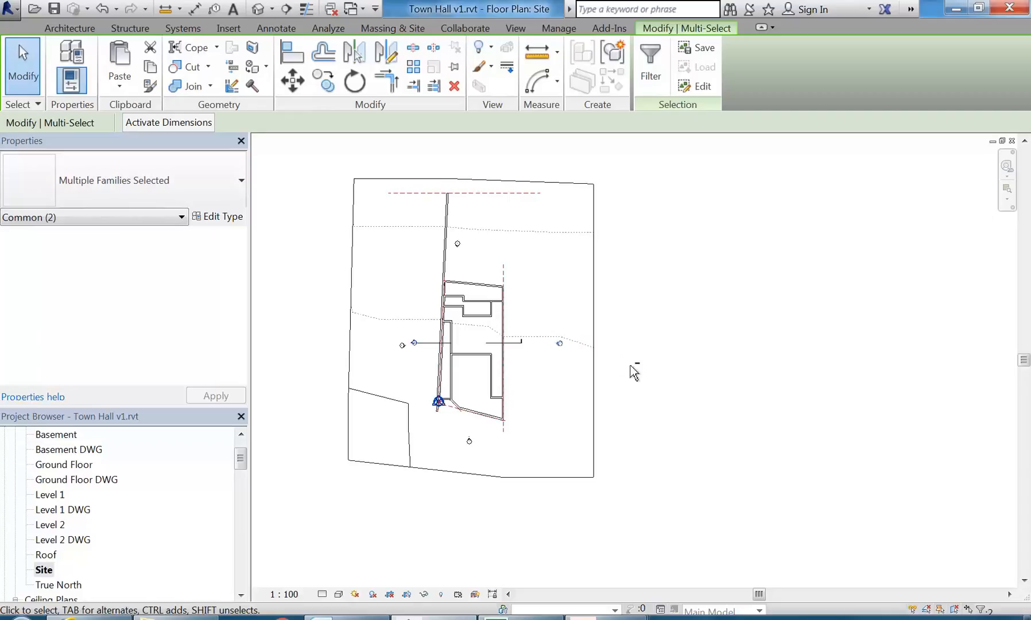
left_click(670, 386)
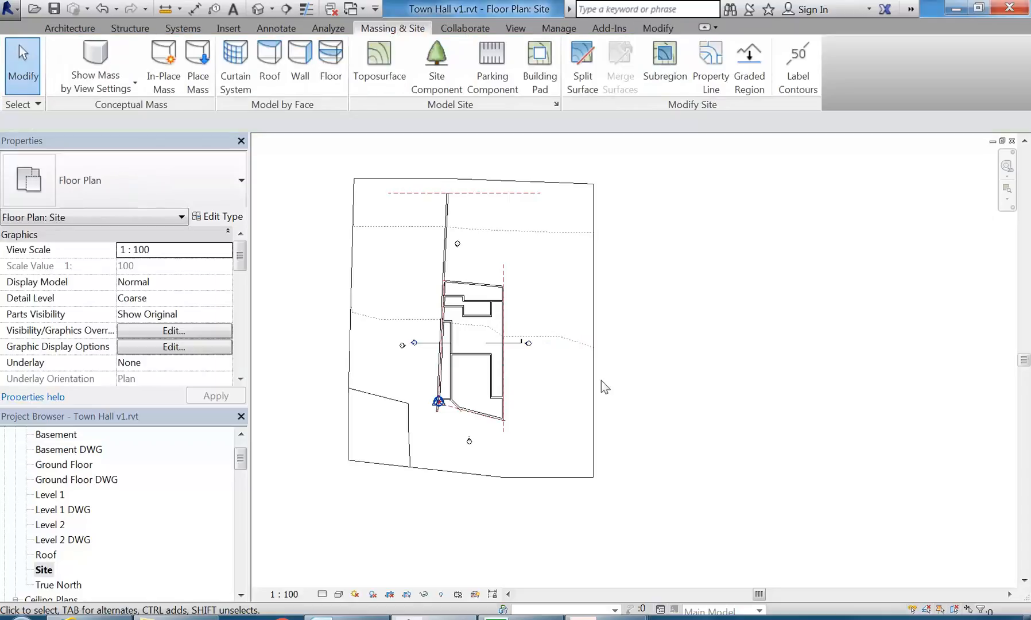
Open the East elevation from its marker and examine the cut ground profile against the building levels
scroll(494, 333, "up", 3)
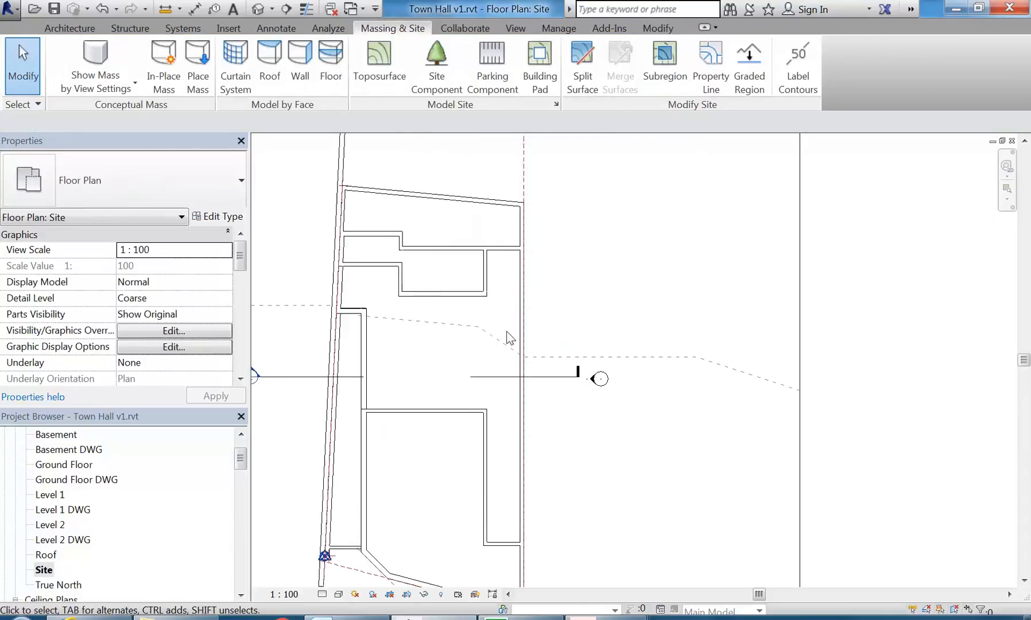
double_click(593, 379)
scroll(606, 417, "up", 6)
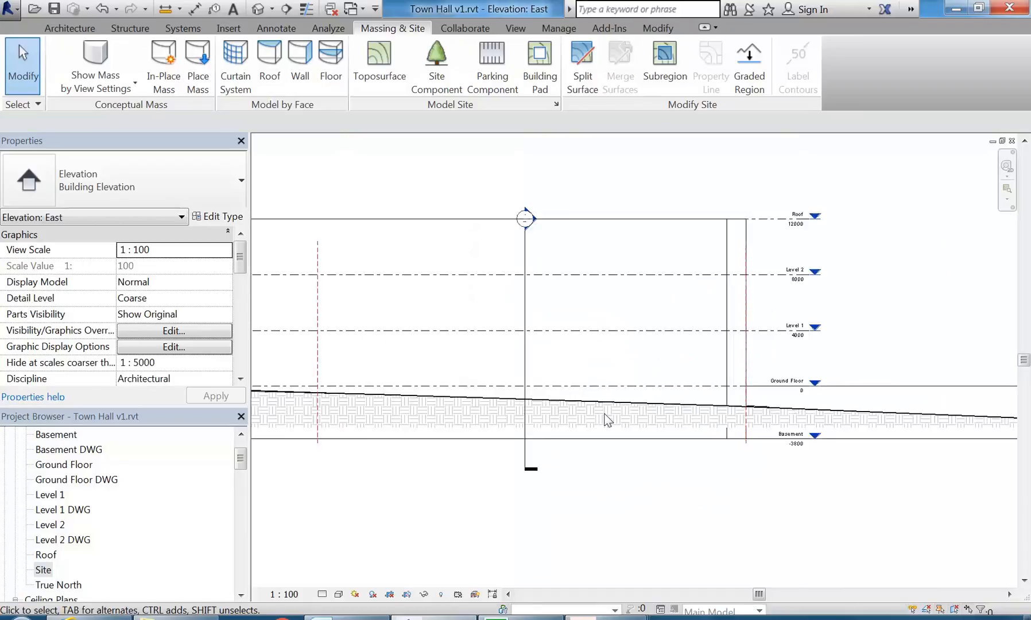
scroll(598, 431, "up", 3)
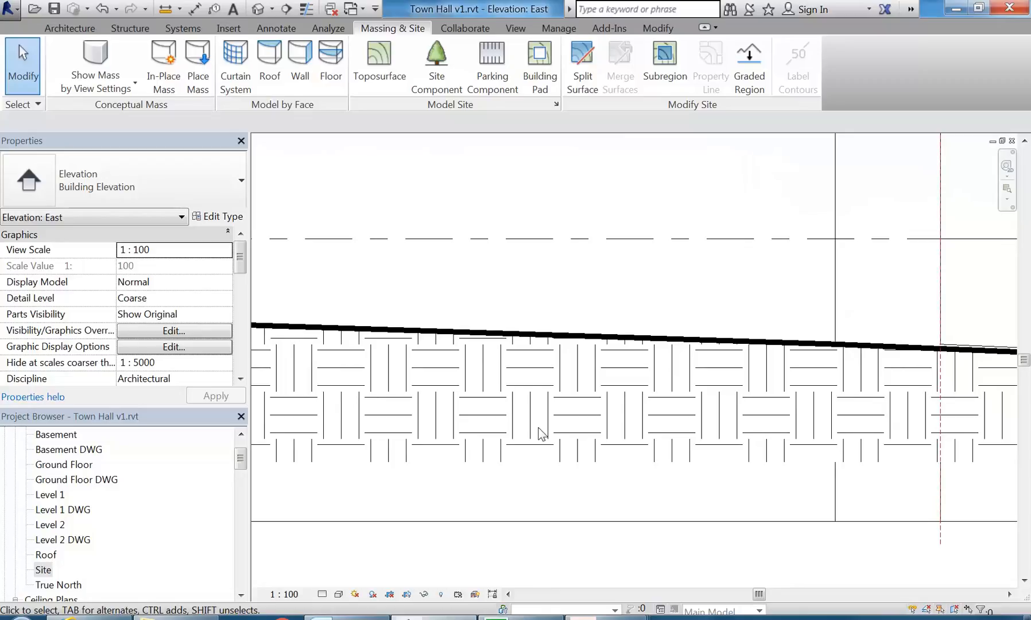
scroll(538, 430, "down", 6)
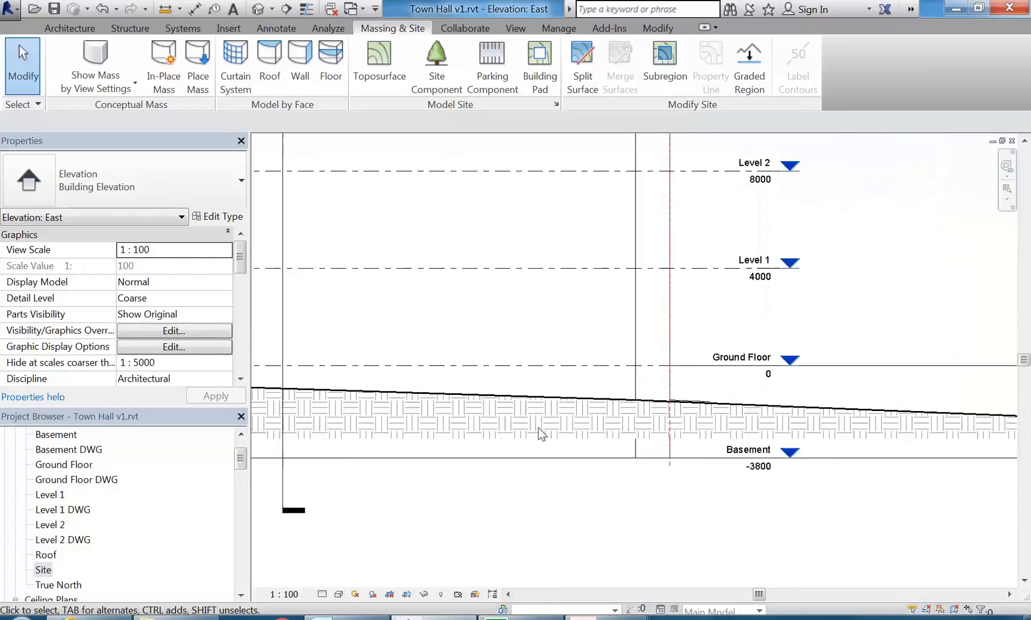
middle_click_drag(511, 375, 615, 412)
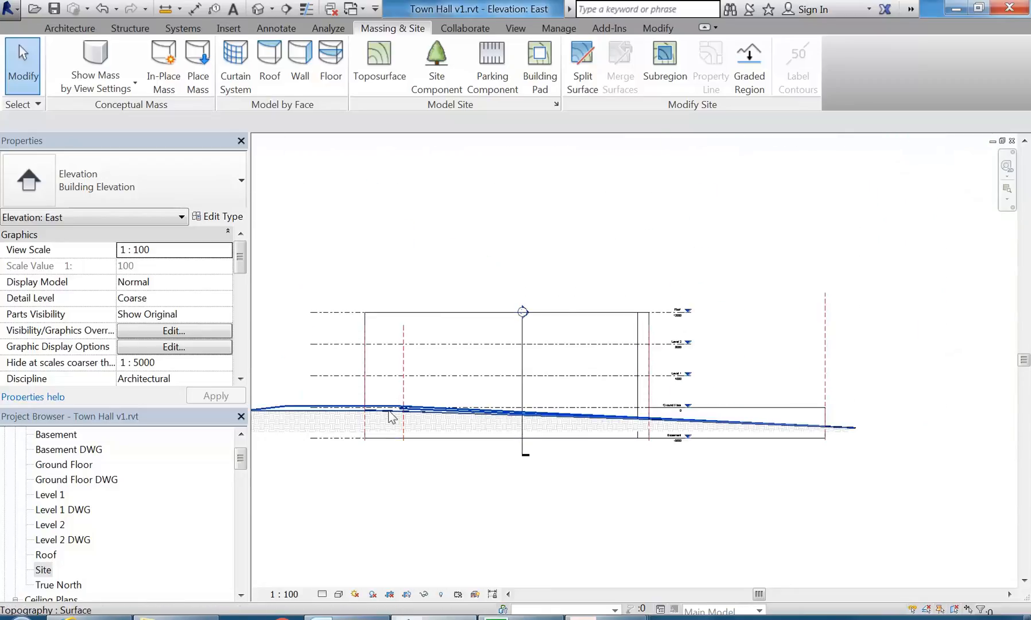
middle_click_drag(391, 418, 451, 411)
Open Section 1 and examine where the topography cuts through the building between the Ground Floor and Basement levels
left_click_drag(242, 461, 241, 496)
double_click(58, 555)
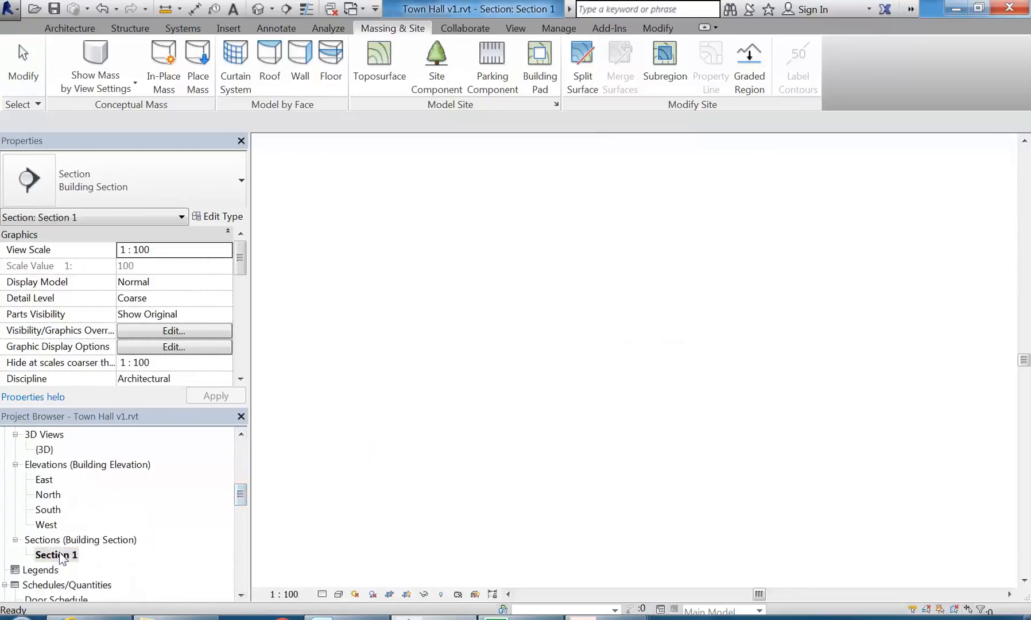
scroll(600, 405, "up", 2)
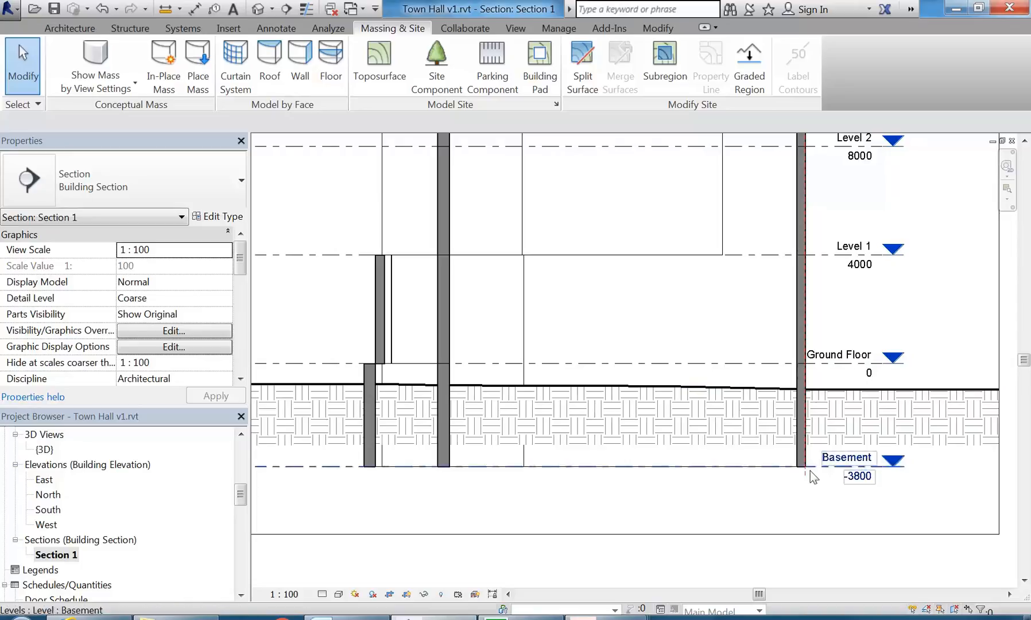
left_click(737, 459)
left_click(720, 388)
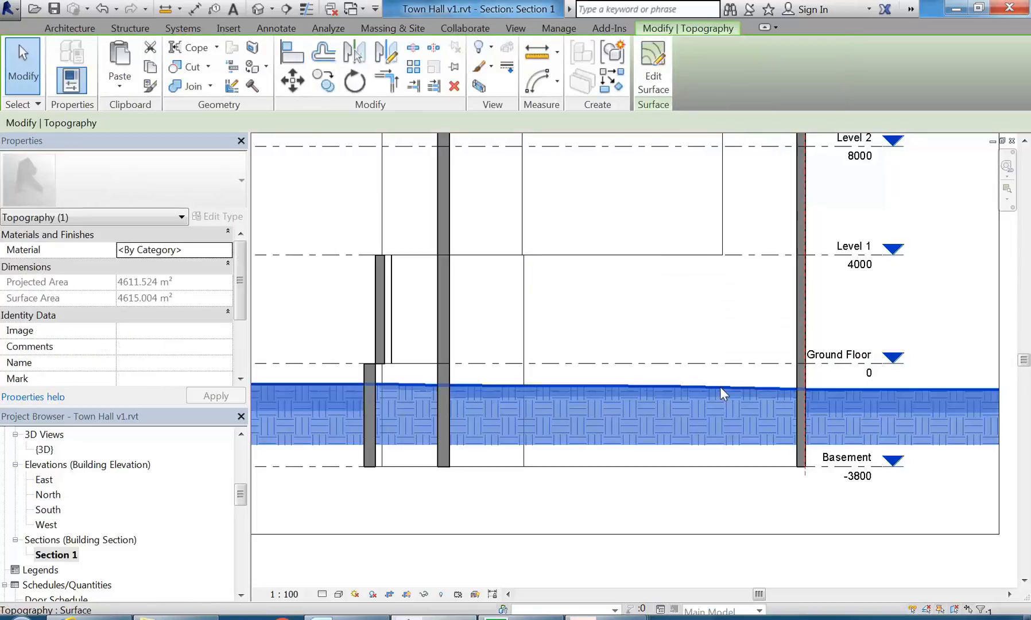
scroll(682, 310, "down", 2)
middle_click_drag(681, 309, 658, 313)
left_click(649, 312)
left_click(456, 356)
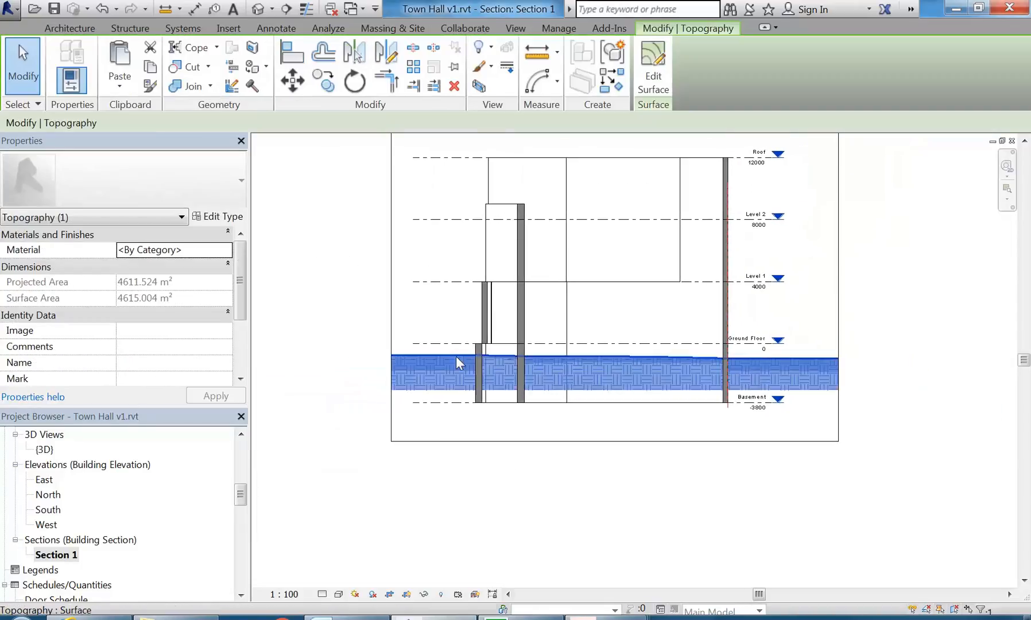
left_click(782, 313)
scroll(653, 333, "up", 3)
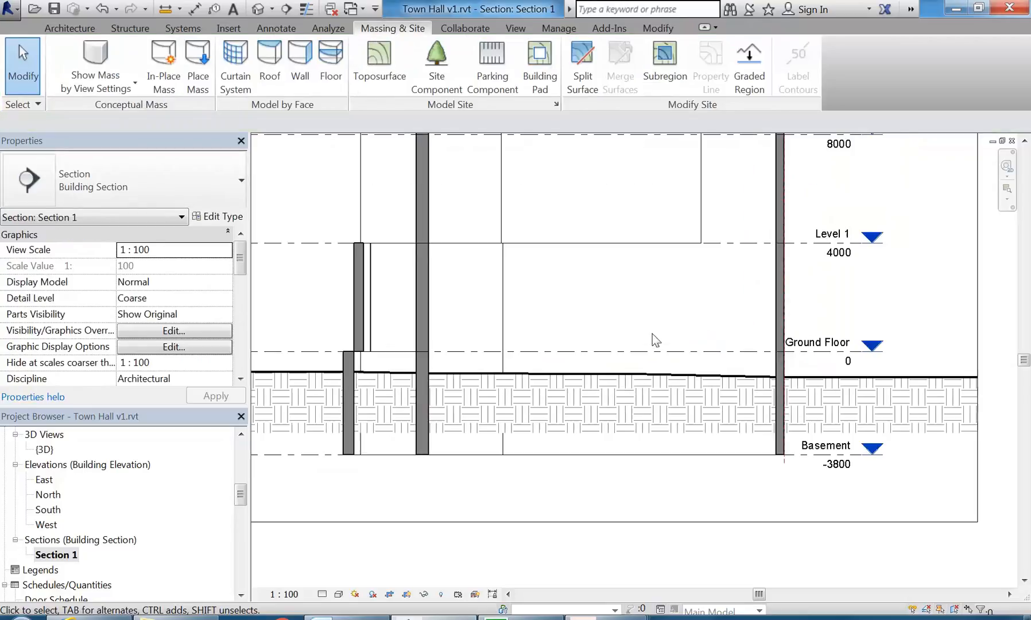
left_click(383, 375)
scroll(436, 344, "up", 2)
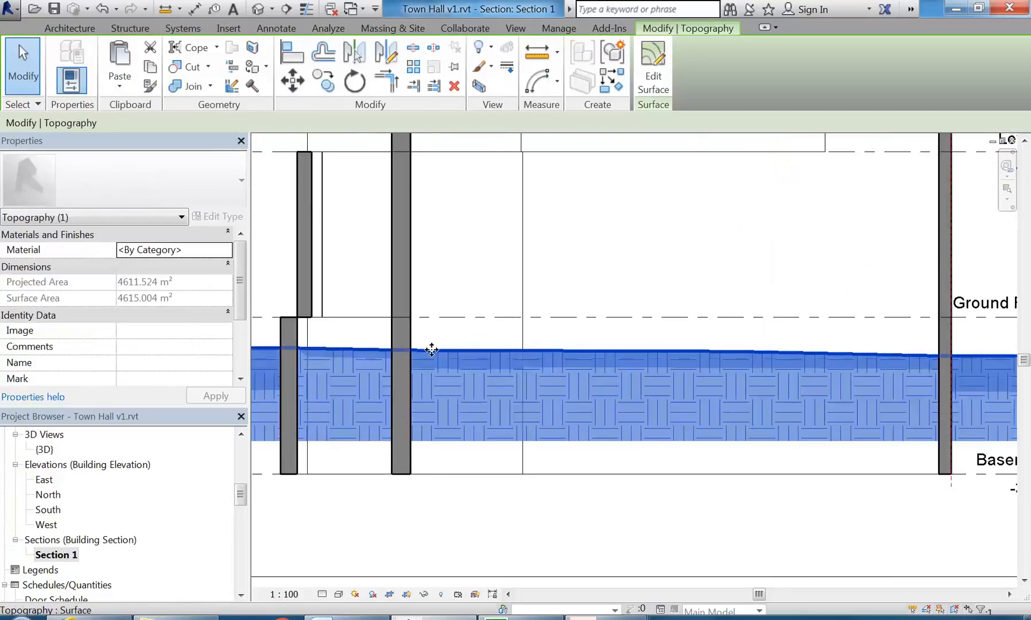
key("Escape")
scroll(468, 255, "down", 2)
middle_click_drag(468, 256, 505, 321)
Open the Basement DWG floor plan and view the whole basement layout
left_click_drag(245, 499, 244, 459)
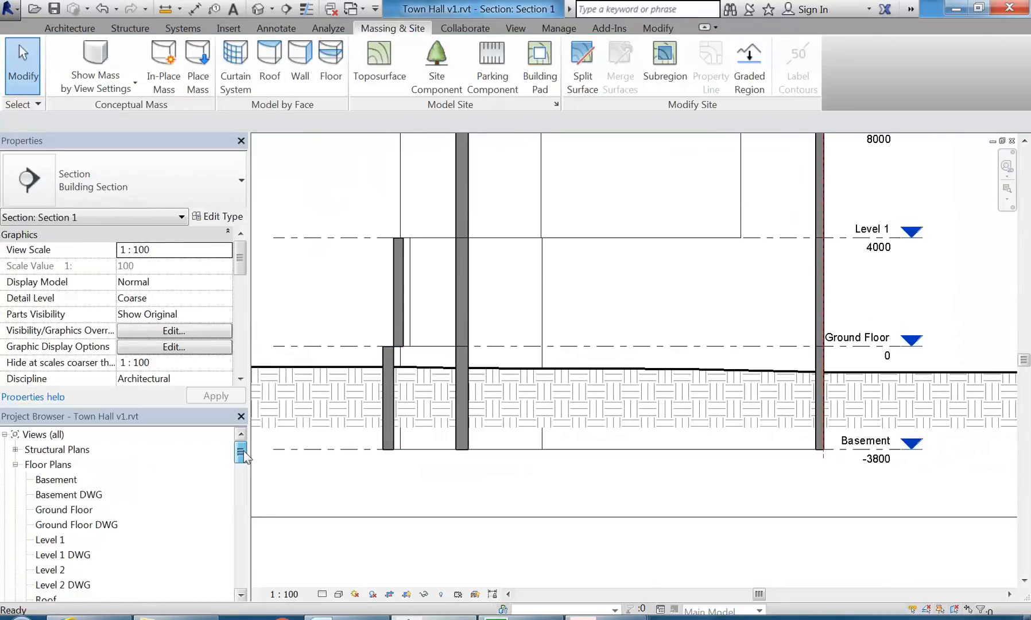
double_click(63, 495)
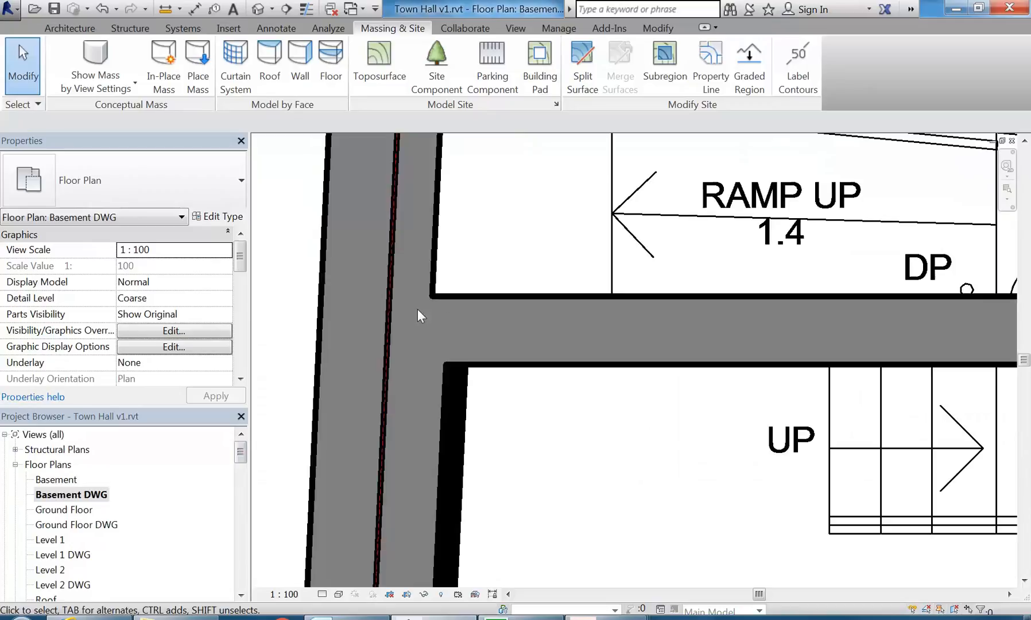
scroll(417, 308, "down", 6)
scroll(430, 340, "down", 3)
middle_click_drag(368, 339, 353, 339)
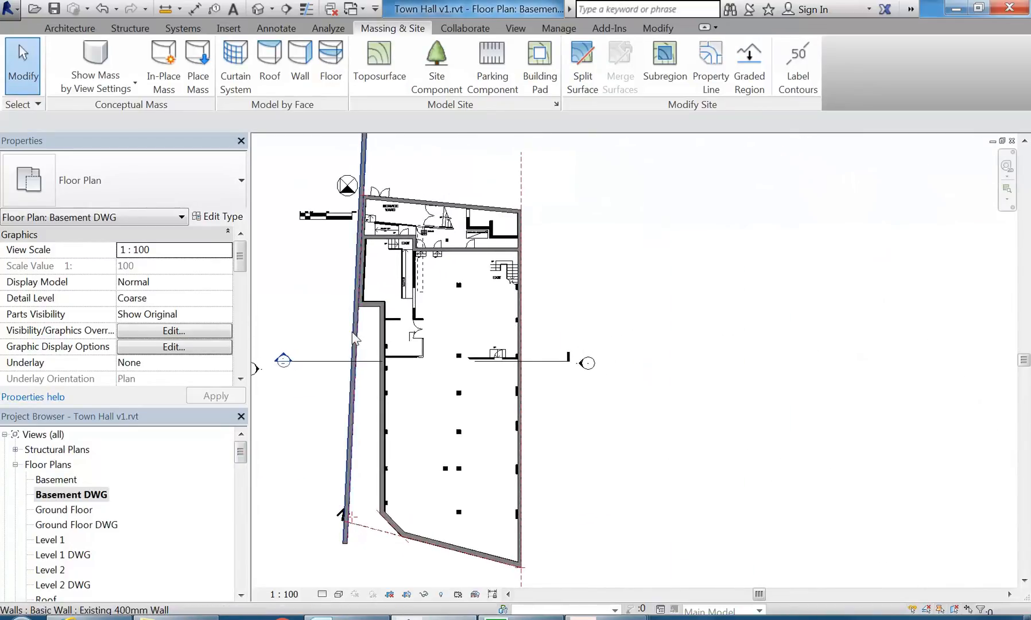
Open the Basement floor plan and frame the basement wall outline
double_click(63, 481)
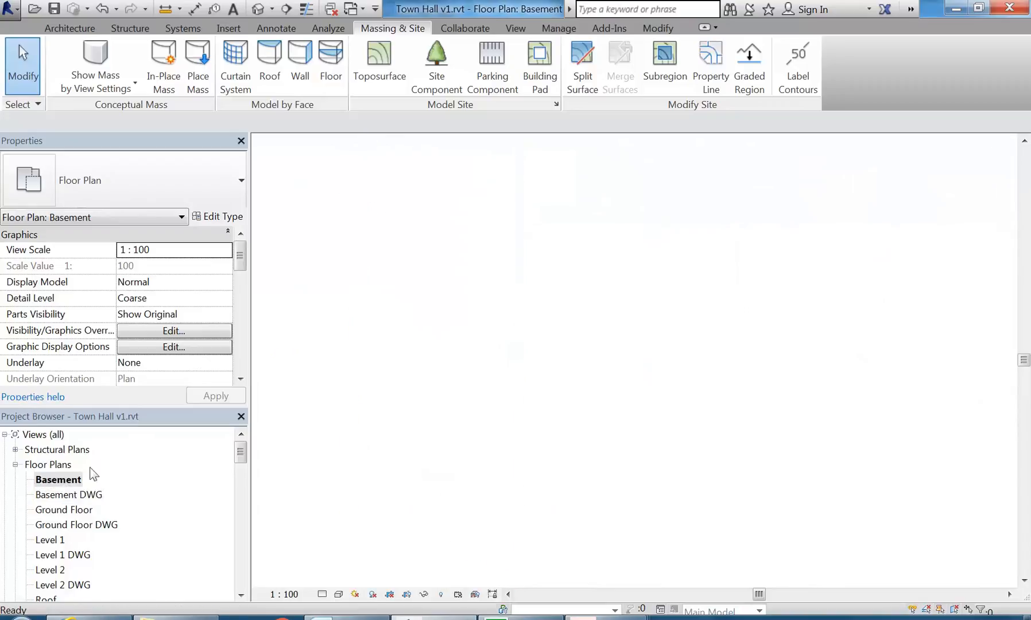
scroll(491, 348, "down", 4)
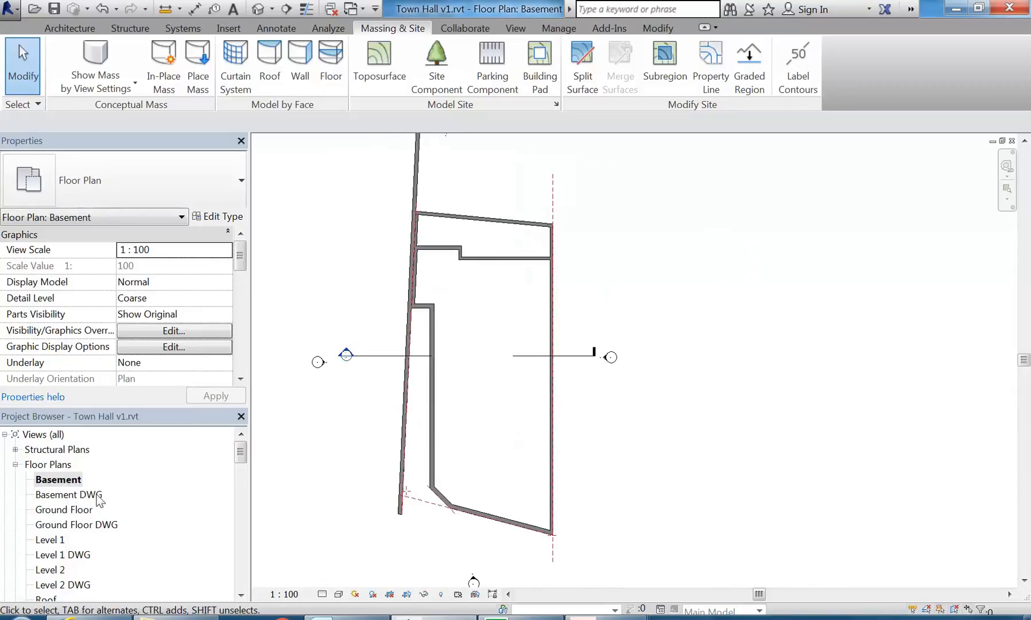
left_click_drag(241, 449, 320, 446)
mouse_move(370, 277)
middle_mouse_down()
mouse_move(362, 284)
mouse_move(373, 287)
mouse_move(353, 282)
middle_mouse_up()
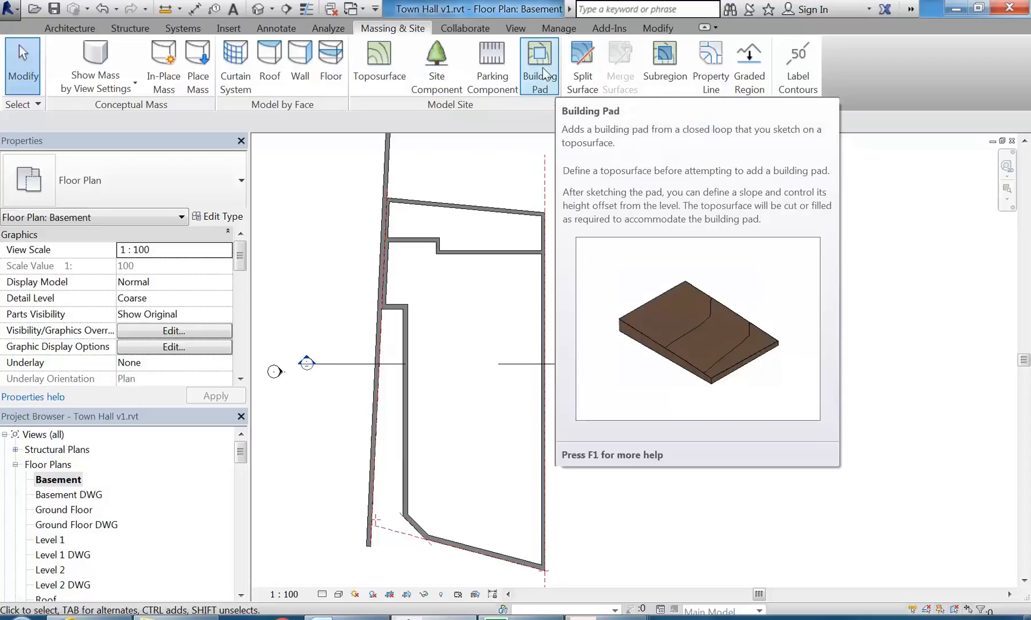
Start a building pad on the Basement level and pick the slanted south wall and the long east wall as boundary lines
left_click(542, 67)
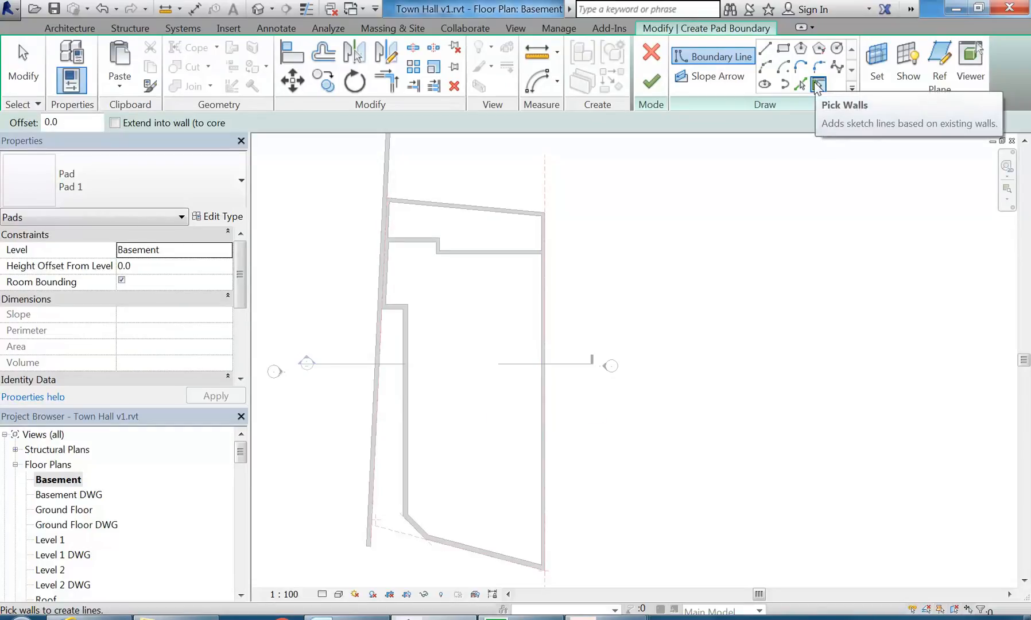
scroll(531, 410, "up", 2)
scroll(441, 519, "up", 2)
left_click(451, 500)
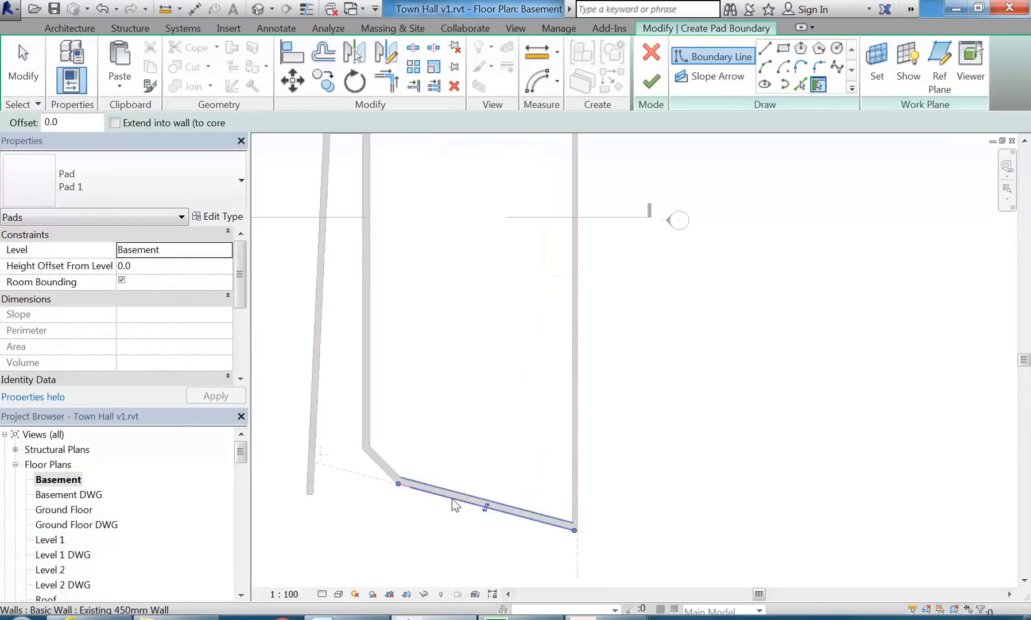
left_click(579, 465)
scroll(561, 392, "up", 5, "ctrl")
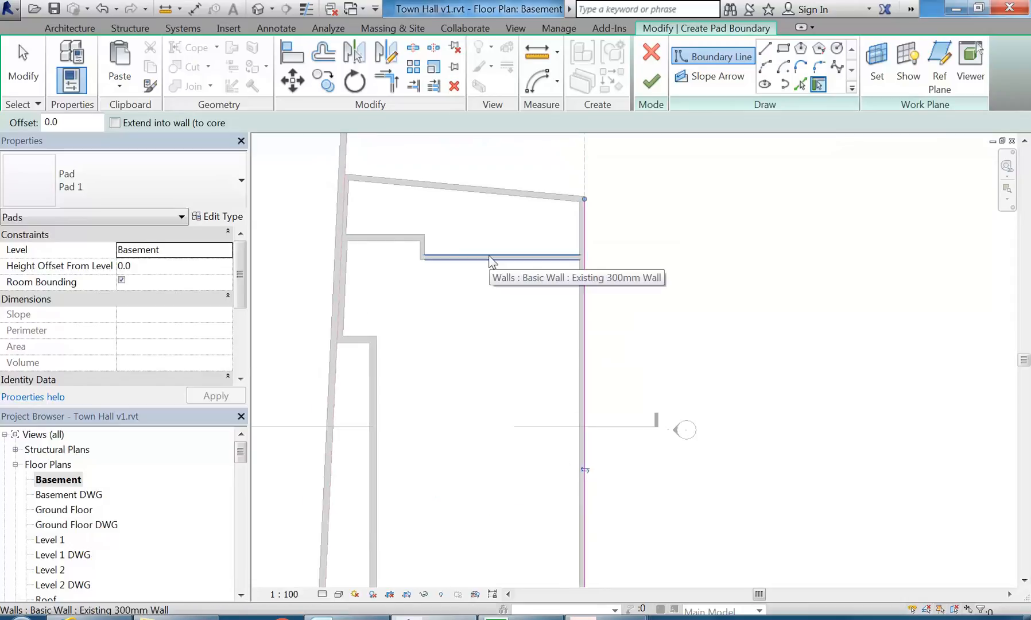
Add pad boundary lines along the outer faces of the three stepped wall segments at the basement's north end
scroll(404, 188, "up", 3)
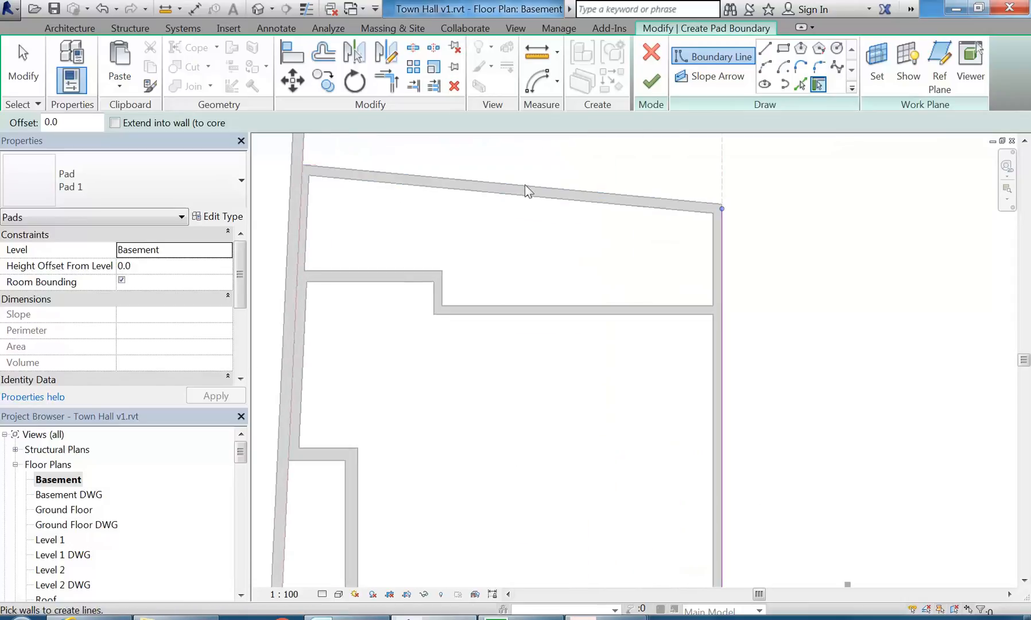
left_click(569, 305)
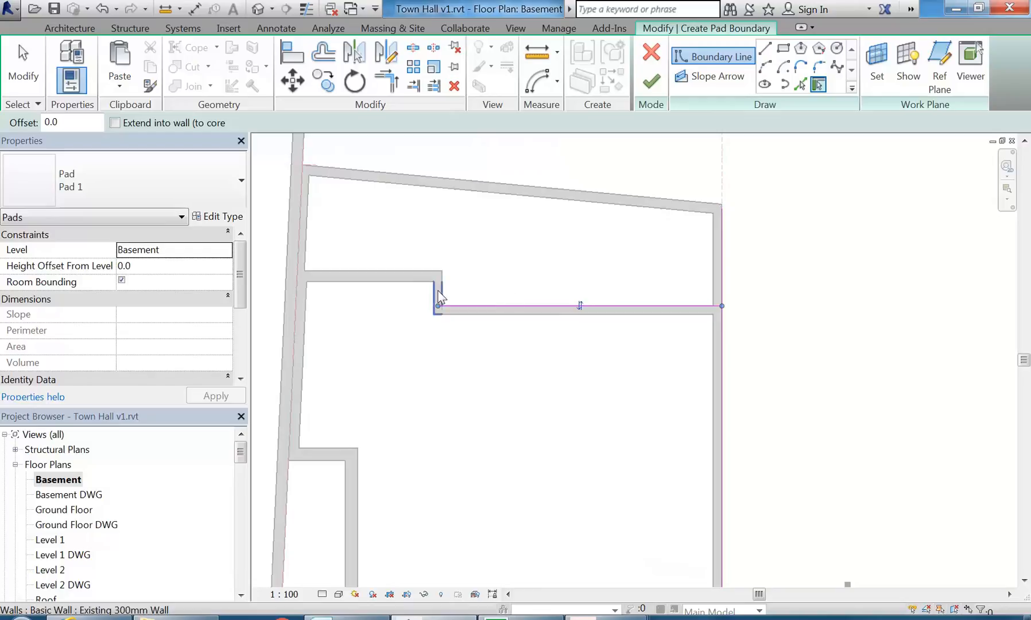
left_click(441, 292)
left_click(385, 271)
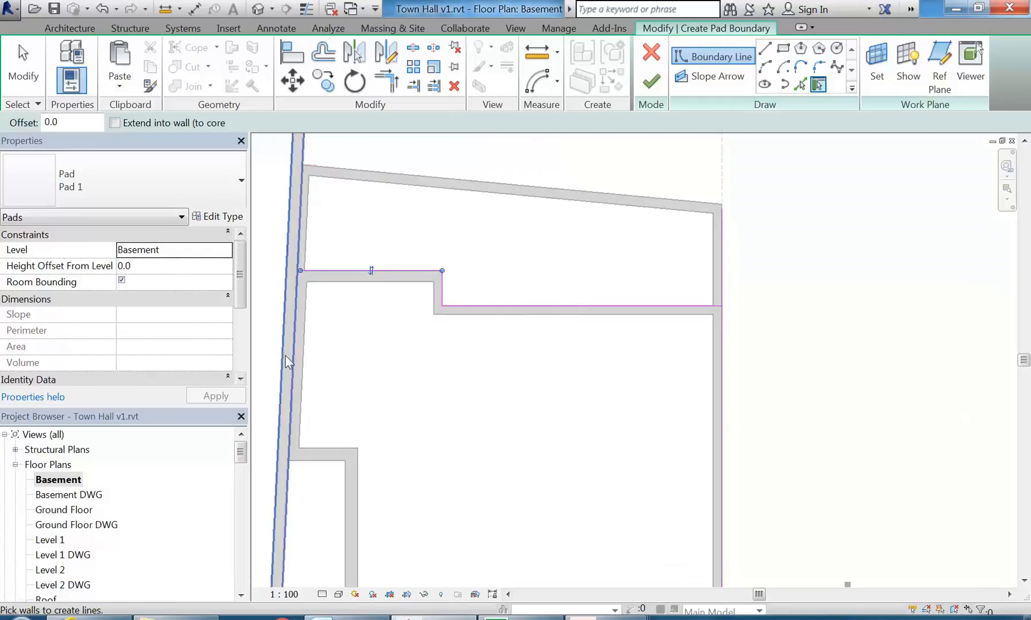
Pick the west boundary wall, the short return, the inner west wall and the angled southwest wall to continue the pad boundary
left_click(292, 358)
left_click(320, 462)
scroll(341, 309, "down", 2)
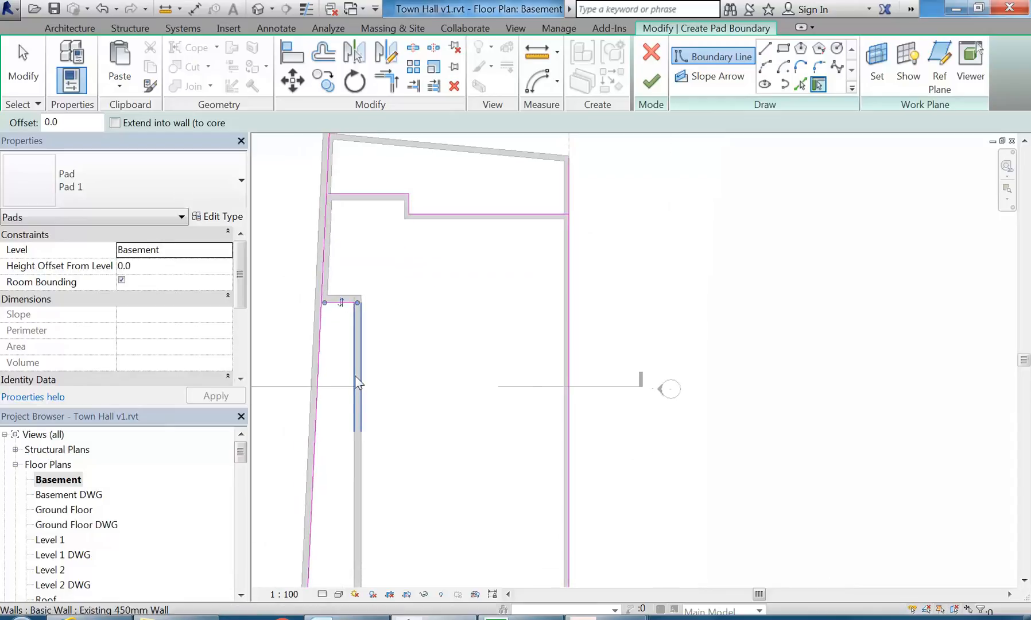
scroll(349, 345, "down", 2)
scroll(344, 459, "up", 3)
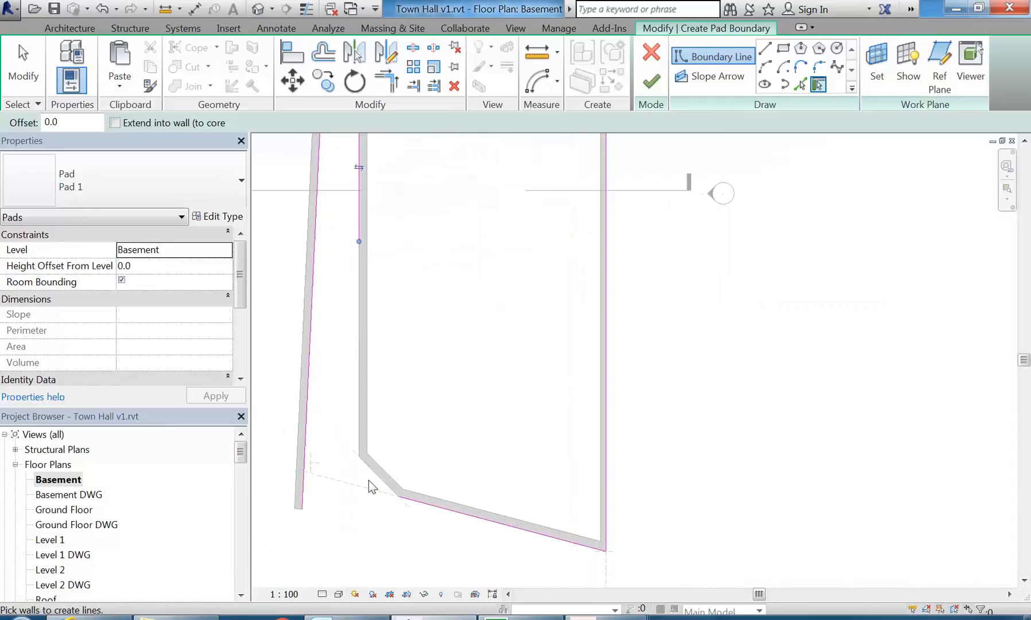
left_click(371, 480)
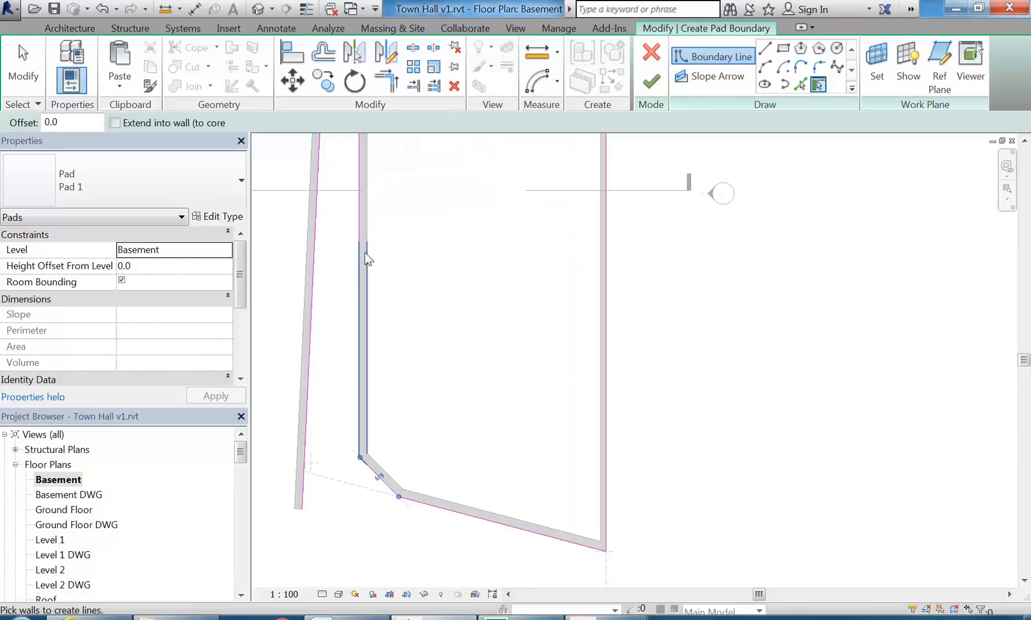
Trim the angled southwest line and the inner west wall line to a corner
middle_click_drag(324, 306, 324, 322)
left_click(386, 80)
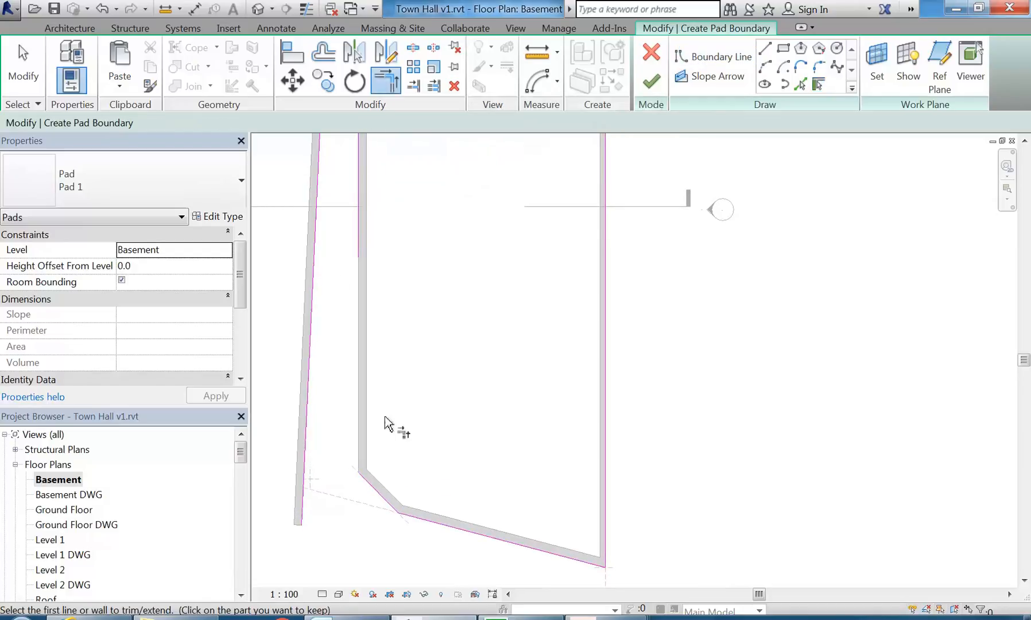
left_click(370, 493)
left_click(361, 255)
Trim the west boundary line to corners with the short return line and the stepped north wall line
middle_click_drag(410, 223, 406, 500)
left_click(336, 394)
left_click(318, 364)
left_click(318, 343)
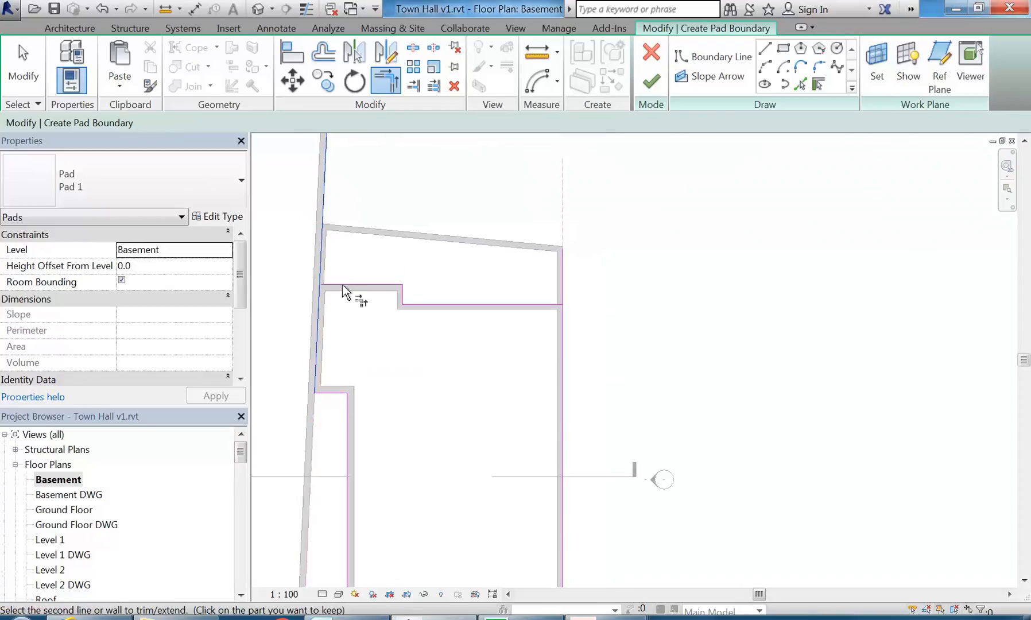
left_click(348, 290)
right_click(403, 196)
left_click(413, 204)
Trim the east boundary line to a corner with the stepped north line and finish the building pad sketch
scroll(418, 206, "down", 2)
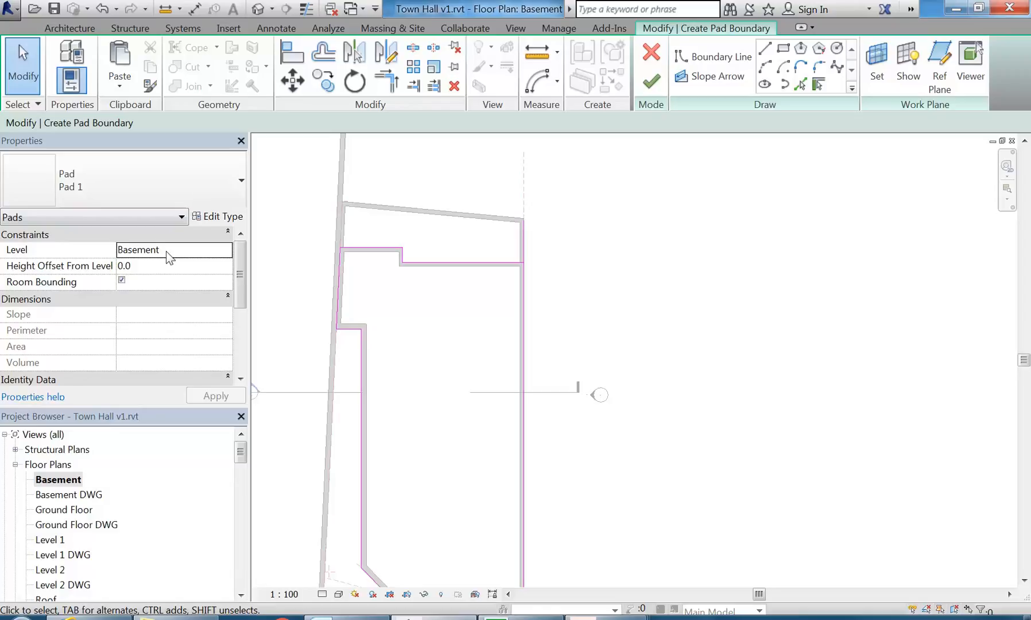
left_click(651, 81)
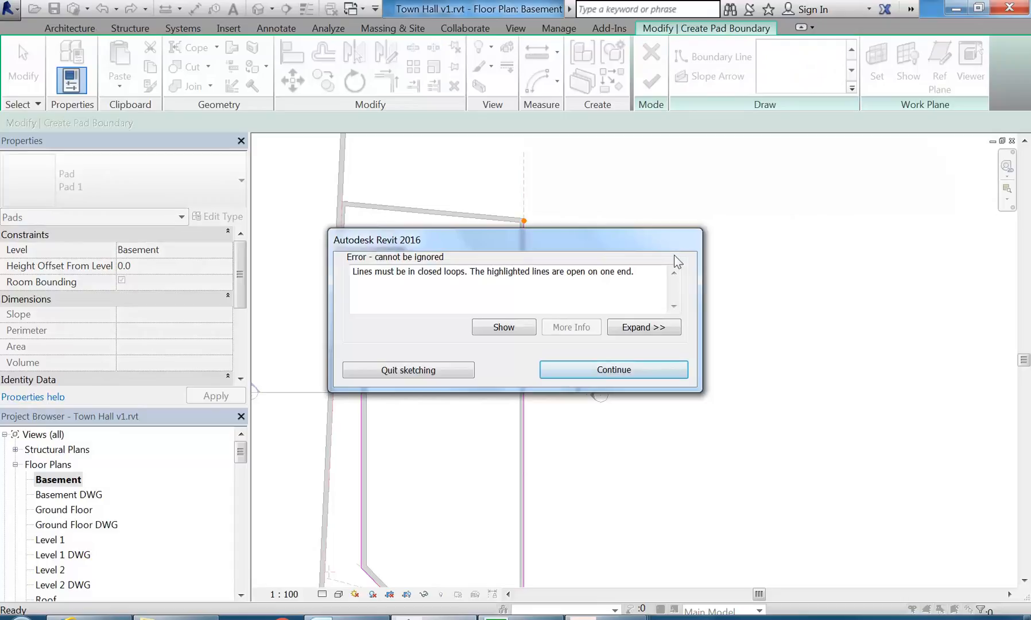
left_click(627, 378)
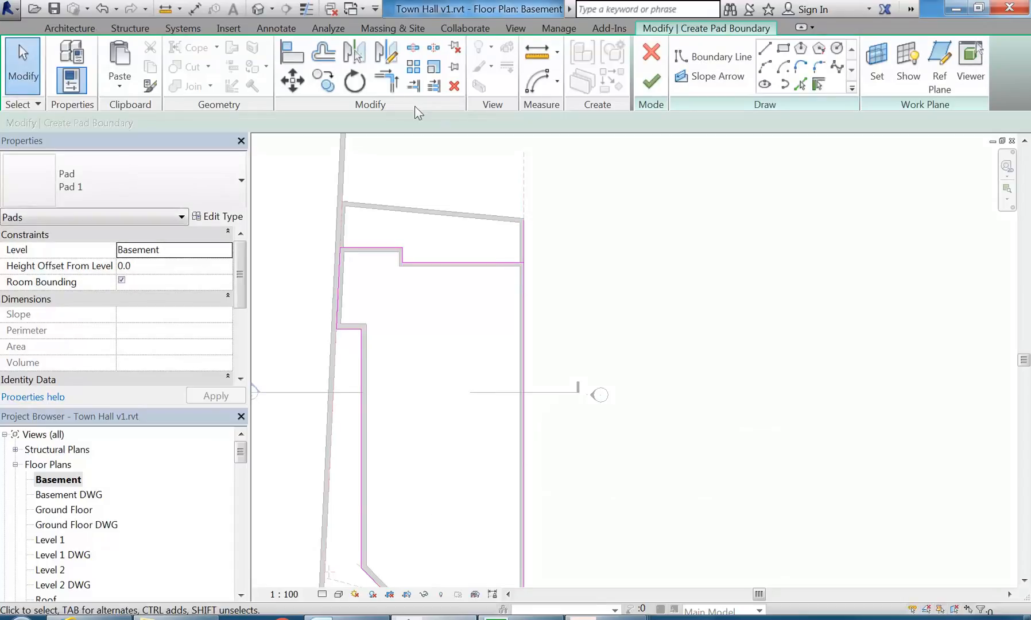
left_click(386, 80)
left_click(523, 287)
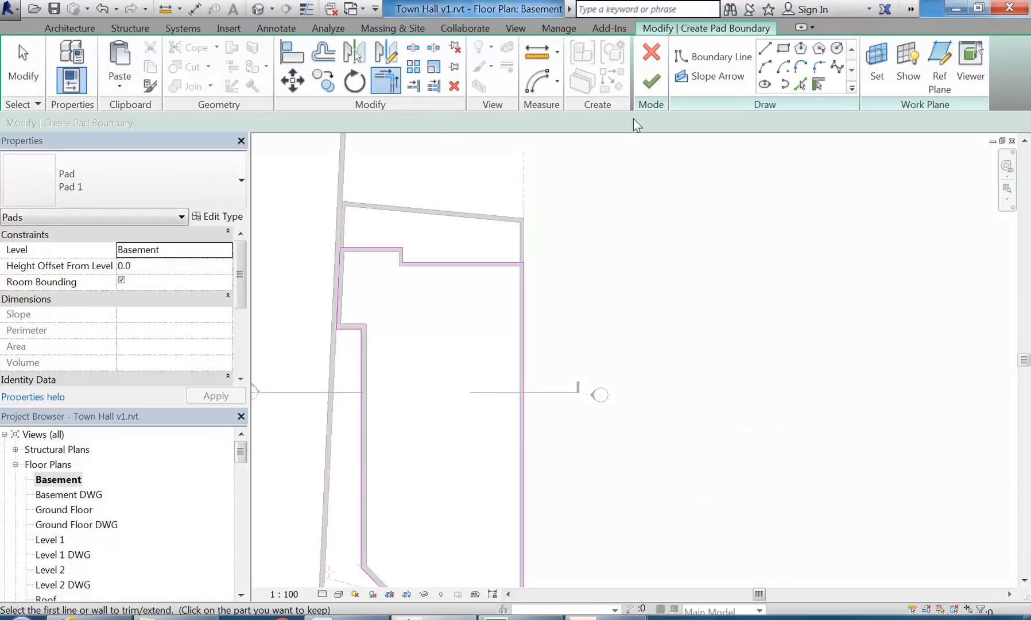
left_click(651, 81)
left_click(625, 282)
Open Section 1 and examine how the pad cuts the topography at both basement walls and where the earth hatch ends
scroll(570, 298, "down", 4)
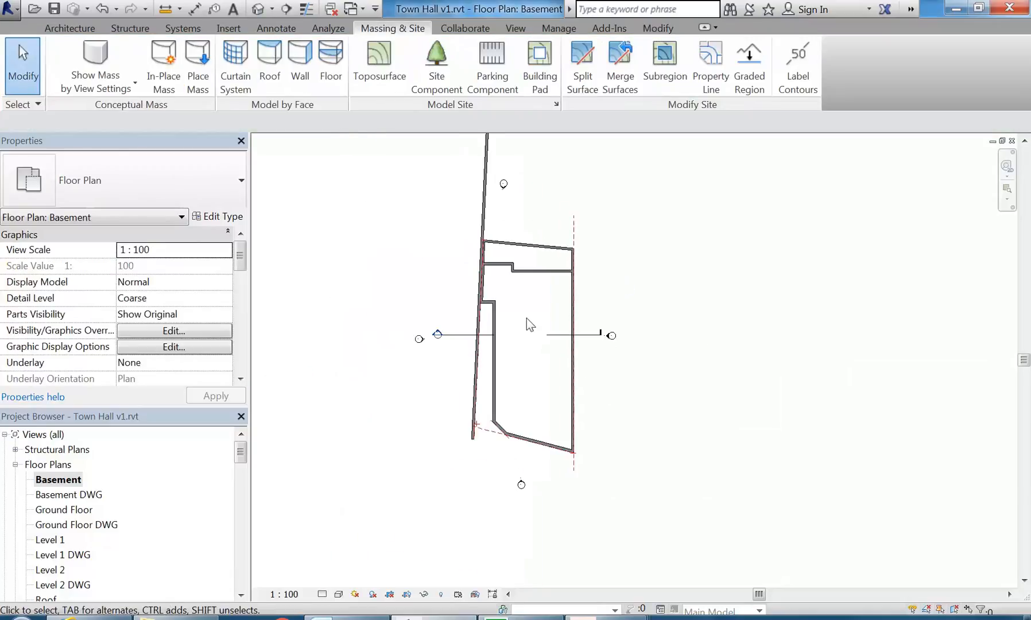
double_click(442, 330)
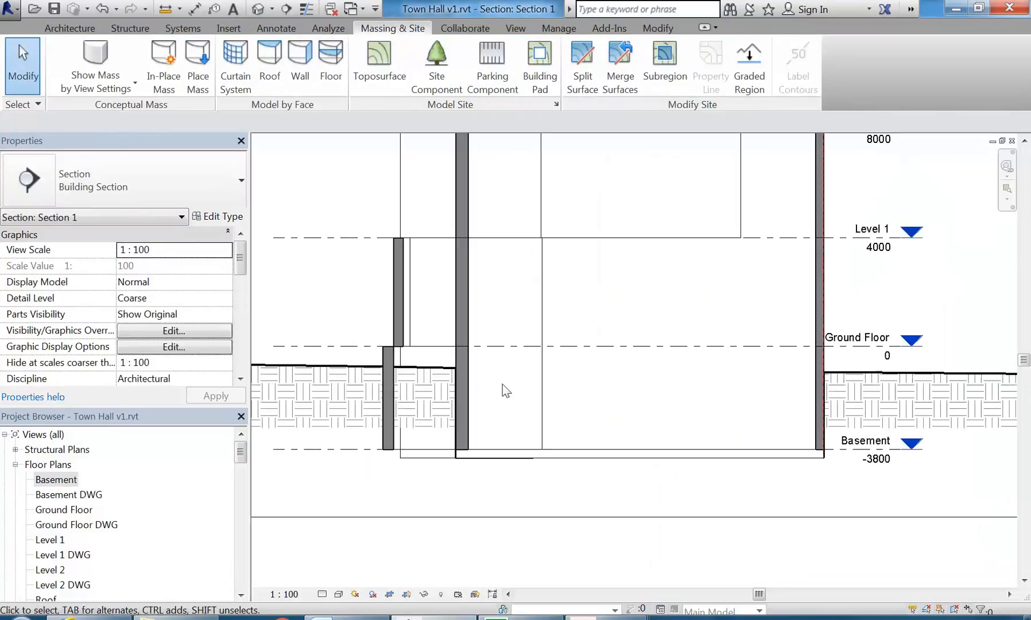
scroll(468, 458, "down", 2)
scroll(704, 414, "up", 3)
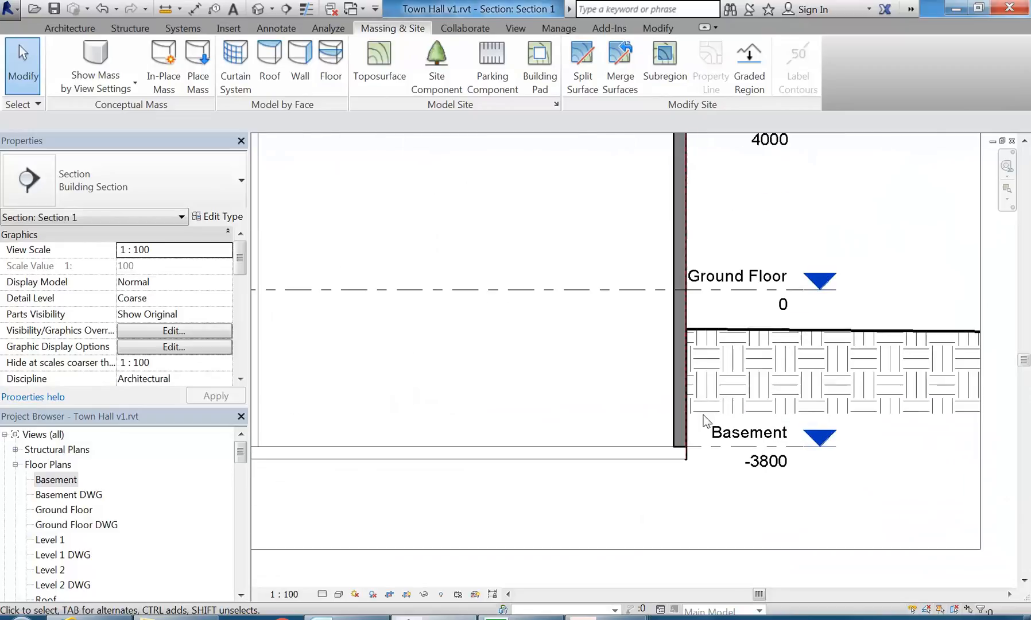
scroll(648, 312, "down", 1)
middle_click_drag(649, 312, 824, 281)
scroll(518, 390, "up", 5)
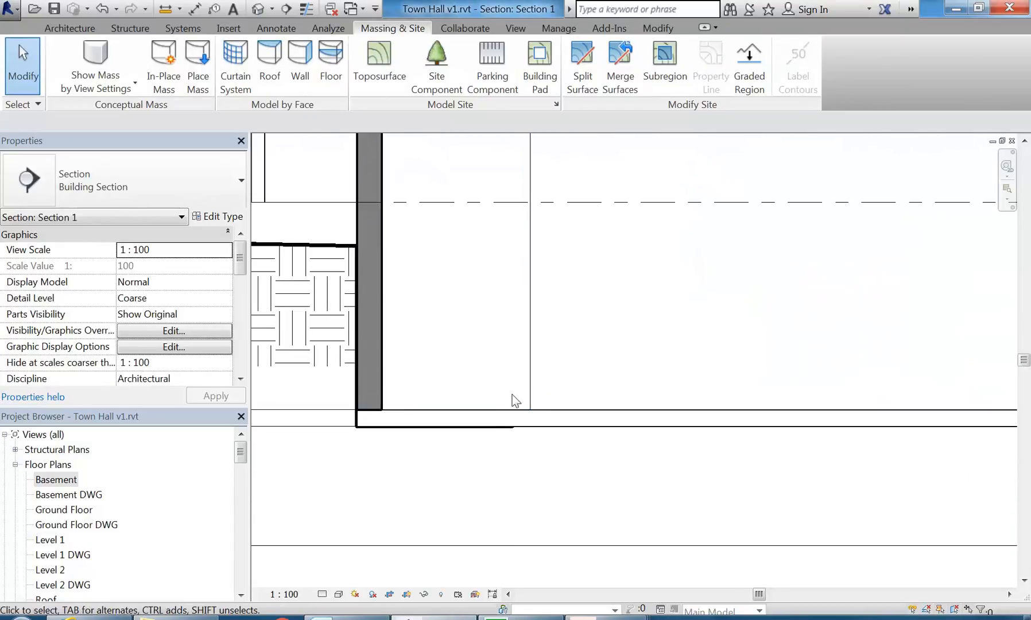
scroll(471, 439, "down", 5)
middle_click_drag(471, 438, 442, 429)
middle_click_drag(760, 418, 653, 409)
scroll(649, 394, "down", 1)
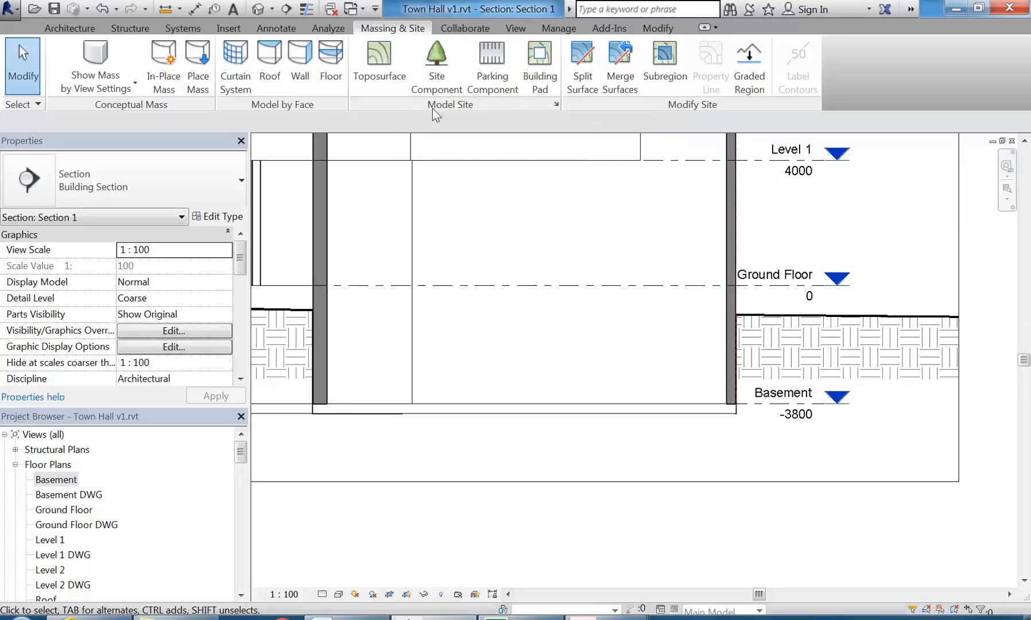
In the site settings, set the elevation of the poche base to -6000 so the earth hatch extends below the basement
left_click(556, 105)
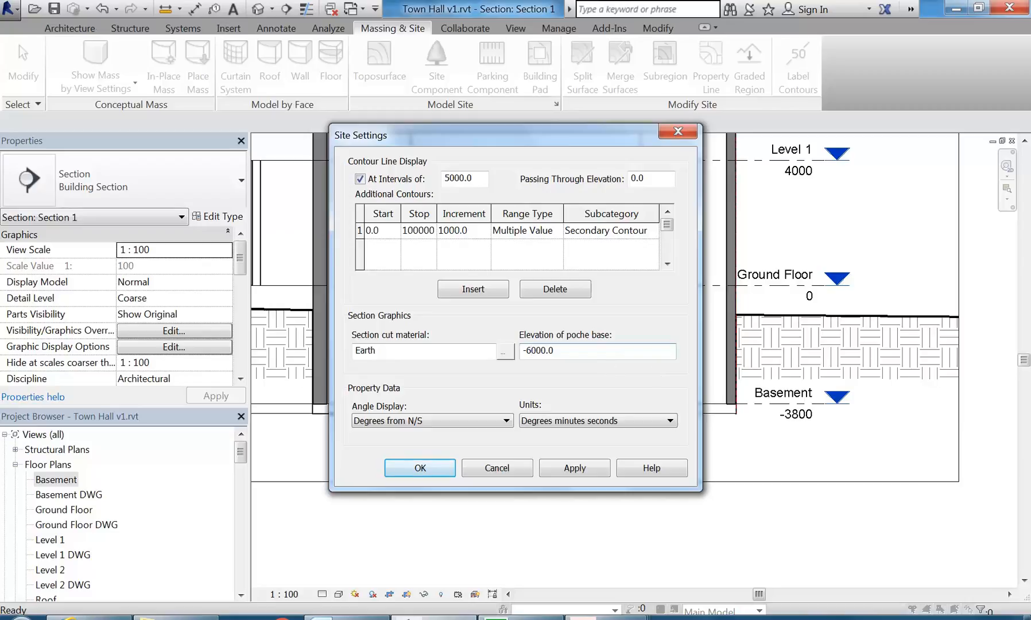
left_click(421, 468)
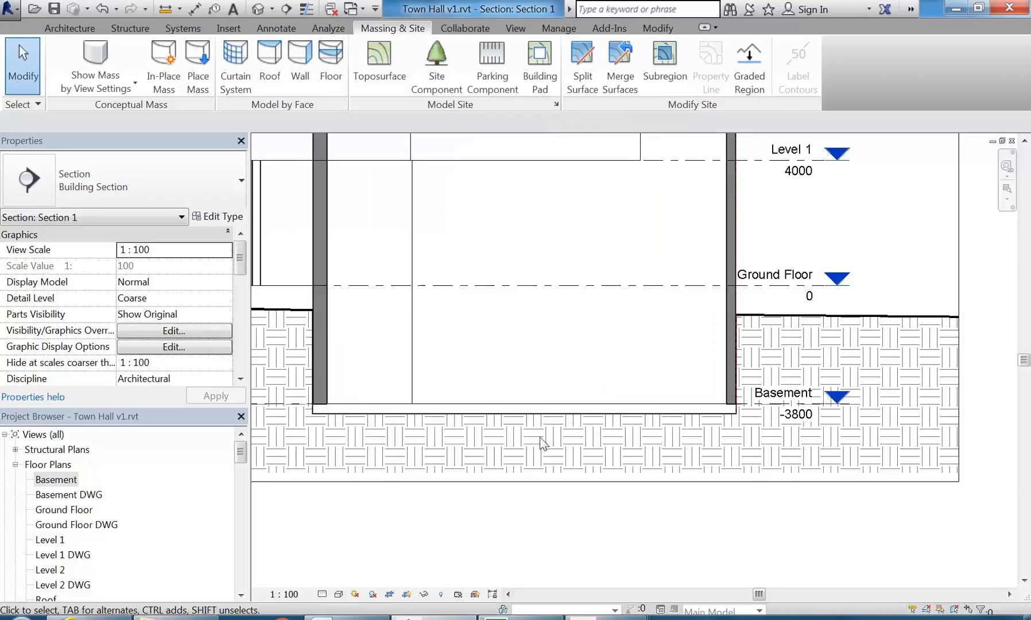
middle_click_drag(540, 356, 566, 350)
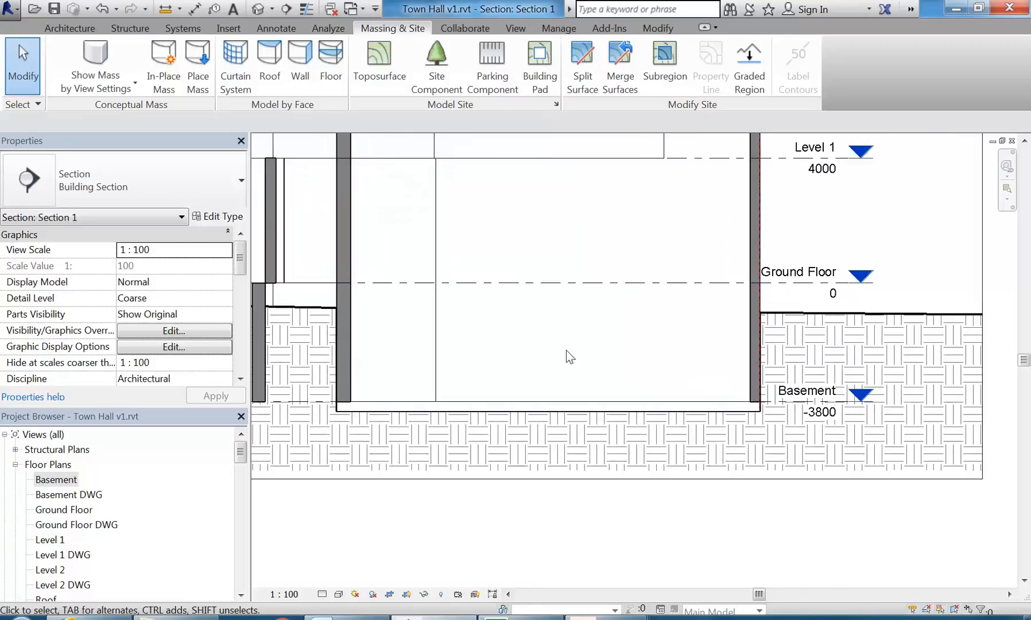
scroll(566, 351, "down", 2)
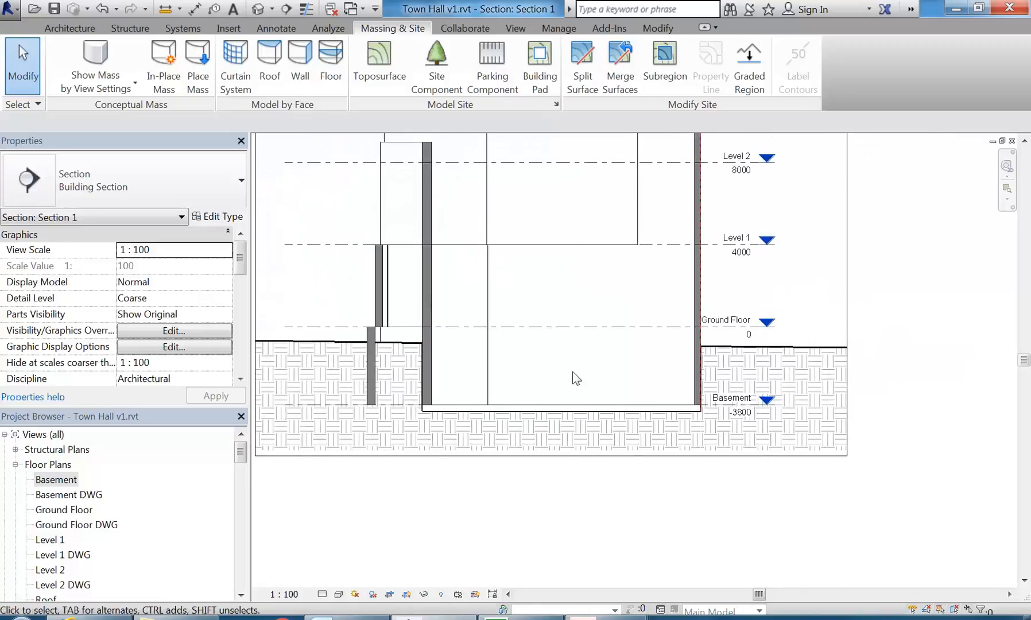
Examine how the outer basement wall meets the Ground Floor wall above it and the topography, checking each element's properties
scroll(350, 345, "up", 2)
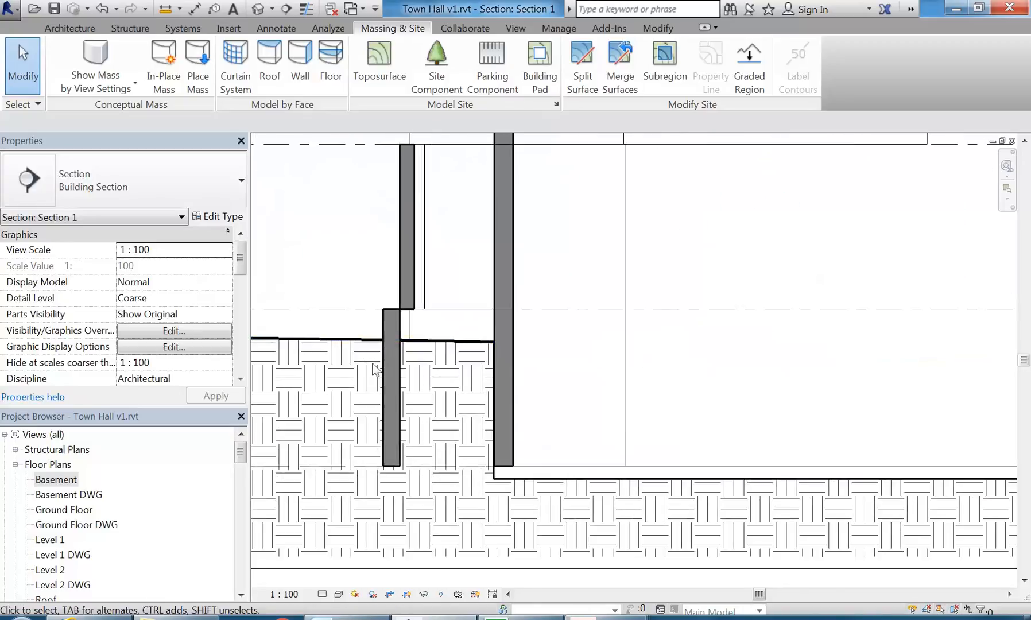
left_click(405, 396)
scroll(385, 396, "up", 2)
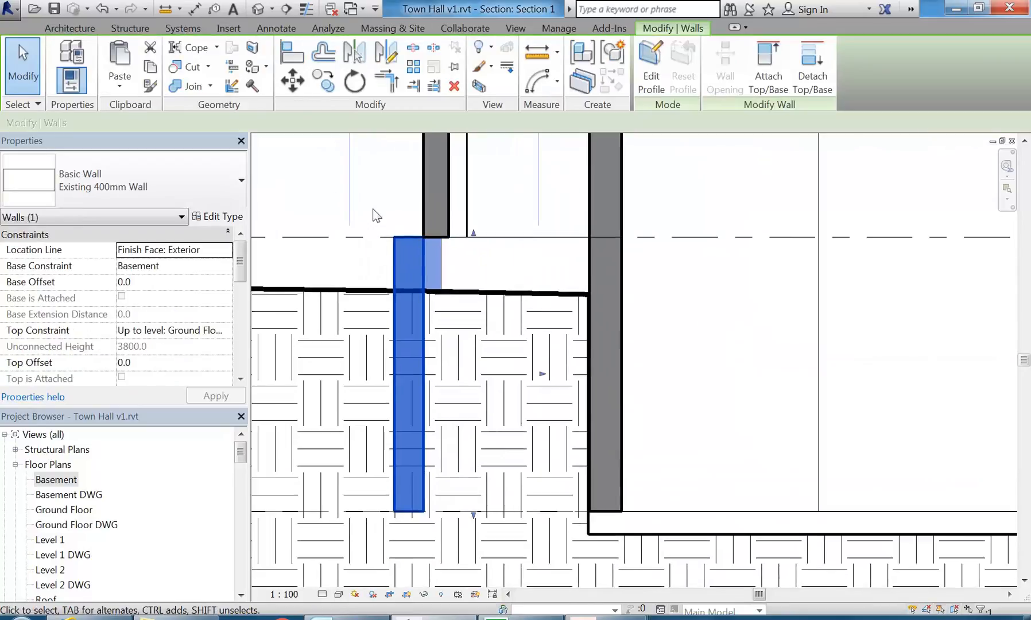
left_click(463, 219)
middle_click_drag(462, 219, 467, 285)
scroll(466, 280, "up", 2)
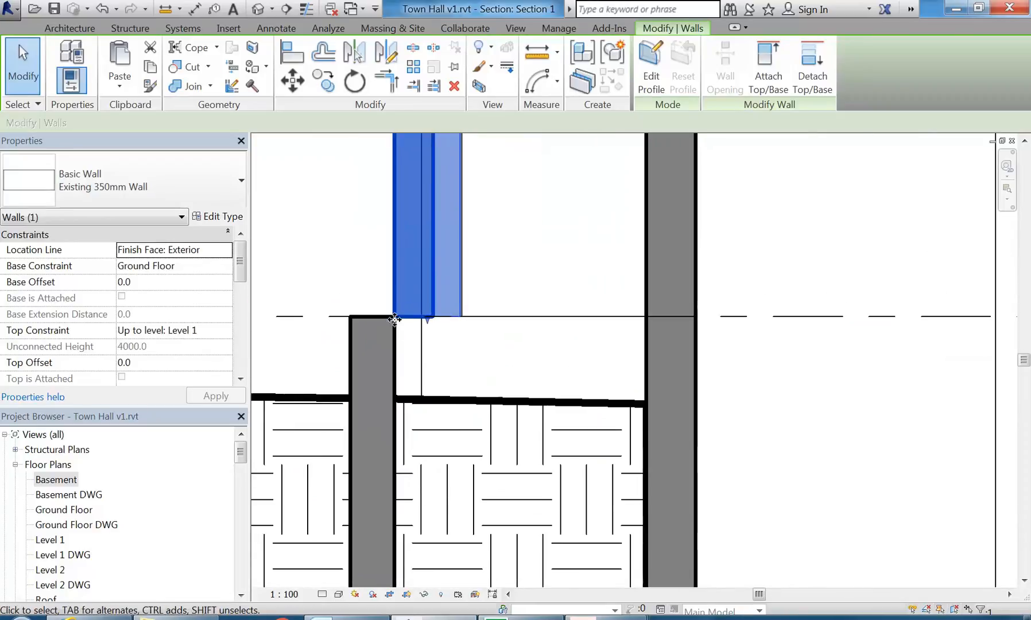
left_click(431, 405)
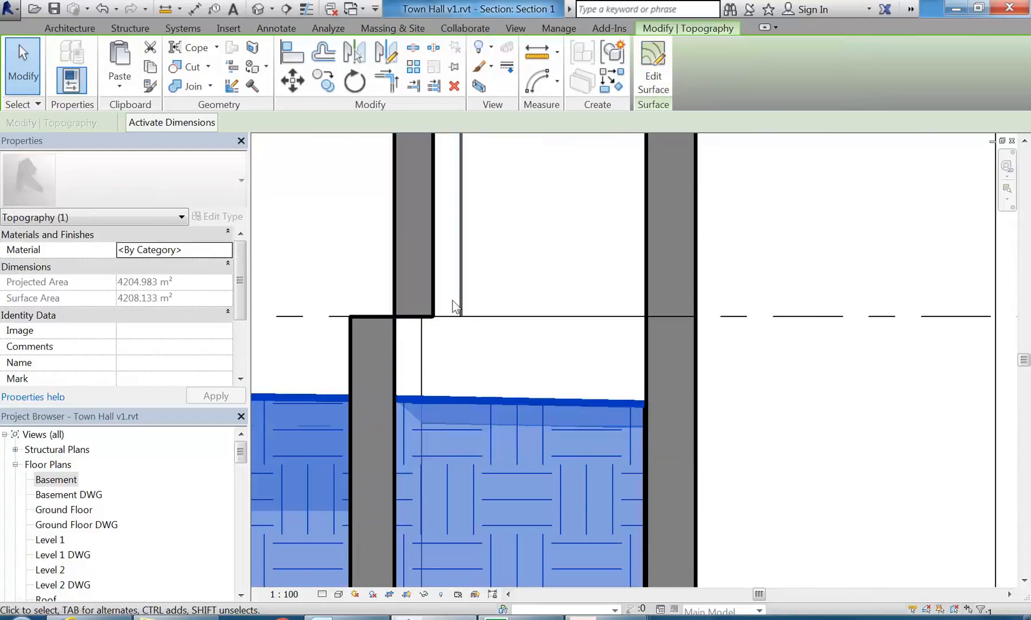
scroll(450, 300, "down", 3)
left_click(400, 423)
middle_click_drag(422, 523, 415, 459)
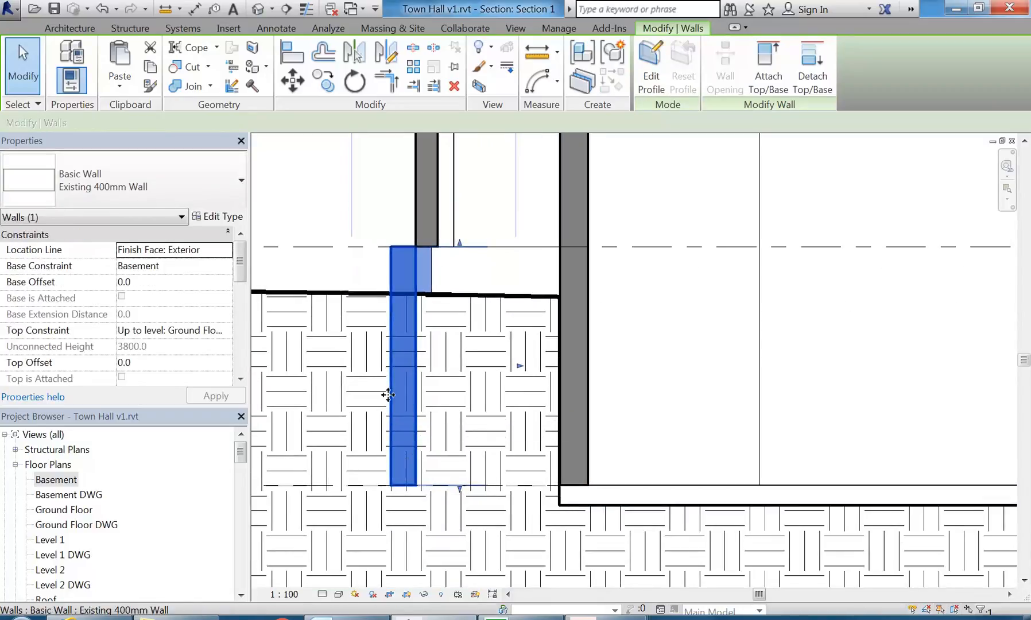
scroll(386, 394, "down", 2)
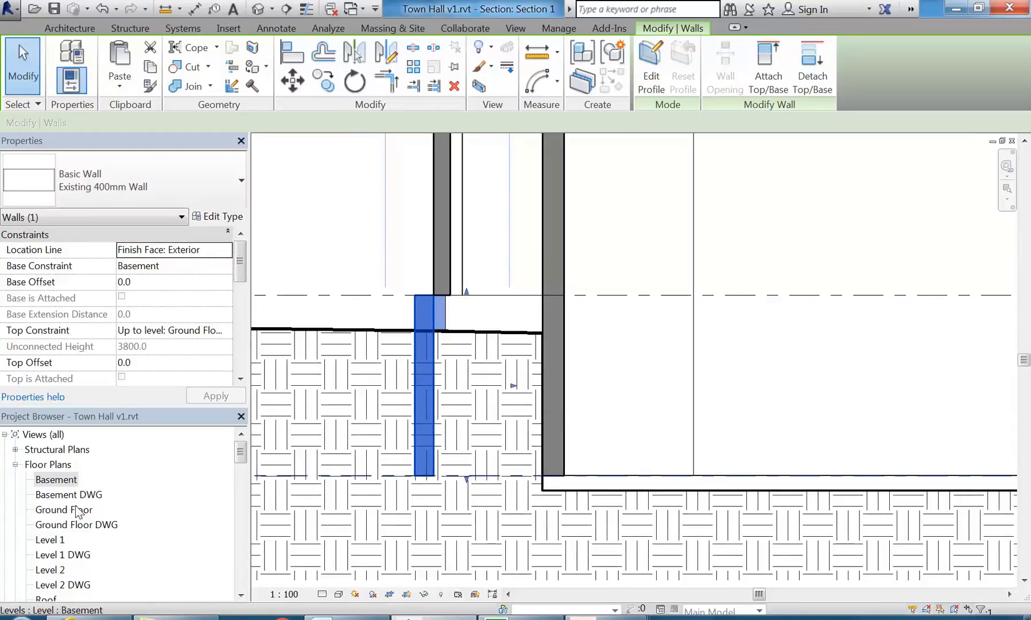
left_click(337, 240)
scroll(336, 239, "down", 5)
mouse_move(349, 266)
middle_mouse_down()
mouse_move(364, 299)
mouse_move(442, 364)
mouse_move(402, 396)
mouse_move(541, 347)
mouse_move(514, 350)
middle_mouse_up()
scroll(379, 391, "up", 3)
scroll(503, 353, "down", 2)
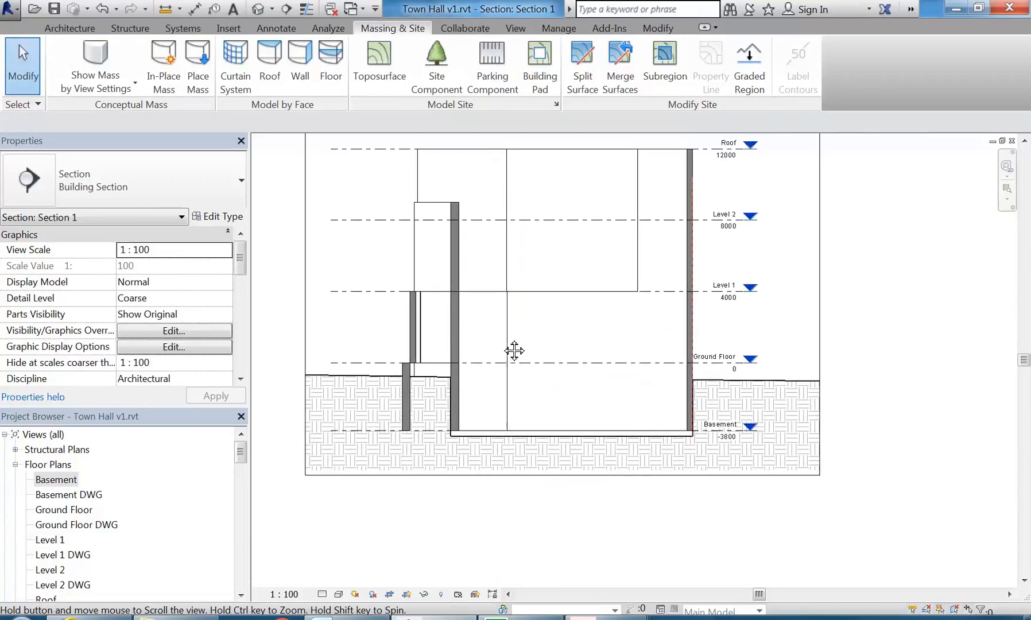
In the Basement floor plan, draw a straight north-south section line through the whole building, extending beyond both end walls
mouse_move(242, 451)
left_mouse_down()
mouse_move(242, 467)
mouse_move(241, 452)
left_mouse_up()
left_click(55, 479)
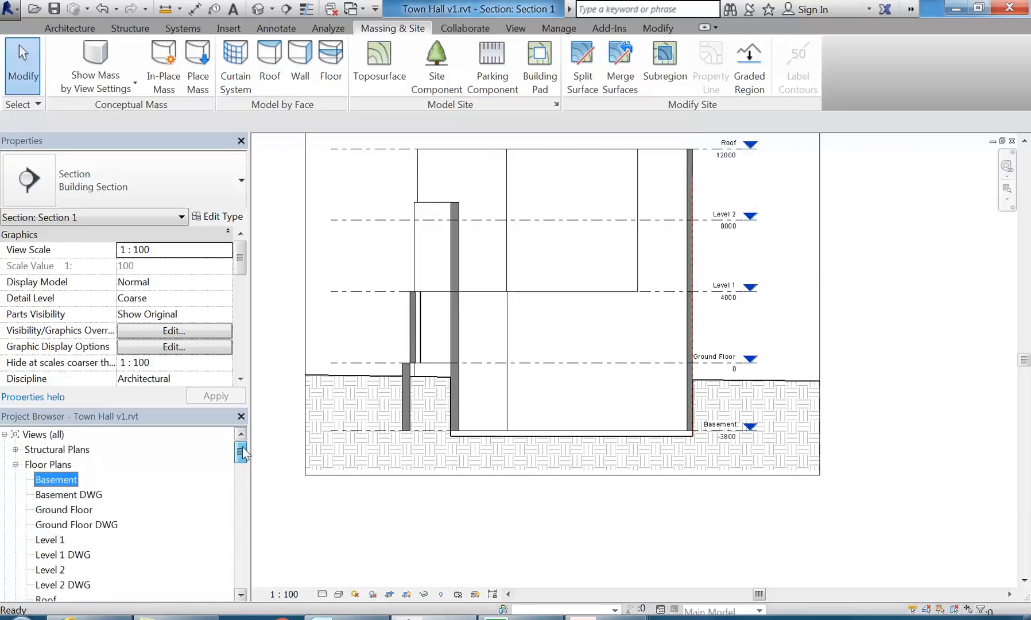
double_click(57, 479)
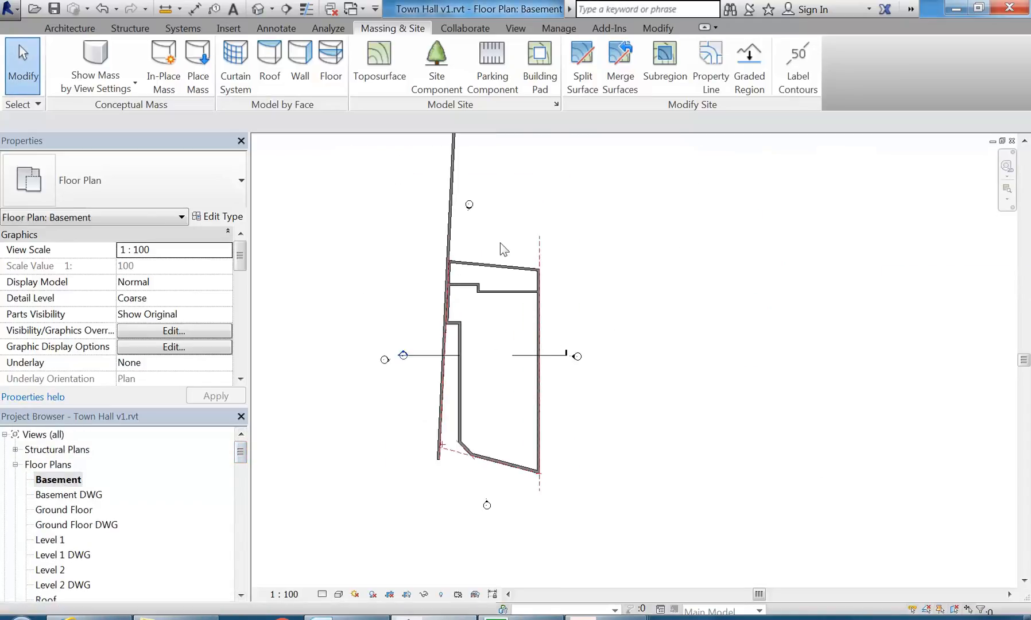
left_click(290, 11)
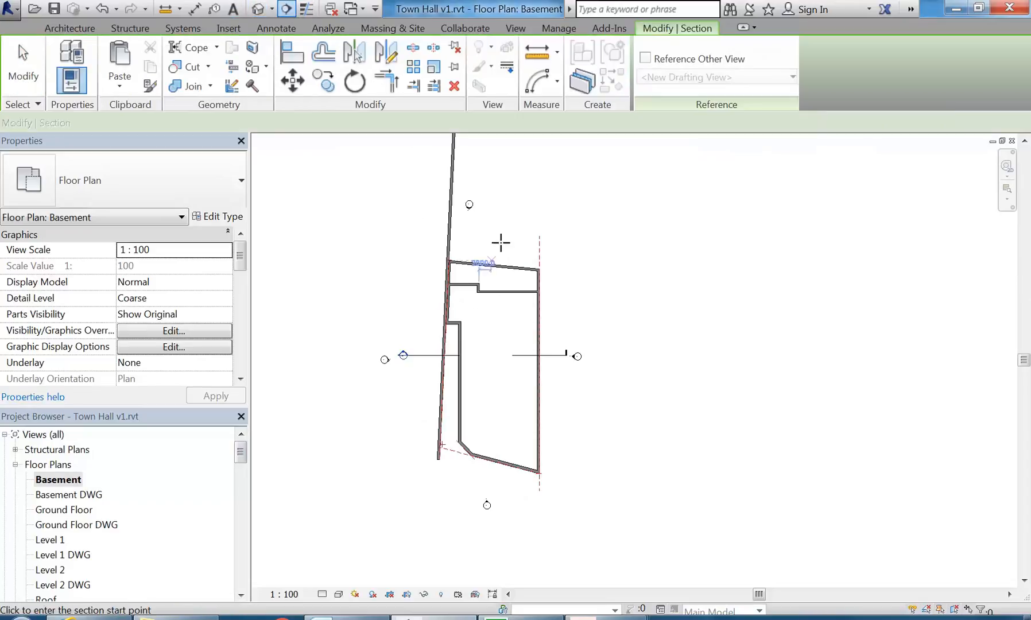
left_click(492, 226)
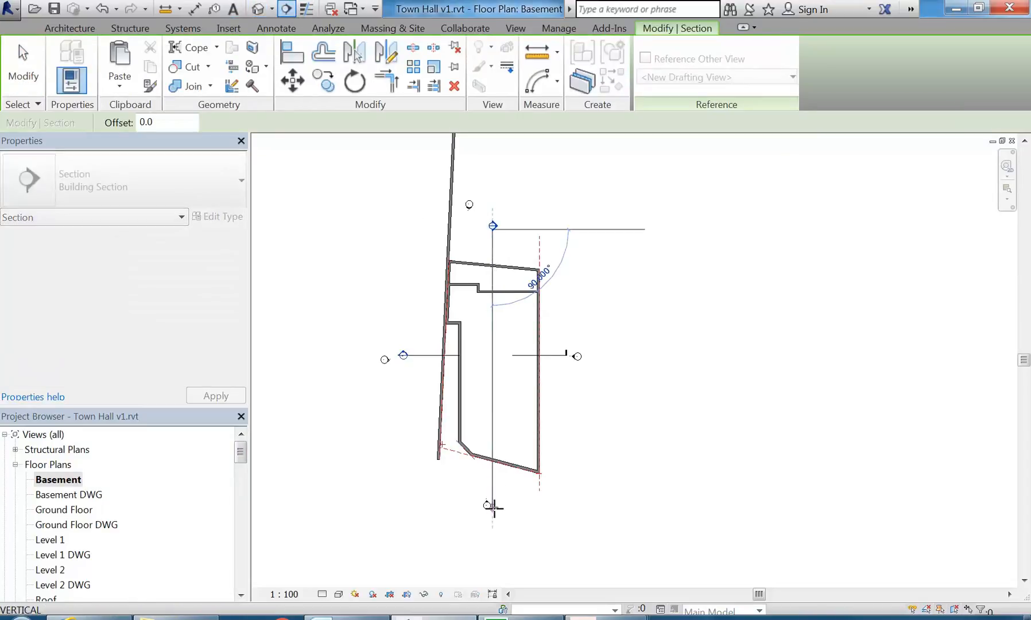
left_click(492, 510)
left_click(386, 267)
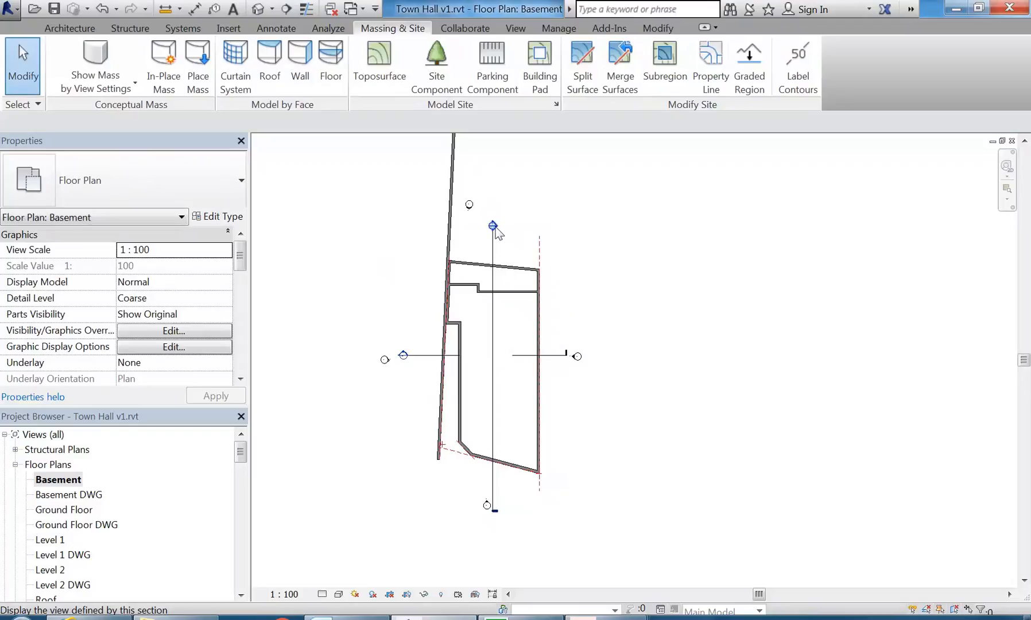
Open the new north-south section and examine how the basement pad meets the topography at the south wall
double_click(493, 227)
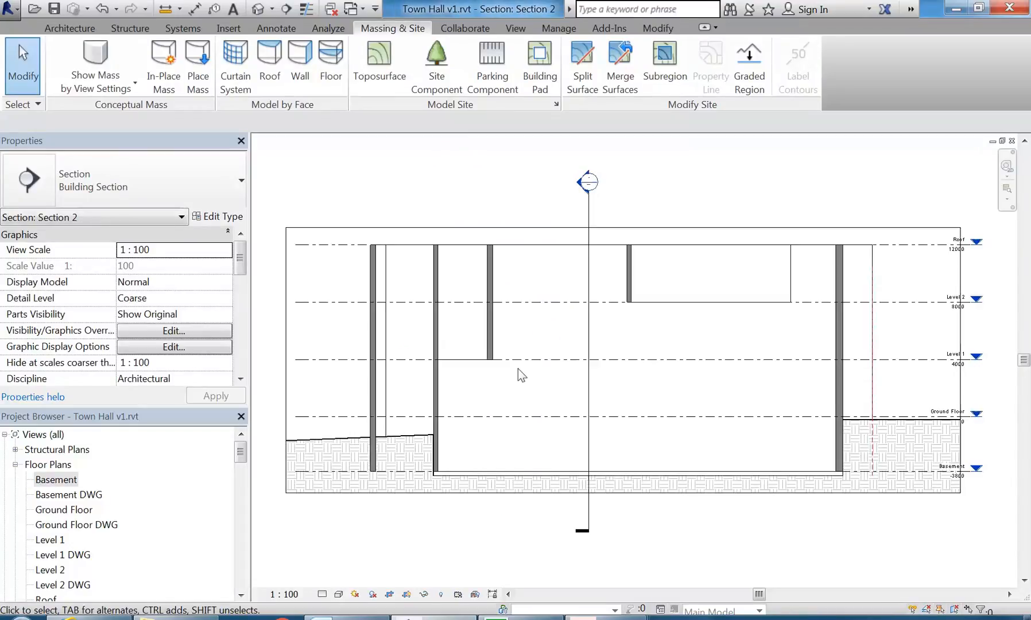
scroll(453, 442, "up", 3)
scroll(585, 433, "down", 2)
scroll(585, 433, "down", 1)
left_click(712, 468)
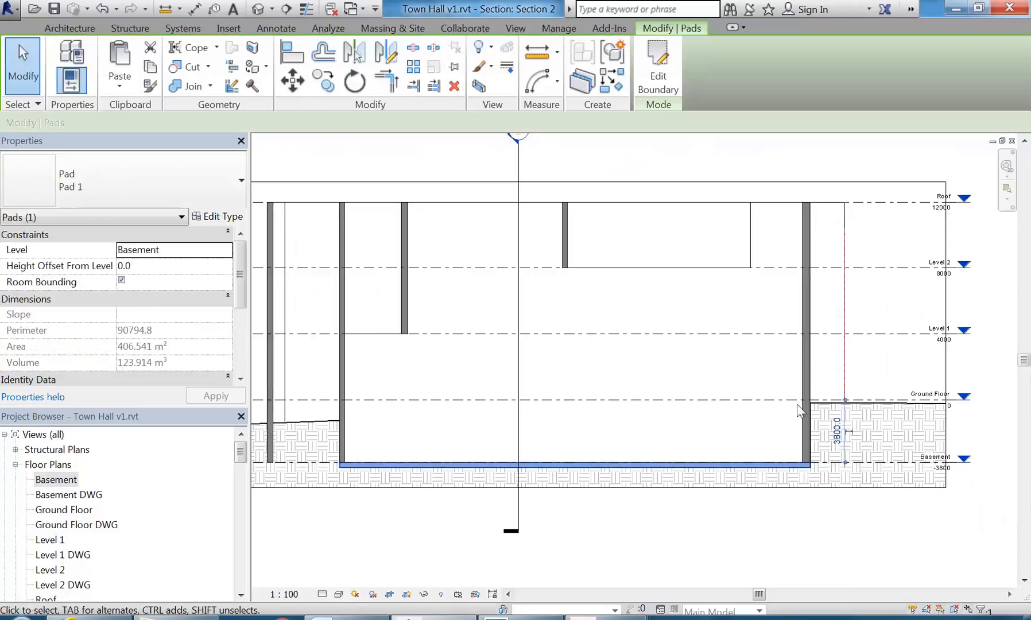
scroll(735, 388, "up", 2)
scroll(735, 389, "up", 1)
middle_click_drag(855, 392, 491, 312)
scroll(514, 307, "up", 2)
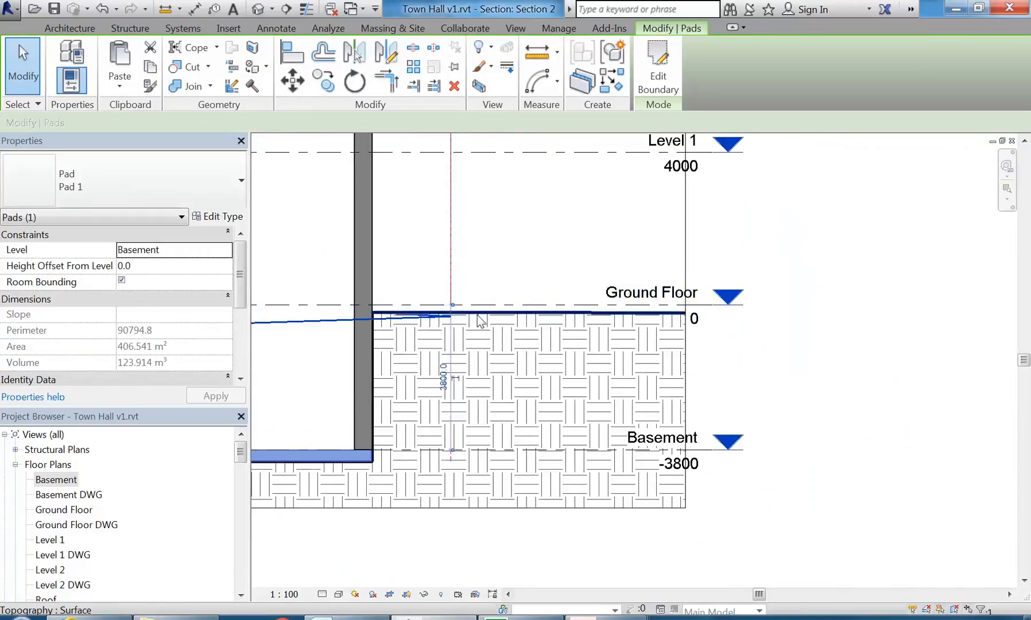
Examine how the sloped topography meets the outer north wall and fills the space up to the stepped basement wall
scroll(450, 304, "down", 4)
middle_click_drag(359, 317, 474, 311)
scroll(474, 312, "down", 3)
middle_click_drag(295, 317, 752, 320)
scroll(424, 361, "up", 4)
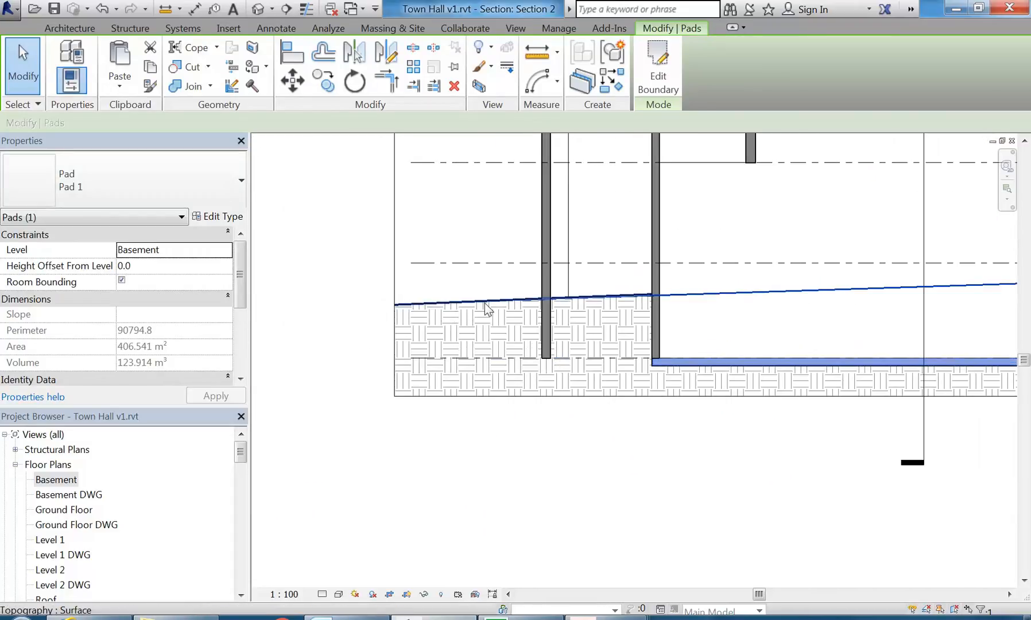
middle_click_drag(491, 310, 368, 303)
scroll(370, 300, "up", 3)
middle_click_drag(478, 266, 484, 300)
scroll(483, 300, "up", 1)
left_click(335, 256)
scroll(344, 264, "down", 1)
middle_click_drag(362, 275, 487, 287)
scroll(514, 275, "up", 2)
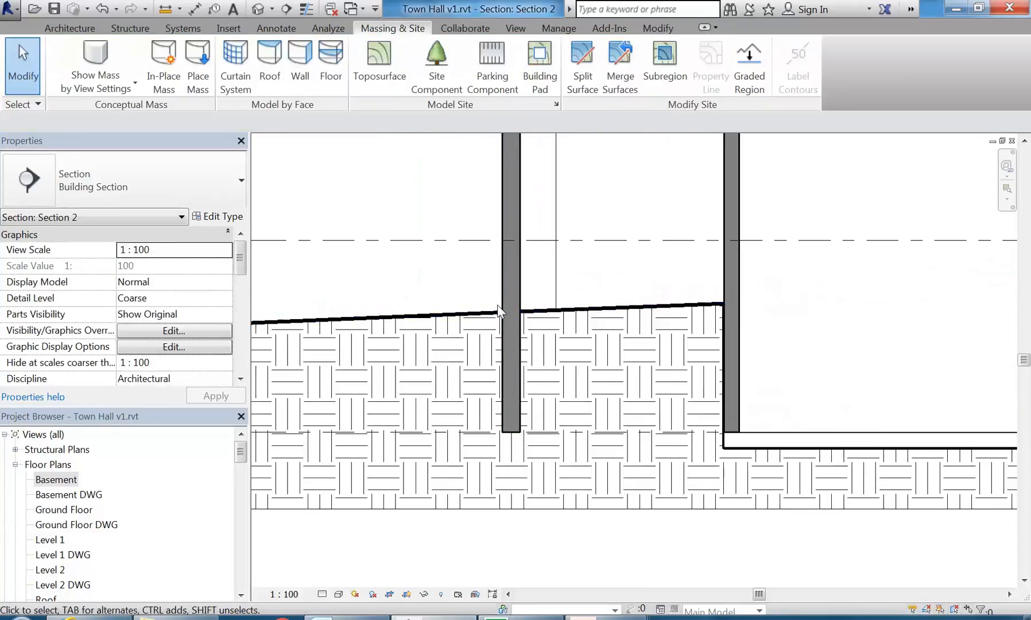
Measure from the Ground Floor level down to the topography at the outer face of the north wall, and check the topography's extent
left_click(165, 9)
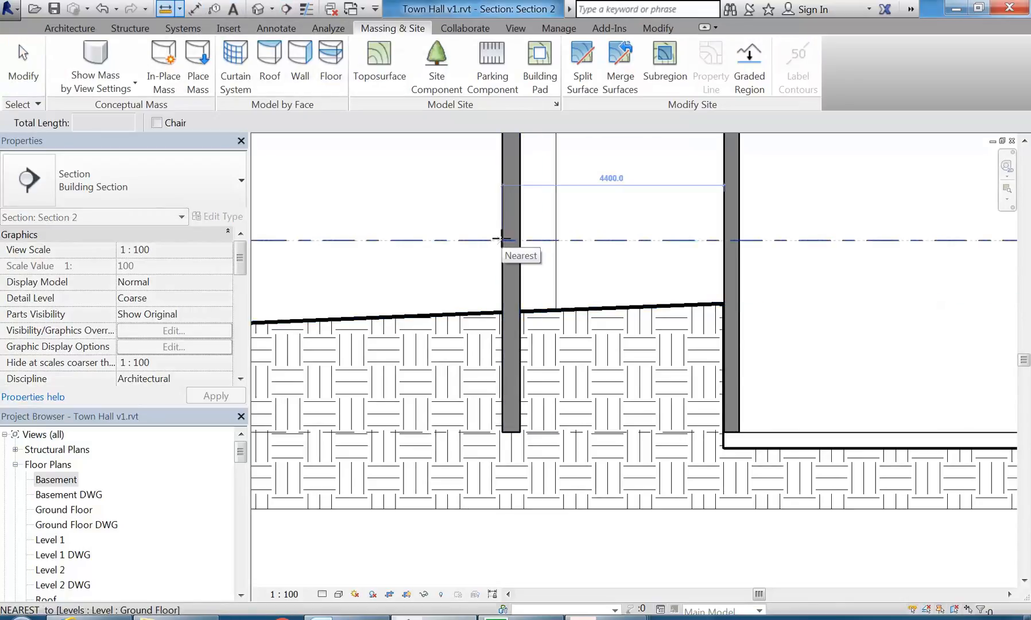
left_click(501, 239)
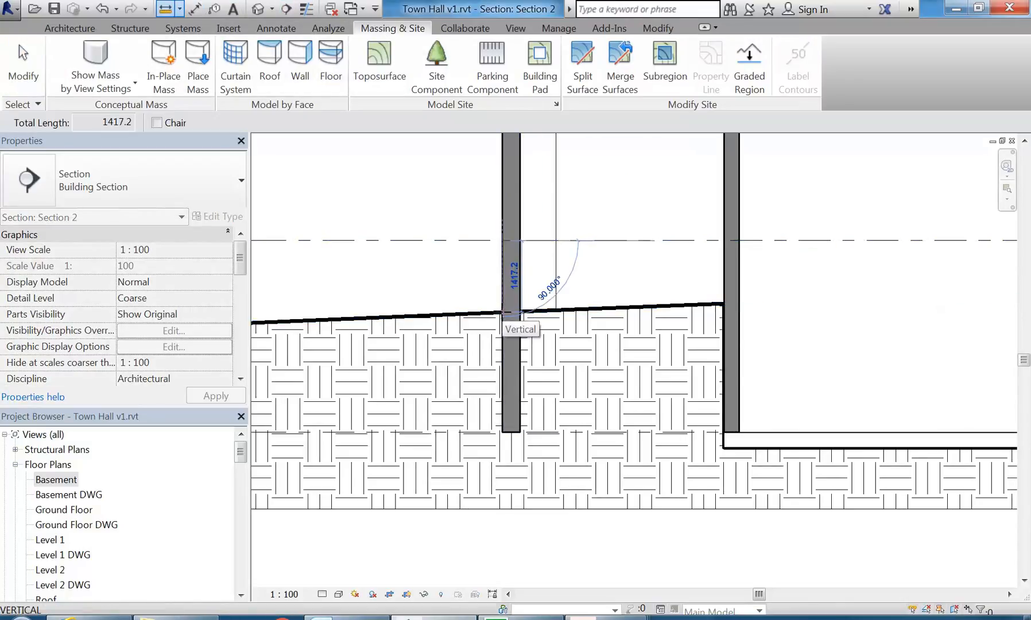
right_click(462, 208)
left_click(477, 216)
right_click(480, 219)
left_click(488, 224)
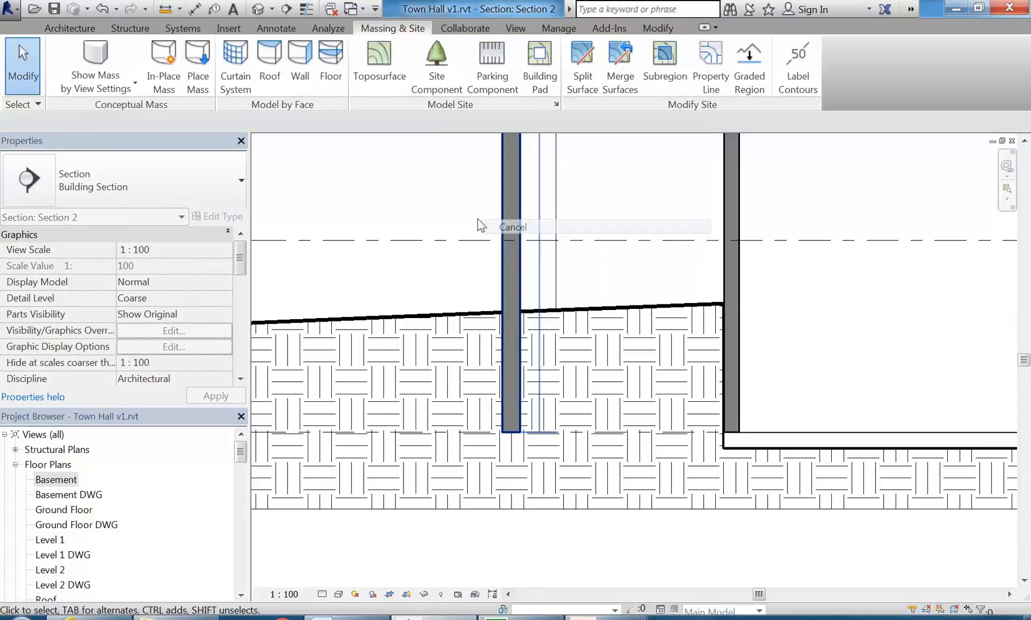
scroll(346, 235, "down", 2)
left_click(456, 285)
scroll(460, 288, "up", 2)
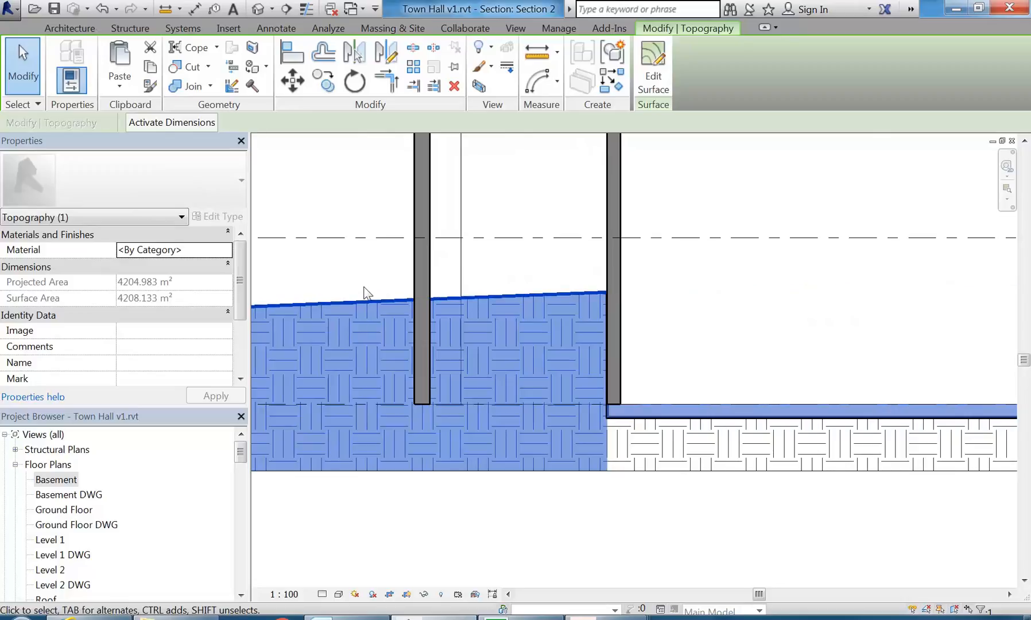
key("Escape")
In the Basement plan, start a second building pad and pick the angled north wall, the stepped wall and the east wall as boundaries
double_click(51, 479)
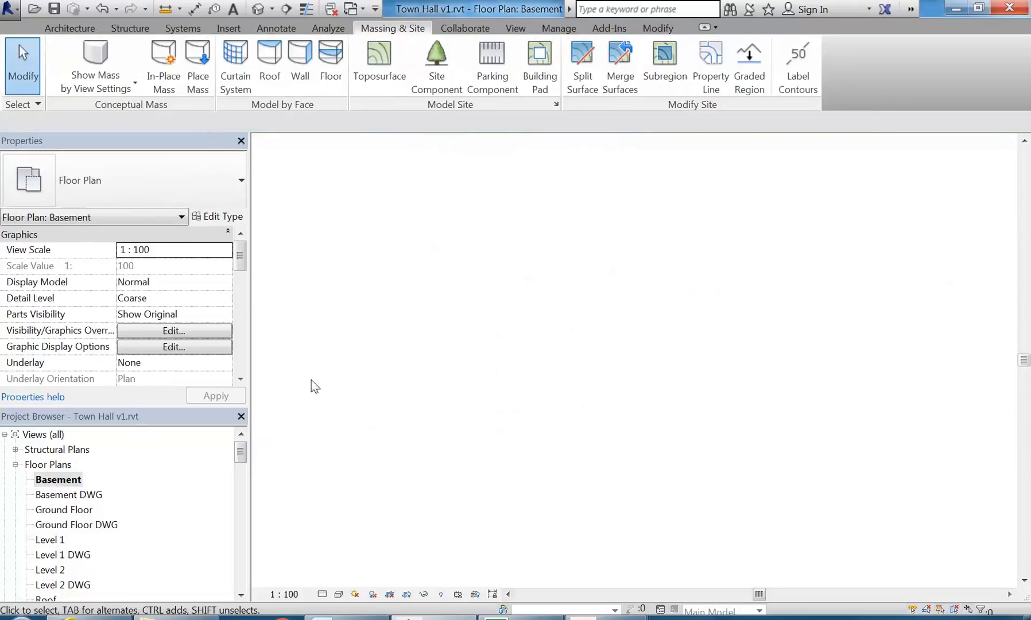
scroll(474, 254, "up", 5)
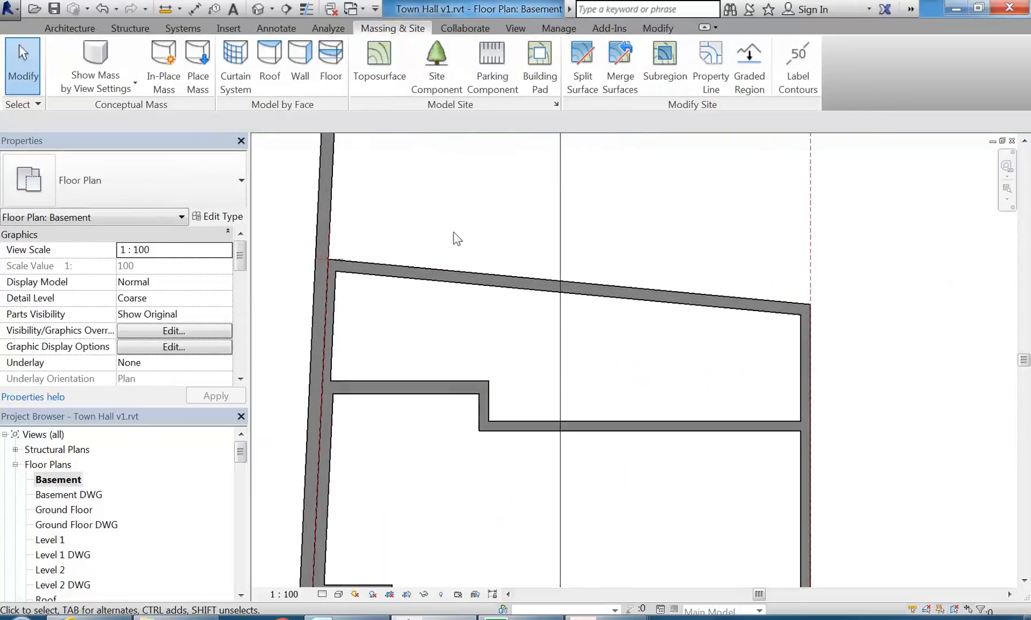
left_click(59, 28)
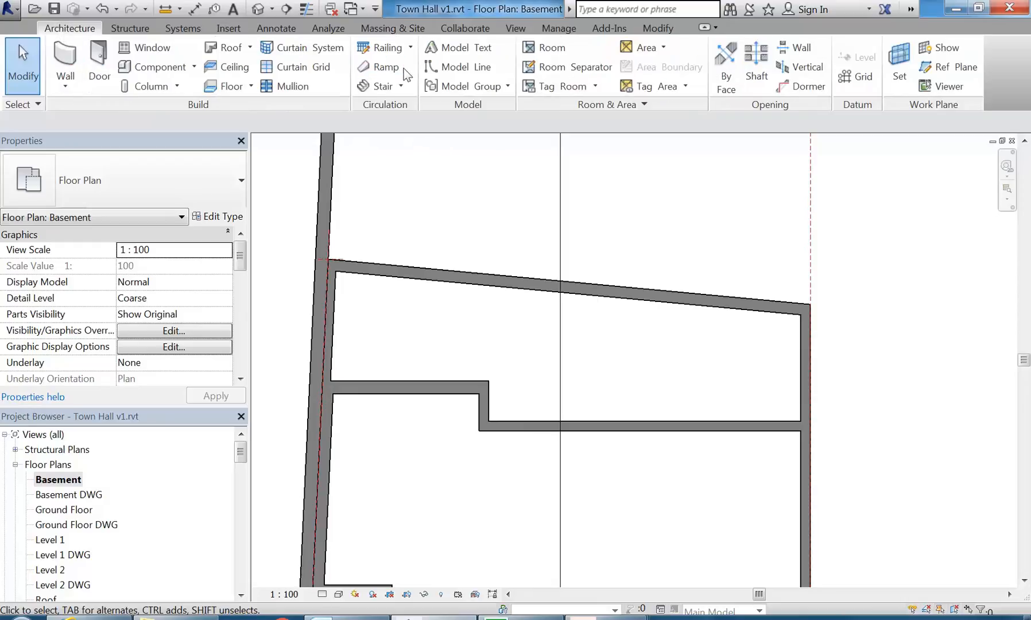
left_click(384, 31)
left_click(529, 62)
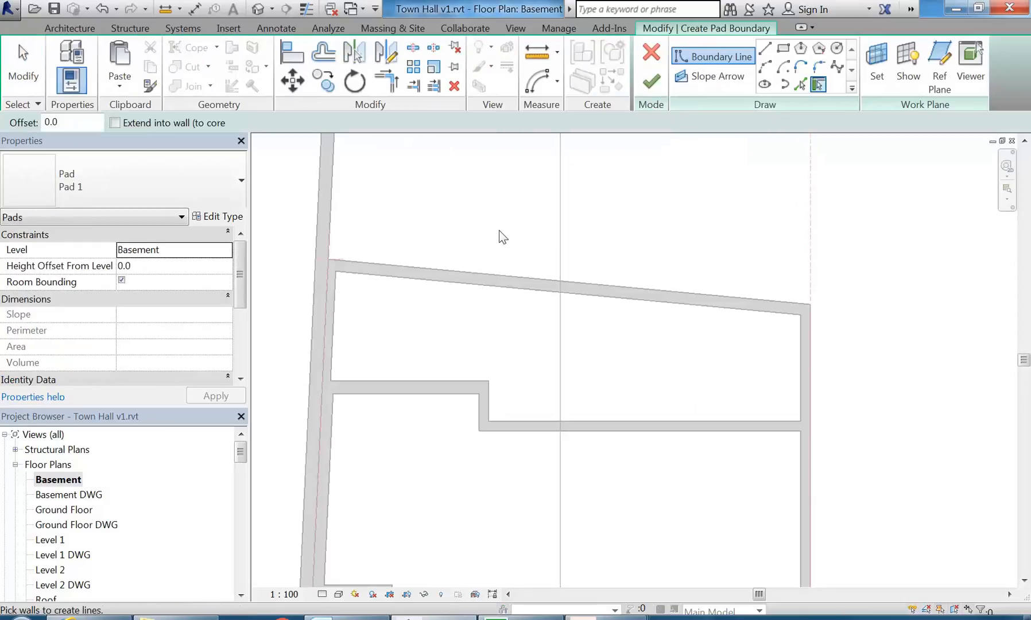
left_click(468, 279)
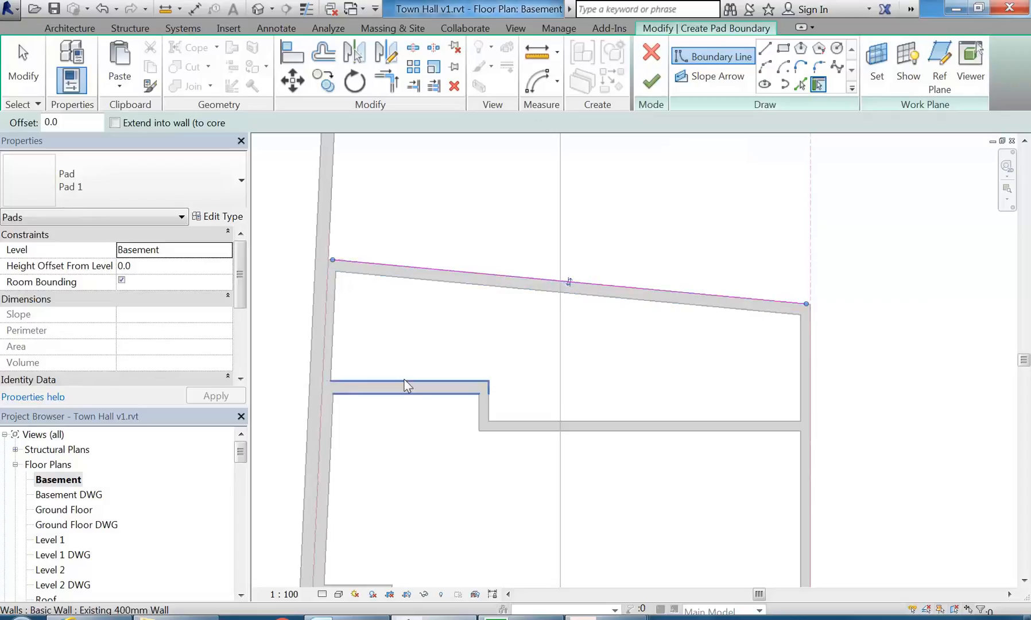
left_click(488, 413)
left_click(529, 424)
left_click(808, 357)
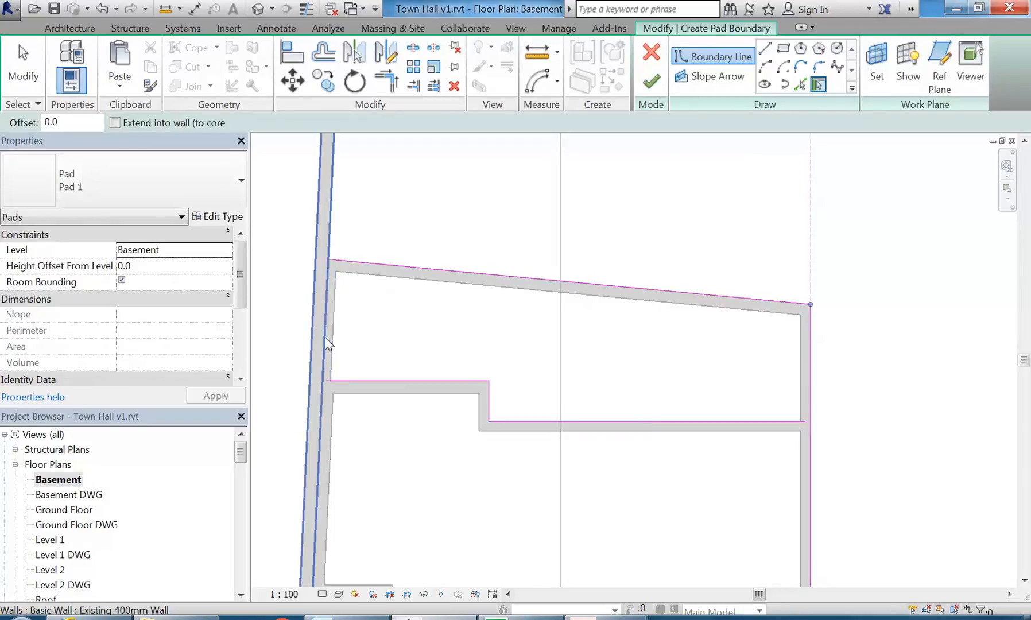
left_click(332, 323)
left_click(332, 321)
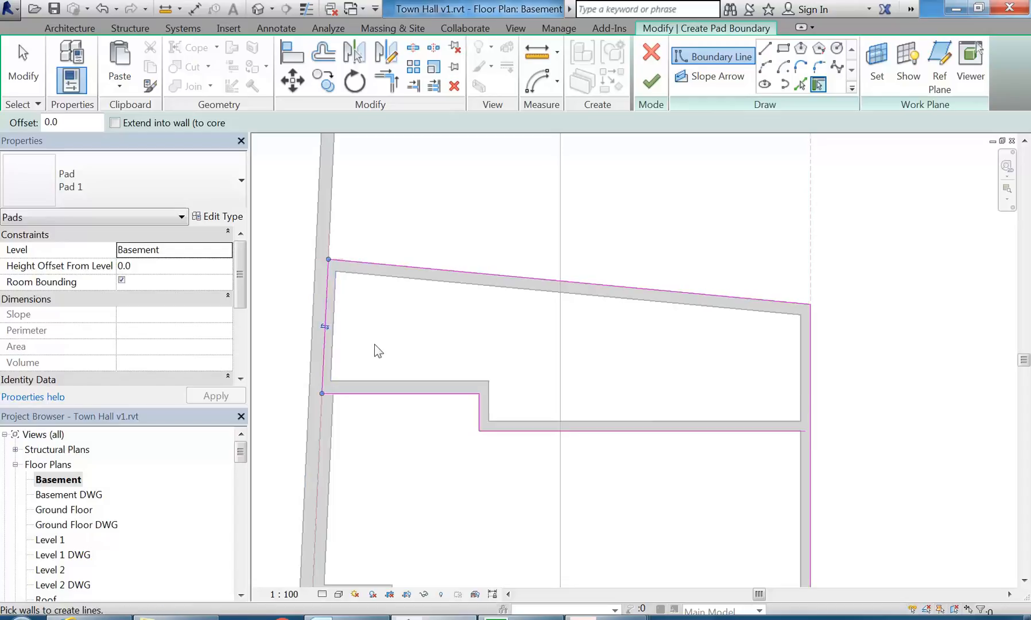
left_click(102, 9)
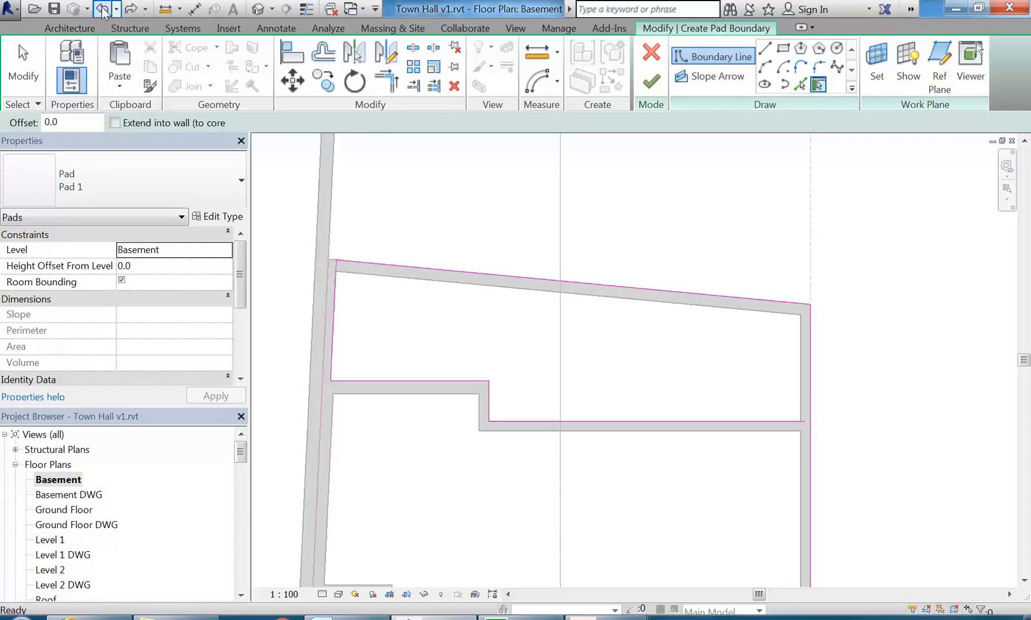
Pick the existing west wall as a pad boundary and trim its line to corners with the stepped and angled north lines
left_click(325, 328)
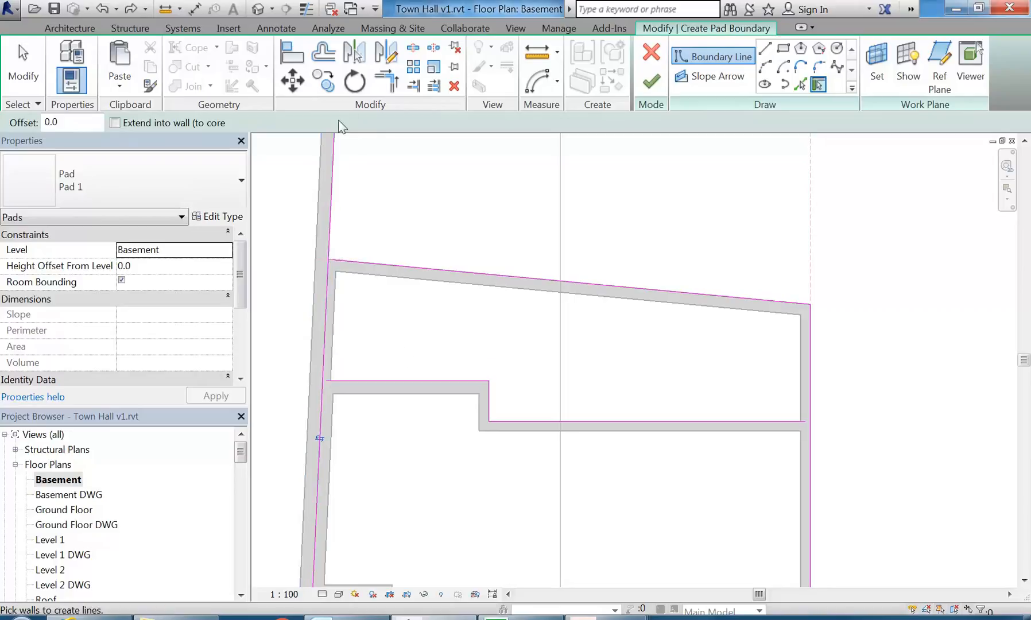
left_click(400, 86)
left_click(328, 362)
left_click(346, 382)
left_click(325, 336)
left_click(359, 264)
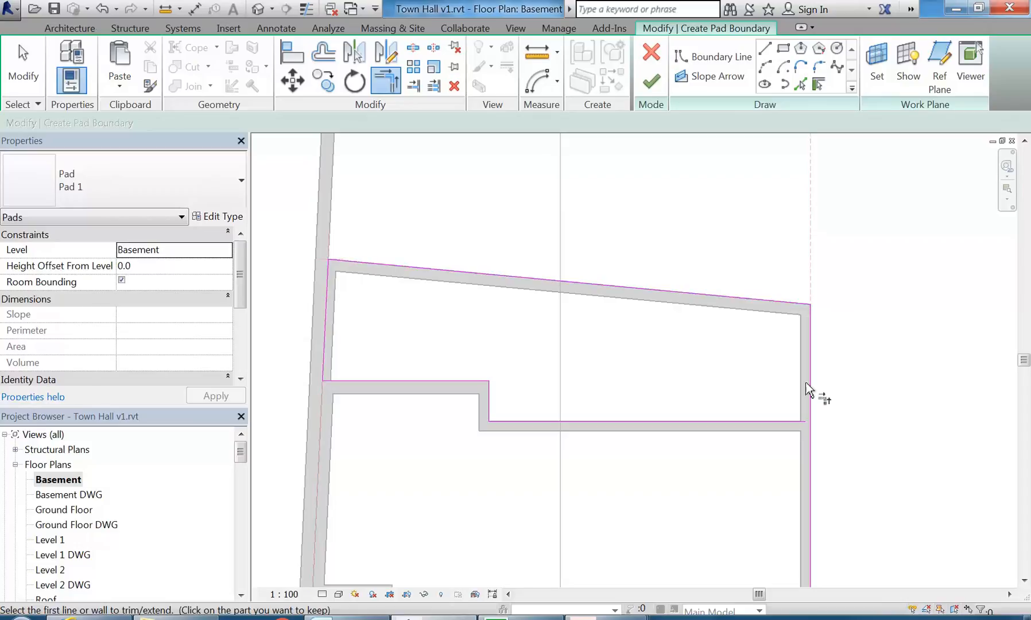
Trim the east boundary line to a corner with the stepped line, closing the pad outline
left_click(812, 405)
left_click(781, 423)
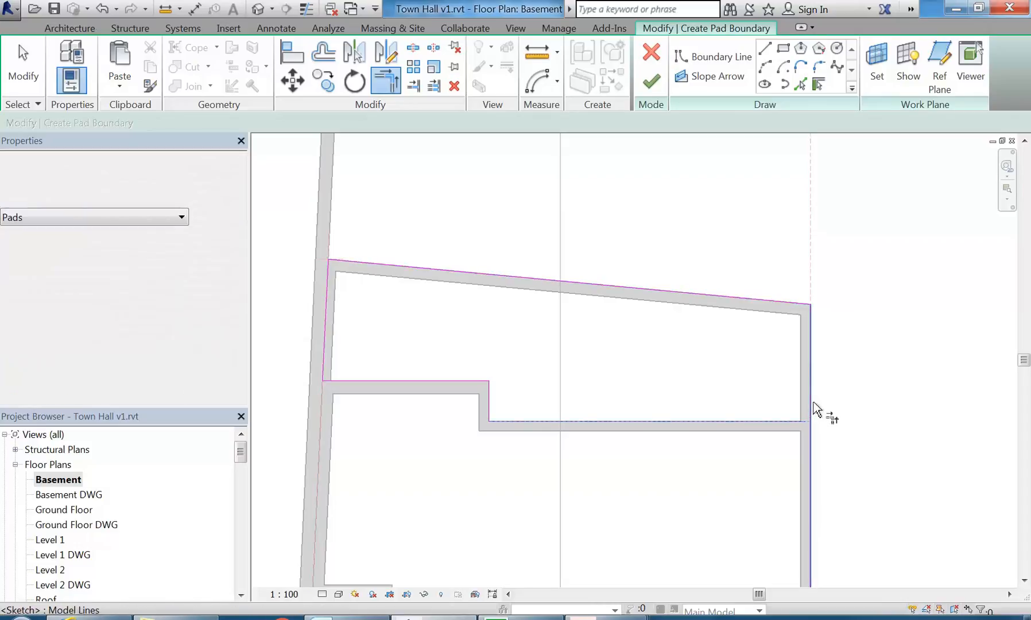
right_click(520, 326)
left_click(551, 338)
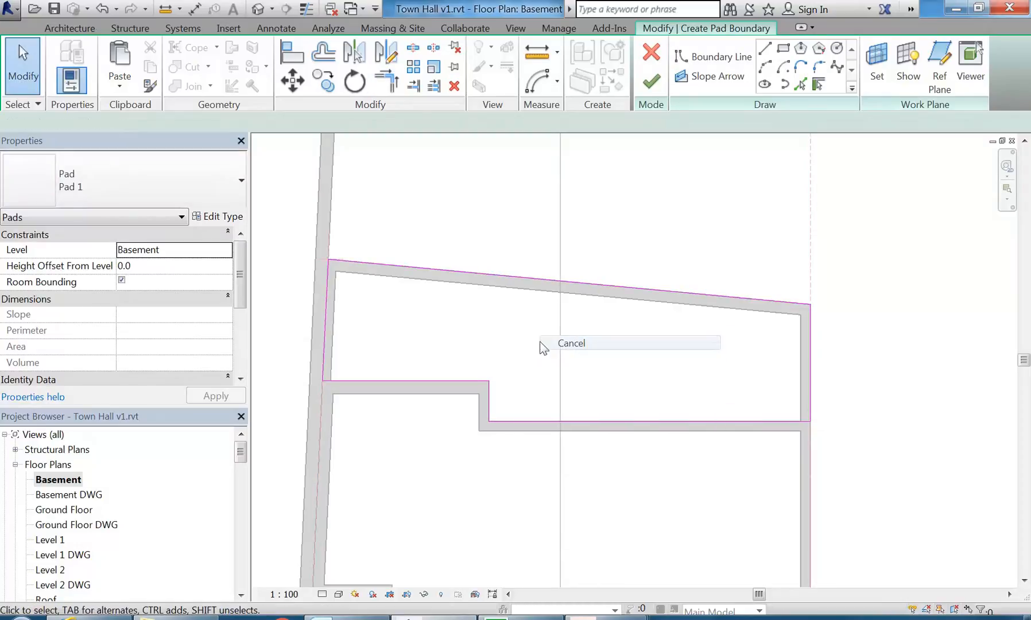
scroll(383, 301, "down", 2)
scroll(416, 332, "up", 2)
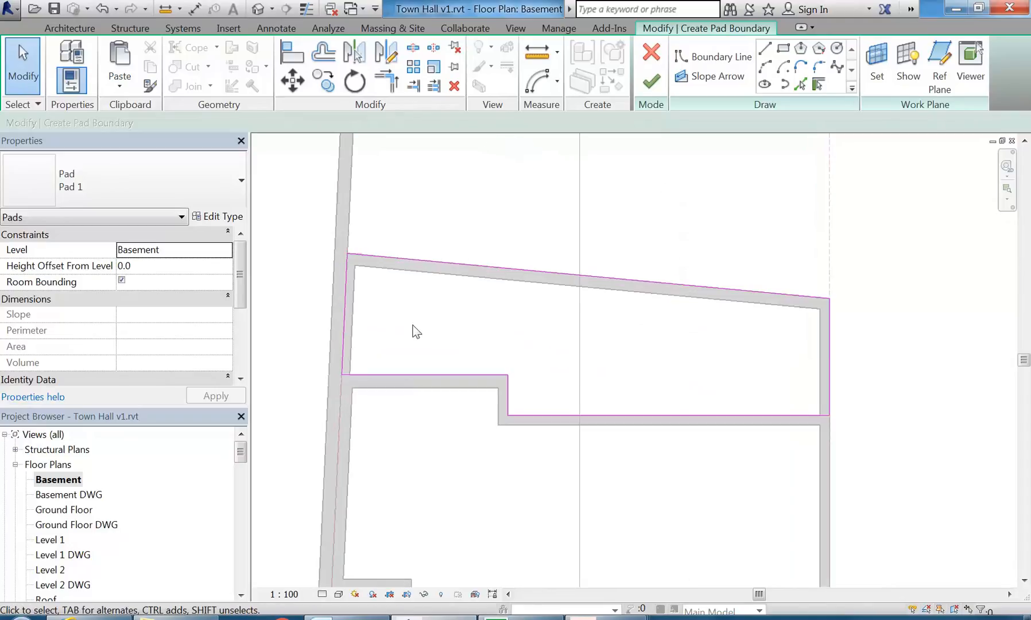
Set the pad's level to Ground Floor with a height offset of -1420 and finish the sketch
left_click(228, 250)
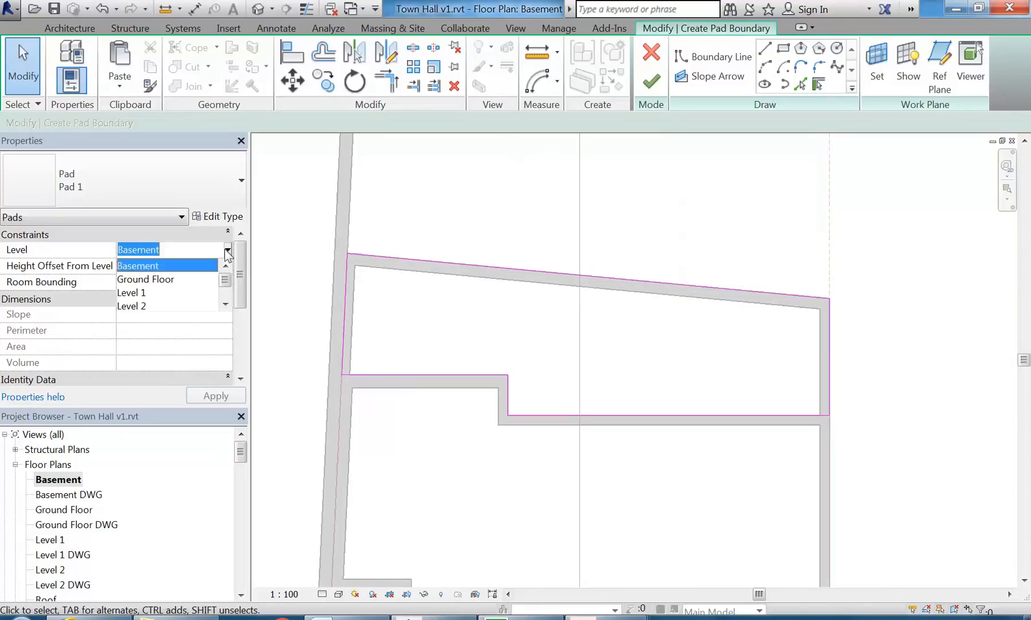
left_click(170, 281)
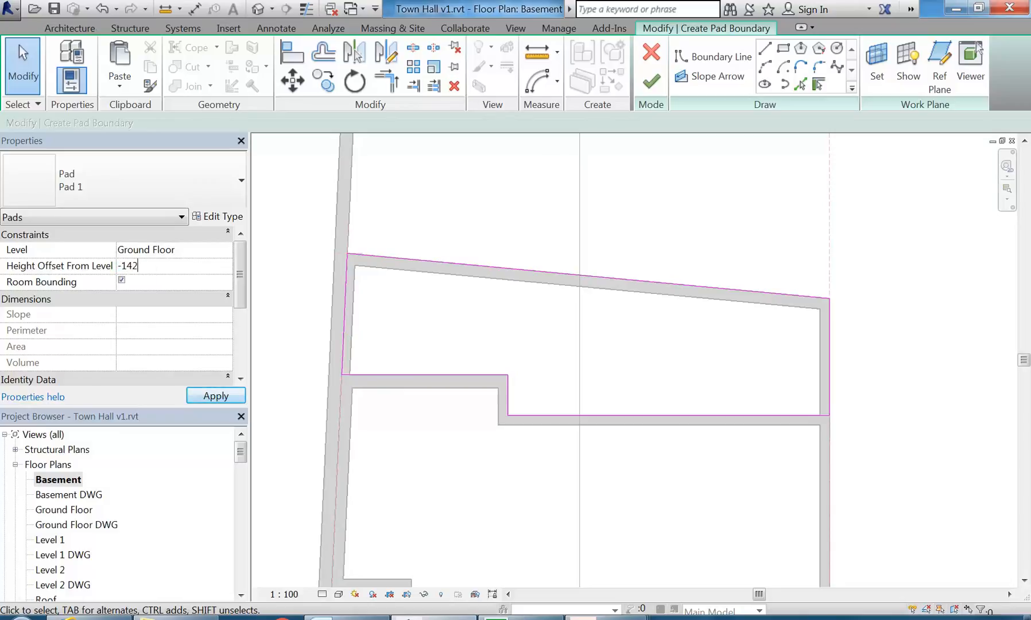
left_click(651, 82)
Open Section 2 and examine how the new pad cuts the topography between the outer north wall and the stepped basement wall
scroll(499, 281, "down", 5)
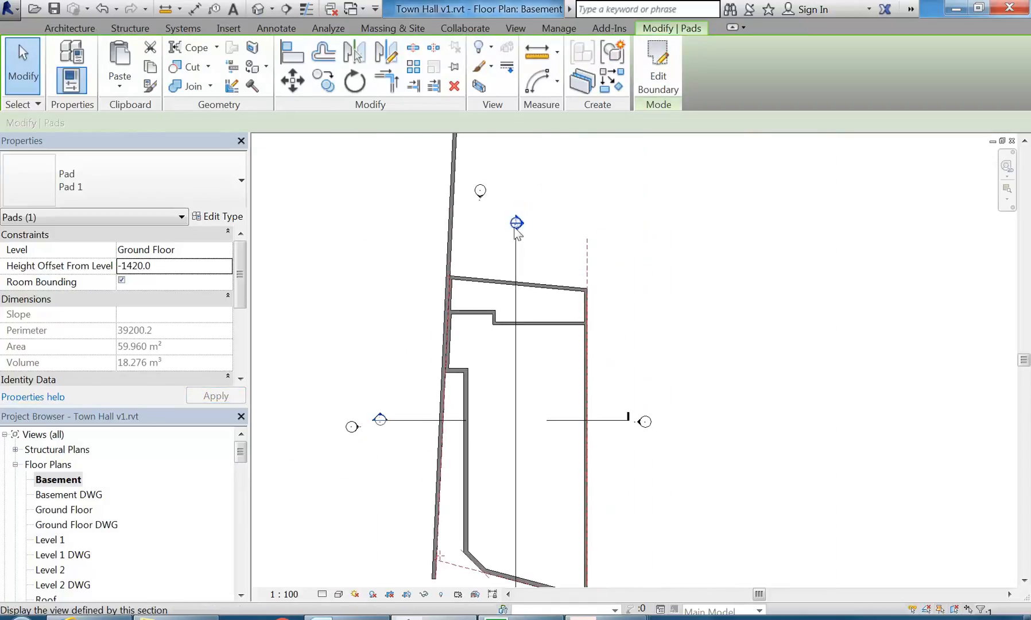
double_click(517, 224)
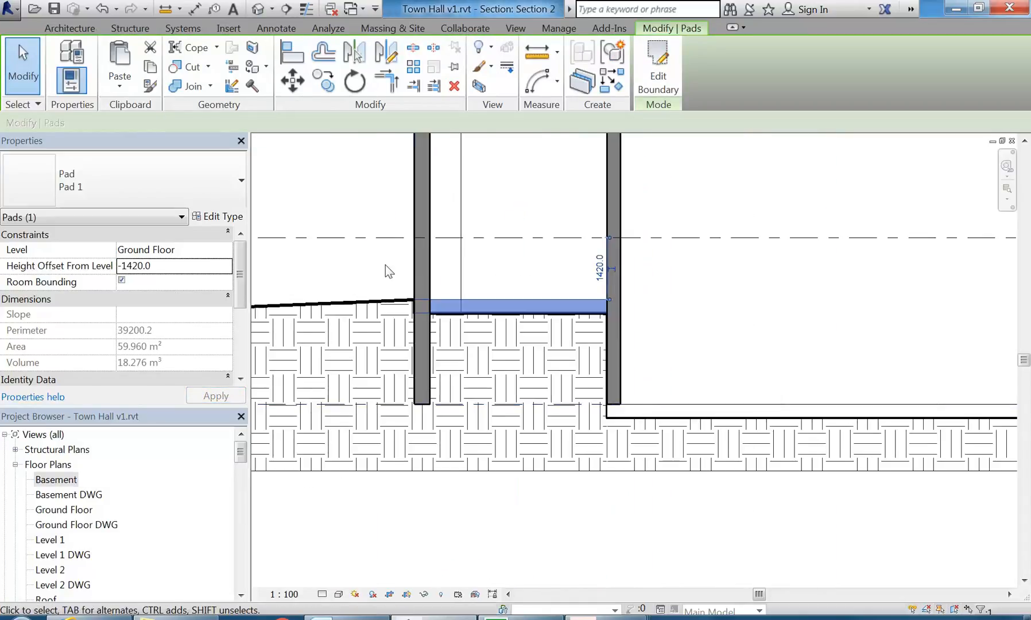
scroll(392, 274, "up", 4)
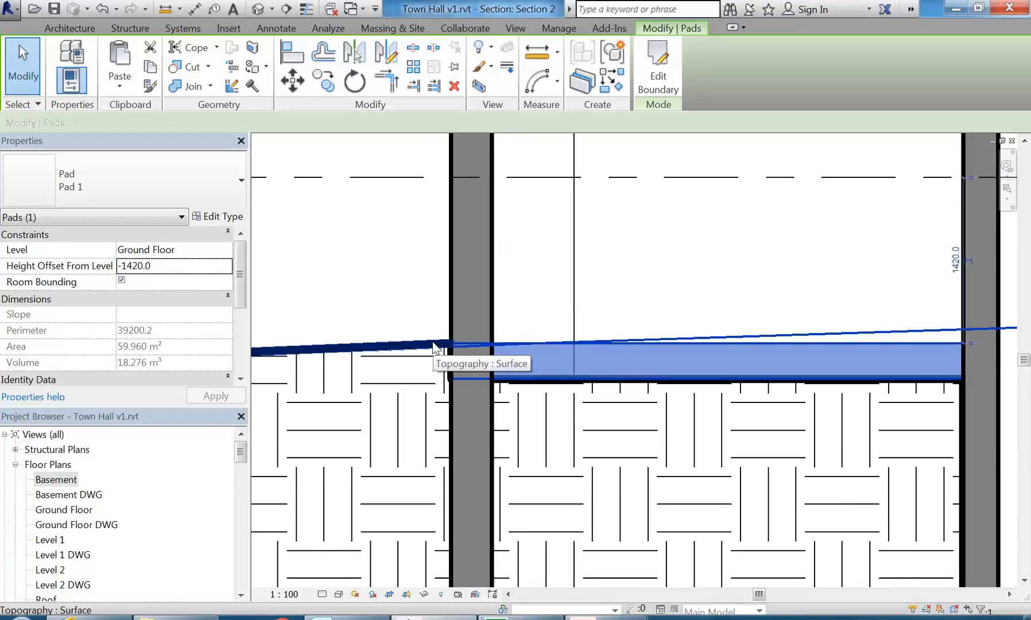
left_click(343, 251)
scroll(466, 280, "down", 5)
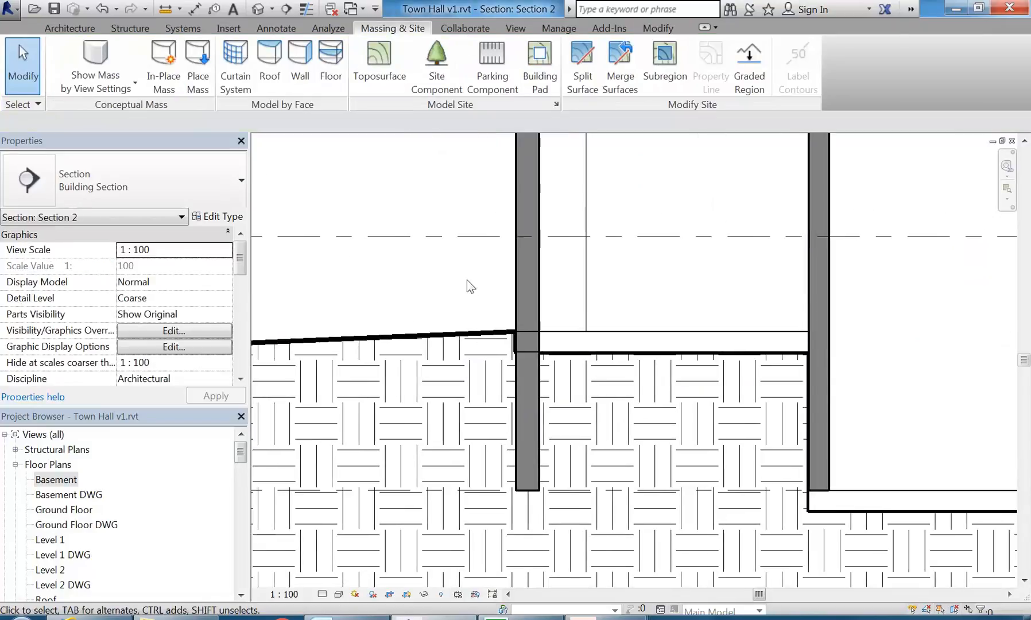
left_click(443, 305)
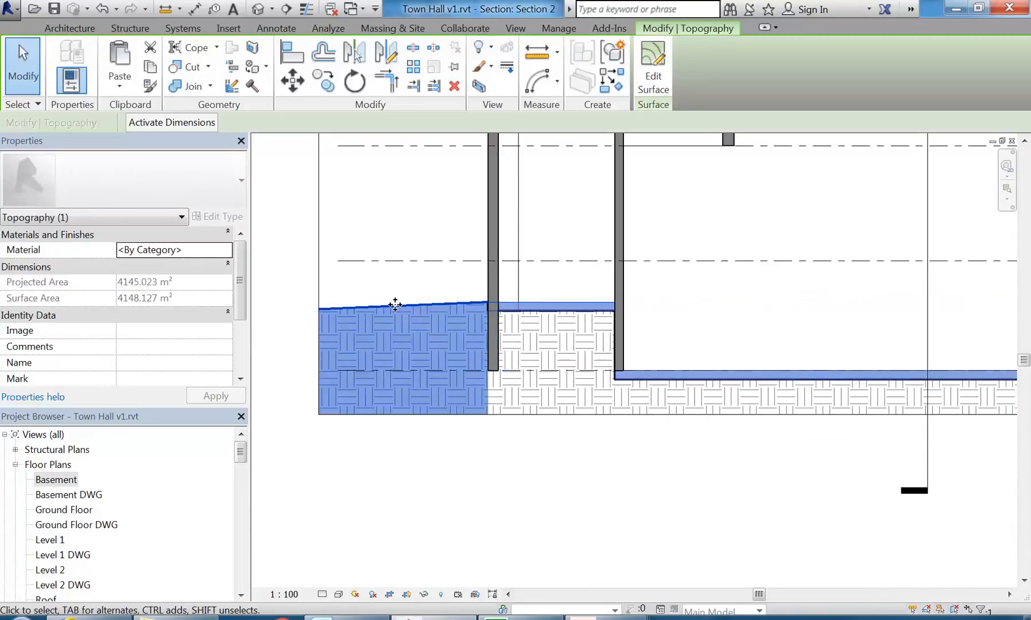
left_click_drag(241, 451, 238, 460)
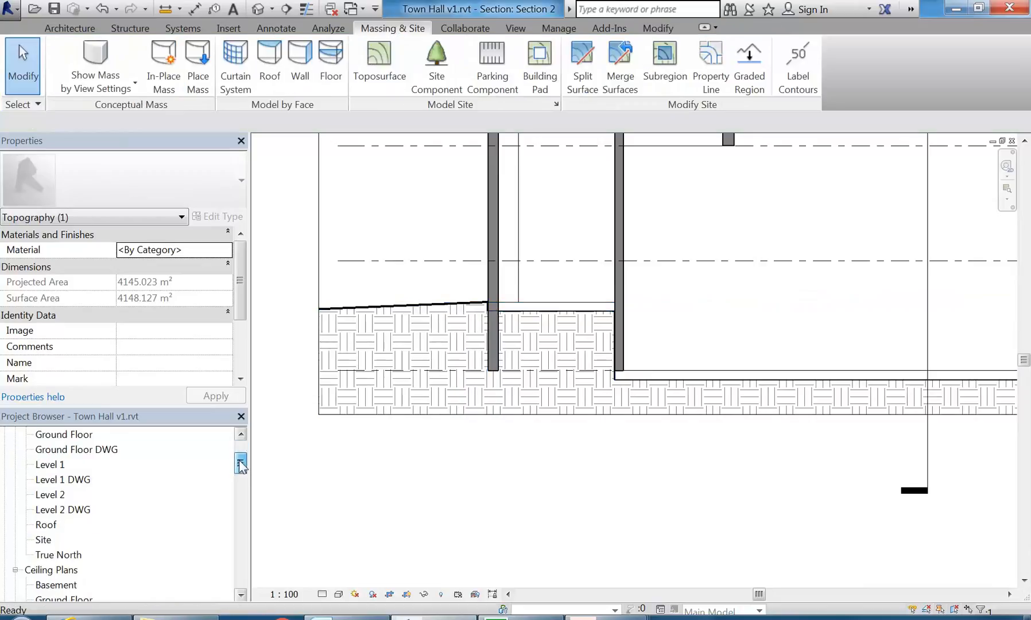
Open the Site floor plan and start editing the topography surface around the north wall
double_click(43, 541)
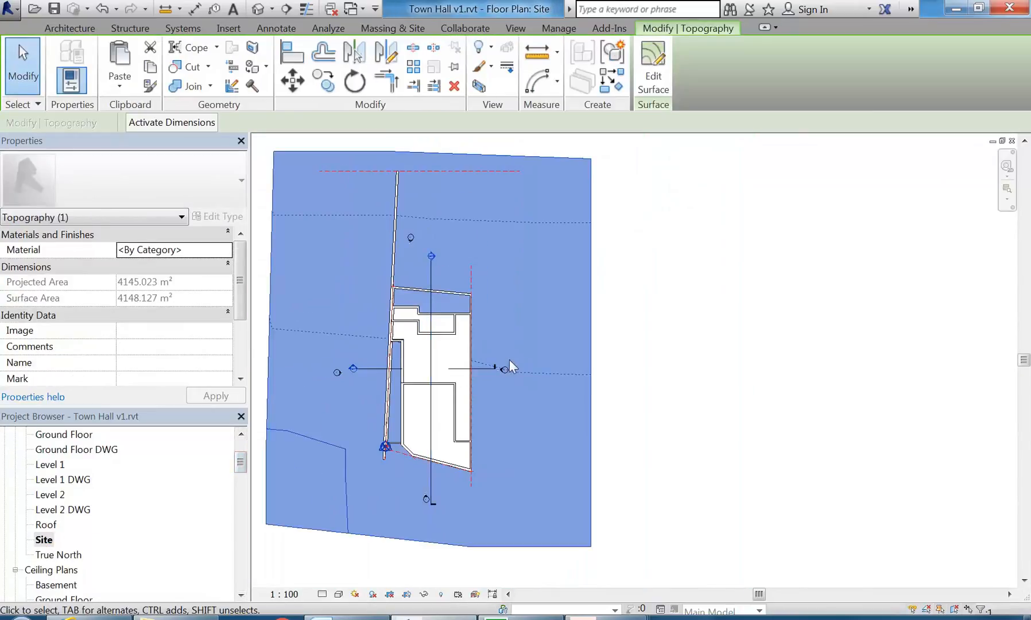
left_click(656, 75)
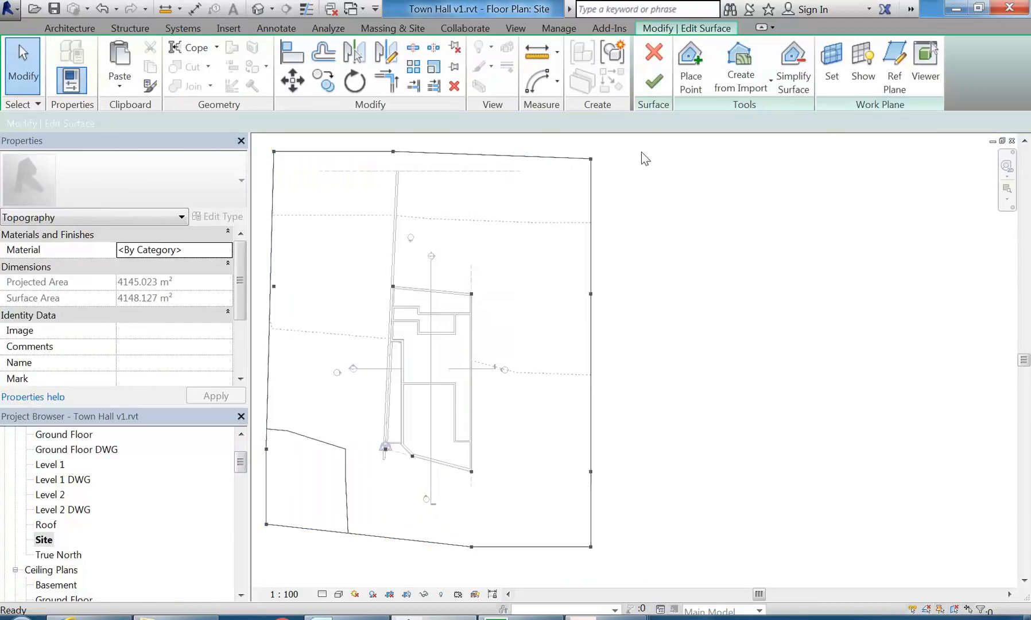
scroll(398, 278, "up", 5)
scroll(429, 275, "up", 2)
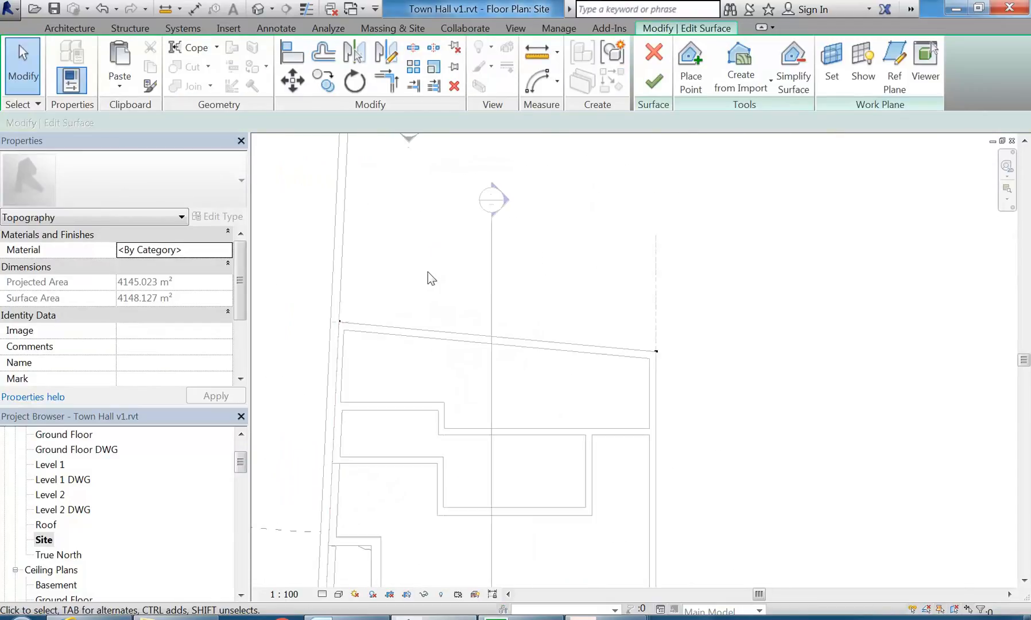
Switch to AutoCAD and examine the ground line and service door level in TH_Prop South East Elev.dwg
left_click(88, 618)
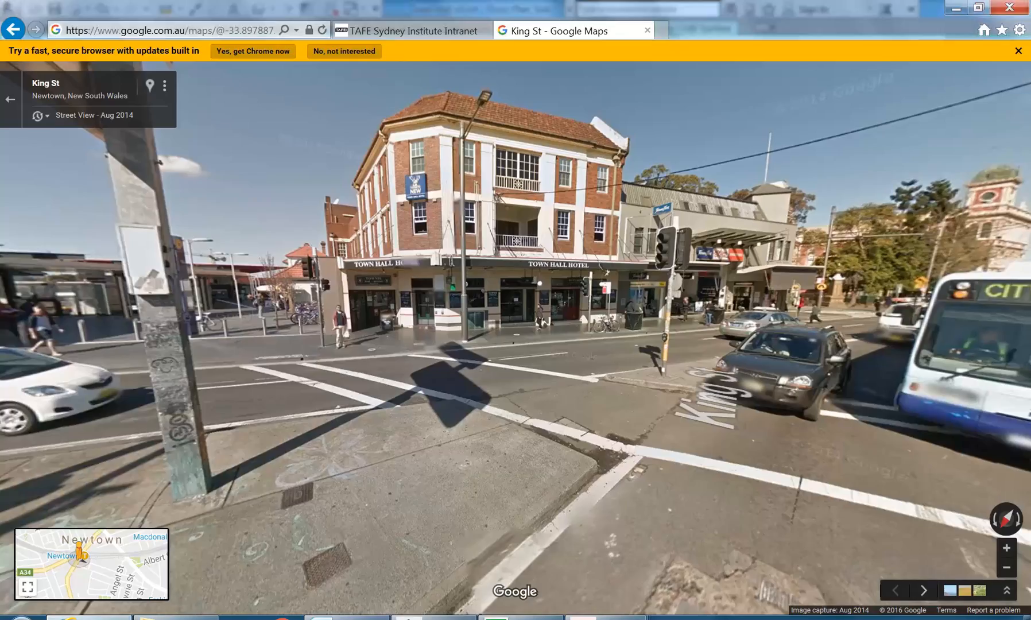
left_click(89, 618)
left_click(606, 618)
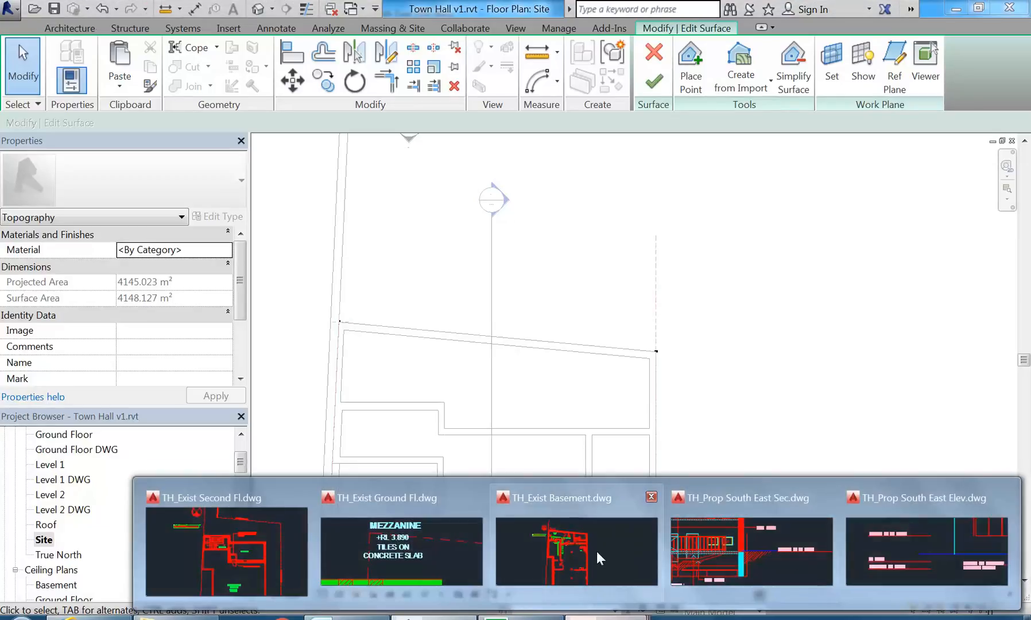
left_click(722, 555)
scroll(233, 405, "down", 4)
scroll(438, 387, "up", 6)
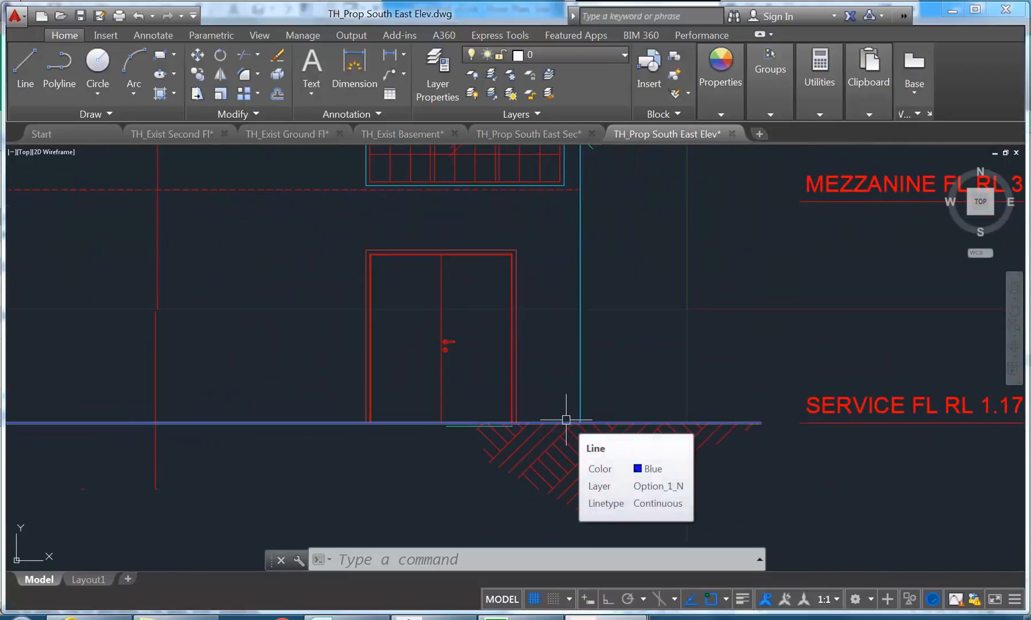
scroll(368, 413, "down", 4)
scroll(373, 421, "up", 3)
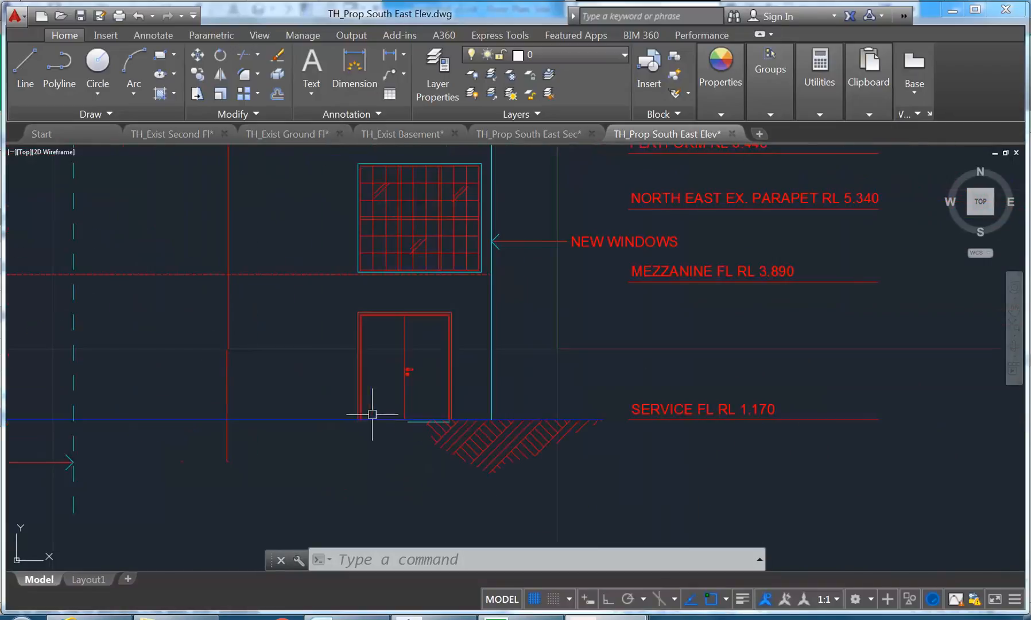
scroll(374, 419, "up", 5)
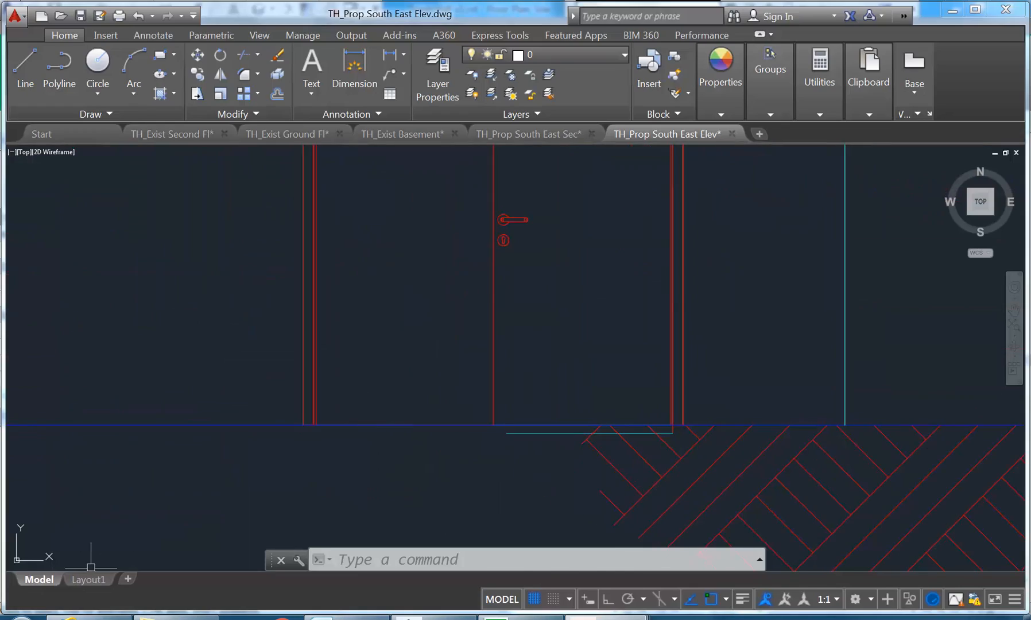
Switch to Google Maps in the browser and use Street View along Railway Ln to examine the ground at the building's rear door
left_click(73, 613)
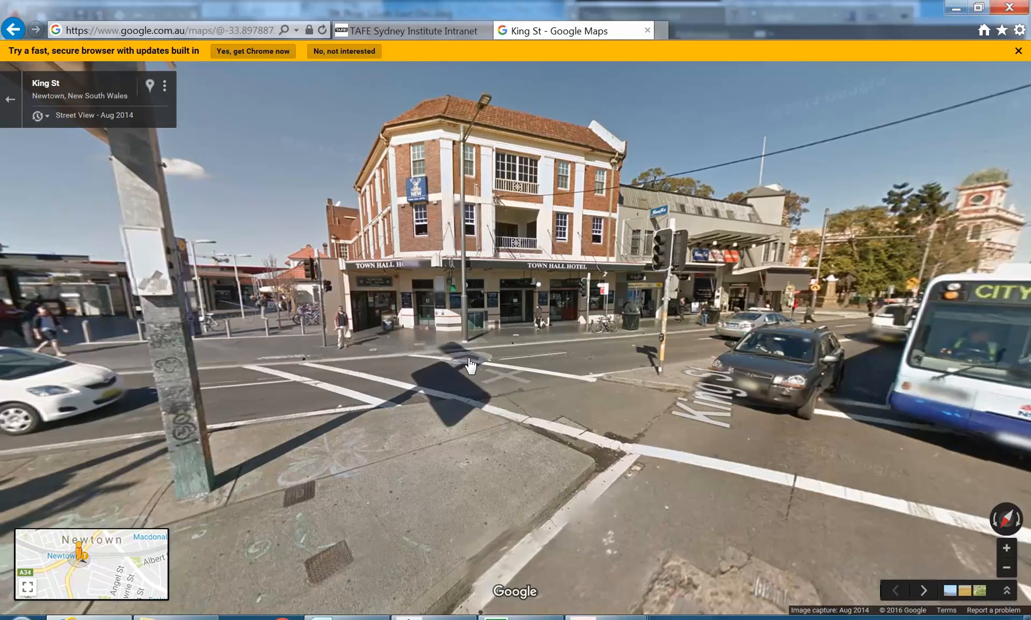
scroll(470, 364, "down", 3)
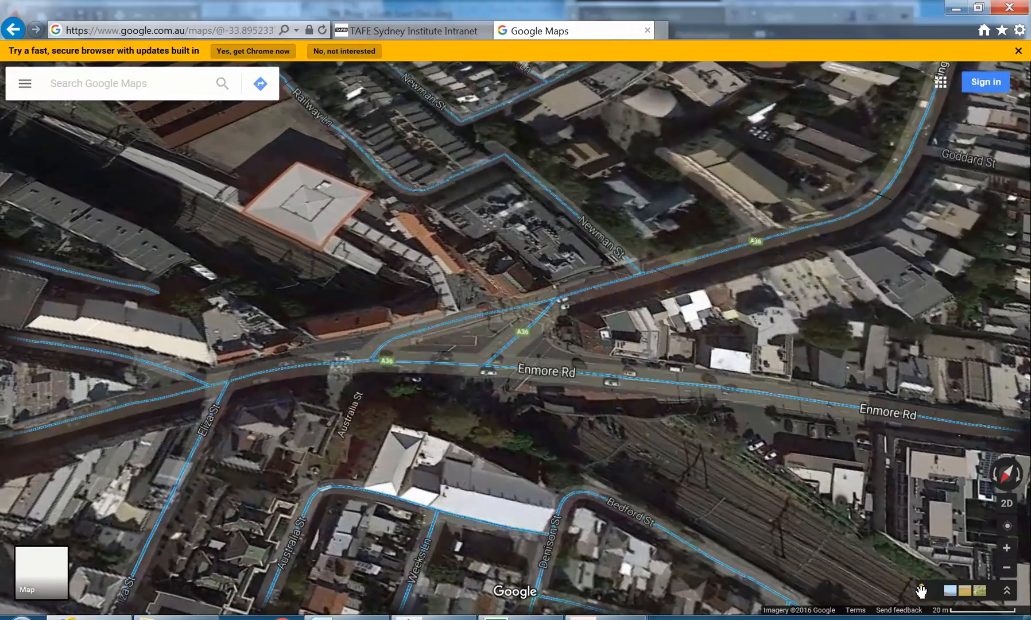
left_click_drag(925, 591, 410, 139)
left_click(474, 359)
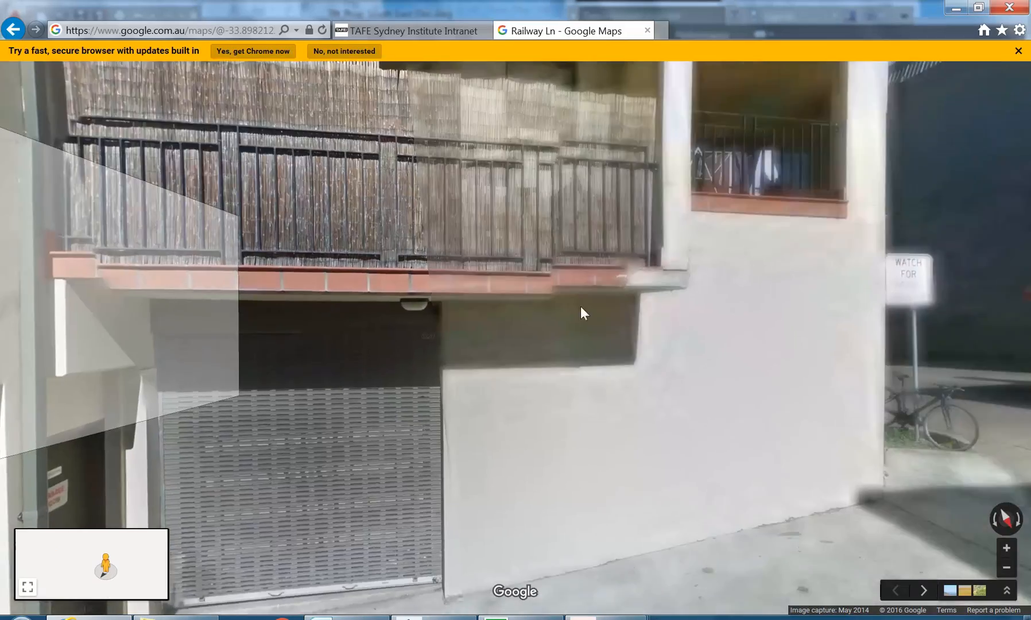
left_click_drag(581, 307, 95, 283)
left_click(807, 274)
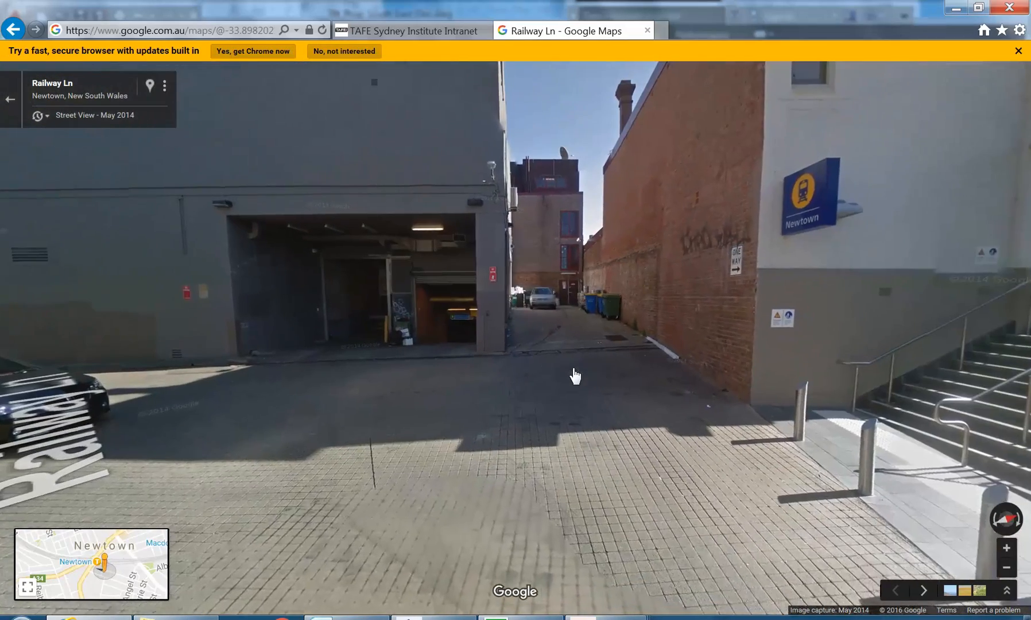
left_click(575, 376)
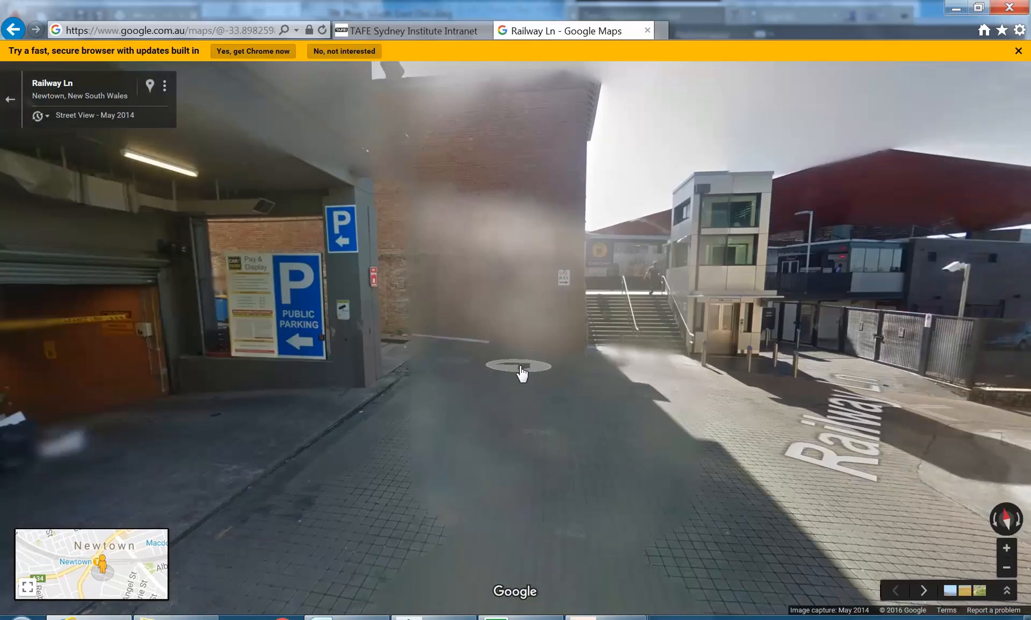
left_click(521, 372)
left_click_drag(402, 376, 540, 376)
left_click(328, 330)
left_click_drag(340, 397, 364, 336)
scroll(364, 460, "up", 2)
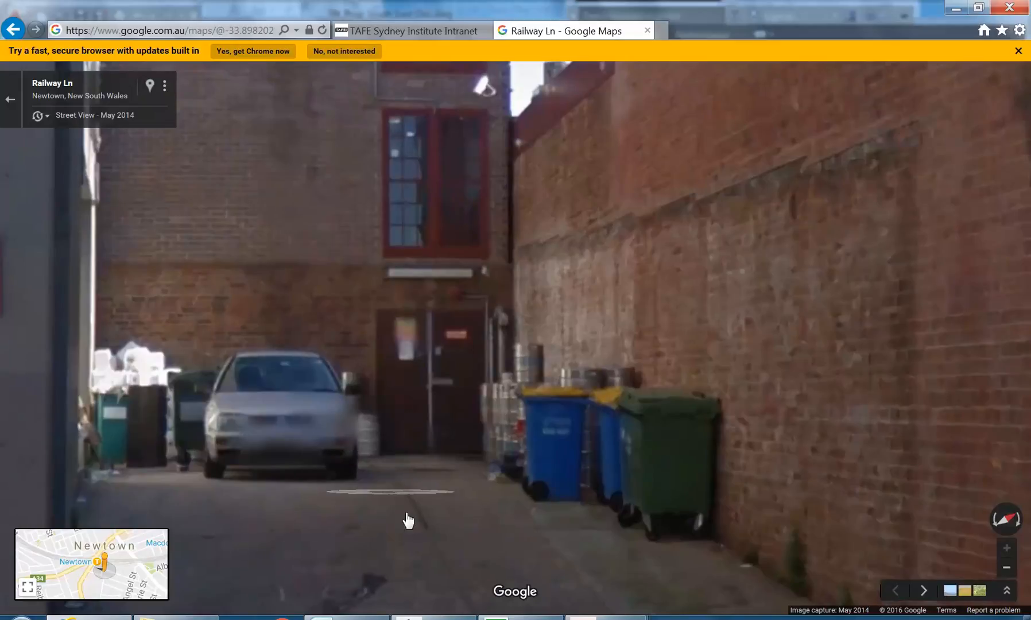
Return to Revit and check the elevation of the surface point at the north wall's west end
left_click(406, 618)
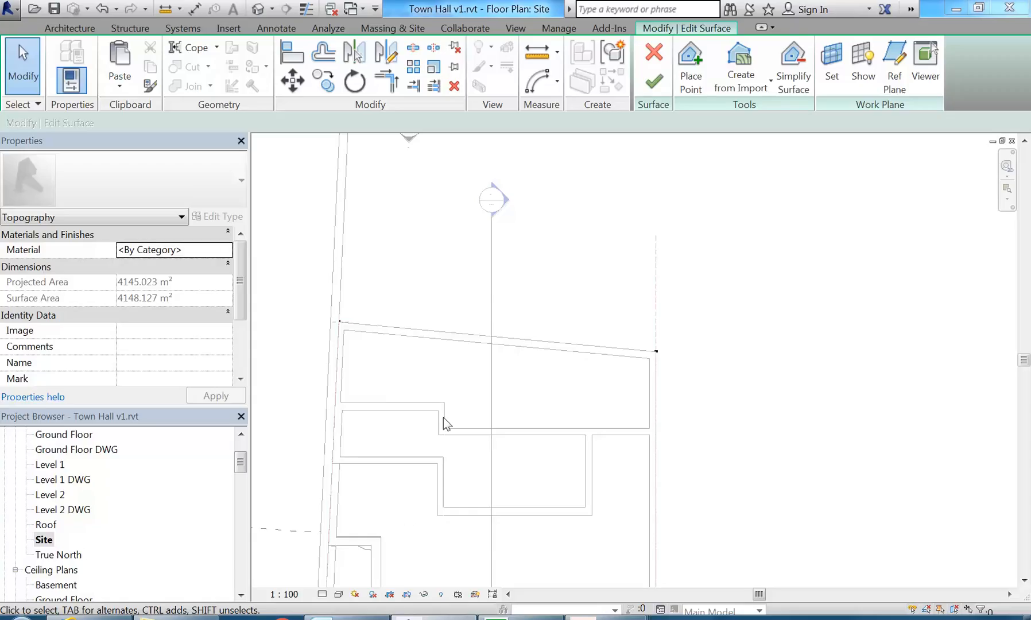
middle_click_drag(435, 333, 445, 332)
scroll(358, 300, "down", 3)
scroll(373, 339, "down", 1)
mouse_move(378, 355)
middle_mouse_down()
mouse_move(382, 313)
mouse_move(393, 376)
middle_mouse_up()
scroll(387, 351, "up", 2)
left_click(385, 347)
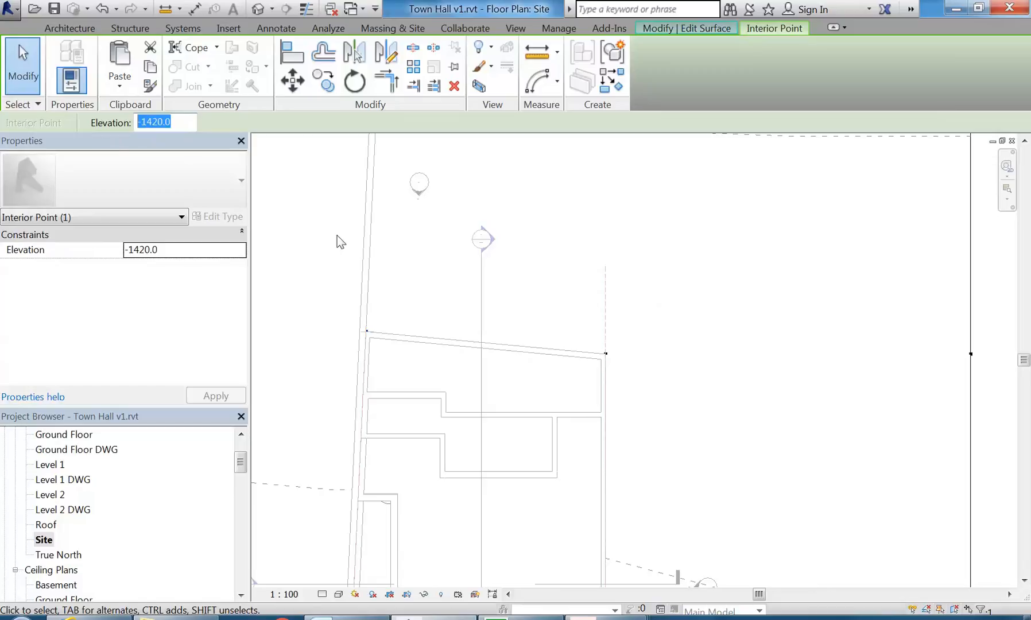
middle_click_drag(464, 294, 510, 289)
scroll(511, 286, "down", 2)
left_click(459, 256)
Place a surface point at absolute elevation 5000 in the site's north-west area and view the resulting mound in 3D
scroll(478, 322, "down", 2)
middle_click_drag(404, 292, 430, 325)
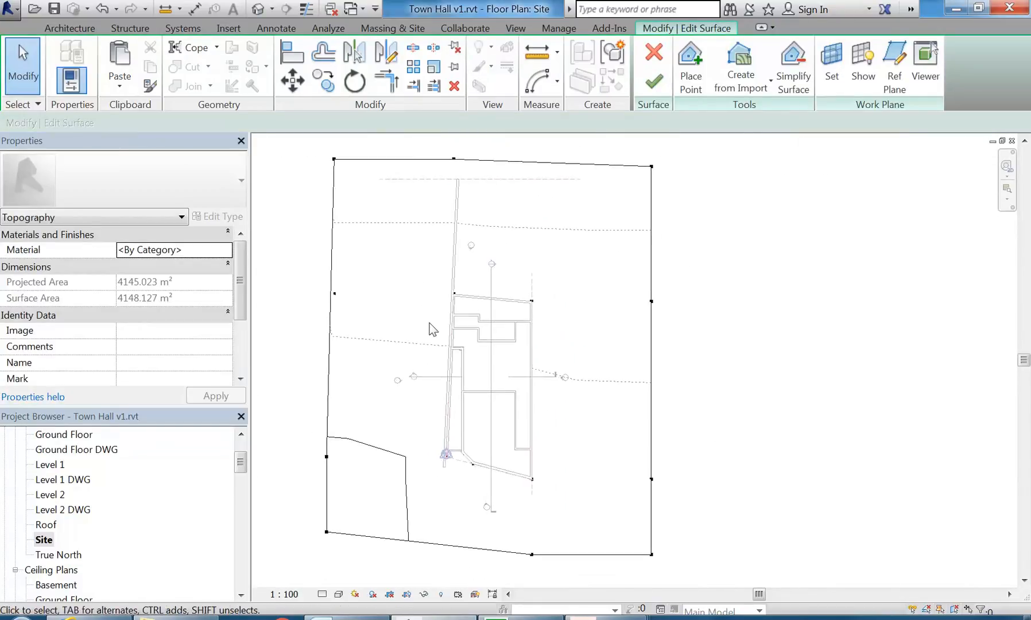
left_click(691, 66)
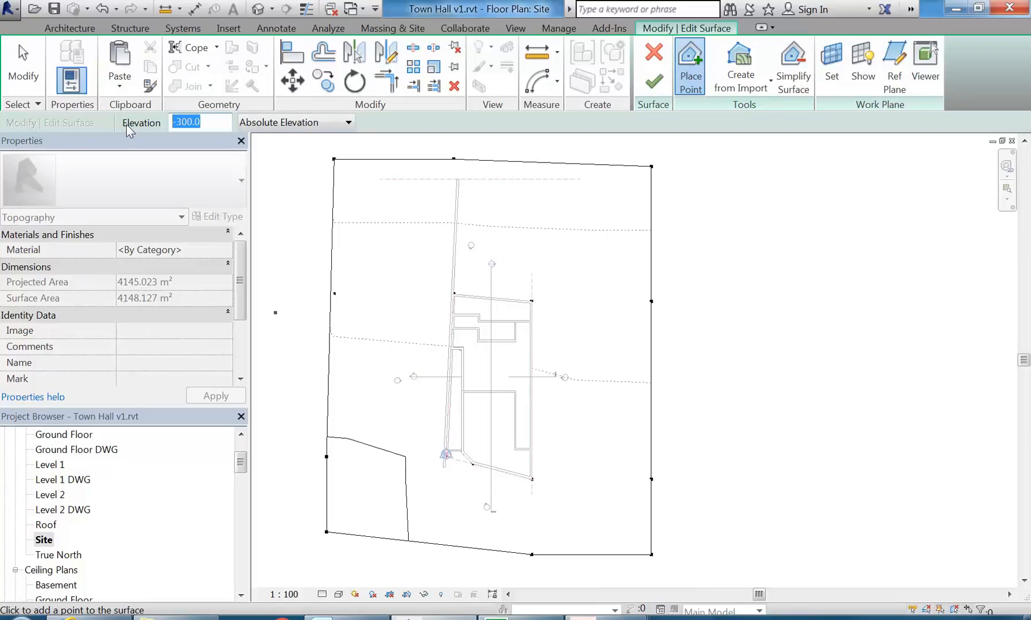
type("5000")
left_click(405, 240)
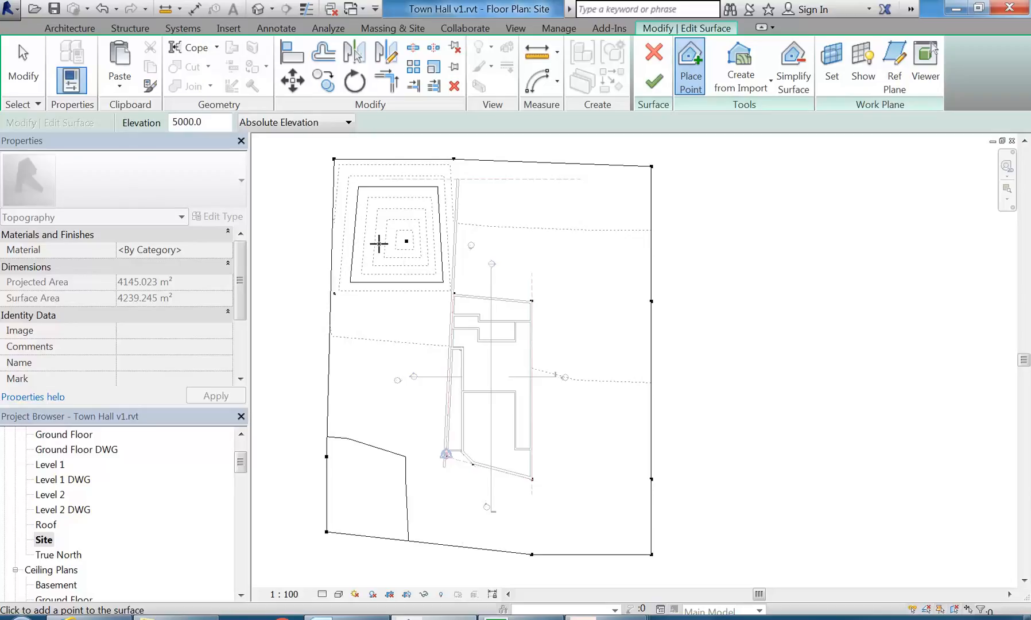
left_click(260, 8)
scroll(385, 356, "down", 1)
middle_click_drag(402, 367, 518, 375)
middle_click_drag(412, 427, 529, 396, "shift")
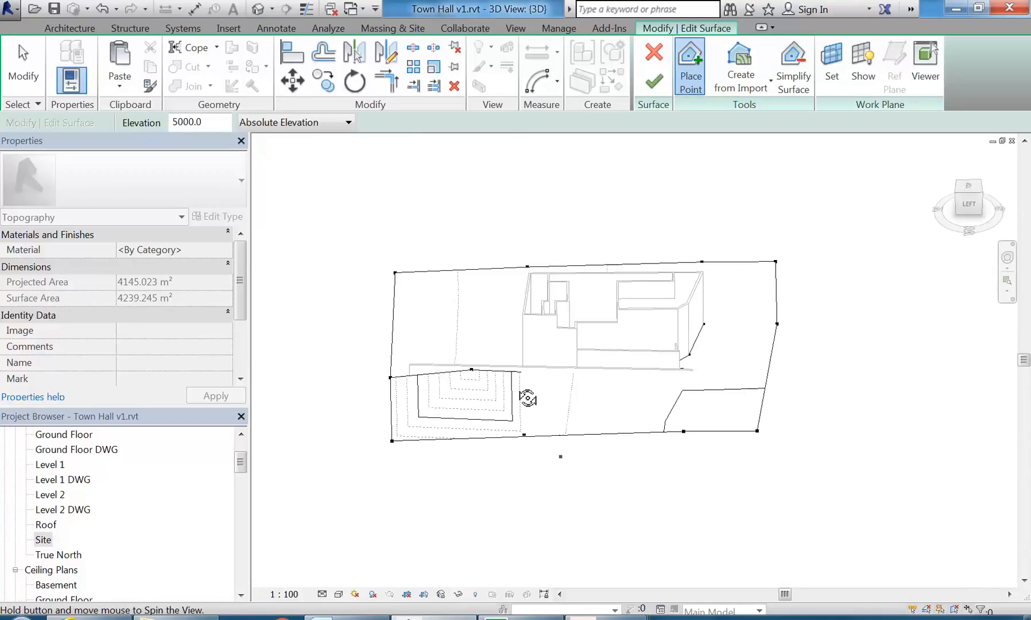
Delete the trial 5000 elevation point from the topography surface
key("Escape")
left_click(483, 384)
key("Delete")
Finish the topography surface edit
middle_click_drag(624, 386, 555, 387, "shift")
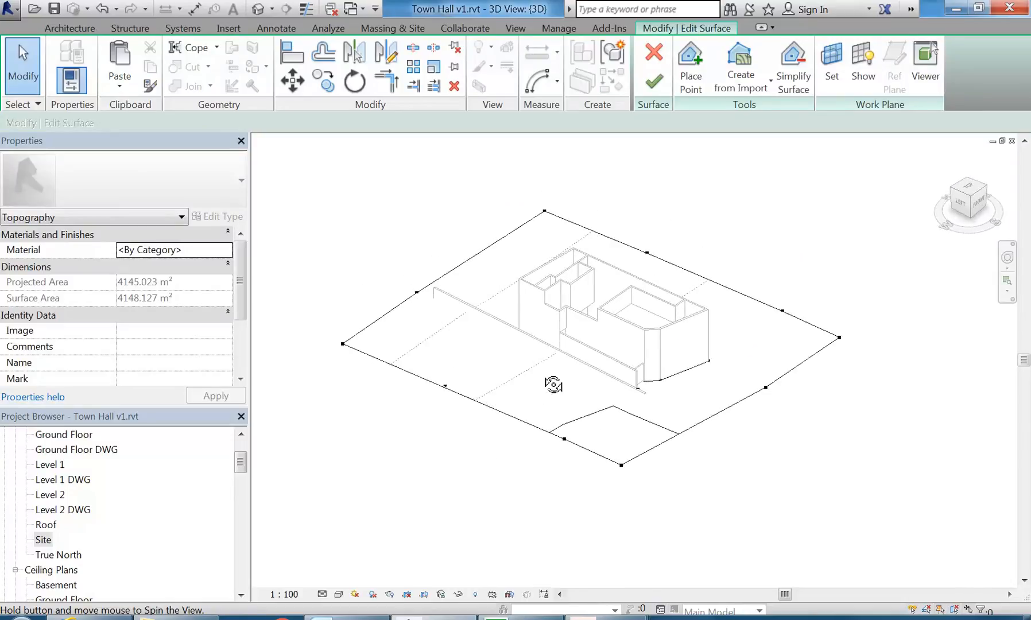
scroll(665, 420, "up", 2)
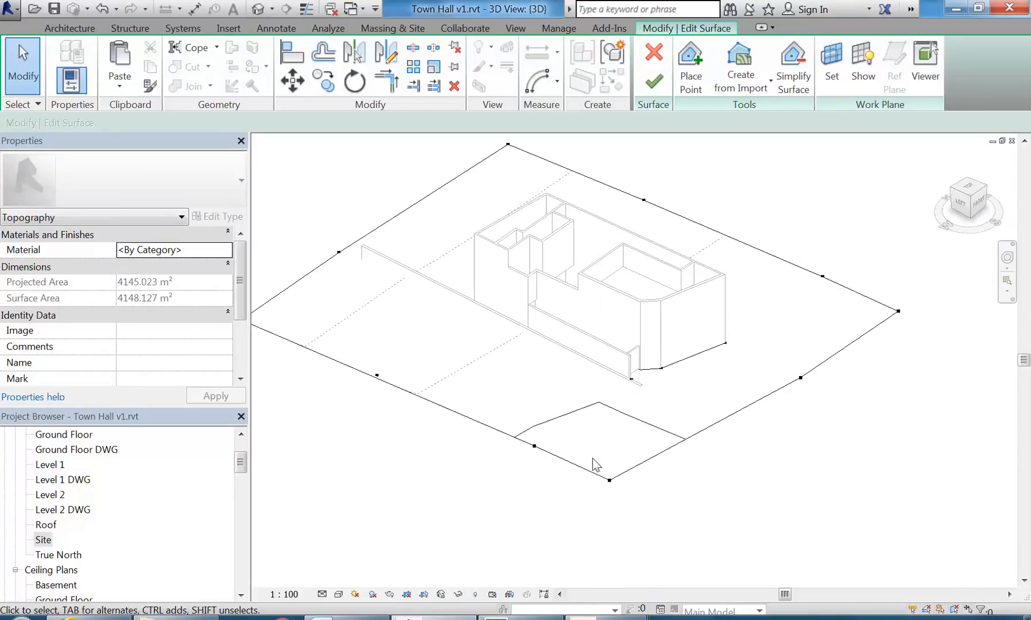
left_click(644, 85)
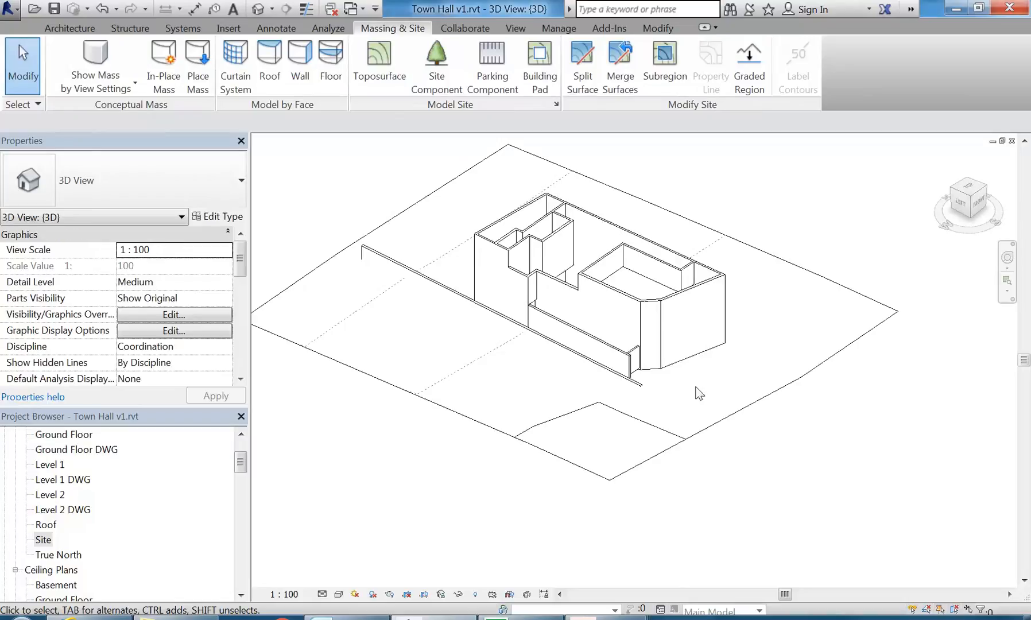
Open Section 1 and Section 2 to examine how the pads cut the ground around the building walls
left_click_drag(244, 462, 241, 498)
double_click(63, 525)
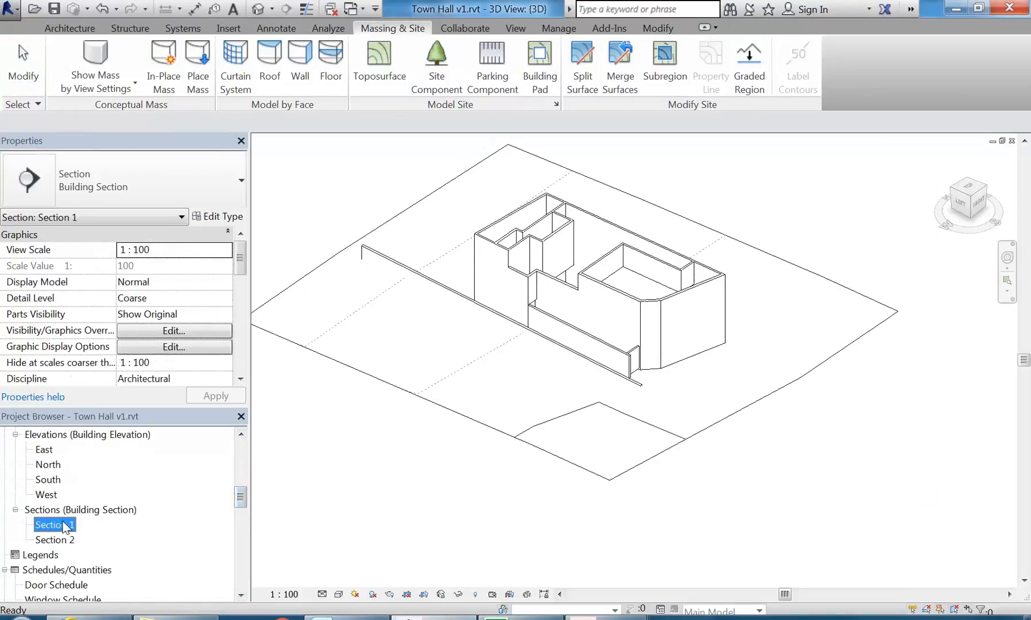
scroll(417, 395, "up", 1)
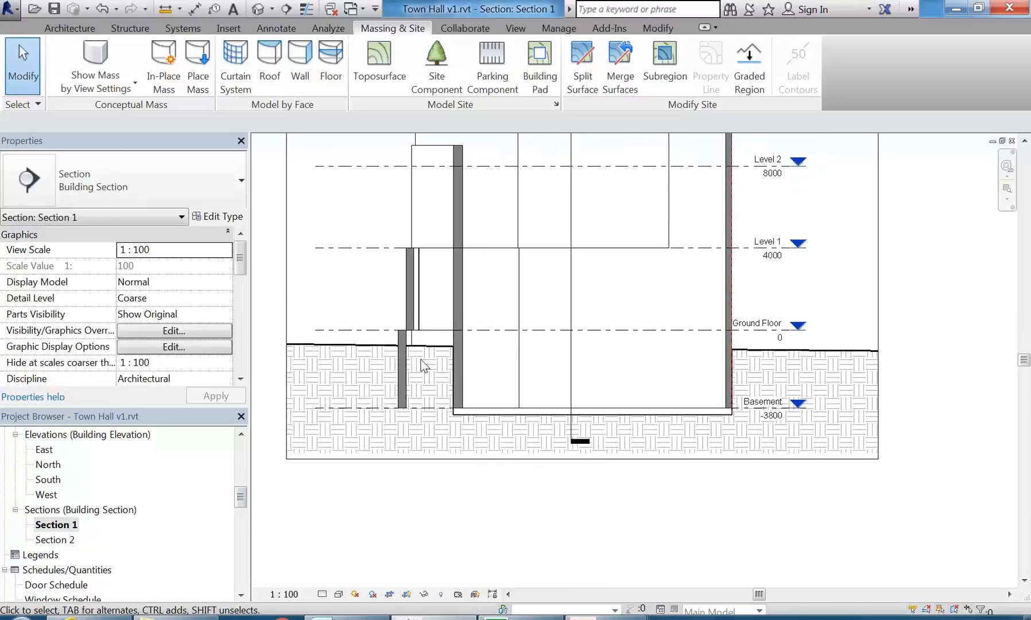
double_click(61, 541)
scroll(540, 374, "down", 4)
scroll(616, 331, "down", 1)
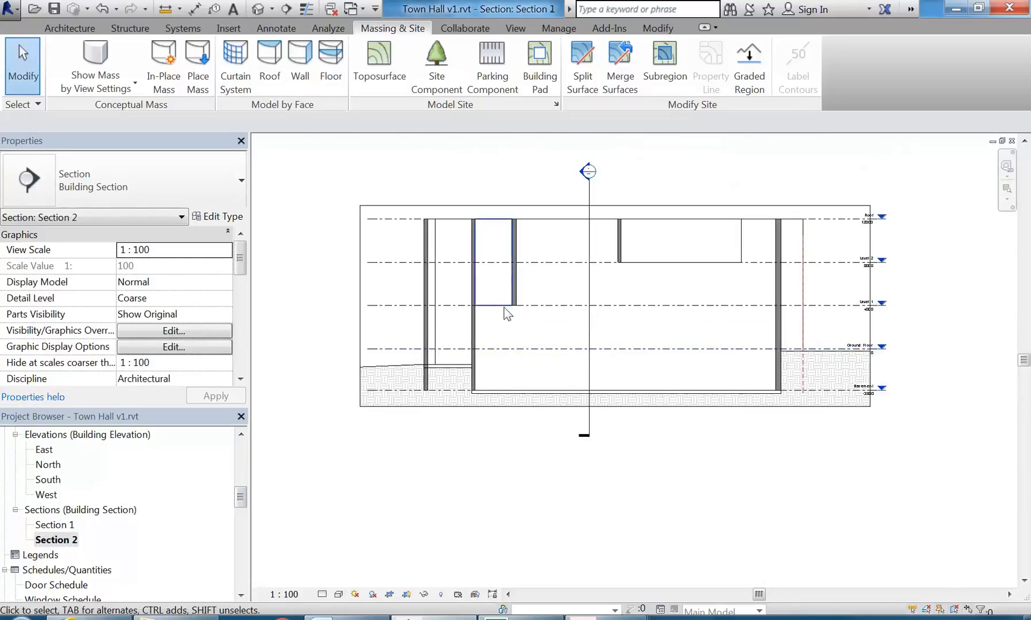
middle_click_drag(502, 311, 501, 329)
scroll(238, 499, "up", 2)
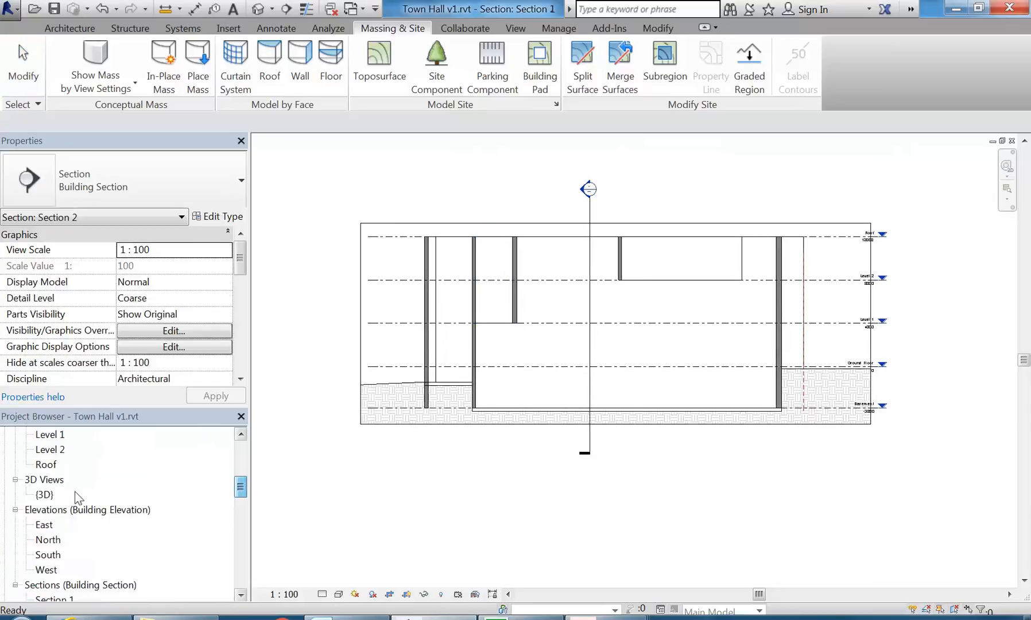
Duplicate the {3D} view and turn on the Section Box in the copy
double_click(45, 495)
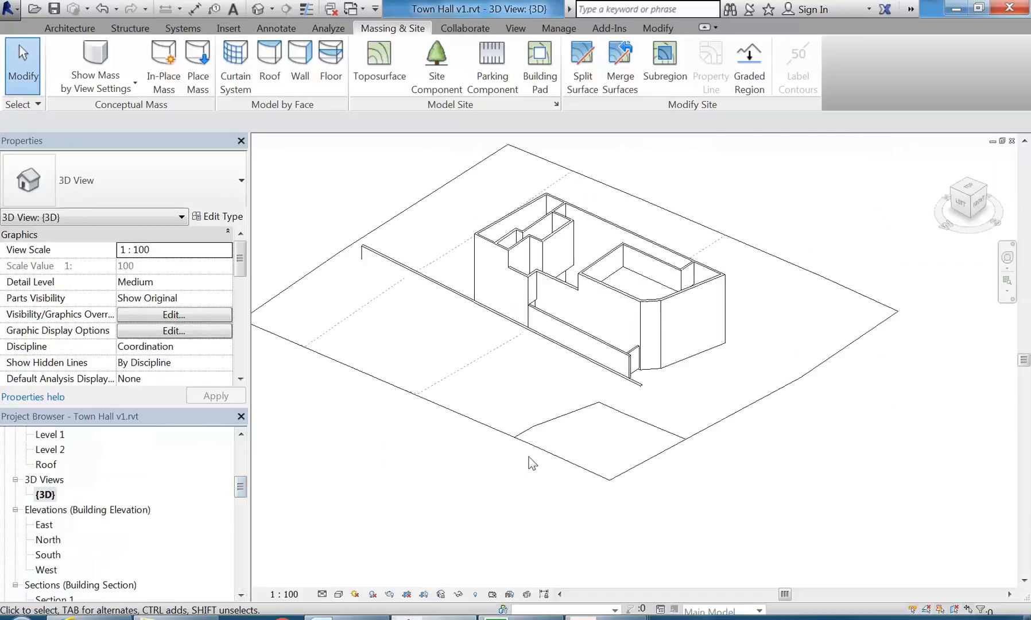
left_click(546, 455)
left_click(555, 498)
mouse_move(242, 259)
left_mouse_down()
mouse_move(241, 278)
mouse_move(241, 266)
left_mouse_up()
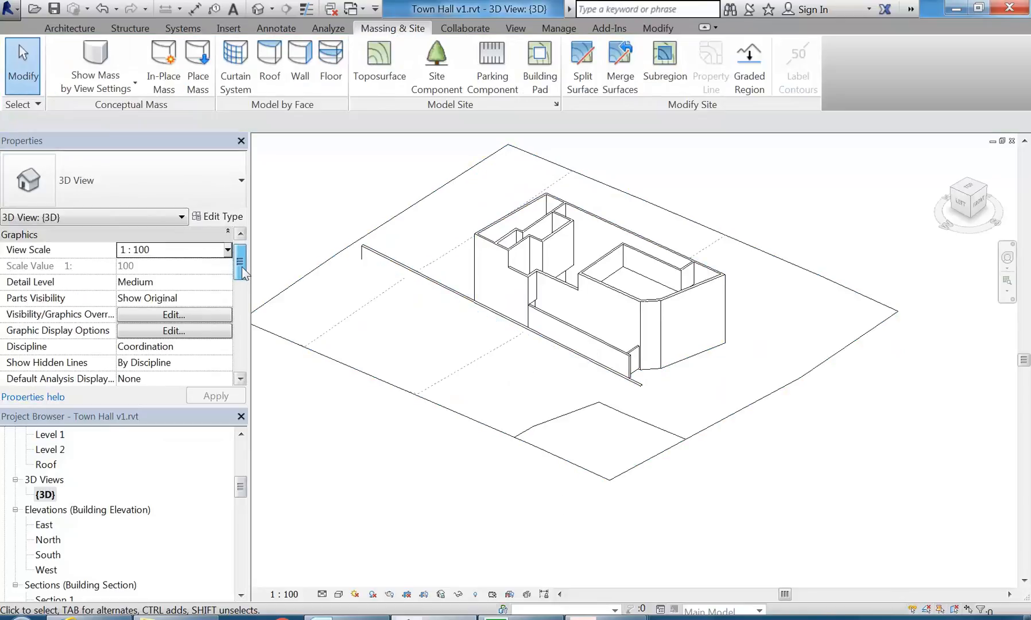
right_click(46, 495)
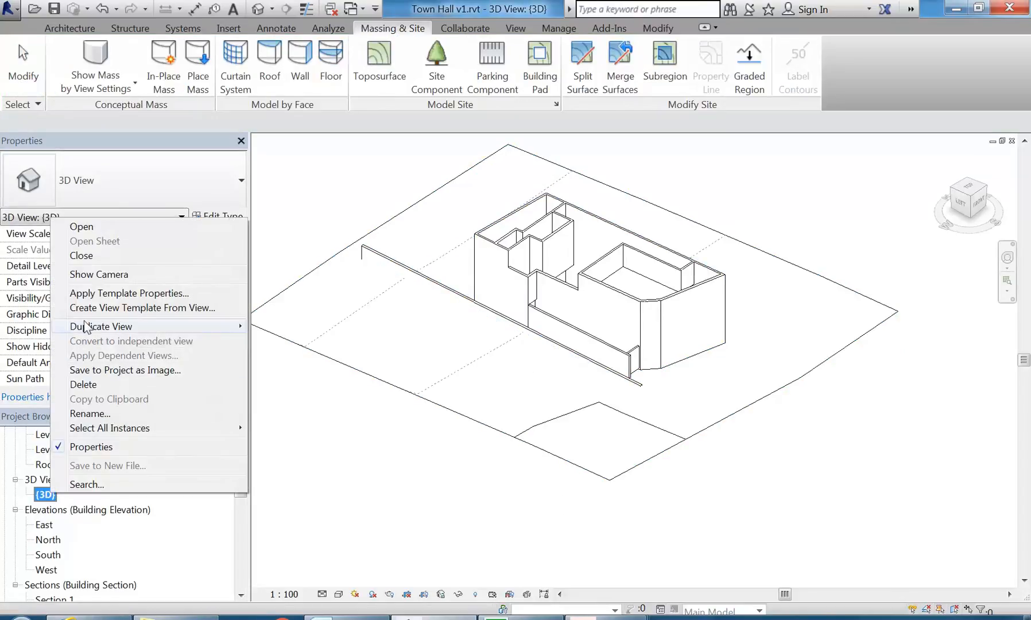
mouse_move(164, 326)
left_click(315, 334)
left_click_drag(240, 269, 237, 299)
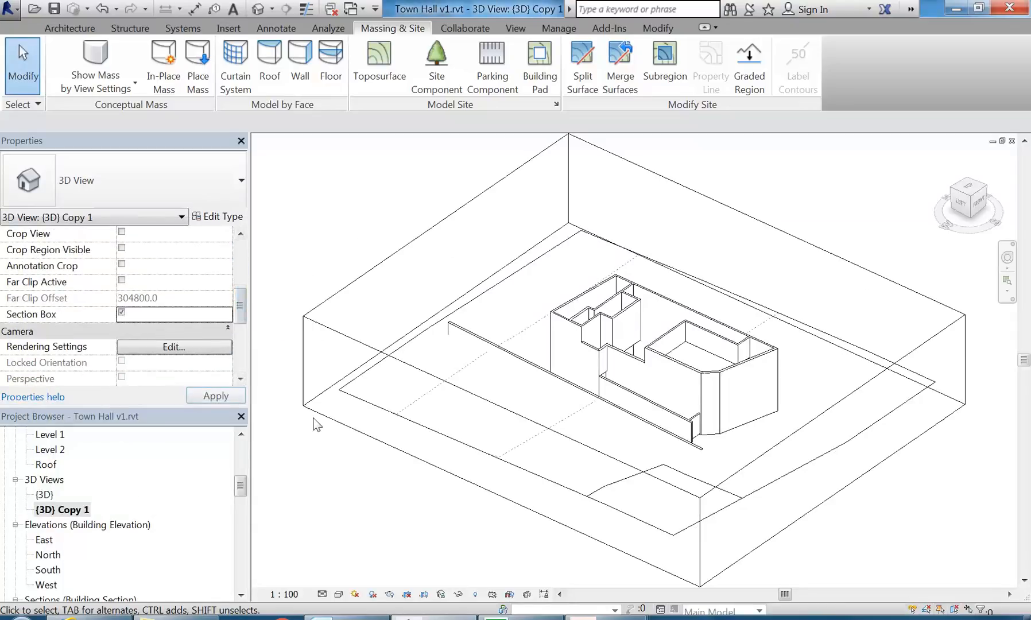
Pull the section box's west and south faces inward to cut through the topography beside the building
left_click(488, 451)
left_click_drag(500, 456, 566, 410)
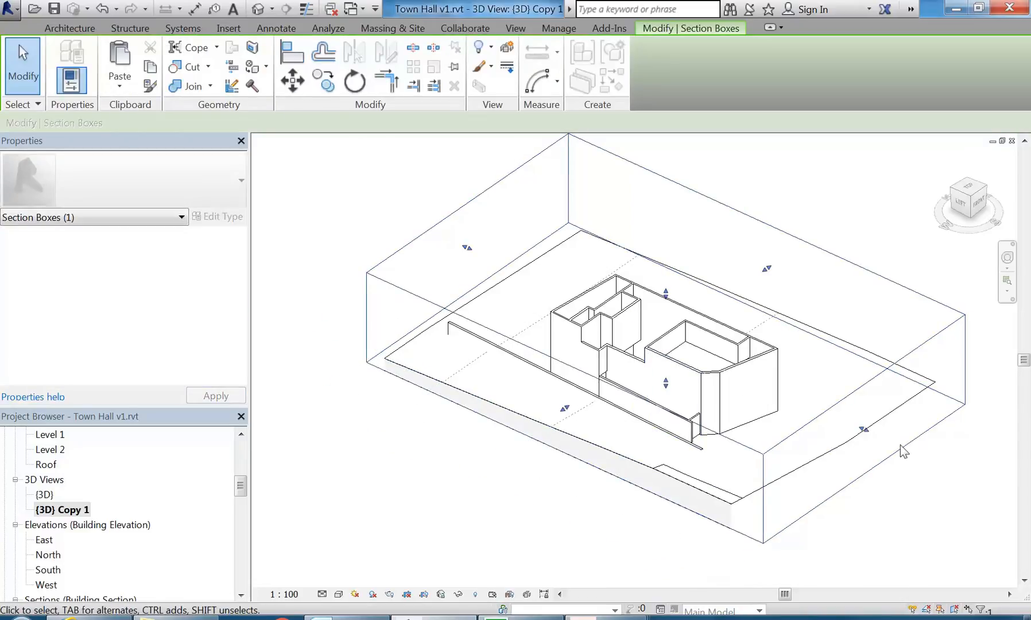
left_click_drag(864, 429, 786, 395)
Pull the section box's east face in close to the building and examine the cut ground at the corner
middle_click_drag(703, 367, 463, 332, "shift")
left_click(728, 375)
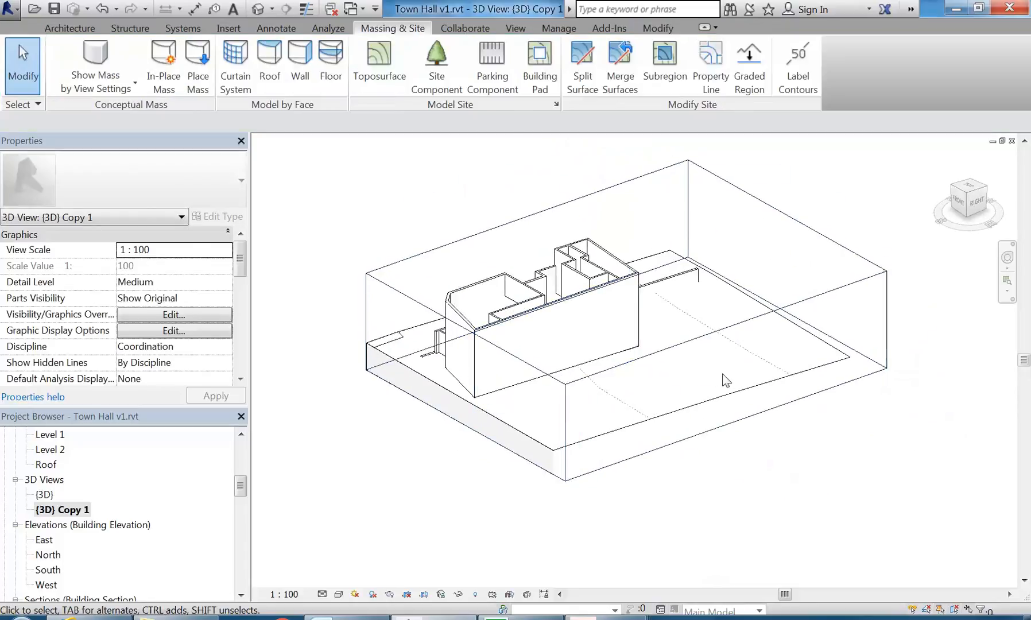
left_click(727, 377)
left_click_drag(728, 379, 647, 335)
scroll(501, 406, "up", 3)
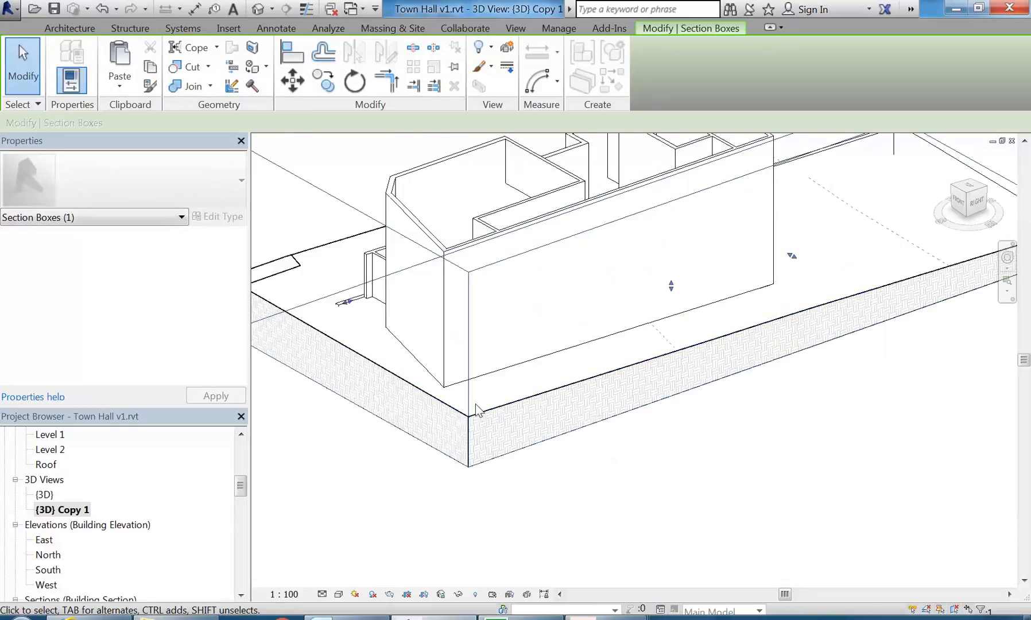
scroll(479, 399, "up", 2)
scroll(362, 423, "down", 1)
scroll(574, 452, "down", 4)
Set the section-boxed 3D view's visual style to Shaded
middle_click_drag(576, 453, 743, 413, "shift")
middle_click_drag(849, 371, 546, 336, "shift")
left_click(339, 594)
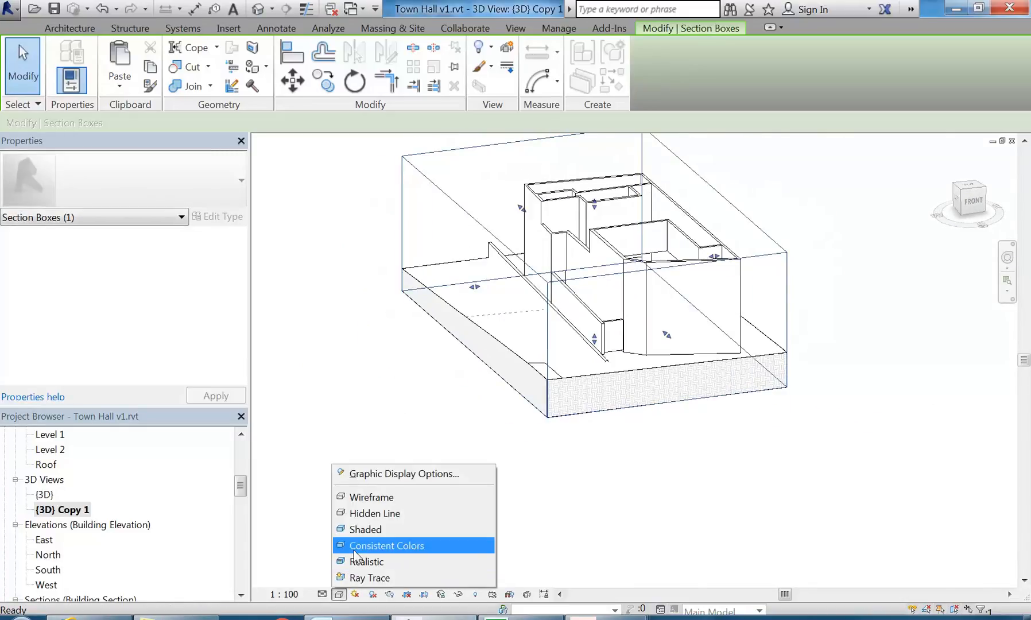
left_click(358, 529)
middle_click_drag(547, 414, 610, 445, "shift")
scroll(417, 368, "up", 2)
key("Escape")
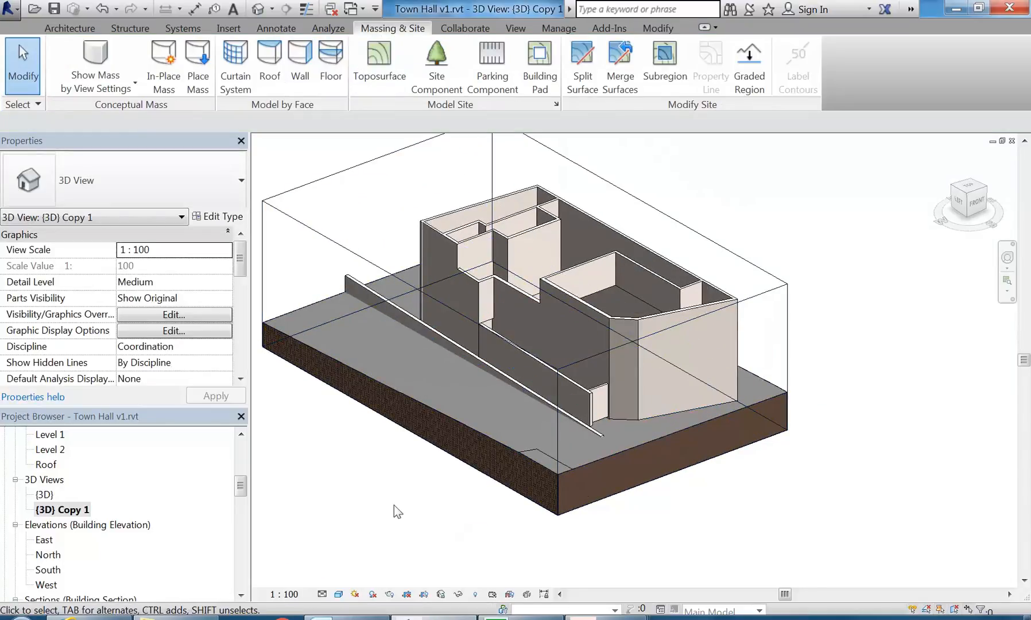
left_click(558, 433)
left_click(539, 408)
right_click(539, 408)
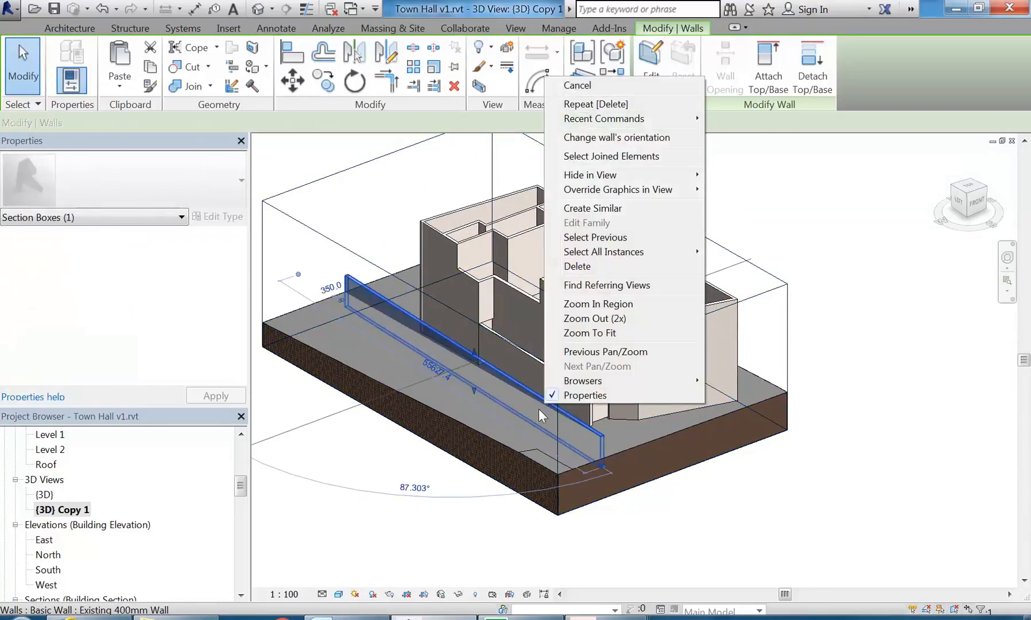
left_click(834, 242)
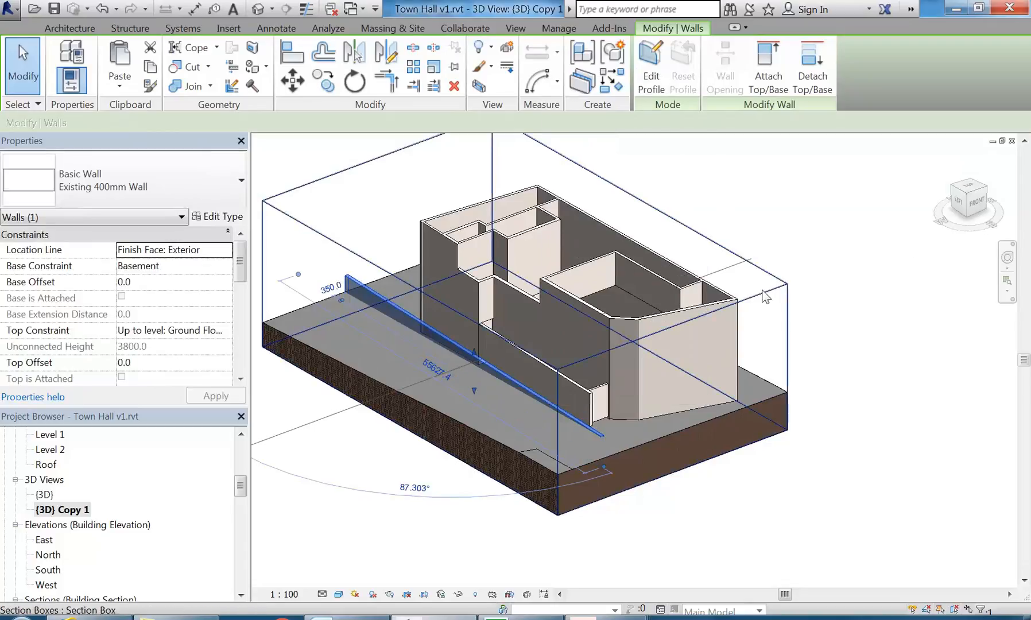
Raise the section box's upper face above the building and hide the section box element in the view
left_click(766, 293)
middle_click_drag(592, 401, 623, 381, "shift")
left_click_drag(553, 259, 553, 213)
right_click(743, 210)
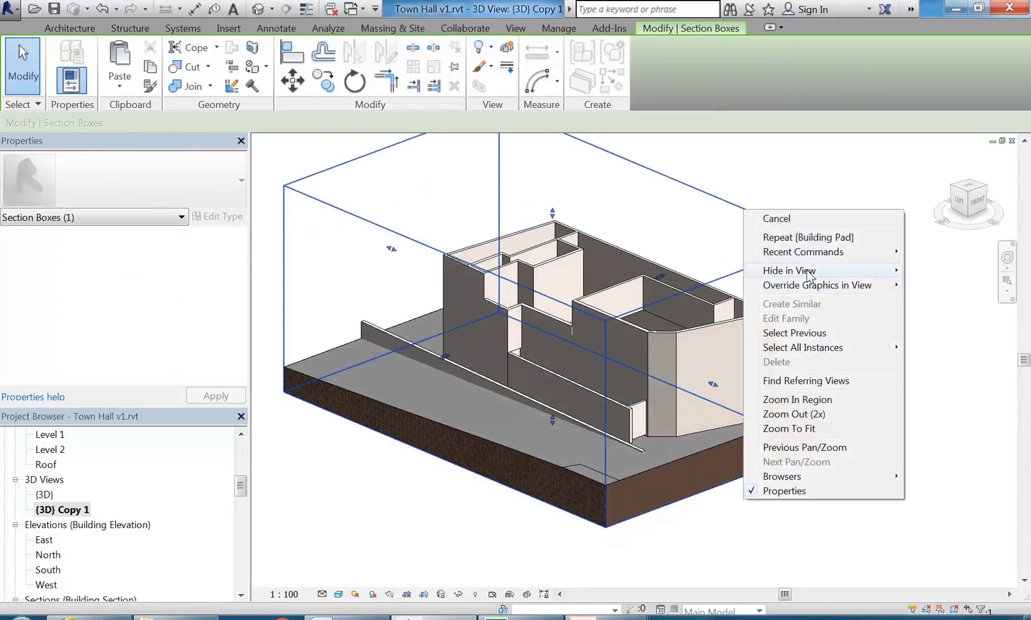
mouse_move(793, 269)
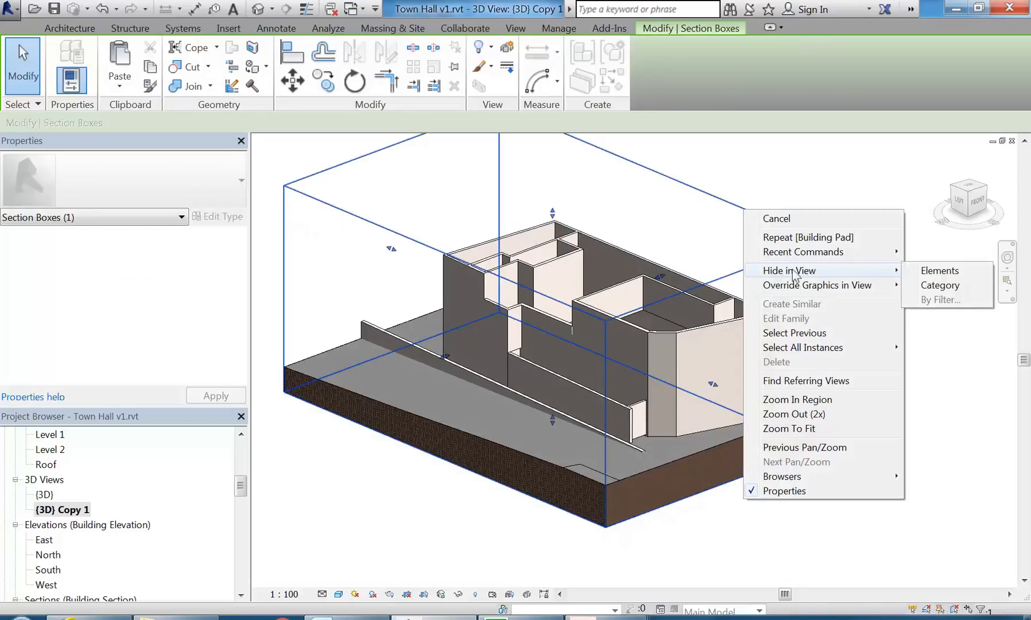
left_click(926, 273)
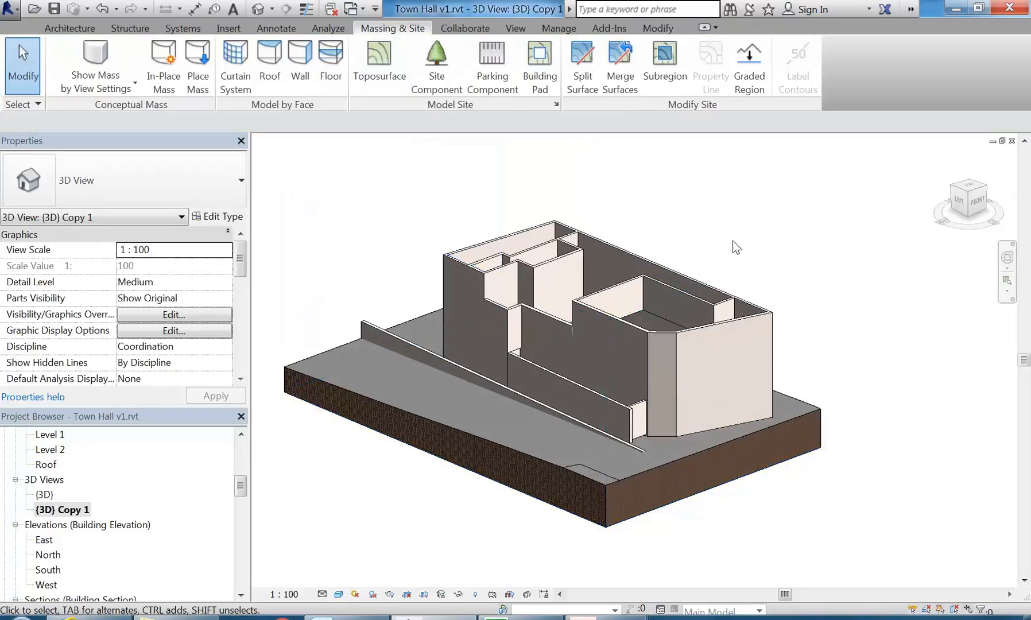
Save the Town Hall project
scroll(720, 450, "up", 3)
scroll(732, 453, "down", 2)
middle_click_drag(817, 481, 875, 499)
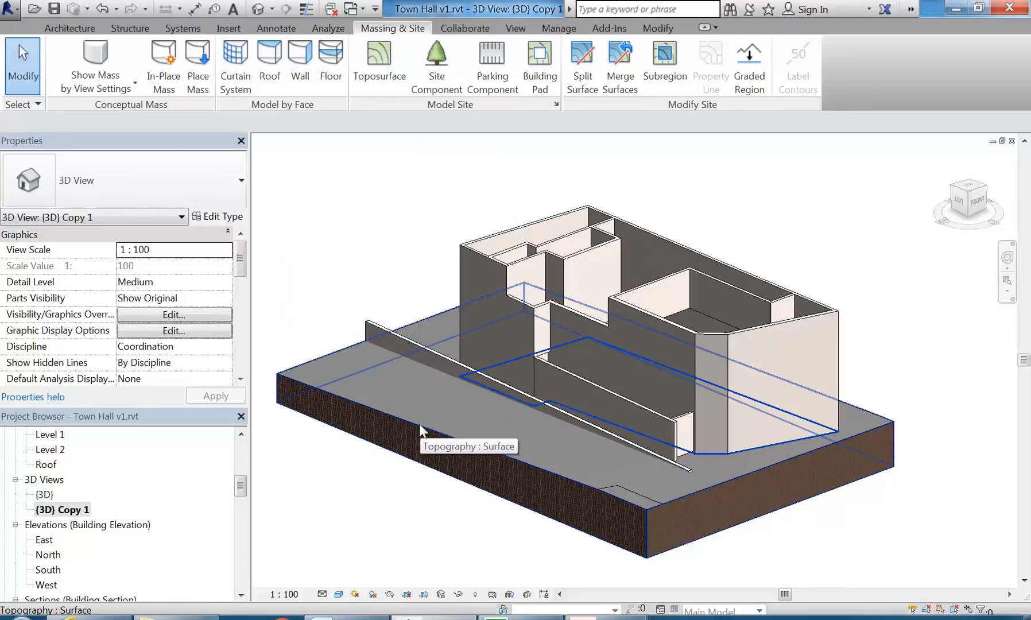
middle_click_drag(393, 242, 360, 246)
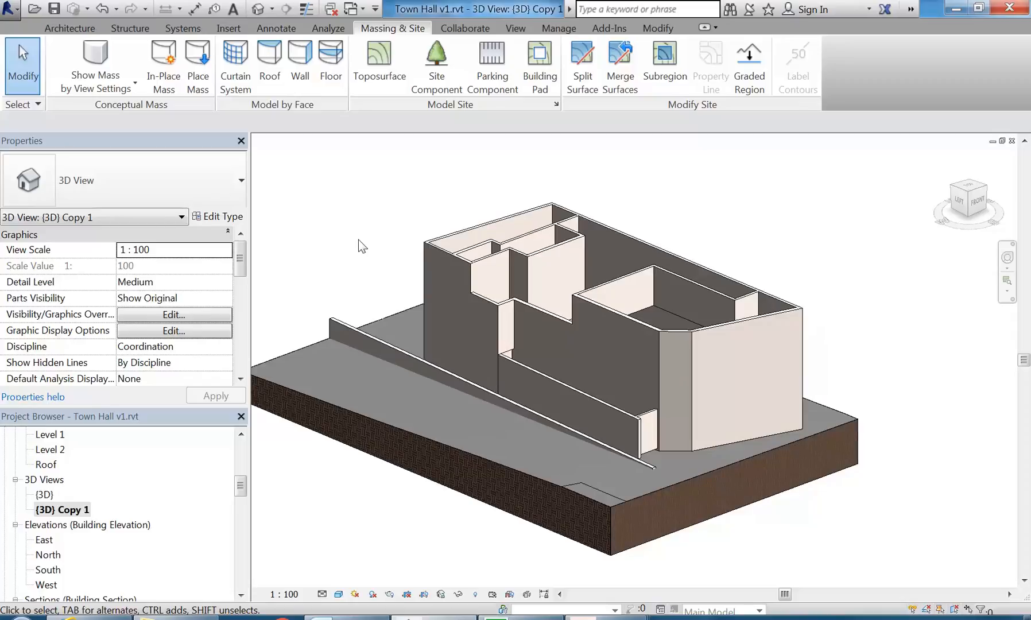
left_click(55, 10)
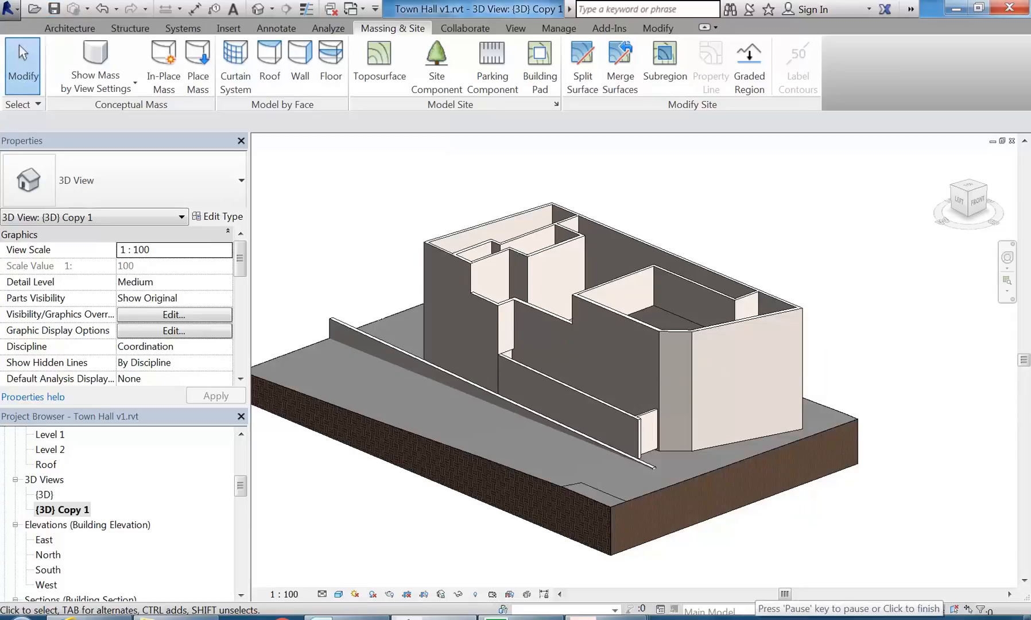
Examine the end of the long Existing 400mm Wall near the building's front corner and select that wall
middle_click_drag(515, 455, 528, 506, "shift")
scroll(363, 359, "up", 2)
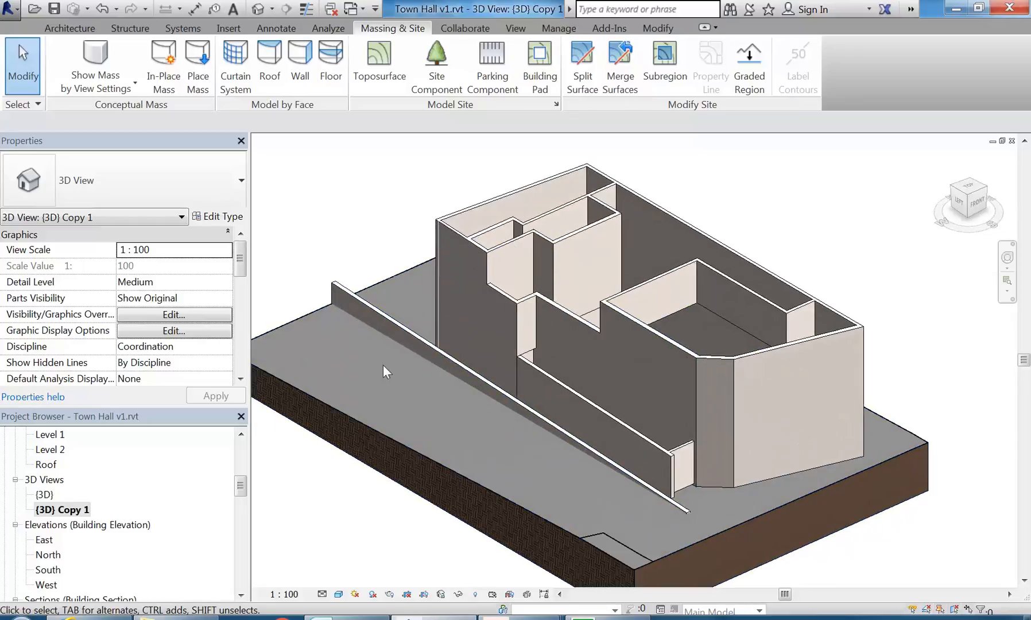
scroll(470, 379, "up", 2)
middle_click_drag(858, 565, 743, 441)
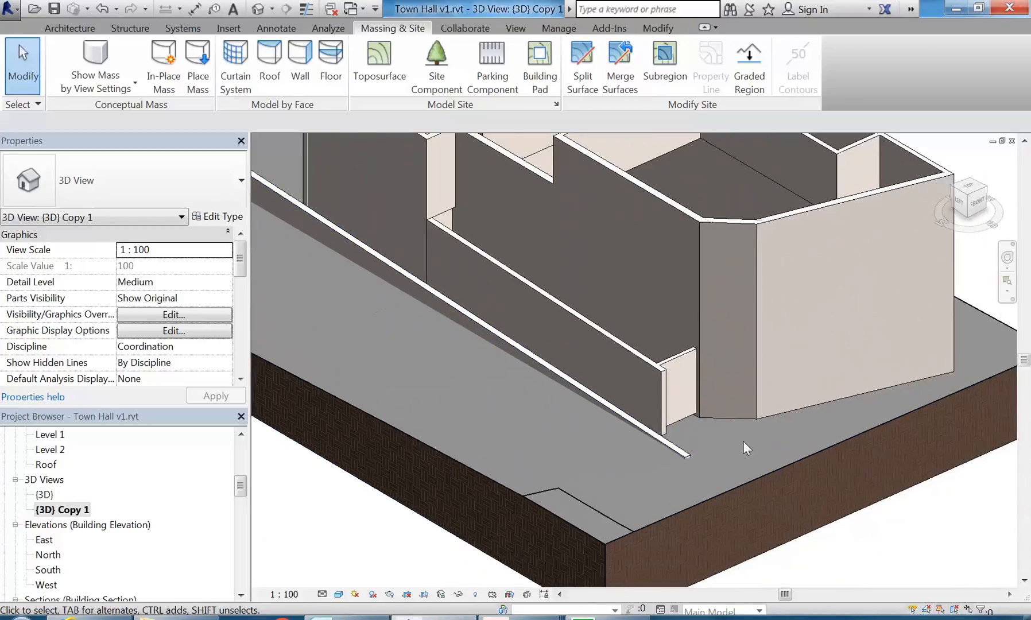
scroll(692, 457, "up", 6)
middle_click_drag(572, 431, 512, 447)
scroll(517, 452, "down", 1)
scroll(523, 455, "down", 4)
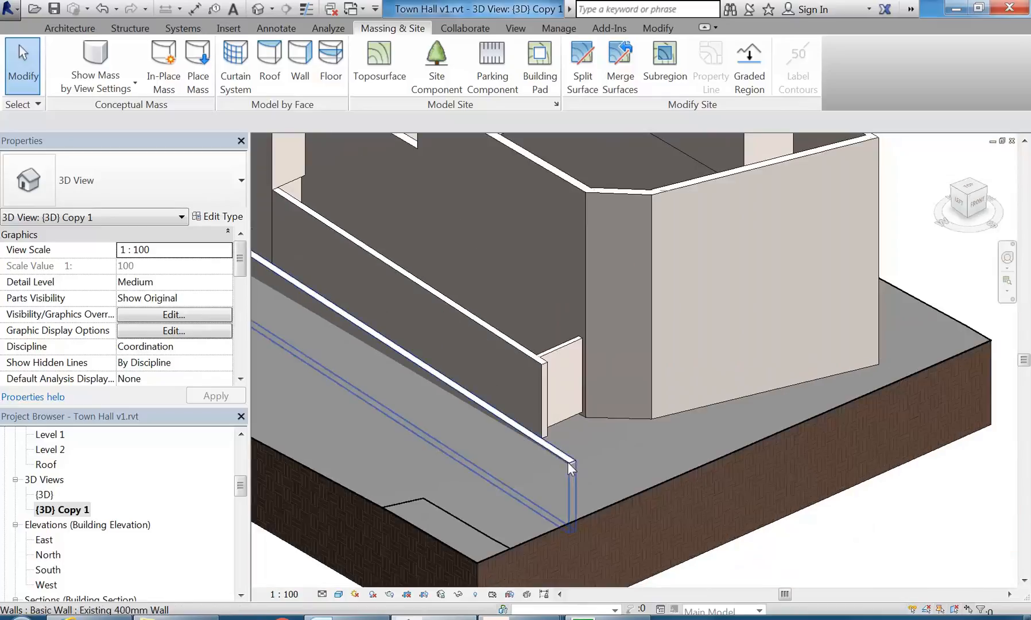
left_click(569, 463)
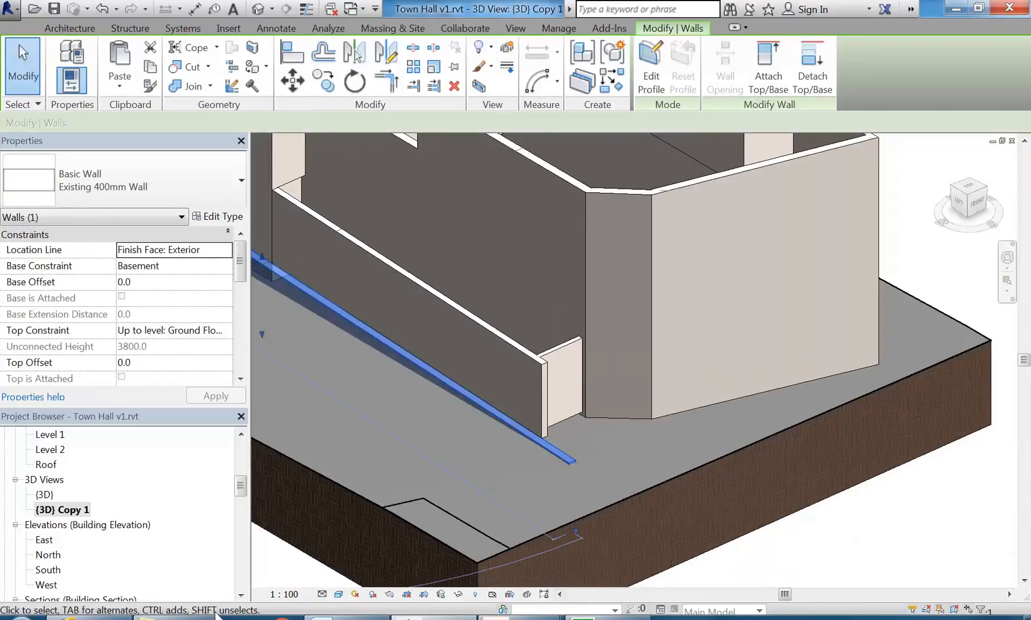
Switch to Google Maps in the browser and open Street View on King St by Newtown station
left_click(89, 618)
scroll(329, 449, "down", 5)
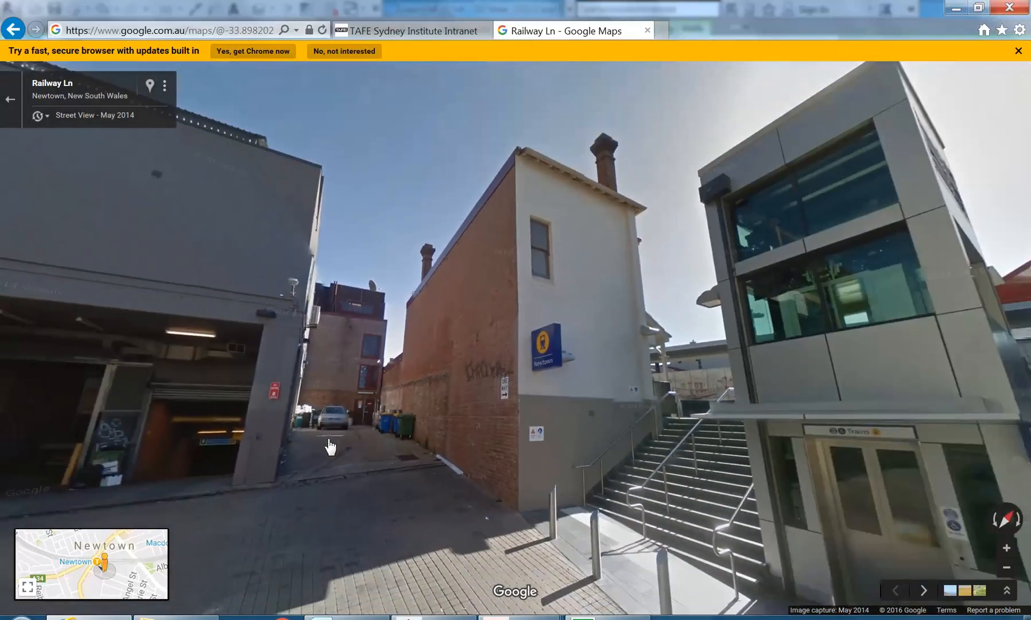
scroll(387, 472, "down", 3)
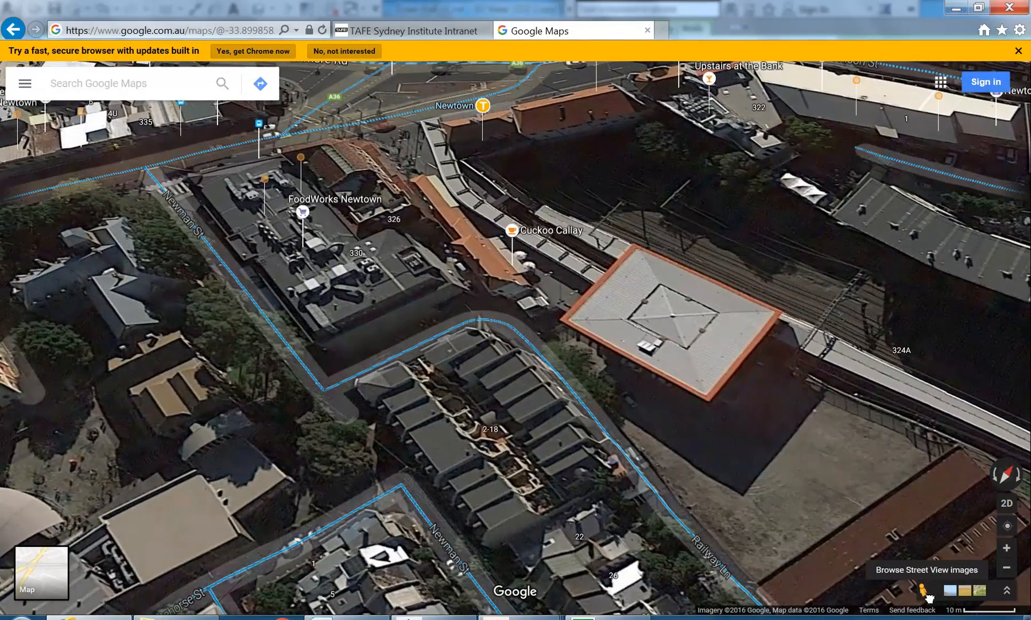
left_click(926, 591)
left_click_drag(367, 83, 332, 171)
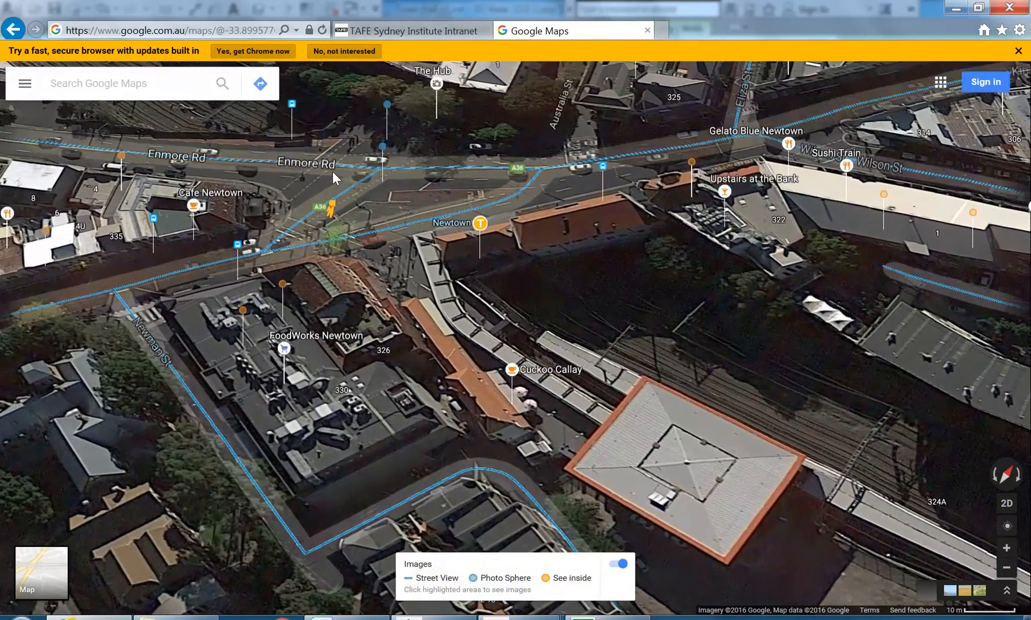
left_click_drag(362, 212, 360, 213)
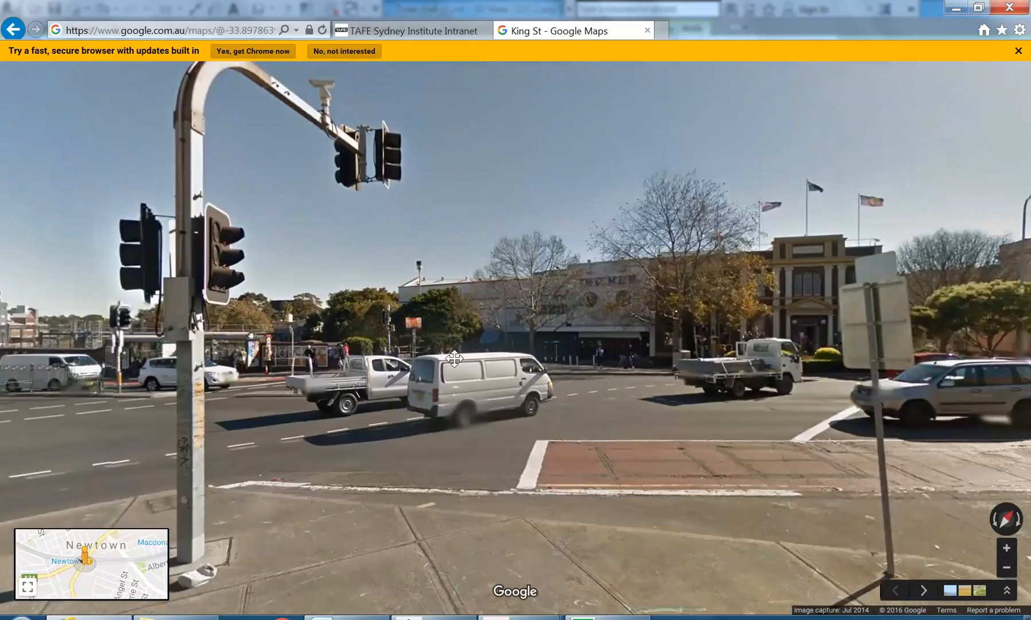
Examine the Town Hall Hotel's street frontage and the side of the building in Street View
left_click_drag(454, 358, 653, 412)
scroll(497, 396, "up", 2)
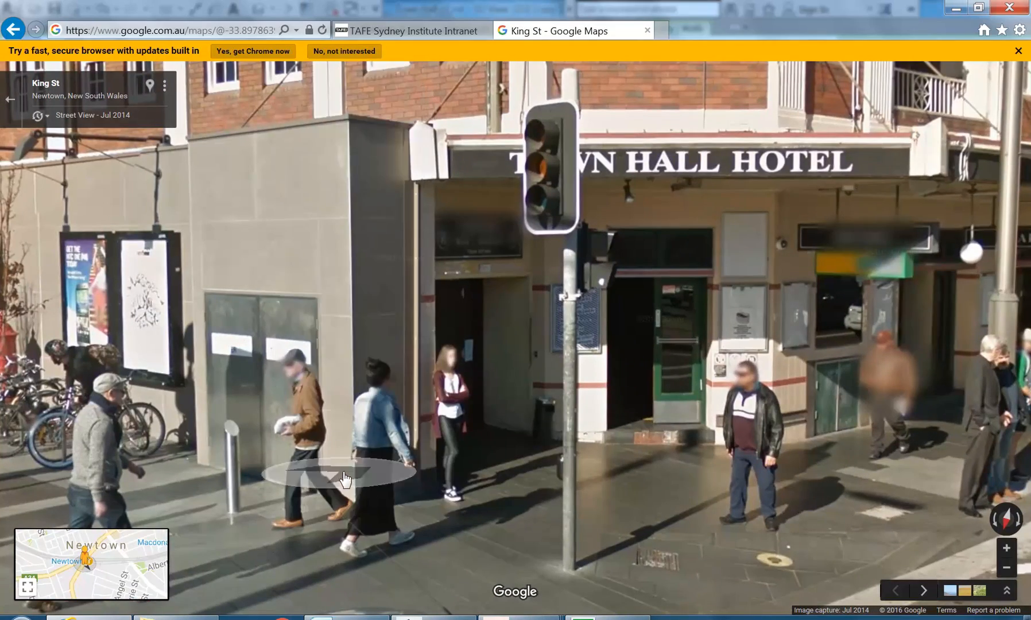
scroll(270, 453, "down", 3)
left_click(270, 454)
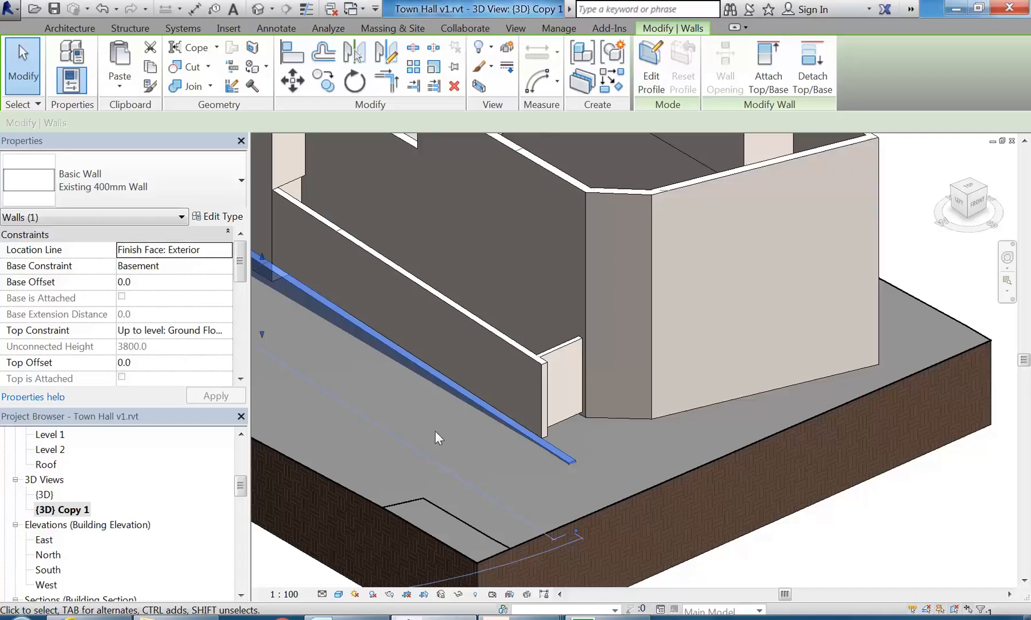
Return to the Revit model and check in the Ground Floor DWG plan where the side wall ends beside the main entry
scroll(508, 445, "down", 3)
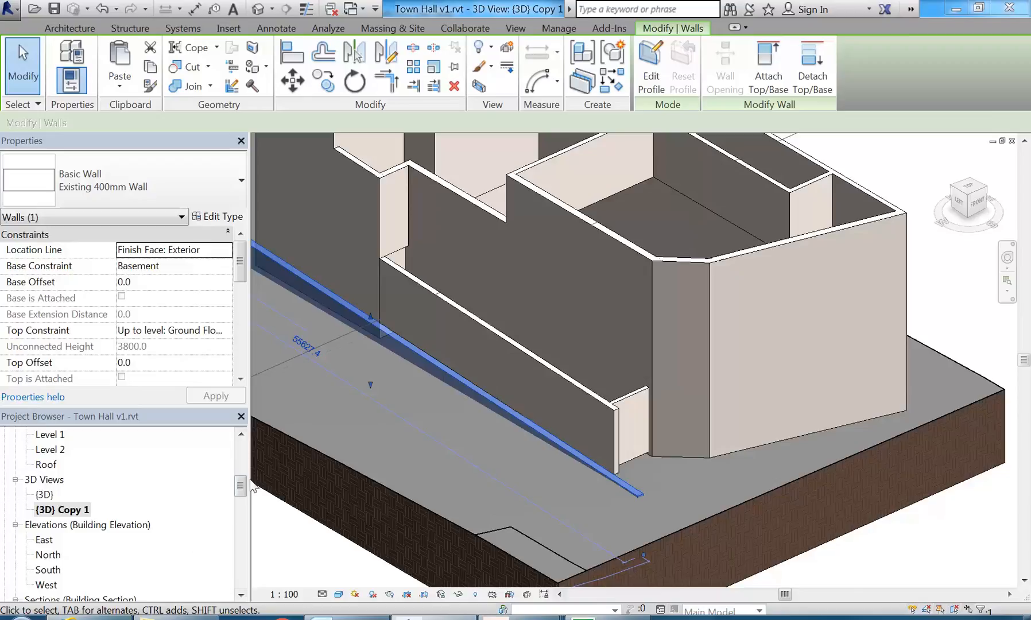
left_click_drag(241, 487, 242, 458)
double_click(76, 486)
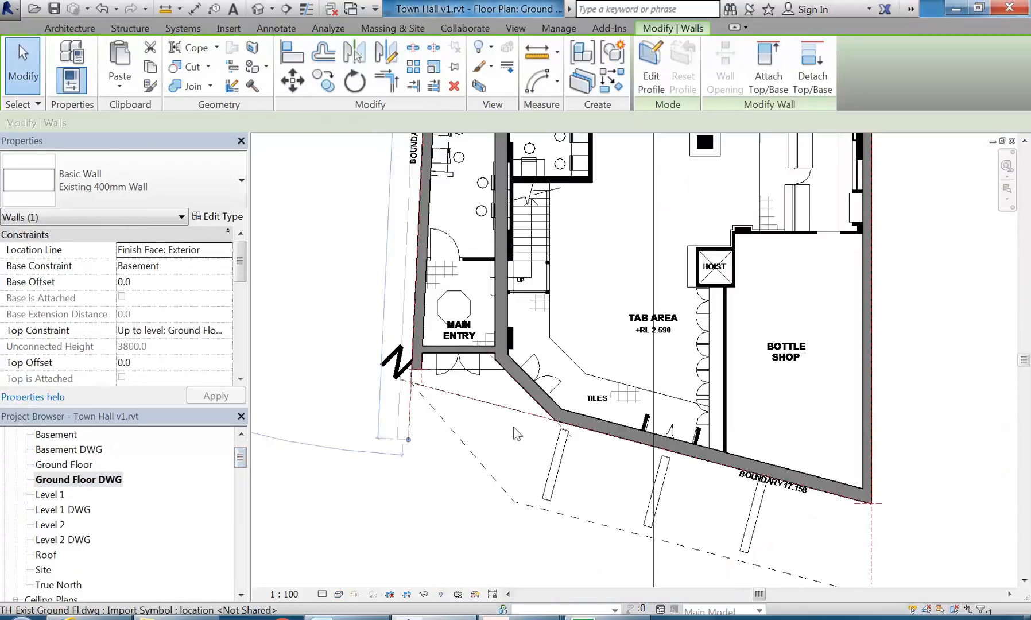
scroll(418, 482, "up", 4)
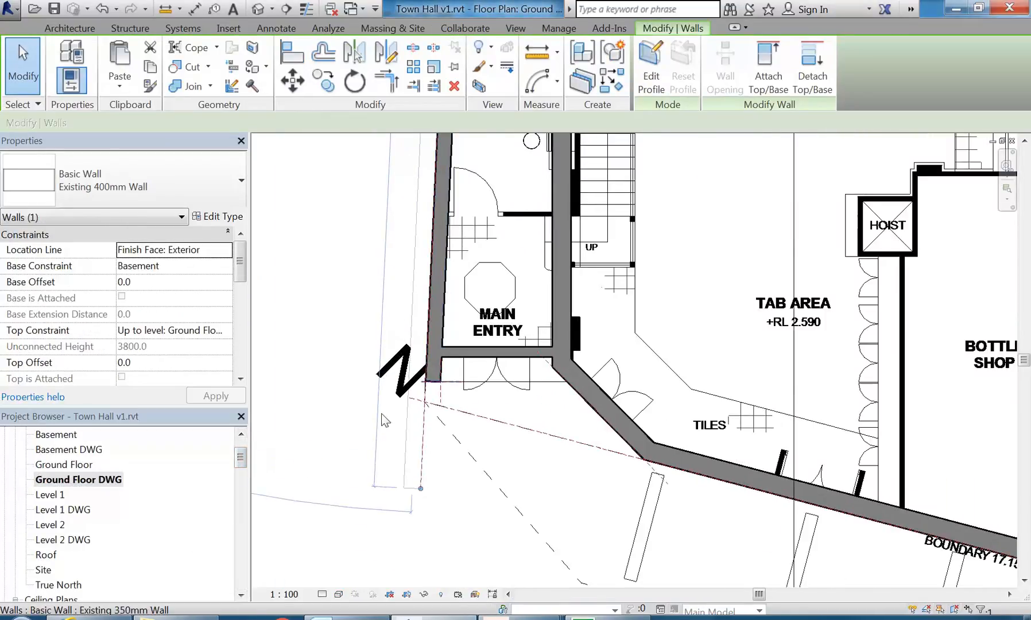
In the Basement floor plan, set the Existing 400mm Wall's Location Line to Finish Face: Interior
double_click(57, 435)
middle_click_drag(474, 441, 450, 299)
scroll(436, 425, "up", 5)
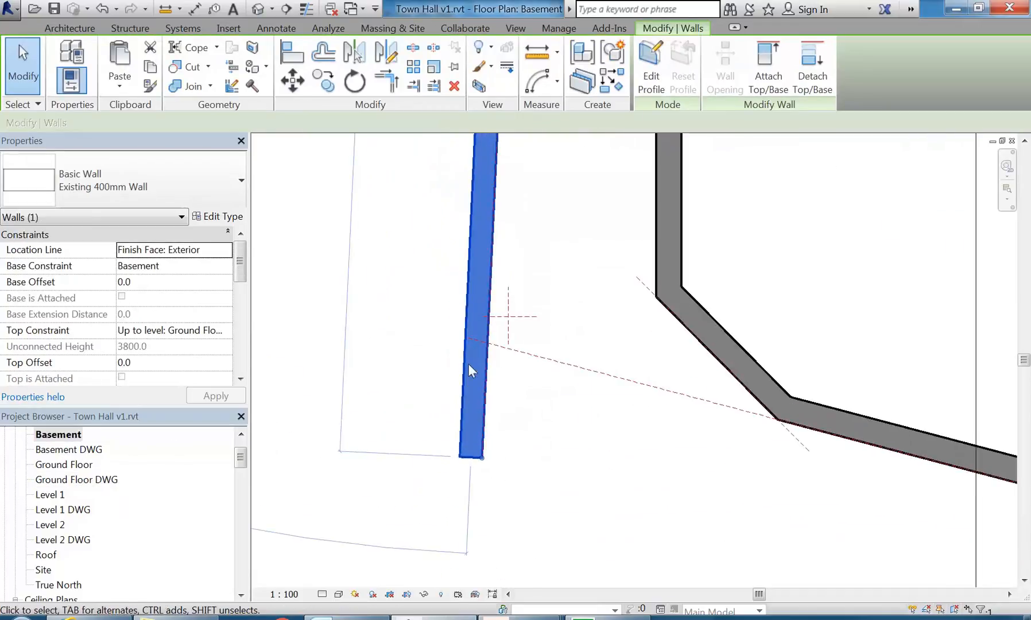
scroll(533, 475, "up", 1)
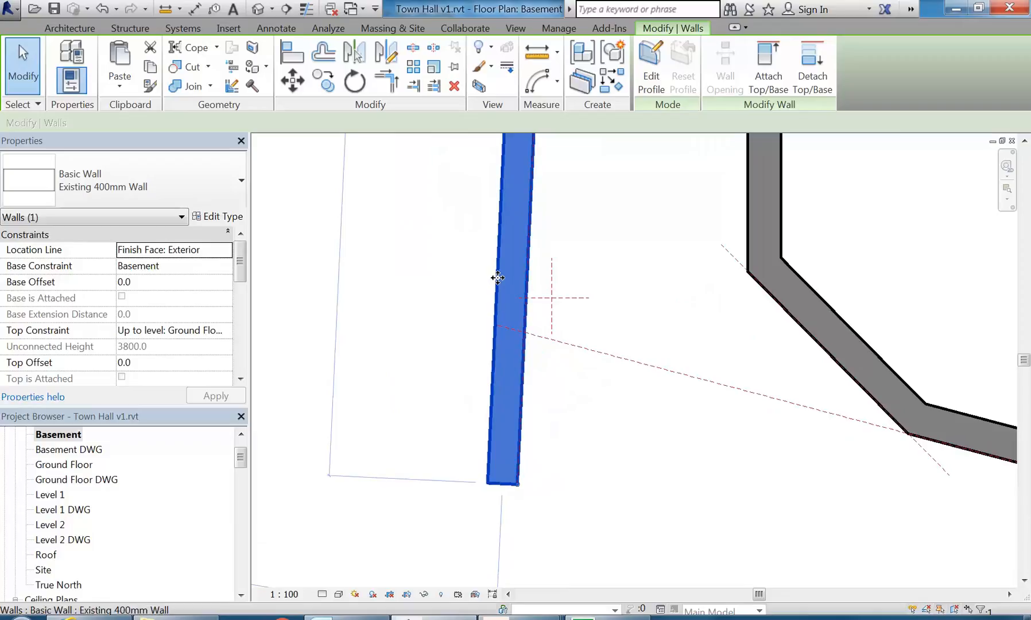
left_click(517, 484)
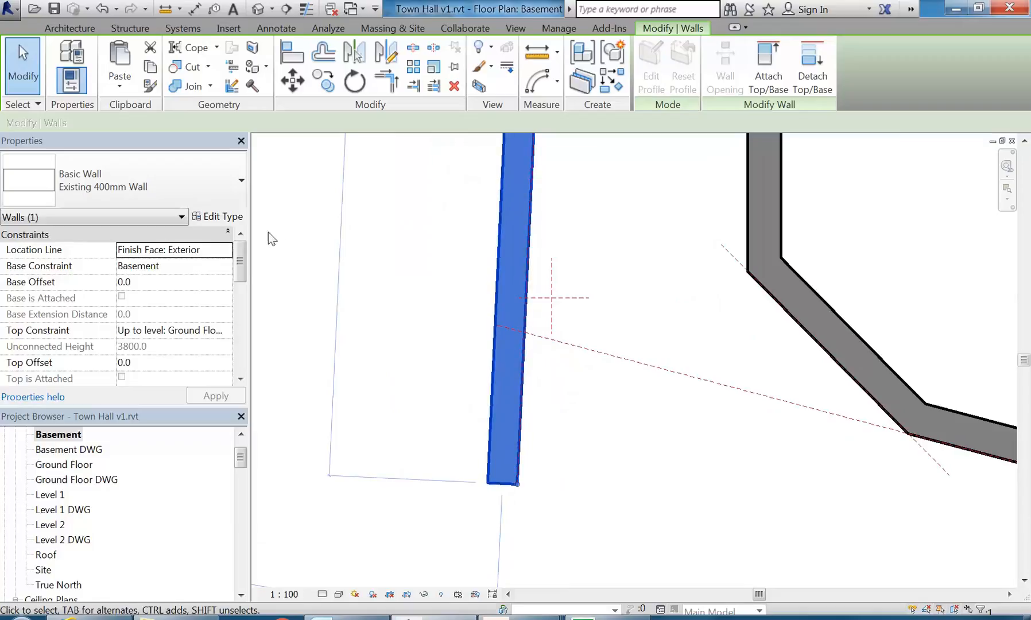
left_click(225, 252)
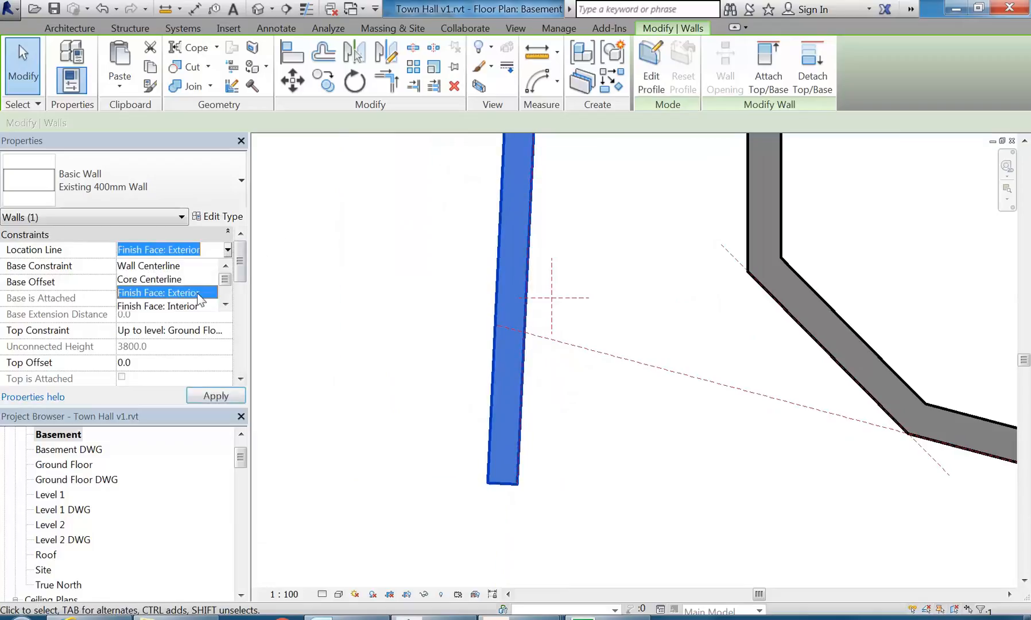
left_click(160, 307)
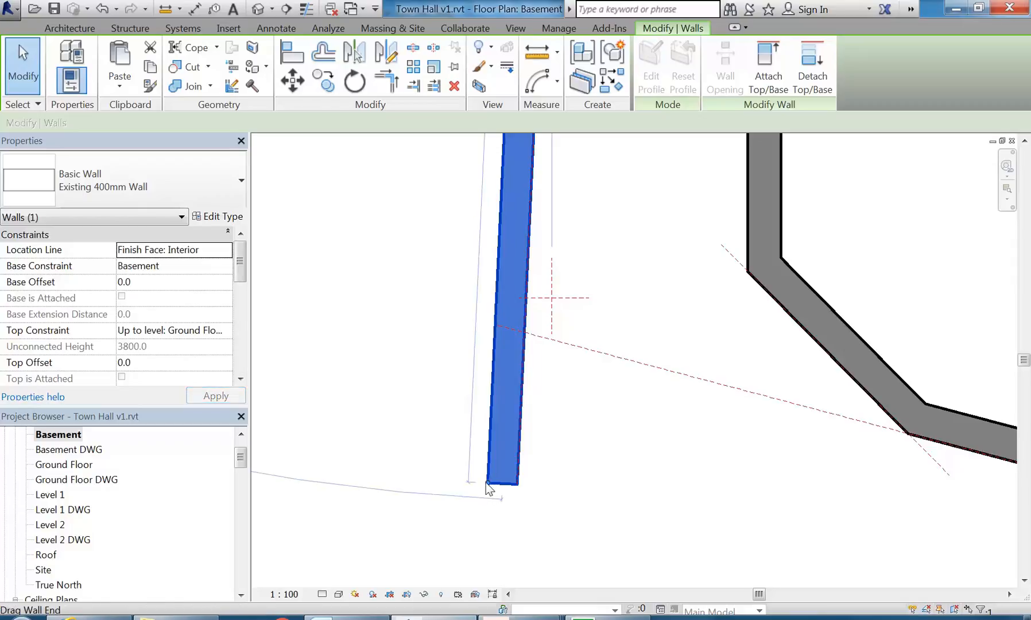
Shorten the Existing 400mm Wall by pulling its street end back to the start of the angled dashed boundary line
left_click_drag(487, 483, 495, 324)
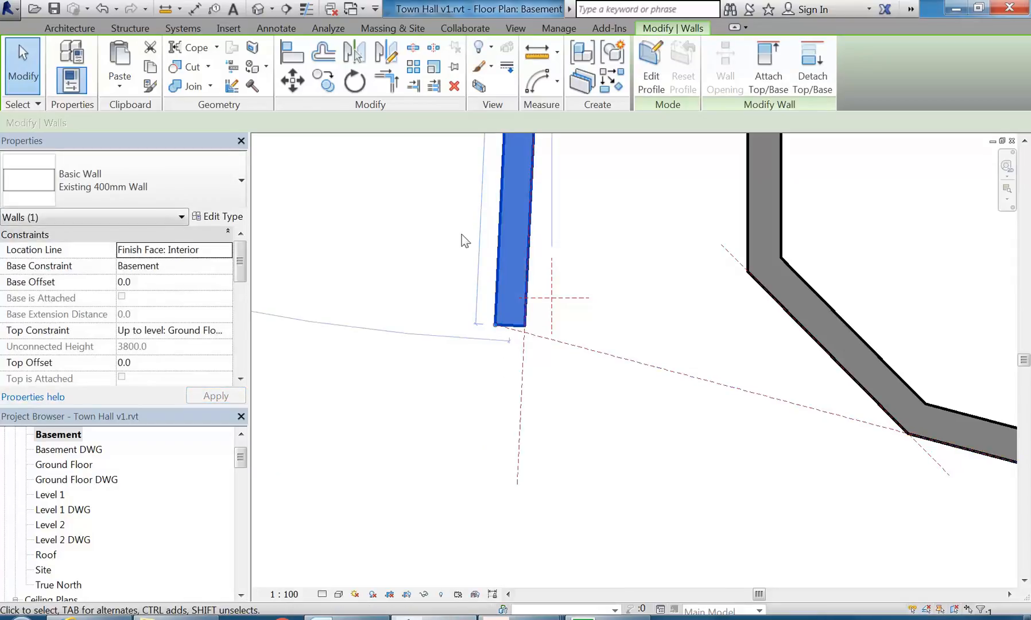
scroll(426, 289, "up", 3)
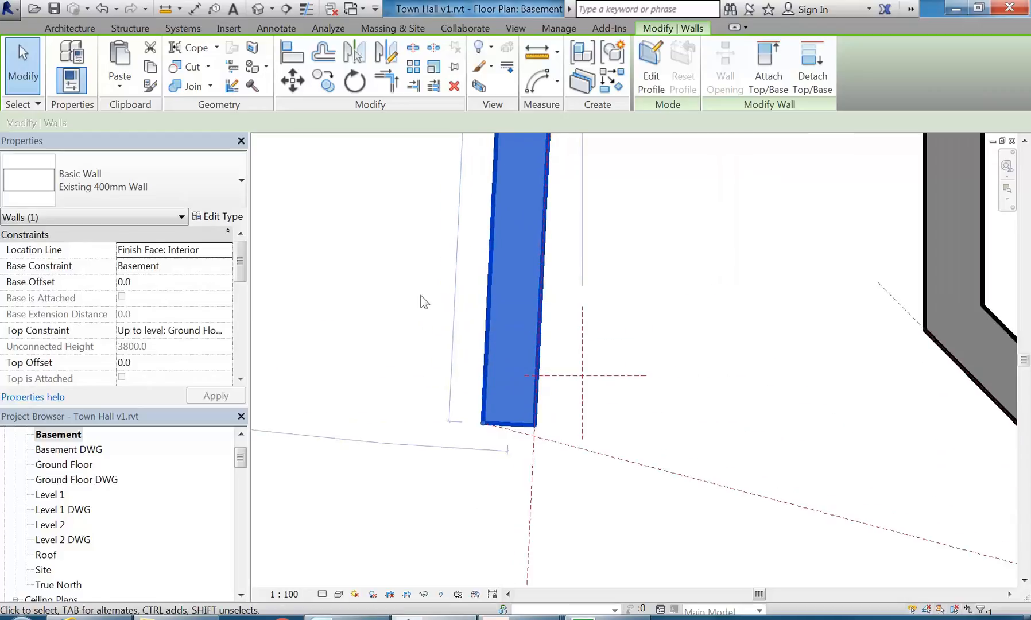
scroll(428, 321, "down", 3)
scroll(406, 353, "down", 1)
key("Escape")
Open the {3D} view and examine where the shortened 400mm wall's end meets the wall above it
left_click_drag(234, 451, 235, 470)
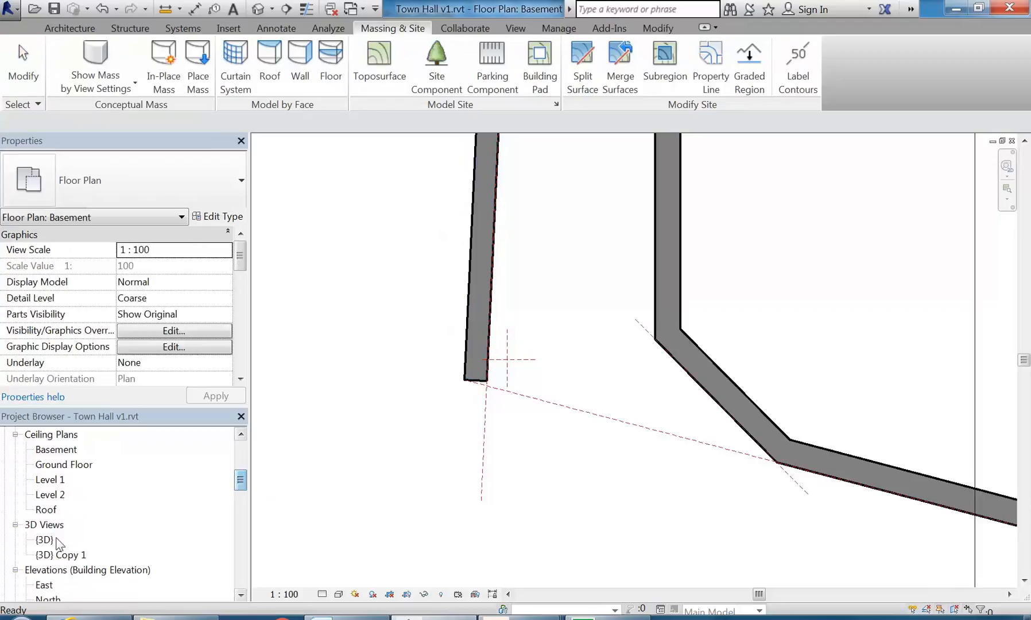
double_click(45, 540)
scroll(618, 380, "up", 8)
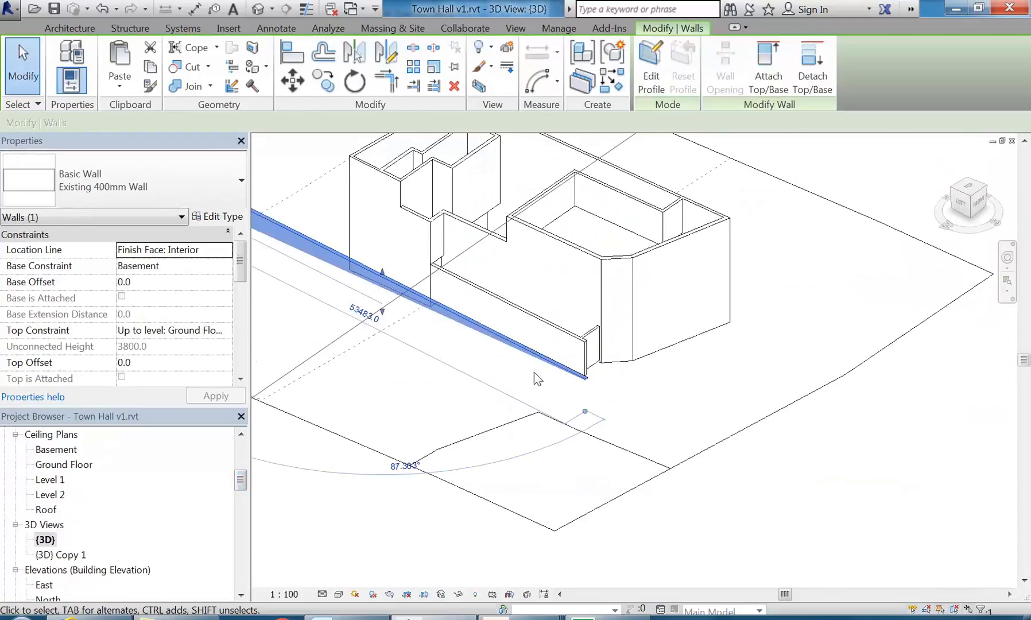
scroll(659, 459, "up", 2)
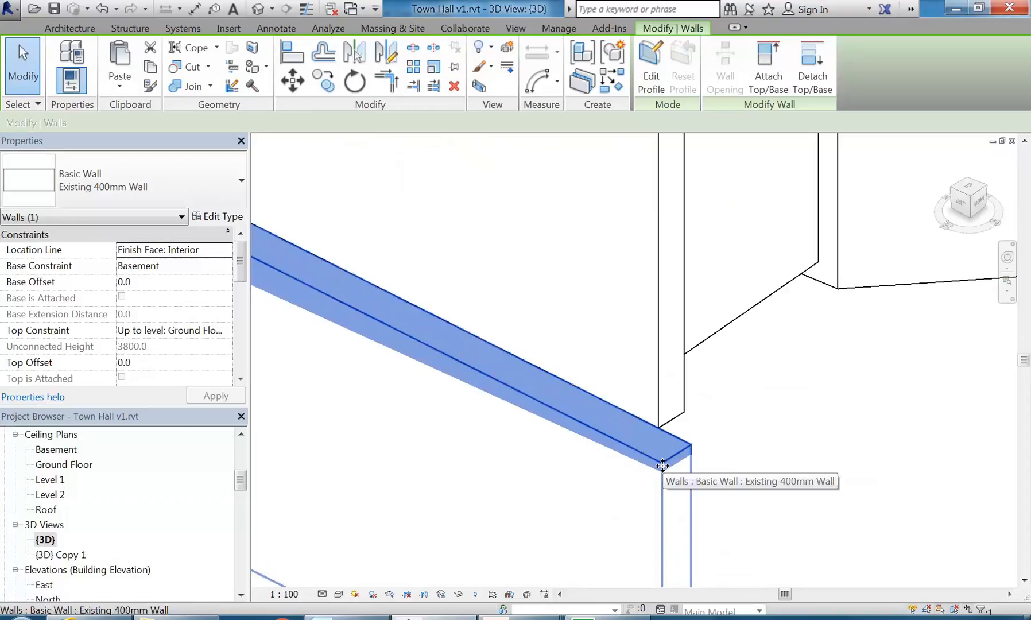
scroll(662, 465, "down", 2)
scroll(662, 465, "up", 2)
scroll(662, 465, "down", 2)
scroll(561, 428, "down", 2)
middle_click_drag(580, 445, 607, 479)
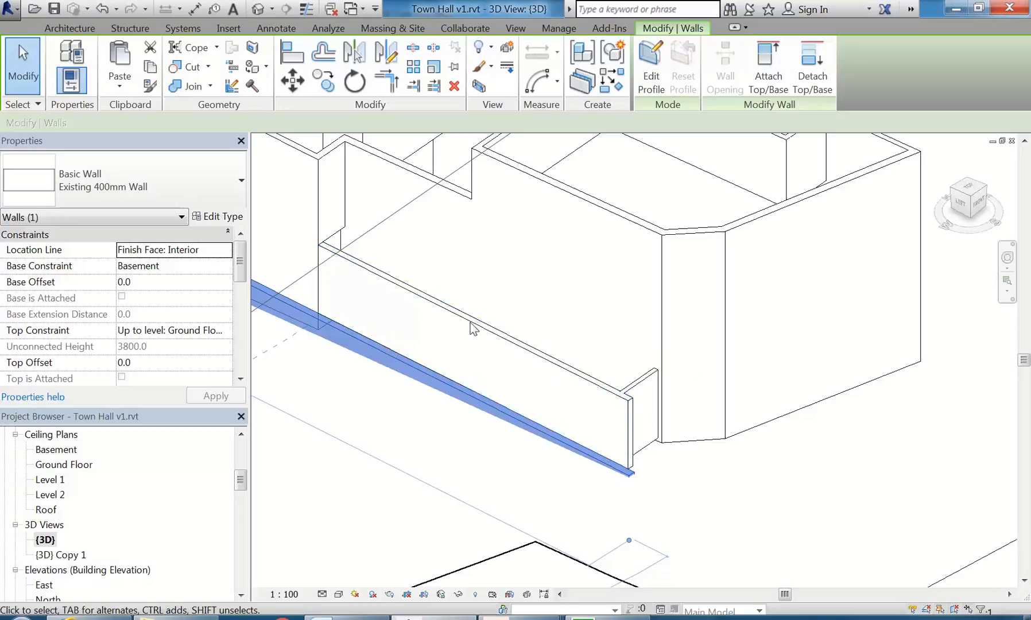
Set the Existing 400mm Wall's Top Offset to -100
scroll(554, 433, "up", 3)
left_click(188, 282)
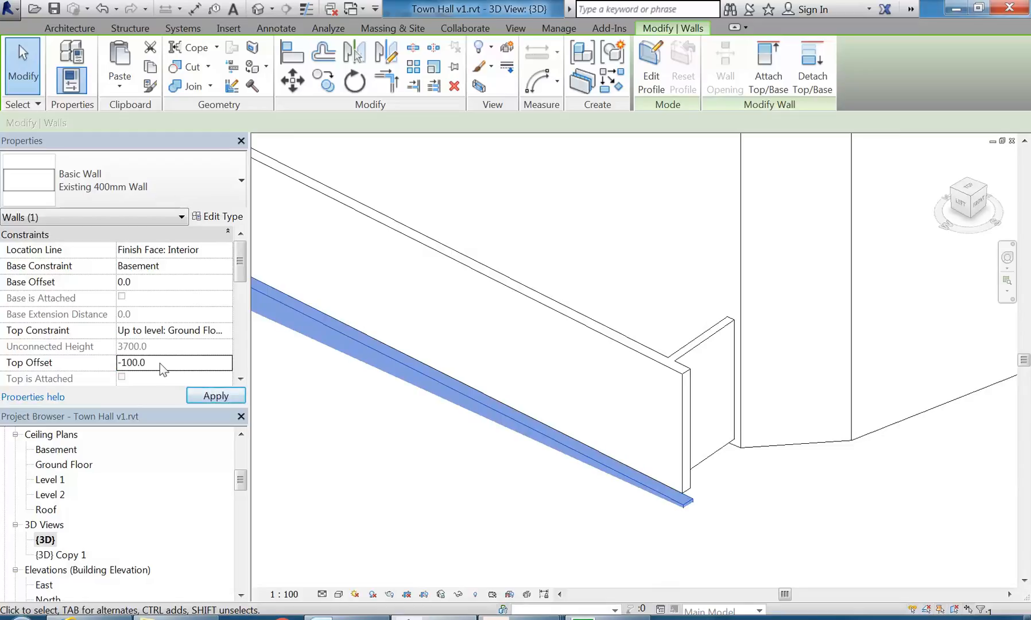
Set the Existing 400mm Wall's Top Offset to -150 so its top sits lower below the wall above
left_click(602, 522)
scroll(603, 523, "up", 2)
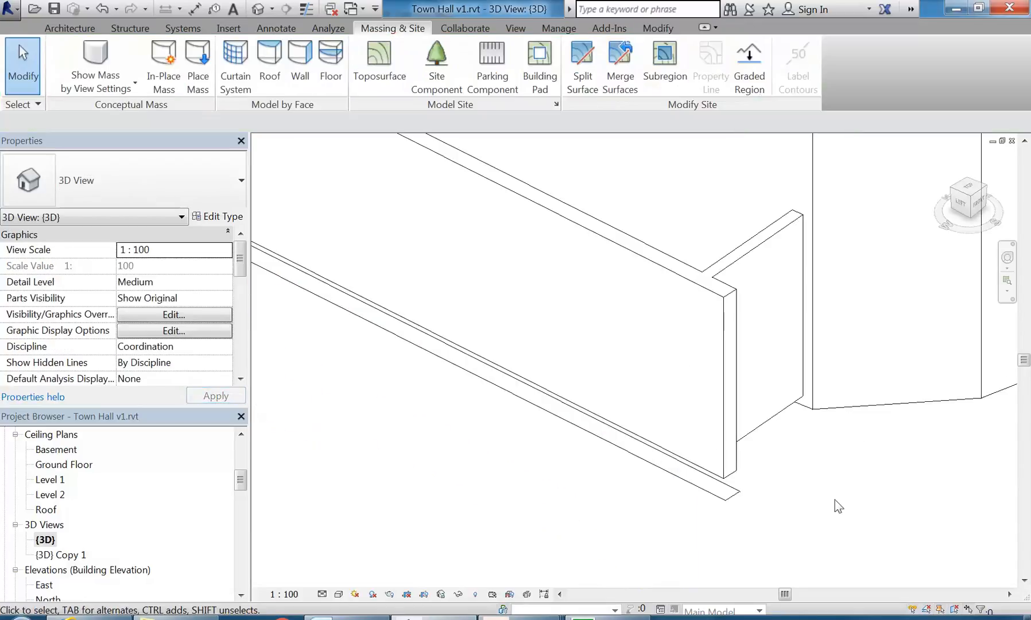
left_click(695, 481)
left_click(168, 365)
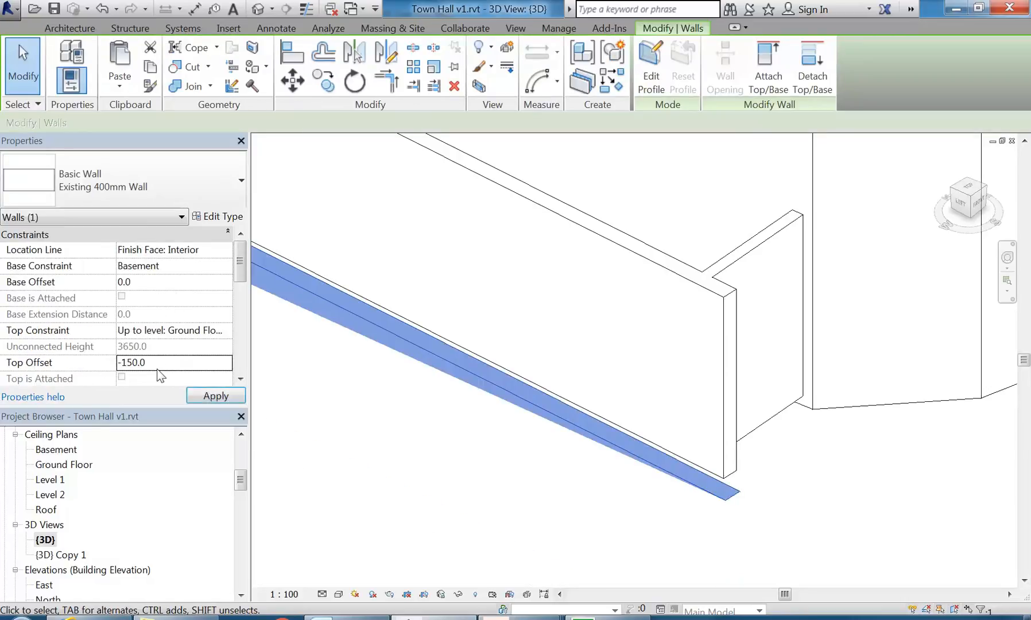
left_click(431, 420)
Examine in 3D how the lowered boundary wall meets the building corner and the surrounding topography surface
scroll(451, 443, "up", 3)
scroll(481, 437, "down", 5)
middle_click_drag(594, 465, 631, 328)
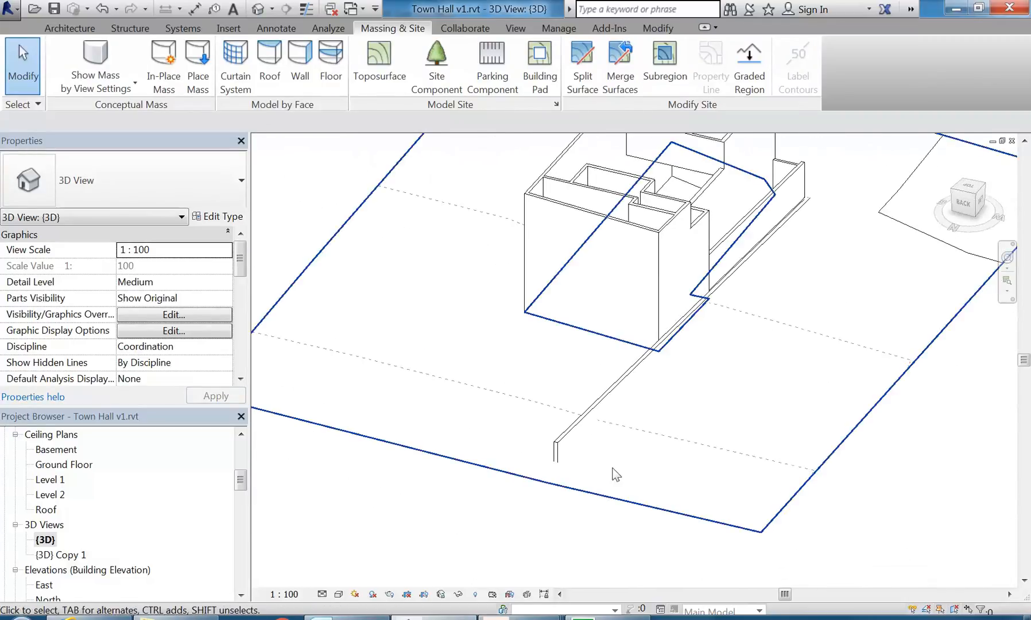
left_click(600, 492)
middle_click_drag(600, 491, 645, 426, "shift")
scroll(552, 396, "up", 2)
scroll(585, 339, "up", 3)
scroll(663, 353, "up", 2)
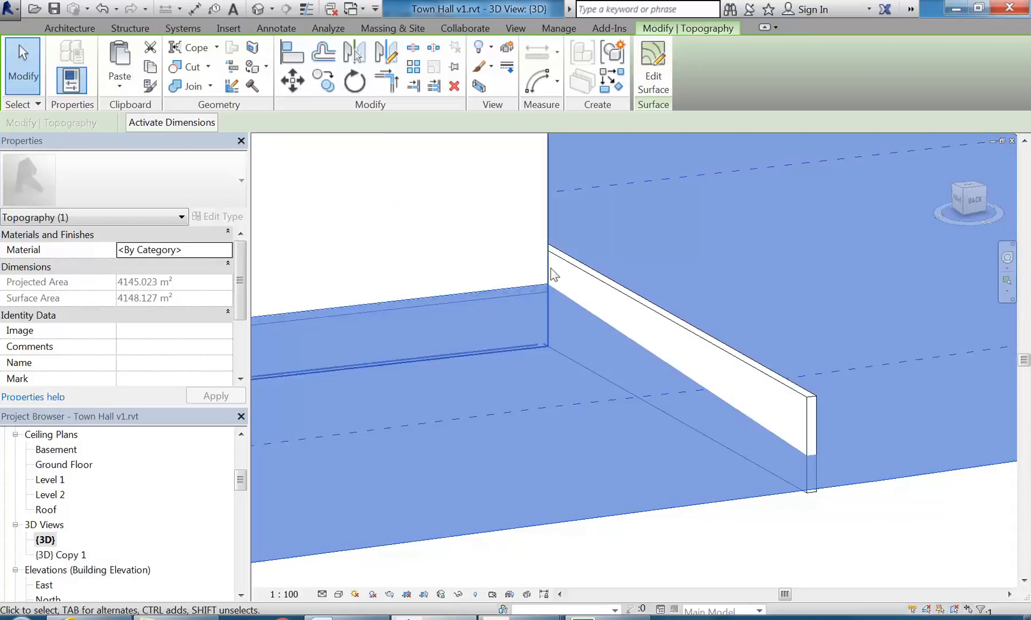
middle_click_drag(553, 258, 543, 281, "shift")
key("Escape")
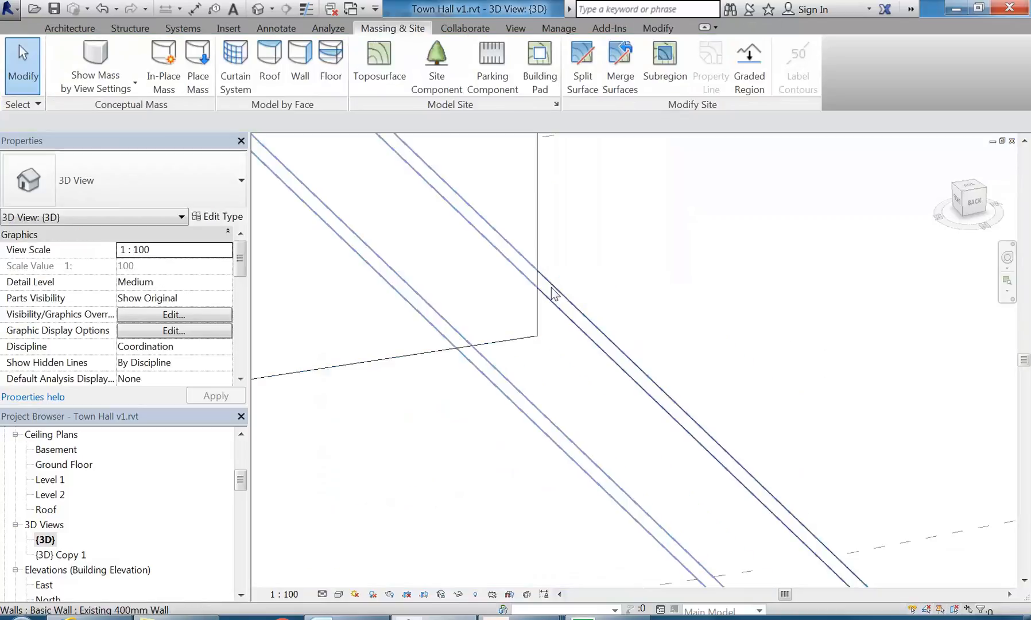
Read the boundary wall's top height at the building corner with Spot Elevation, without placing an annotation
left_click(276, 29)
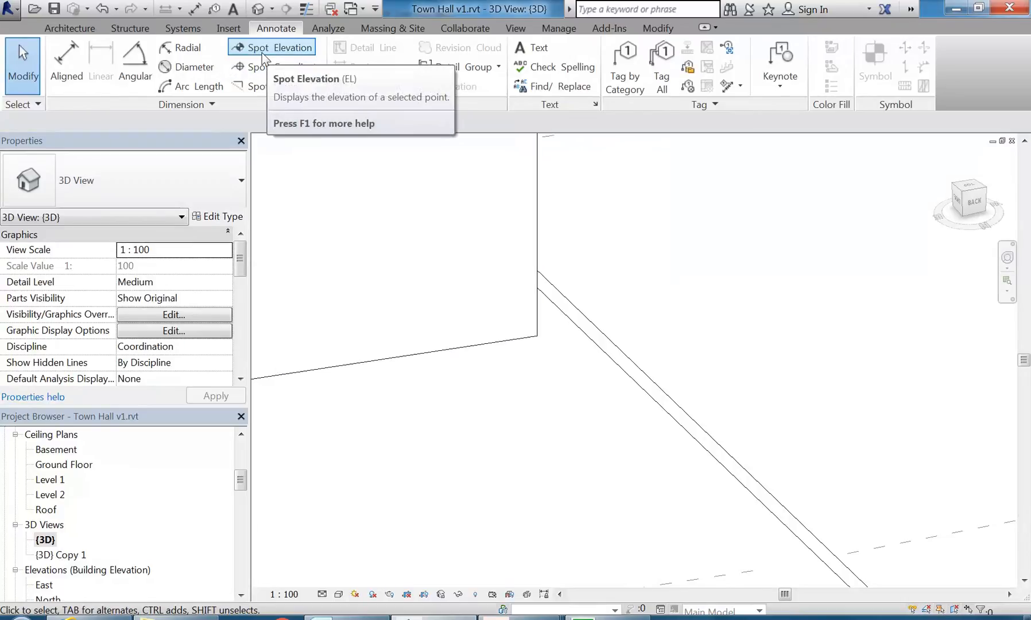
left_click(261, 52)
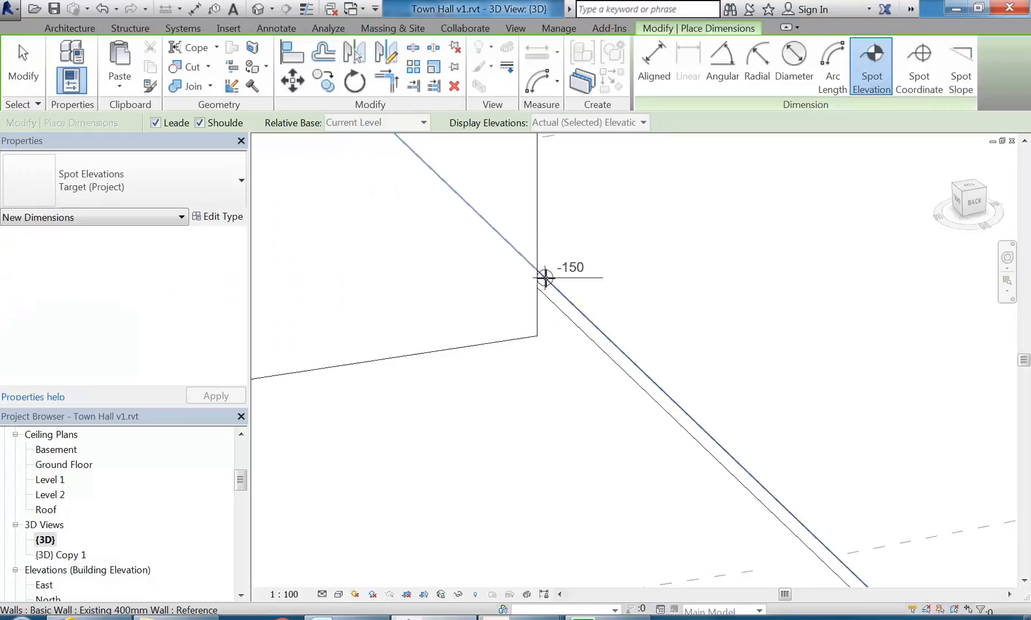
scroll(548, 294, "up", 5)
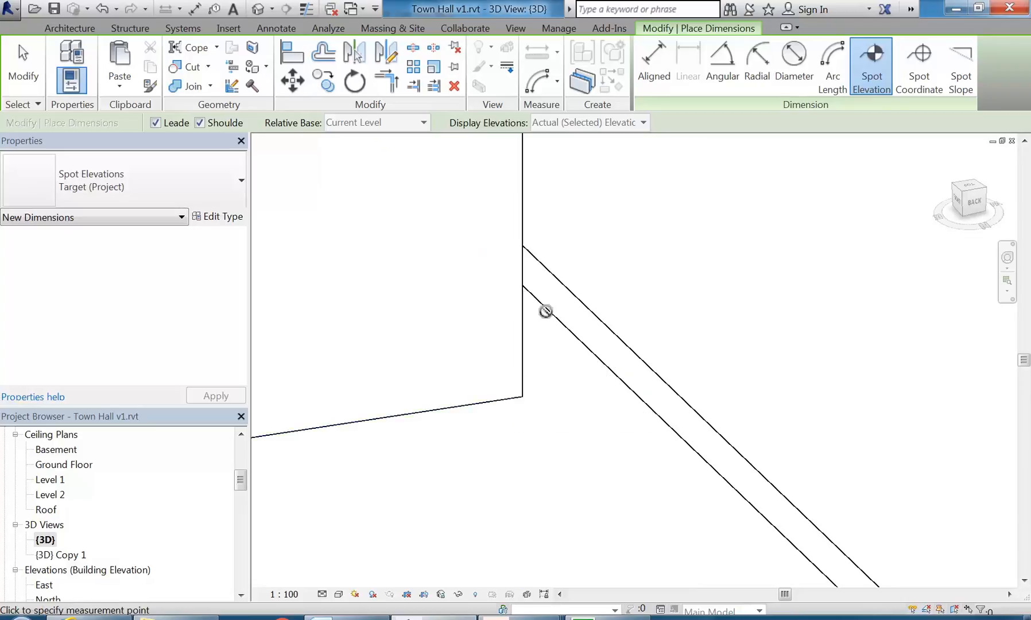
middle_click_drag(551, 281, 524, 290, "shift")
middle_click_drag(768, 278, 605, 345, "shift")
scroll(643, 307, "up", 3)
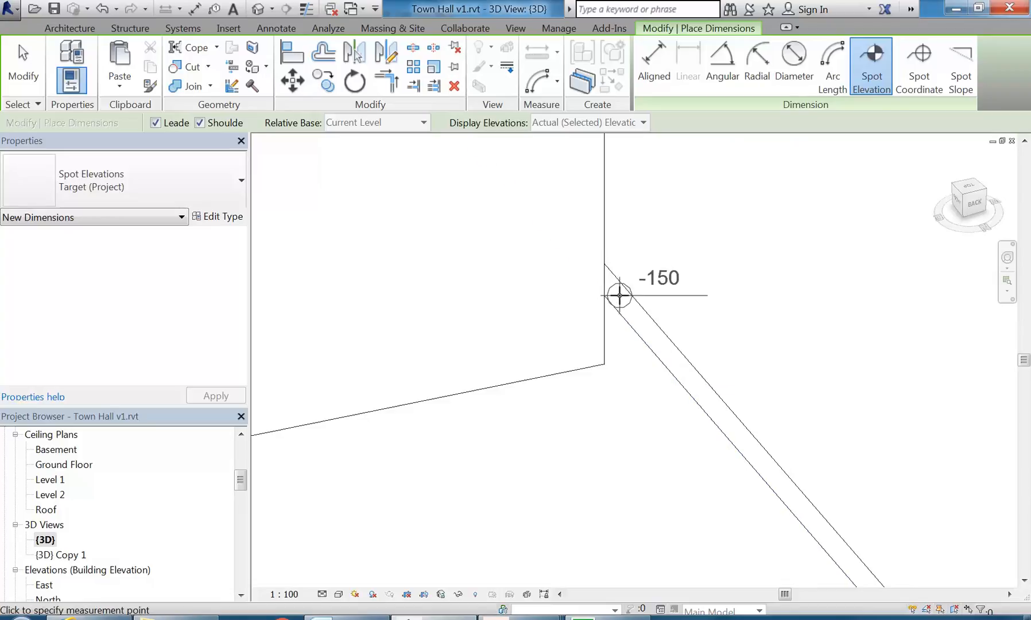
scroll(618, 295, "down", 2)
scroll(619, 298, "down", 2)
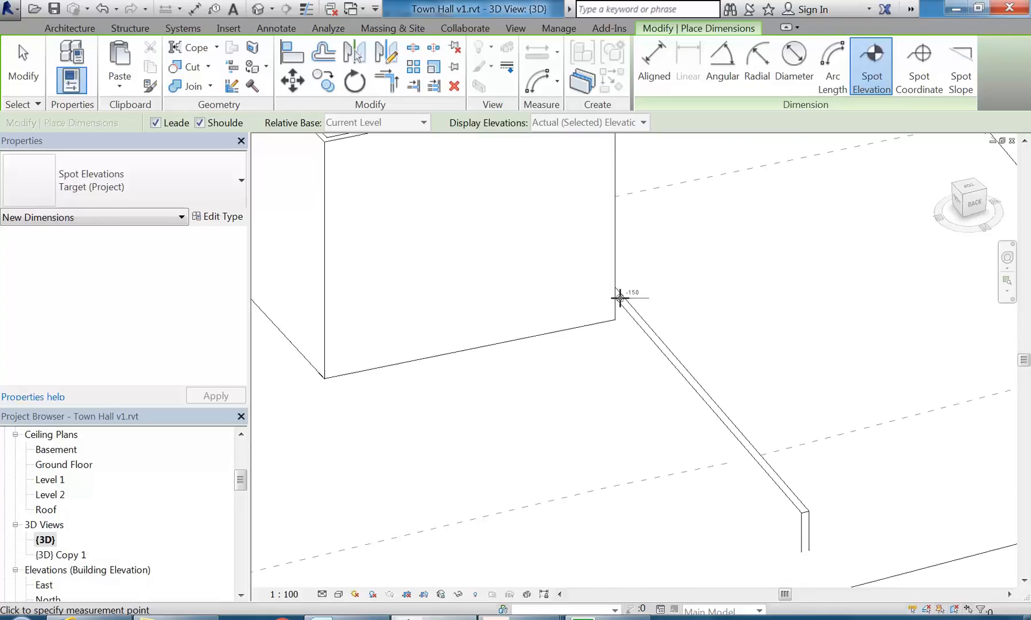
right_click(625, 247)
left_click(637, 254)
right_click(636, 256)
left_click(646, 264)
Start editing the topography surface and open the Site floor plan
scroll(676, 273, "down", 2)
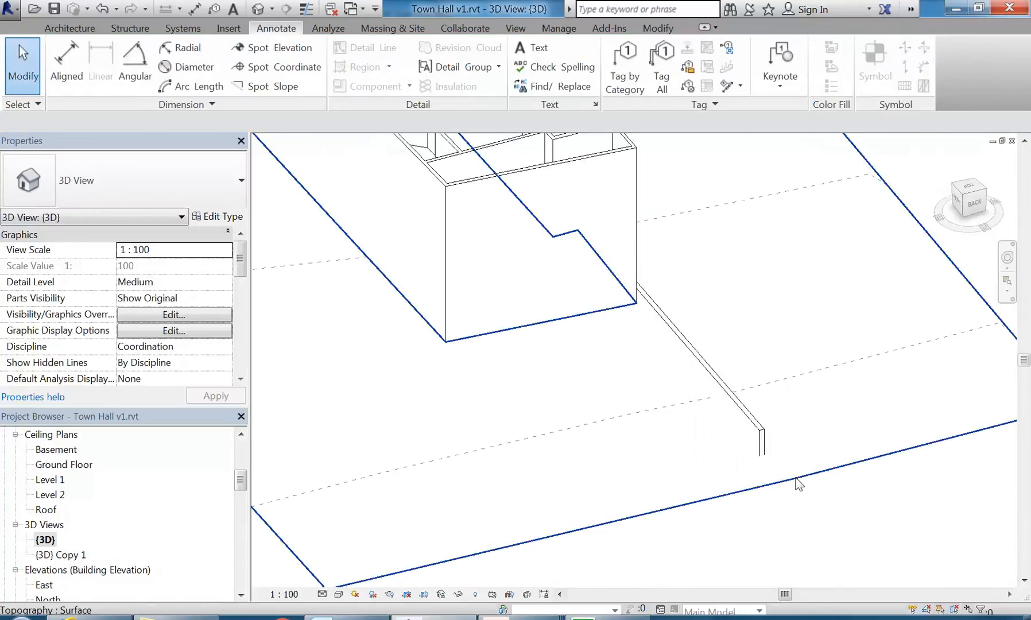
left_click(797, 481)
left_click(653, 75)
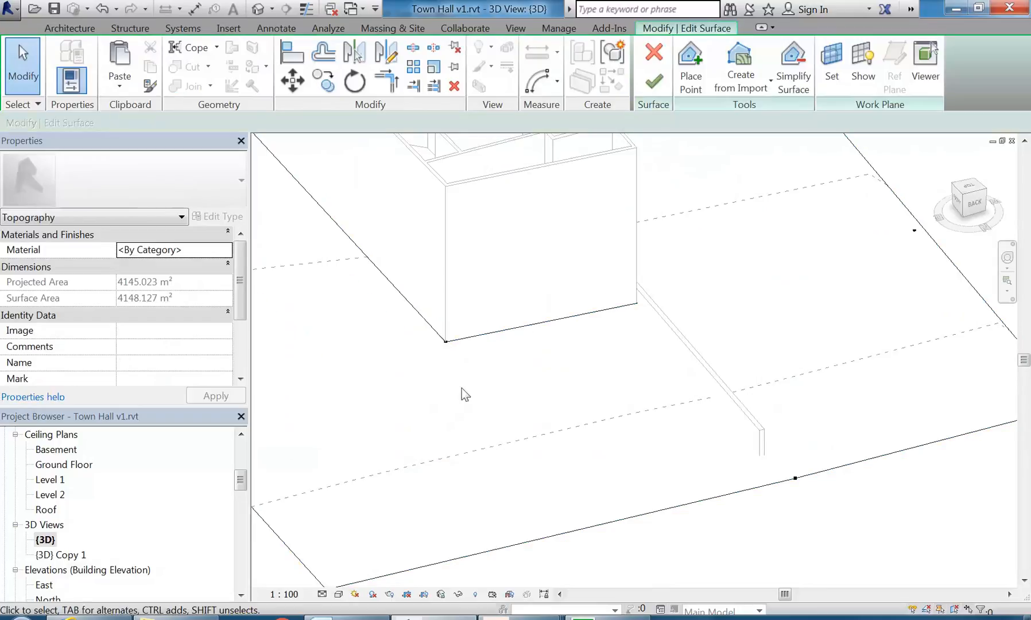
left_click(50, 494)
scroll(47, 494, "up", 4)
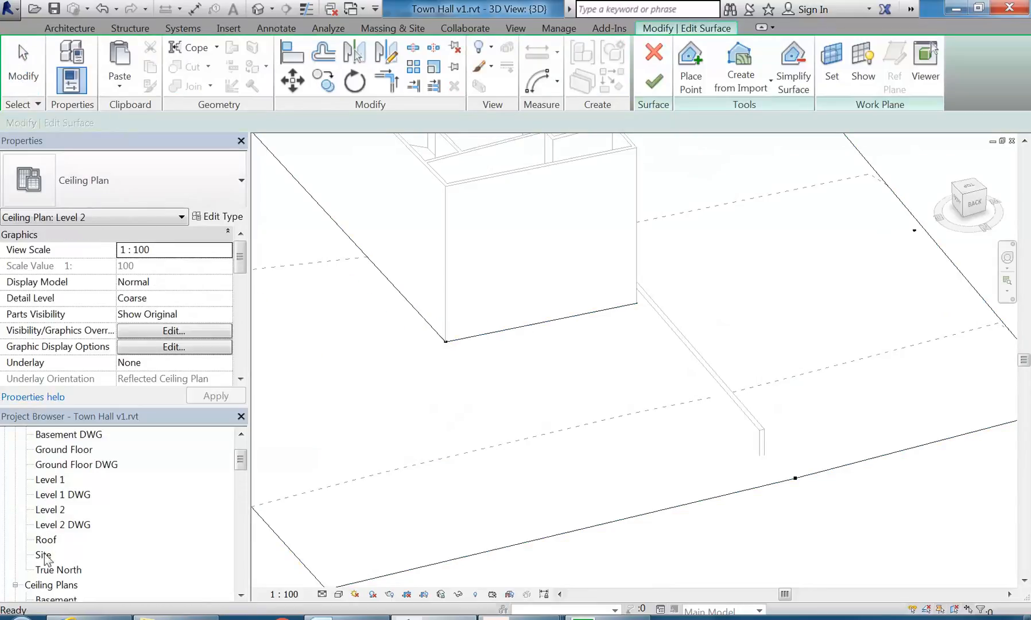
double_click(44, 555)
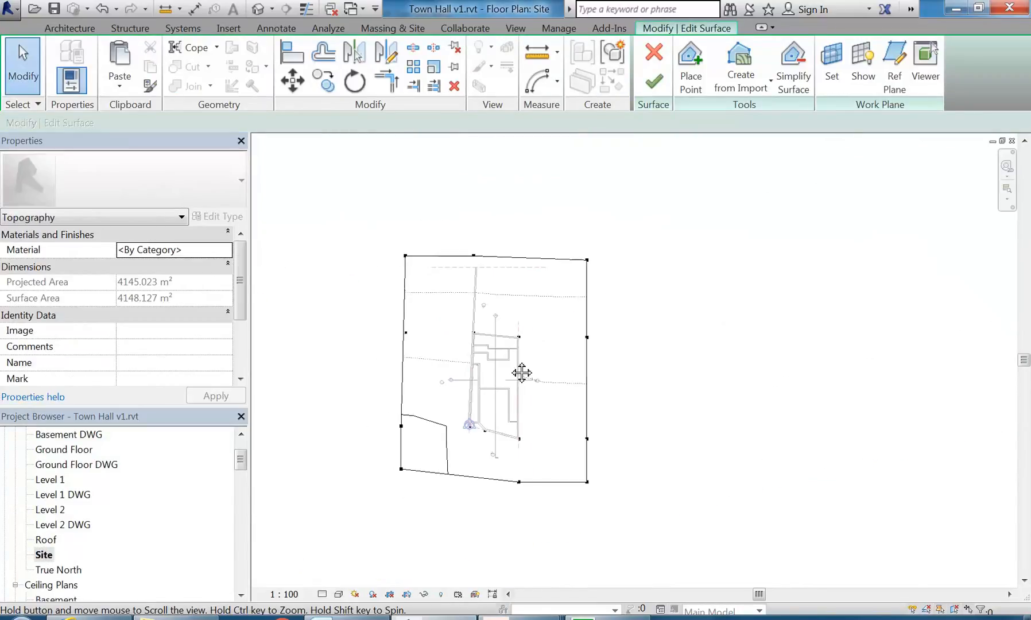
Move the three boundary points along the surface edge beyond the wall's free end in to the dashed reference line
scroll(531, 268, "up", 3)
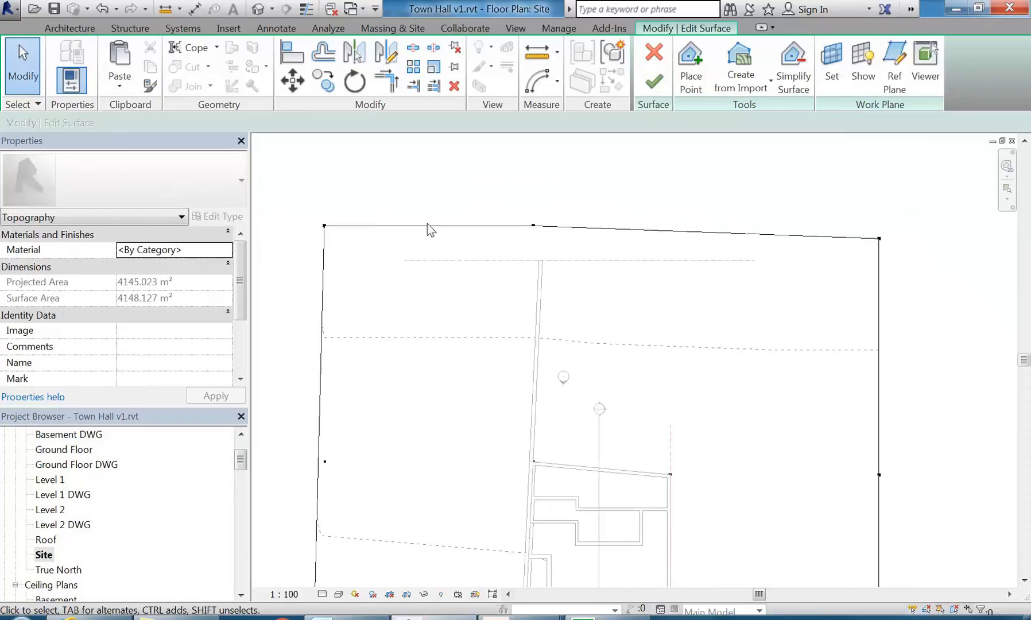
left_click_drag(298, 201, 937, 265)
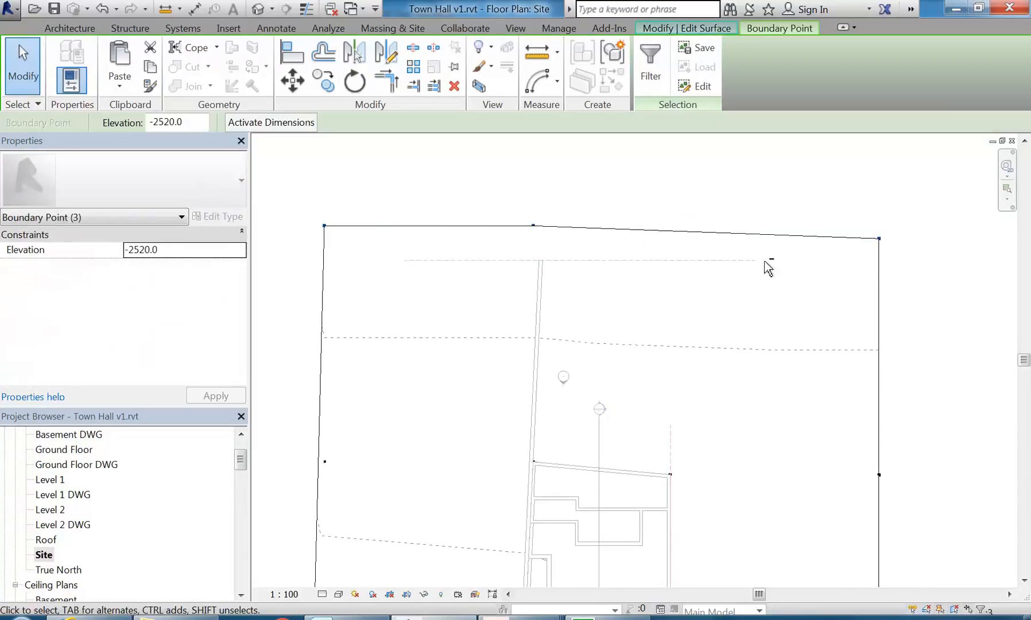
left_click(495, 315)
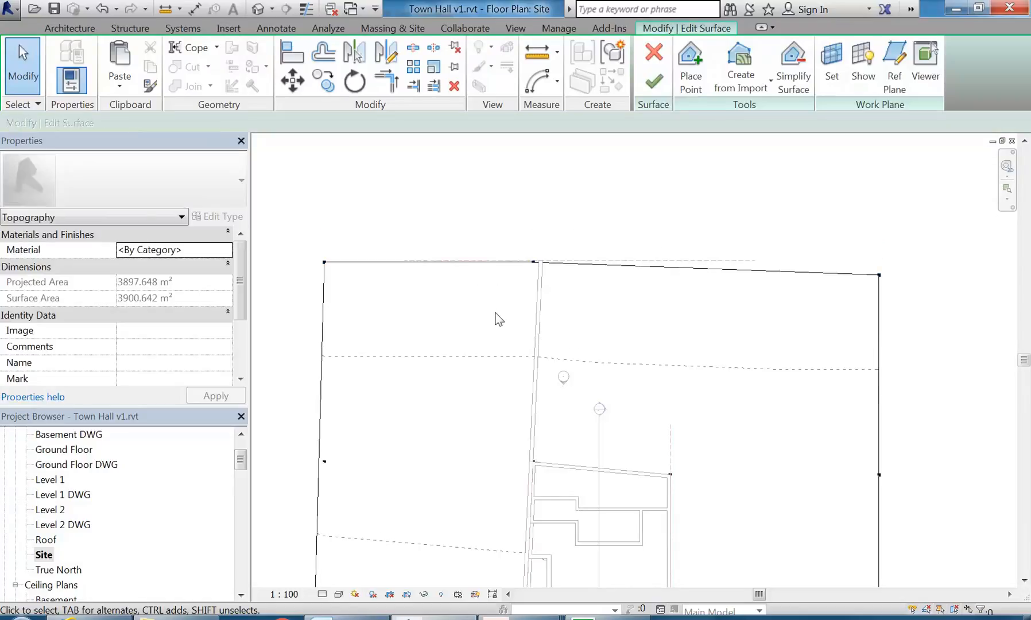
Set the Elevation of the surface boundary point beside the boundary wall's free end to -400
scroll(495, 315, "up", 1)
scroll(535, 234, "up", 4)
middle_click_drag(553, 260, 530, 285)
left_click_drag(486, 255, 595, 312)
middle_click_drag(594, 313, 617, 323)
scroll(465, 278, "up", 2)
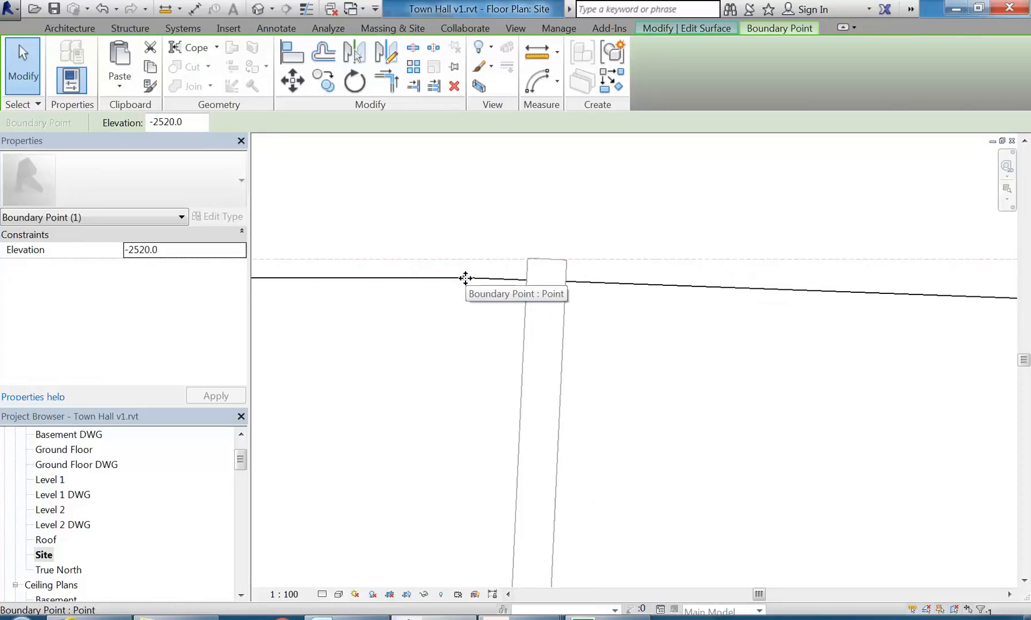
scroll(504, 328, "down", 3)
middle_click_drag(503, 328, 548, 301)
middle_click_drag(369, 320, 525, 256)
scroll(525, 256, "down", 3)
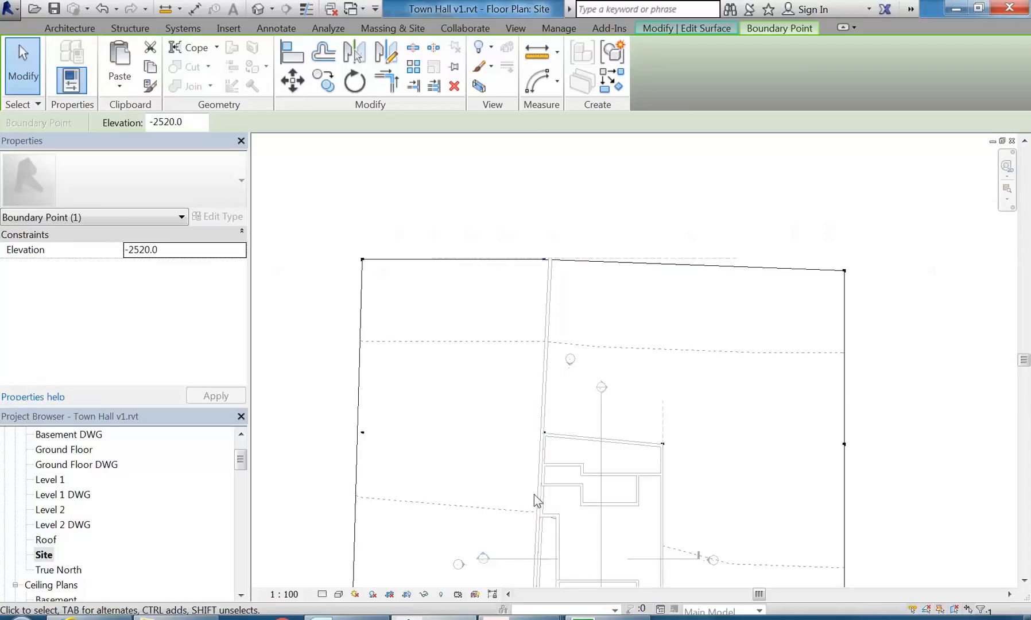
middle_click_drag(542, 296, 565, 284)
scroll(566, 289, "up", 3)
left_click(202, 251)
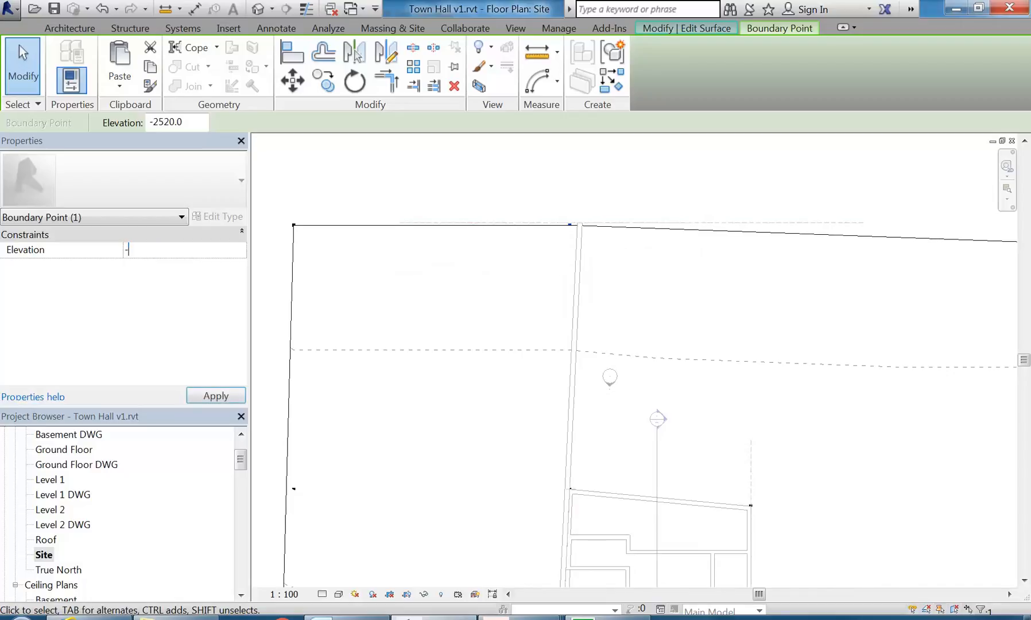
key("Return")
Move the -400 boundary point along the surface edge onto the near face of the boundary wall
scroll(645, 201, "up", 5)
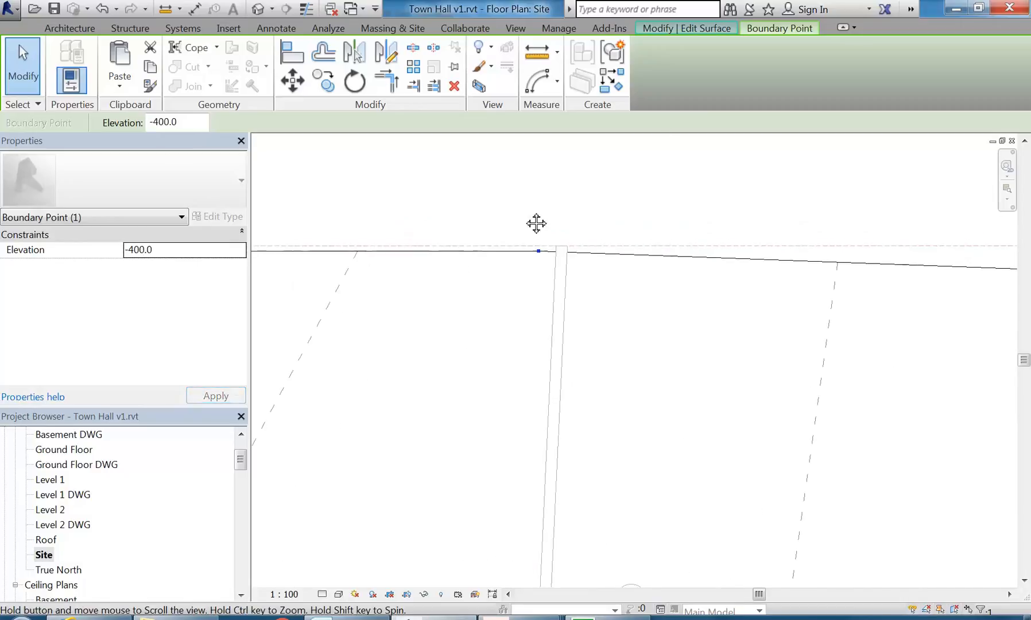
middle_click_drag(564, 327, 473, 321)
scroll(466, 312, "up", 1)
left_click_drag(463, 297, 527, 299)
scroll(521, 319, "down", 5)
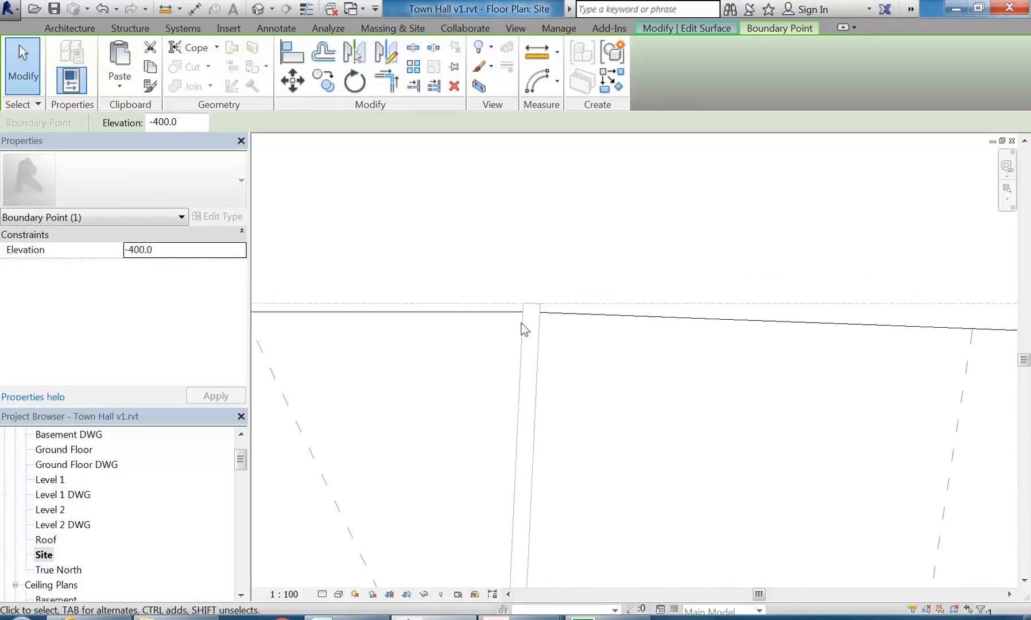
middle_click_drag(514, 290, 548, 315)
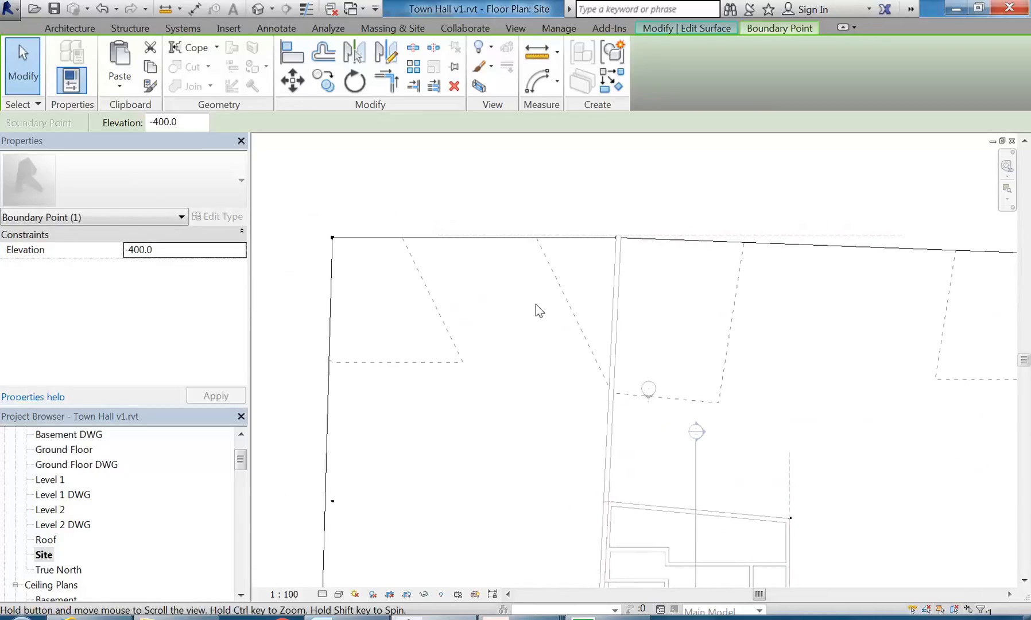
Switch the Site plan to wireframe display and check the boundary point's position at the wall's free end
scroll(617, 226, "up", 3)
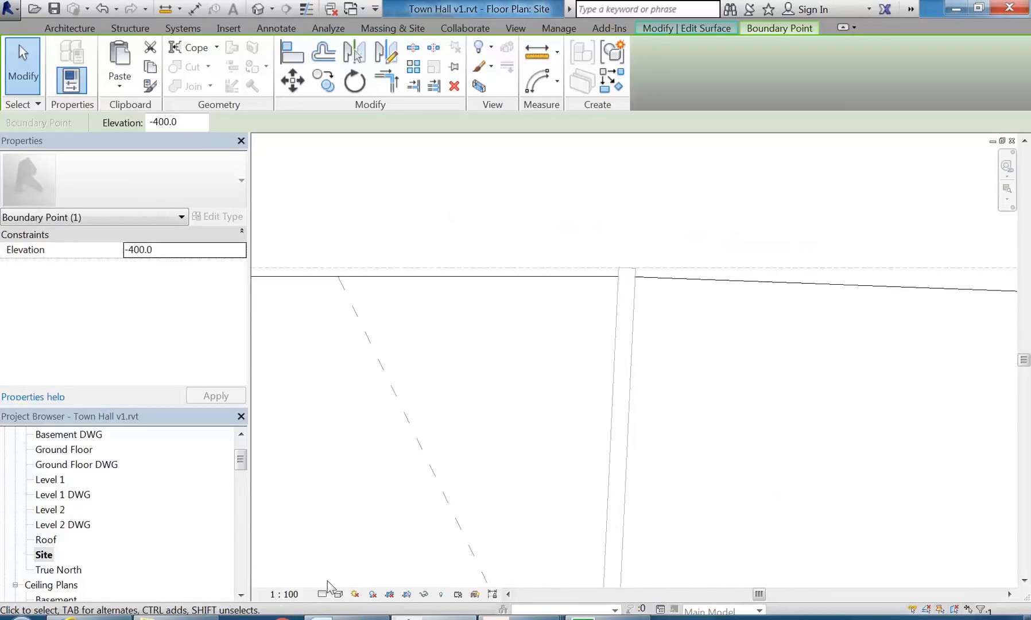
left_click(338, 595)
left_click(372, 491)
middle_click_drag(634, 279, 556, 270)
scroll(551, 254, "up", 3)
left_click(541, 337)
left_click(527, 298)
Place a surface point at absolute elevation -300 on the boundary wall's outer face, level with the building corner
scroll(580, 518, "down", 3)
middle_click_drag(579, 518, 516, 270)
scroll(516, 269, "down", 3)
scroll(508, 452, "up", 5)
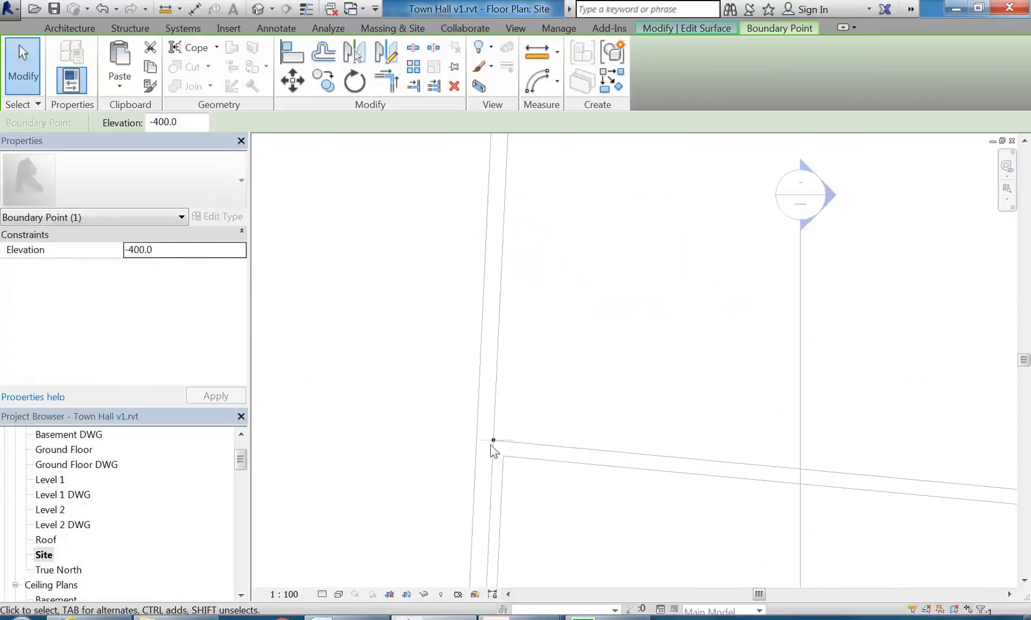
scroll(438, 413, "up", 2)
left_click(483, 418)
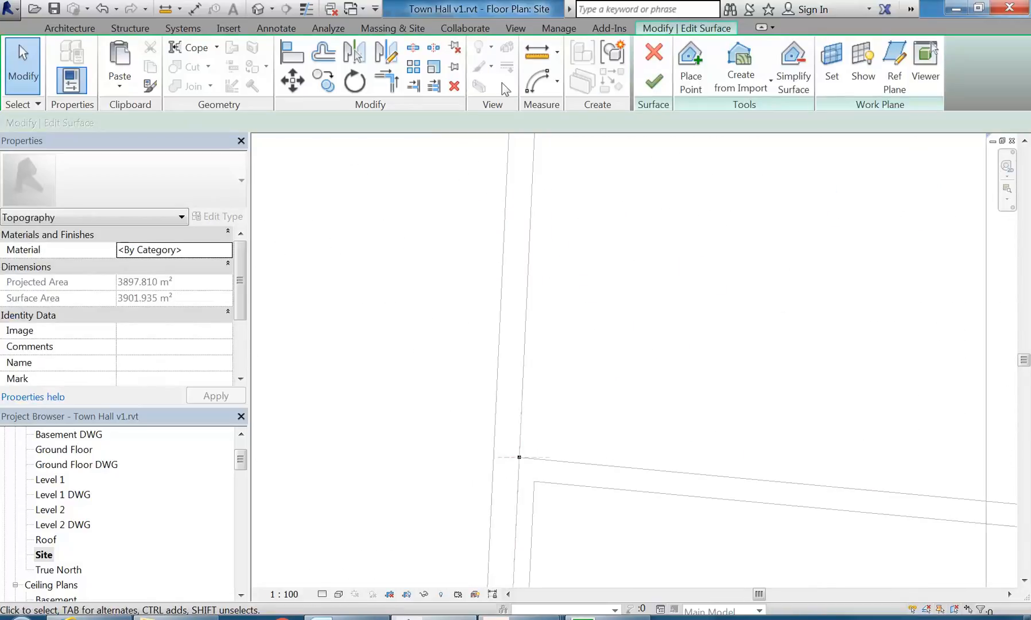
left_click(690, 66)
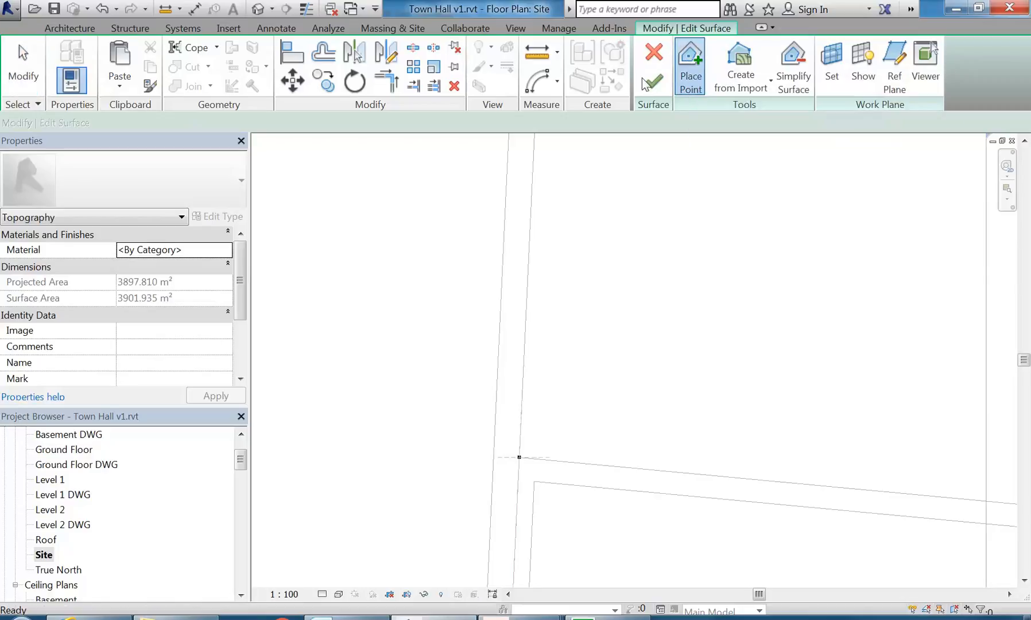
type("-300.0")
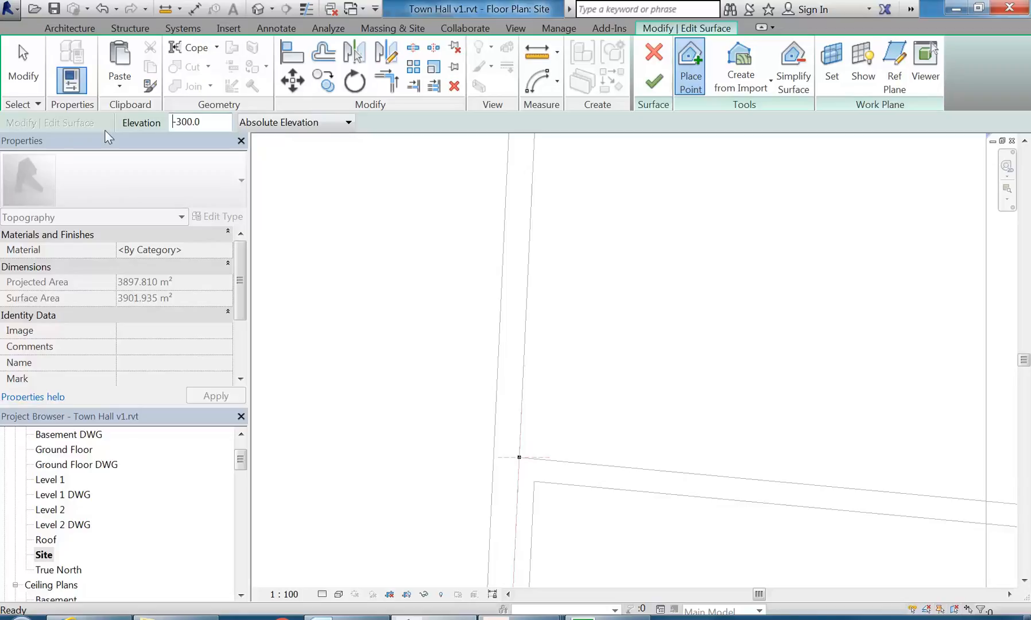
scroll(421, 421, "up", 4)
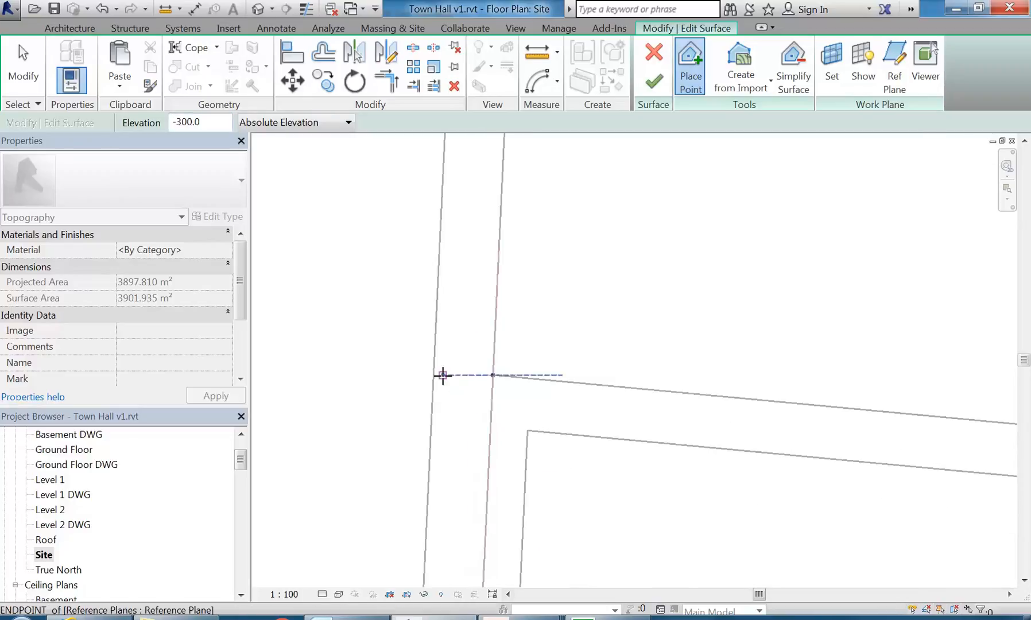
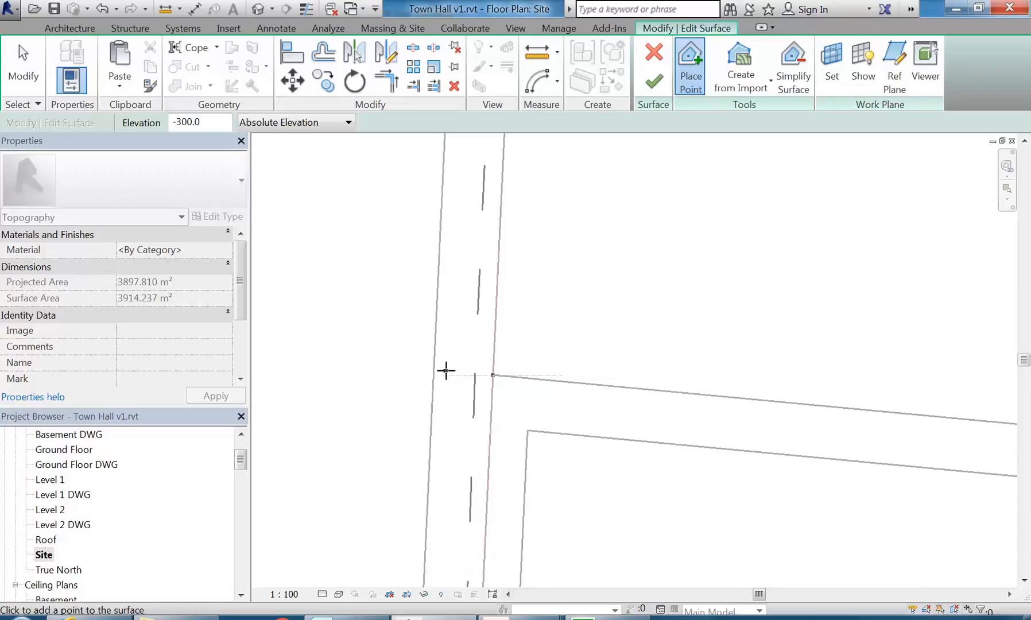
left_click(492, 375)
Check the elevation of the surface's corner boundary point at the far end of the site, on the building side of the wall
scroll(477, 364, "down", 6)
scroll(503, 298, "down", 2)
middle_click_drag(505, 342, 479, 446)
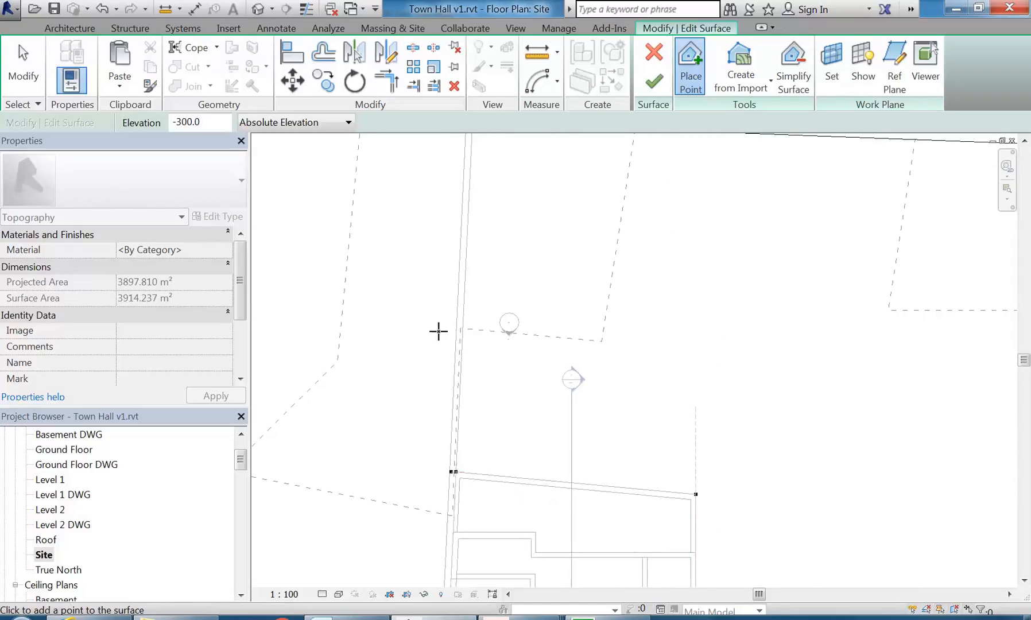
scroll(437, 331, "down", 2)
middle_click_drag(437, 332, 451, 417)
scroll(436, 502, "up", 1)
scroll(435, 503, "up", 1)
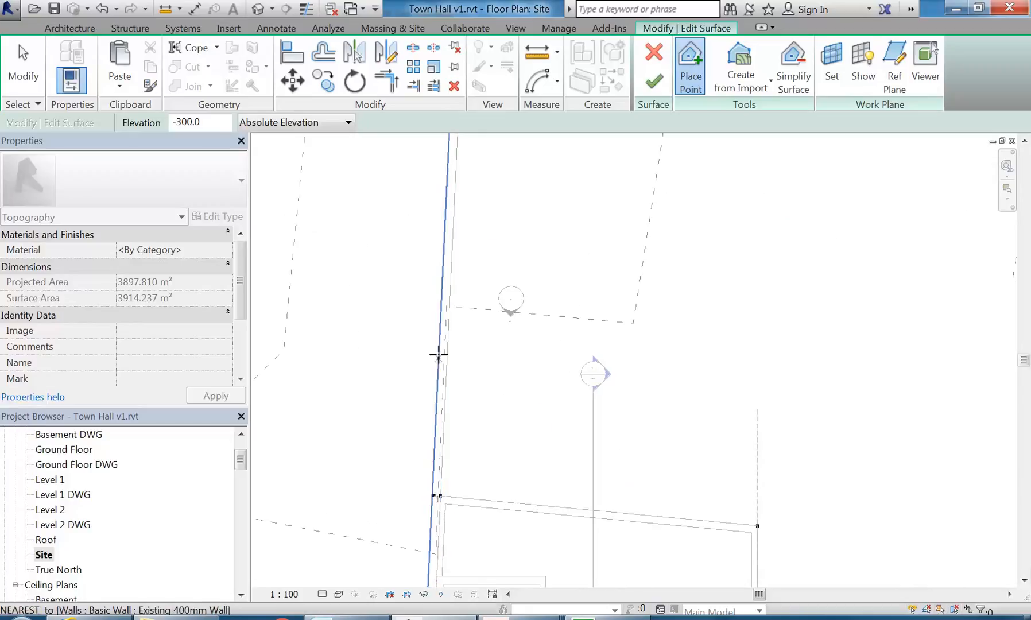
middle_click_drag(446, 301, 456, 437)
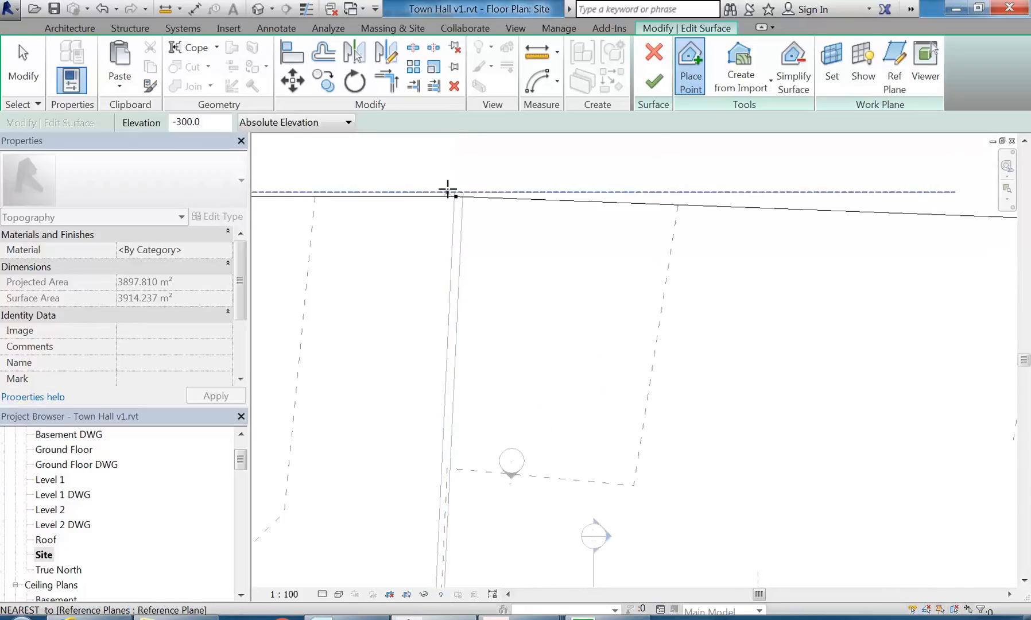
scroll(470, 354, "down", 2)
key("Escape")
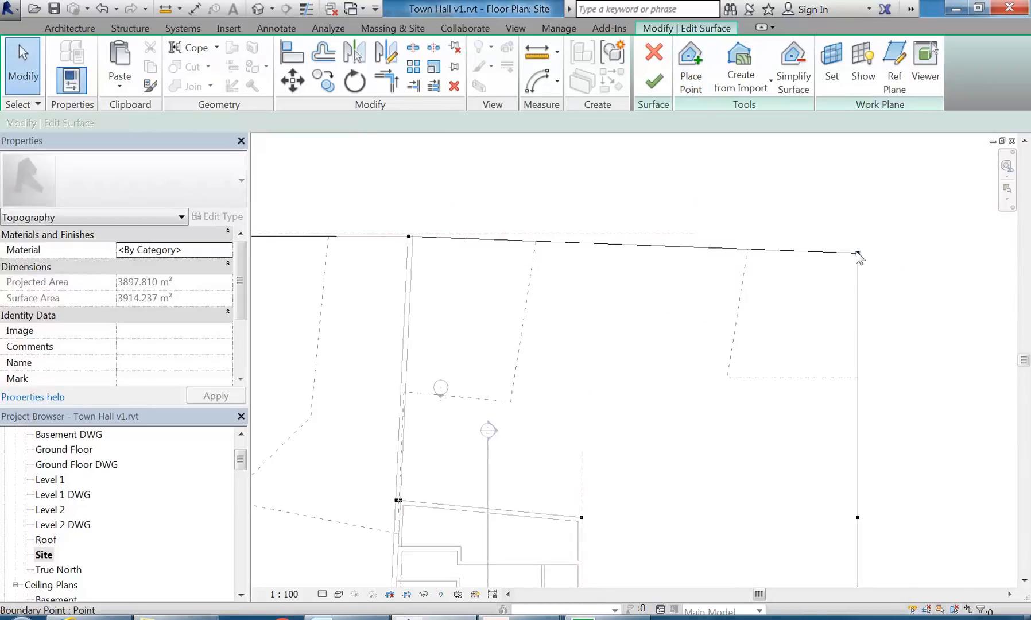
left_click(858, 254)
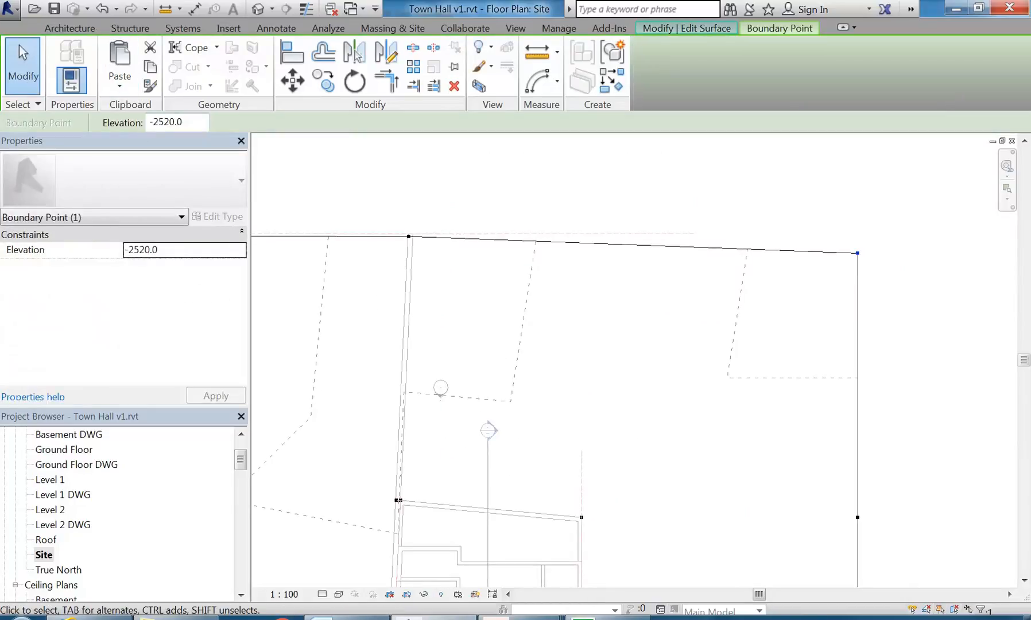
left_click(405, 190)
Place a surface point at absolute elevation -2520 where the surface edge crosses the building-side face of the boundary wall's free end
scroll(405, 180, "up", 2)
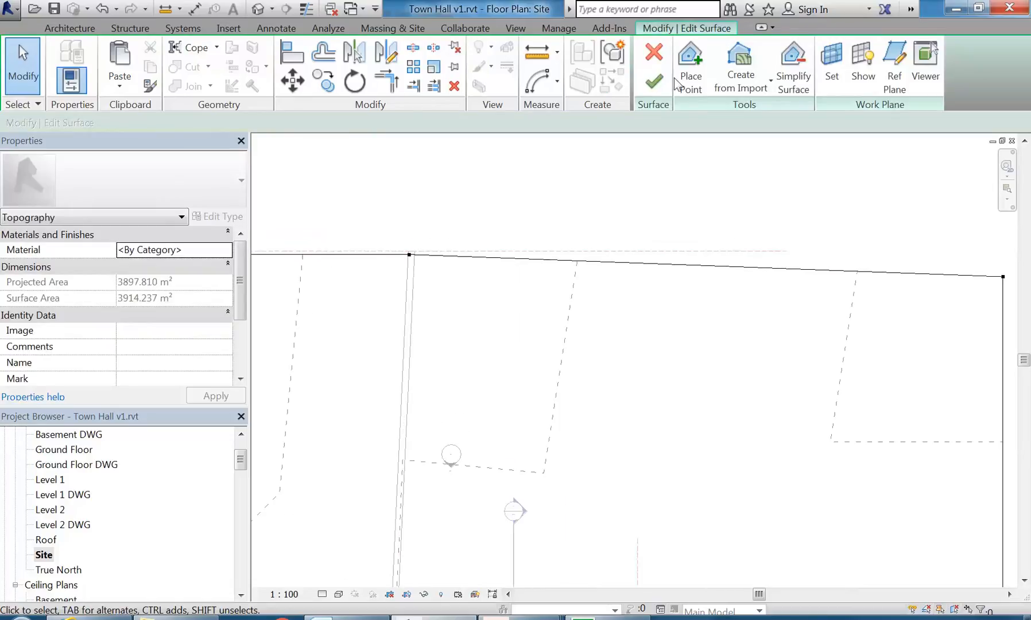
left_click(691, 68)
scroll(426, 293, "up", 5)
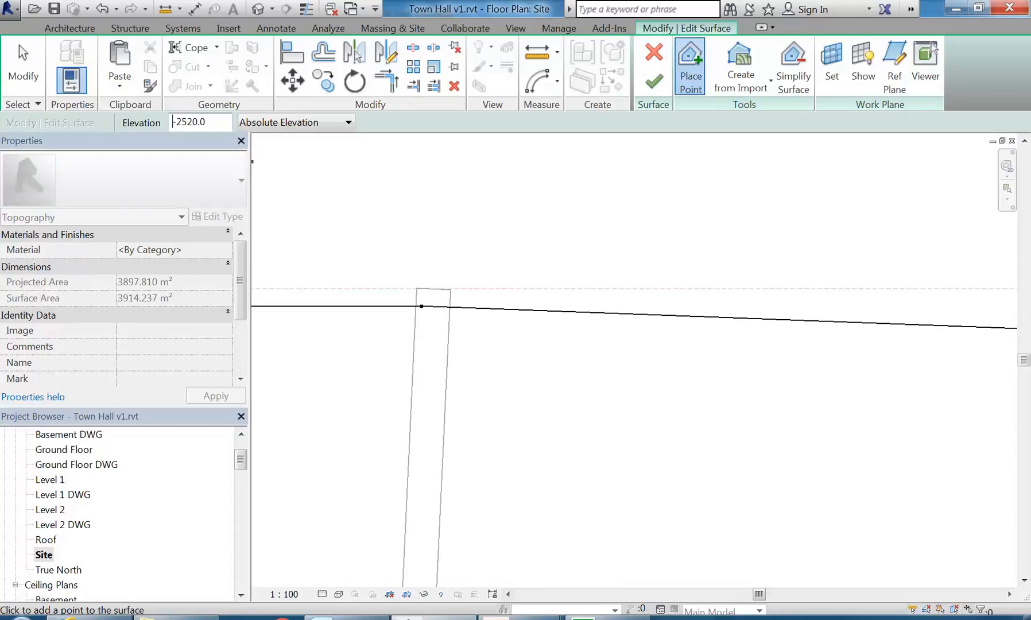
scroll(402, 291, "up", 2)
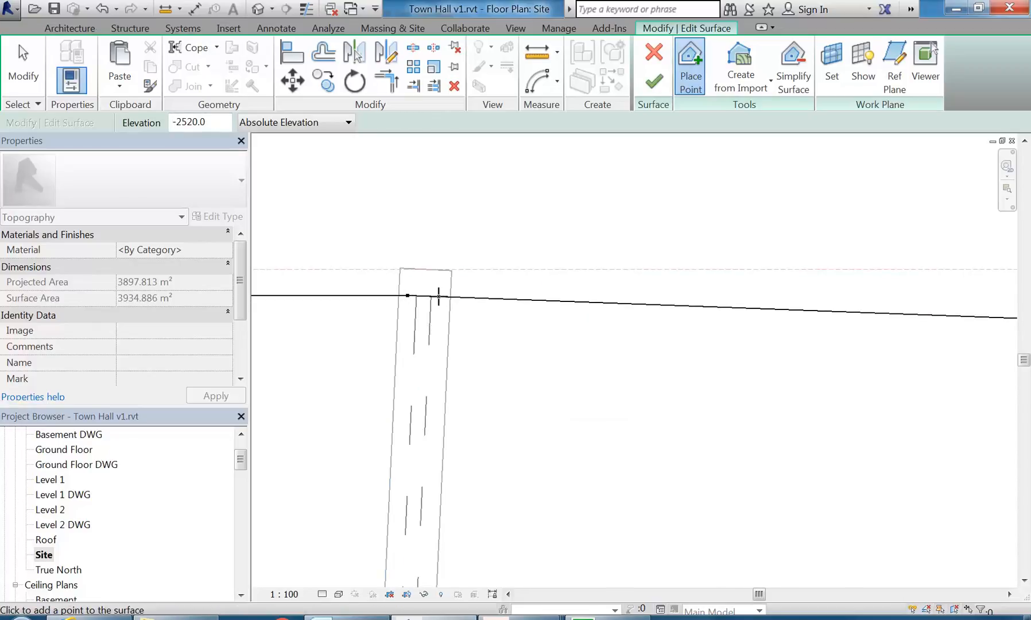
scroll(435, 350, "down", 2)
middle_click_drag(438, 369, 432, 308)
scroll(418, 431, "down", 1)
middle_click_drag(418, 431, 410, 401)
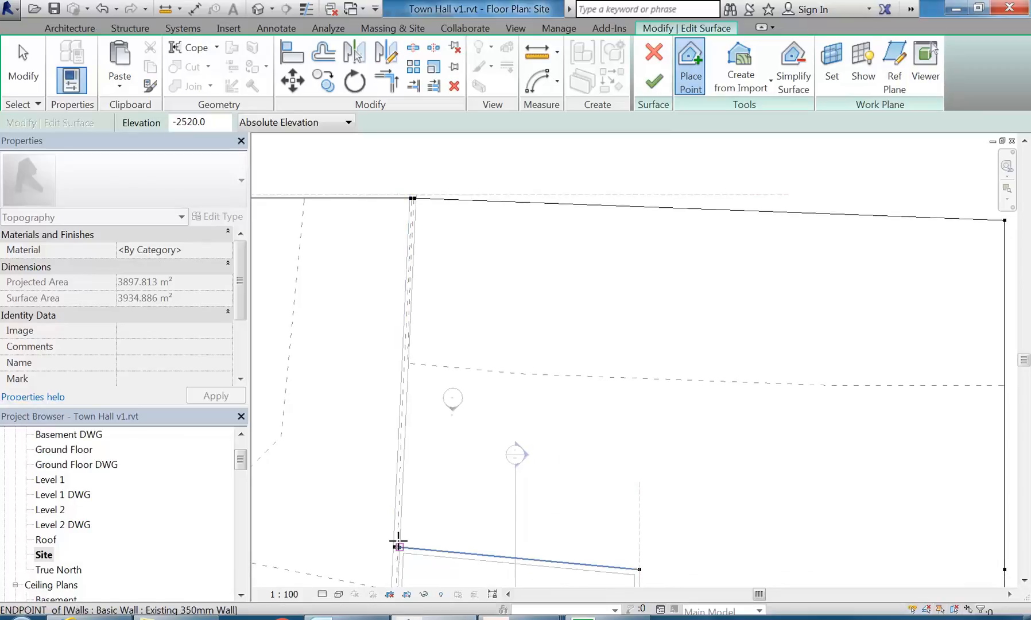
Open the 3D view, inspect the surface at the wall's free end, and finish the surface edit
left_click(258, 9)
middle_click_drag(573, 389, 615, 391, "shift")
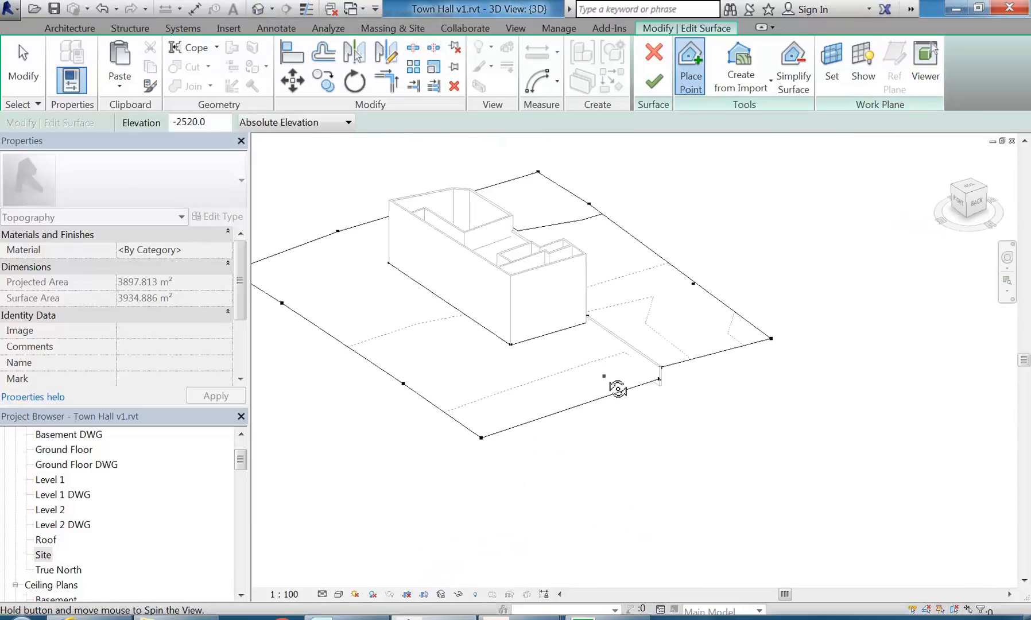
scroll(647, 336, "up", 5)
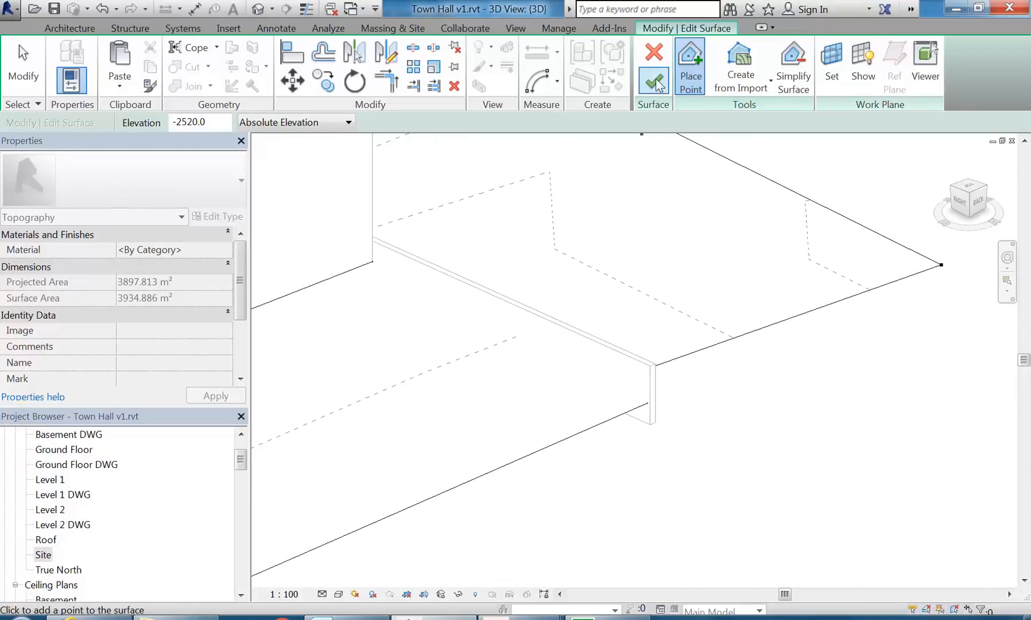
left_click(652, 86)
left_click(608, 300)
Set the 3D view's visual style to Shaded and look at the ground on both sides of the boundary wall
left_click(358, 568)
left_click(338, 595)
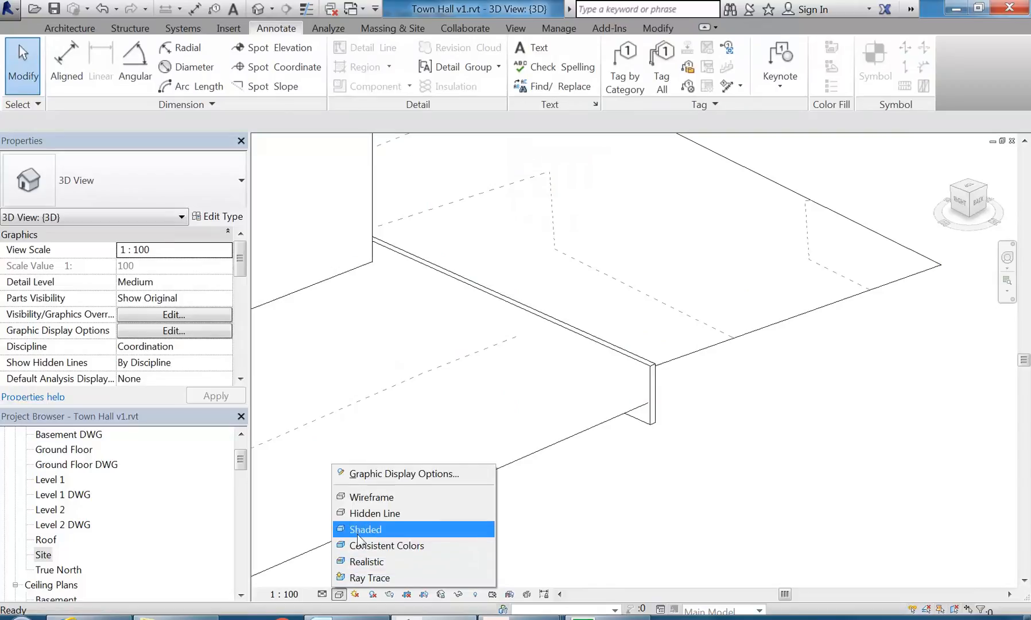
left_click(357, 540)
scroll(619, 292, "up", 3)
mouse_move(602, 292)
middle_mouse_down("shift")
mouse_move(606, 332)
mouse_move(599, 311)
middle_mouse_up("shift")
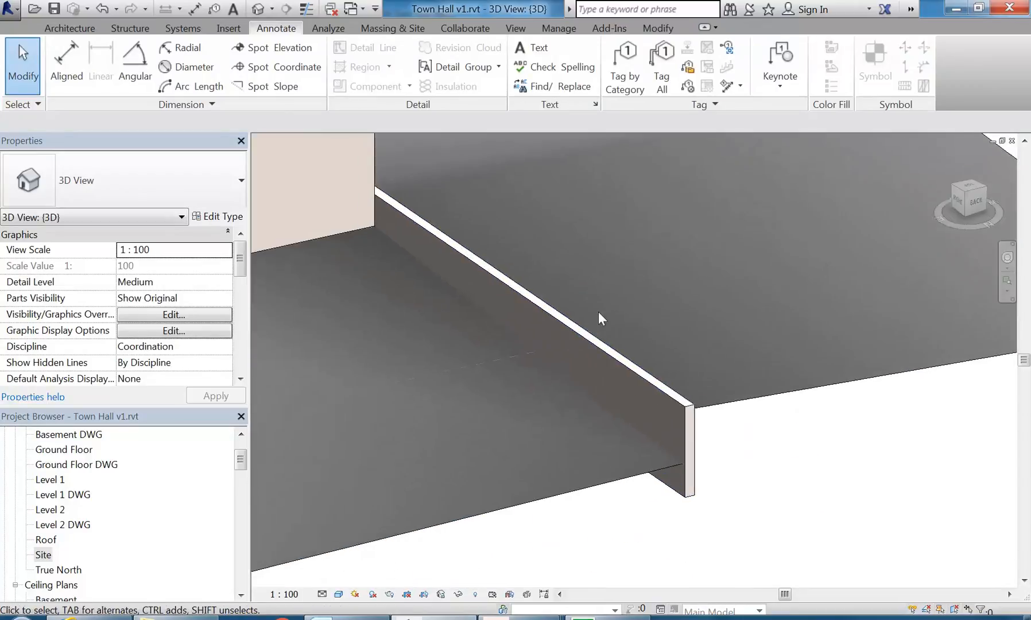
Examine how the topography meets the boundary wall along its outer face, near the building corner
left_click(712, 410)
middle_click_drag(657, 325, 603, 391, "shift")
scroll(477, 338, "up", 3)
scroll(514, 310, "down", 3)
scroll(524, 324, "up", 3)
scroll(671, 416, "down", 1)
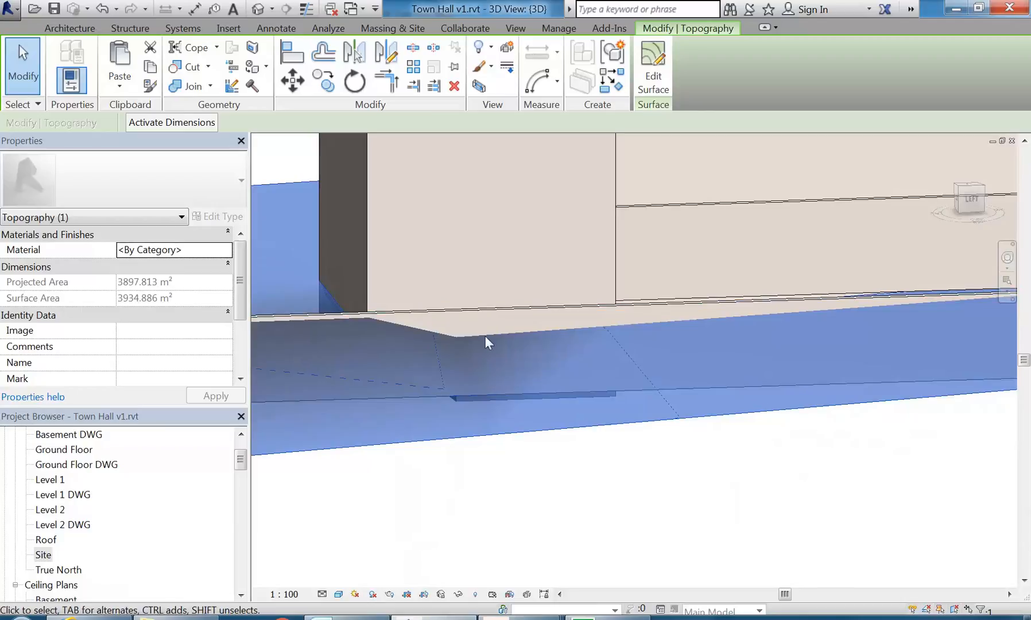
scroll(462, 337, "down", 3)
middle_click_drag(471, 373, 569, 425, "shift")
Open the Site floor plan and start editing the topography surface
mouse_move(236, 459)
left_mouse_down()
mouse_move(236, 451)
mouse_move(237, 463)
left_mouse_up()
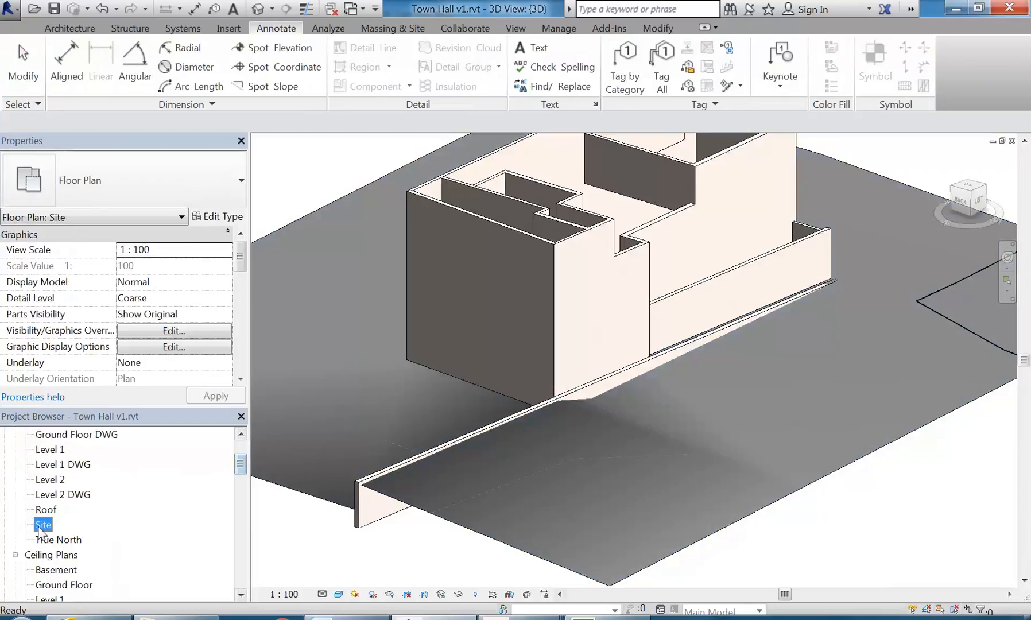
double_click(39, 528)
scroll(459, 330, "down", 4)
middle_click_drag(462, 317, 460, 255)
scroll(428, 356, "up", 3)
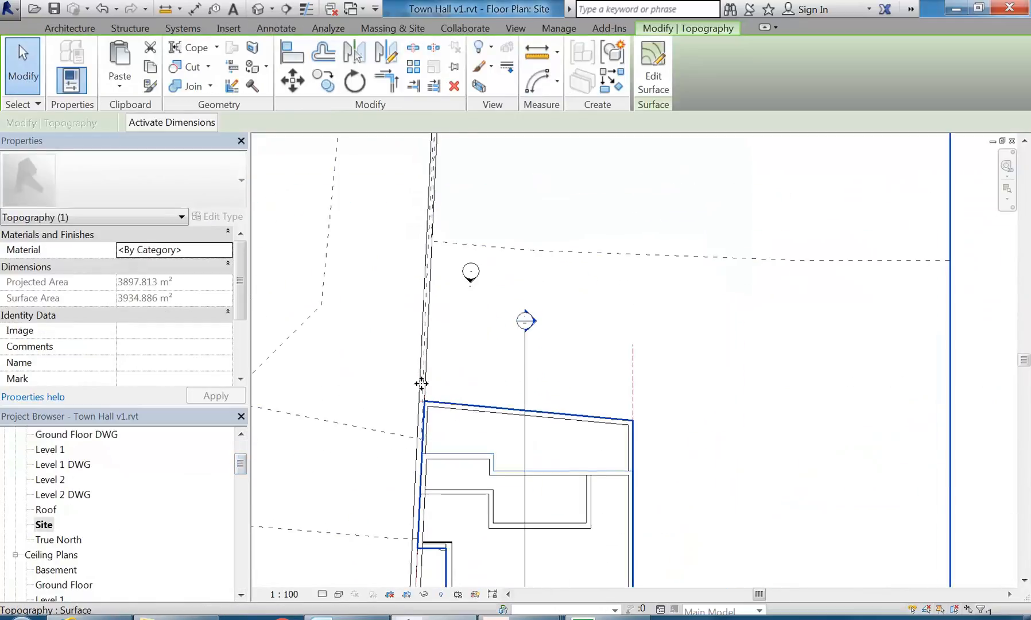
scroll(427, 376, "up", 4)
left_click(354, 417)
scroll(436, 424, "up", 1)
middle_click_drag(442, 370, 414, 324)
scroll(414, 324, "down", 6)
scroll(463, 244, "down", 3)
middle_click_drag(478, 268, 497, 356)
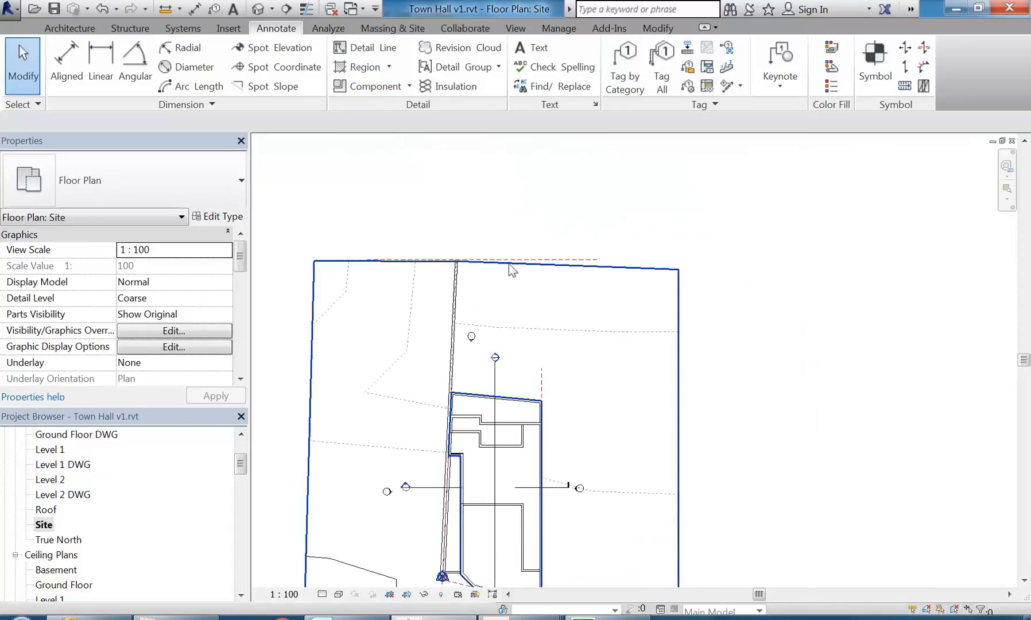
left_click(548, 271)
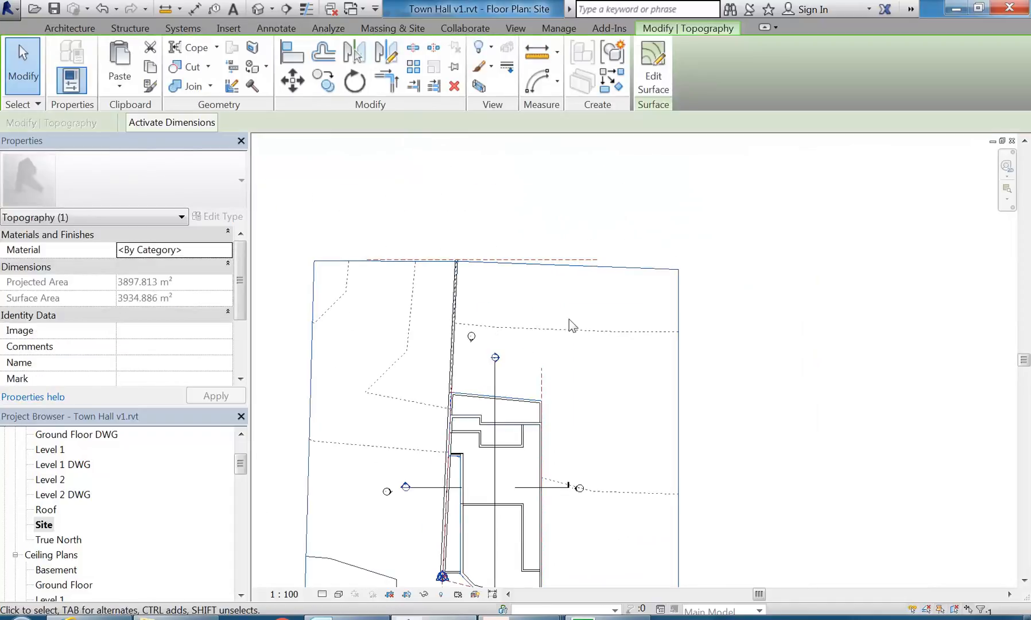
left_click(655, 93)
Check the elevations of the surface points at the boundary wall's street-side end and on its outer face at the building corner
scroll(461, 364, "up", 5)
scroll(445, 330, "up", 3)
middle_click_drag(444, 371, 441, 270)
scroll(442, 271, "down", 6)
mouse_move(441, 342)
middle_mouse_down()
mouse_move(440, 356)
mouse_move(438, 291)
mouse_move(450, 336)
mouse_move(483, 347)
mouse_move(468, 366)
mouse_move(452, 357)
middle_mouse_up()
scroll(434, 323, "up", 2)
scroll(453, 488, "up", 2)
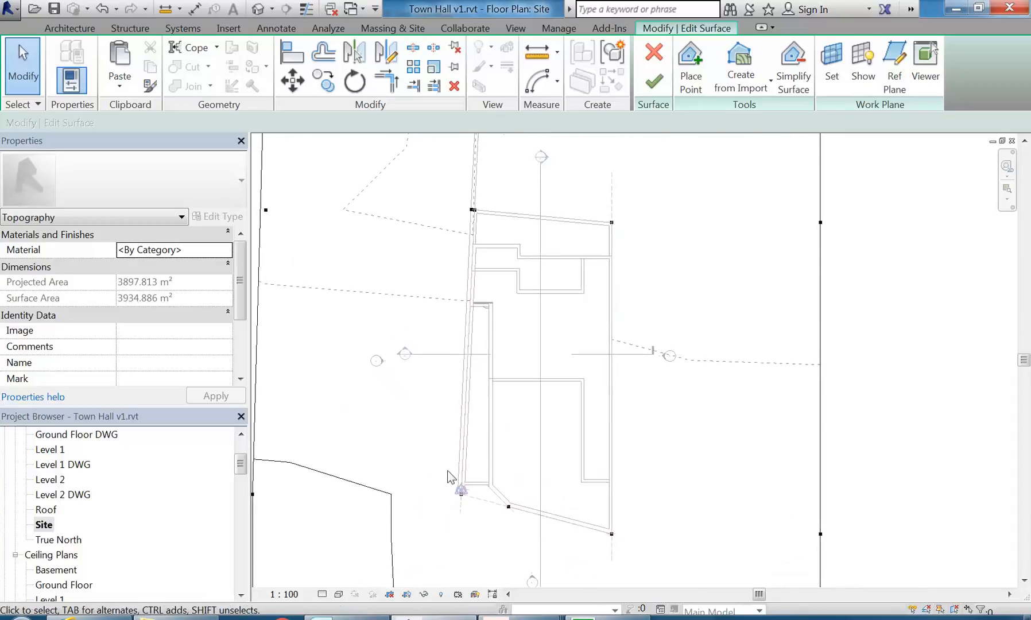
left_click(466, 500)
left_click(408, 257)
middle_click_drag(462, 241, 462, 395)
scroll(472, 256, "up", 2)
left_click(486, 187)
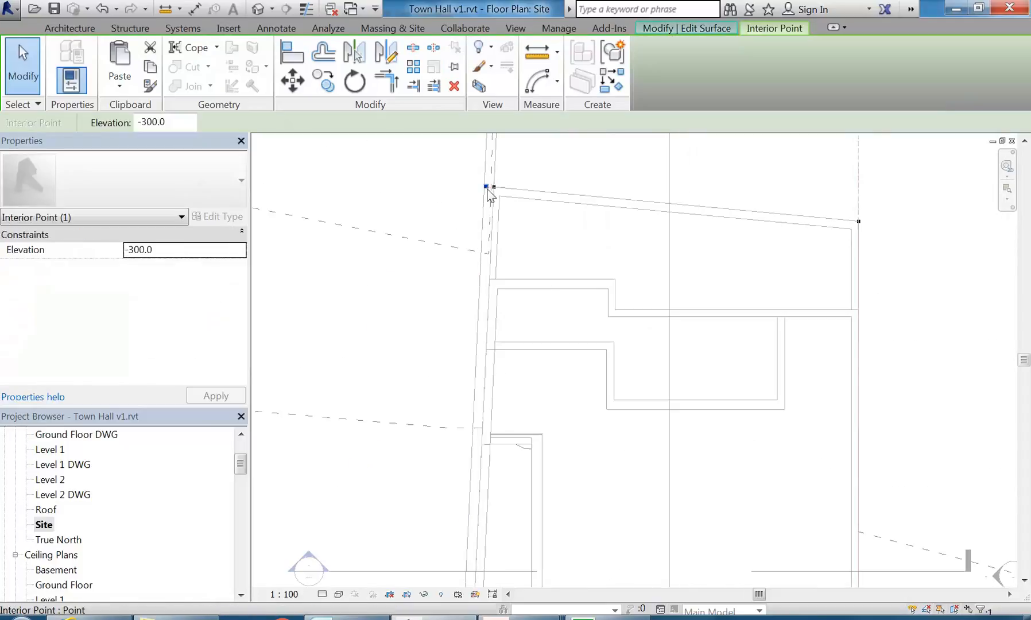
left_click(476, 333)
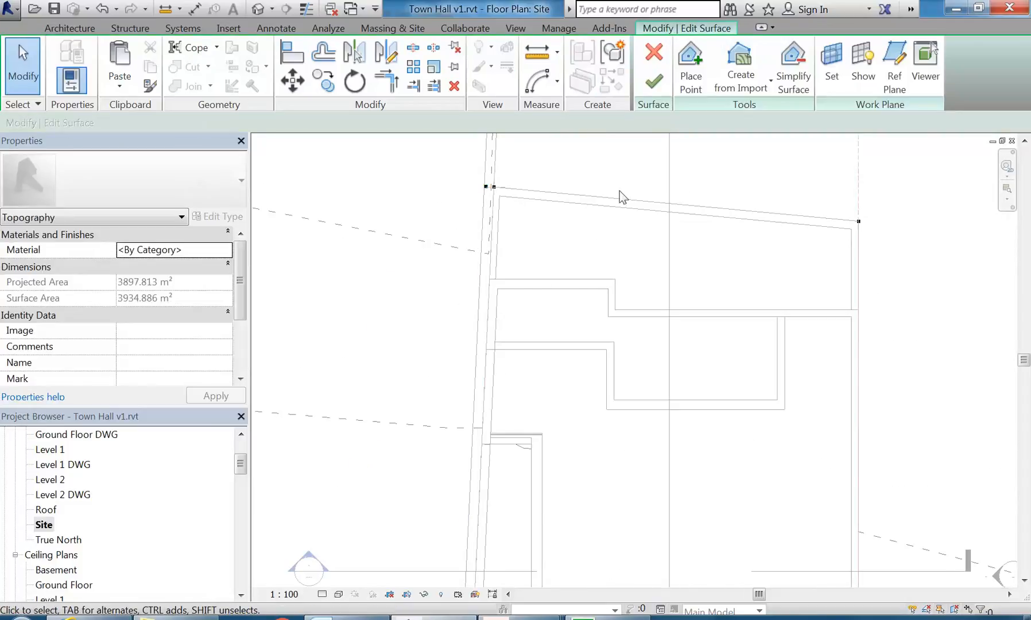
Place a surface point at absolute elevation -200 on the boundary wall's outer face, between the building corner point and the wall-end point
left_click(690, 79)
middle_click_drag(481, 445, 483, 403)
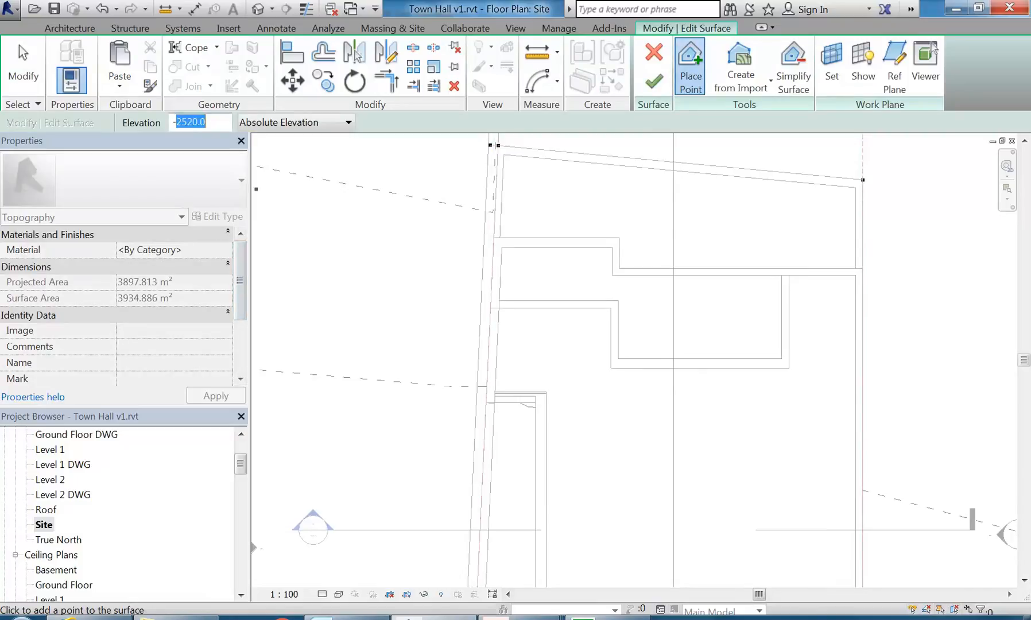
middle_click_drag(395, 391, 375, 367)
scroll(449, 368, "down", 3)
middle_click_drag(465, 412, 444, 265)
scroll(449, 365, "up", 3)
scroll(456, 415, "down", 1)
scroll(445, 266, "down", 1)
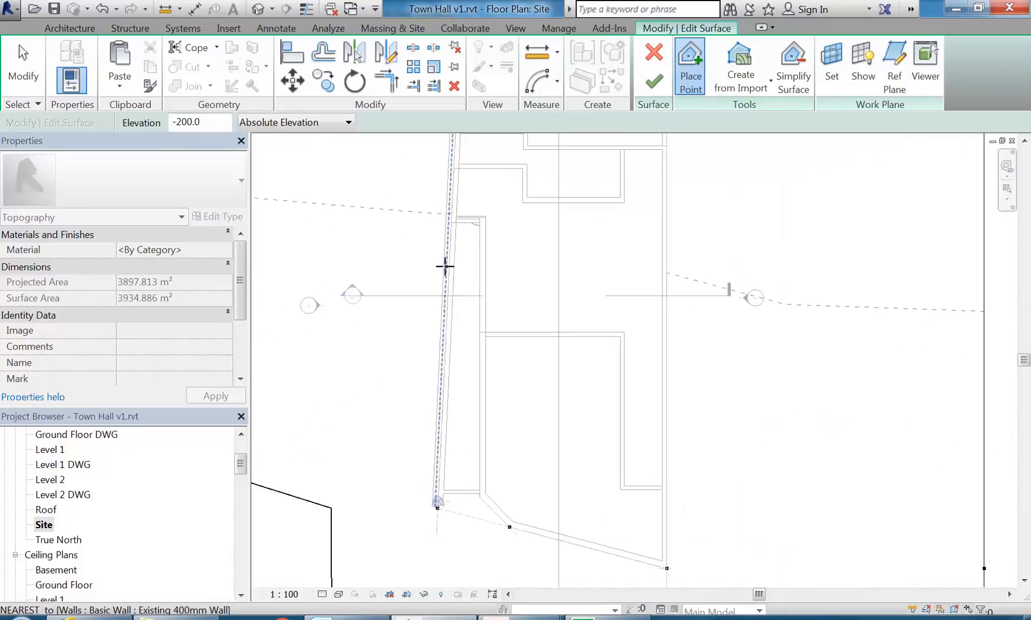
left_click(445, 266)
Inspect in 3D how the ground meets the boundary wall around the -200 point
scroll(424, 355, "down", 2)
middle_click_drag(424, 355, 442, 388)
left_click(258, 9)
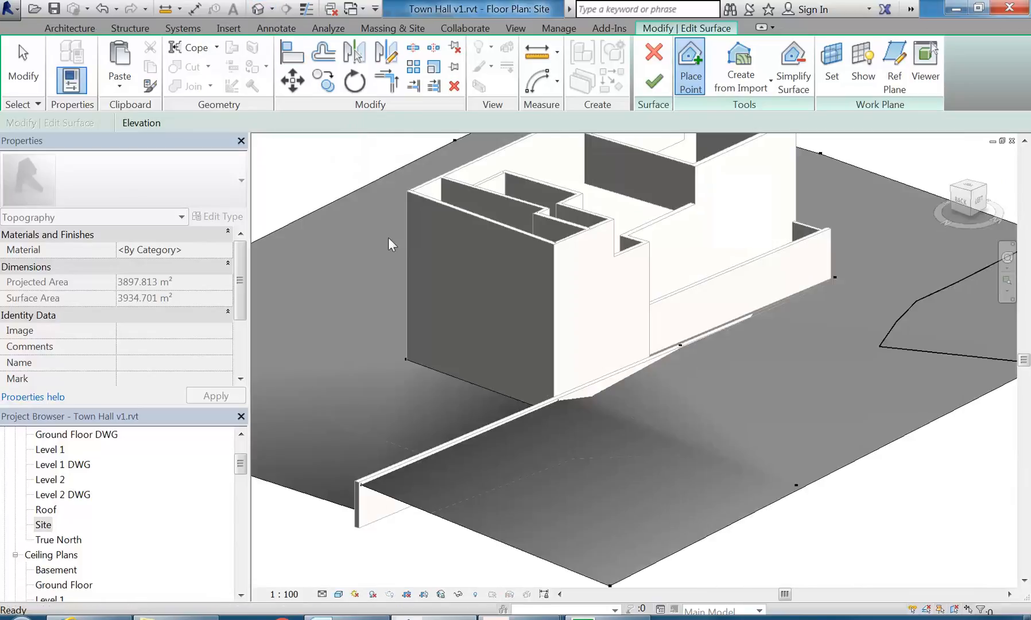
middle_click_drag(640, 393, 583, 401, "shift")
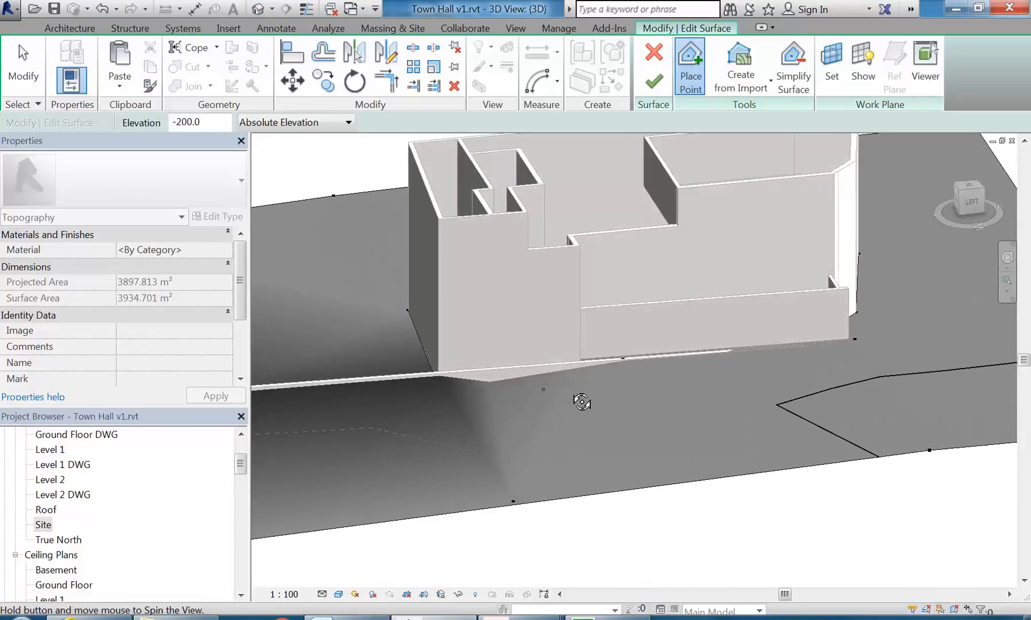
scroll(622, 362, "up", 2)
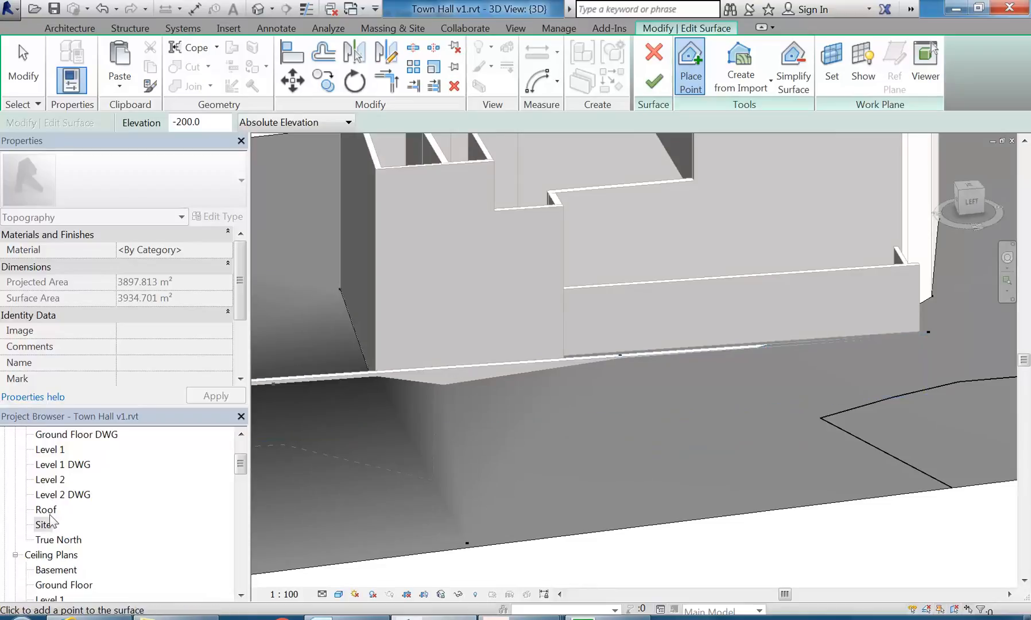
Return to the Site plan and place a surface point at absolute elevation -250 on the wall's outer face, between the -300 and -200 points
double_click(44, 525)
middle_click_drag(414, 376, 417, 440)
scroll(417, 440, "up", 1)
left_click(690, 66)
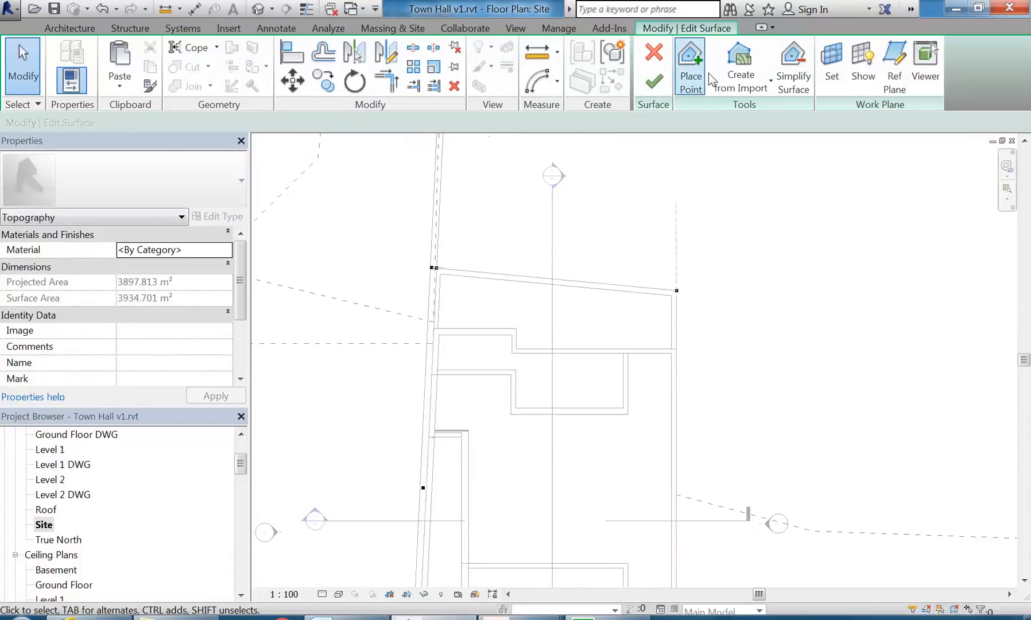
scroll(328, 290, "up", 1)
left_click(305, 261)
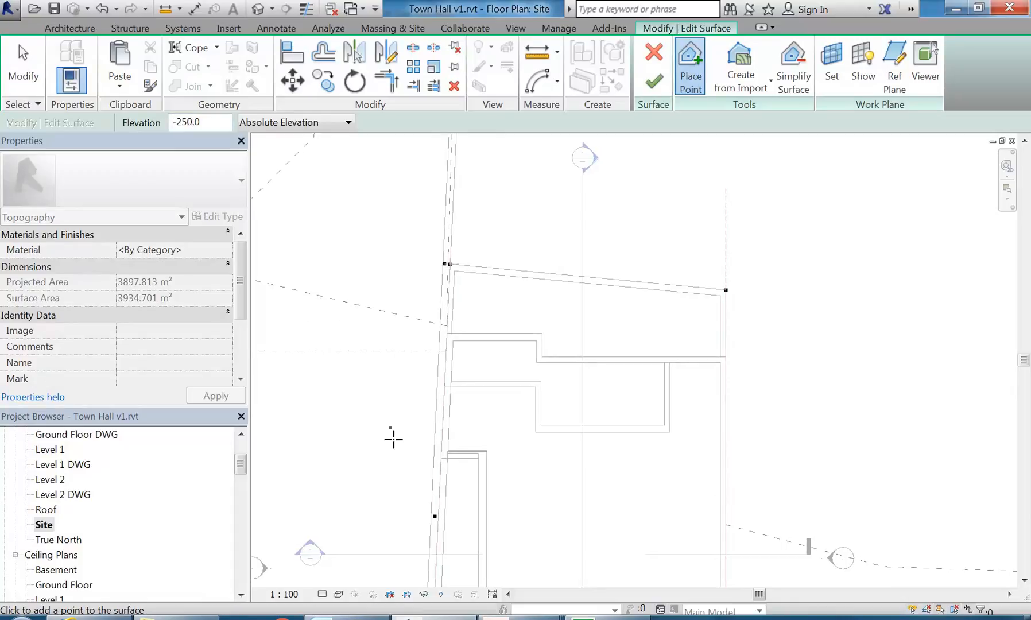
left_click(439, 397)
Place another -250 surface point in the open ground outside the boundary wall, level with the -250 point on the wall
scroll(389, 394, "down", 4)
middle_click_drag(408, 410, 457, 399)
scroll(414, 373, "up", 2)
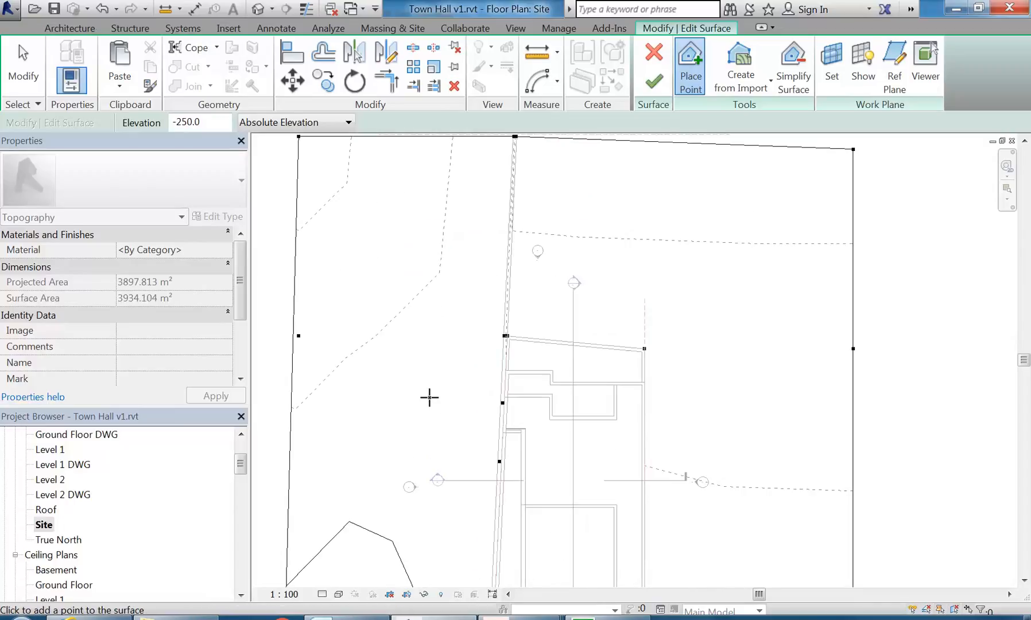
middle_click_drag(438, 483, 424, 439)
key("Escape")
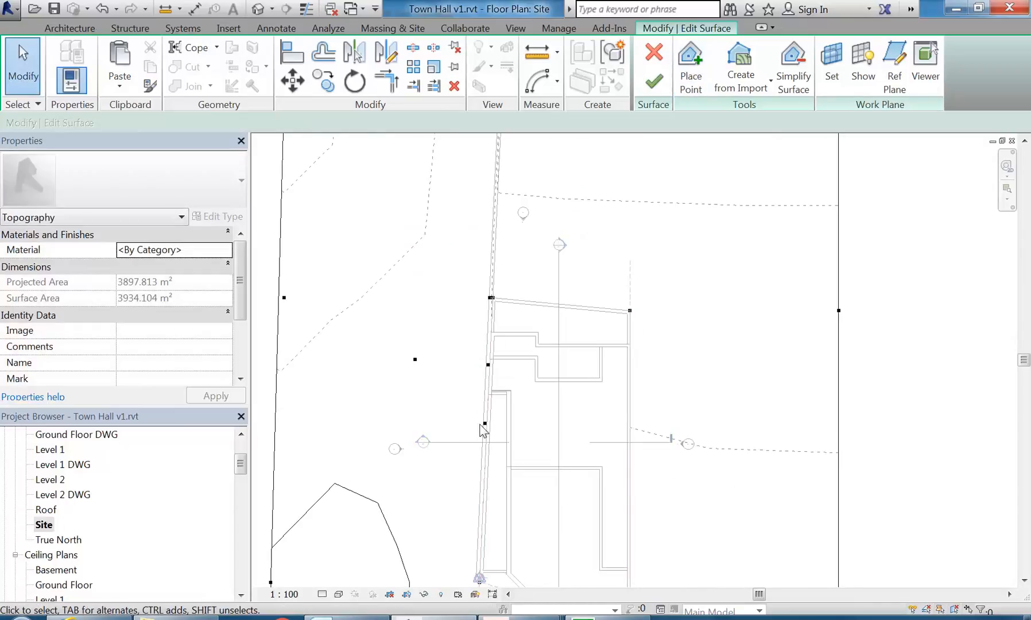
Copy the -200 point from the boundary wall into the open ground, in line with the outlying -250 point
left_click(484, 424)
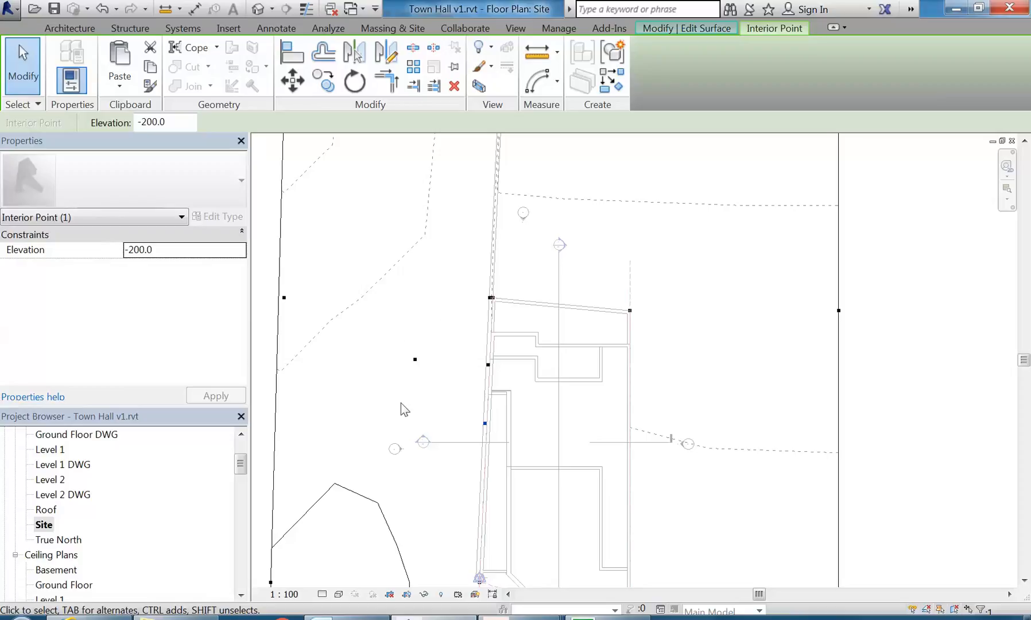
scroll(410, 413, "up", 1)
middle_click_drag(410, 413, 402, 370)
left_click(324, 85)
left_click(487, 384)
left_click(402, 384)
Copy the surface point at the boundary wall's end about 8 m outward, in line with the other outlying points
scroll(396, 476, "up", 3)
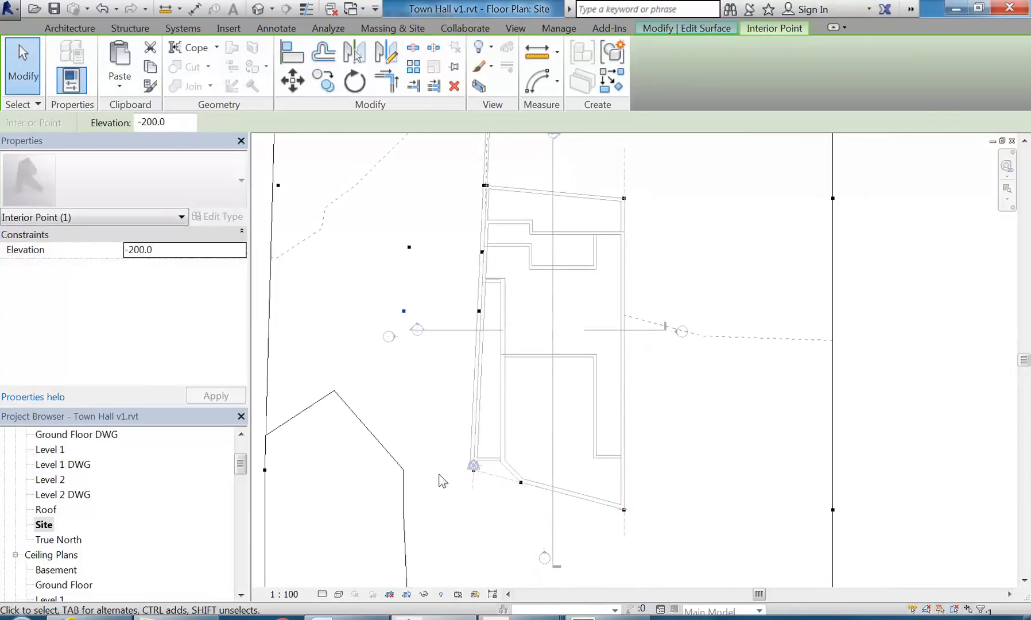
left_click_drag(467, 428, 507, 489)
key("c")
key("o")
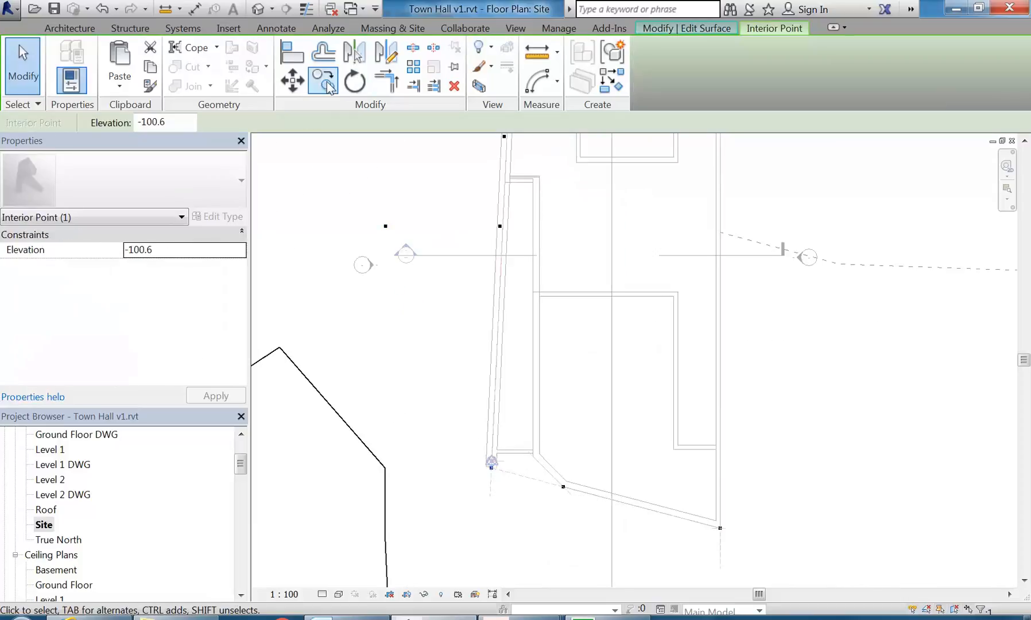
left_click(490, 467)
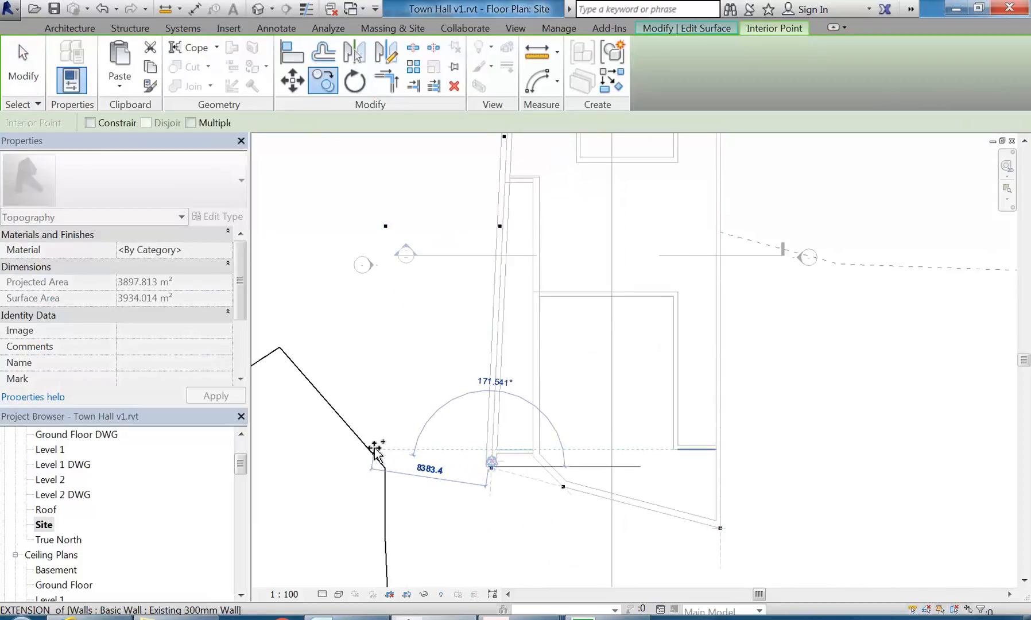
left_click(381, 451)
scroll(368, 405, "down", 3)
key("Escape")
key("Escape")
Copy the three outlying surface points further out from the boundary wall as a second column
scroll(412, 403, "up", 2)
left_click_drag(495, 175, 555, 545)
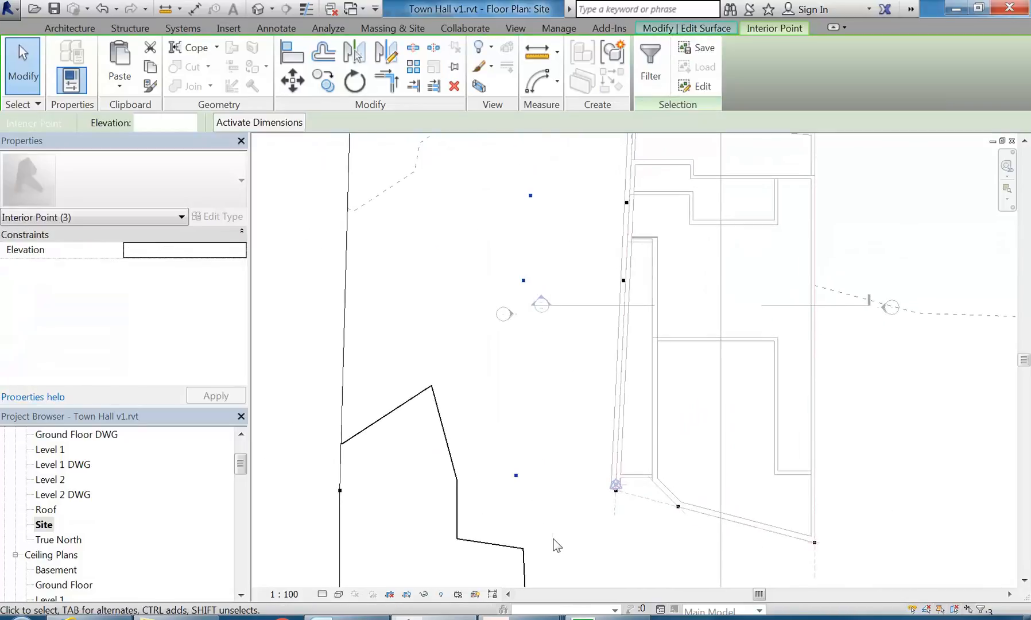
left_click(329, 86)
left_click(519, 394)
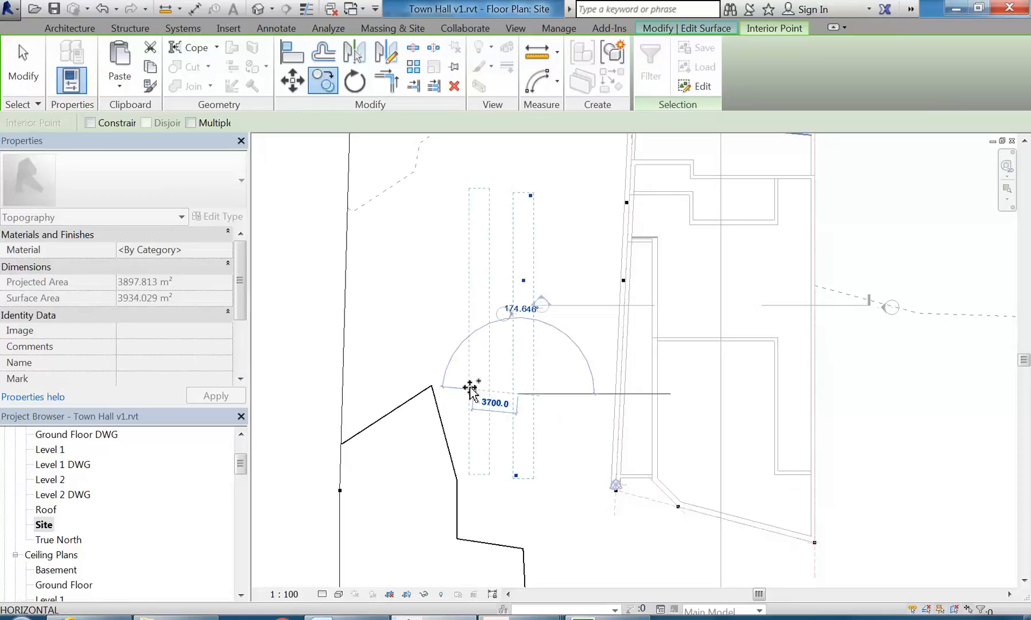
left_click(435, 390)
Copy the second column of three points outward again, close to the site's outer edge
scroll(425, 471, "down", 2)
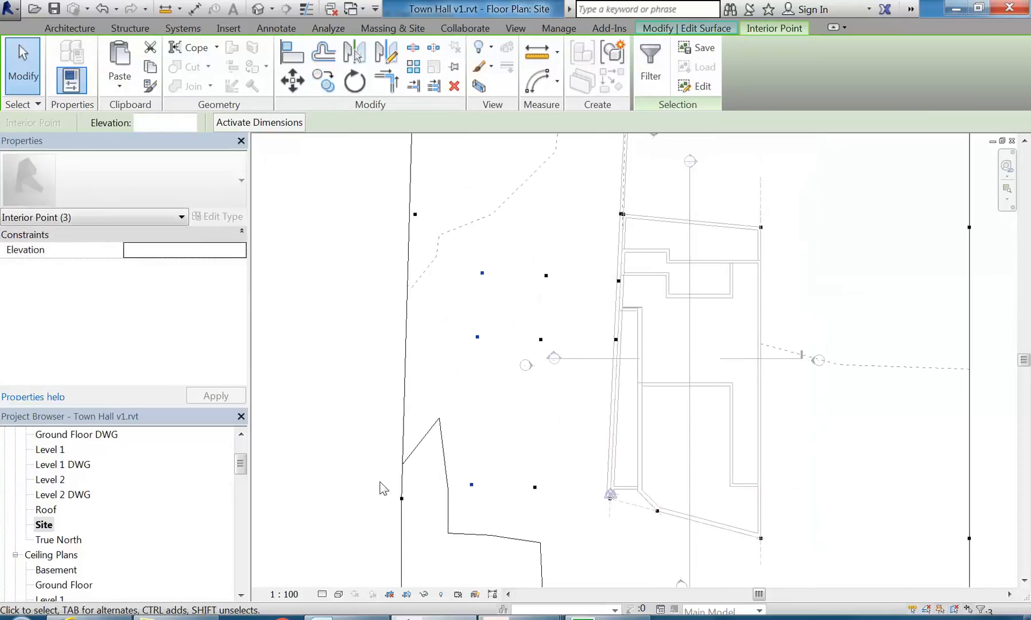
middle_click_drag(397, 485, 393, 485)
left_click(323, 80)
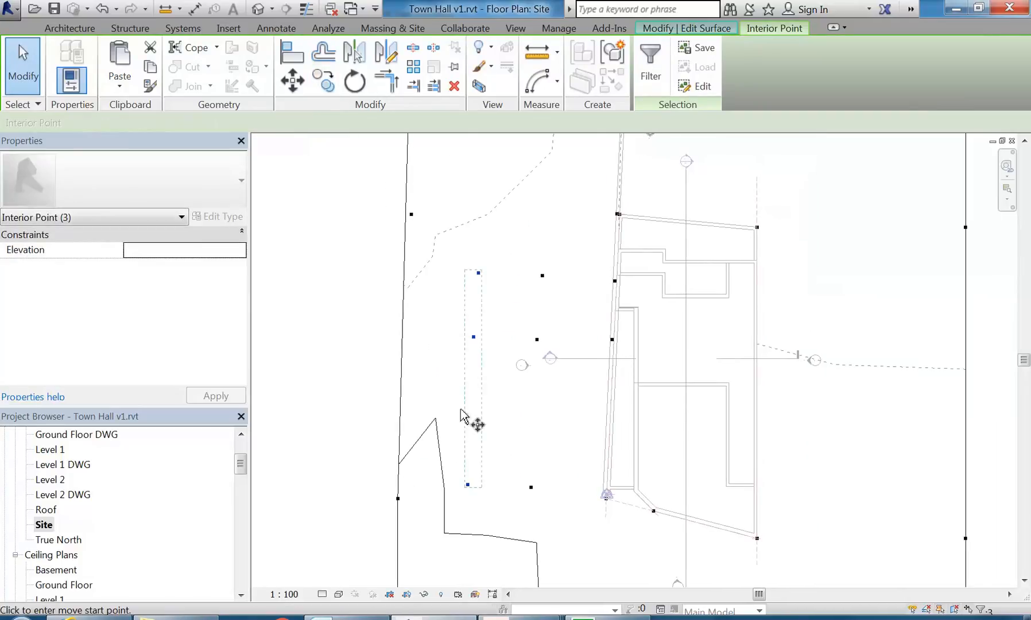
left_click(474, 418)
left_click(428, 403)
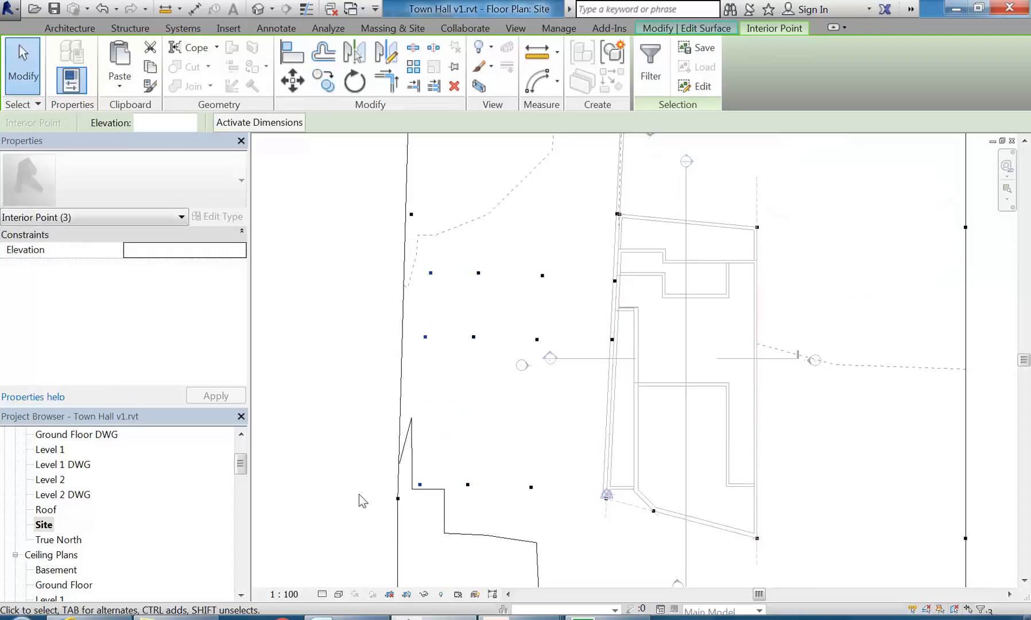
Copy the outermost point of the row at the wall's end about 1.9 m towards the site's outer edge
scroll(366, 473, "up", 3)
left_click(444, 499)
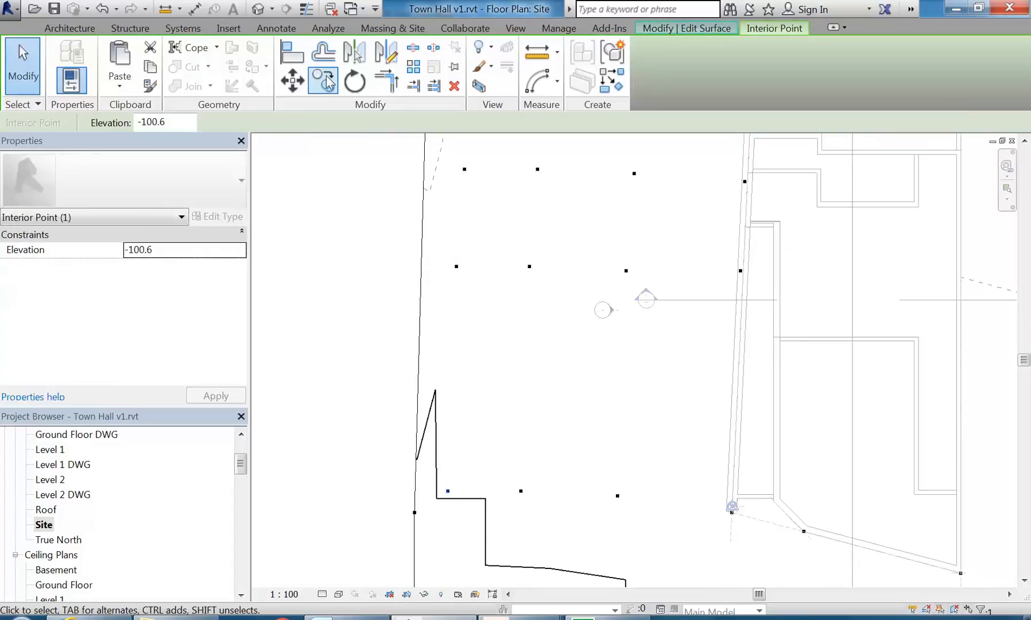
key("c")
key("o")
left_click(448, 491)
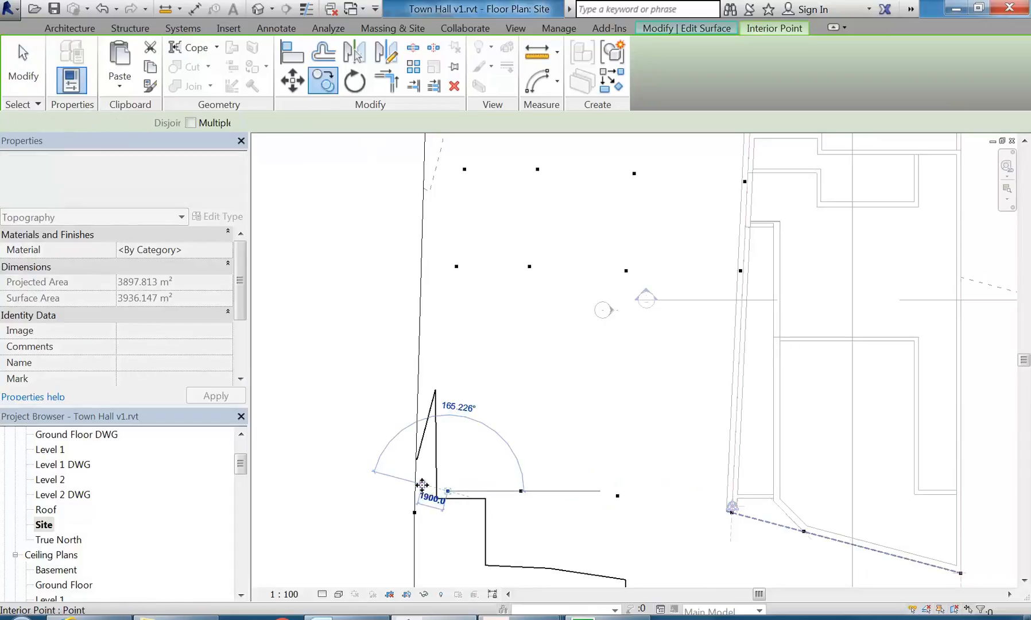
left_click(422, 485)
middle_click_drag(386, 460, 375, 453)
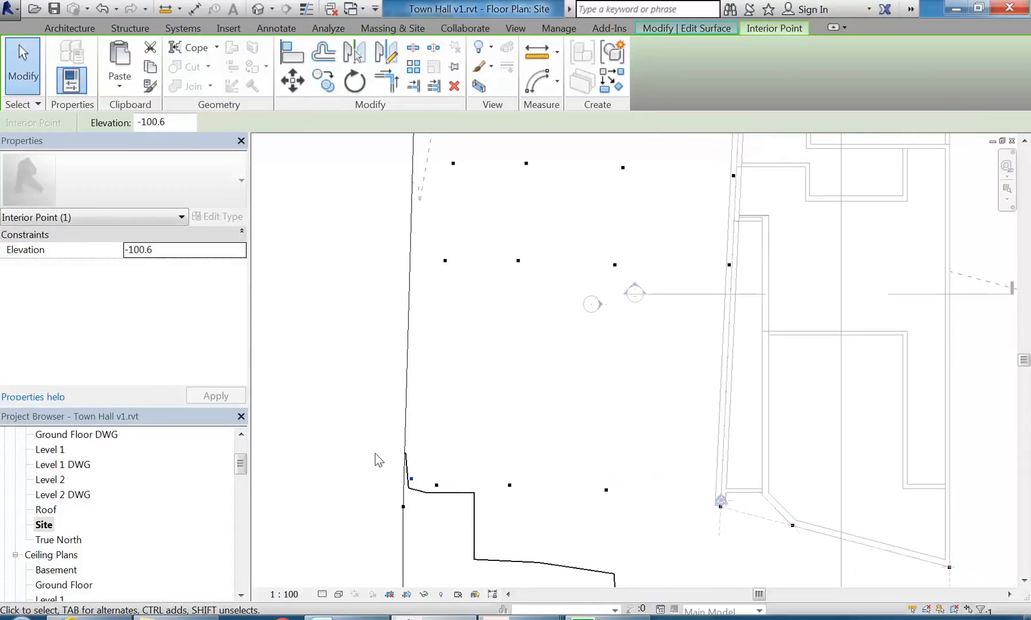
left_click(375, 453)
Open the default 3D view and examine how the surface meets the outer face of the boundary wall
scroll(375, 453, "down", 2)
scroll(446, 387, "down", 2)
middle_click_drag(446, 386, 381, 401)
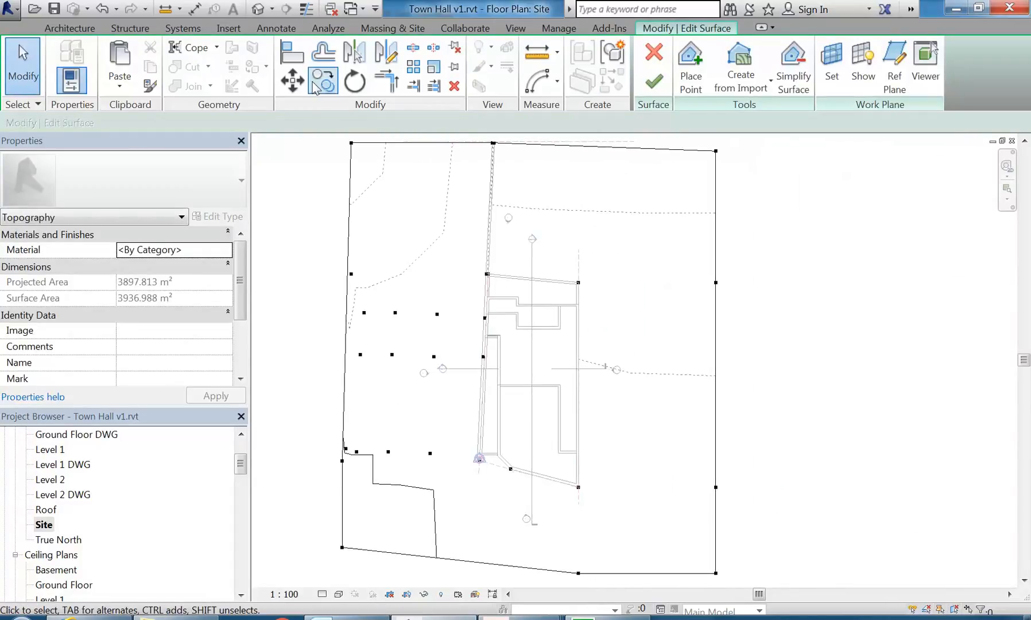
left_click(258, 9)
scroll(486, 355, "up", 4)
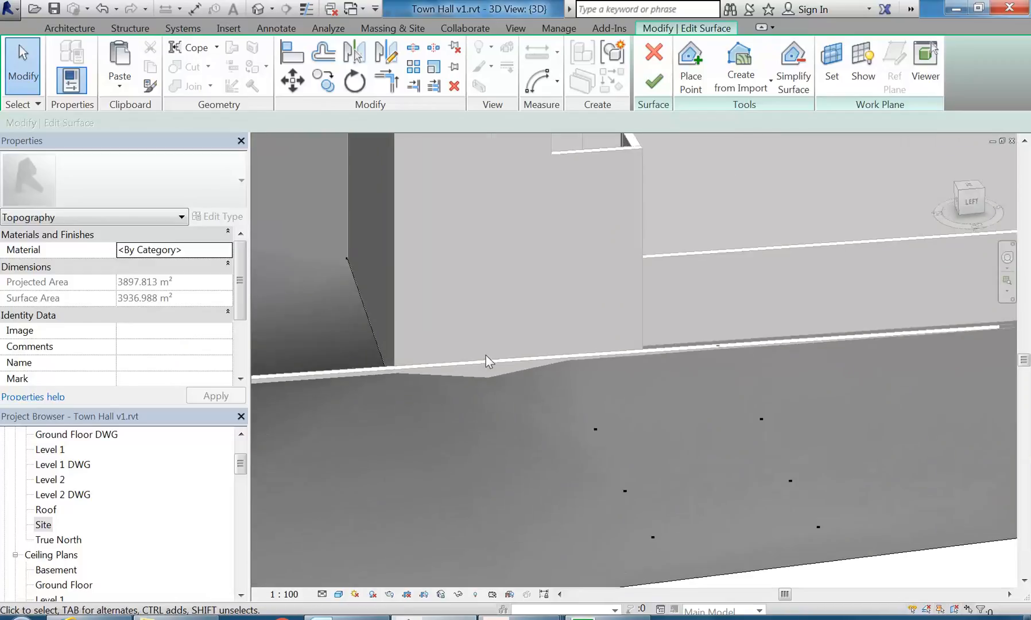
scroll(577, 355, "down", 2)
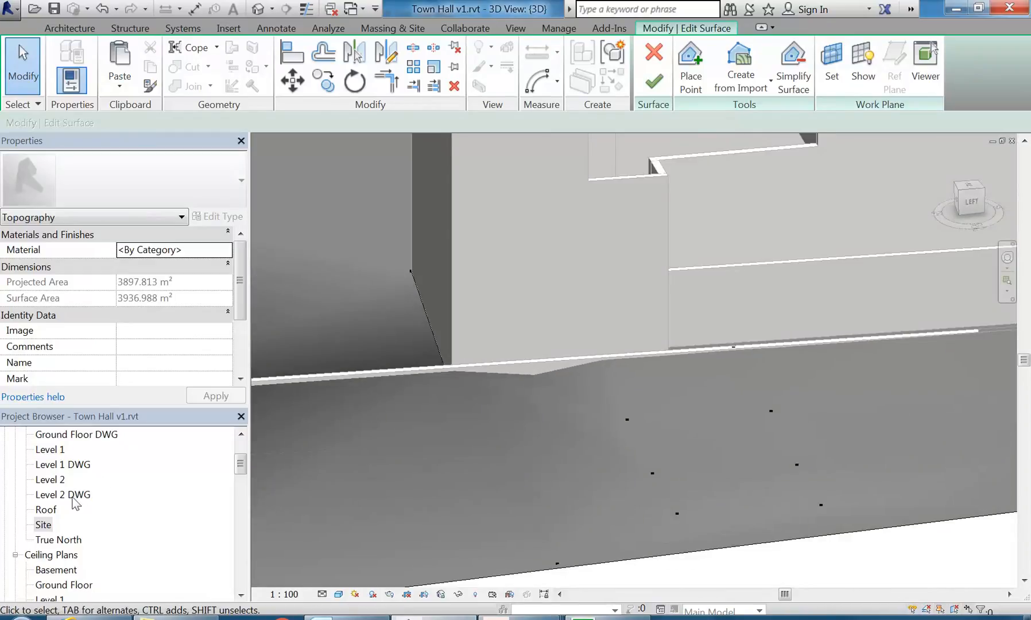
Return to the Site plan and place a surface point at absolute elevation -275 on the wall's outer face, between the -300 and -250 points
double_click(43, 525)
scroll(441, 362, "up", 3)
scroll(479, 321, "up", 2)
left_click(498, 377)
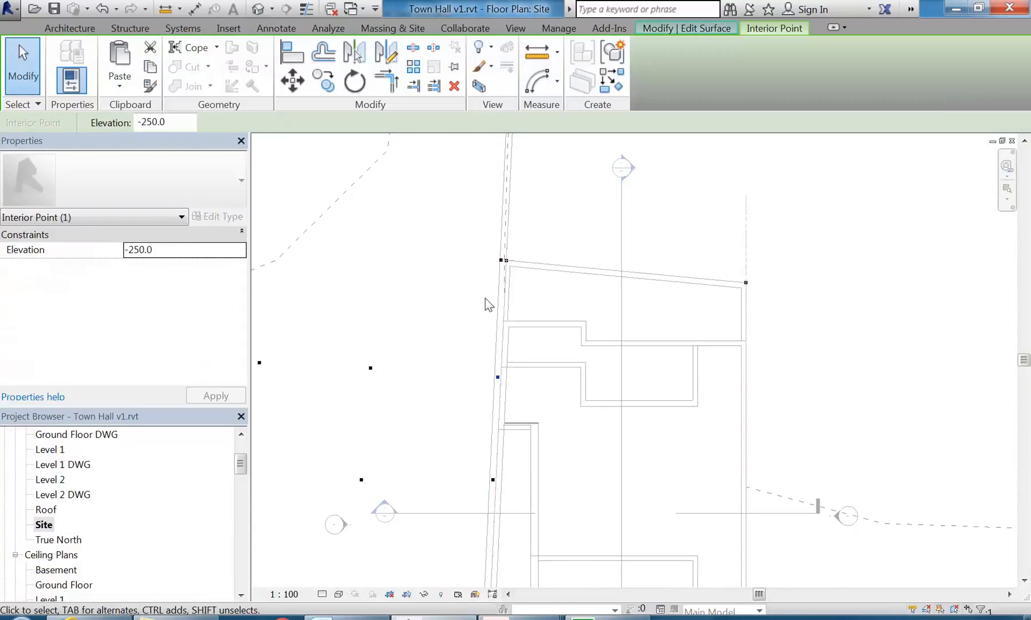
scroll(493, 246, "up", 2)
left_click(485, 329)
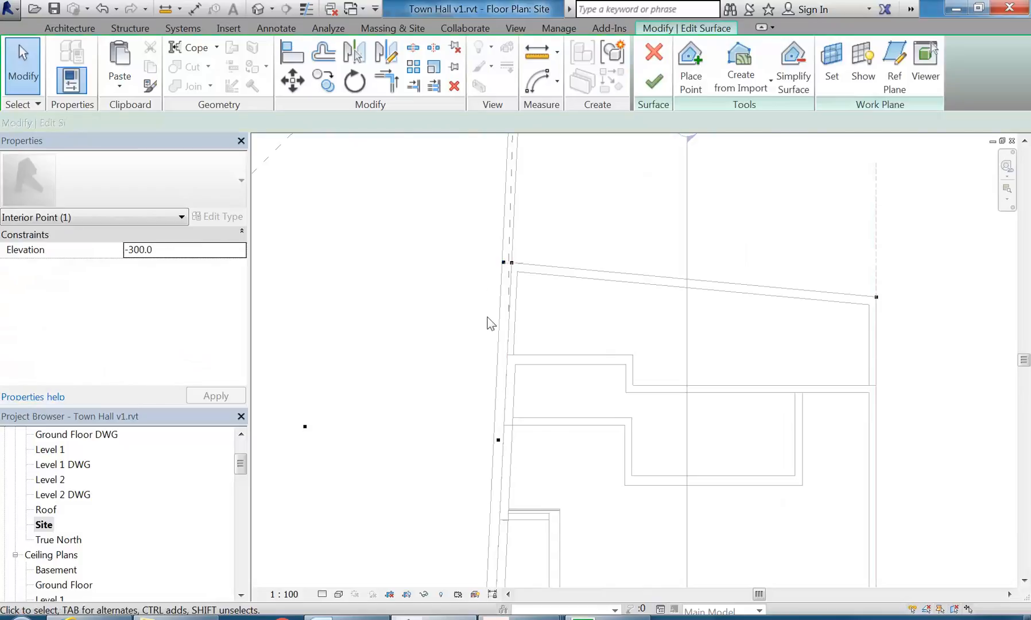
left_click(691, 81)
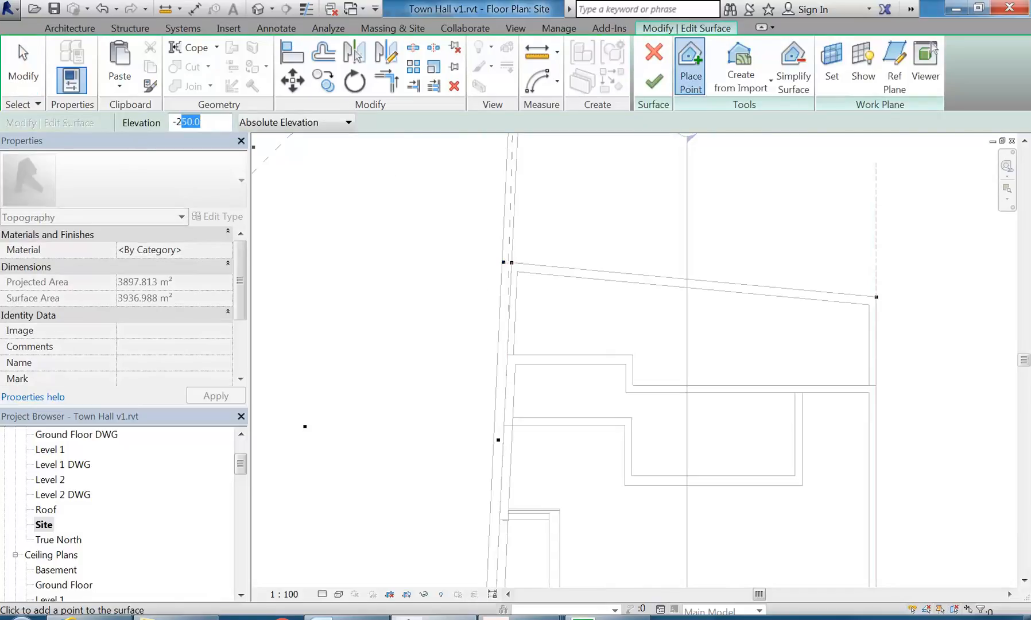
left_click(503, 349)
Place three more -275 surface points in a row across the open ground, roughly level with the -275 wall point
scroll(497, 367, "down", 3)
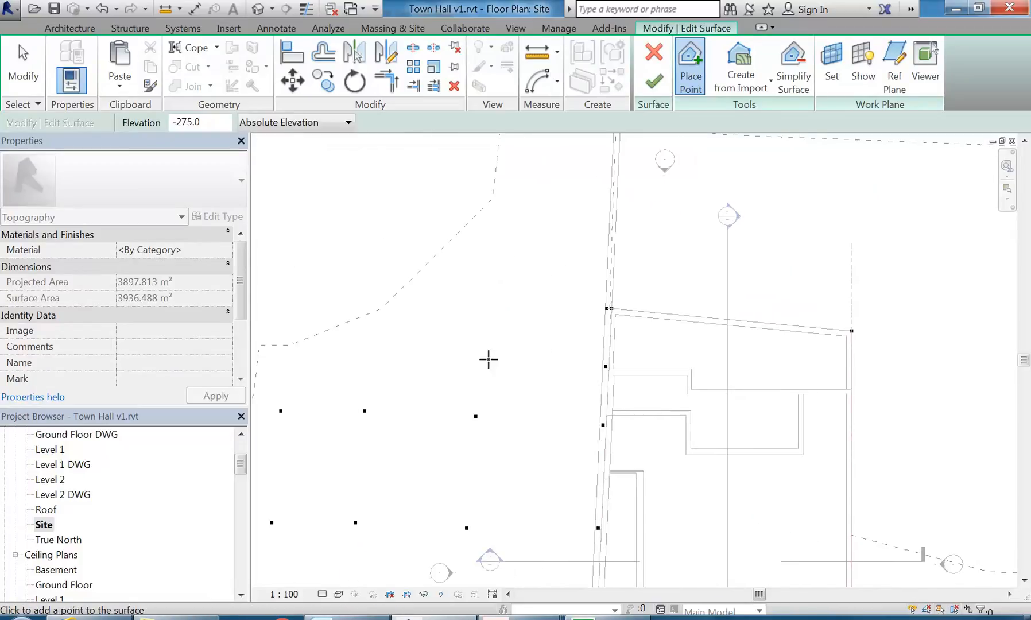
middle_click_drag(394, 357, 446, 360)
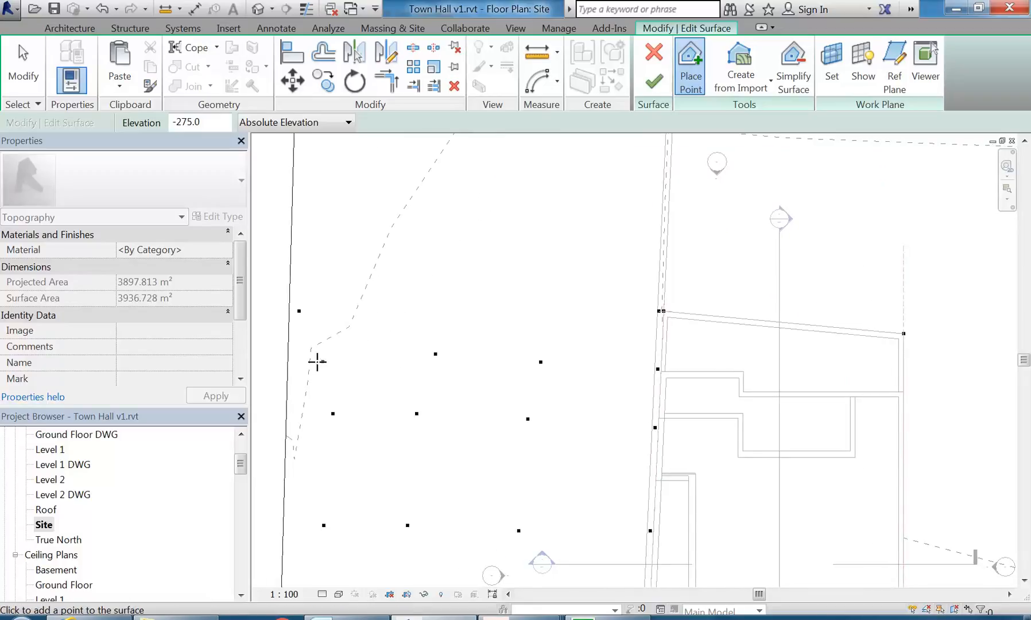
middle_click_drag(338, 371, 399, 378)
key("Escape")
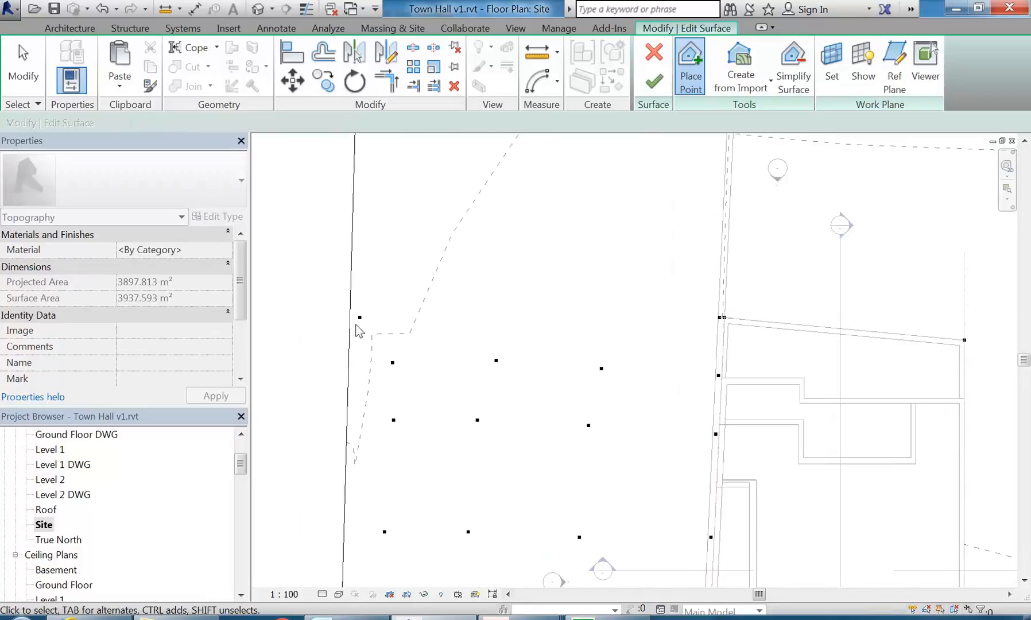
Delete the -1420 interior point beside the site's outer edge, just beyond the new -275 row
left_click(360, 319)
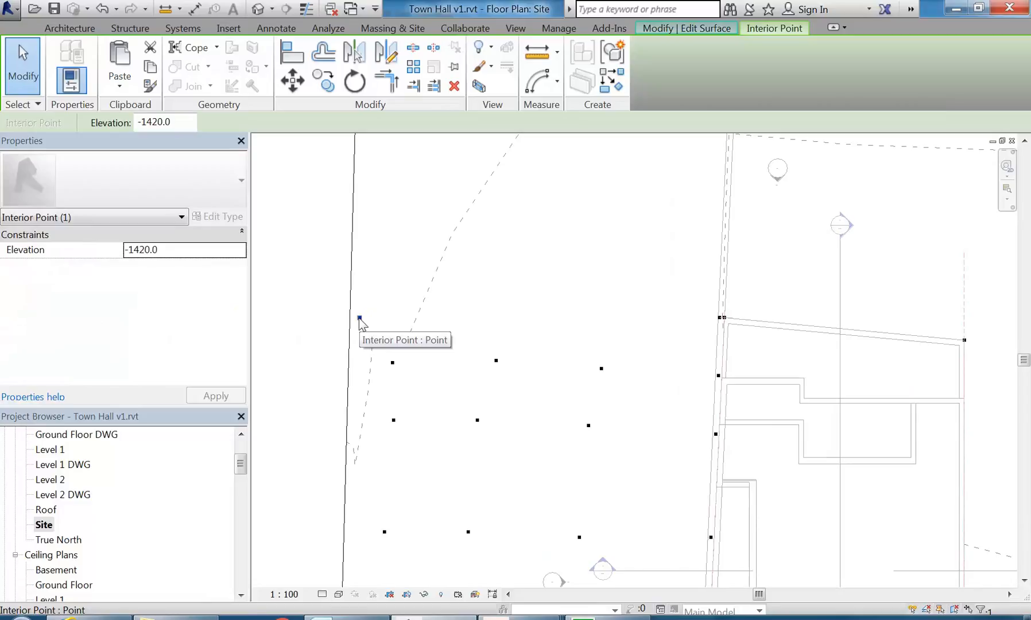
middle_click_drag(359, 318, 356, 376)
scroll(363, 361, "down", 1)
scroll(357, 367, "up", 2)
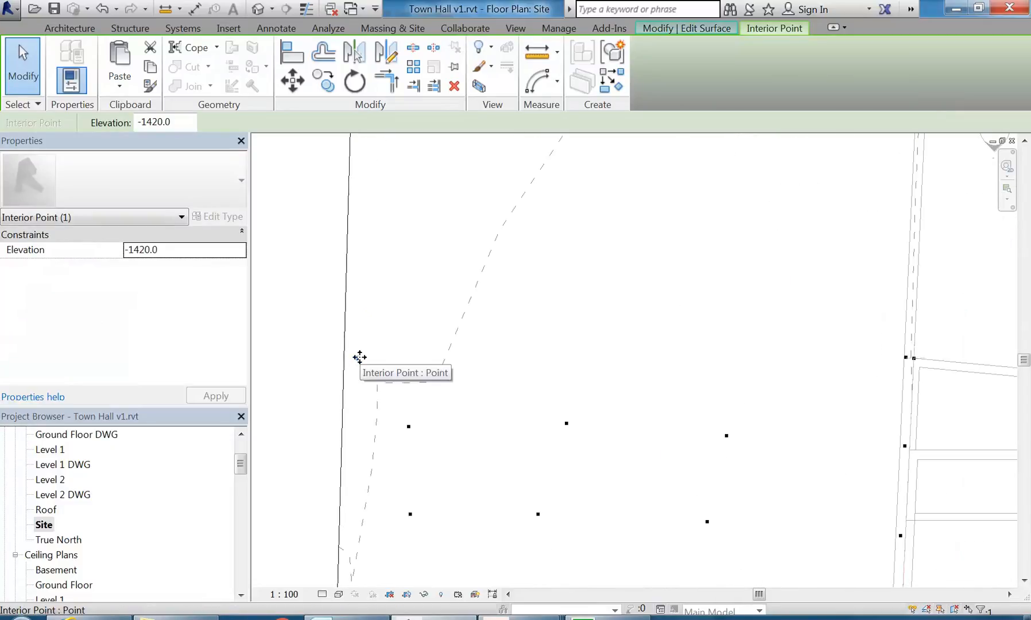
key("Escape")
scroll(441, 349, "down", 1)
scroll(398, 425, "down", 1)
middle_click_drag(441, 349, 395, 409)
scroll(396, 428, "down", 1)
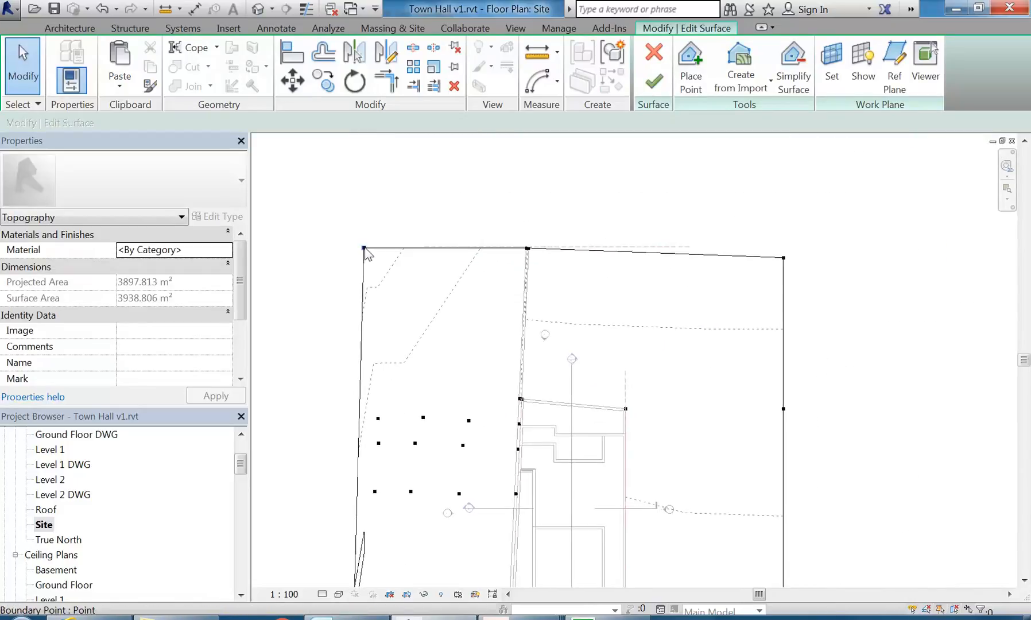
Set the elevation of the boundary point at the site corner beyond the wall's far end to -500
scroll(517, 232, "up", 4)
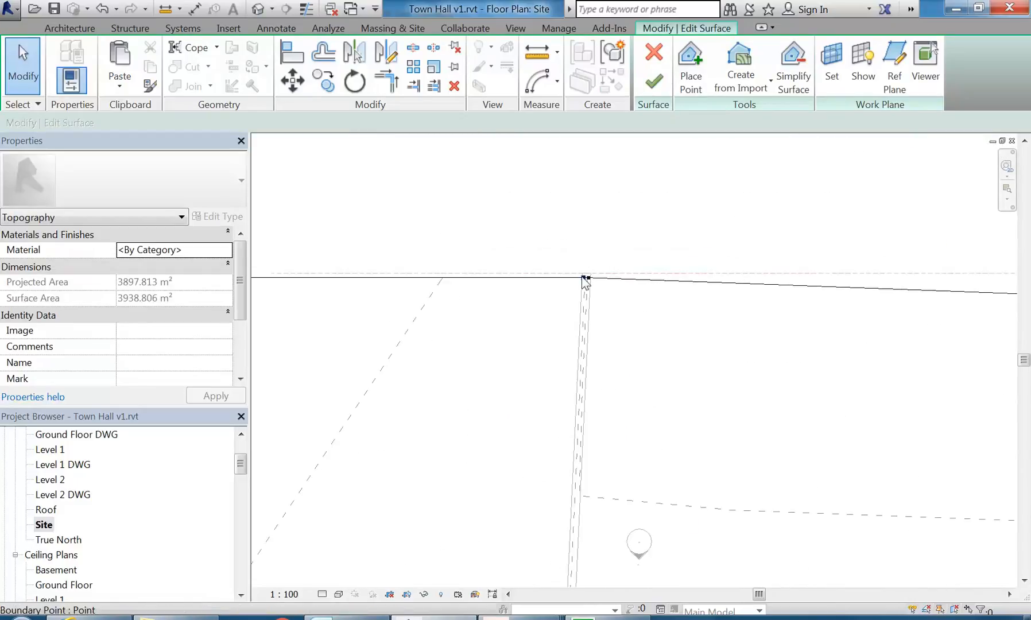
left_click(583, 277)
scroll(428, 371, "down", 1)
middle_click_drag(428, 371, 648, 364)
left_click(352, 284)
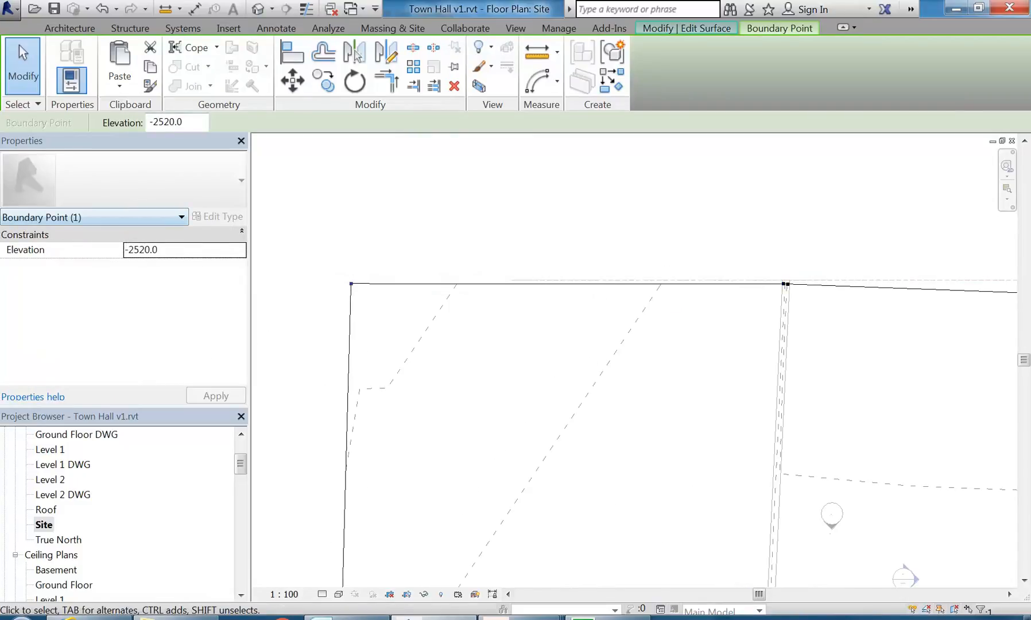
type("500")
scroll(525, 380, "down", 4)
key("Escape")
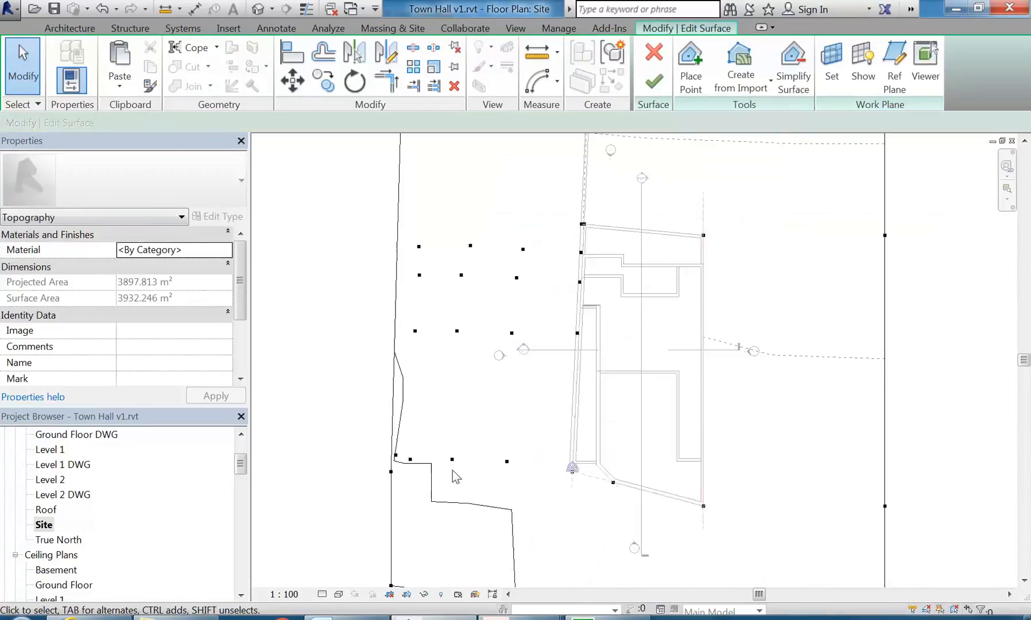
Move the outermost copied point onto the site's outer edge, beside the 199.4 boundary point
scroll(459, 476, "up", 3)
left_click(372, 472)
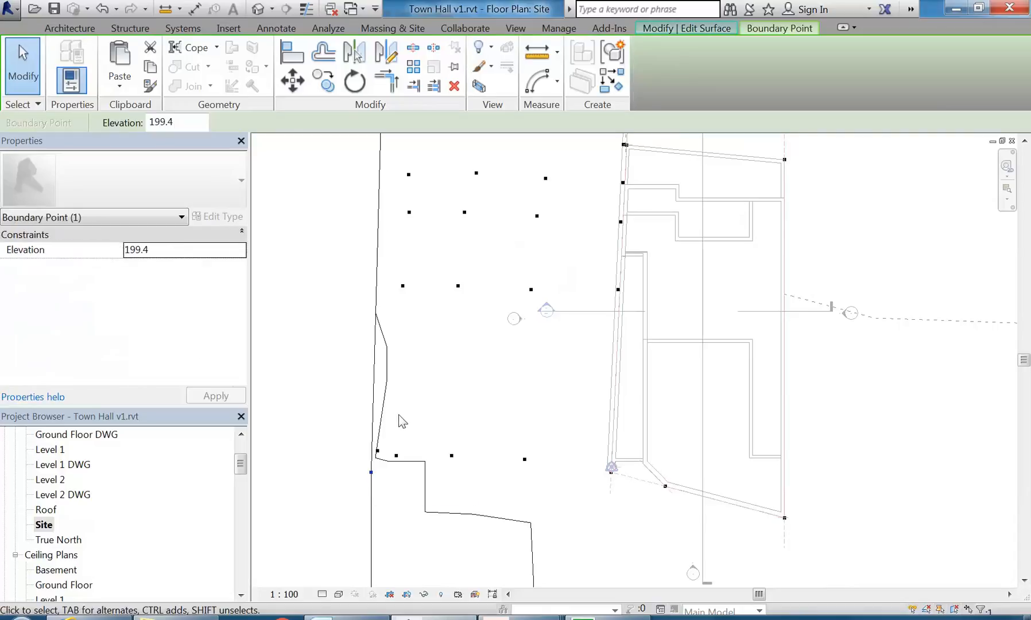
left_click_drag(377, 449, 371, 478)
left_click(416, 386)
scroll(364, 476, "up", 3)
left_click(364, 475)
left_click(456, 361)
Delete the 199.4 surface point next to the moved edge point
scroll(378, 477, "up", 2)
left_click(371, 477)
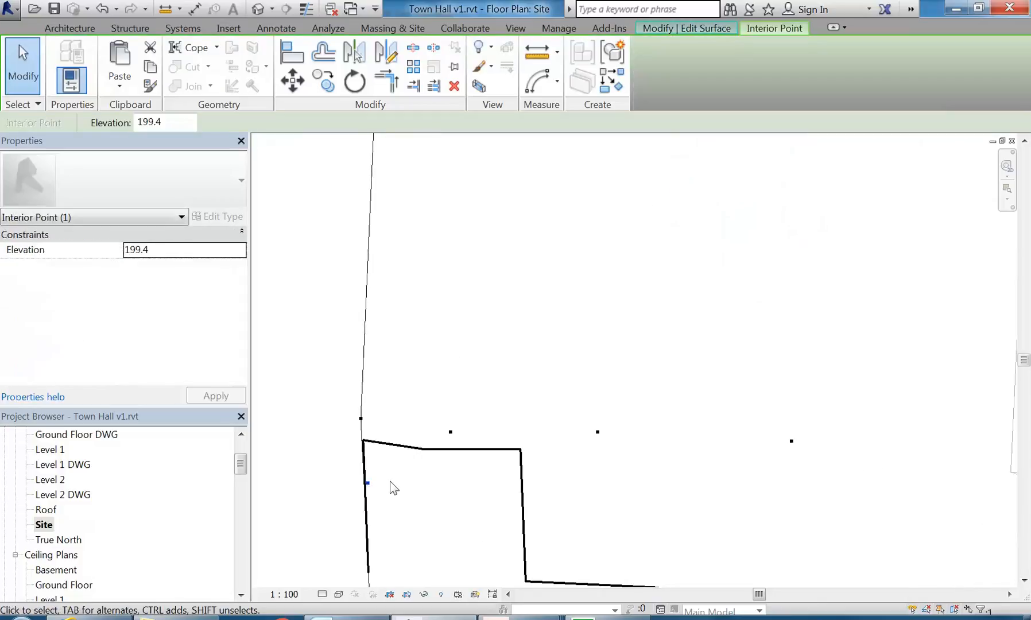
key("Delete")
Examine the surface along the boundary wall from the back of the site in the 3D view
scroll(465, 370, "down", 3)
scroll(465, 369, "down", 2)
middle_click_drag(507, 327, 434, 385)
scroll(442, 420, "down", 1)
left_click(258, 9)
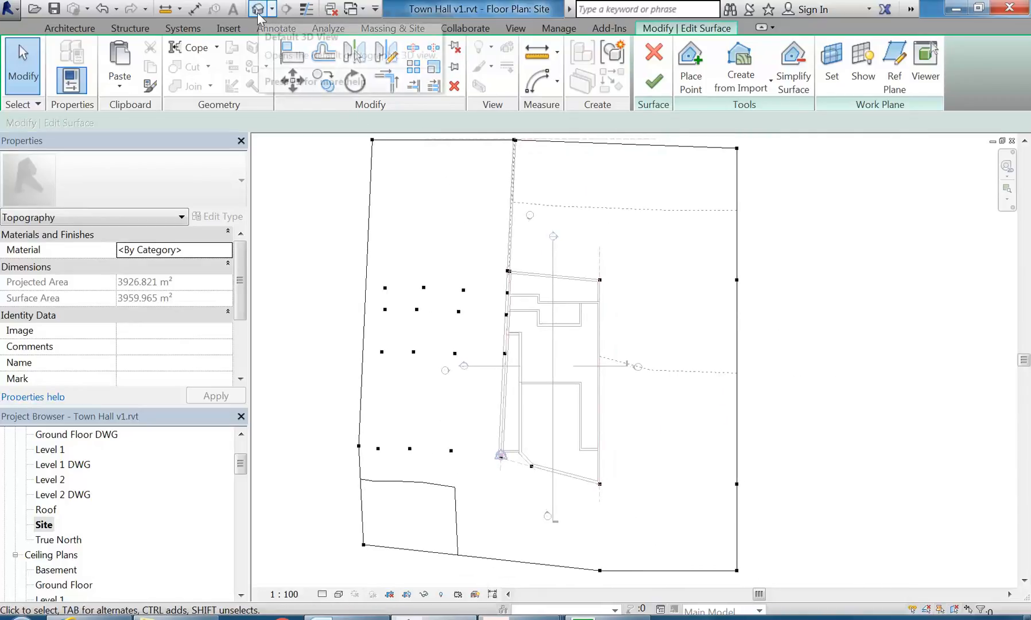
middle_click_drag(494, 335, 608, 425, "shift")
scroll(574, 411, "up", 5)
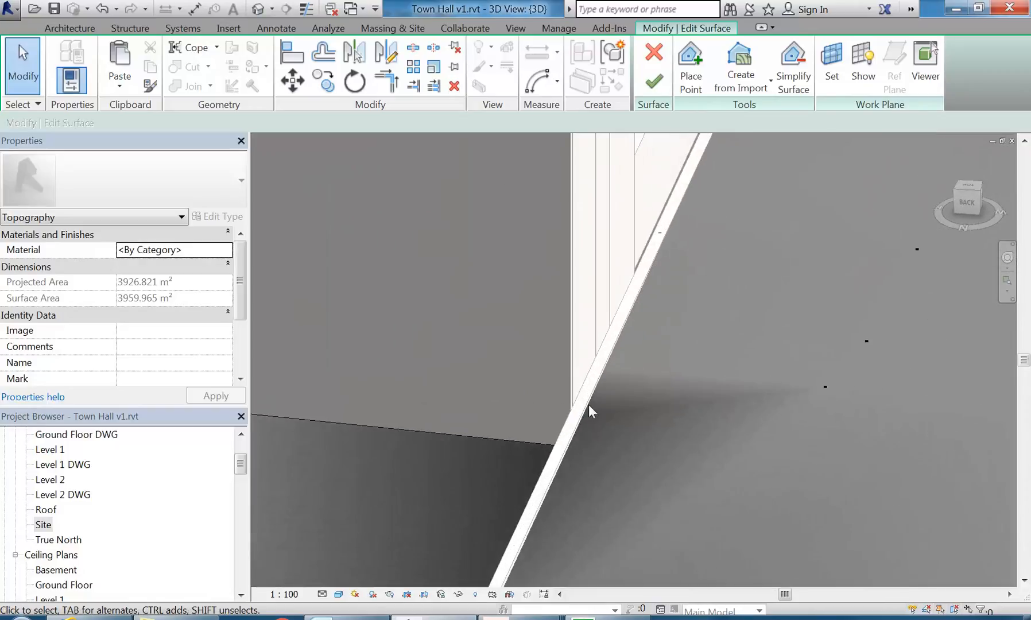
scroll(773, 391, "down", 4)
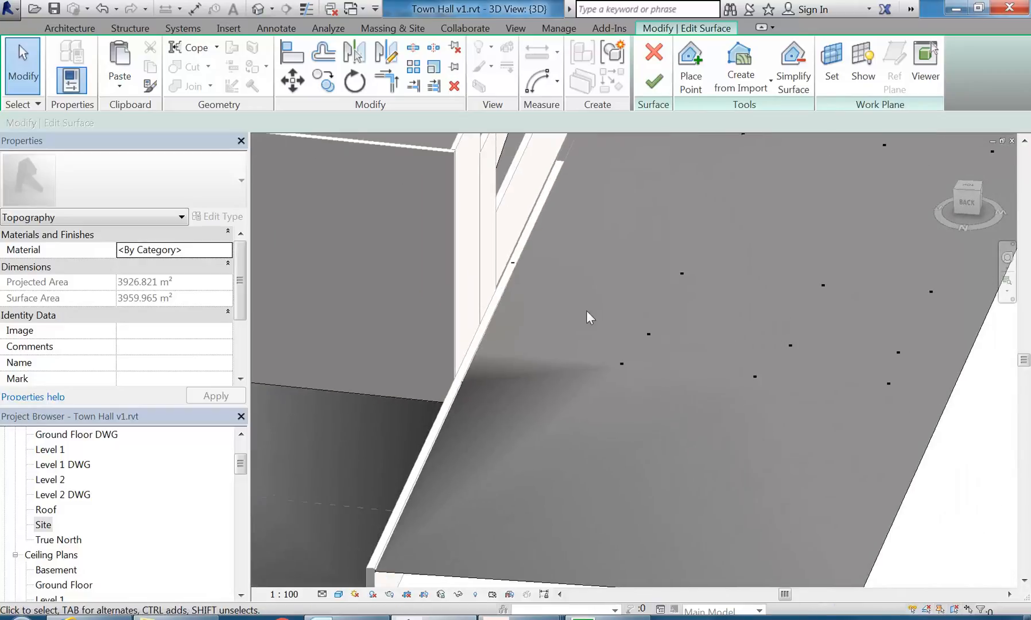
Copy the three open-ground points nearest the boundary wall inward, closer to the wall
left_click_drag(576, 229, 707, 398)
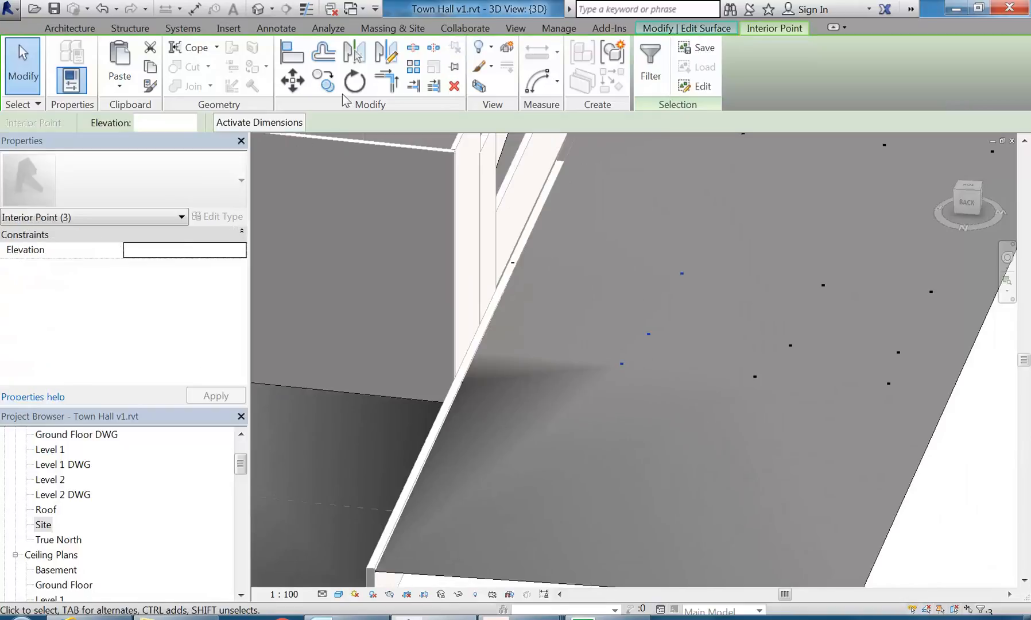
left_click(324, 80)
left_click(635, 387)
left_click(542, 382)
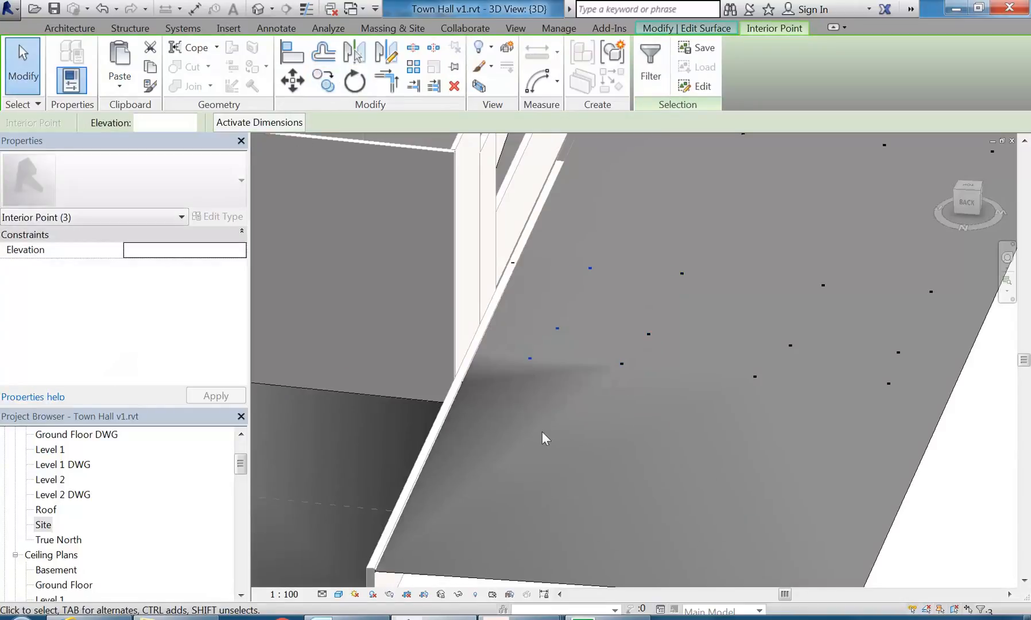
scroll(531, 385, "up", 2)
key("Escape")
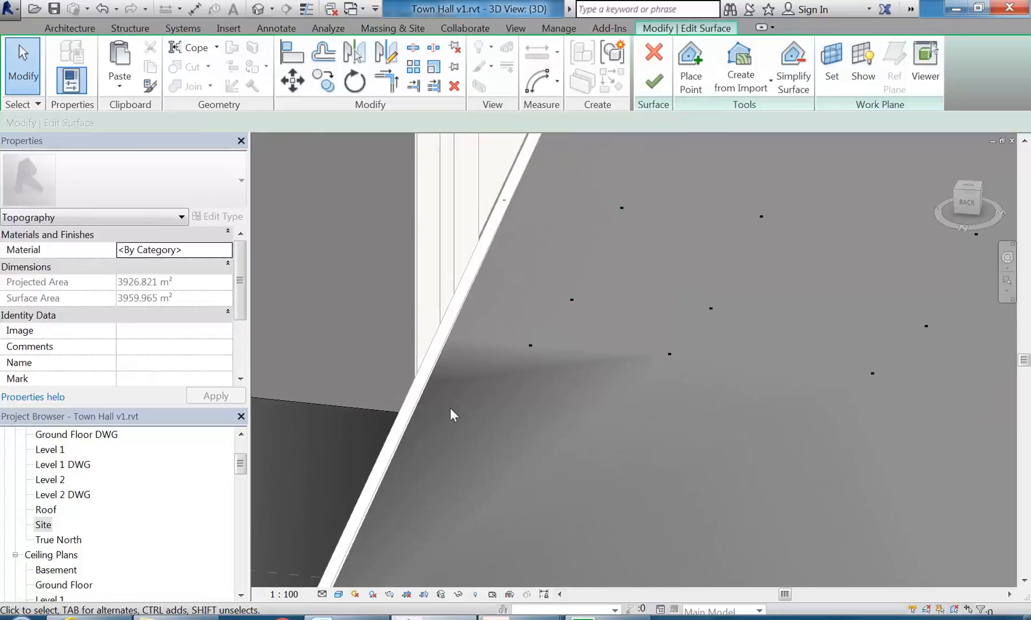
Copy the -300 point at the boundary wall outward into the open ground, in line with the column nearest the wall
middle_click_drag(464, 390, 520, 351)
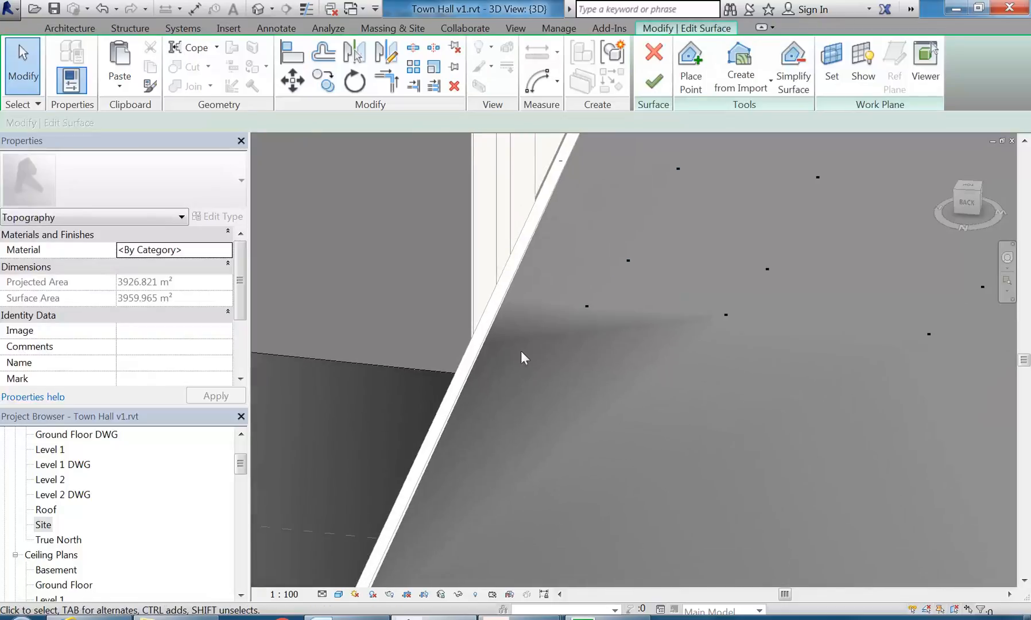
left_click(482, 346)
left_click(323, 80)
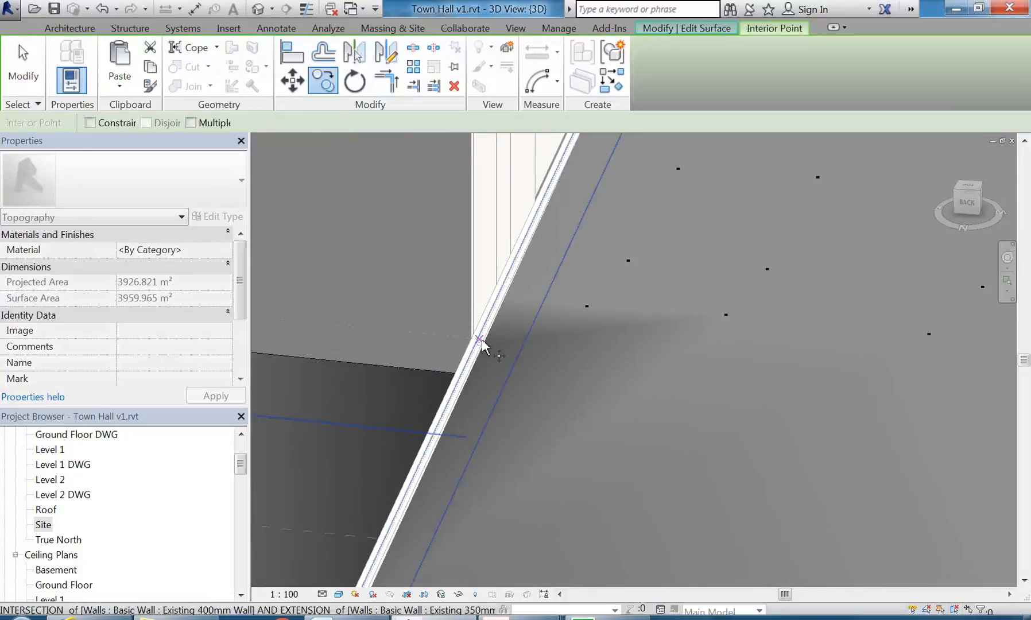
left_click(482, 342)
left_click(574, 360)
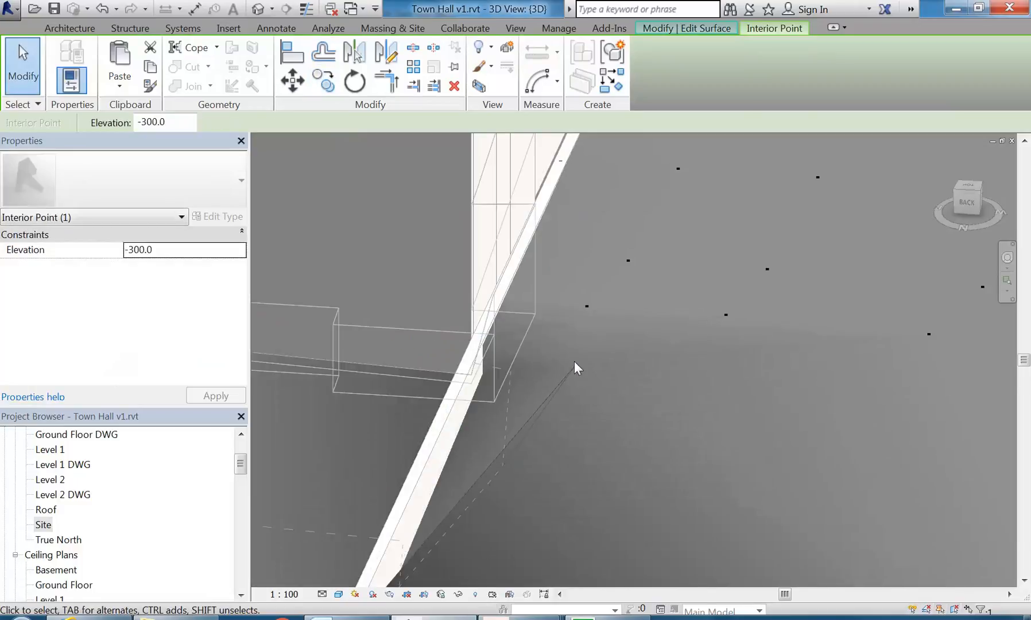
scroll(586, 415, "down", 4)
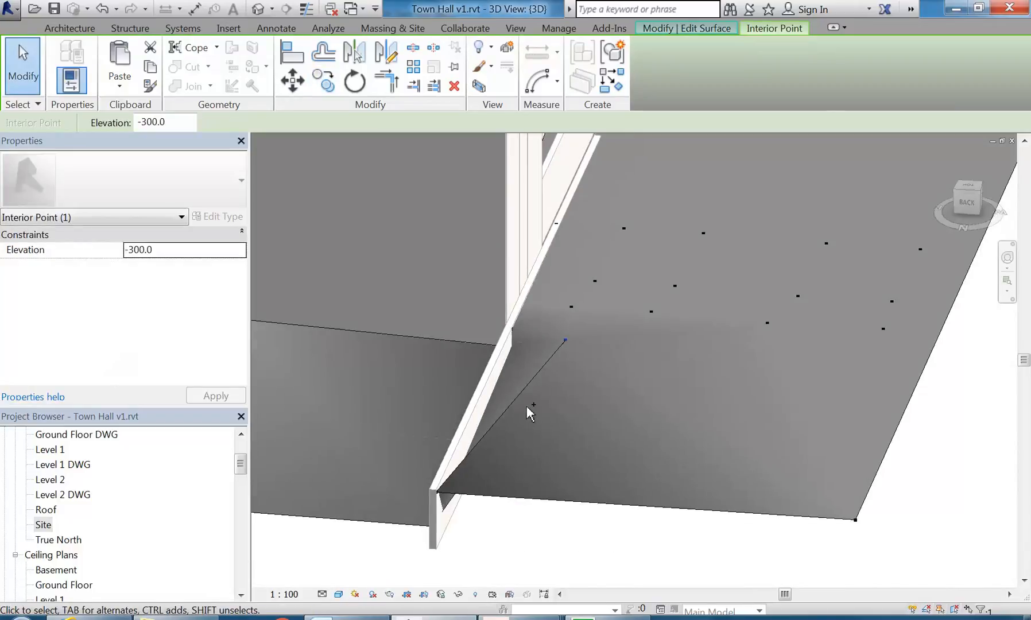
Try deleting the surface point one column out from the point nearest the boundary wall, in the row closest to the rear edge
key("Escape")
scroll(534, 430, "down", 3)
middle_click_drag(592, 449, 491, 387, "shift")
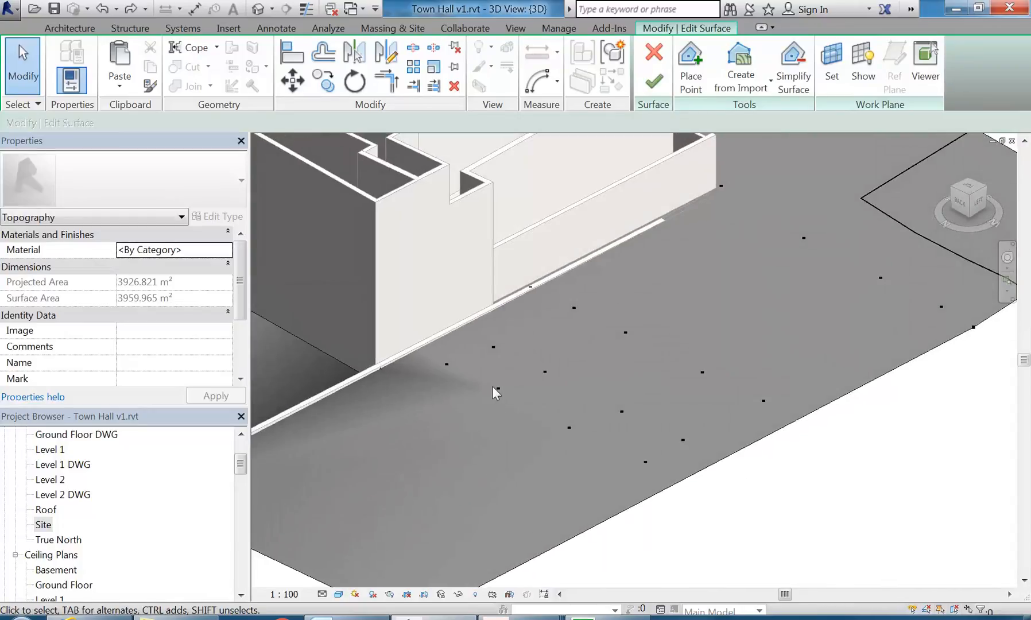
left_click(498, 388)
key("Delete")
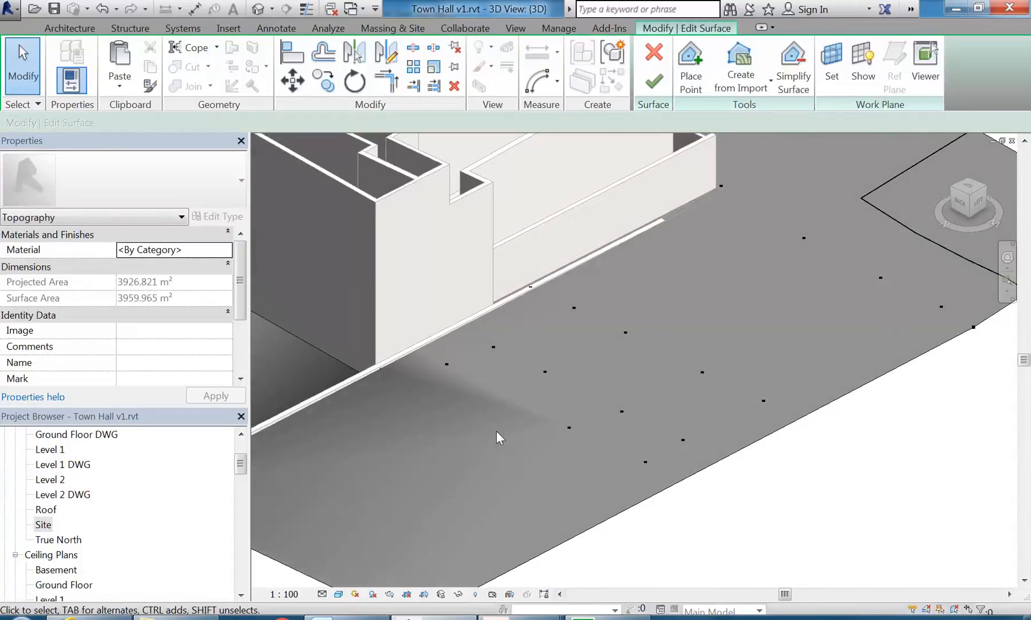
scroll(516, 436, "up", 2)
middle_click_drag(557, 440, 527, 379)
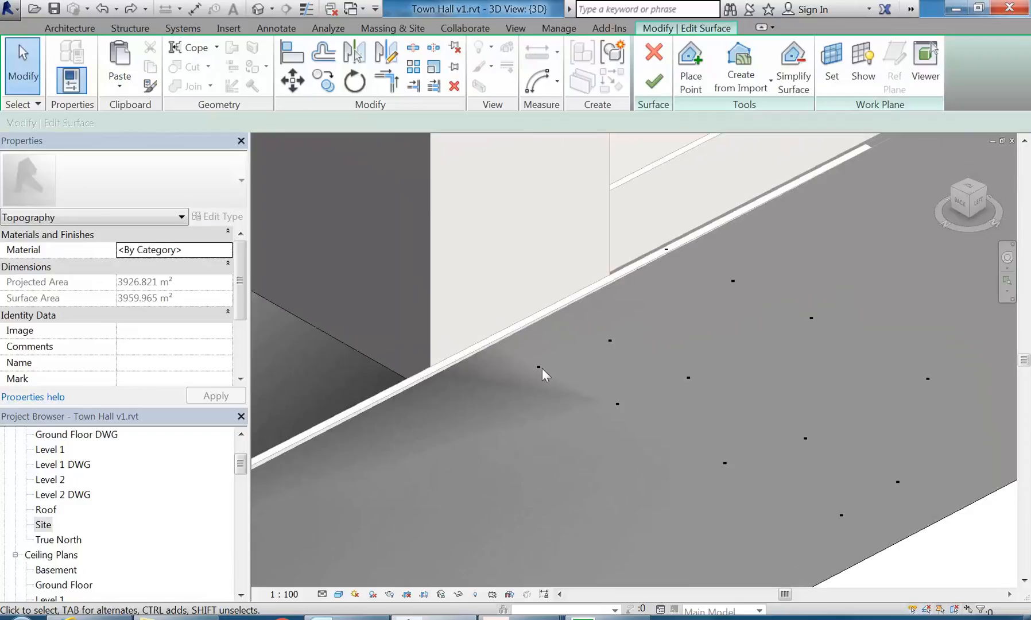
Check the surface on both sides of the boundary wall's rear end and finish the surface edit
scroll(542, 368, "down", 5)
middle_click_drag(509, 460, 568, 397, "shift")
scroll(570, 344, "up", 2)
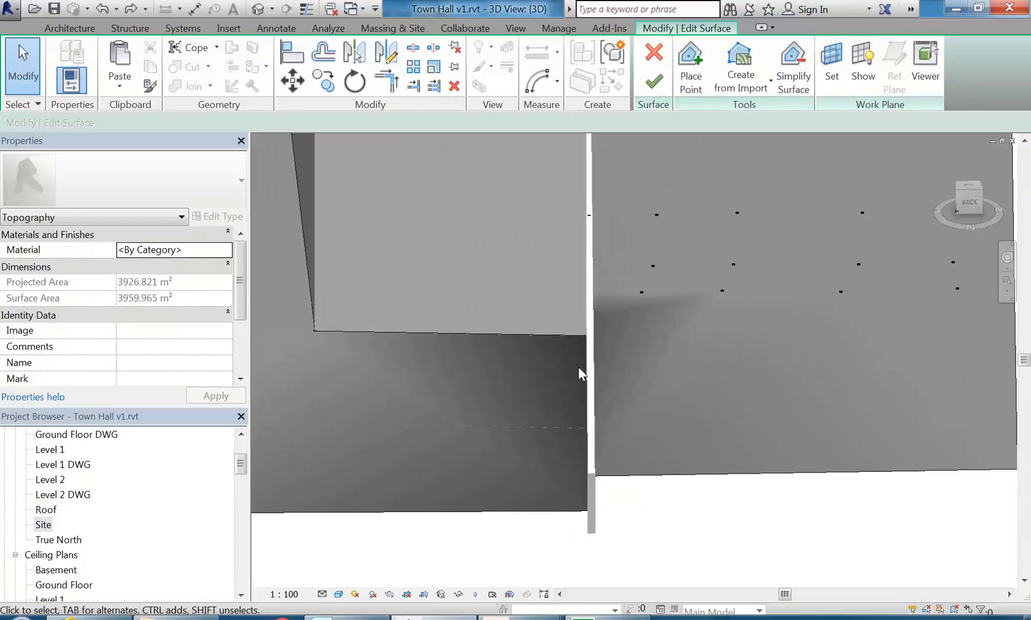
middle_click_drag(469, 419, 453, 385, "shift")
scroll(588, 267, "up", 2)
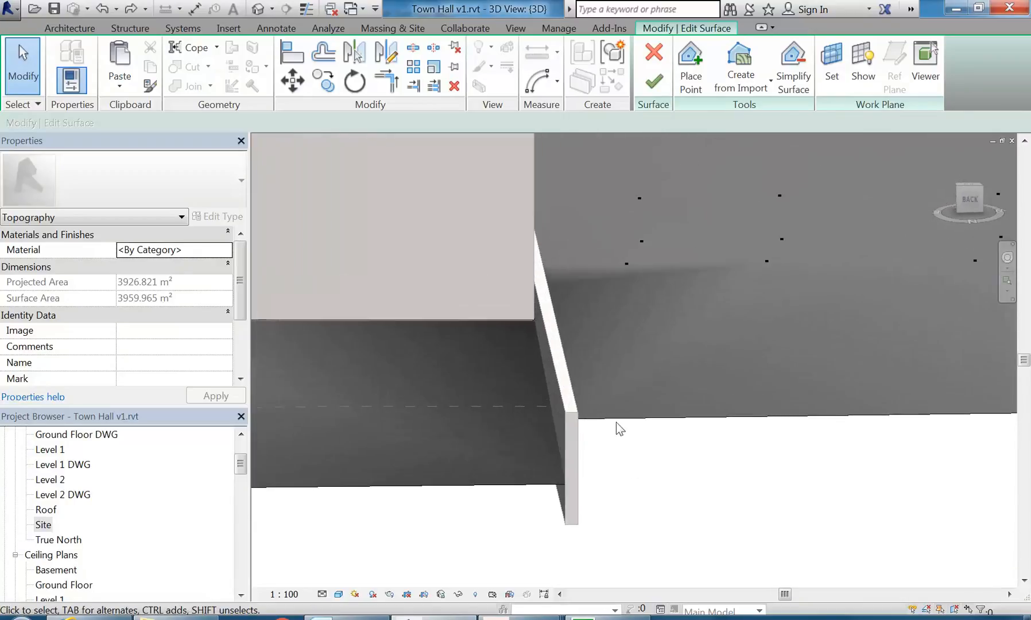
left_click(654, 82)
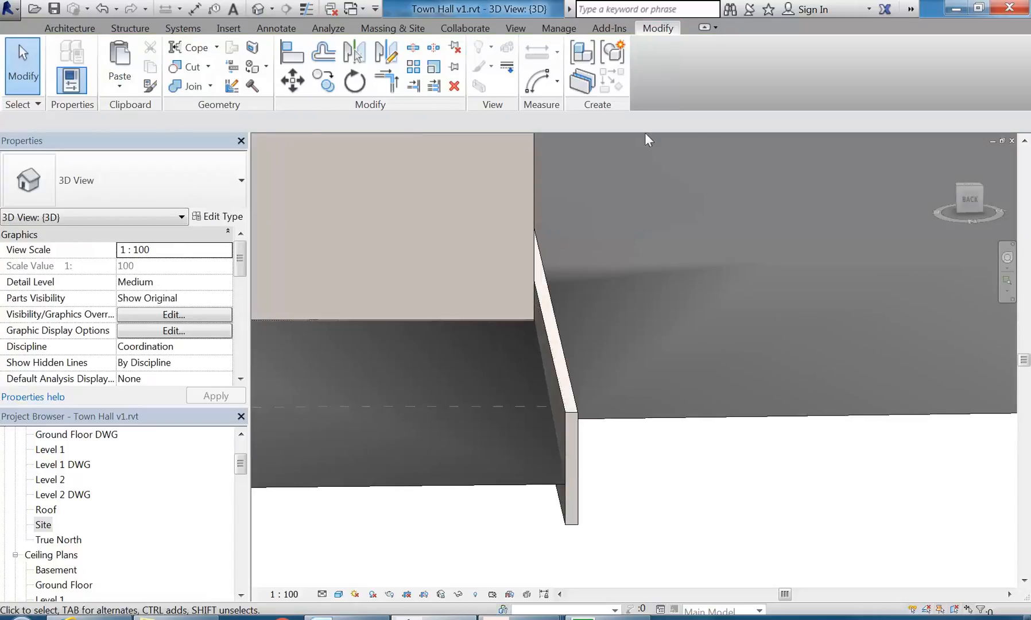
Open the {3D} Copy 1 view and examine the building, boundary wall and sectioned ground from the front-left corner
left_click(368, 31)
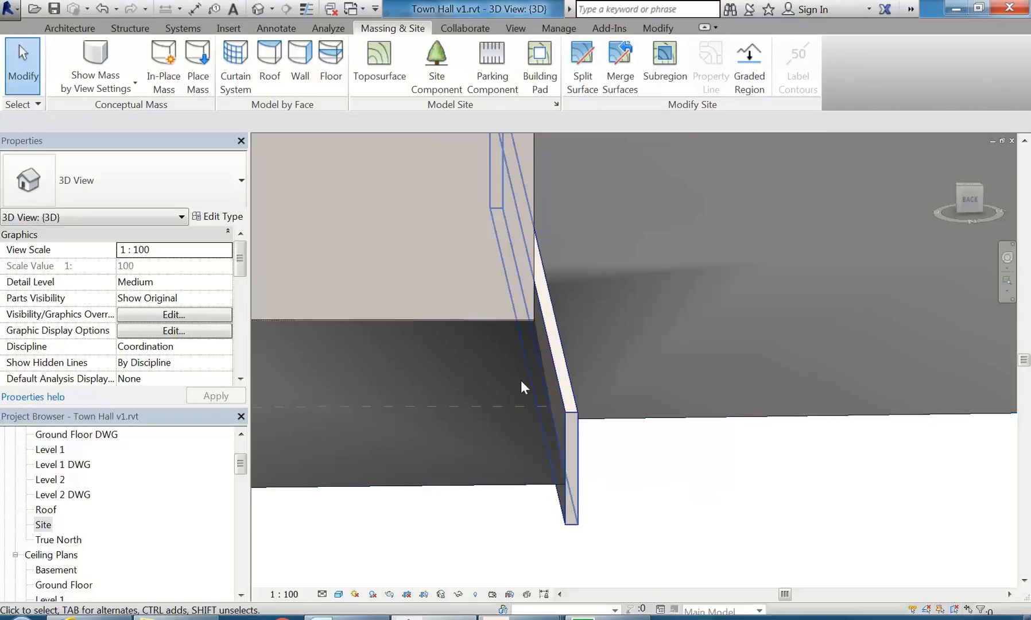
scroll(481, 350, "down", 5)
middle_click_drag(481, 350, 838, 408)
left_click(63, 584)
scroll(67, 577, "down", 3)
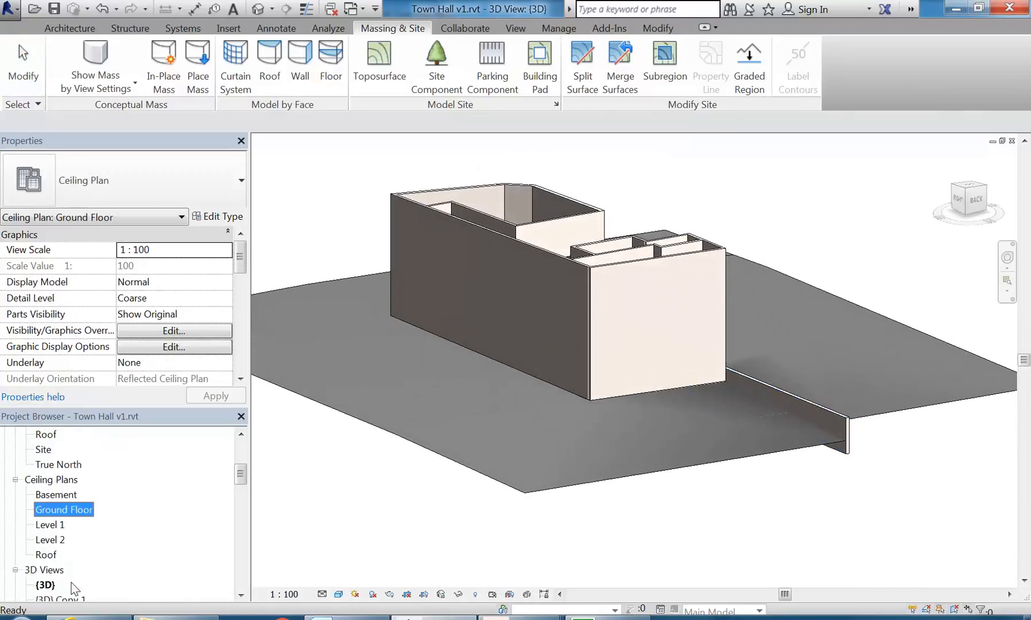
double_click(59, 540)
middle_click_drag(605, 435, 533, 494, "shift")
scroll(438, 417, "down", 2)
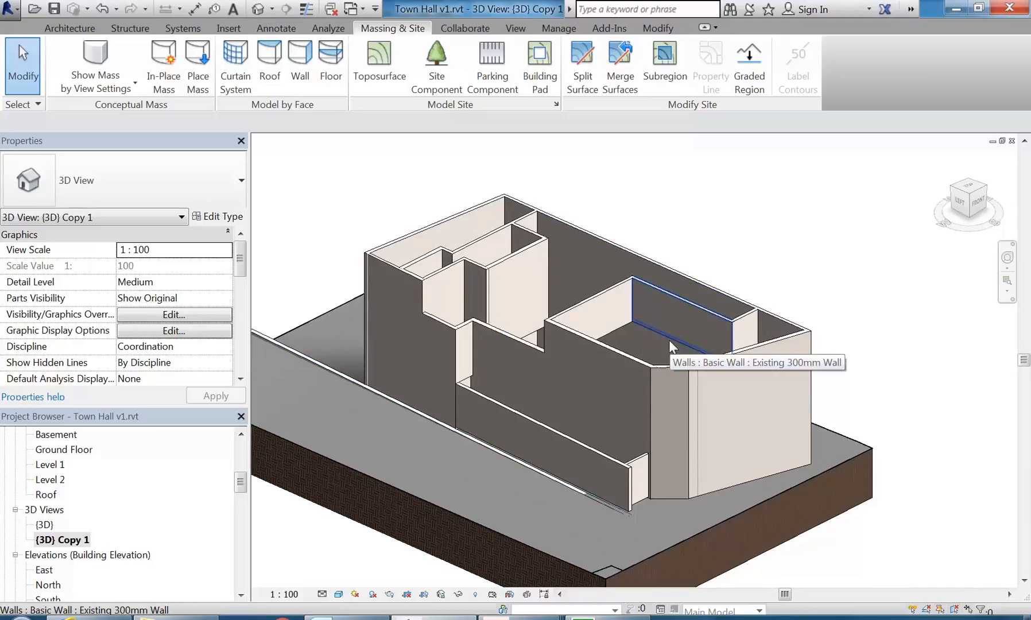
middle_click_drag(675, 237, 712, 230)
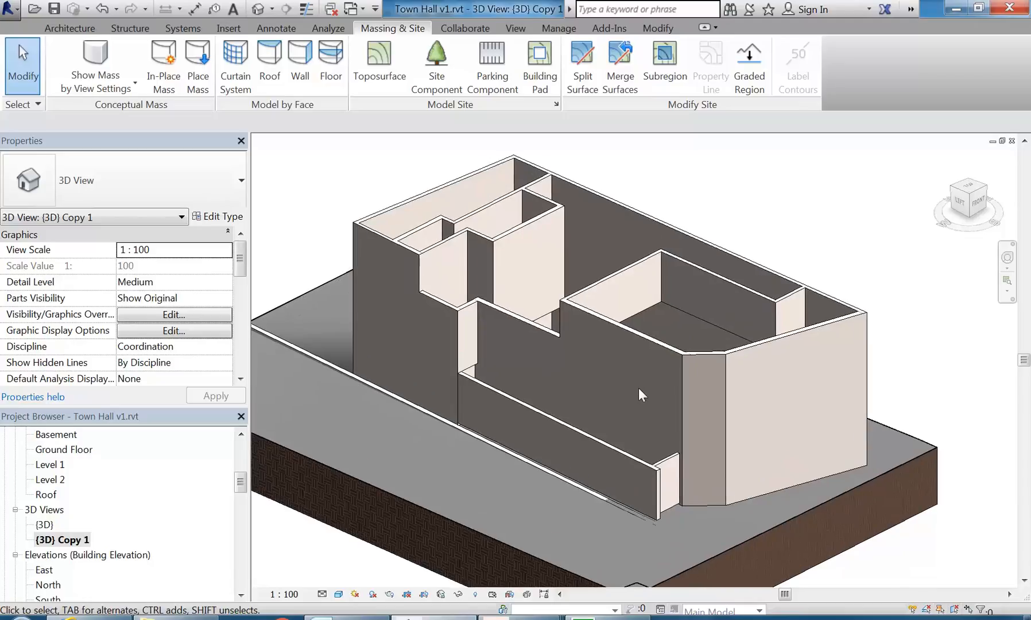
middle_click_drag(639, 387, 666, 413, "shift")
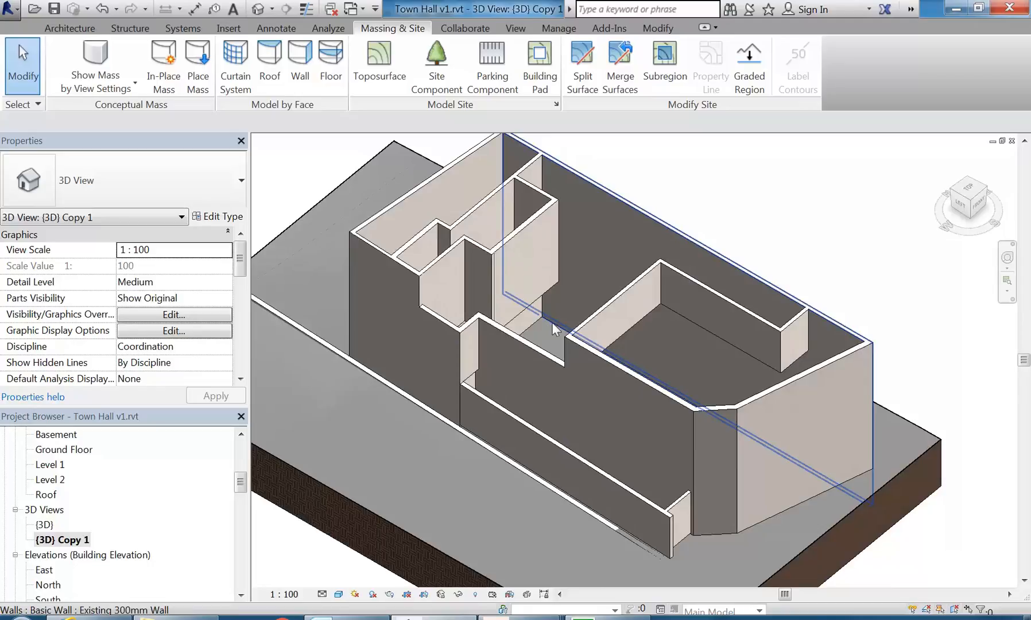